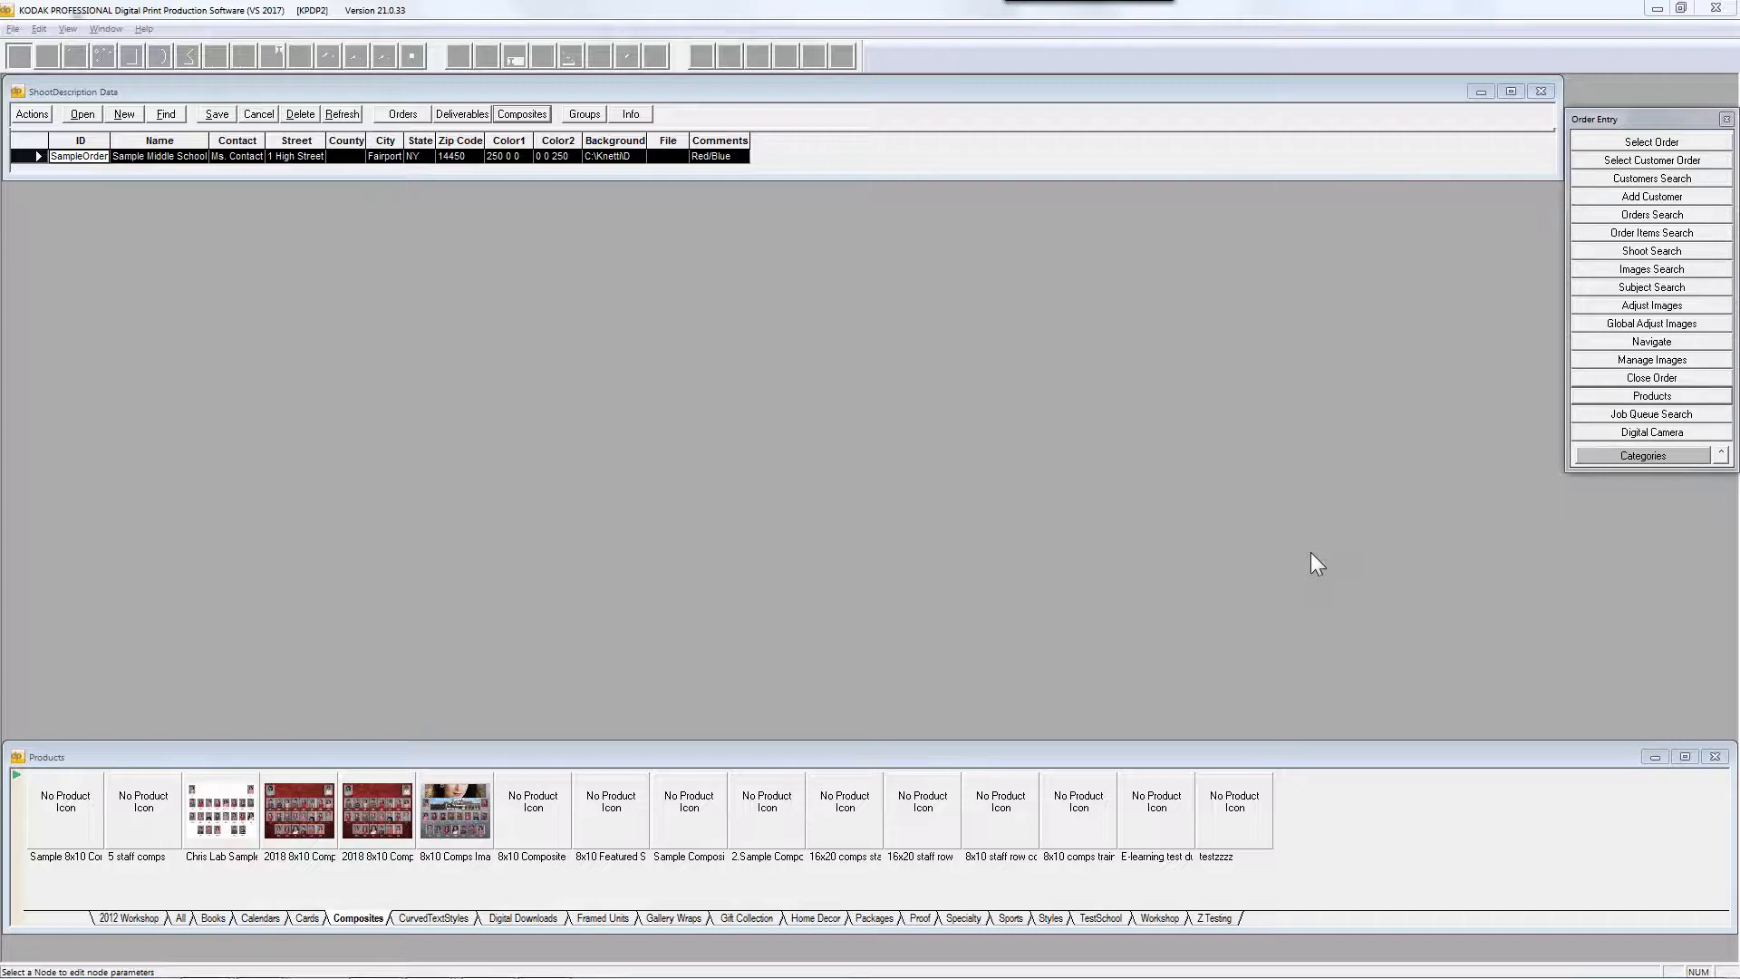
# Open the composite job generator for SampleOrder and load the defined composite record "8x10 staff row comps 3"
pyautogui.click(90, 92)
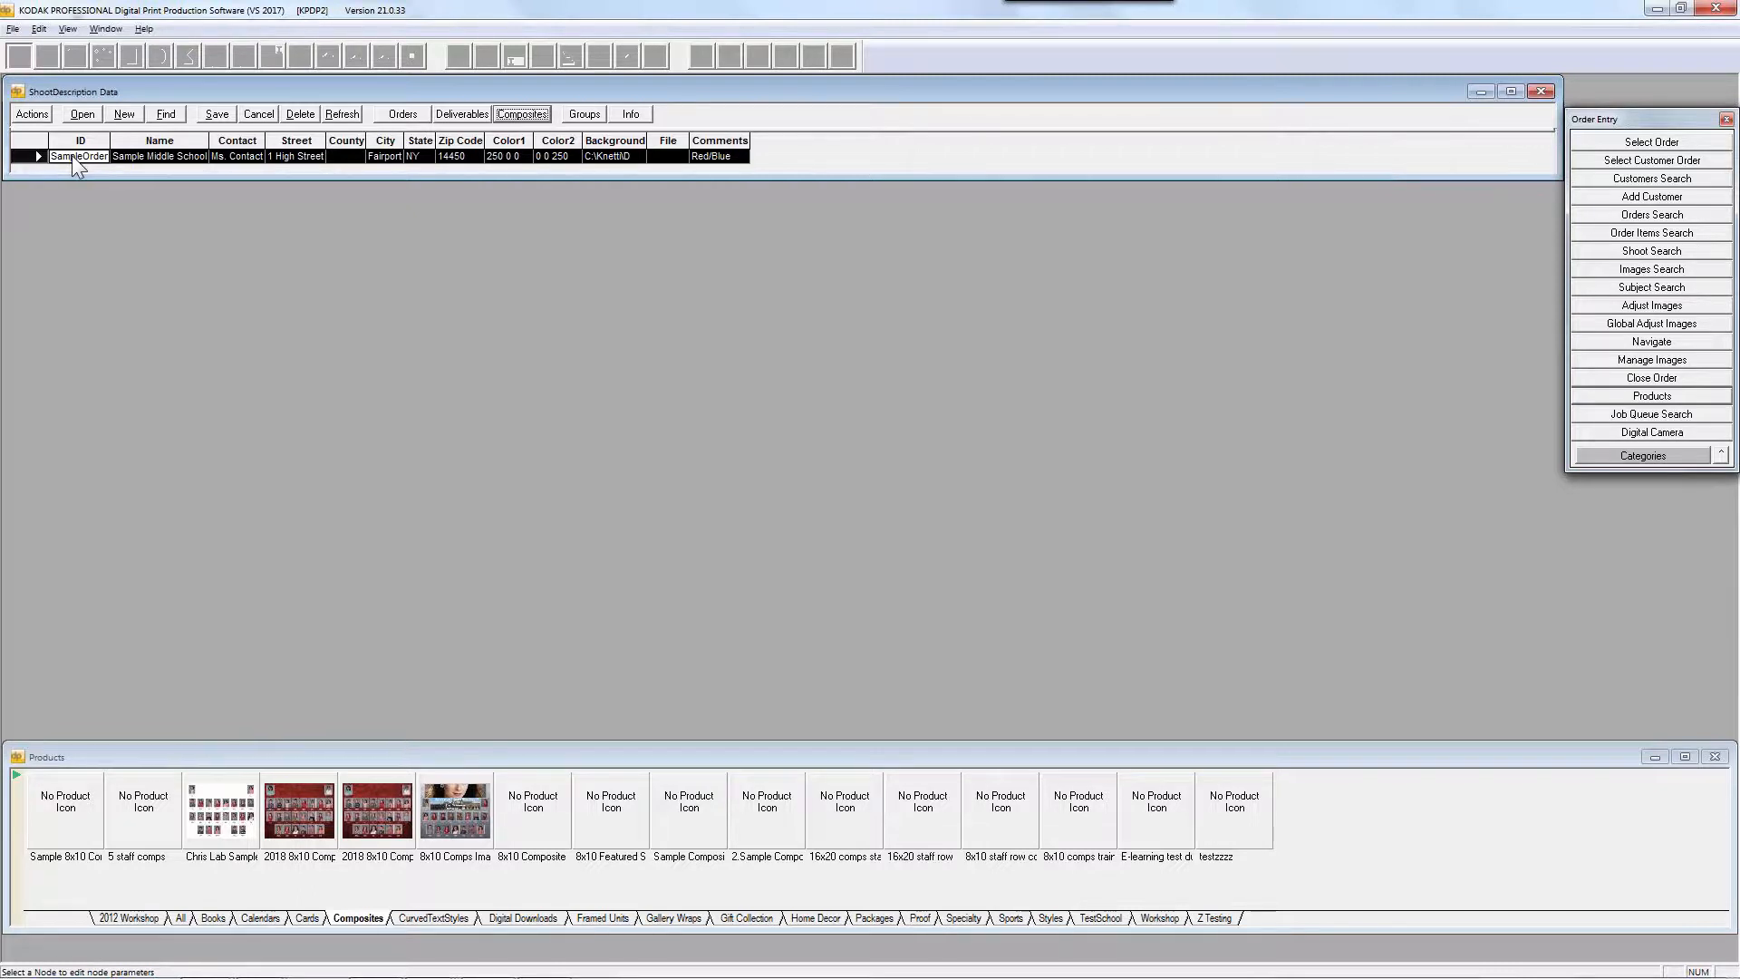
pyautogui.click(522, 115)
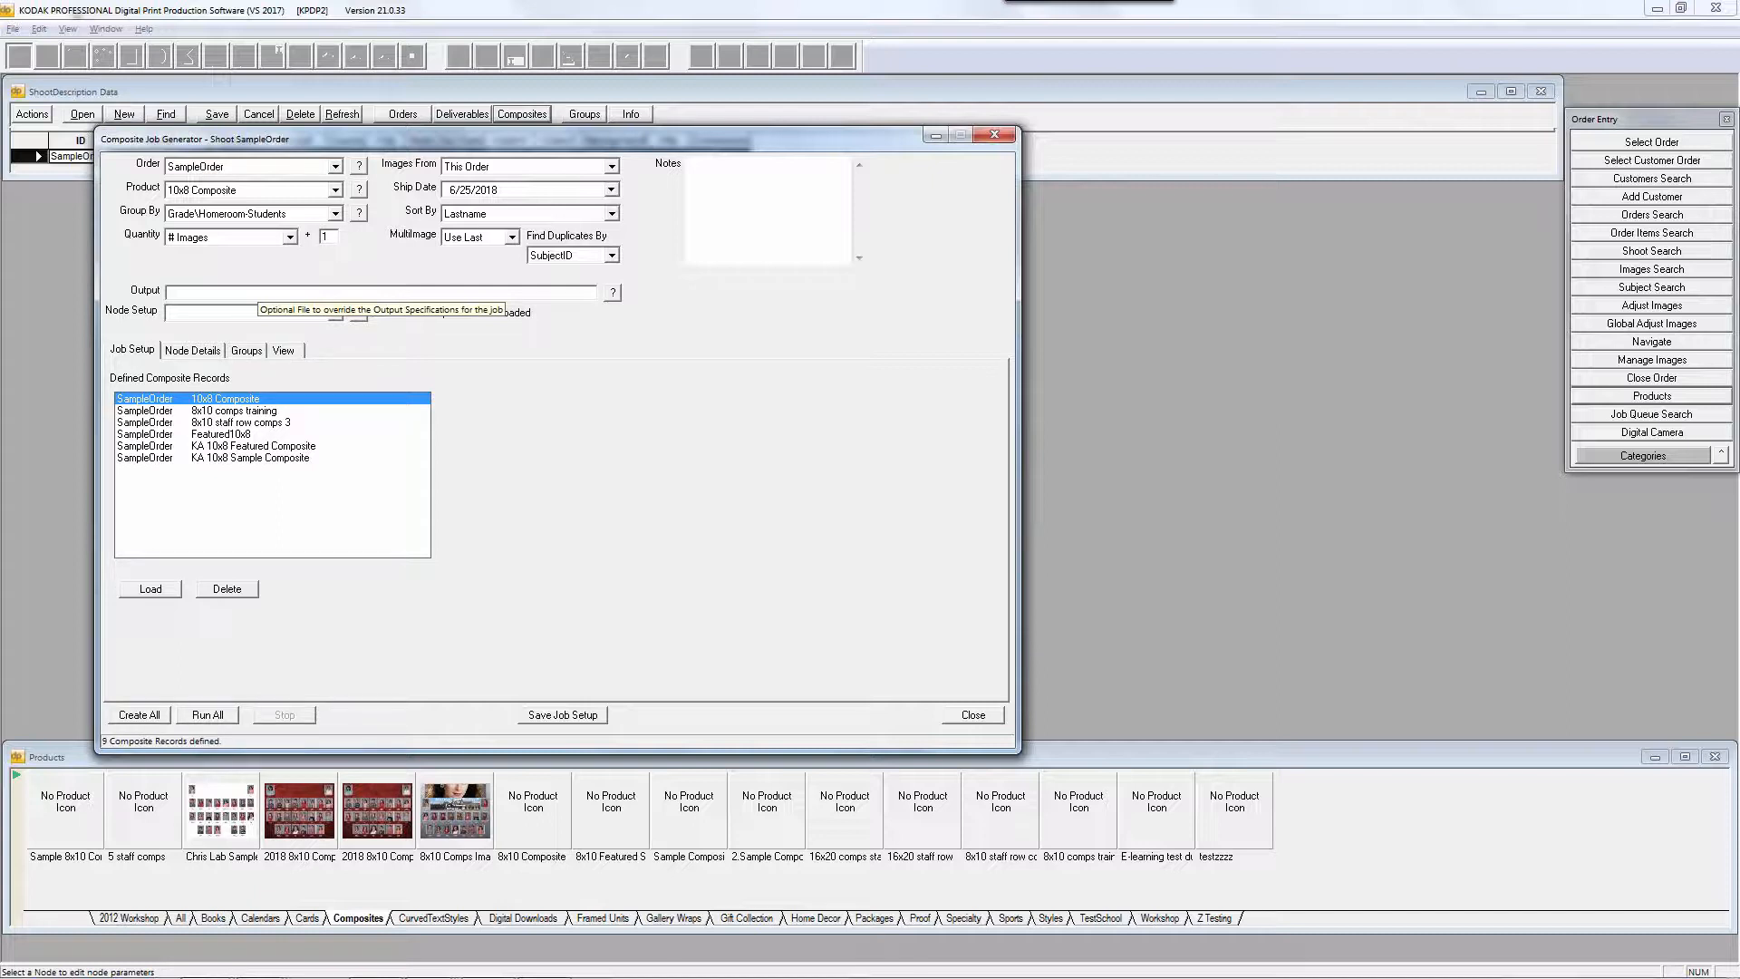
pyautogui.click(262, 423)
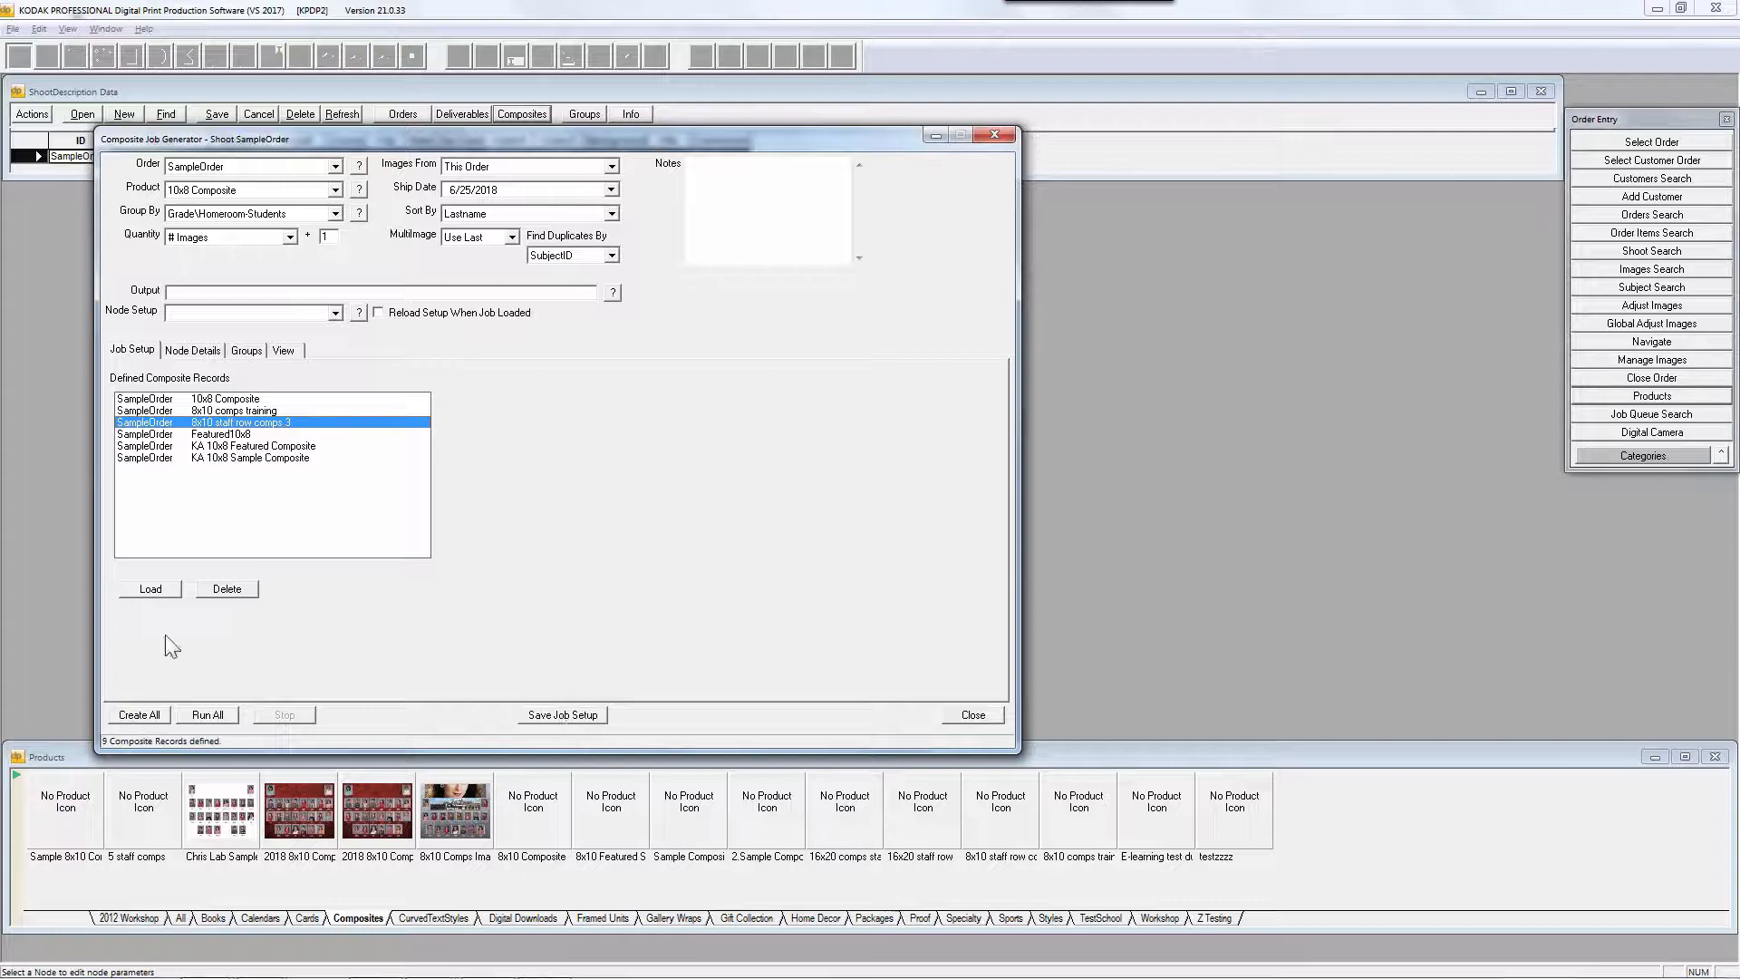
pyautogui.click(152, 590)
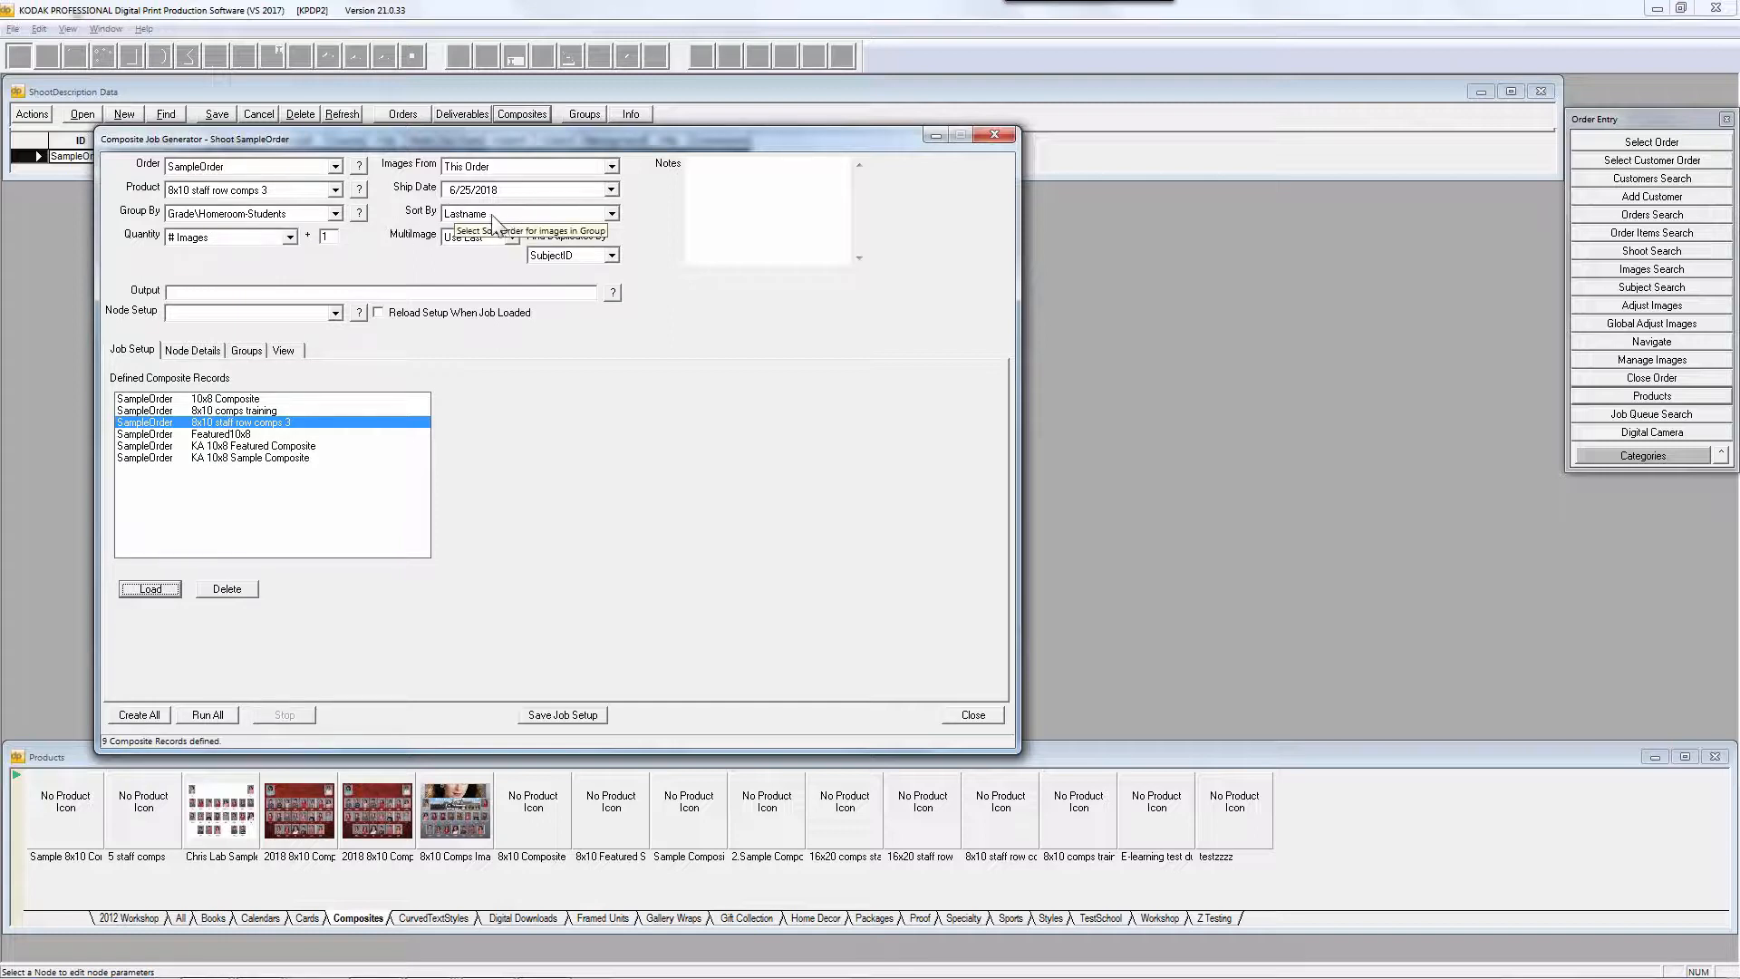
# Examine the node details of the loaded composite, going through nodes R1 to R5, T1 and T2
pyautogui.click(192, 351)
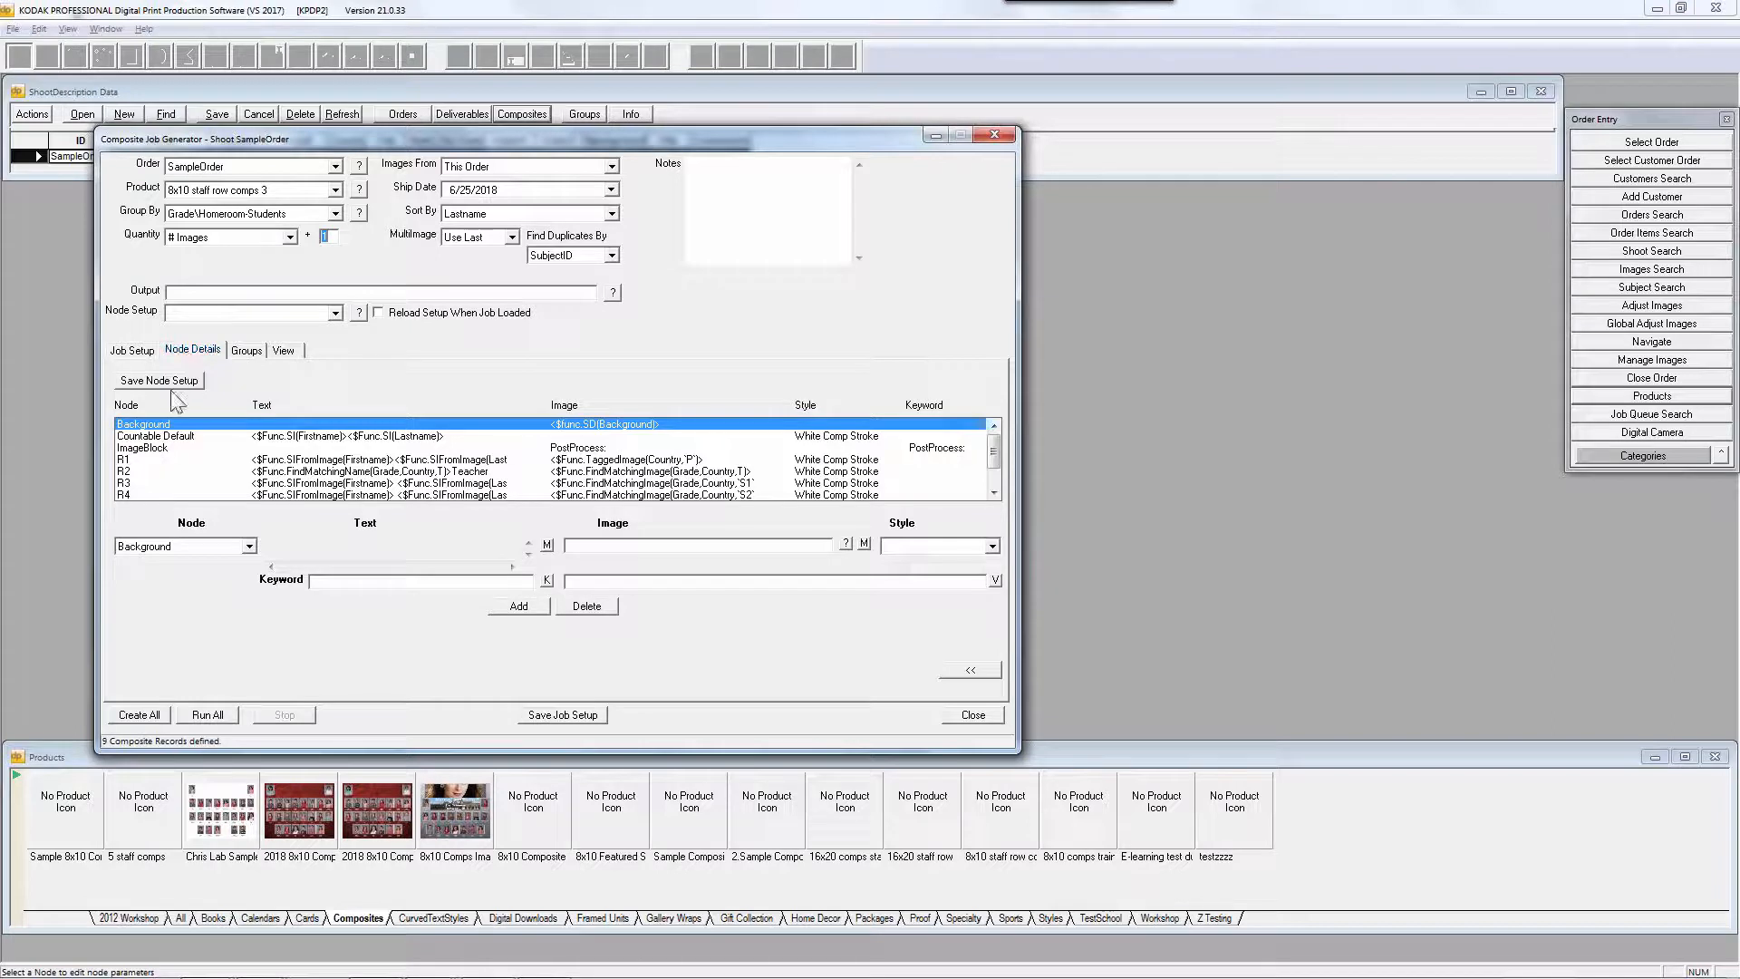
pyautogui.scroll(-1, 999, 463)
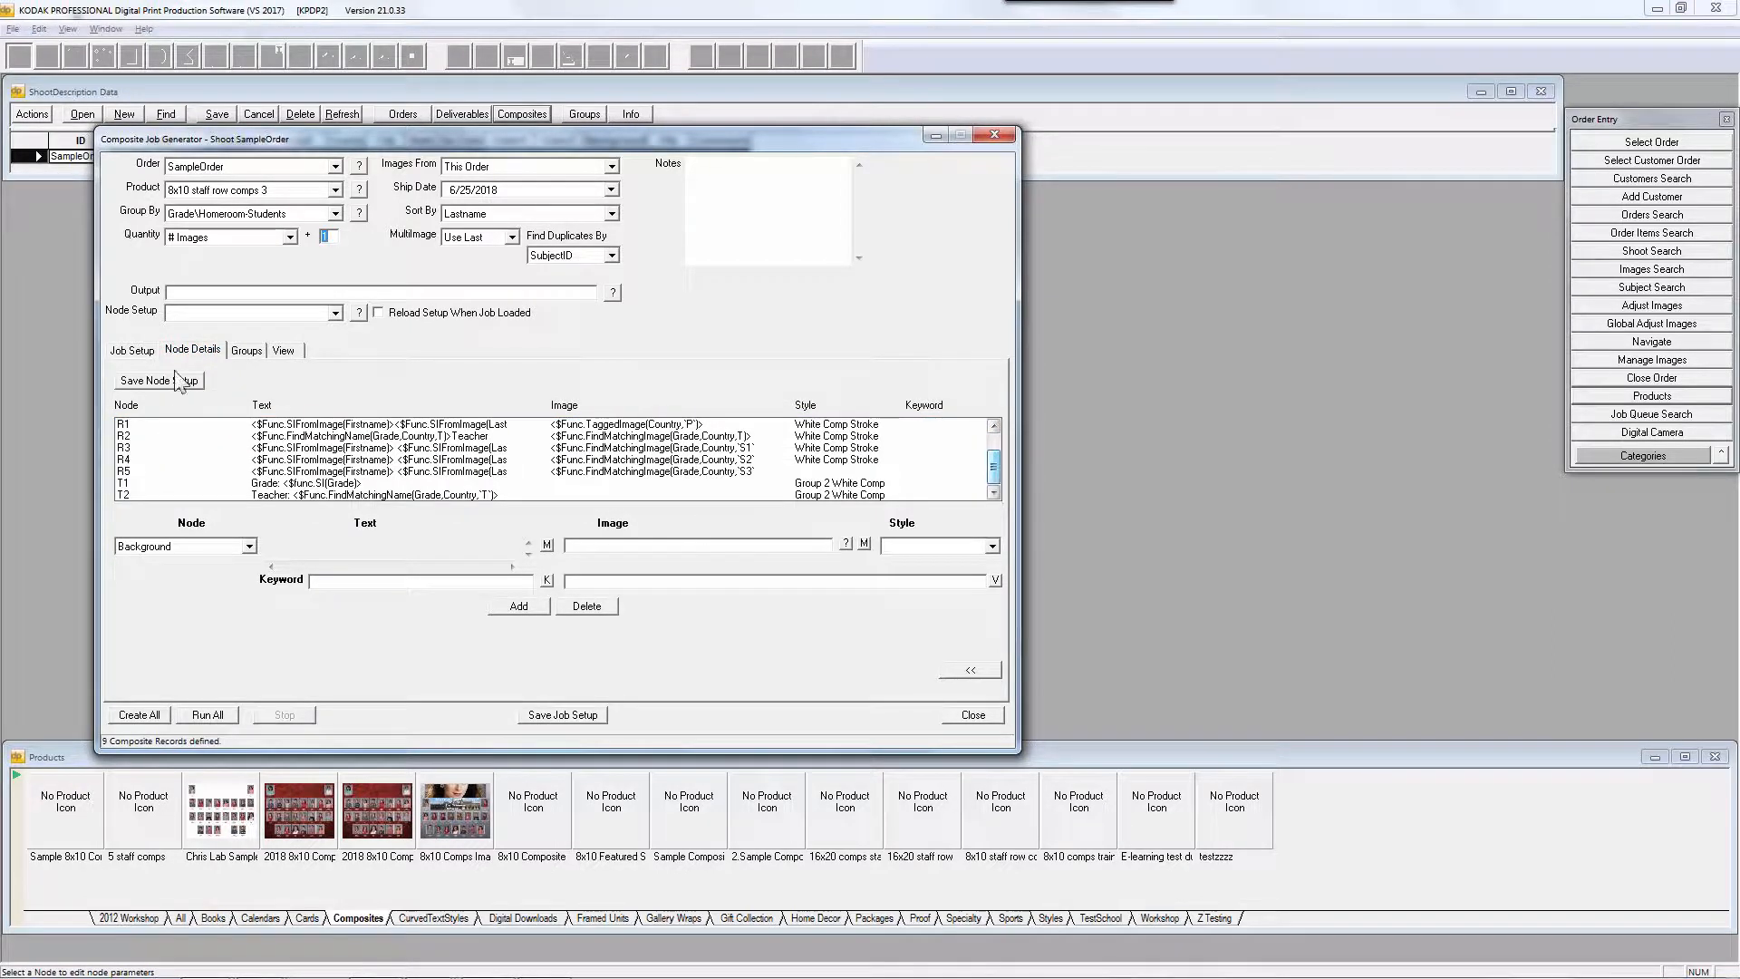
pyautogui.click(132, 424)
pyautogui.click(130, 435)
pyautogui.click(129, 448)
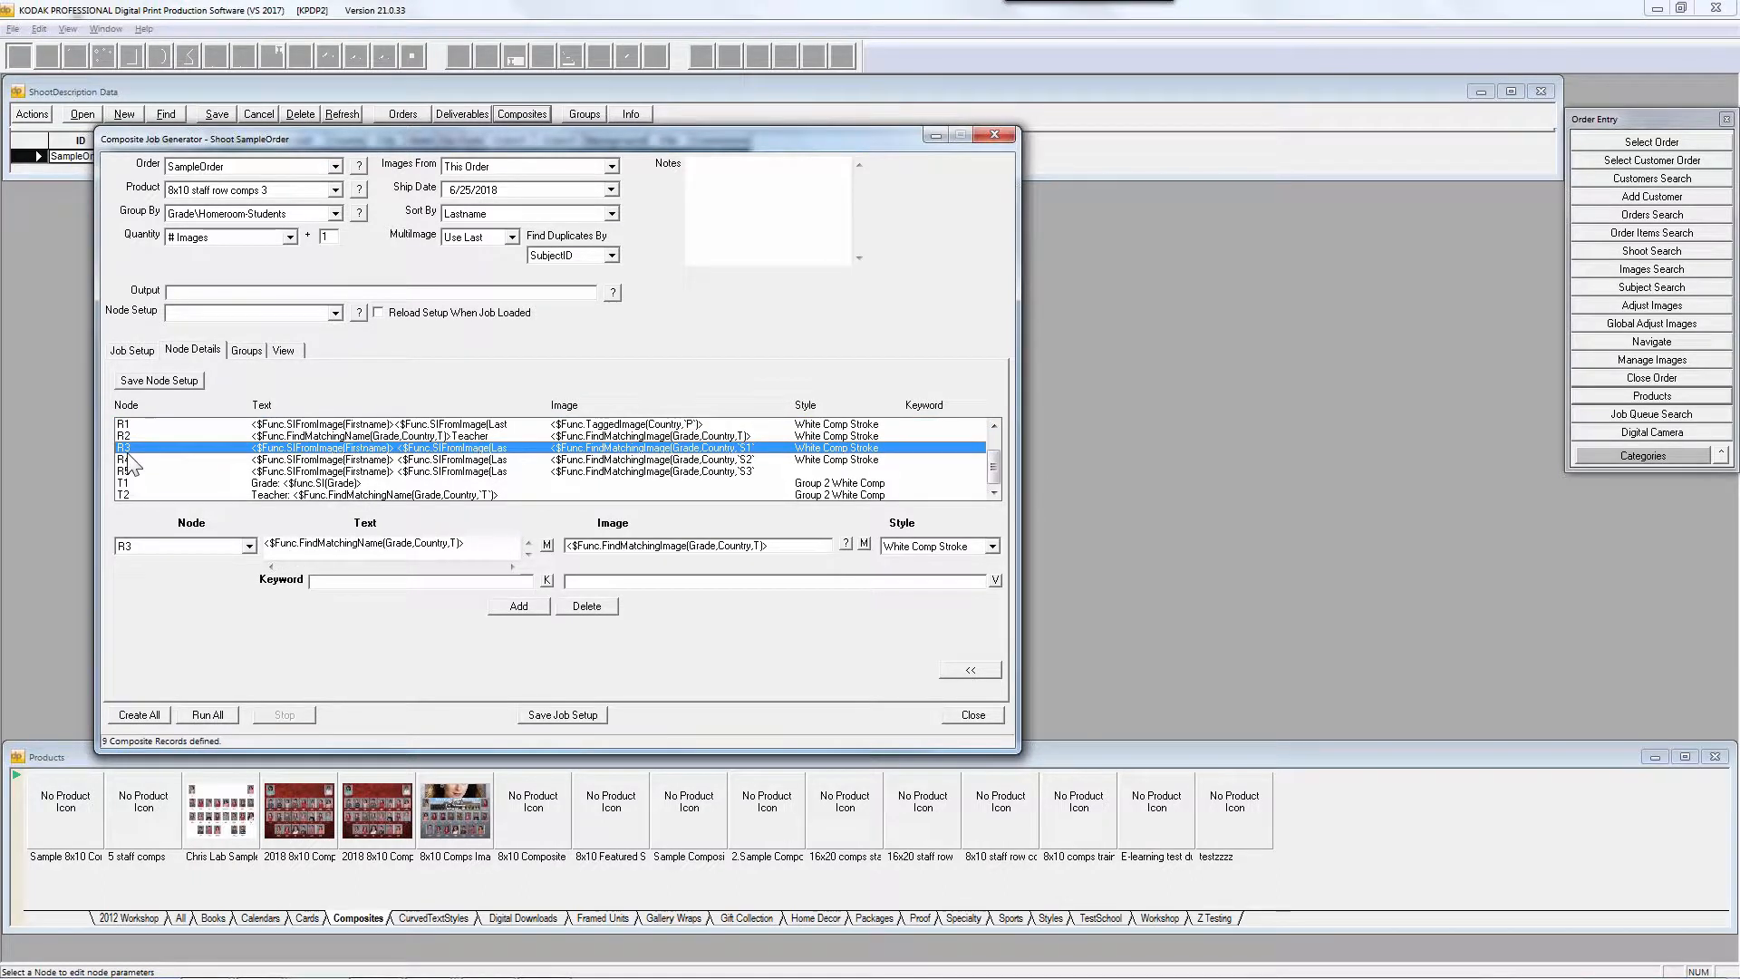
pyautogui.click(129, 460)
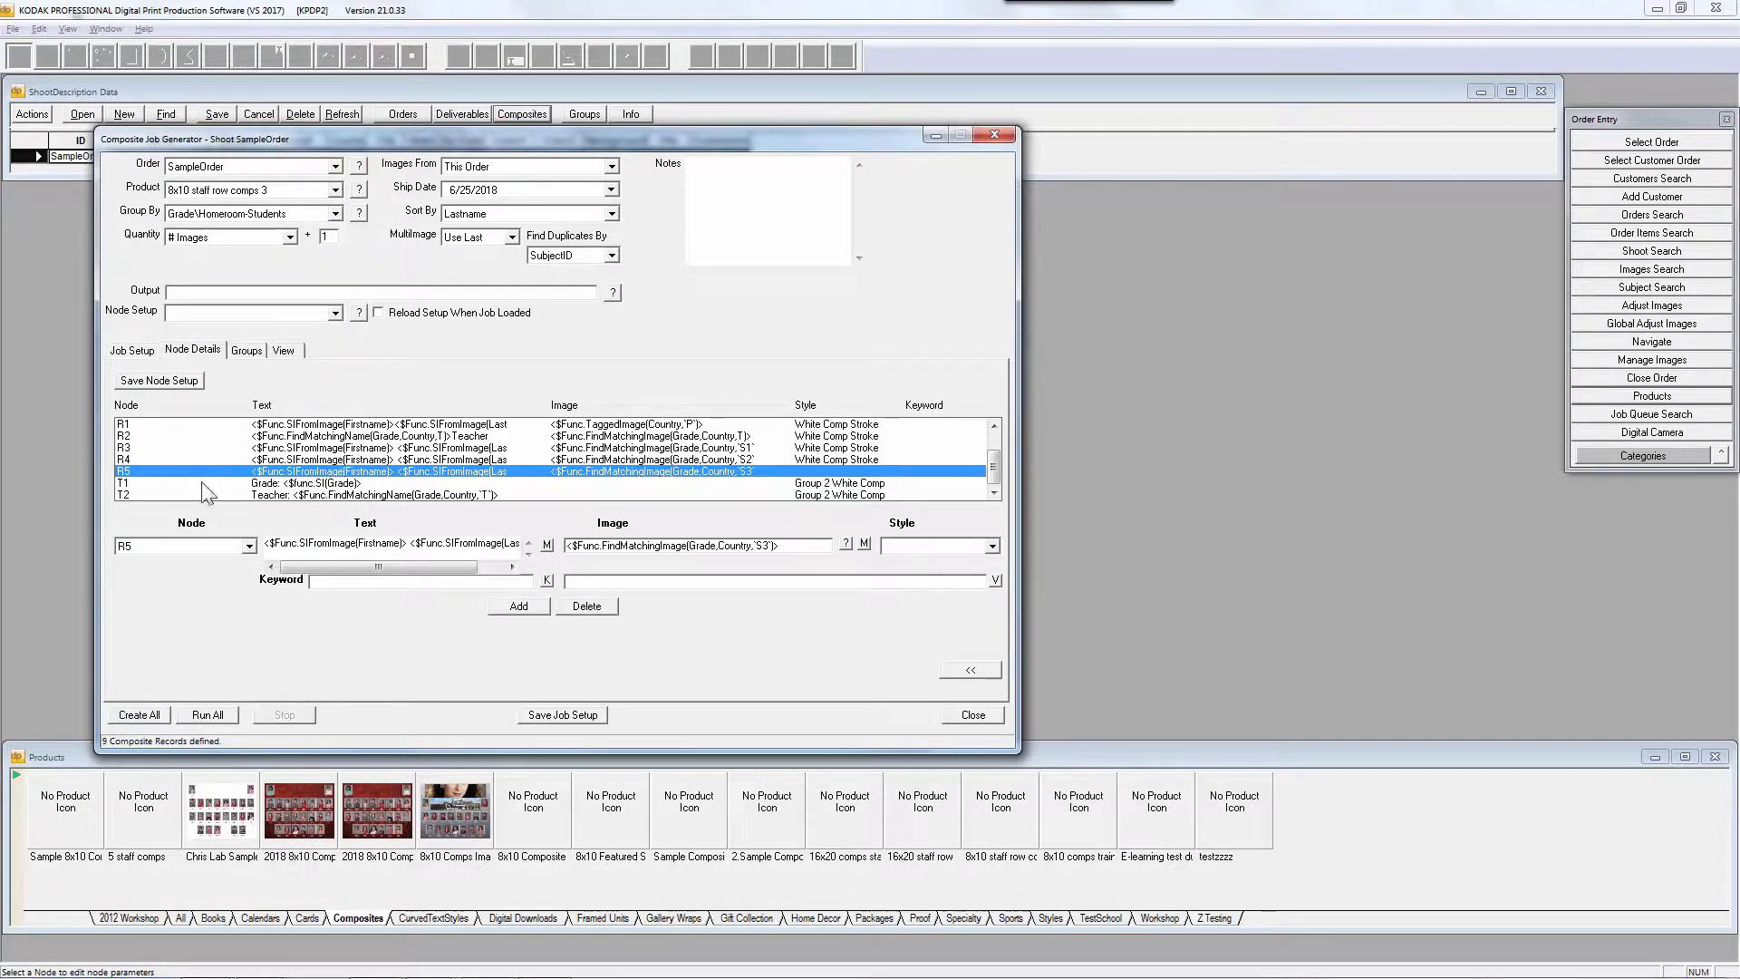
pyautogui.moveTo(142, 422); pyautogui.dragTo(137, 468)
pyautogui.click(129, 424)
pyautogui.click(129, 437)
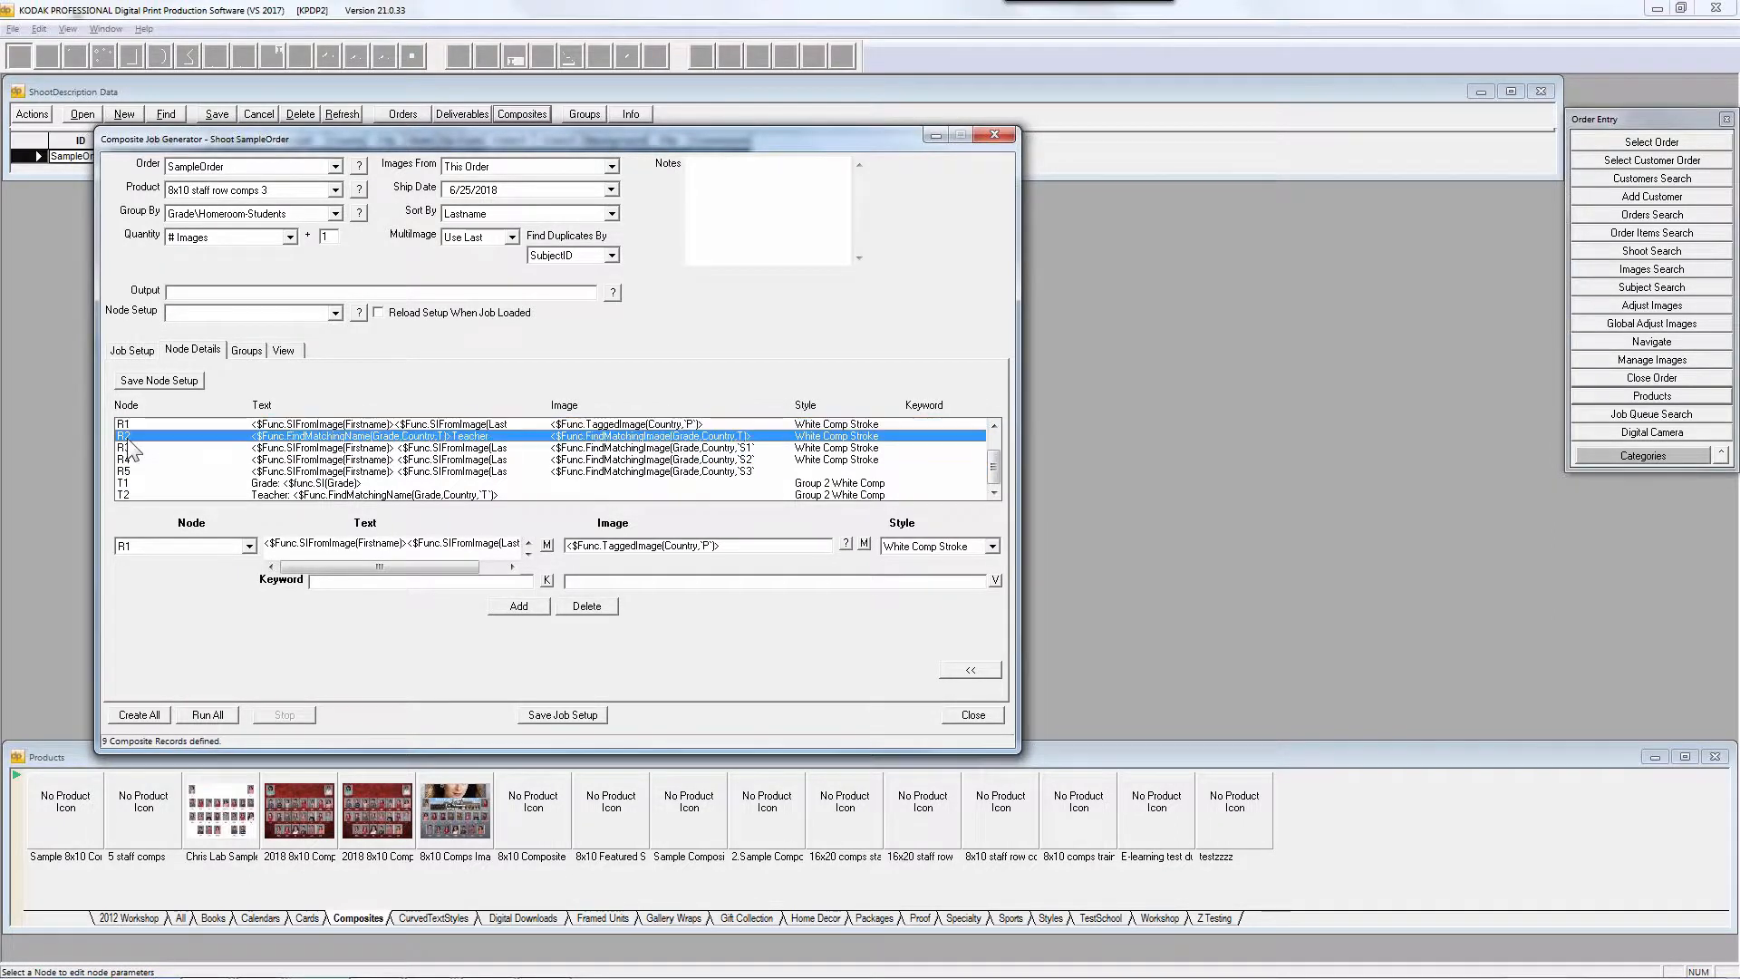
pyautogui.click(130, 449)
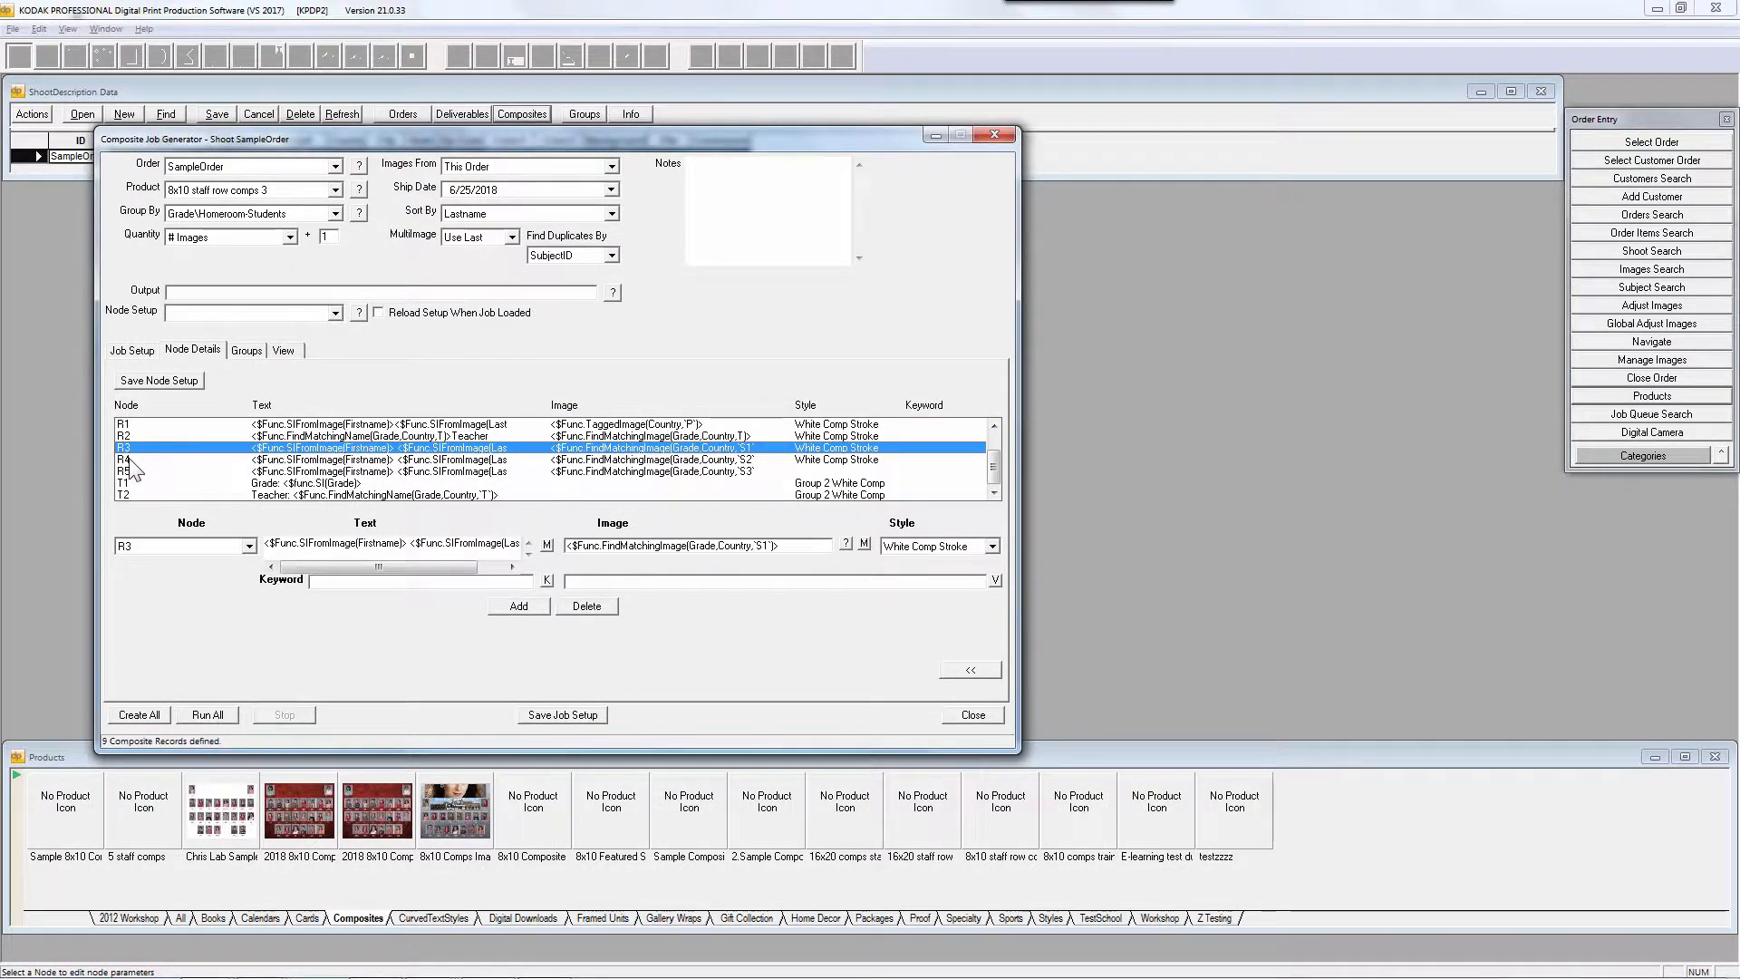
pyautogui.click(129, 471)
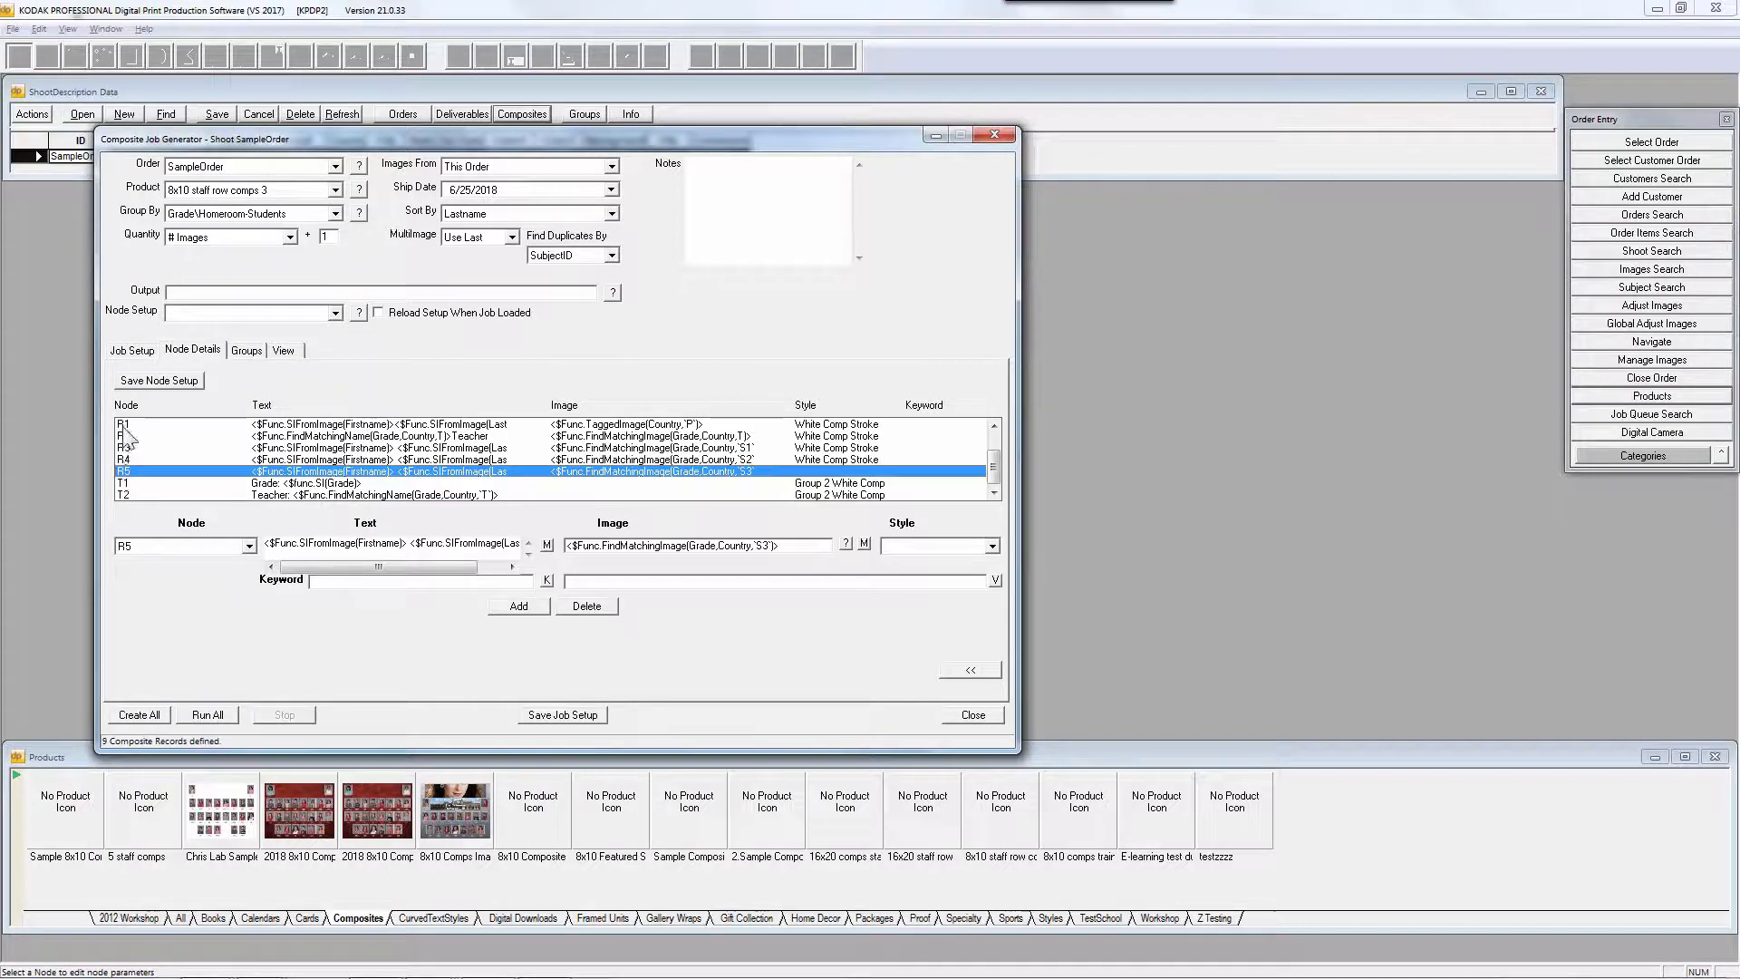
pyautogui.click(127, 483)
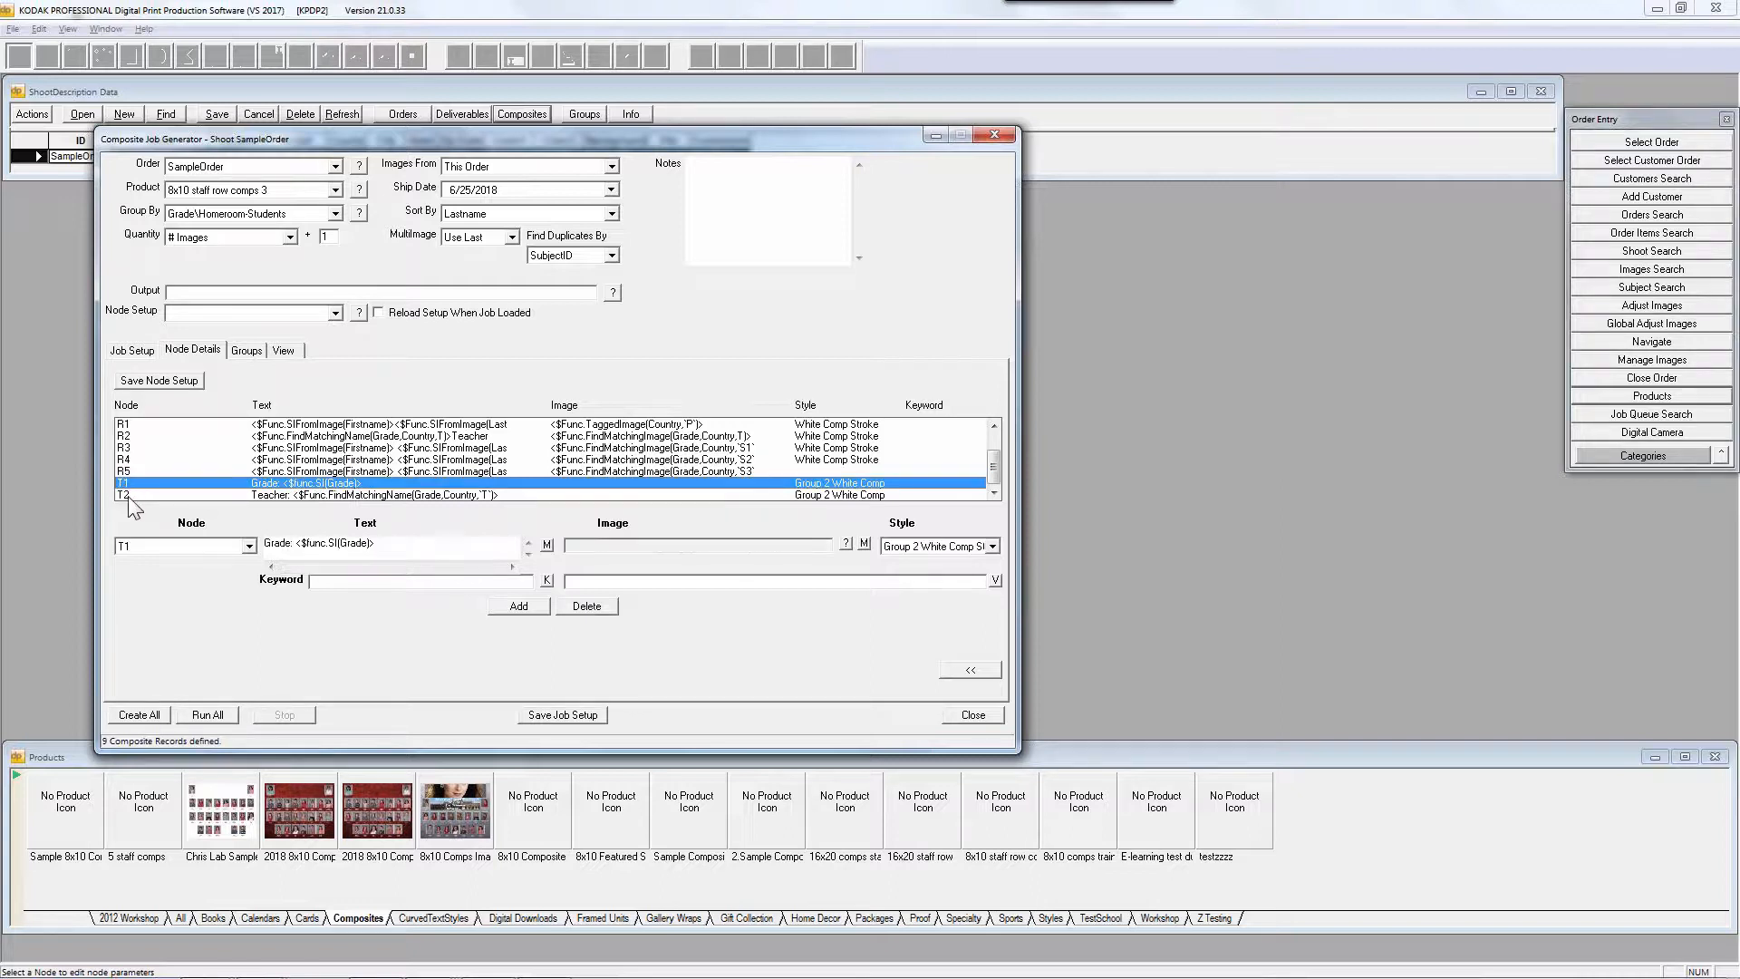
pyautogui.click(127, 496)
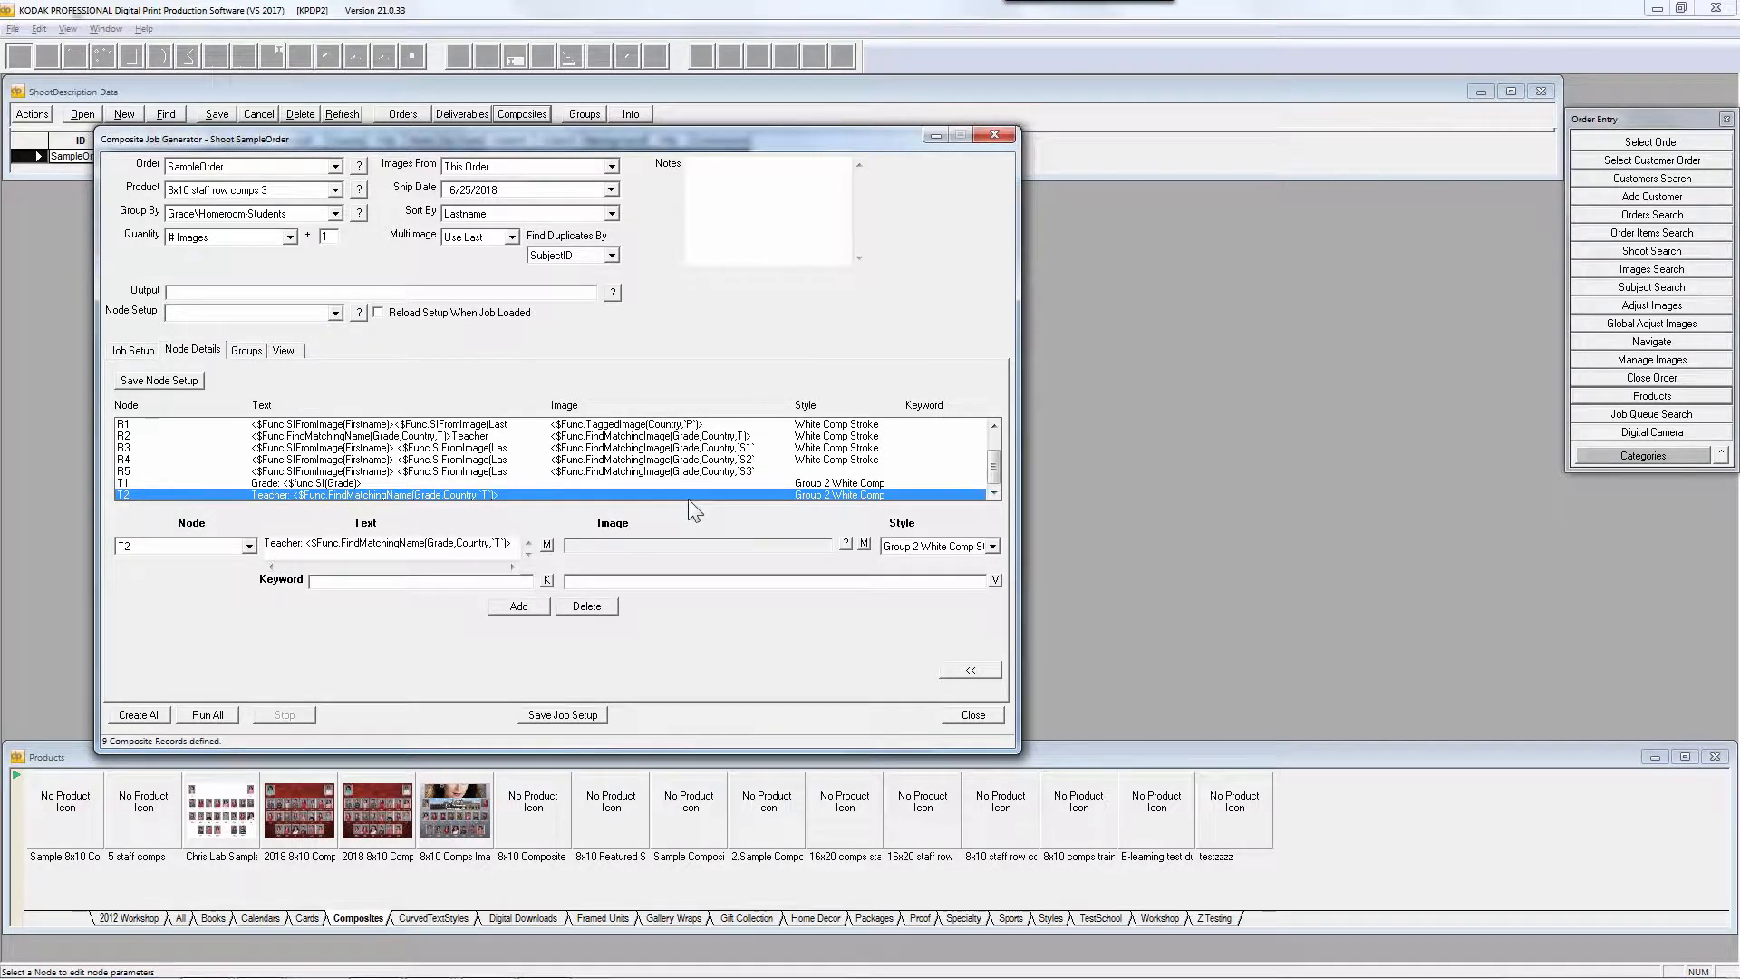
# Review the settings of the Background and Countable Default nodes and of the row nodes down to R4
pyautogui.scroll(1, 993, 460)
pyautogui.click(191, 425)
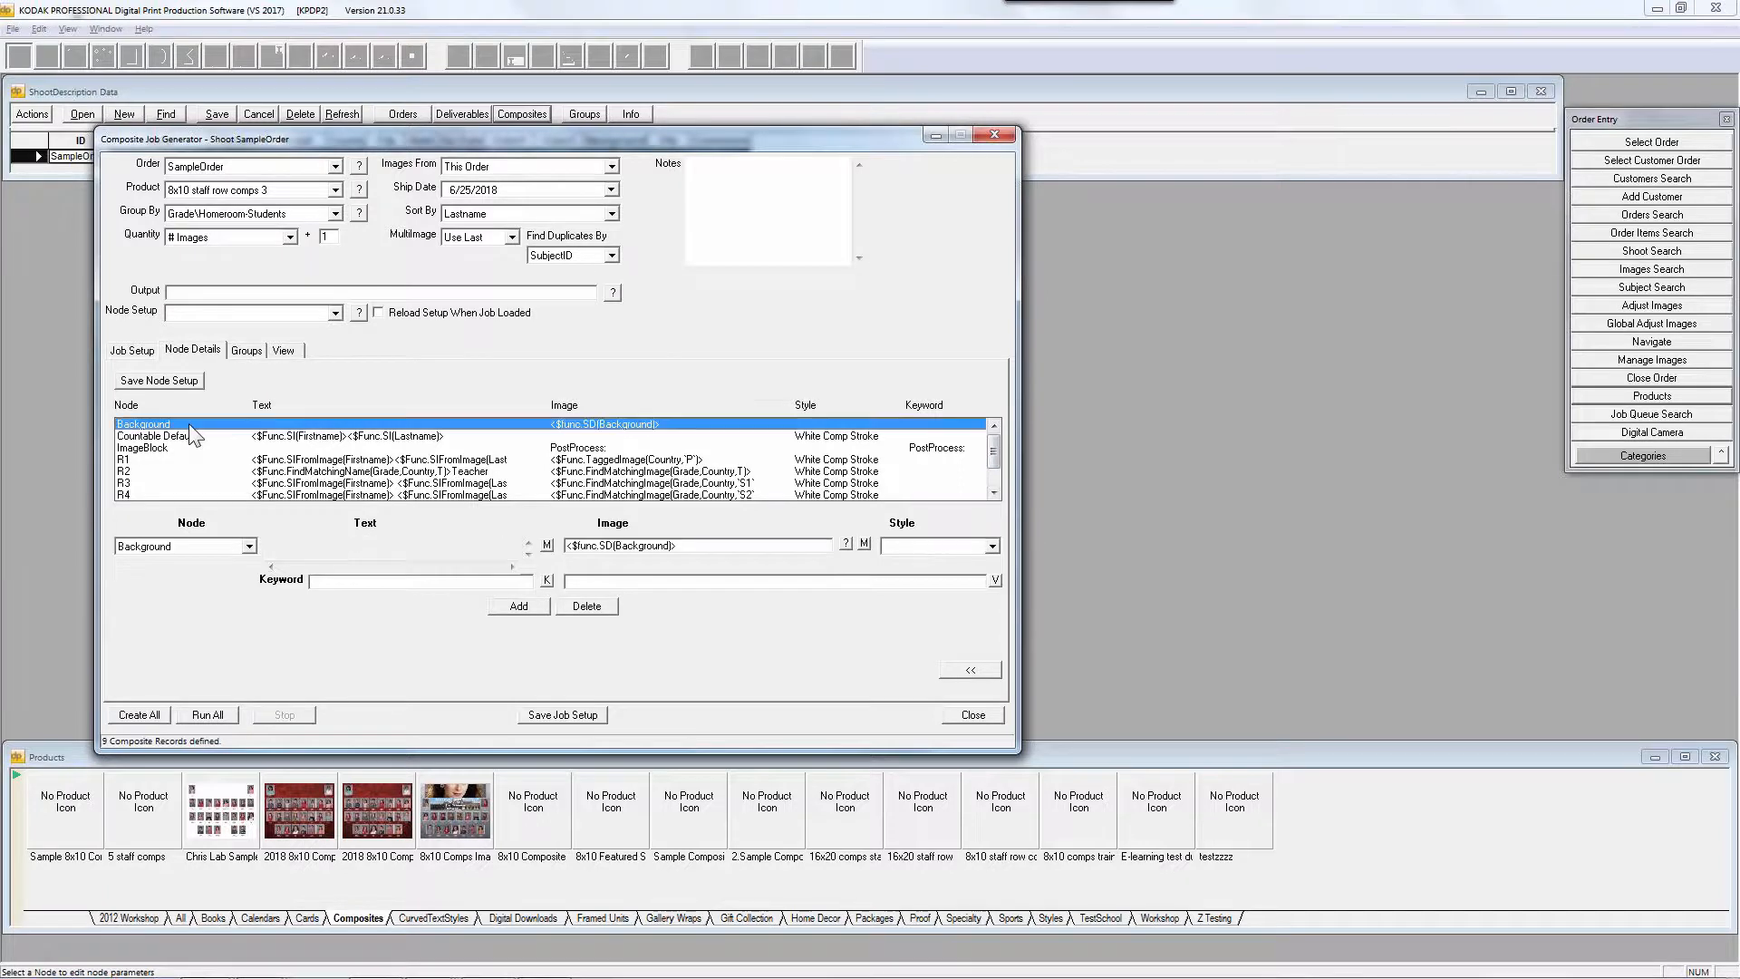
pyautogui.click(191, 436)
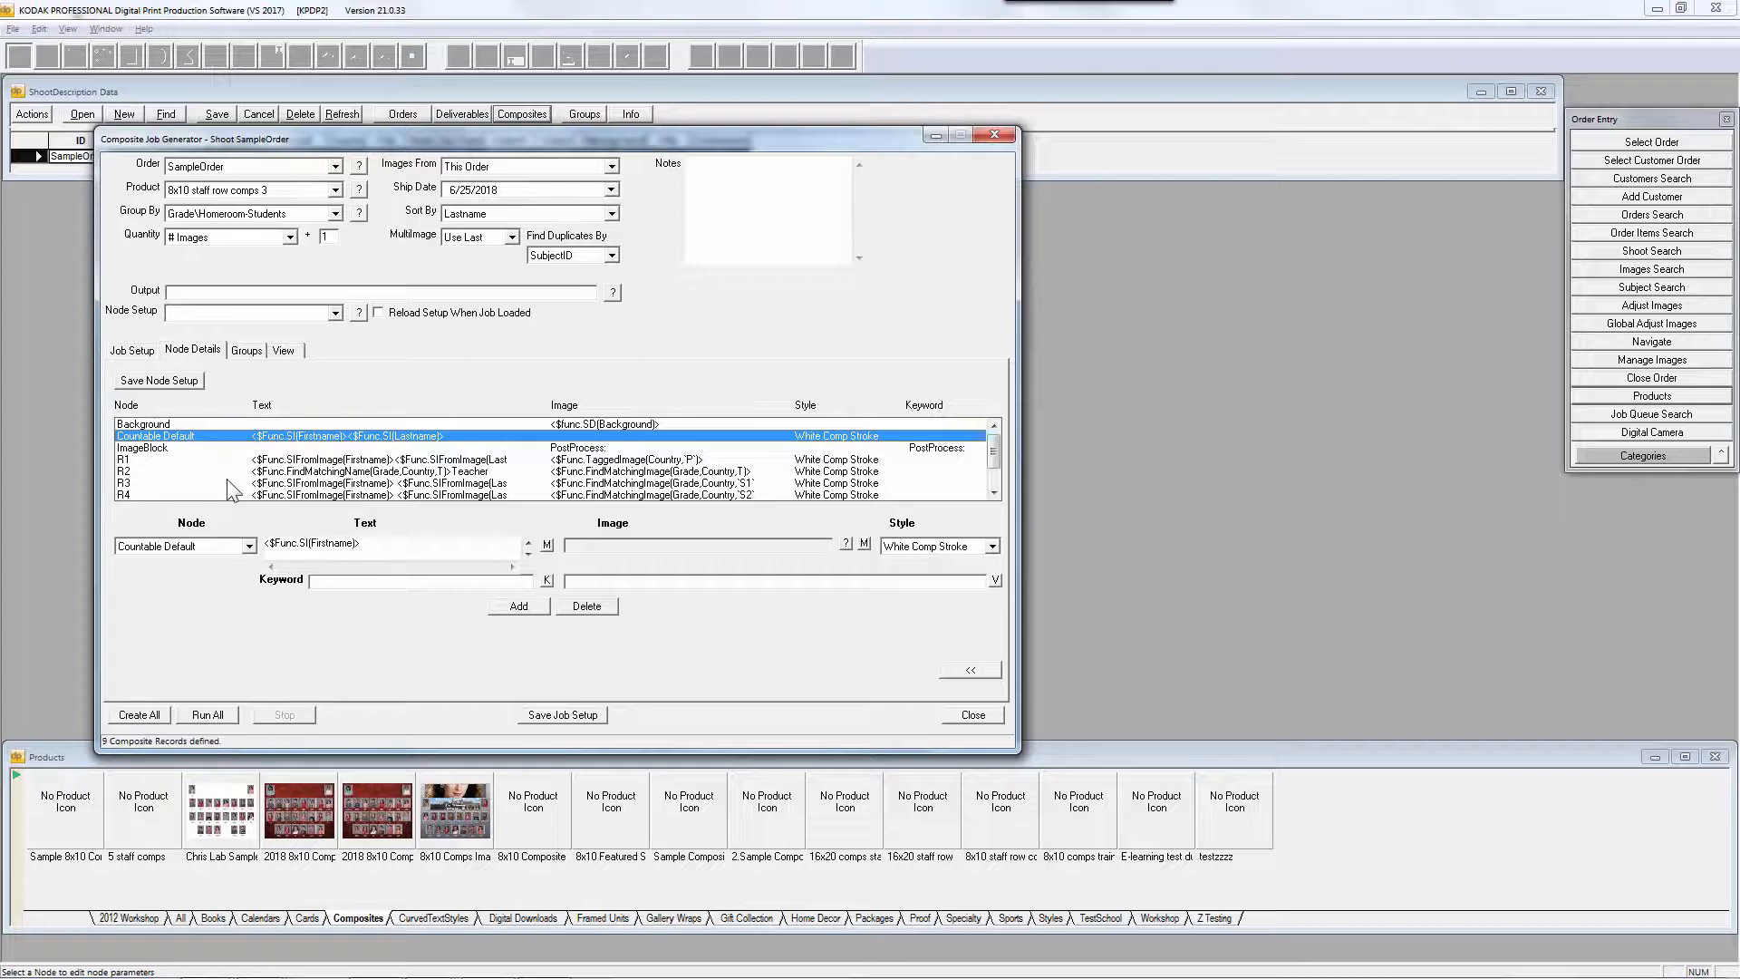
pyautogui.moveTo(128, 460); pyautogui.dragTo(186, 498)
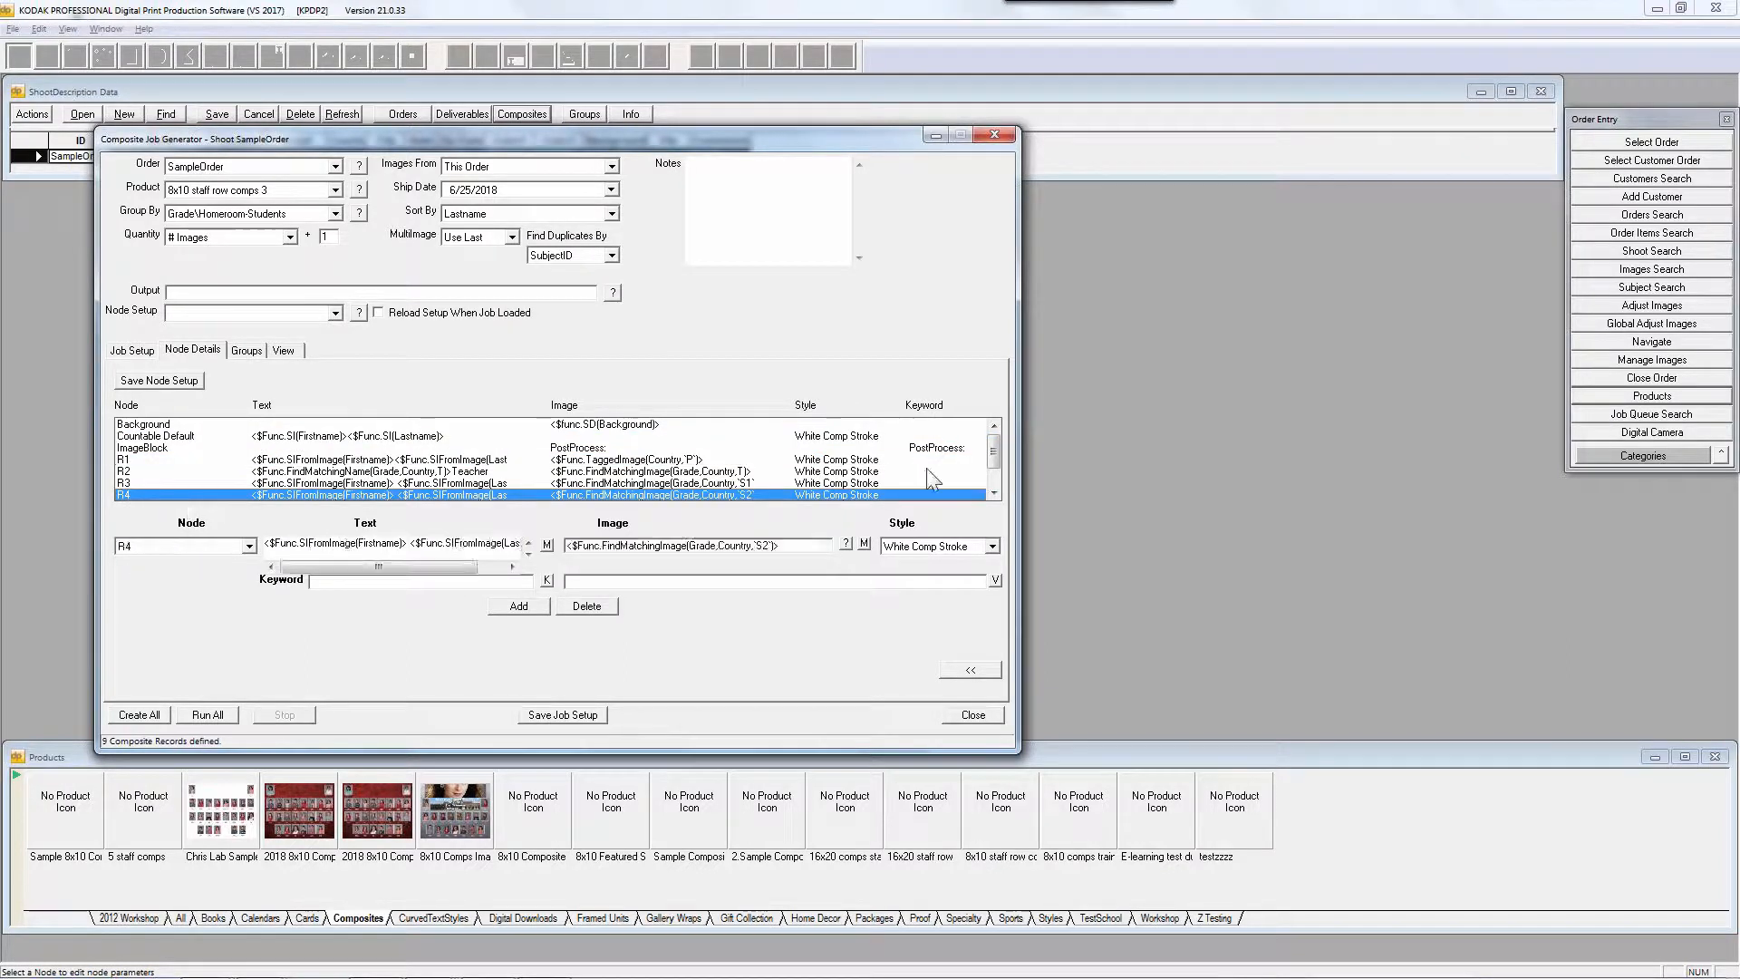
pyautogui.scroll(-2, 934, 478)
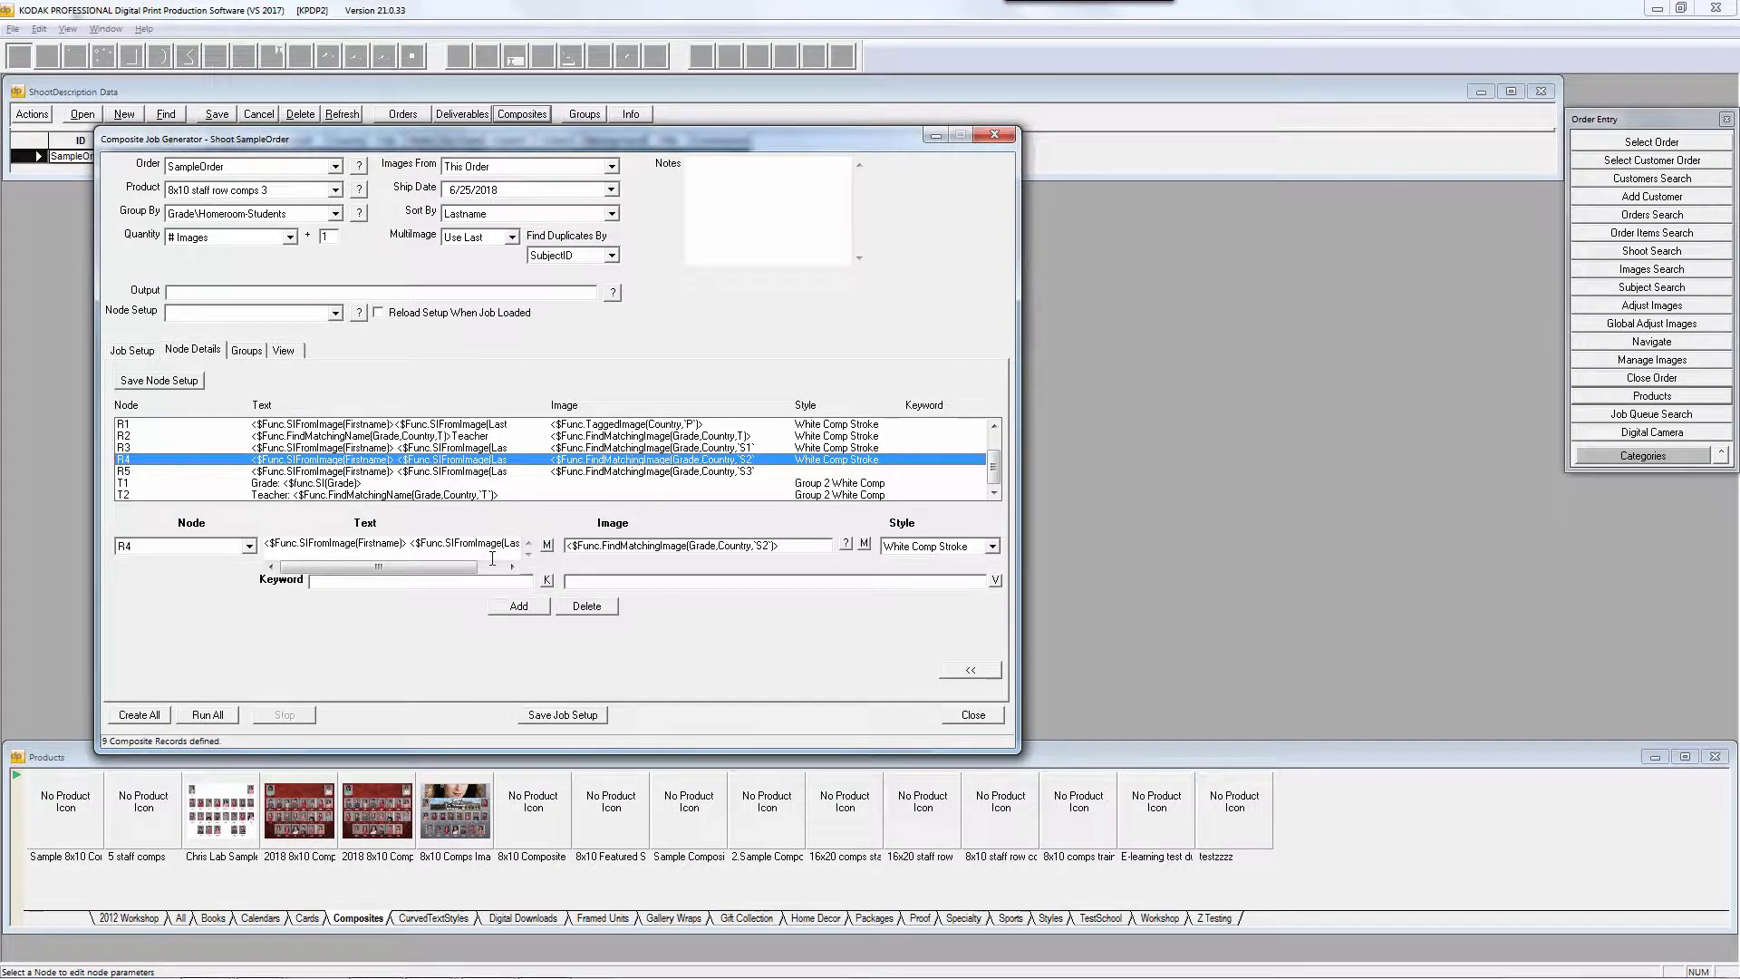
# Inspect the image functions of nodes R1 and R2, including their Country and Grade arguments
pyautogui.click(127, 426)
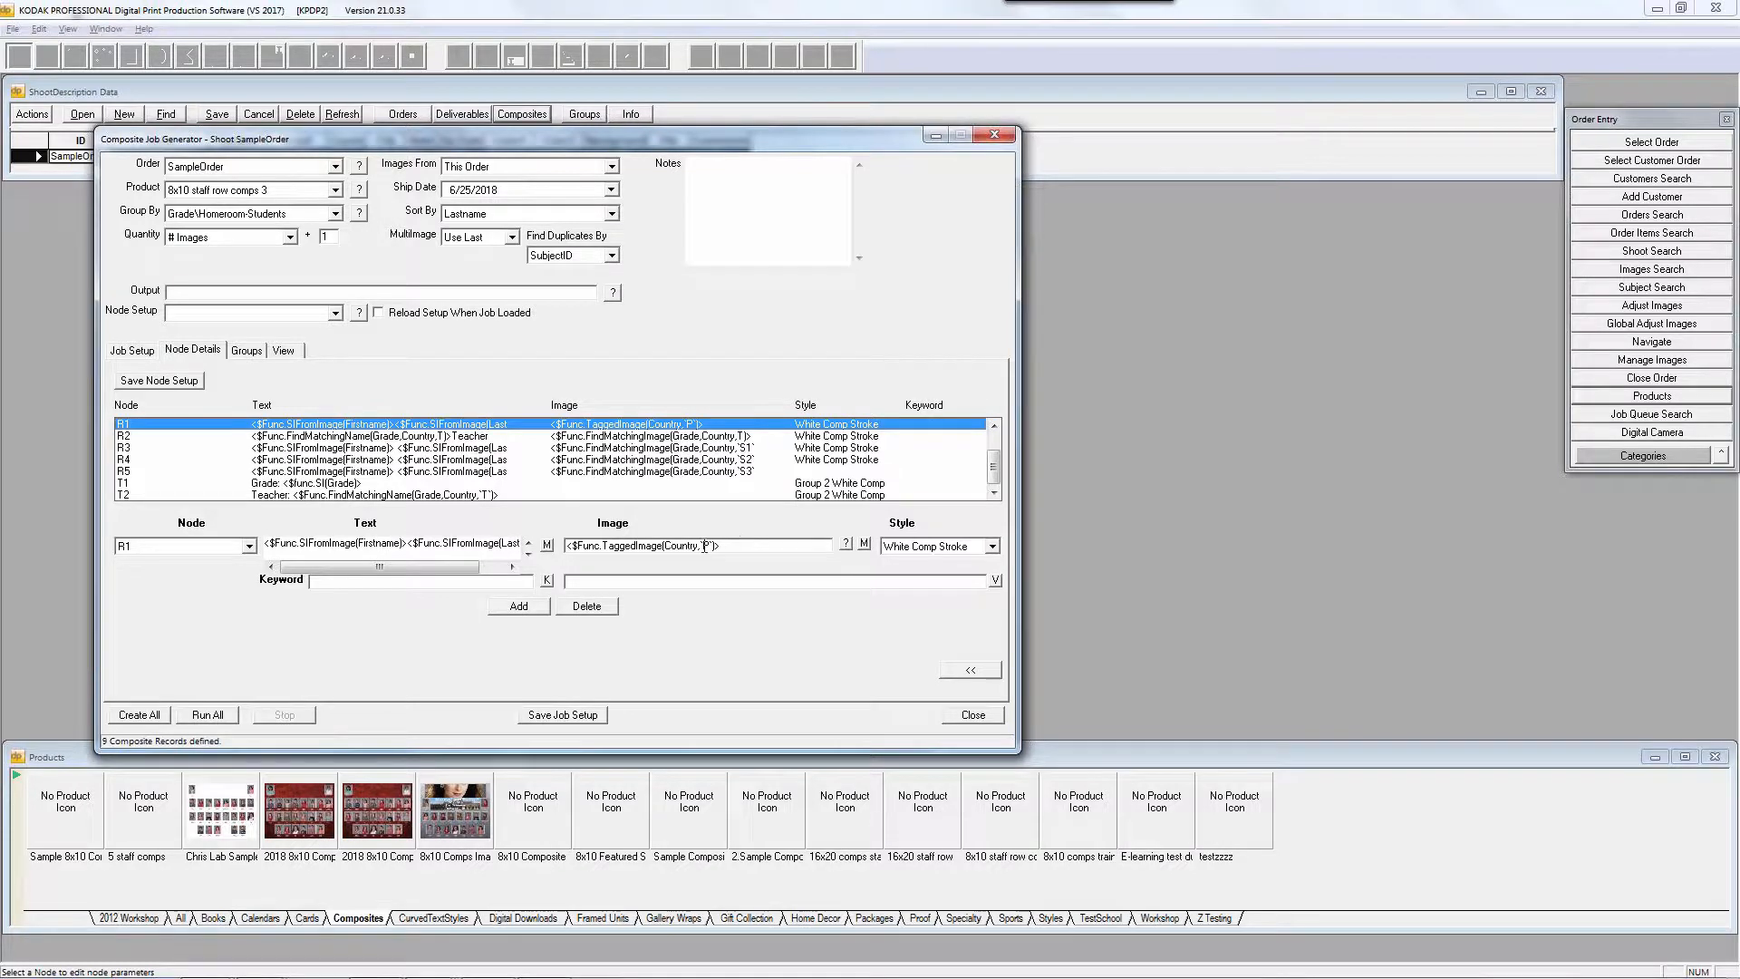
pyautogui.moveTo(666, 547); pyautogui.dragTo(754, 547)
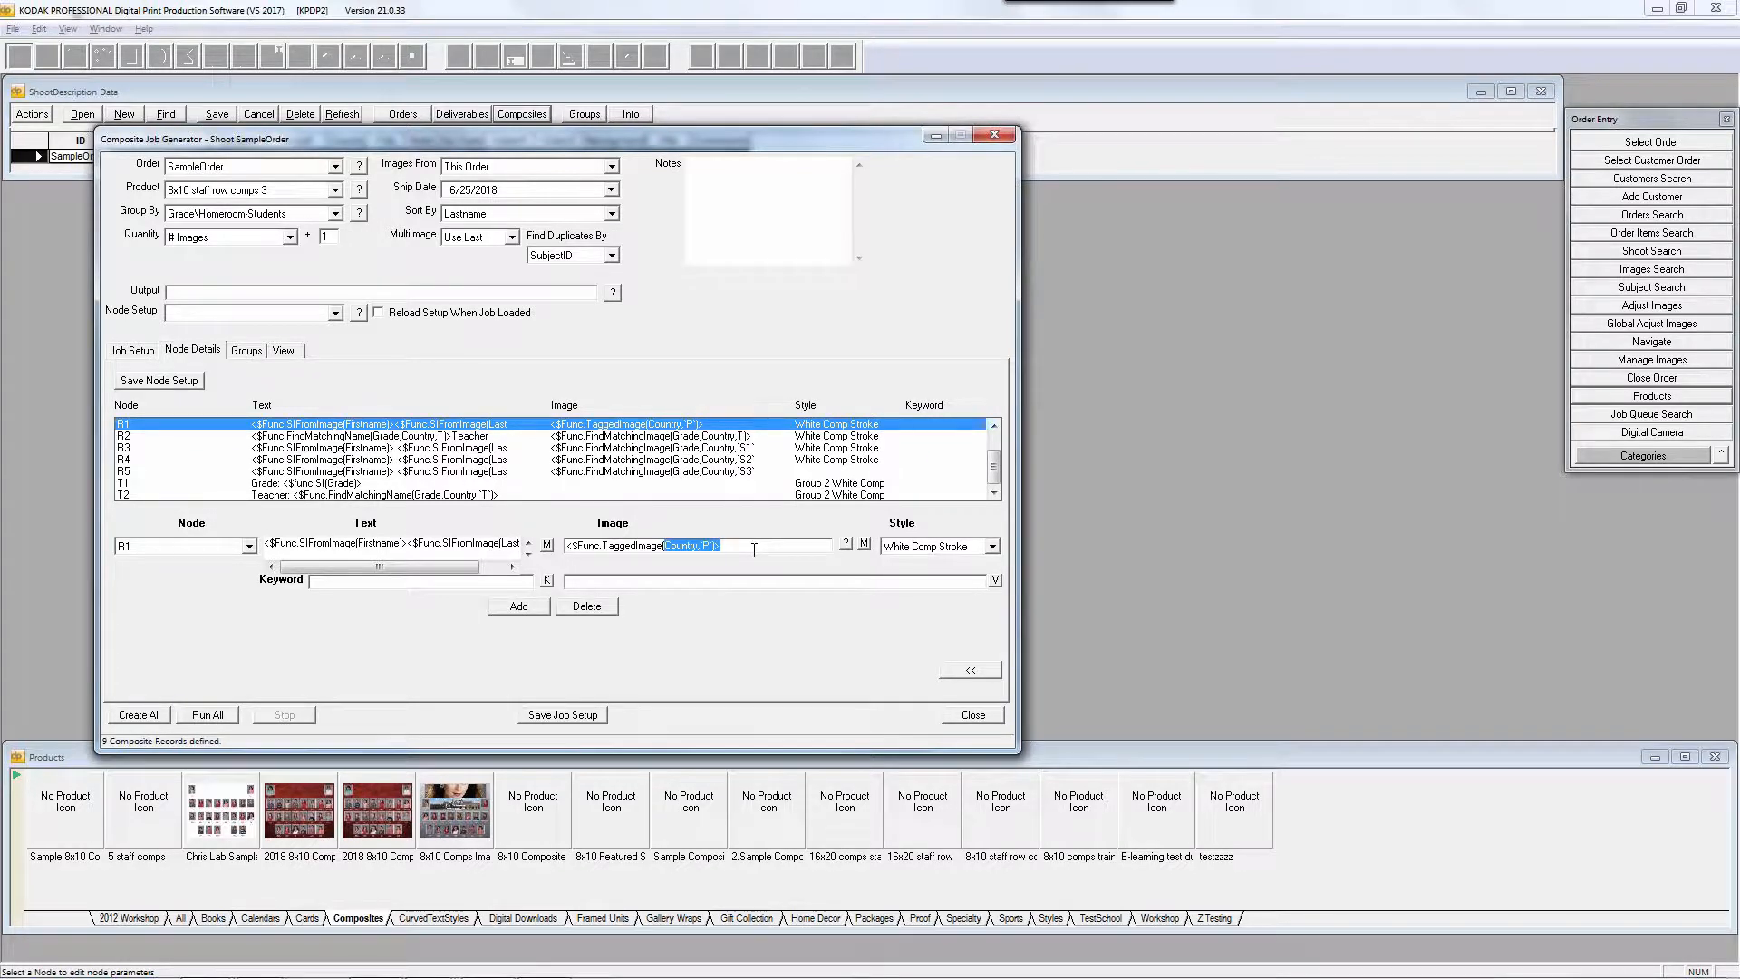
pyautogui.moveTo(649, 542); pyautogui.dragTo(757, 545)
pyautogui.click(141, 438)
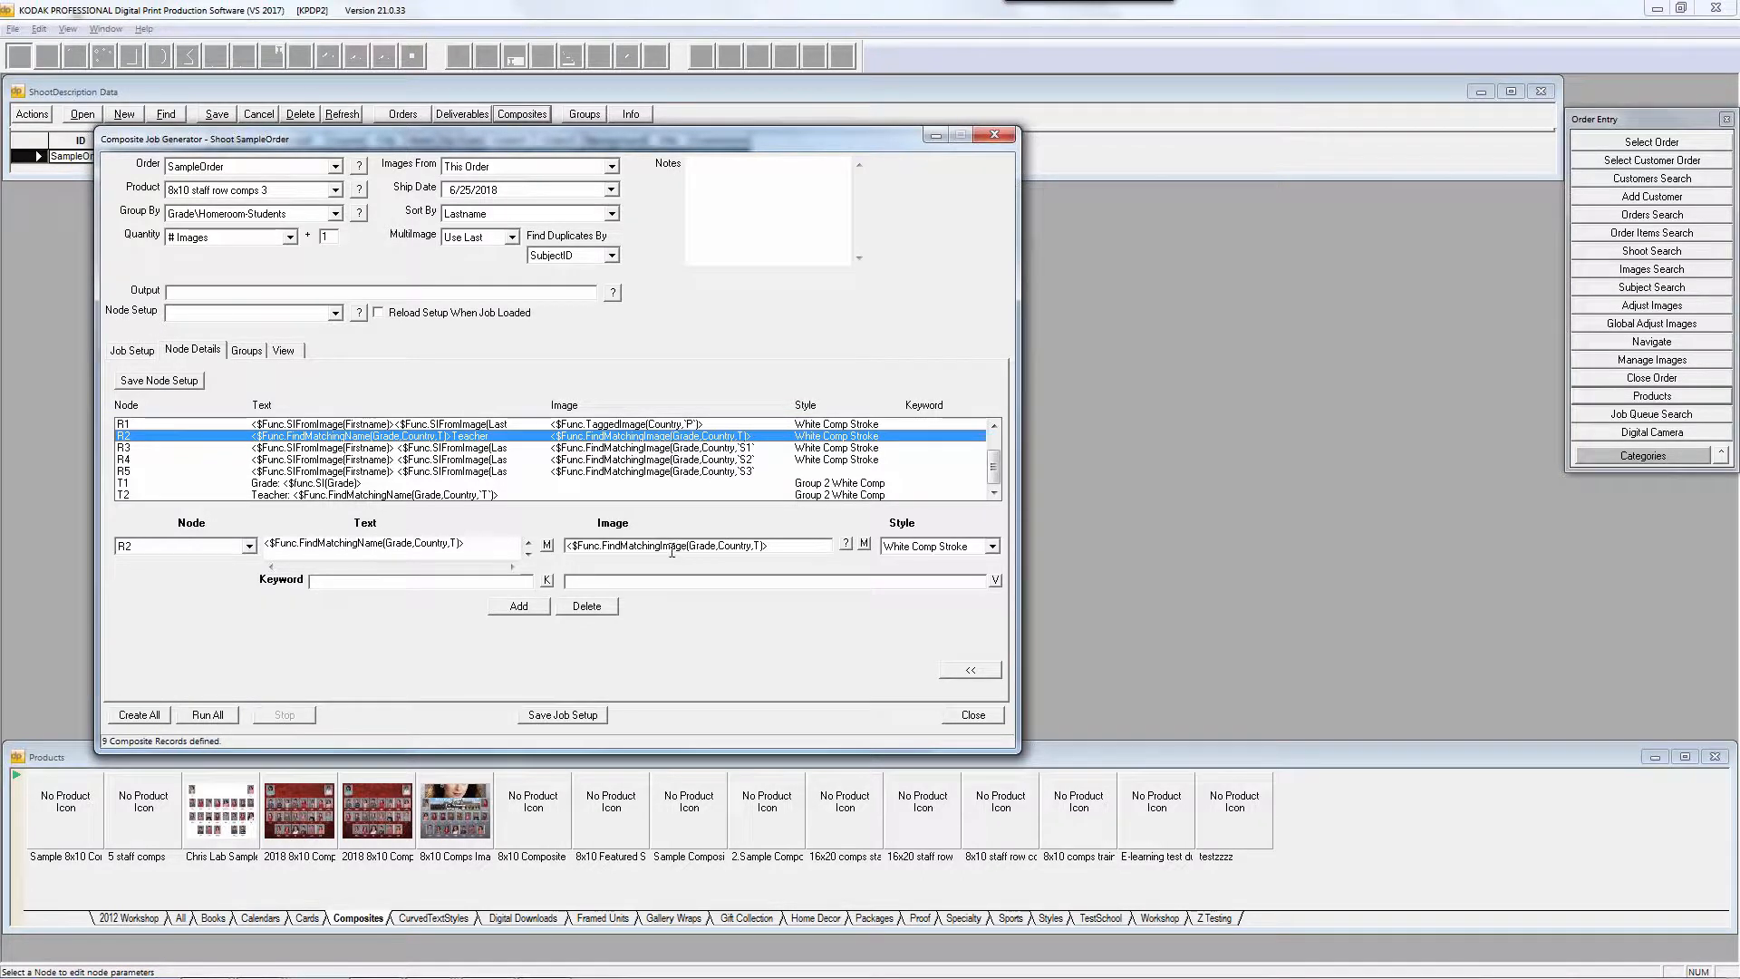
pyautogui.moveTo(671, 546); pyautogui.dragTo(769, 548)
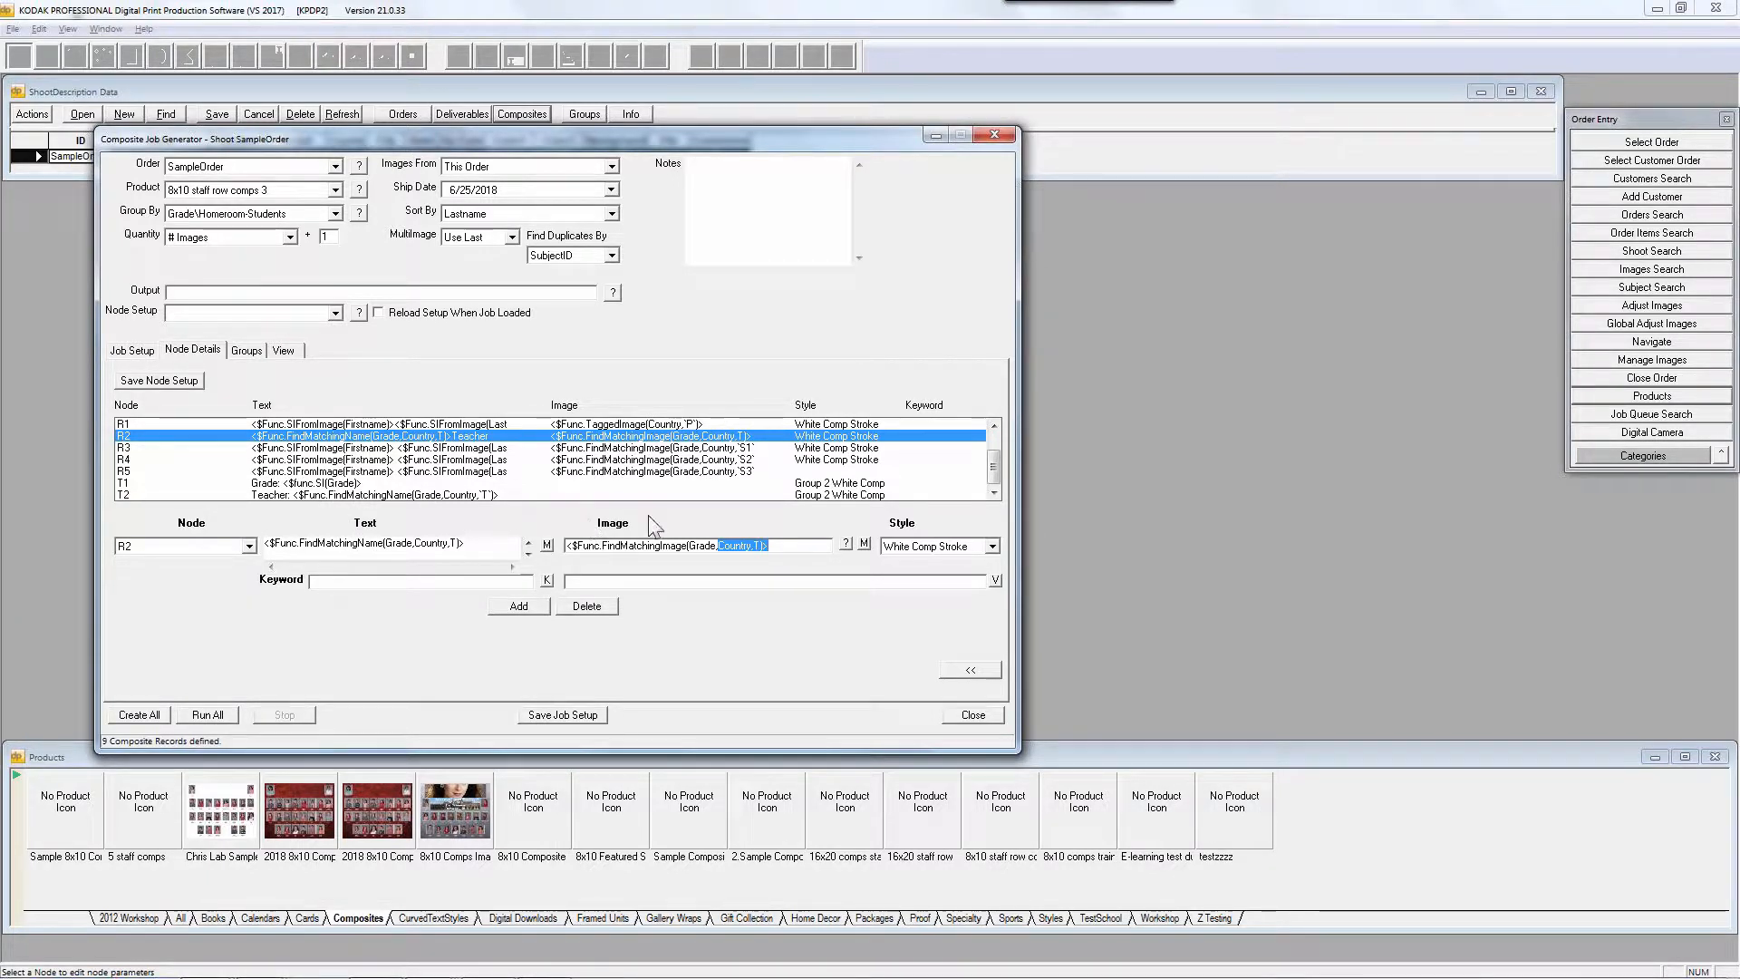
# List the Grade\Homeroom groups and create composite order items for the grade 8 and grade 9 groups of homeroom 421
pyautogui.click(246, 351)
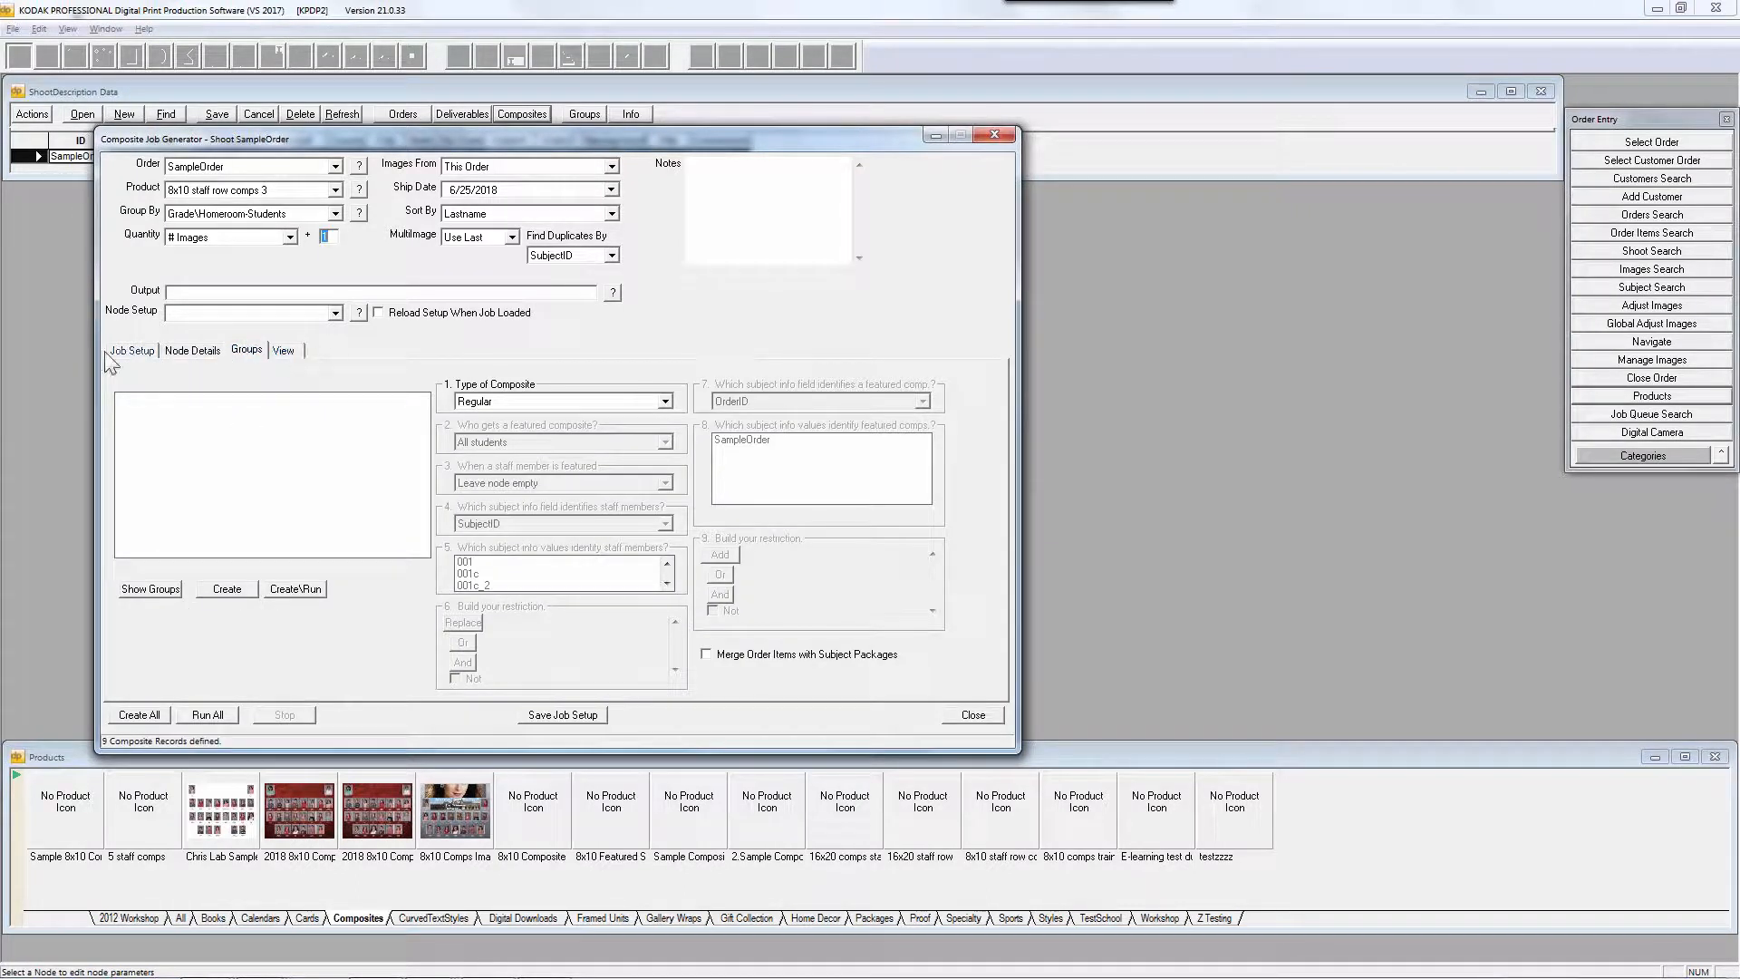
pyautogui.click(150, 589)
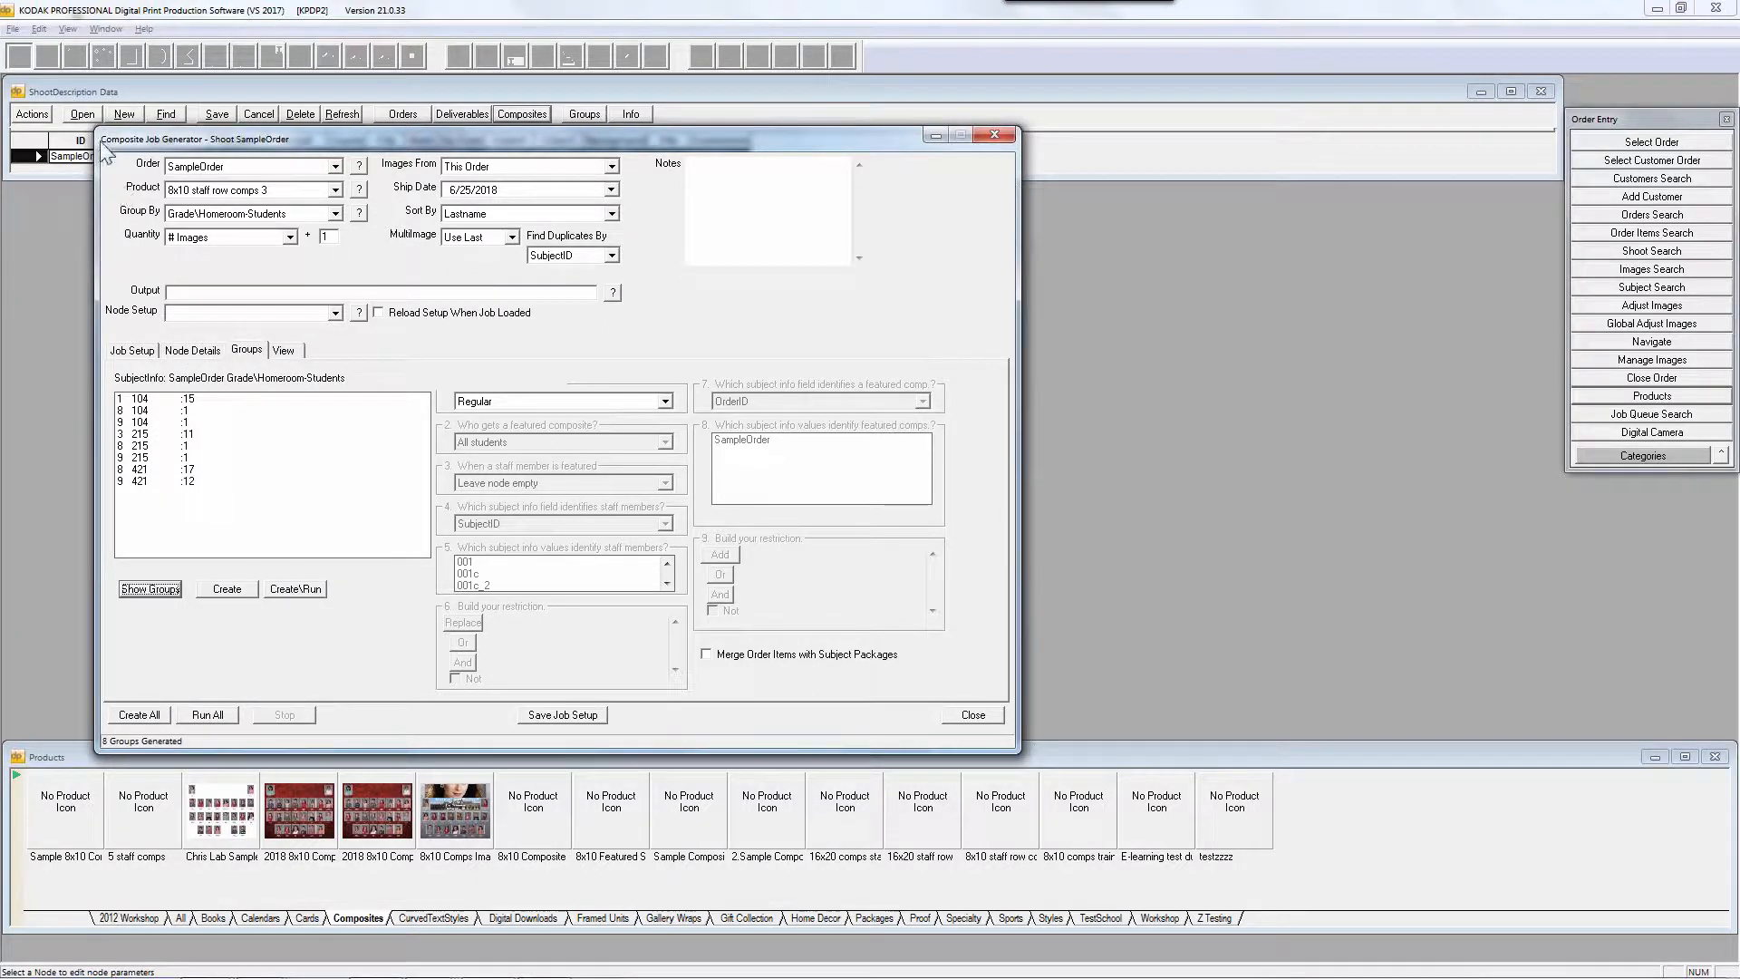
pyautogui.click(153, 469)
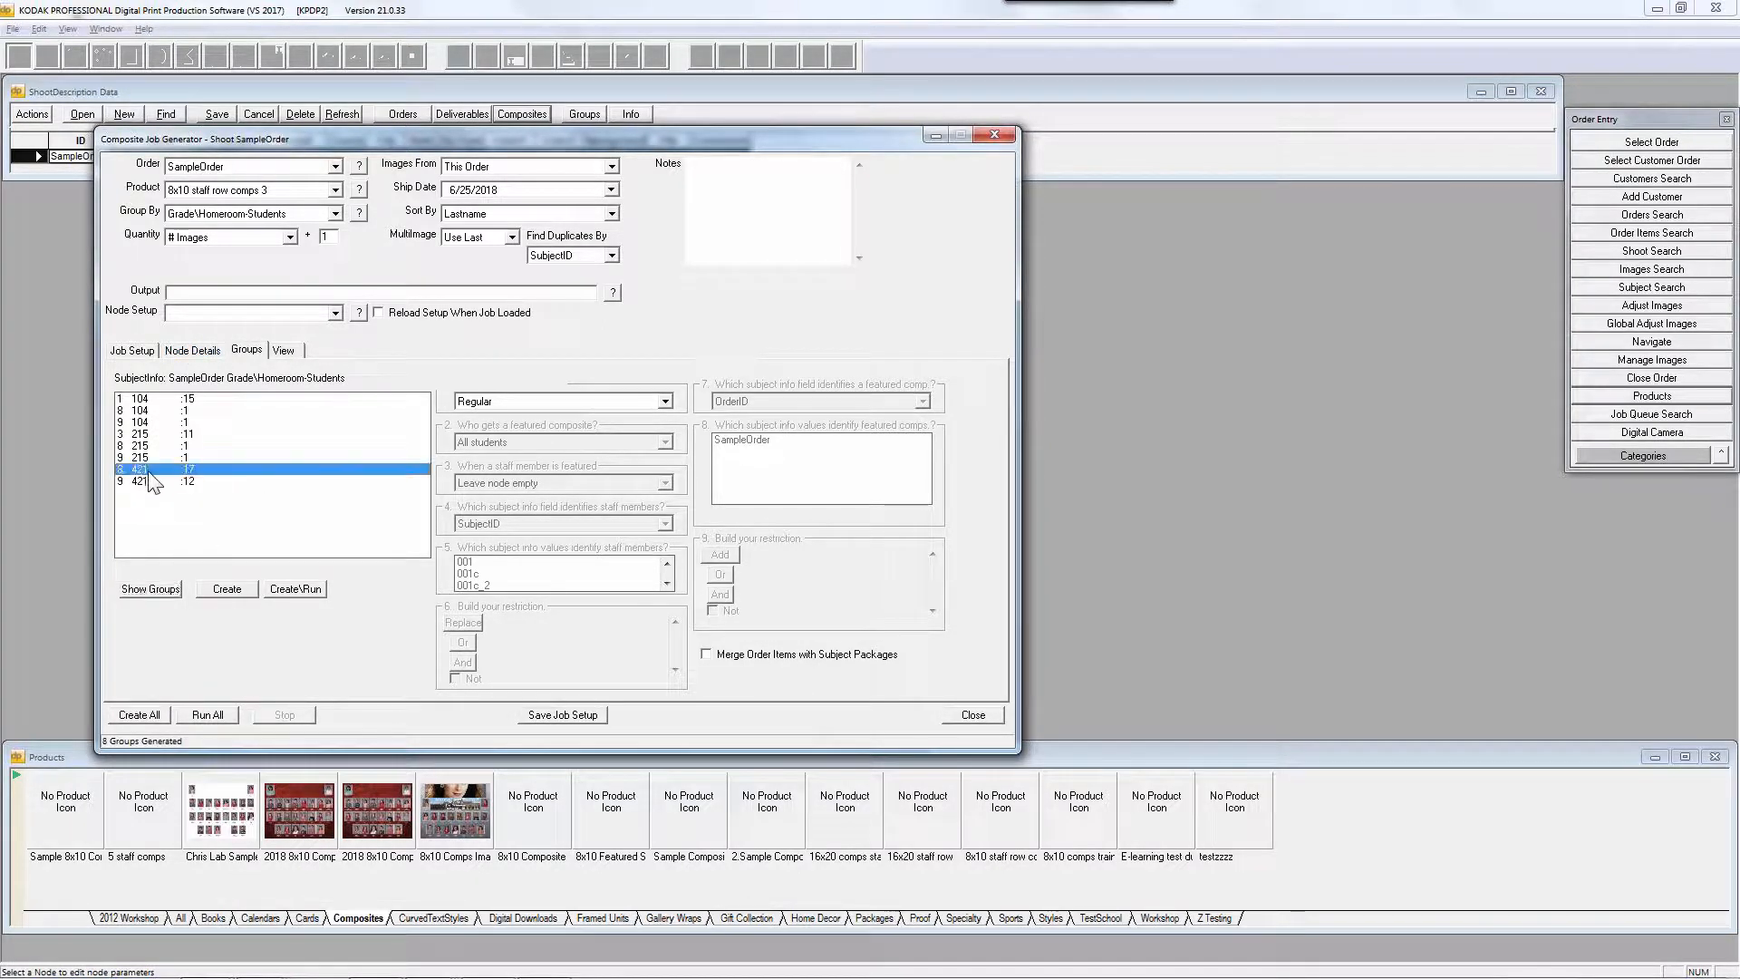
pyautogui.keyDown('shift'); pyautogui.click(149, 481); pyautogui.keyUp('shift')
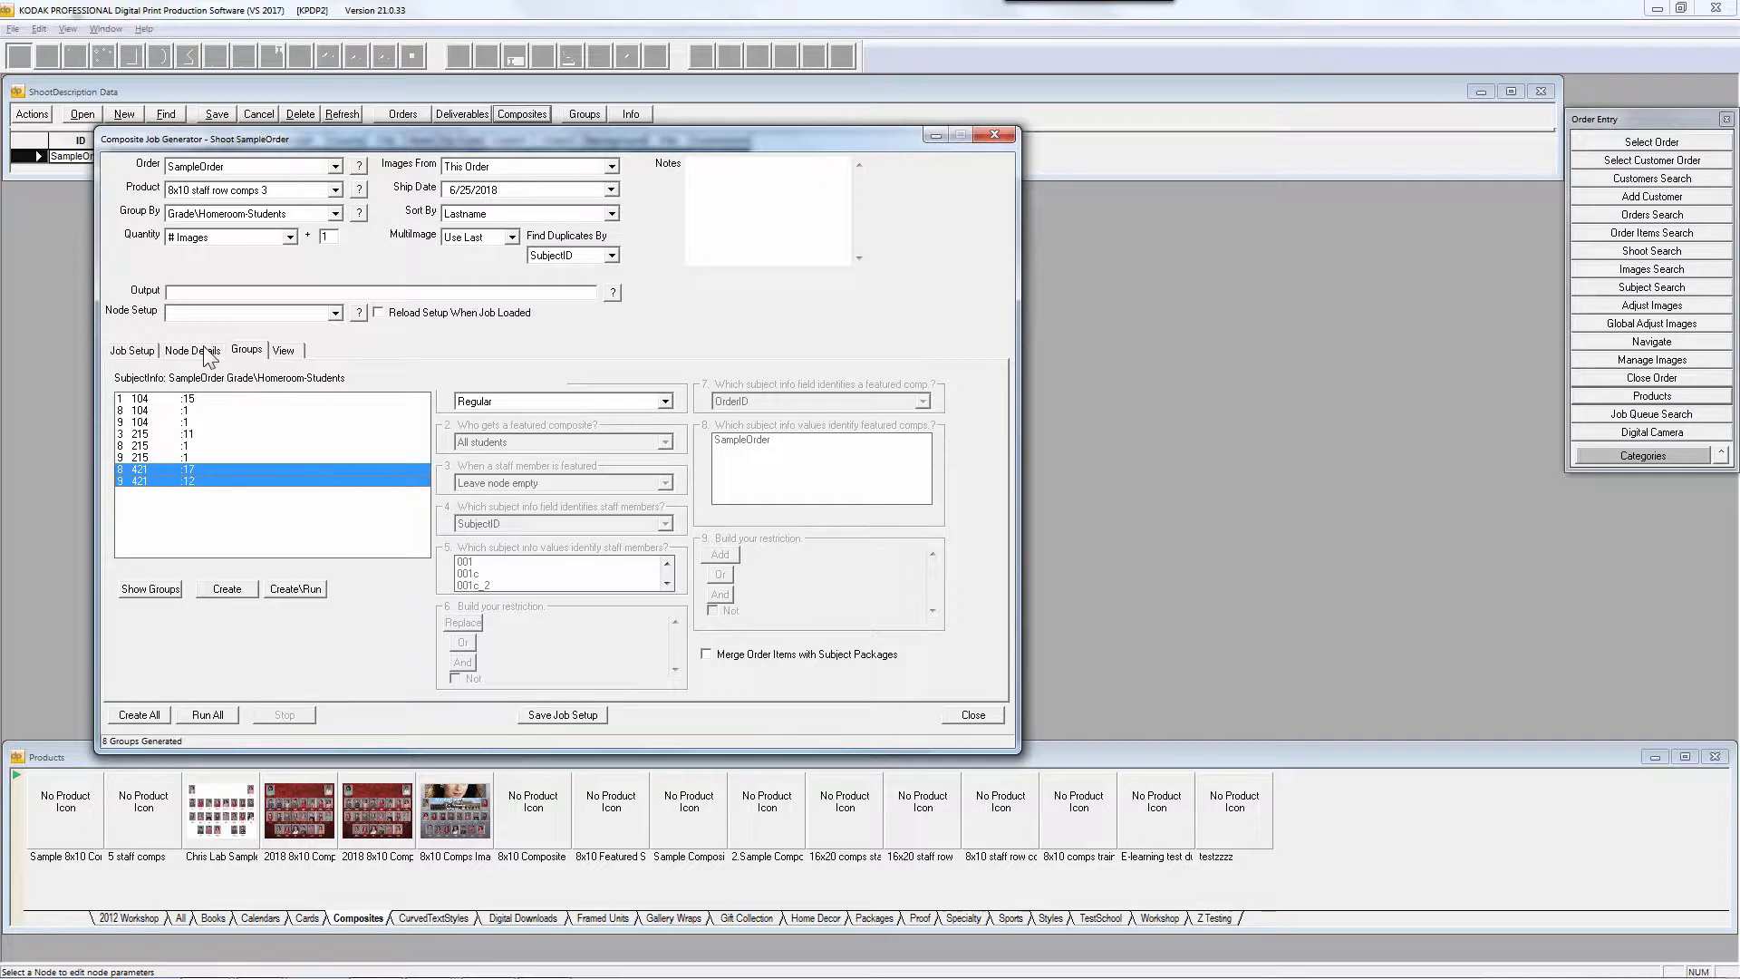
pyautogui.moveTo(194, 140); pyautogui.dragTo(345, 139)
pyautogui.click(388, 585)
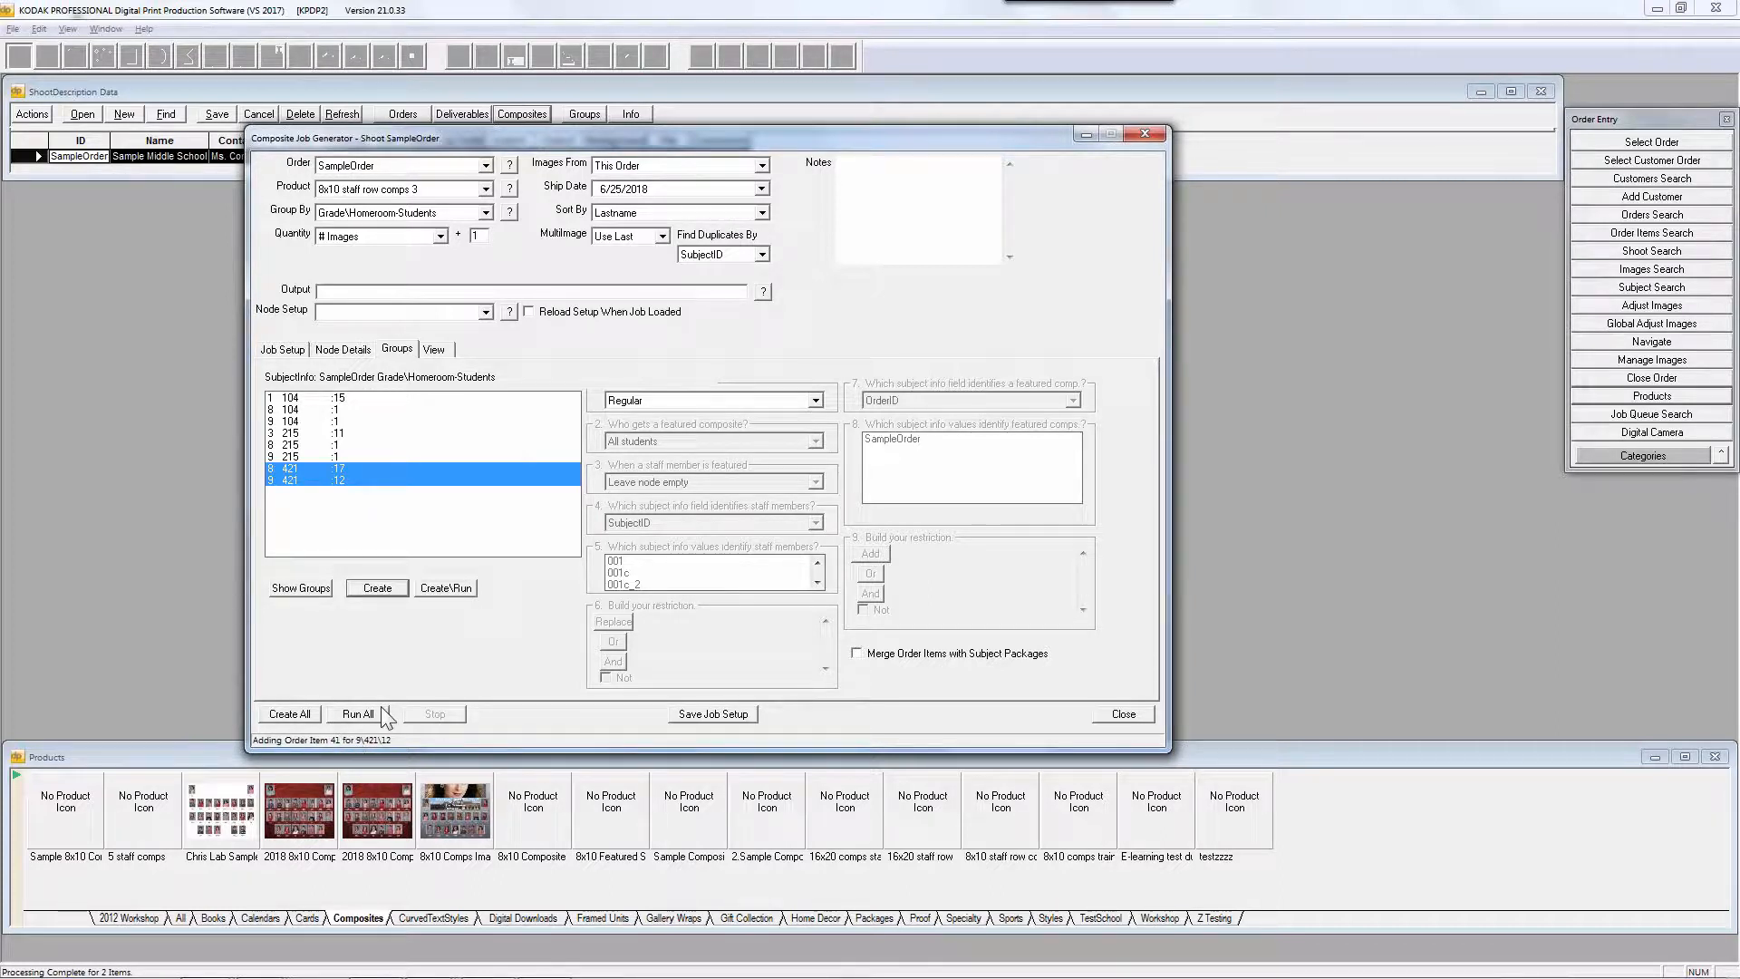
# List the composite order items and open items 40 and 41
pyautogui.click(434, 350)
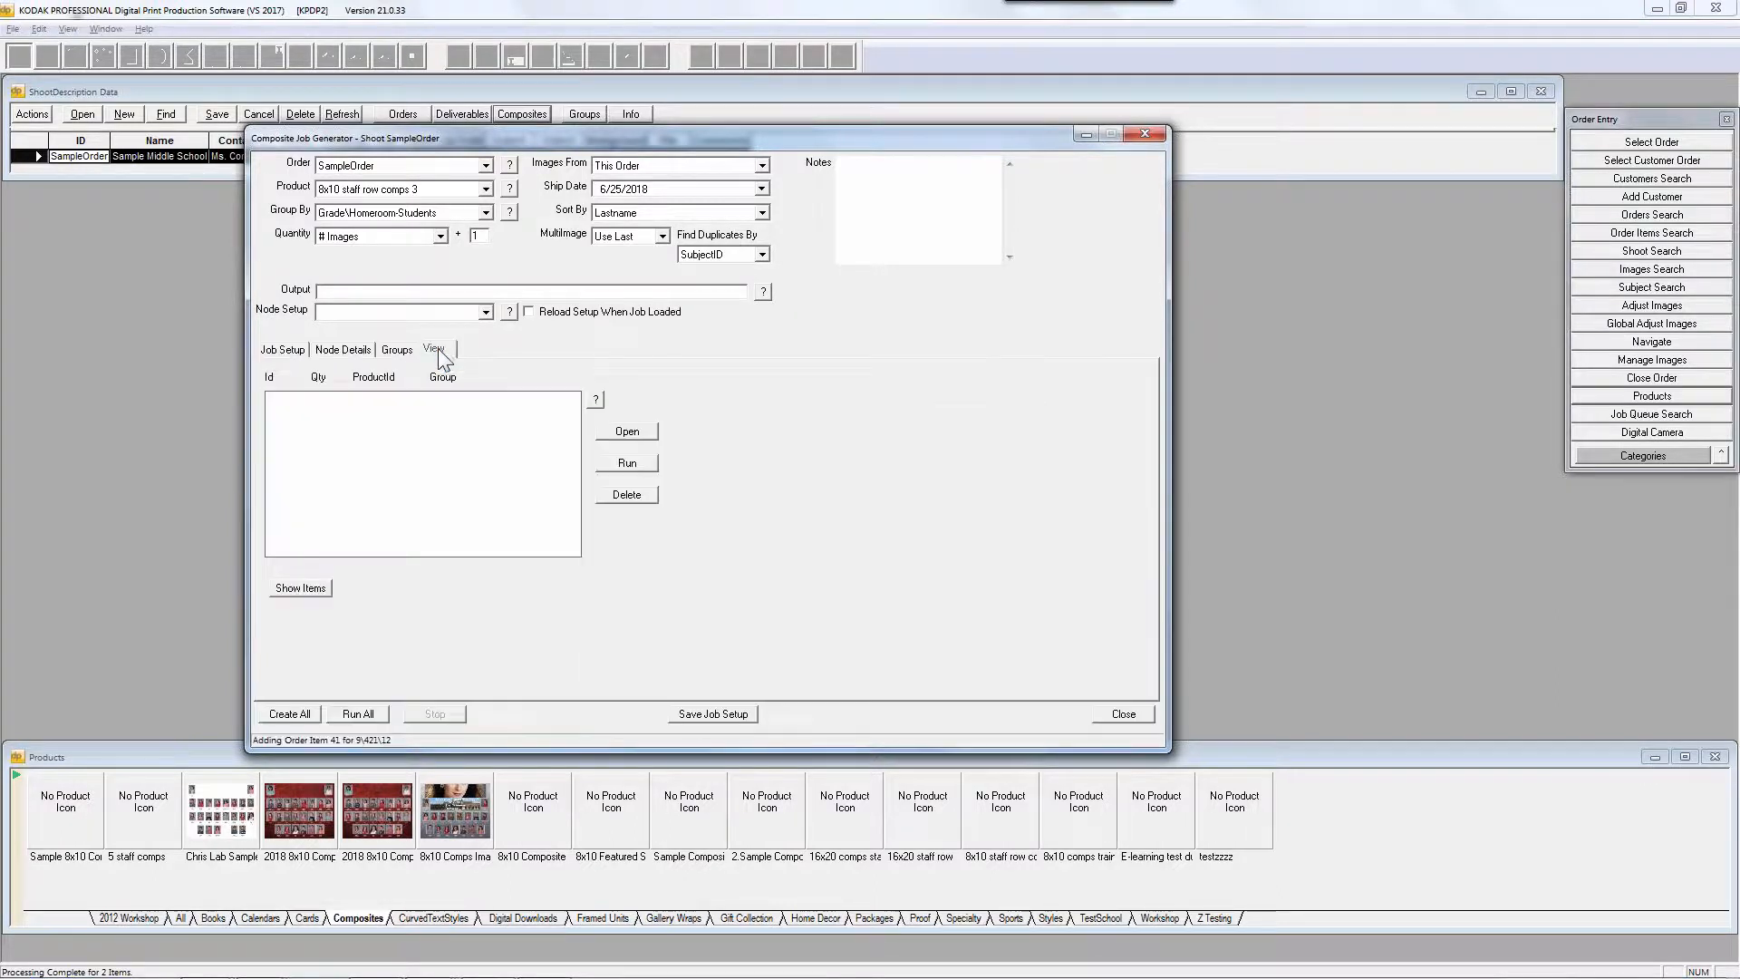
pyautogui.click(297, 587)
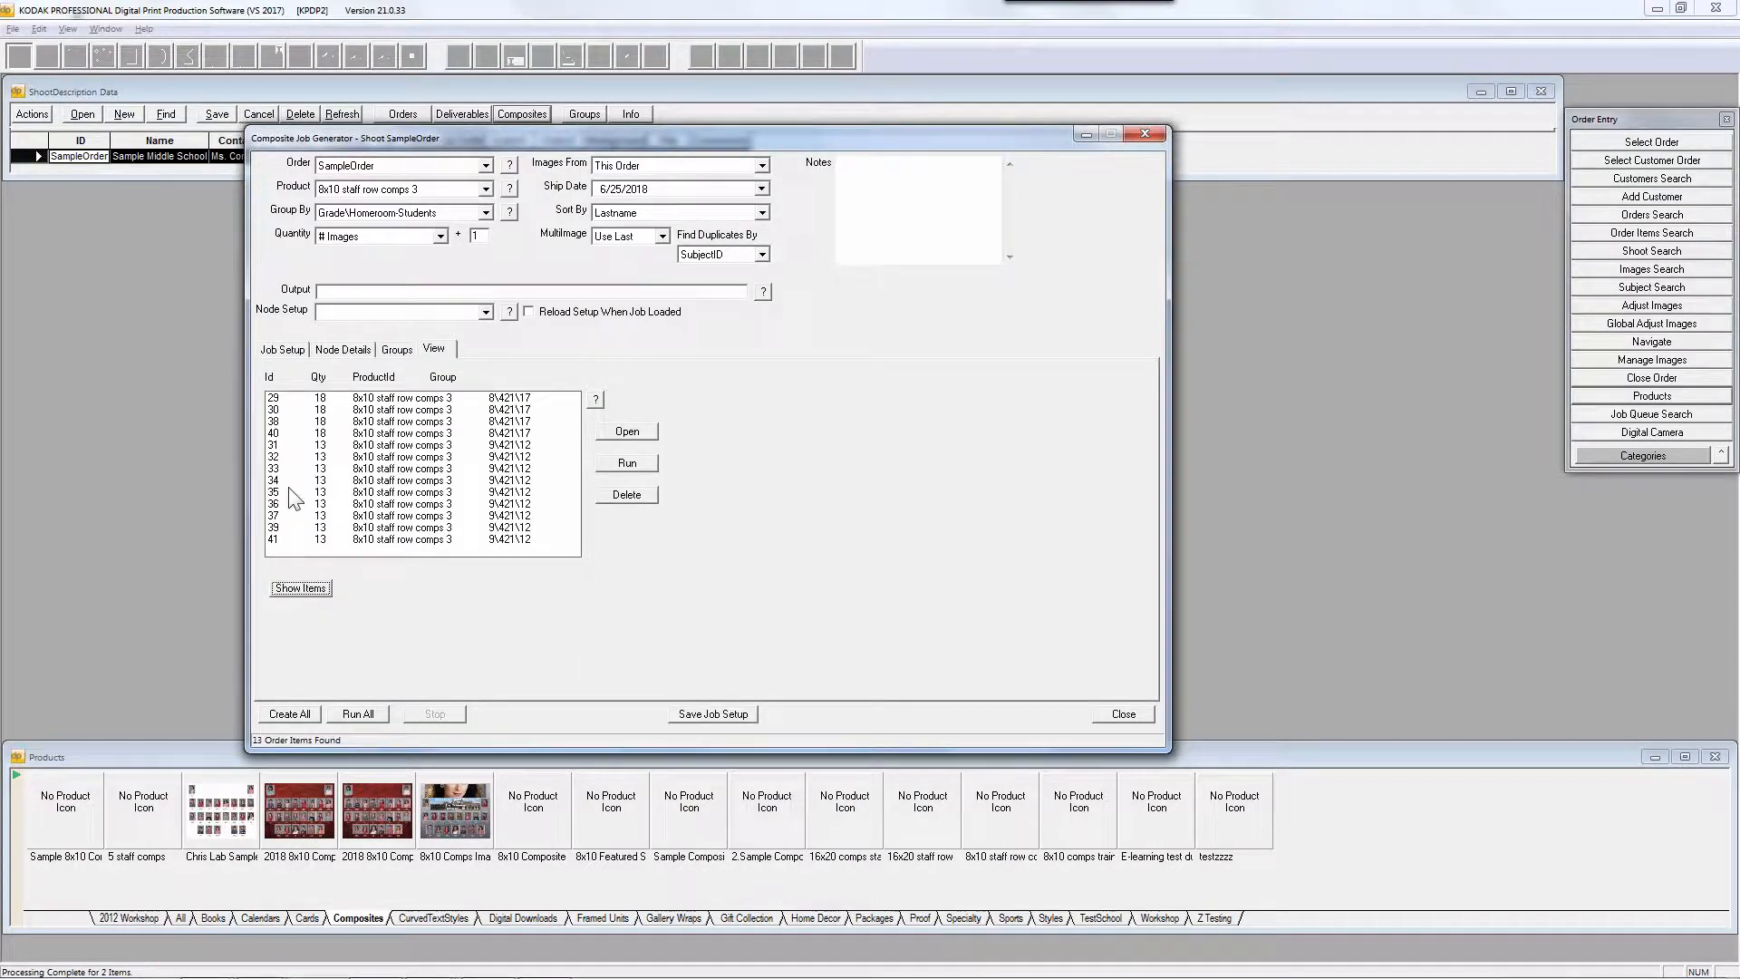
pyautogui.click(281, 435)
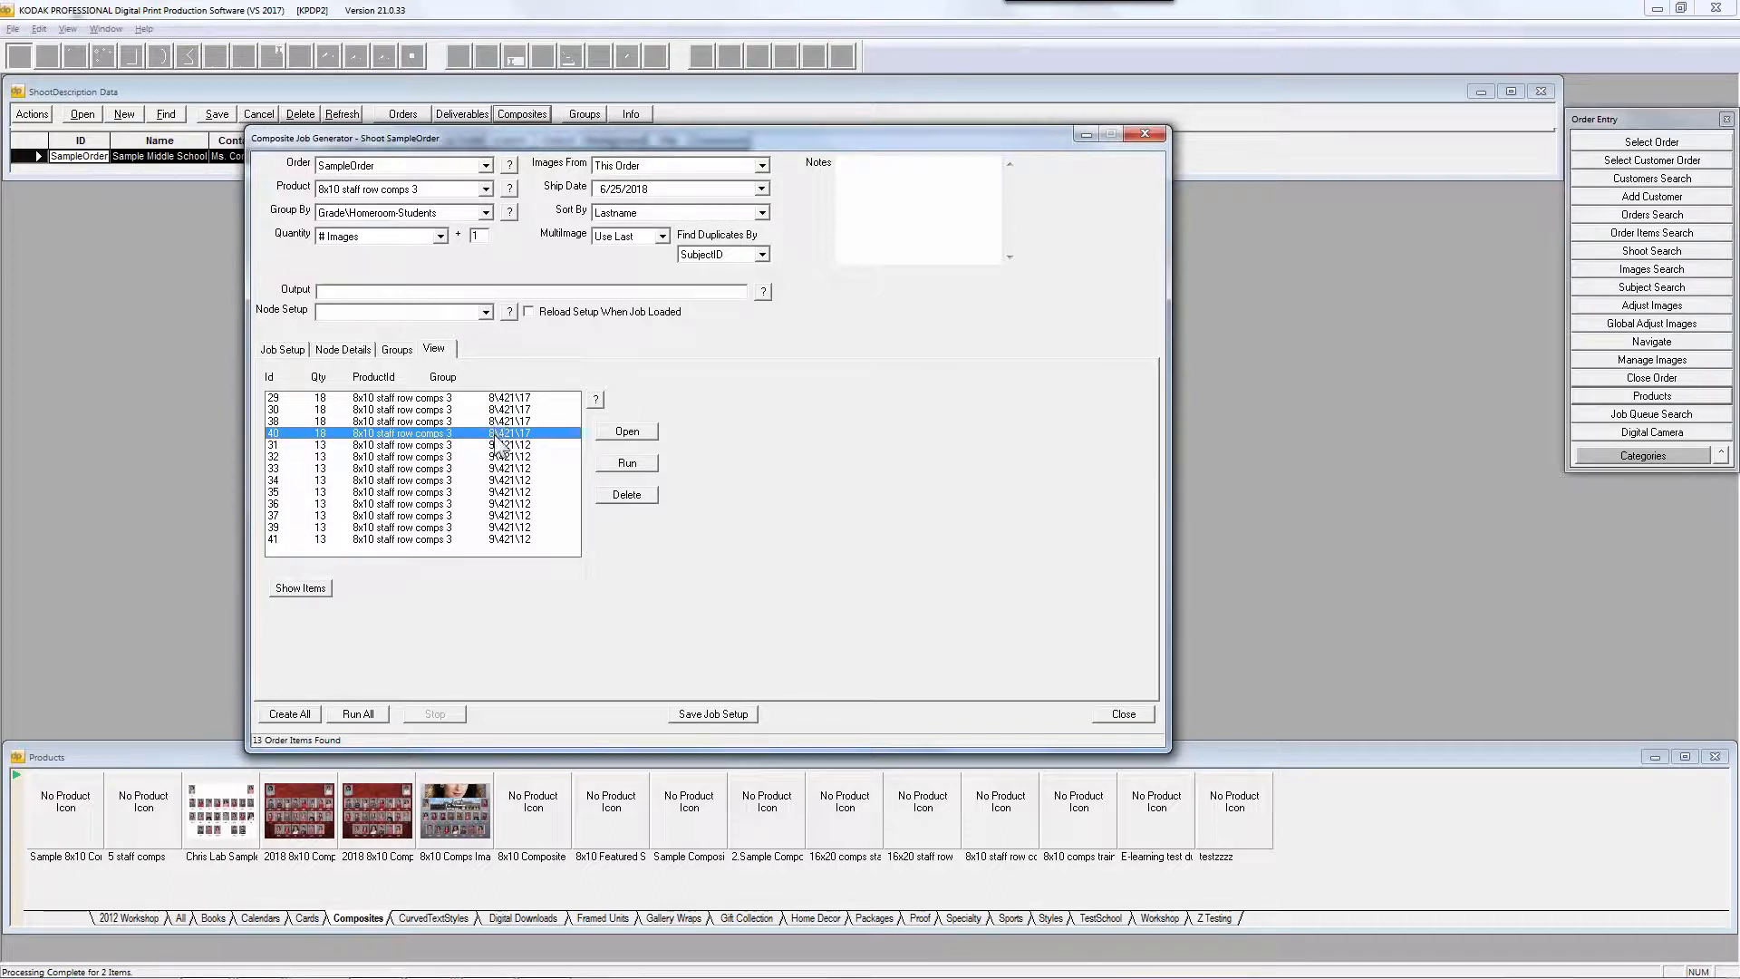
pyautogui.keyDown('ctrl'); pyautogui.click(277, 542); pyautogui.keyUp('ctrl')
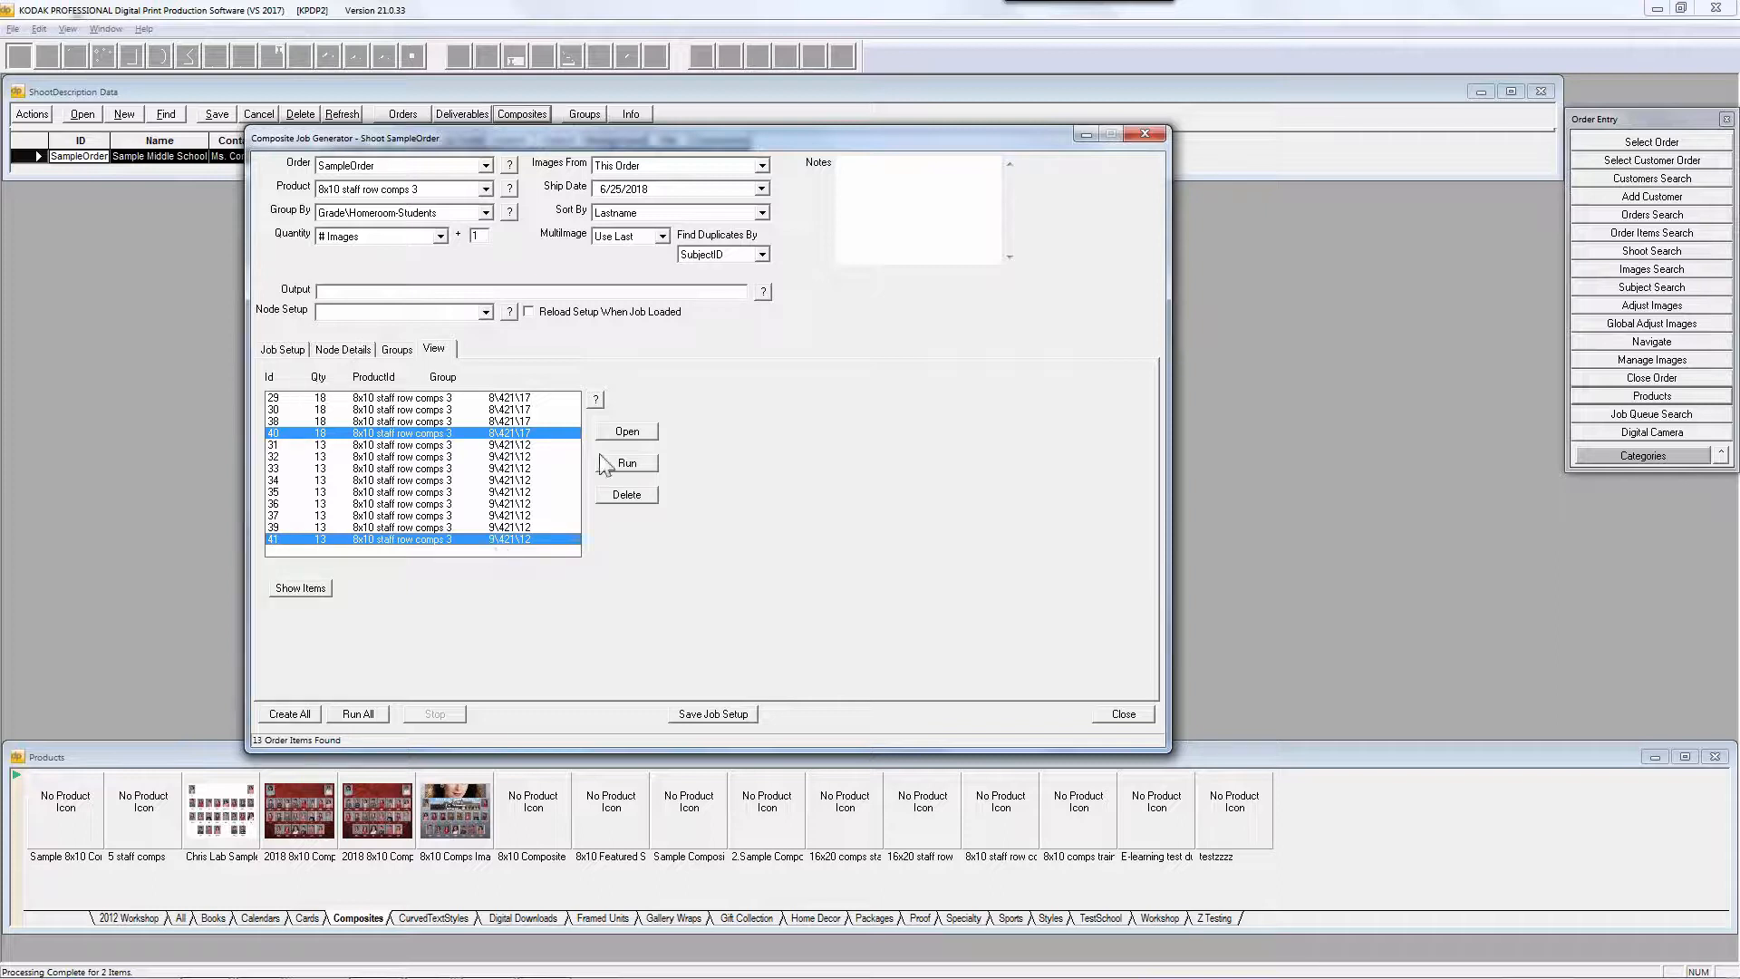
pyautogui.click(625, 433)
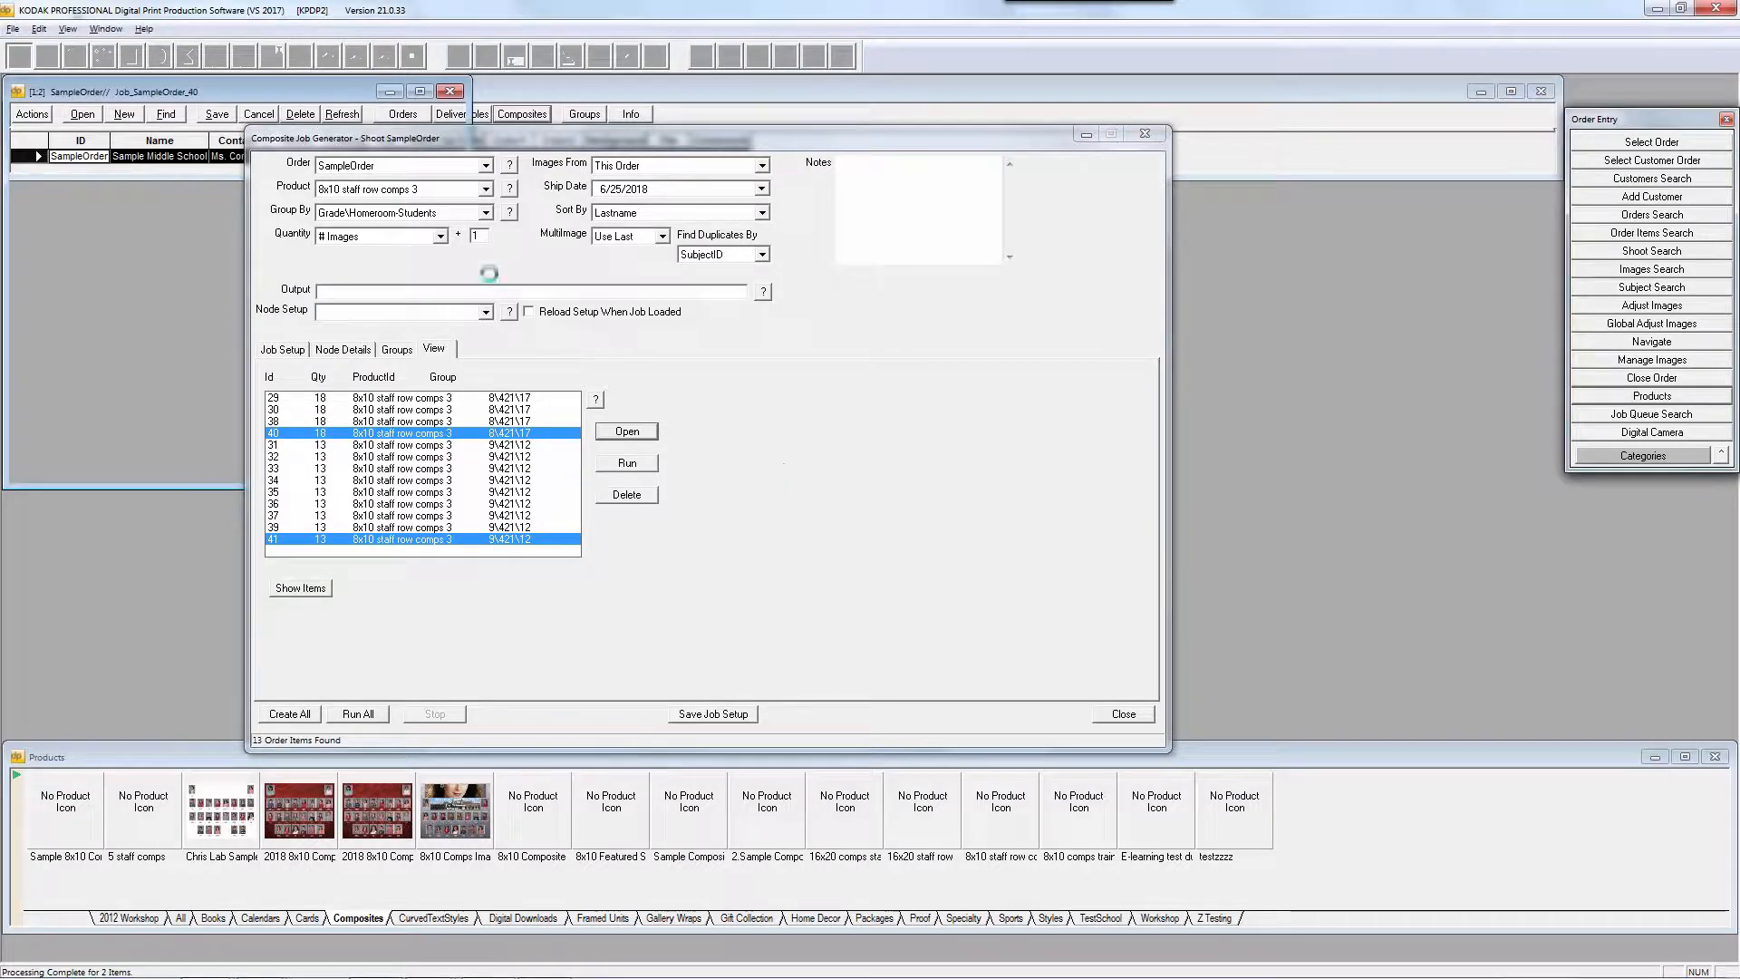
# Arrange the windows so the grade 8 composite, the grade 9 composite and the job generator sit side by side
pyautogui.moveTo(531, 139); pyautogui.dragTo(1000, 145)
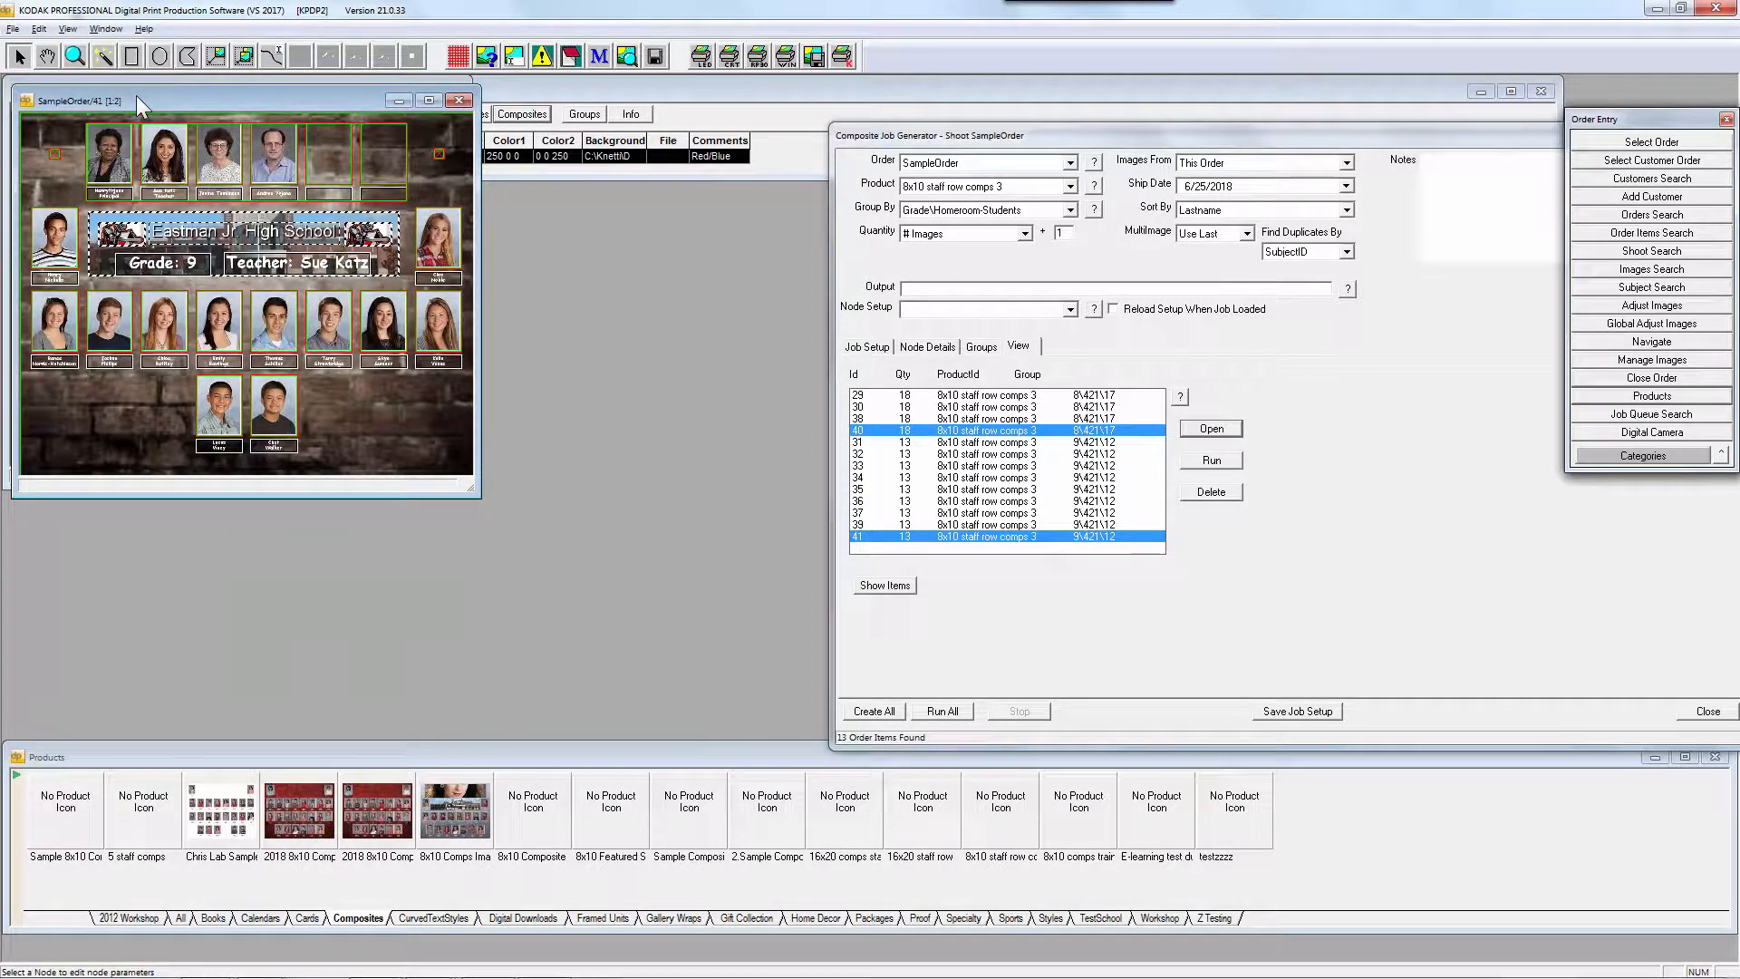
pyautogui.moveTo(143, 96); pyautogui.dragTo(631, 106)
pyautogui.moveTo(941, 137); pyautogui.dragTo(1097, 108)
pyautogui.moveTo(158, 93); pyautogui.dragTo(178, 161)
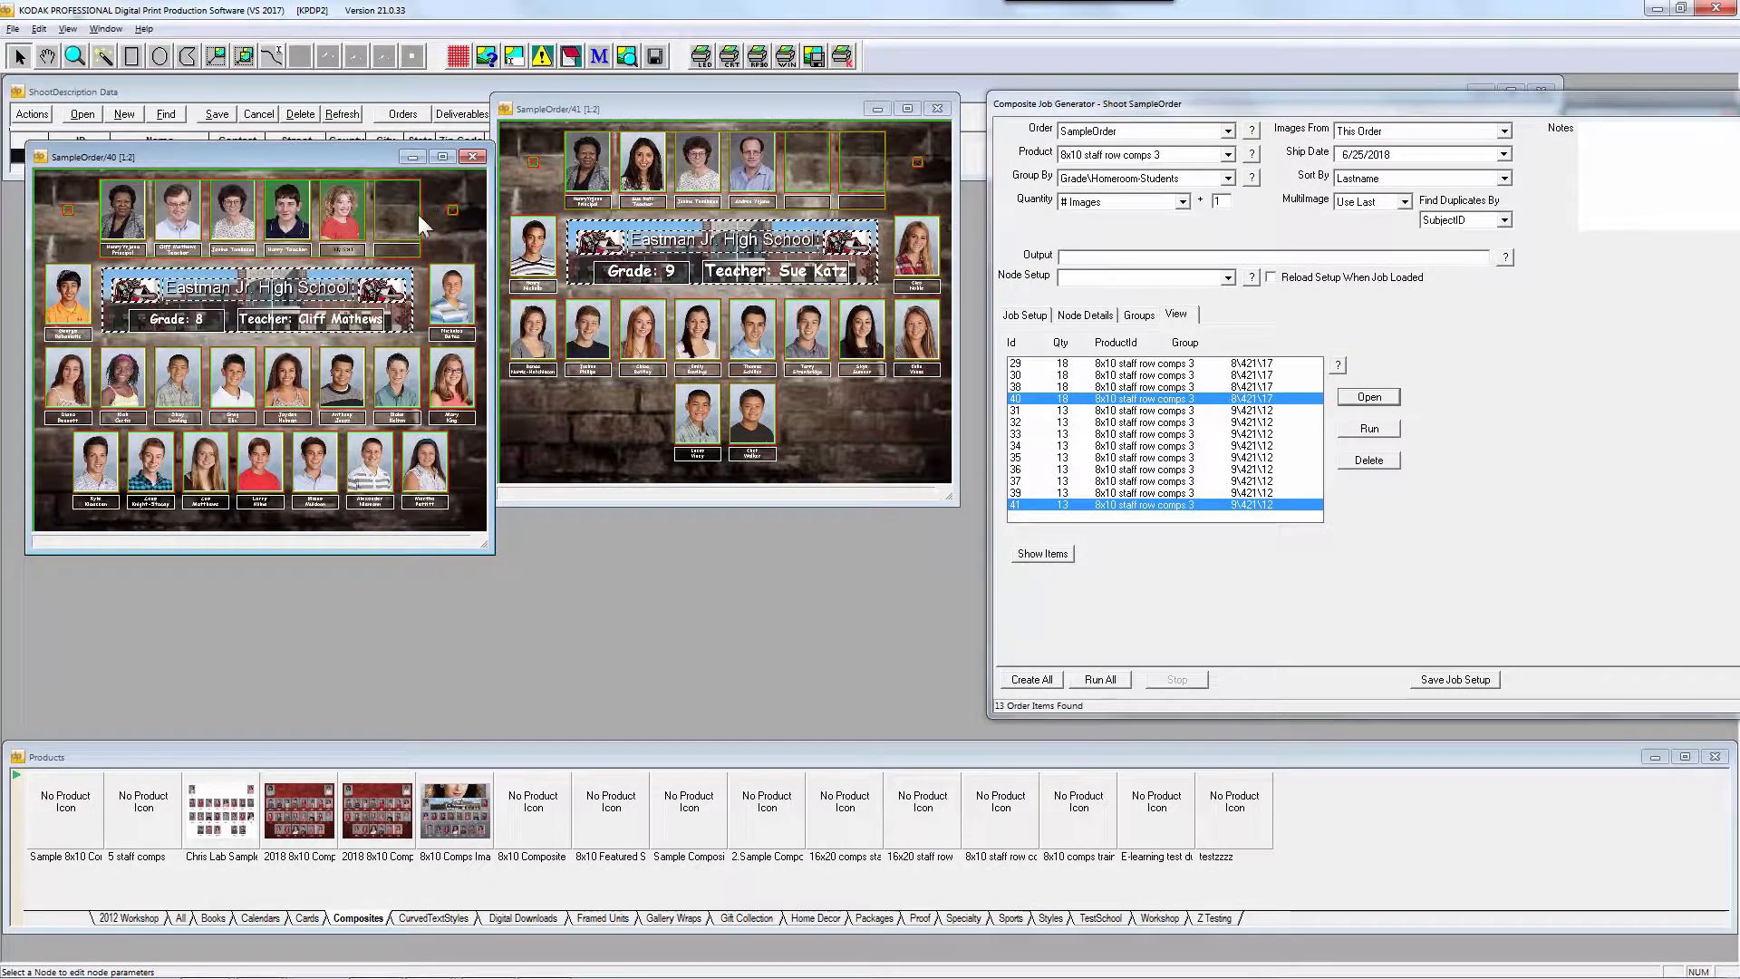
# Zoom in on the grade 8 composite to 1:1, enlarge its window and move the job generator clear of it
pyautogui.click(76, 56)
pyautogui.click(317, 364)
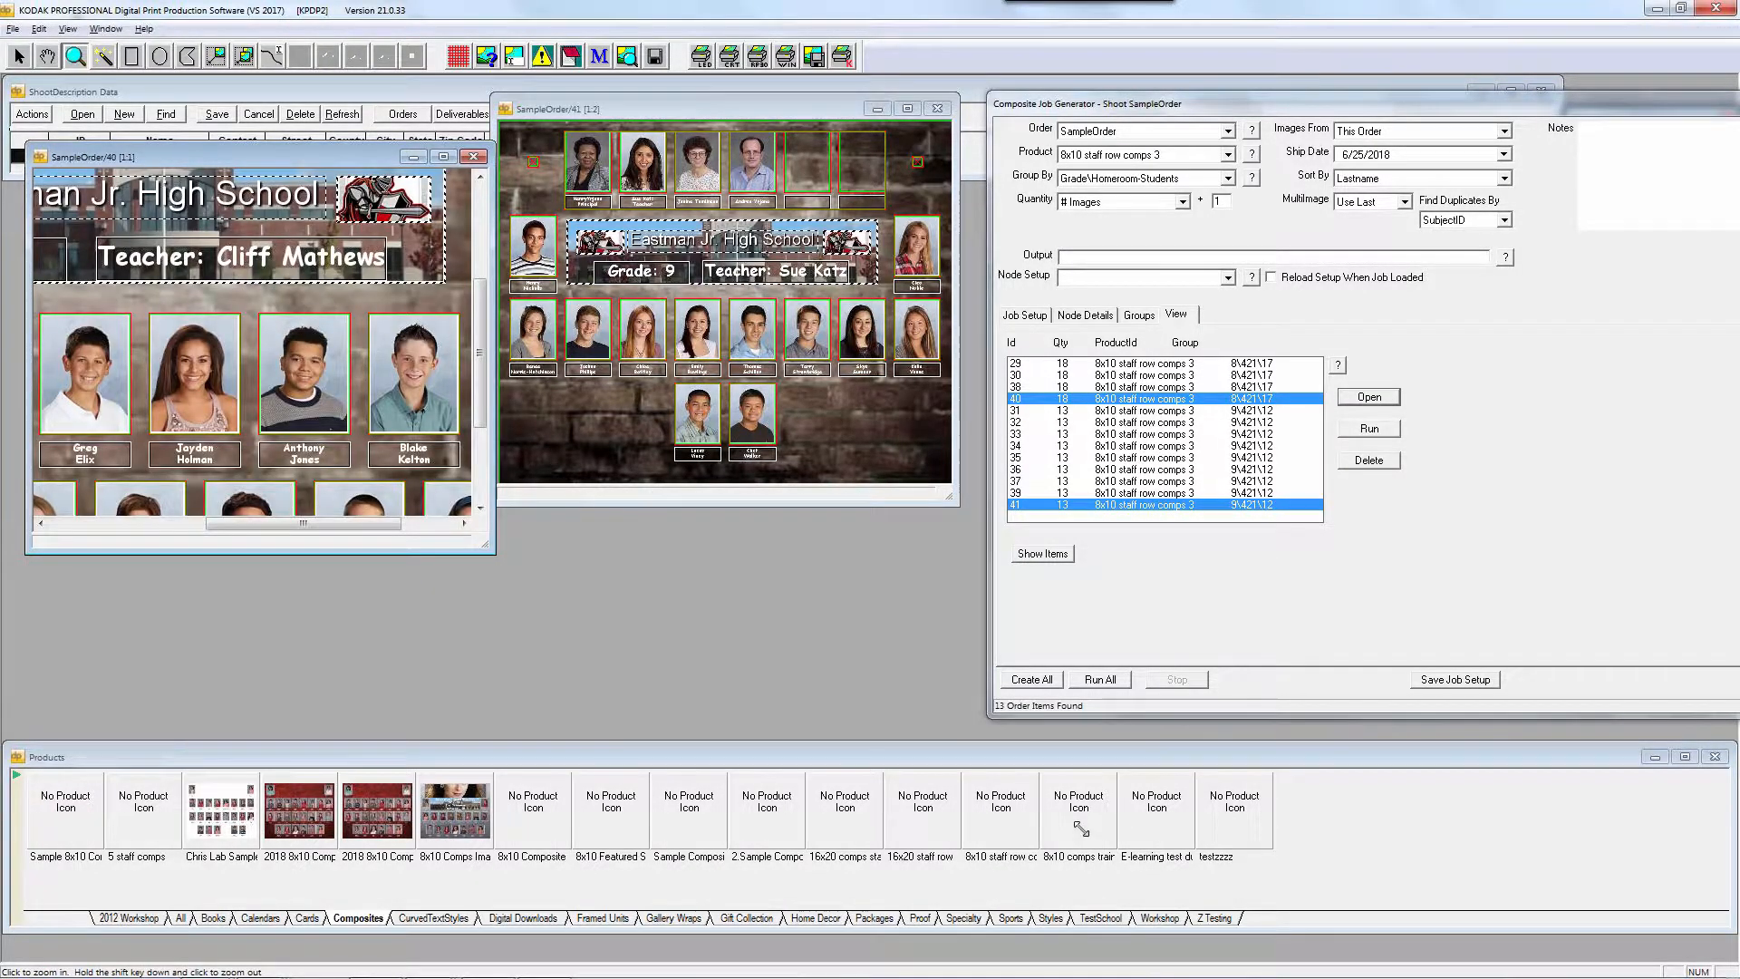
pyautogui.moveTo(487, 545); pyautogui.dragTo(1096, 840)
pyautogui.moveTo(1263, 102); pyautogui.dragTo(1284, 97)
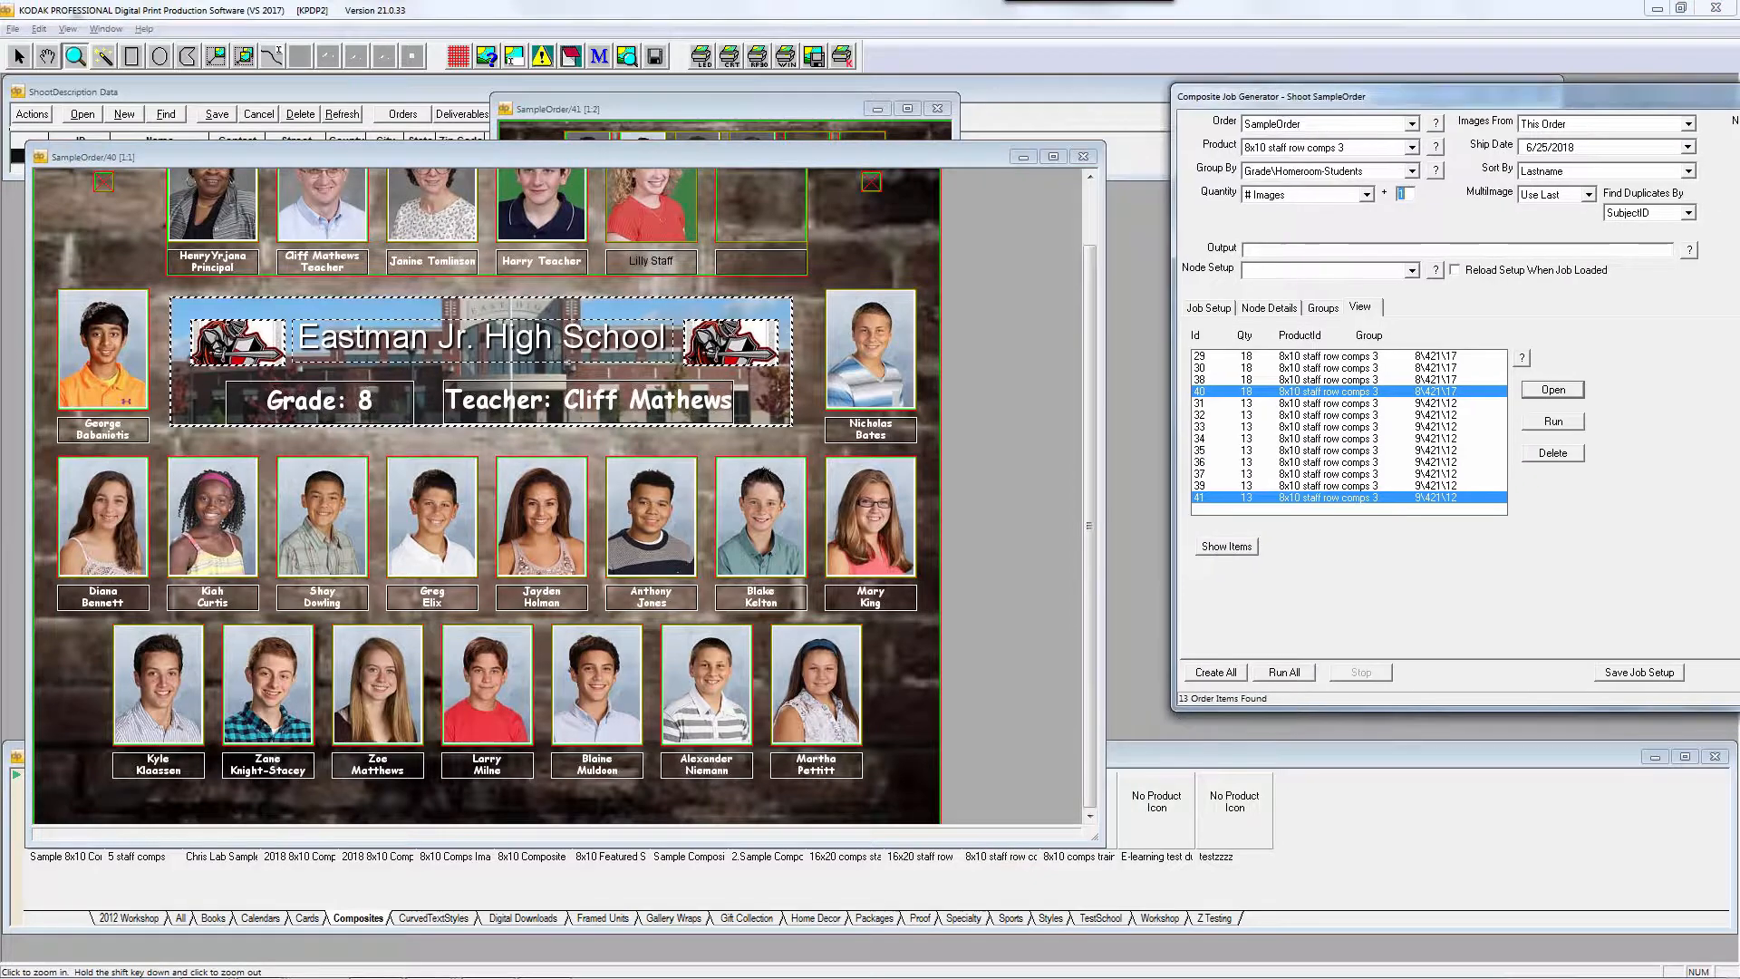
# Turn off the display of hidden nodes and placeholders in the grade 8 composite
pyautogui.moveTo(1084, 430); pyautogui.dragTo(1090, 370)
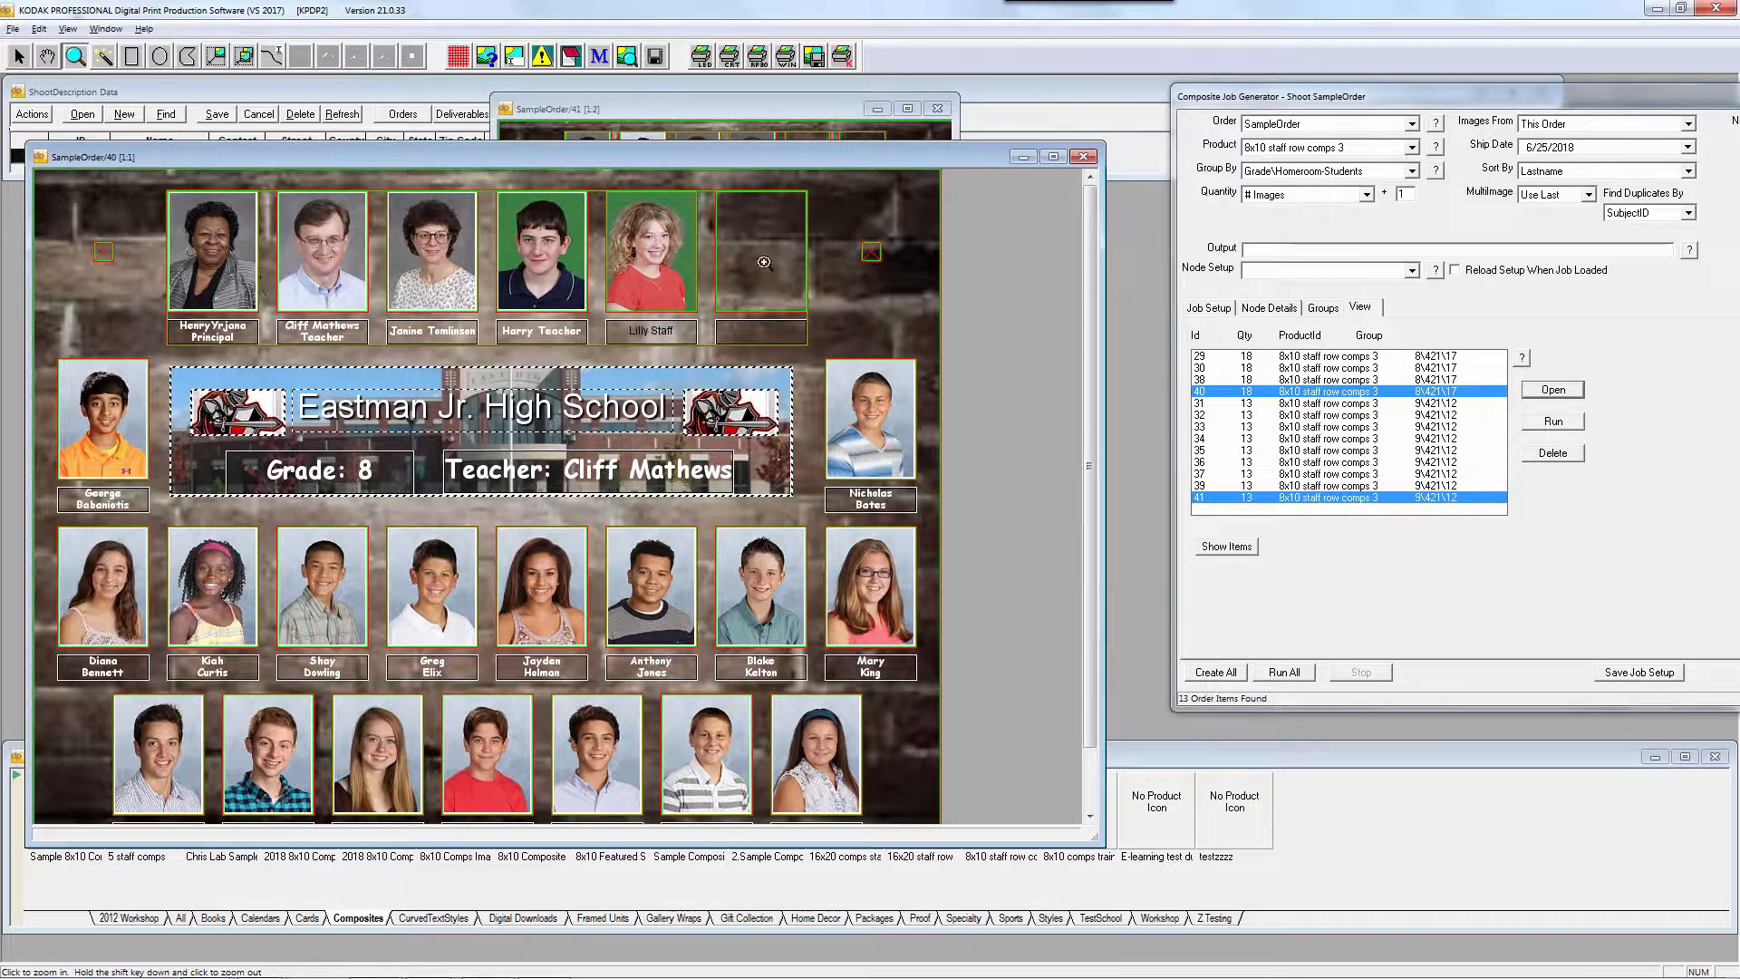
pyautogui.click(19, 58)
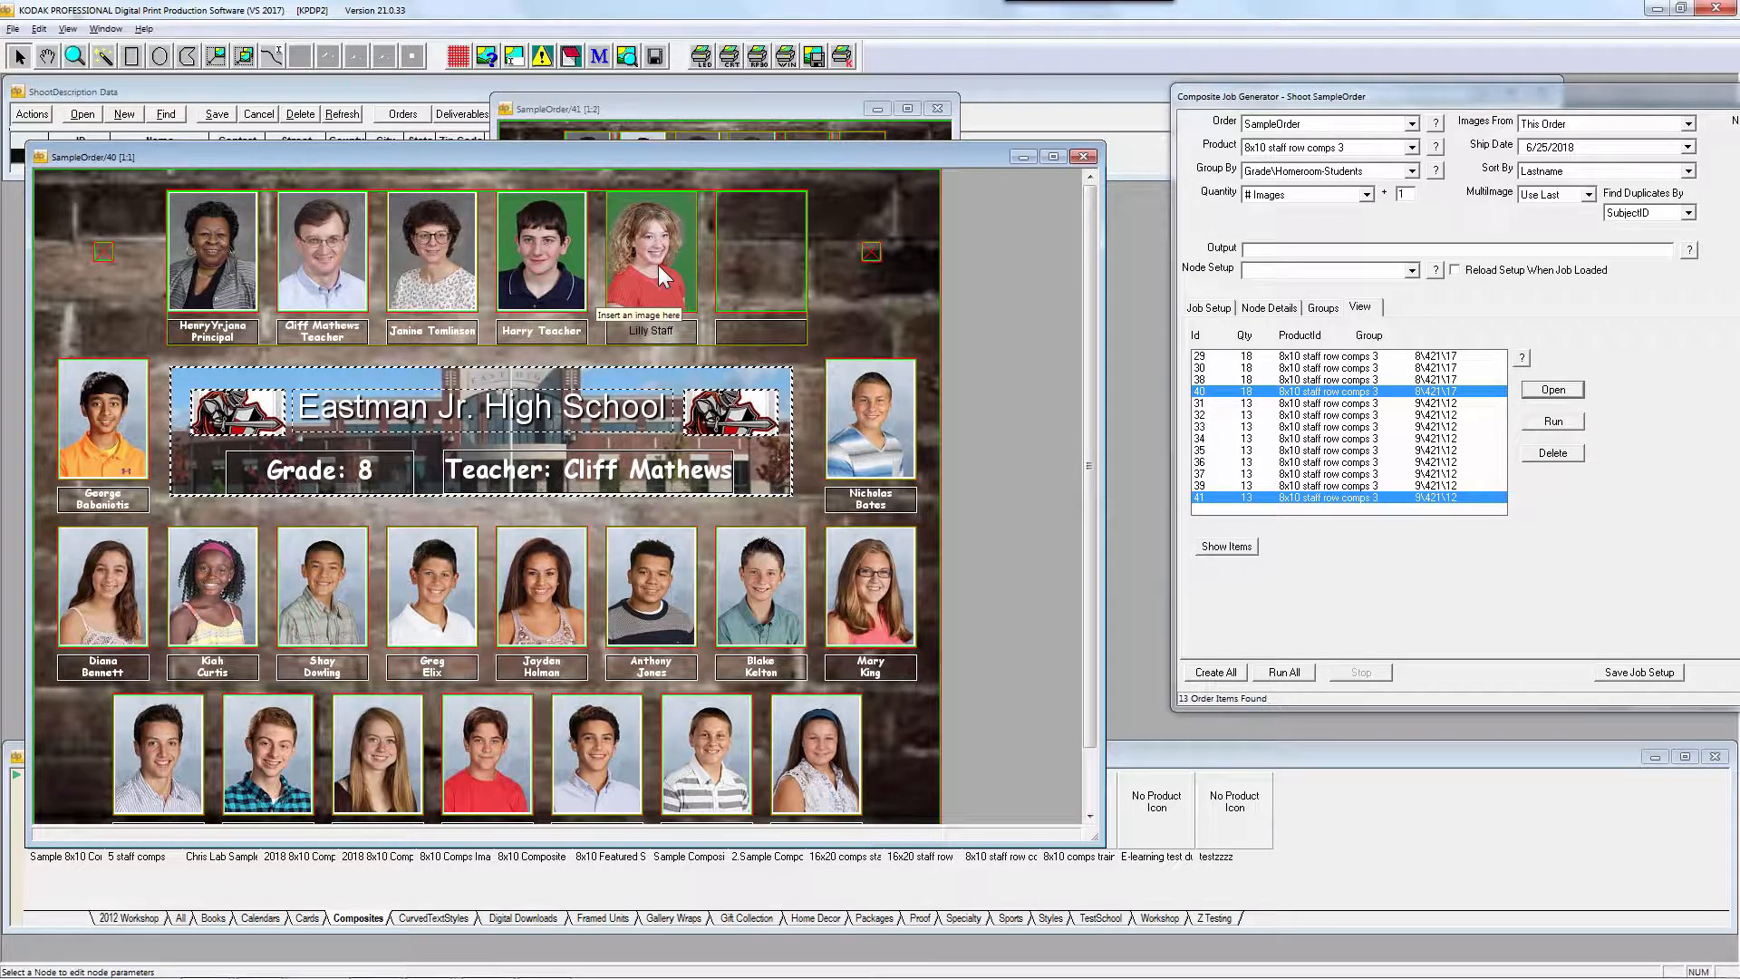
pyautogui.rightClick(851, 307)
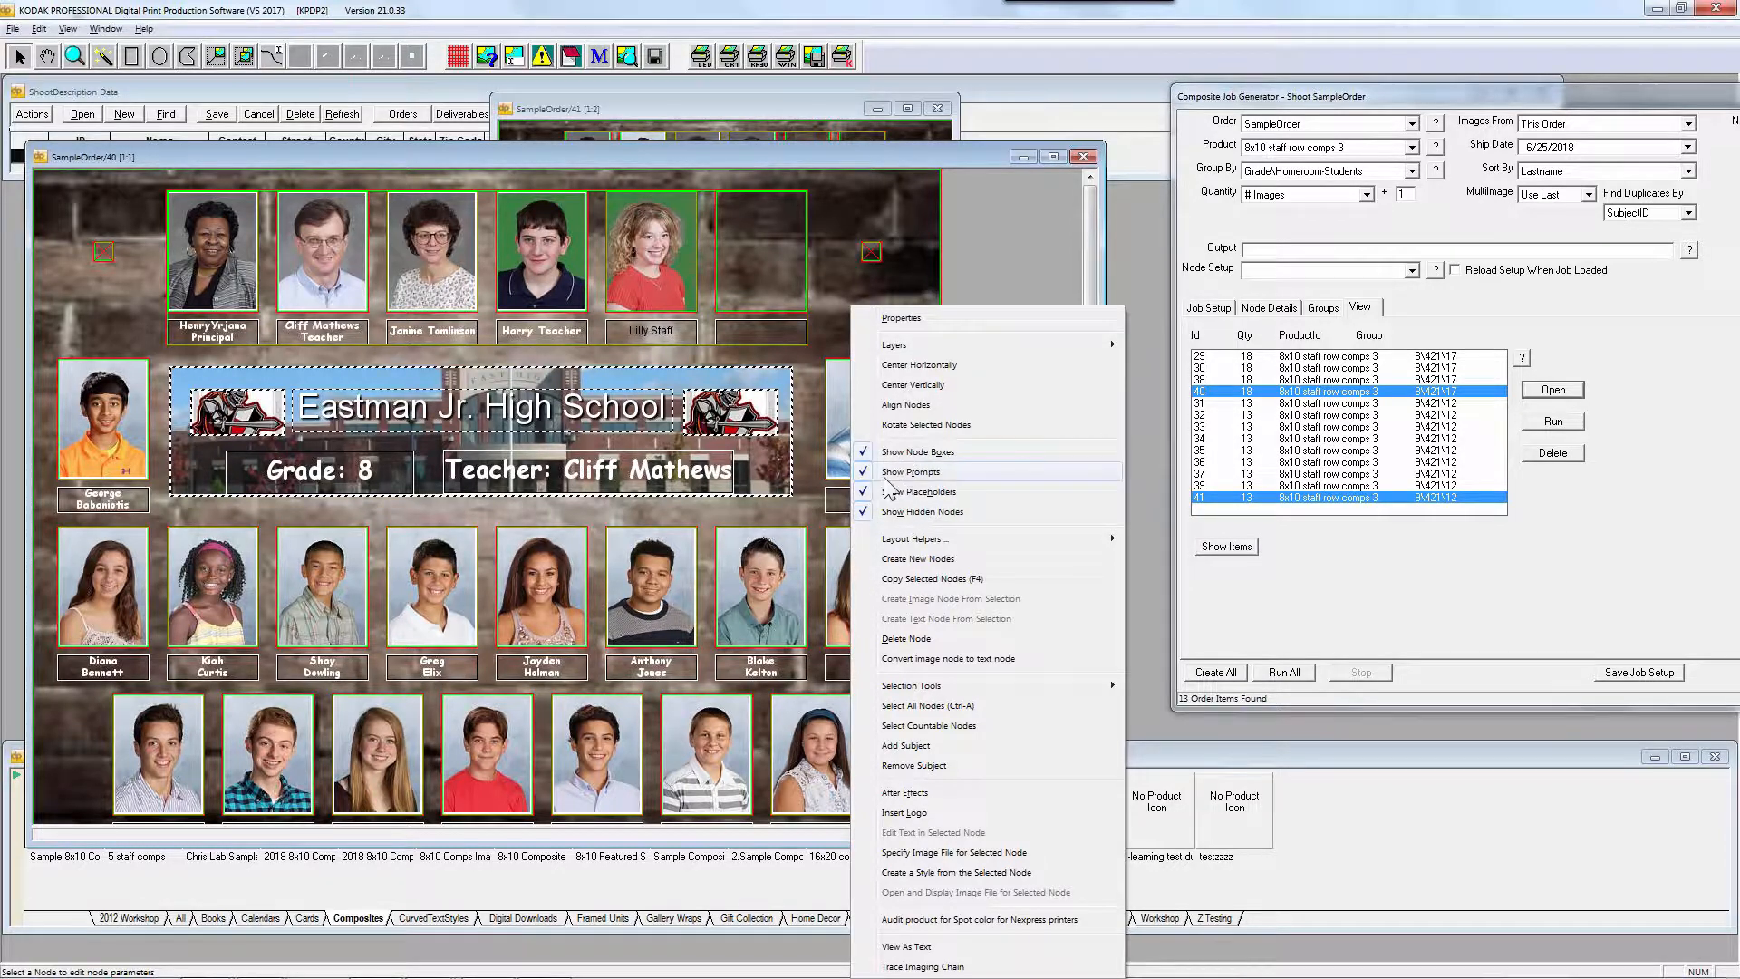
pyautogui.click(906, 512)
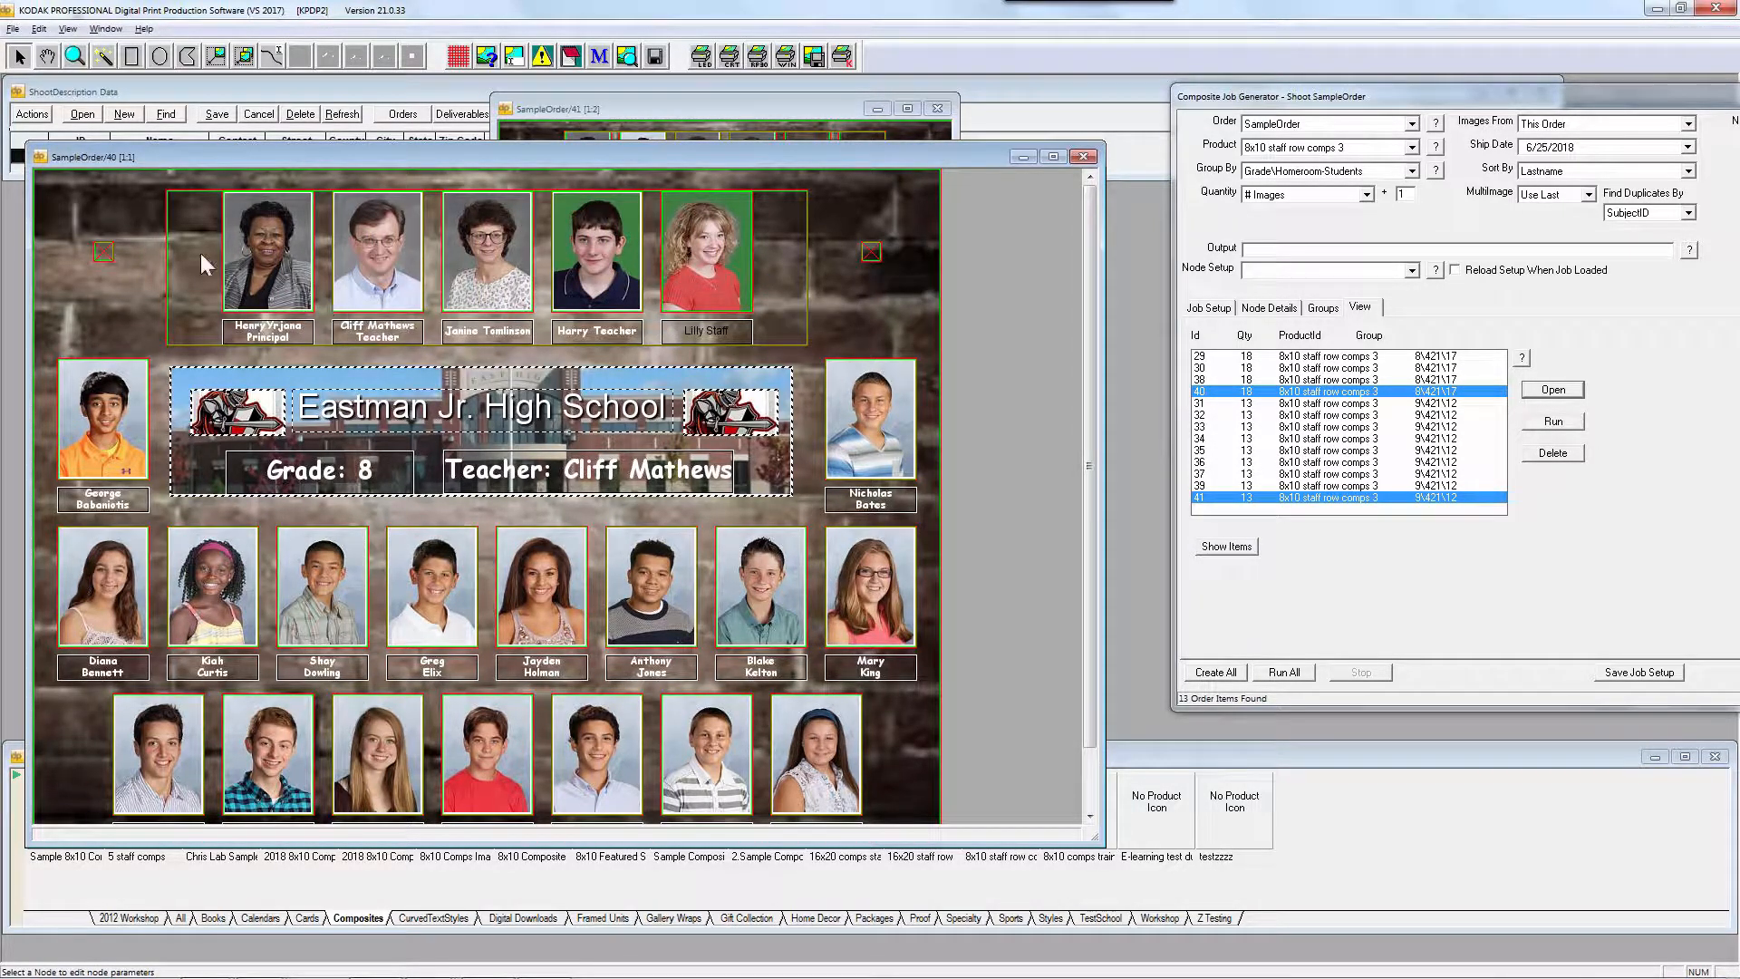
pyautogui.rightClick(848, 299)
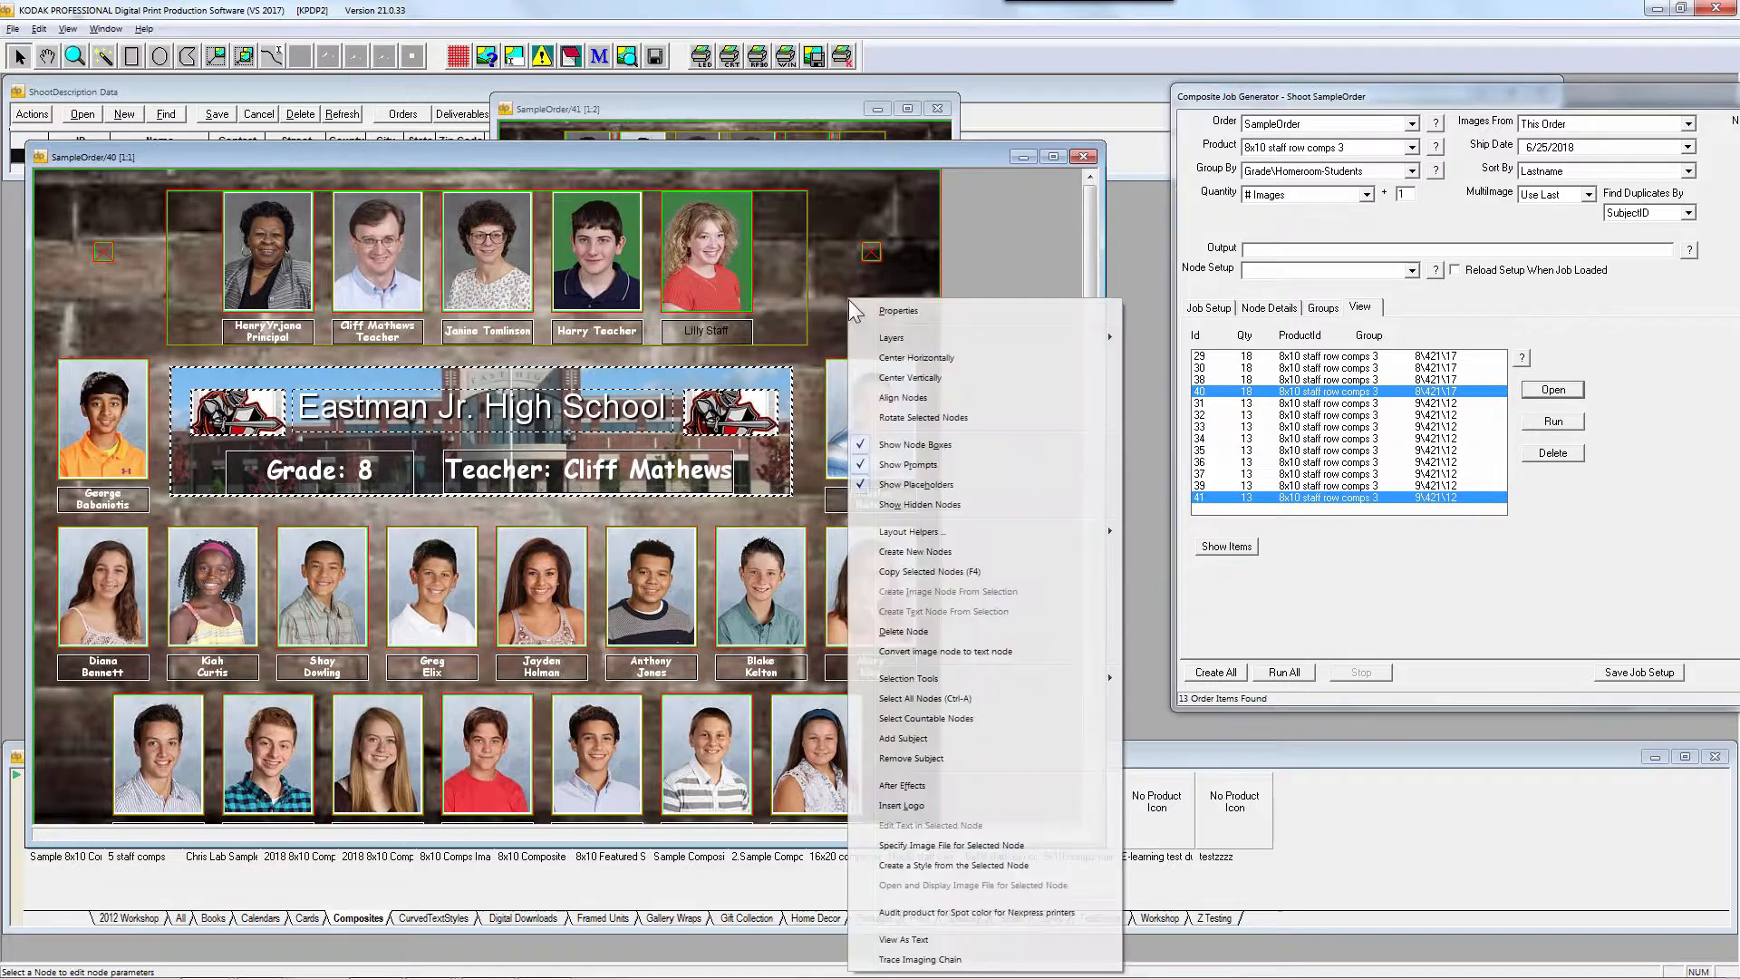
pyautogui.click(896, 485)
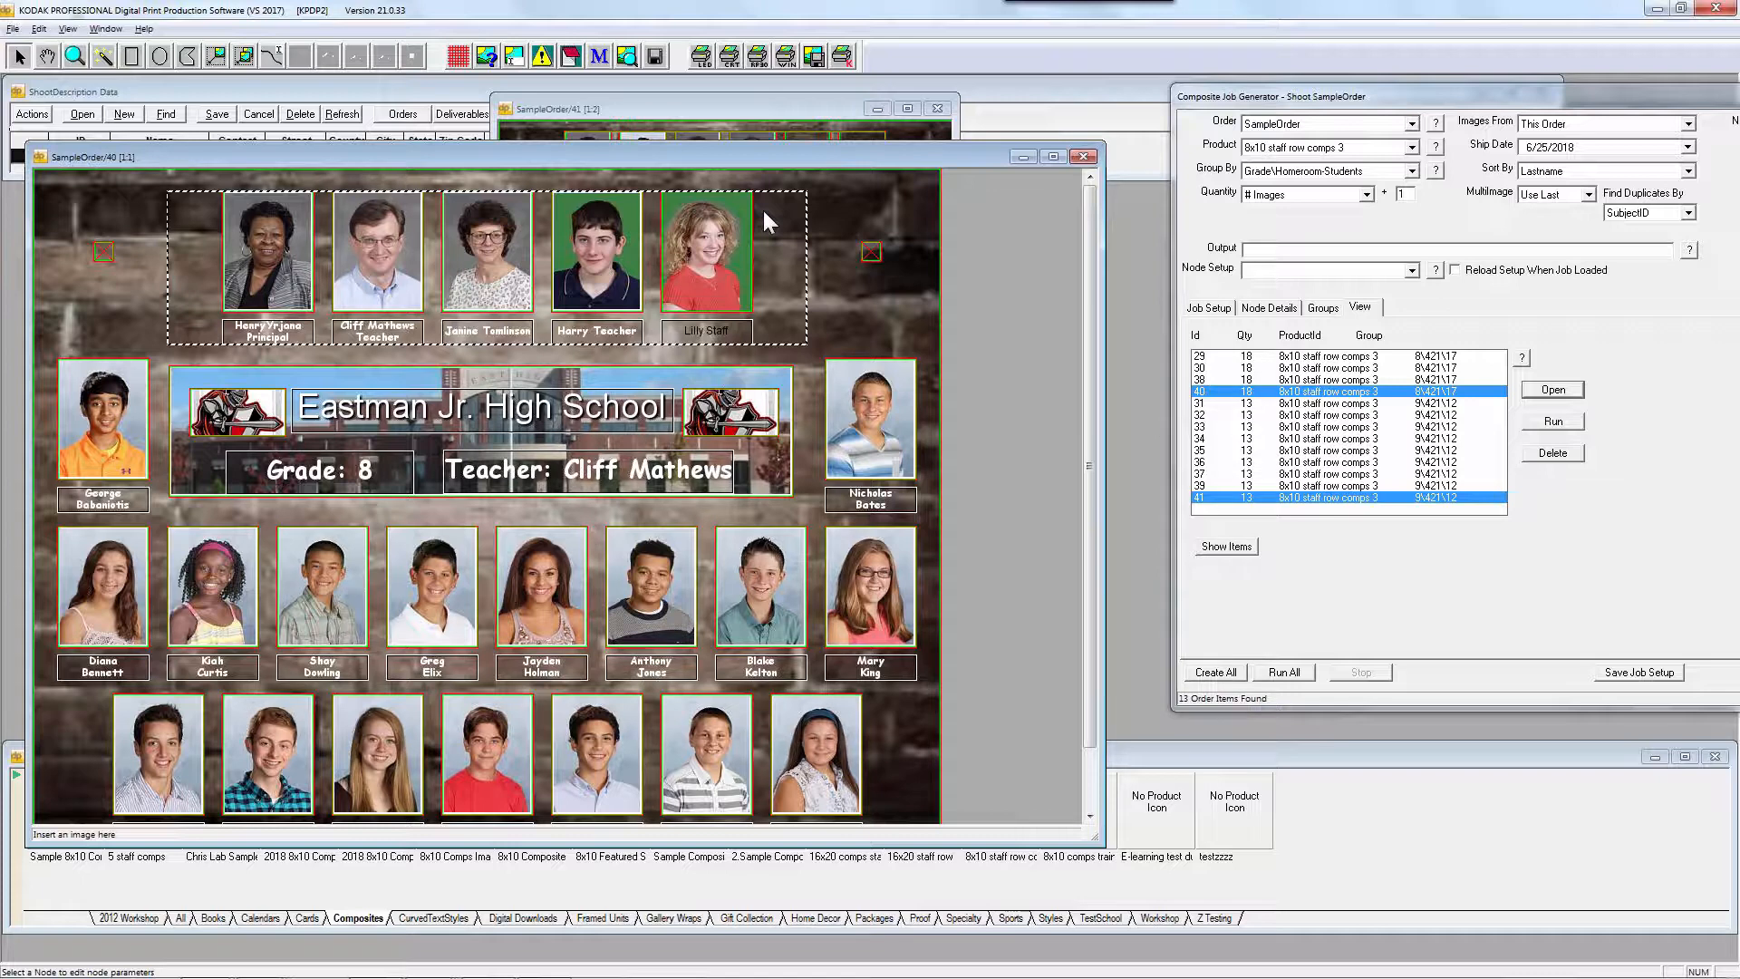
# Select all five staff portraits in the grade 8 composite's staff row and close the composite
pyautogui.click(299, 258)
pyautogui.keyDown('ctrl'); pyautogui.click(372, 285); pyautogui.keyUp('ctrl')
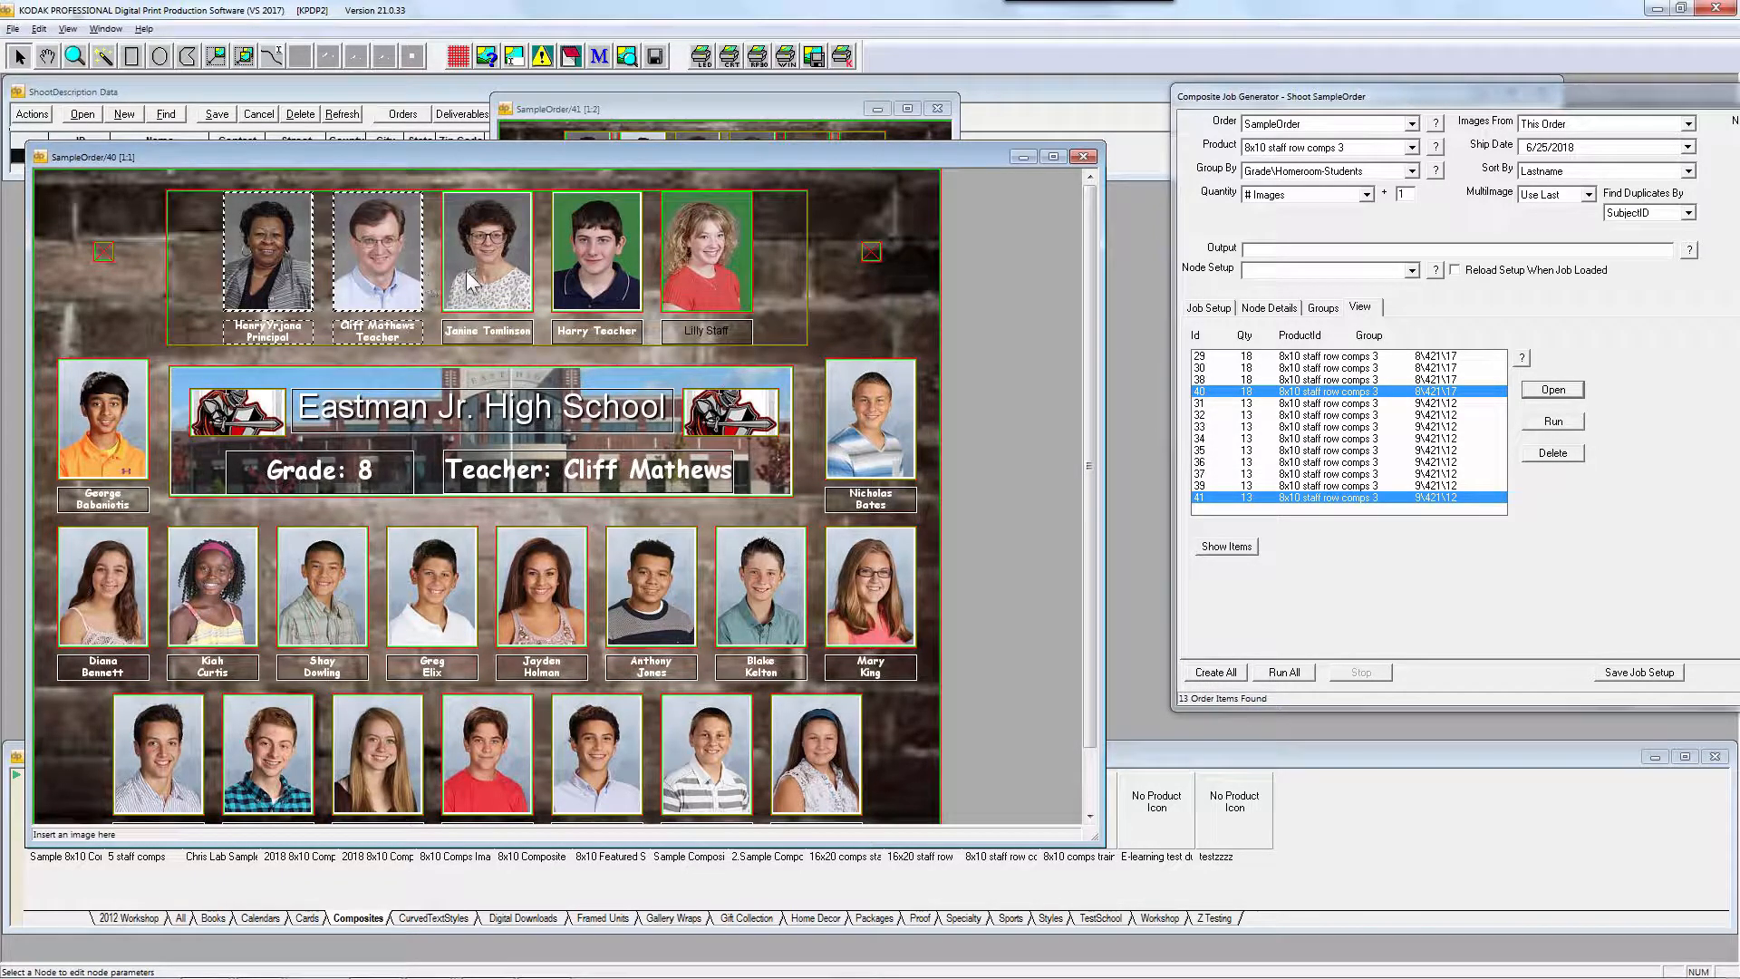
pyautogui.keyDown('ctrl'); pyautogui.click(480, 281); pyautogui.keyUp('ctrl')
pyautogui.keyDown('ctrl'); pyautogui.click(593, 281); pyautogui.keyUp('ctrl')
pyautogui.keyDown('ctrl'); pyautogui.click(688, 277); pyautogui.keyUp('ctrl')
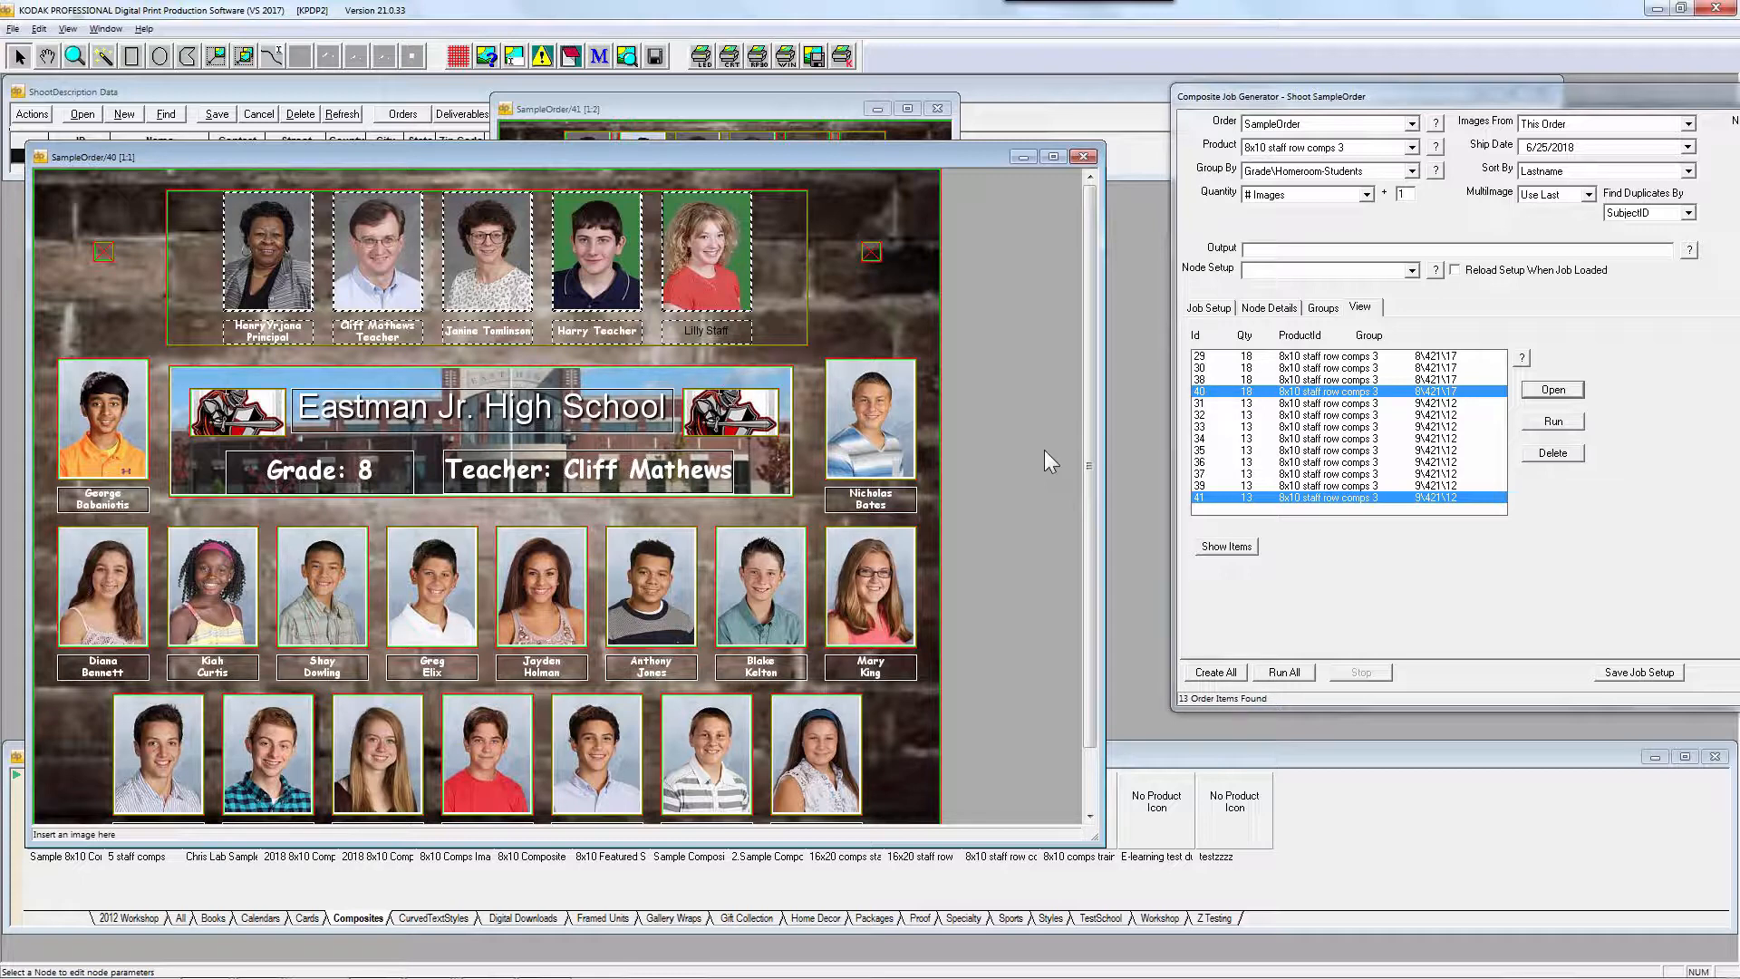
pyautogui.click(1084, 159)
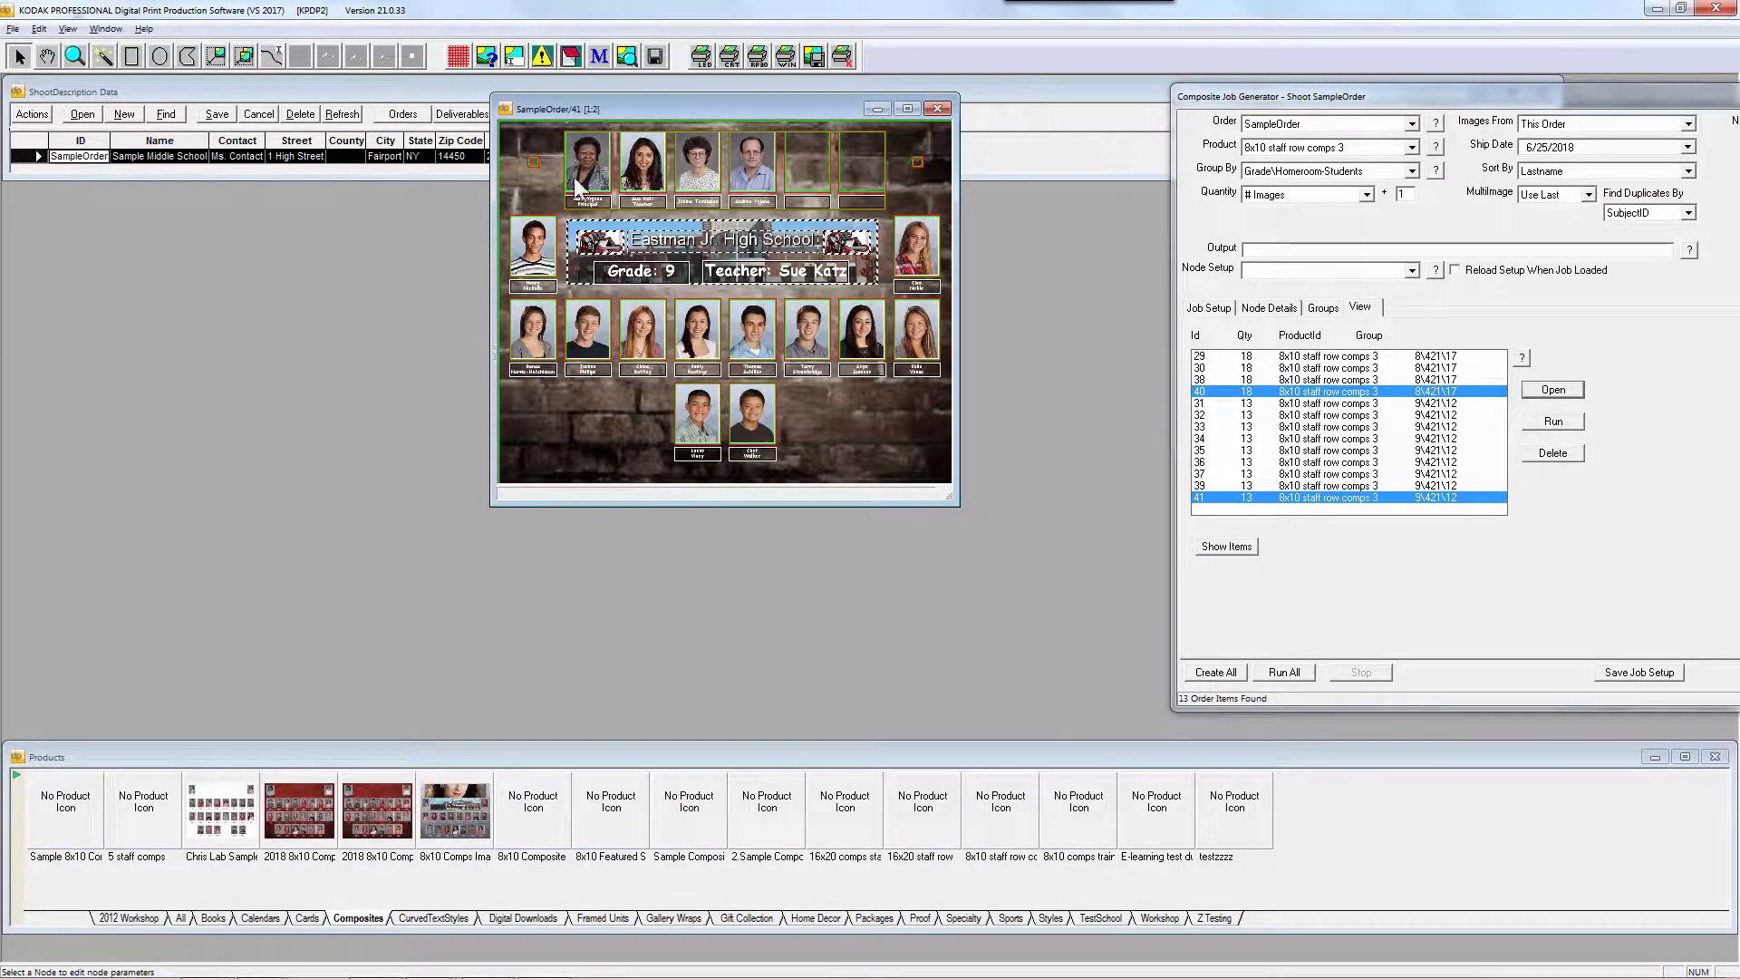
# Zoom in on the grade 9 composite to 1:1, enlarge its window and reposition it to show the whole layout
pyautogui.moveTo(582, 109); pyautogui.dragTo(296, 114)
pyautogui.click(76, 56)
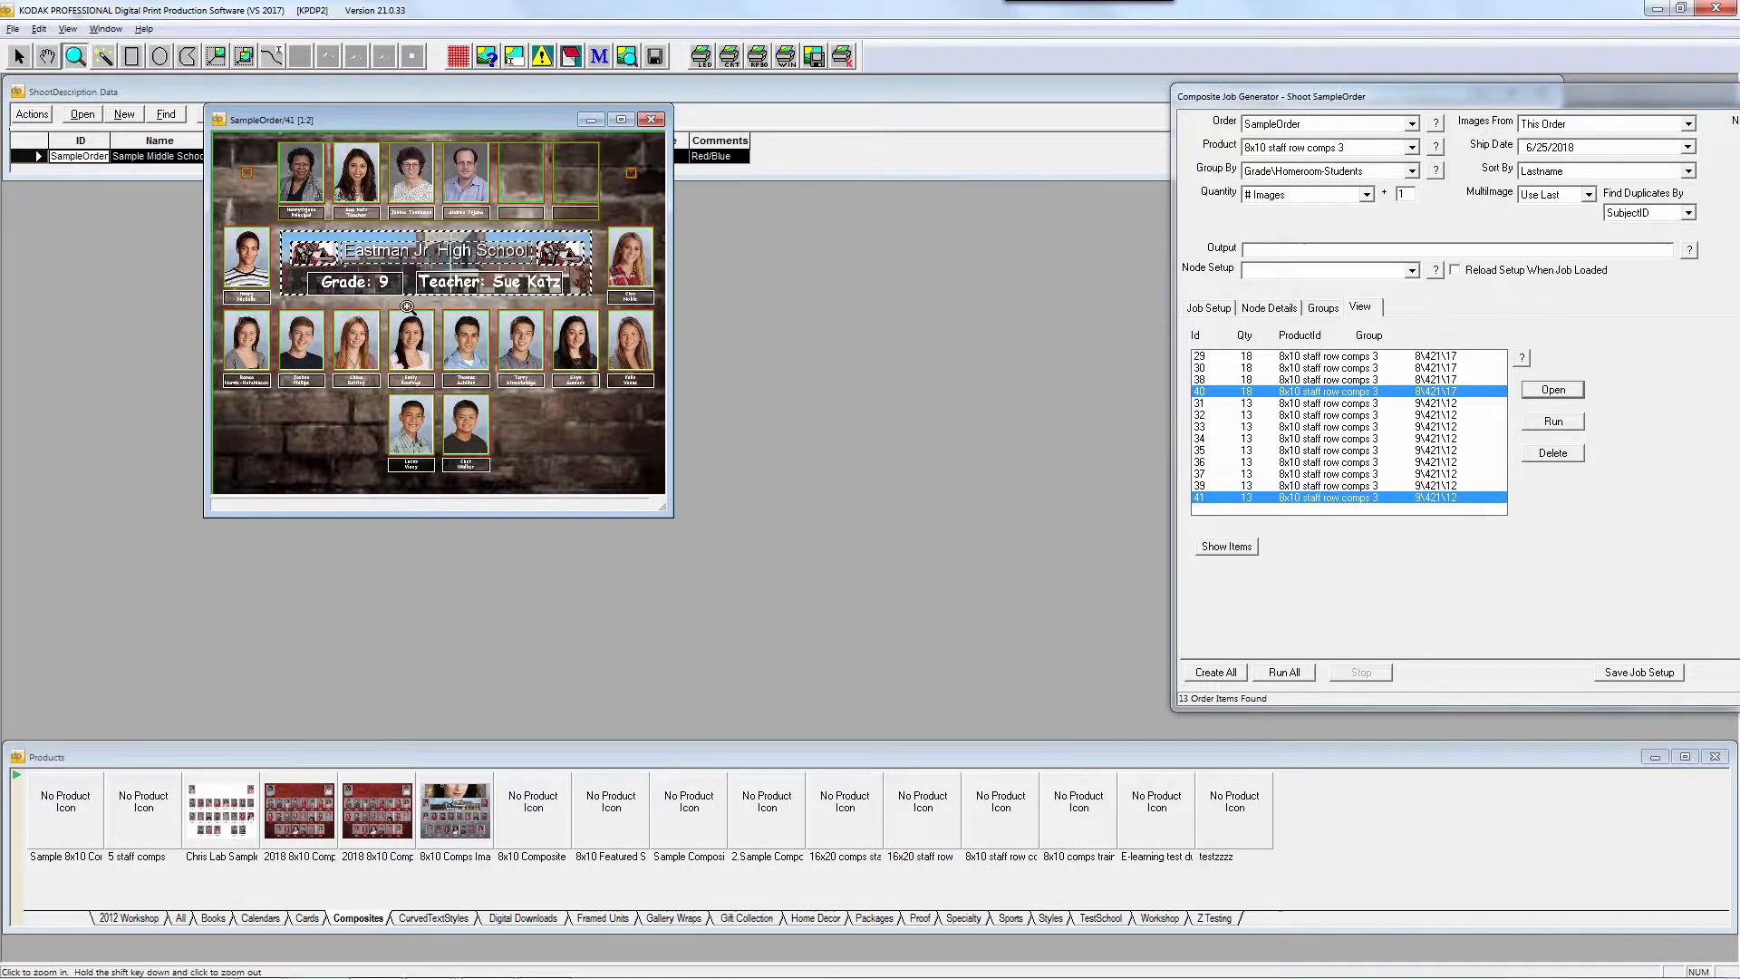
pyautogui.click(407, 306)
pyautogui.moveTo(663, 507); pyautogui.dragTo(1327, 956)
pyautogui.moveTo(519, 118); pyautogui.dragTo(373, 118)
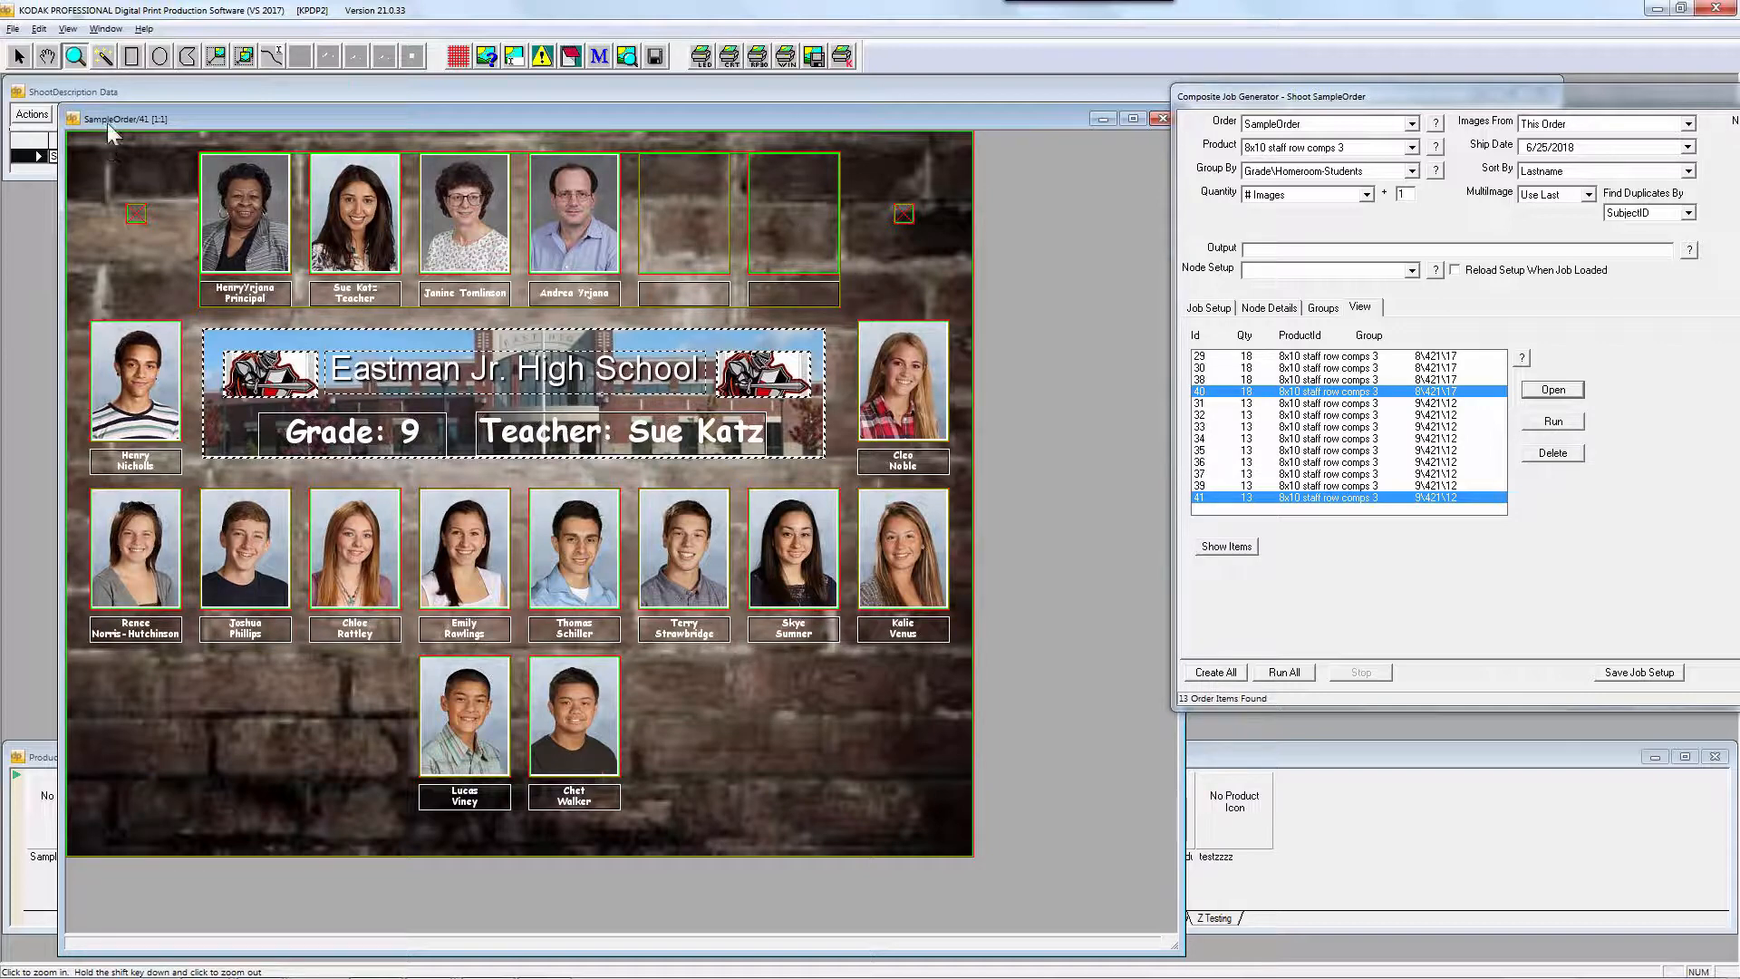
# Turn off the display of hidden nodes in the grade 9 composite
pyautogui.click(18, 56)
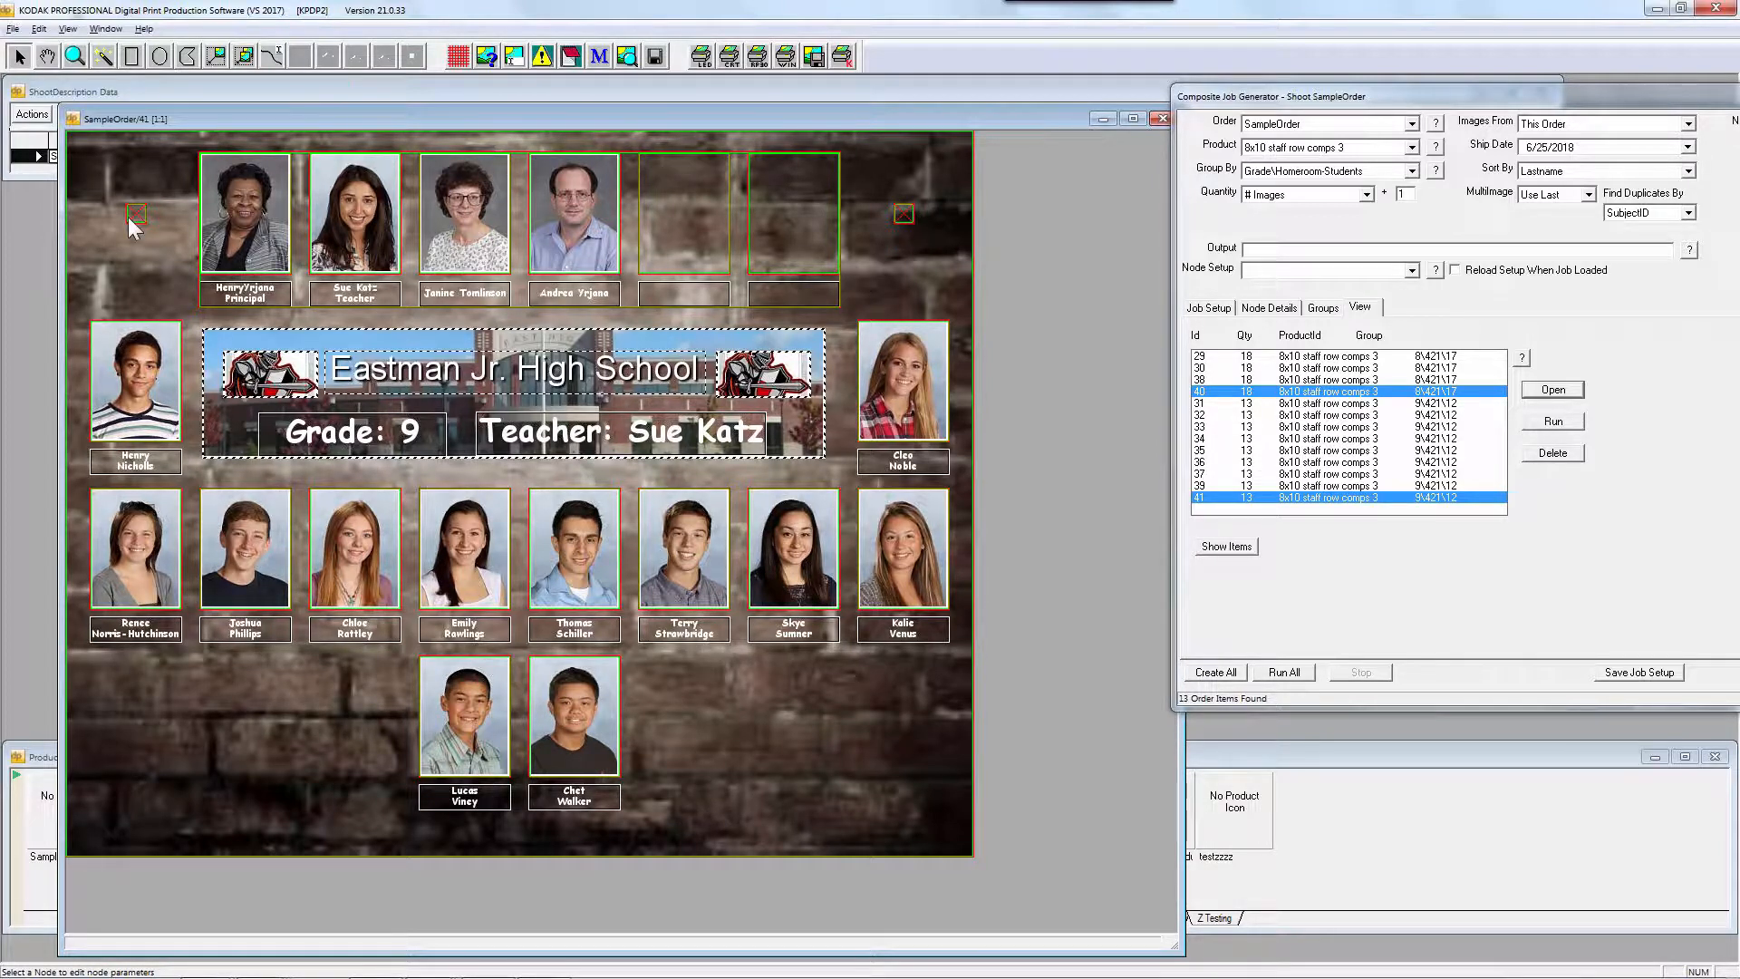
pyautogui.rightClick(887, 268)
pyautogui.click(935, 479)
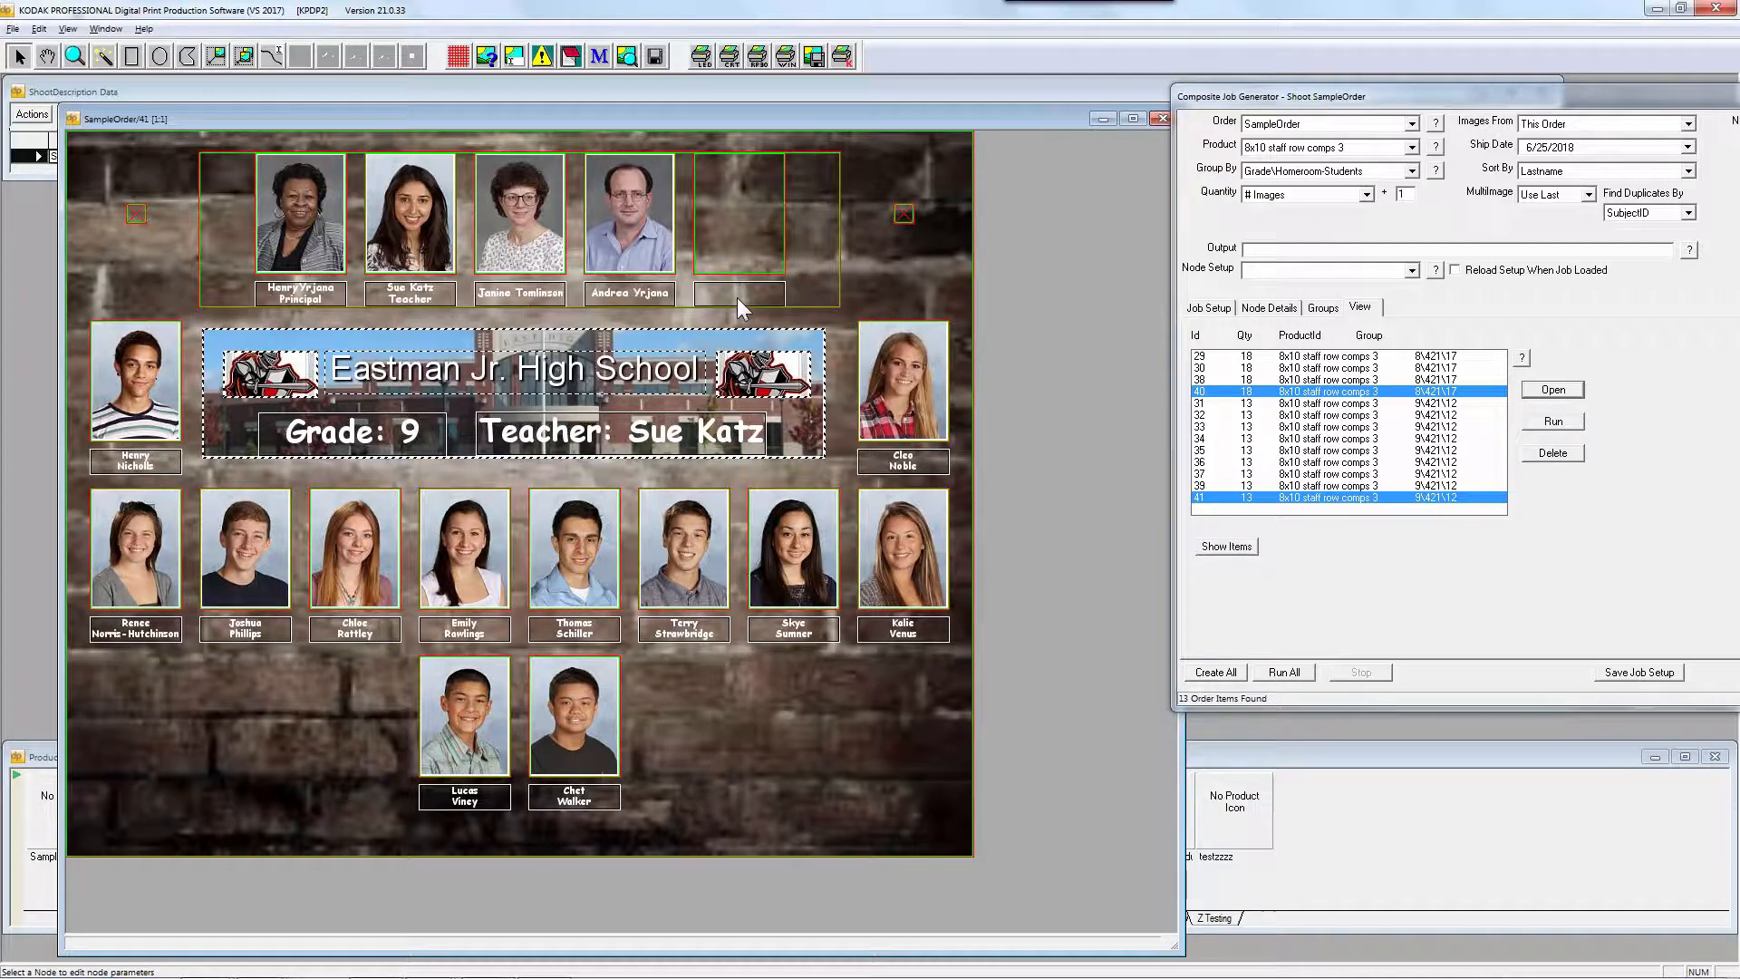
# Show the R5 entry in the job's node details and select the empty fifth staff position in the grade 9 composite
pyautogui.moveTo(1371, 97); pyautogui.dragTo(1119, 80)
pyautogui.click(1018, 292)
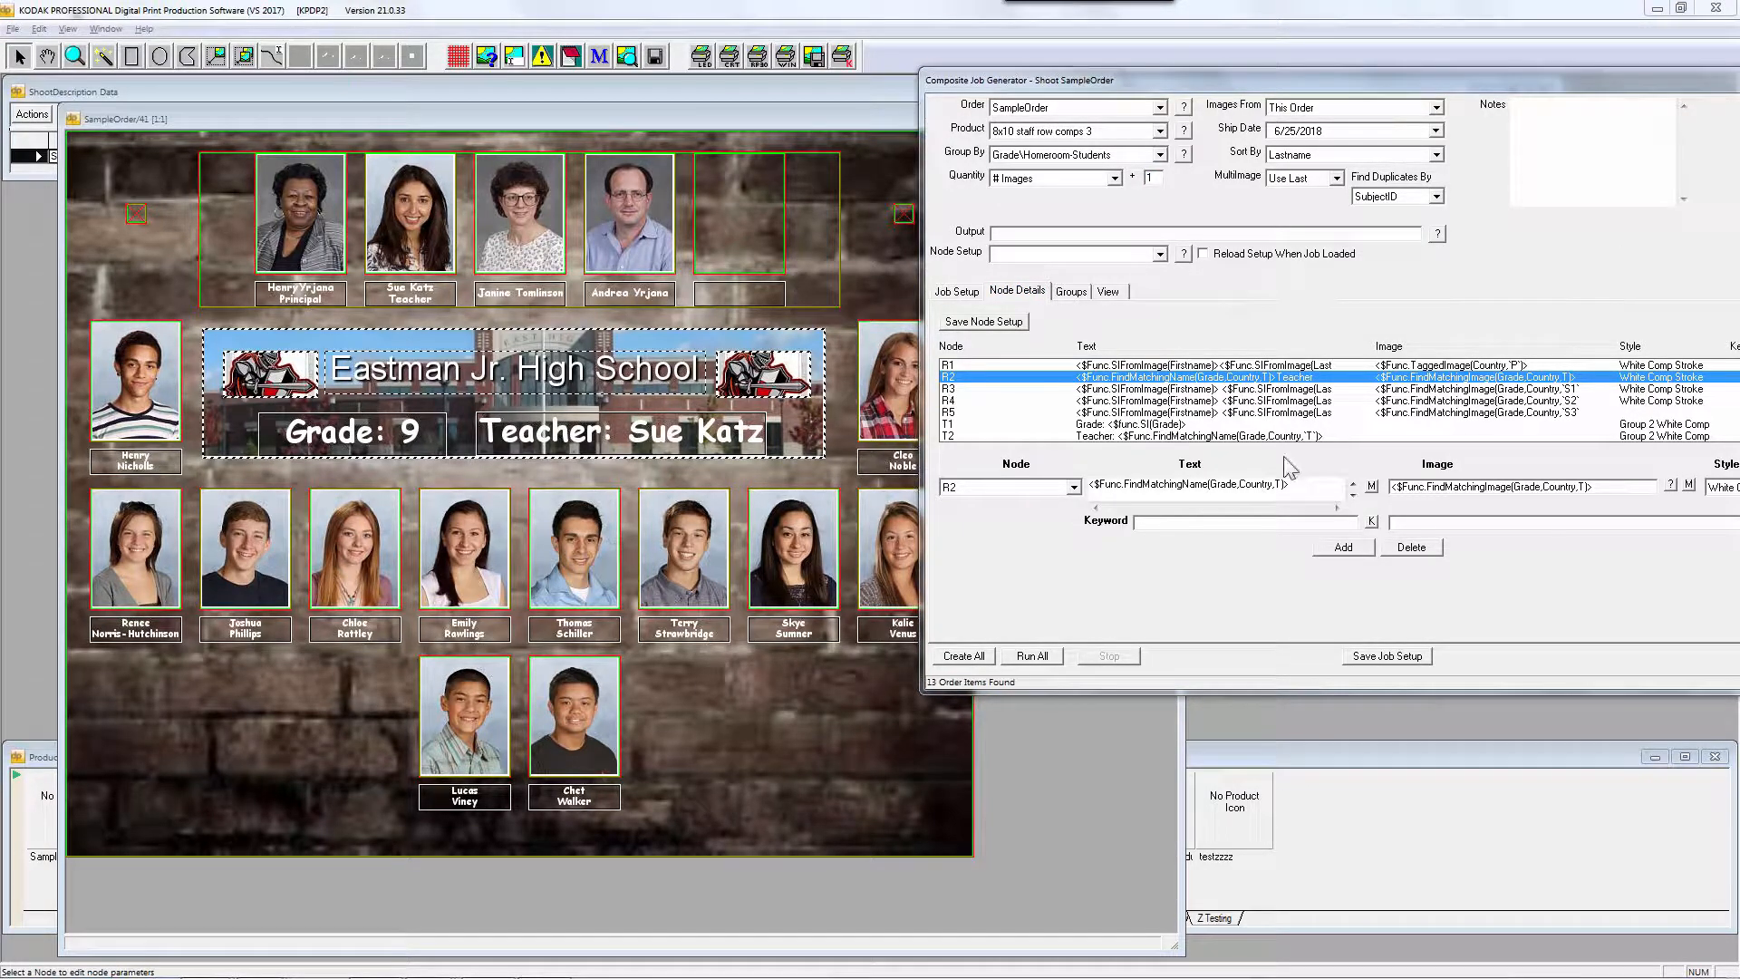
pyautogui.click(1203, 413)
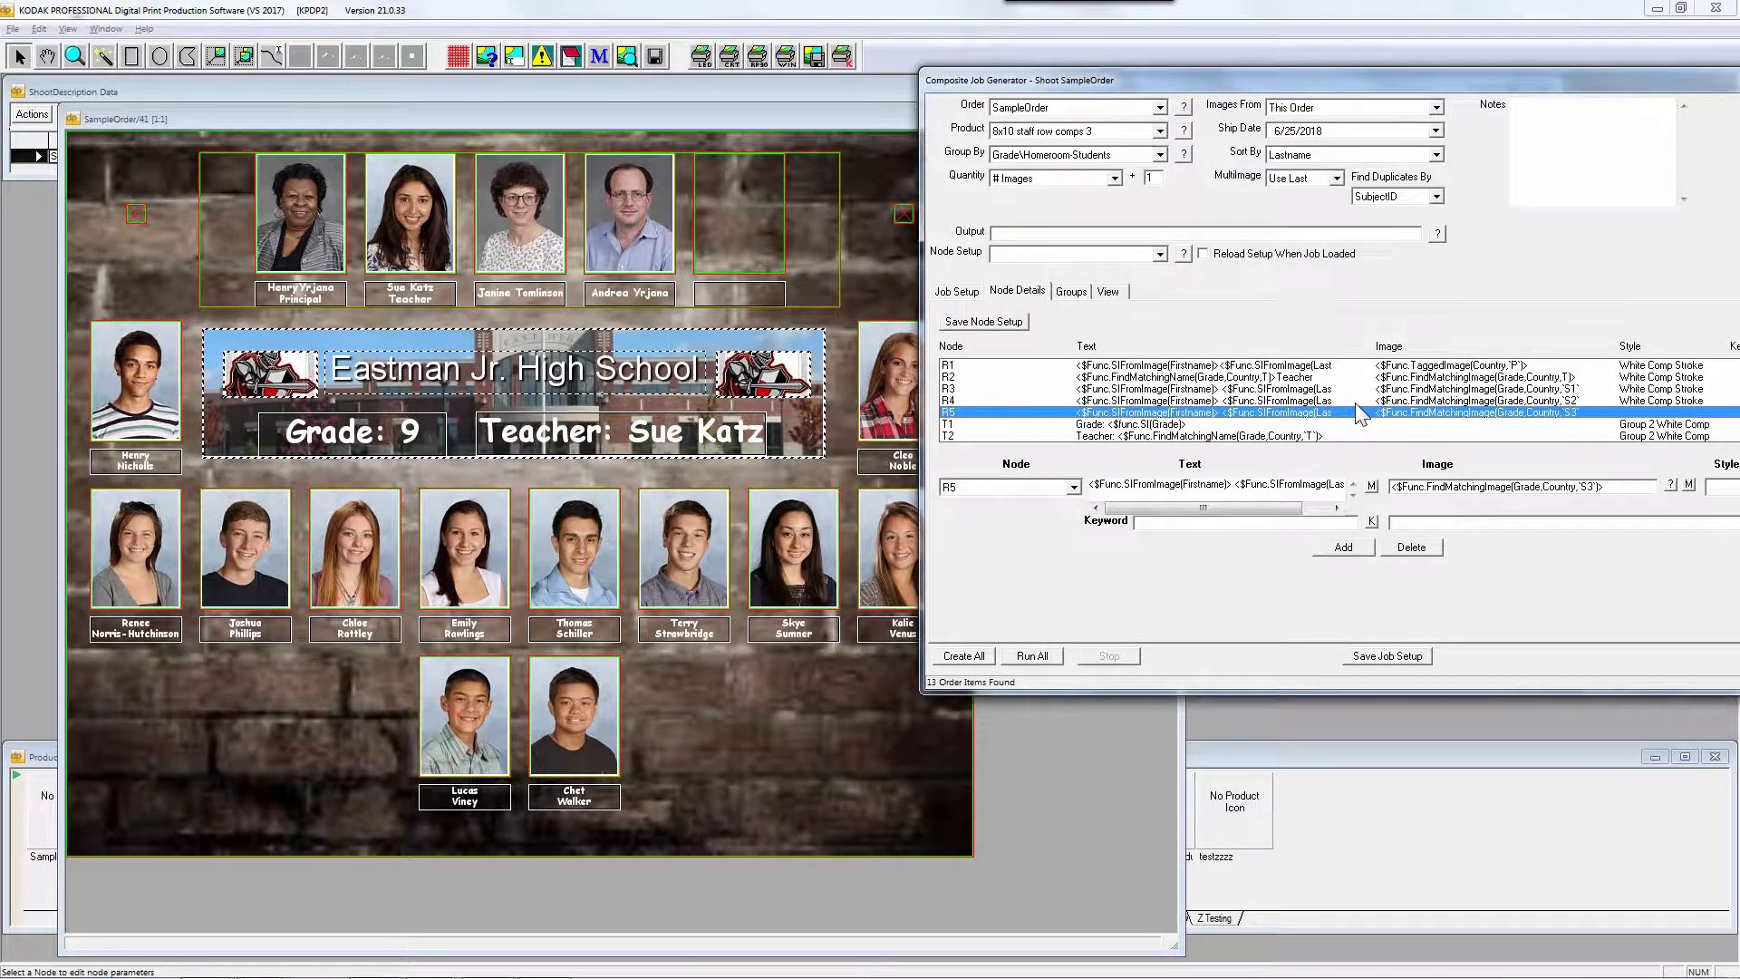
pyautogui.click(741, 223)
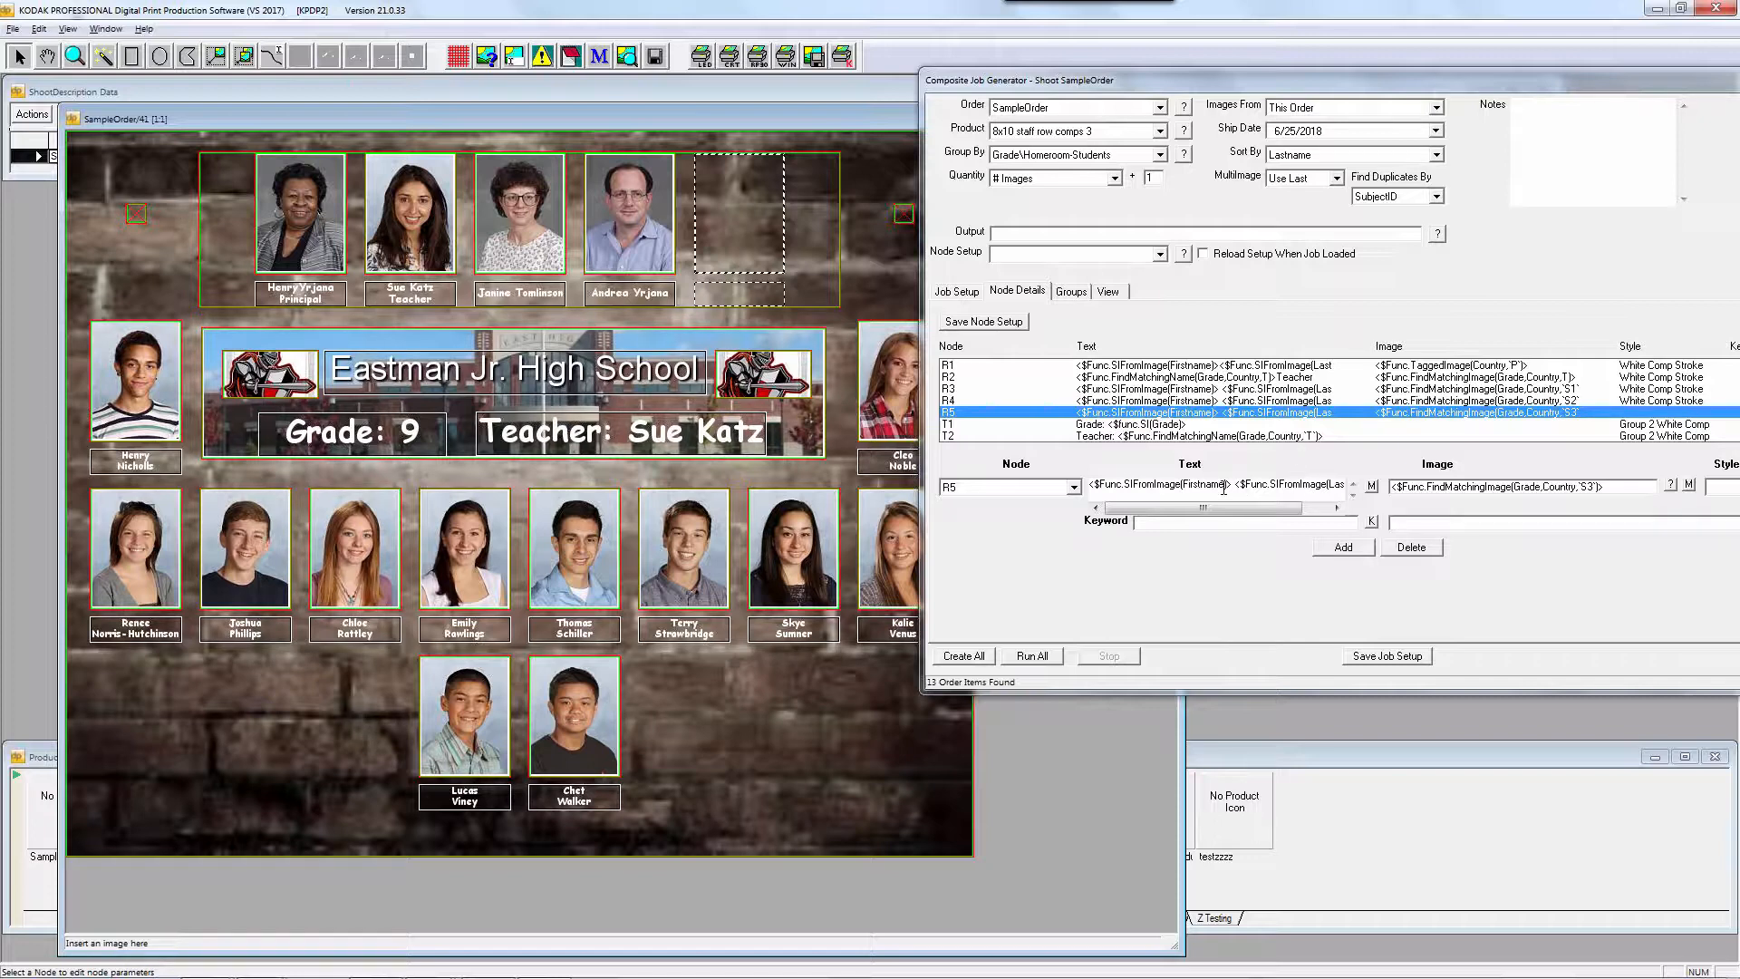
# Examine the separator between the Firstname and Lastname functions in R5's text expression, and look at the R1 entry
pyautogui.moveTo(1224, 486); pyautogui.dragTo(1245, 487)
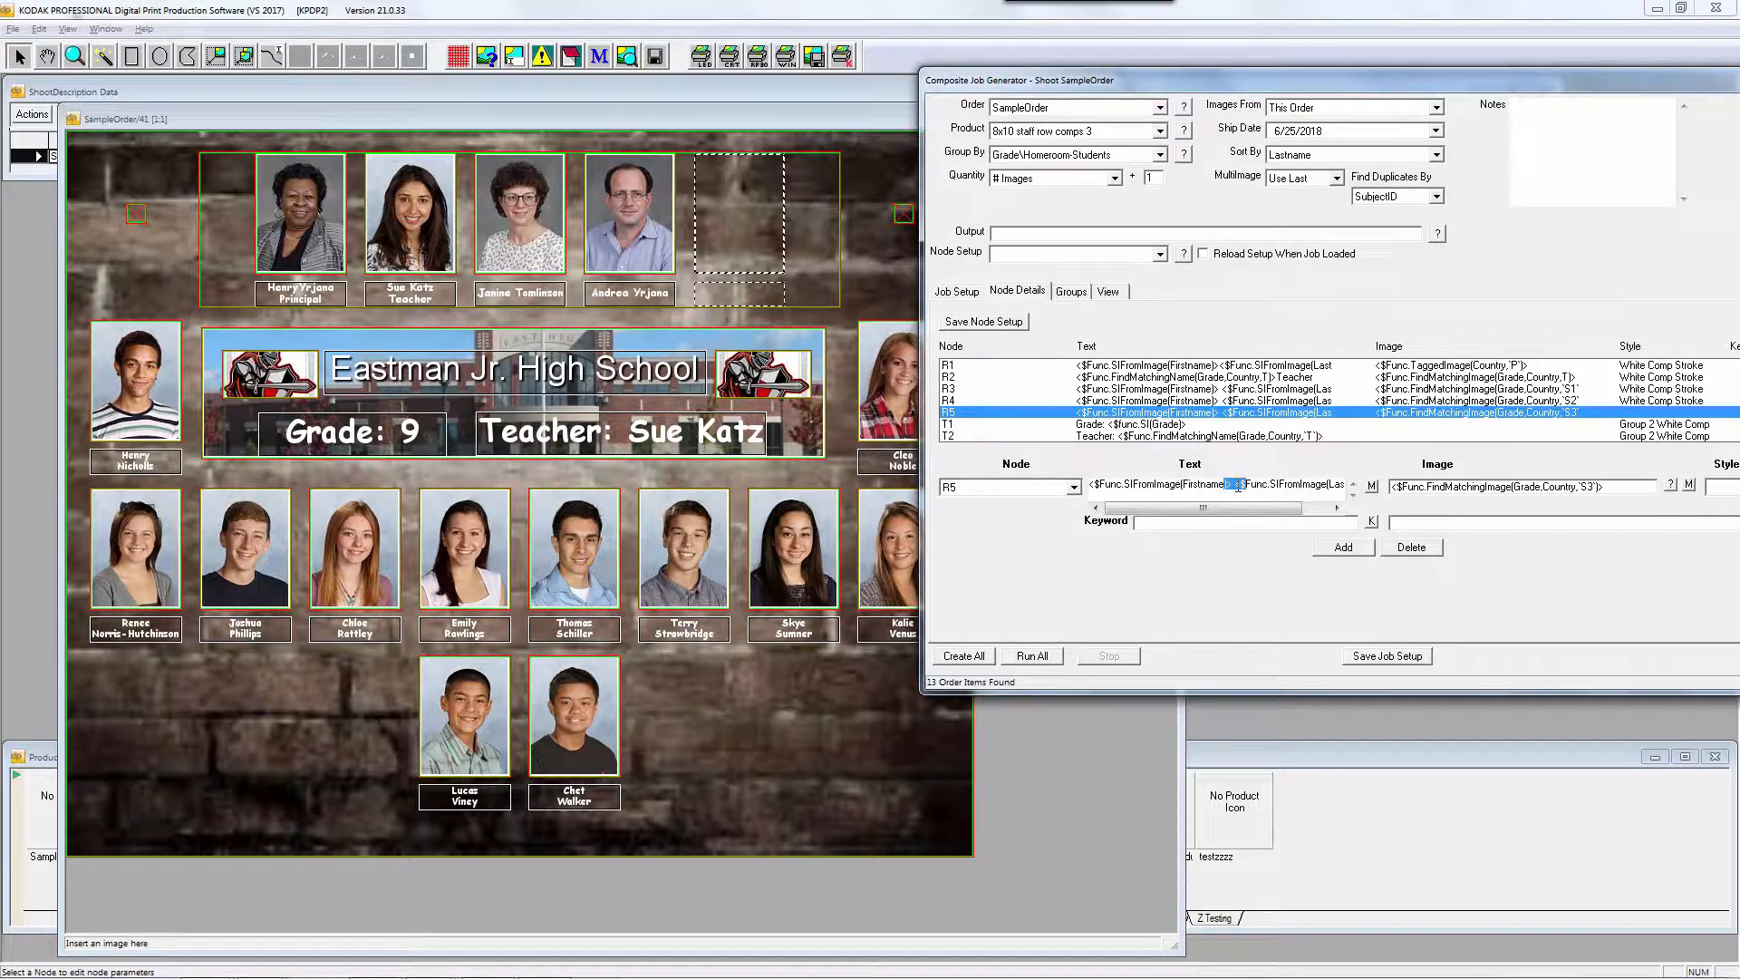
pyautogui.click(1236, 486)
pyautogui.moveTo(1207, 485); pyautogui.dragTo(1248, 484)
pyautogui.click(953, 367)
pyautogui.click(952, 412)
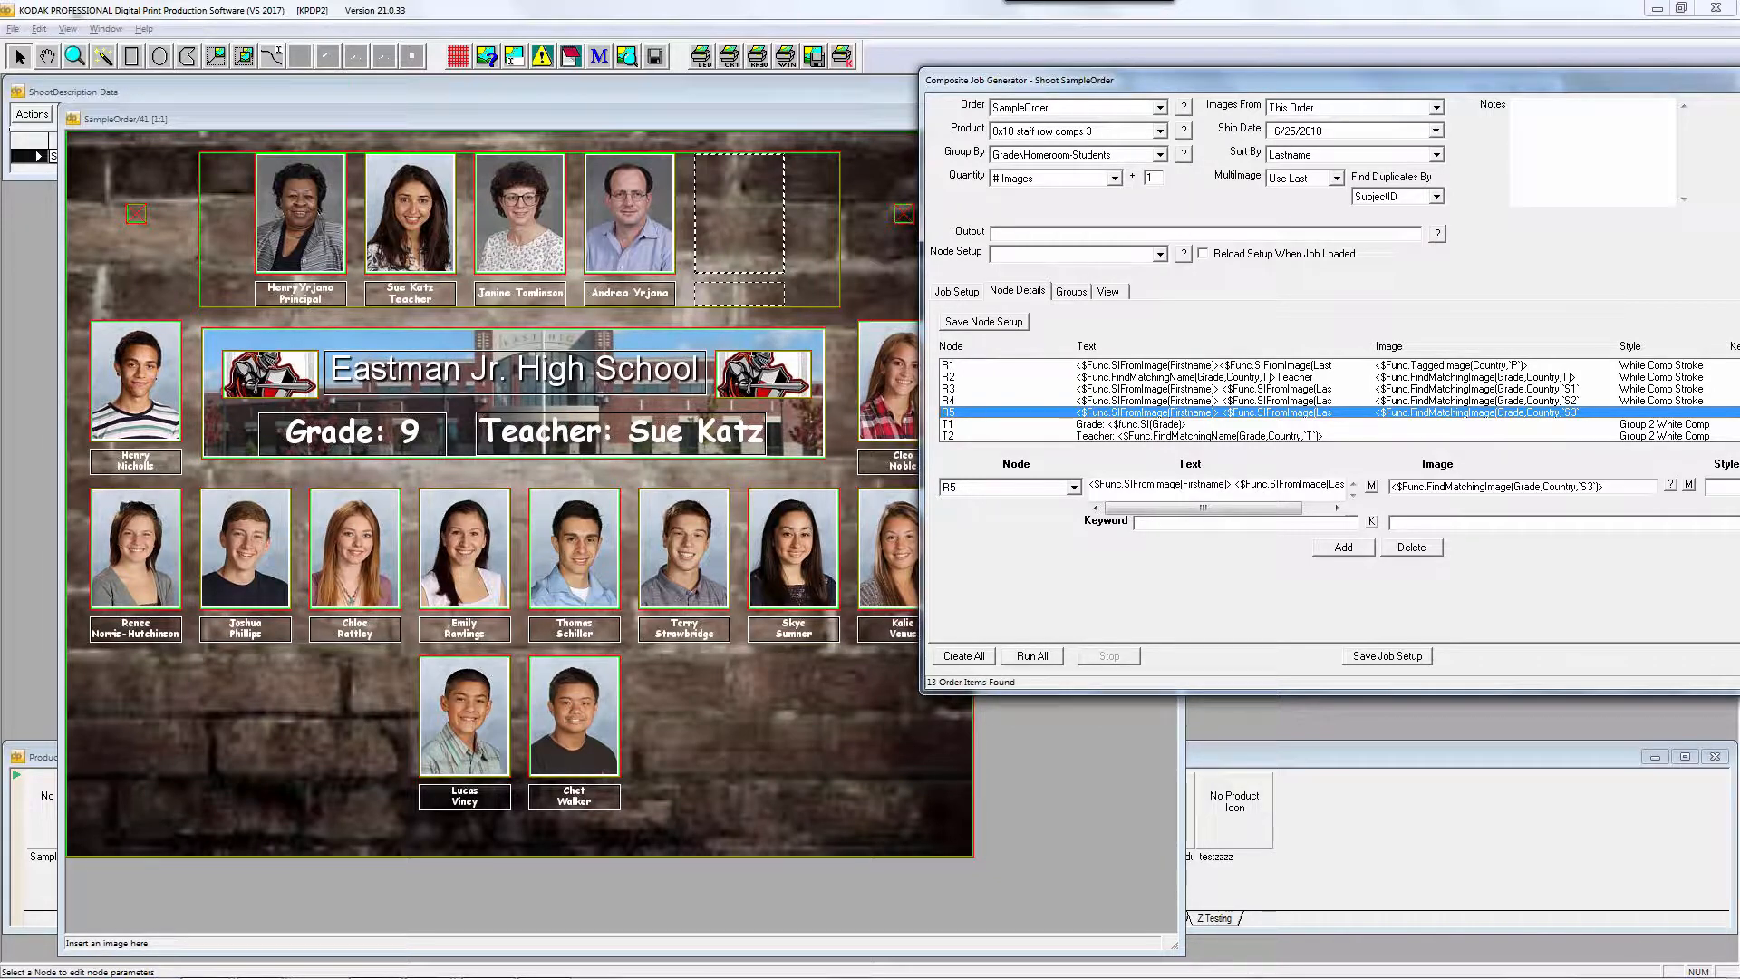
# Close the composite job generator and the grade 9 composite
pyautogui.moveTo(1107, 76); pyautogui.dragTo(764, 87)
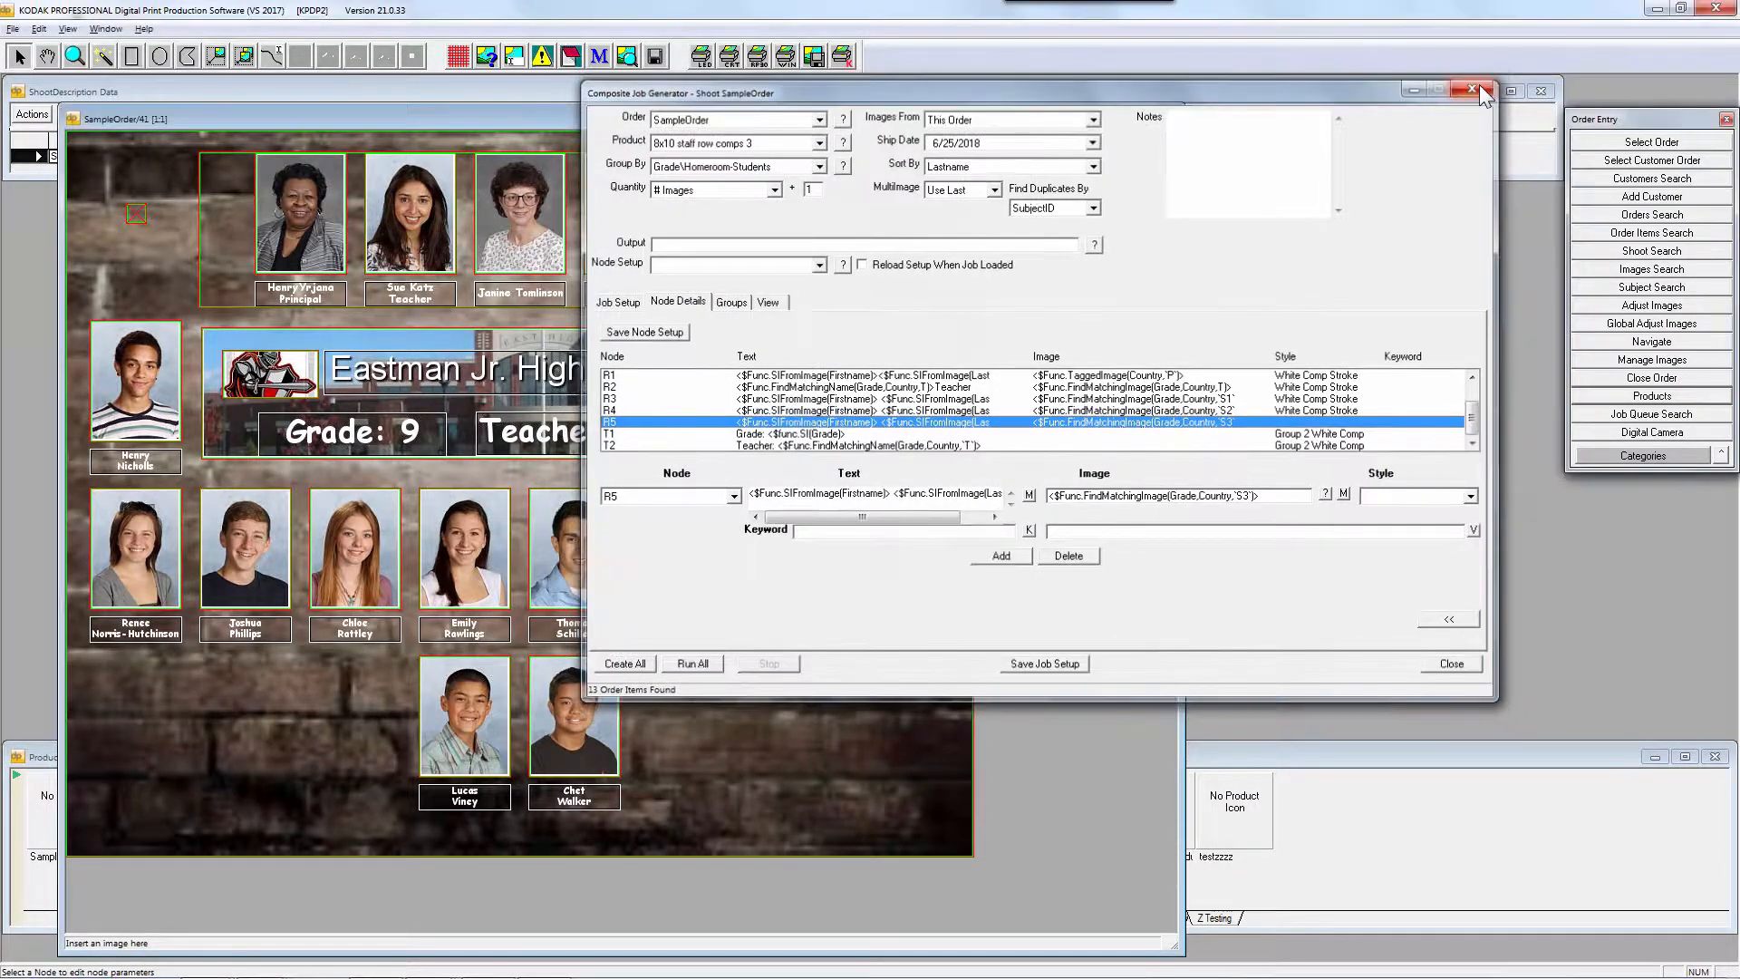
pyautogui.click(1479, 84)
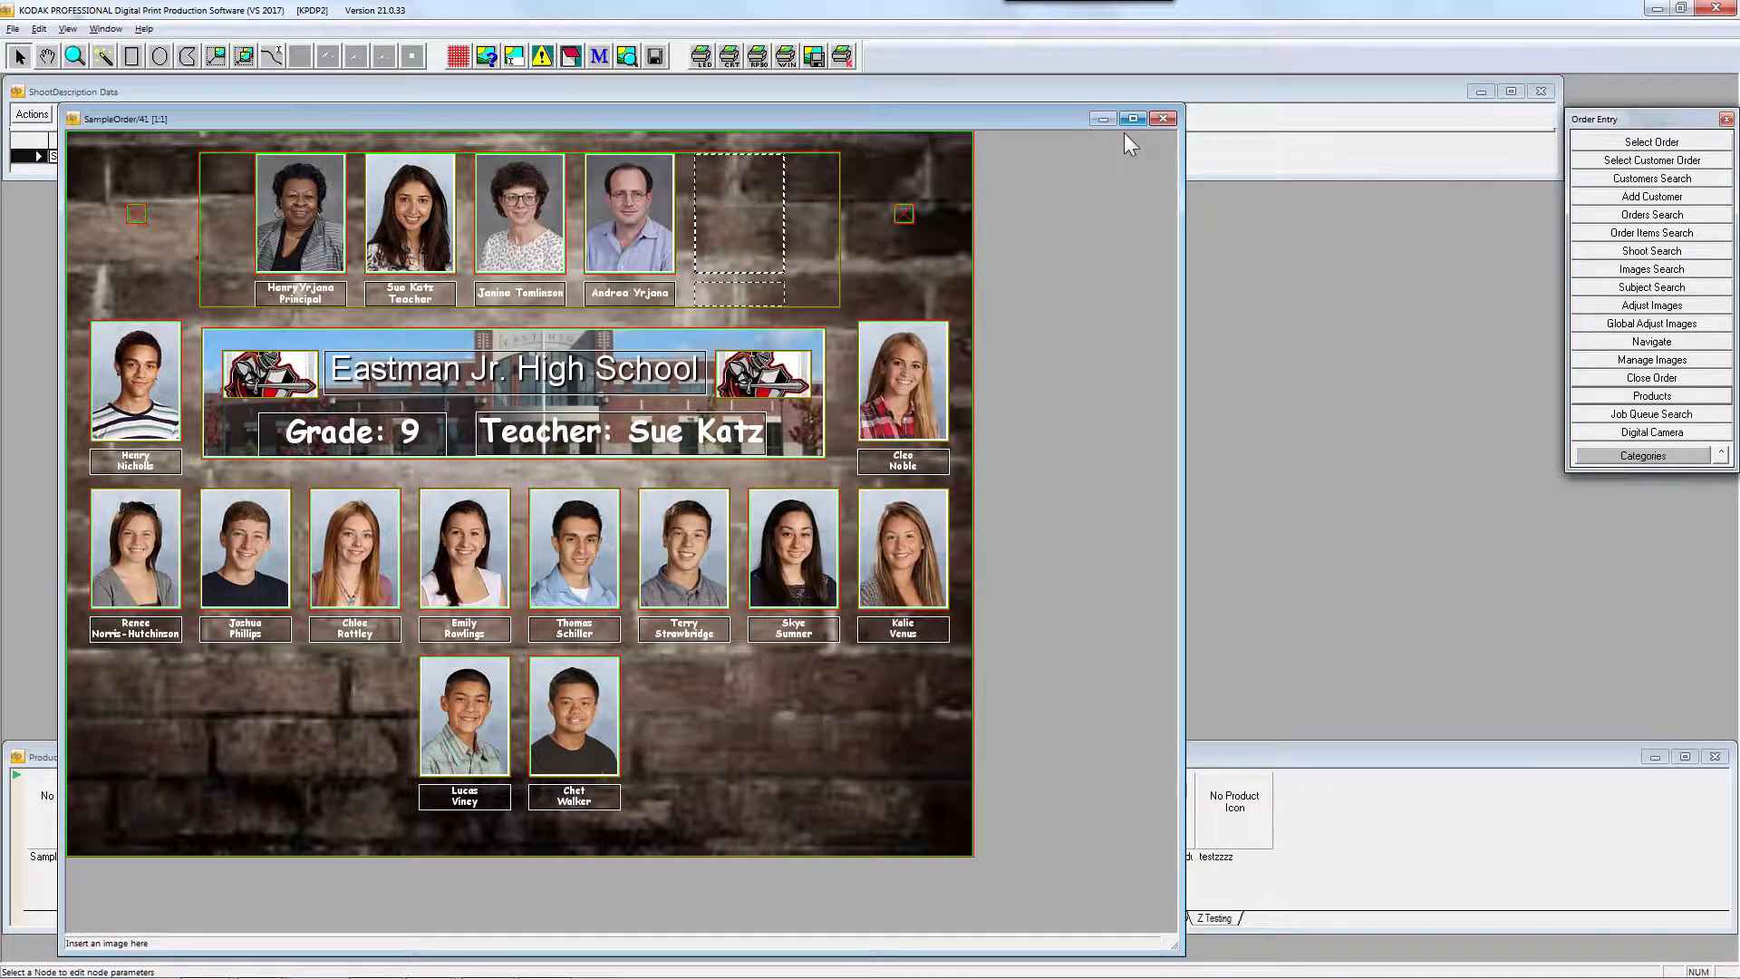
pyautogui.click(1162, 119)
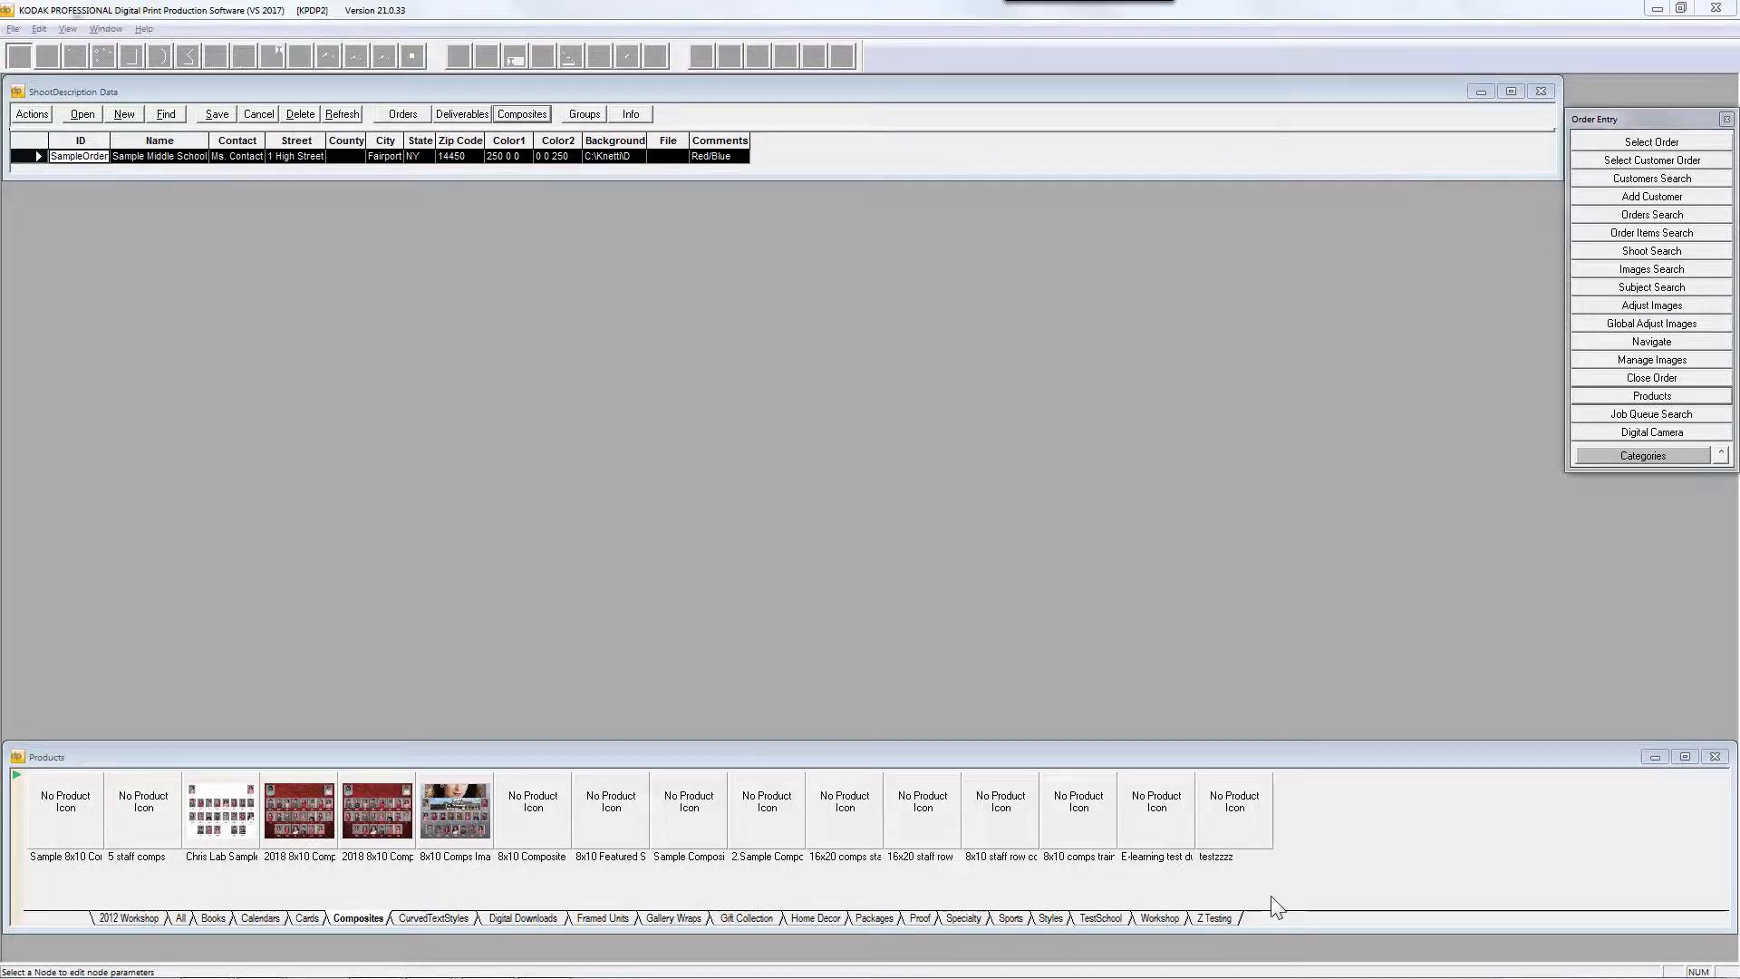
# Start a new composite product without predefined patterns and set its number of positions to 24
pyautogui.rightClick(1298, 876)
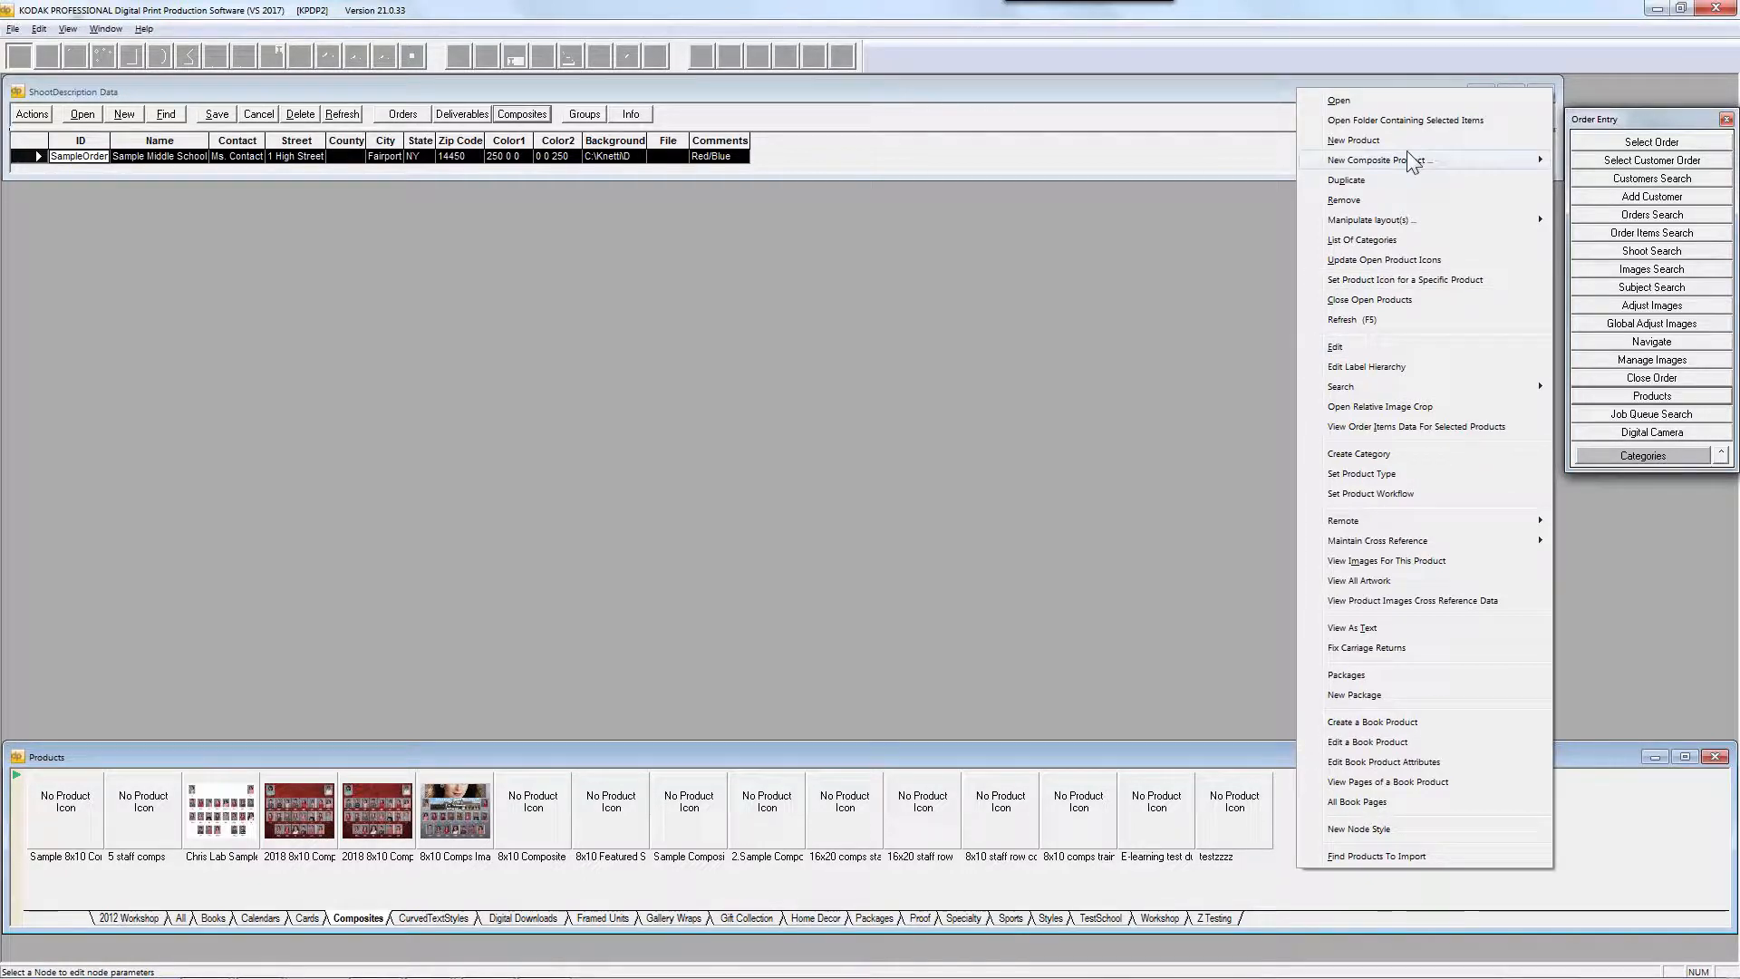
pyautogui.moveTo(1387, 161)
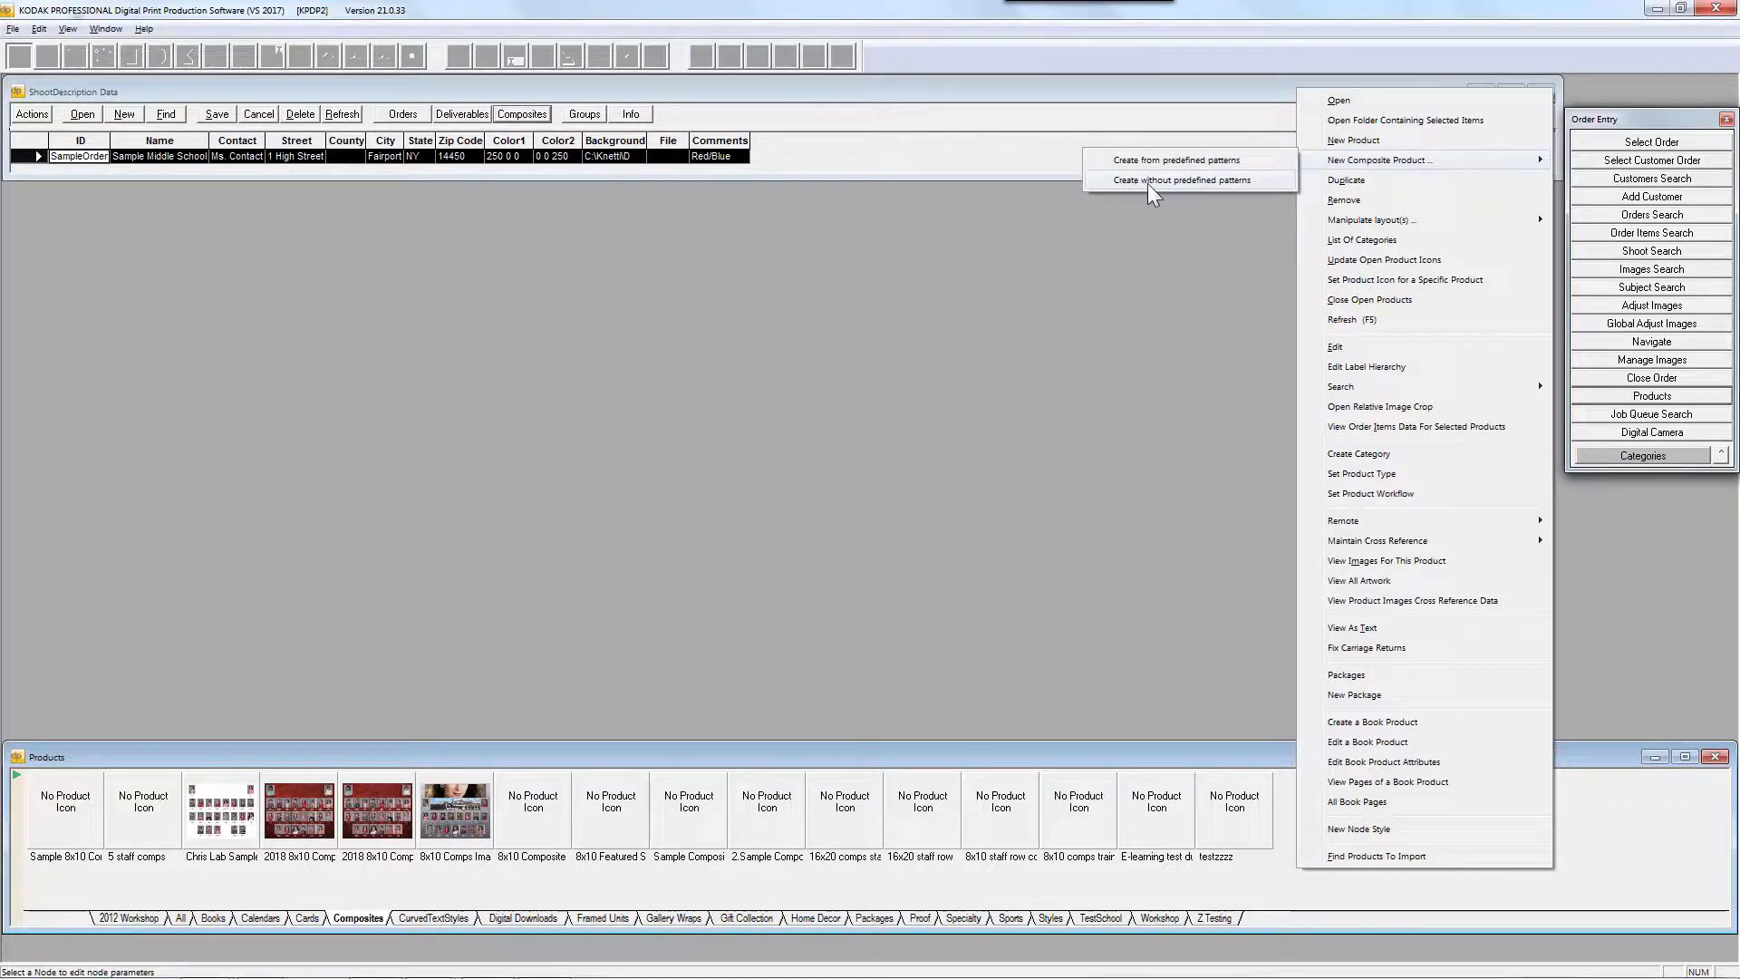
pyautogui.click(1216, 185)
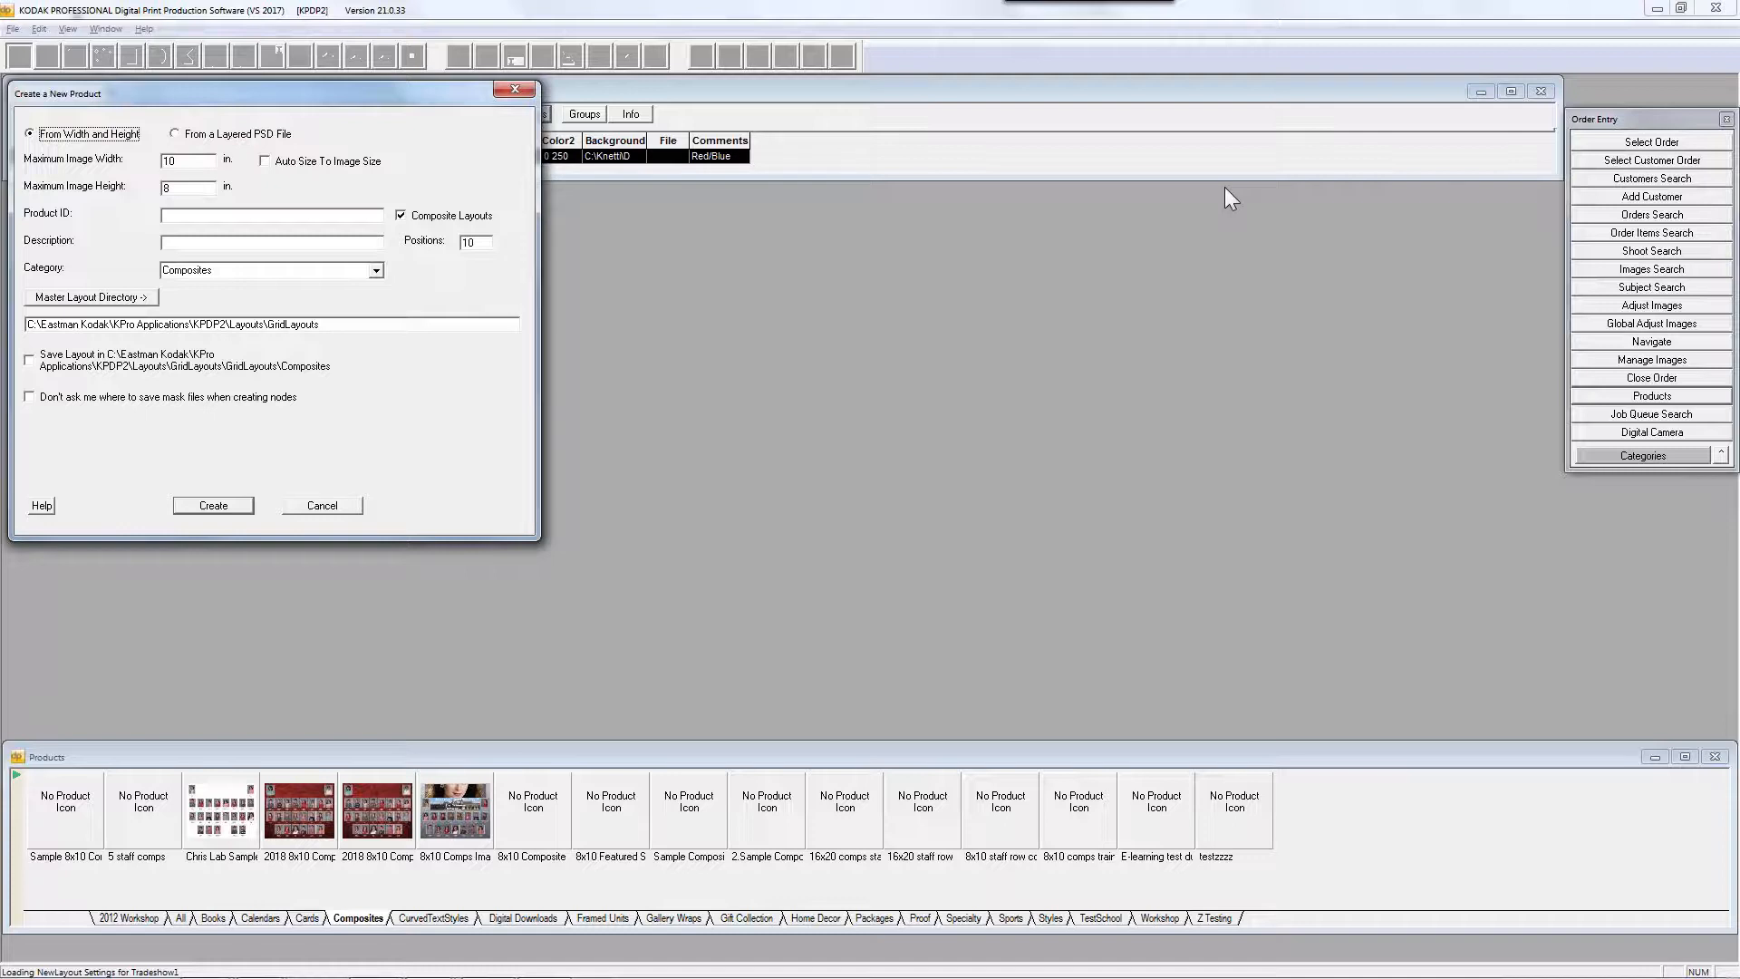
pyautogui.moveTo(478, 243); pyautogui.dragTo(457, 246)
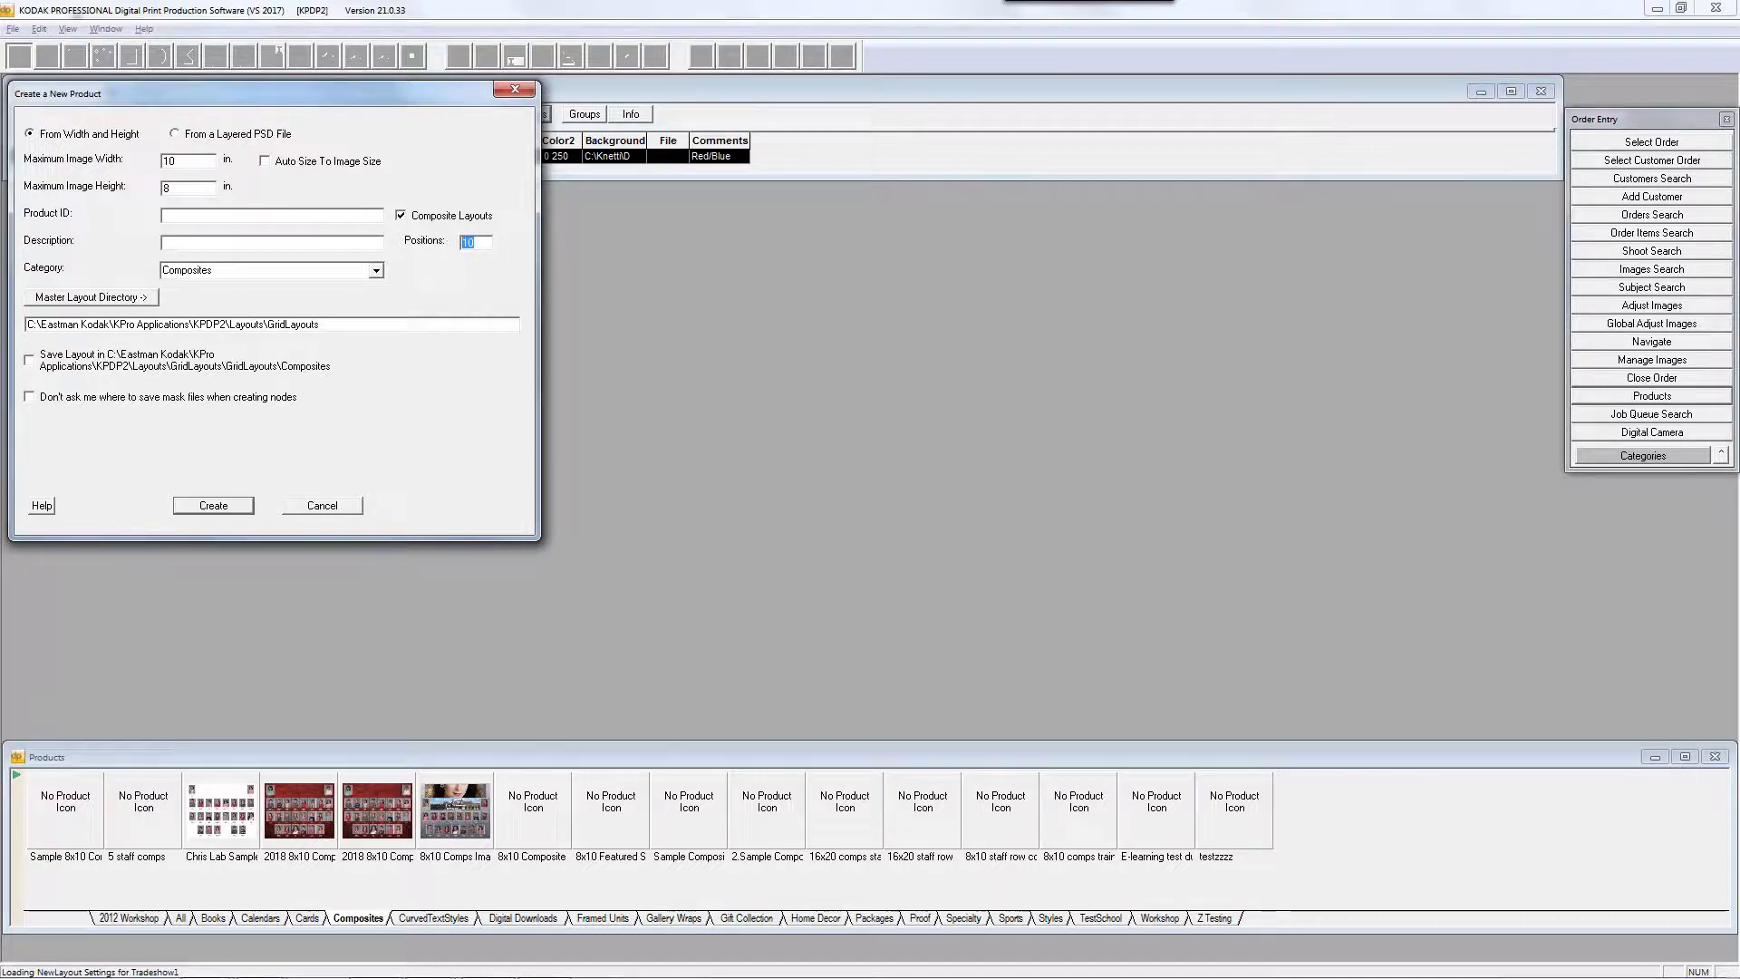
pyautogui.moveTo(471, 249)
pyautogui.moveTo(154, 116); pyautogui.dragTo(192, 164)
pyautogui.write('24')
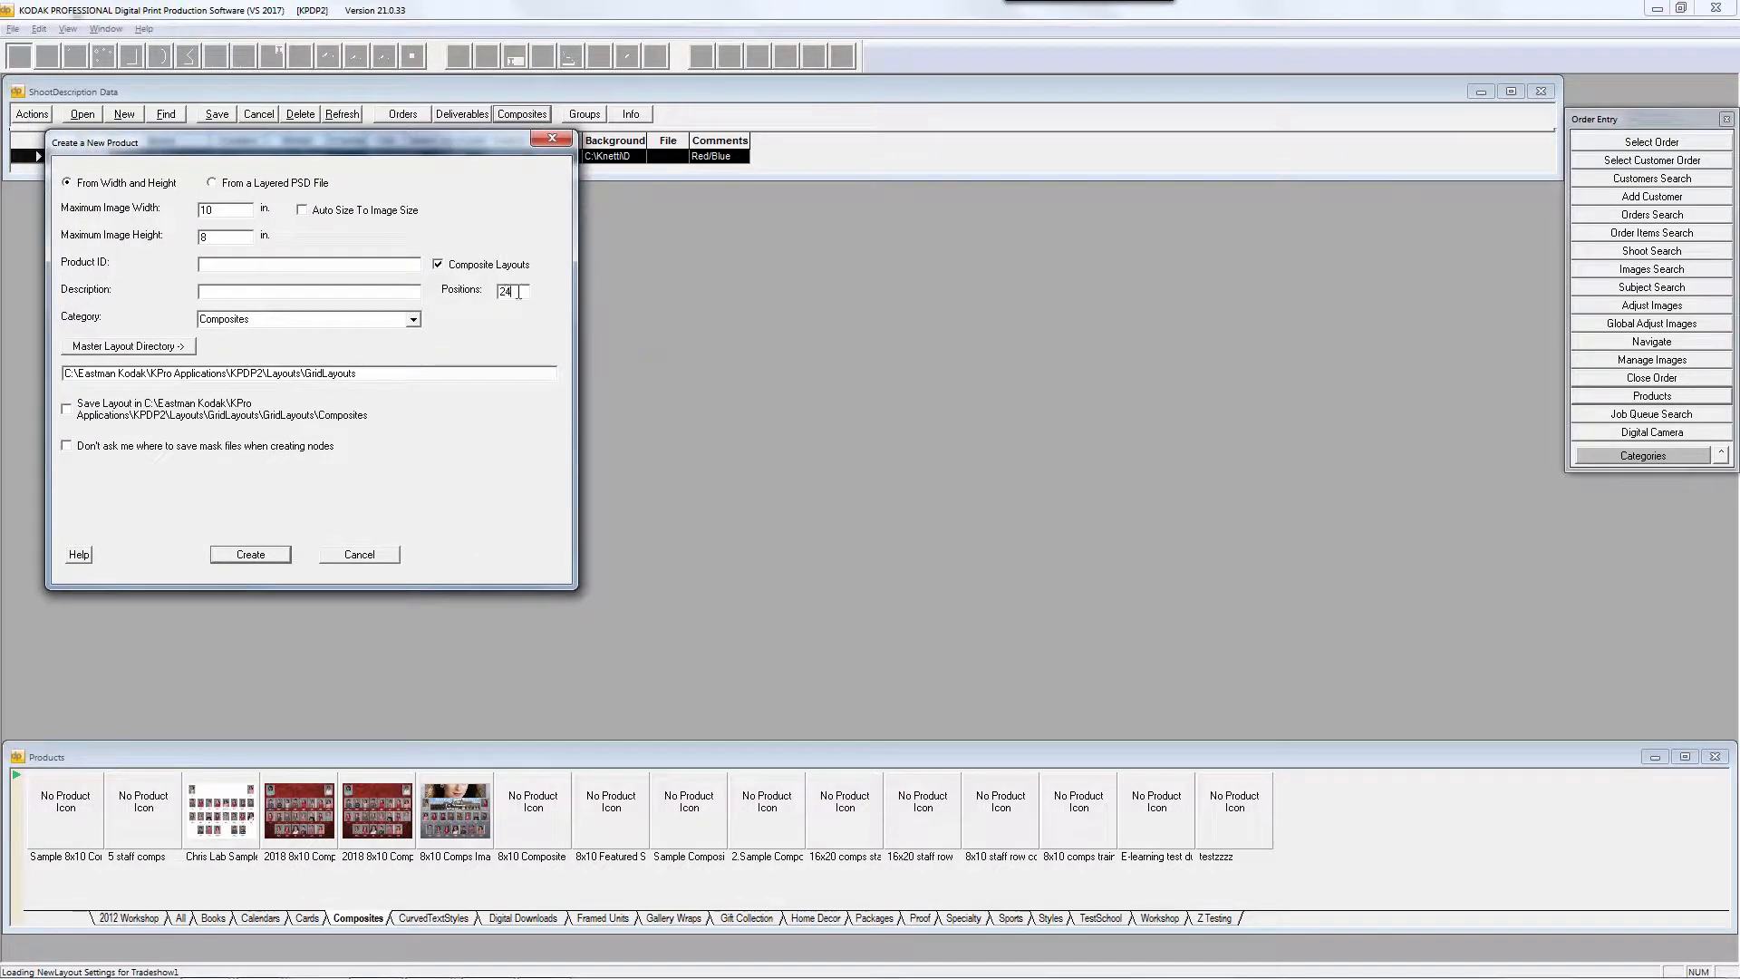
pyautogui.moveTo(518, 292); pyautogui.dragTo(474, 293)
pyautogui.click(517, 292)
pyautogui.doubleClick(507, 291)
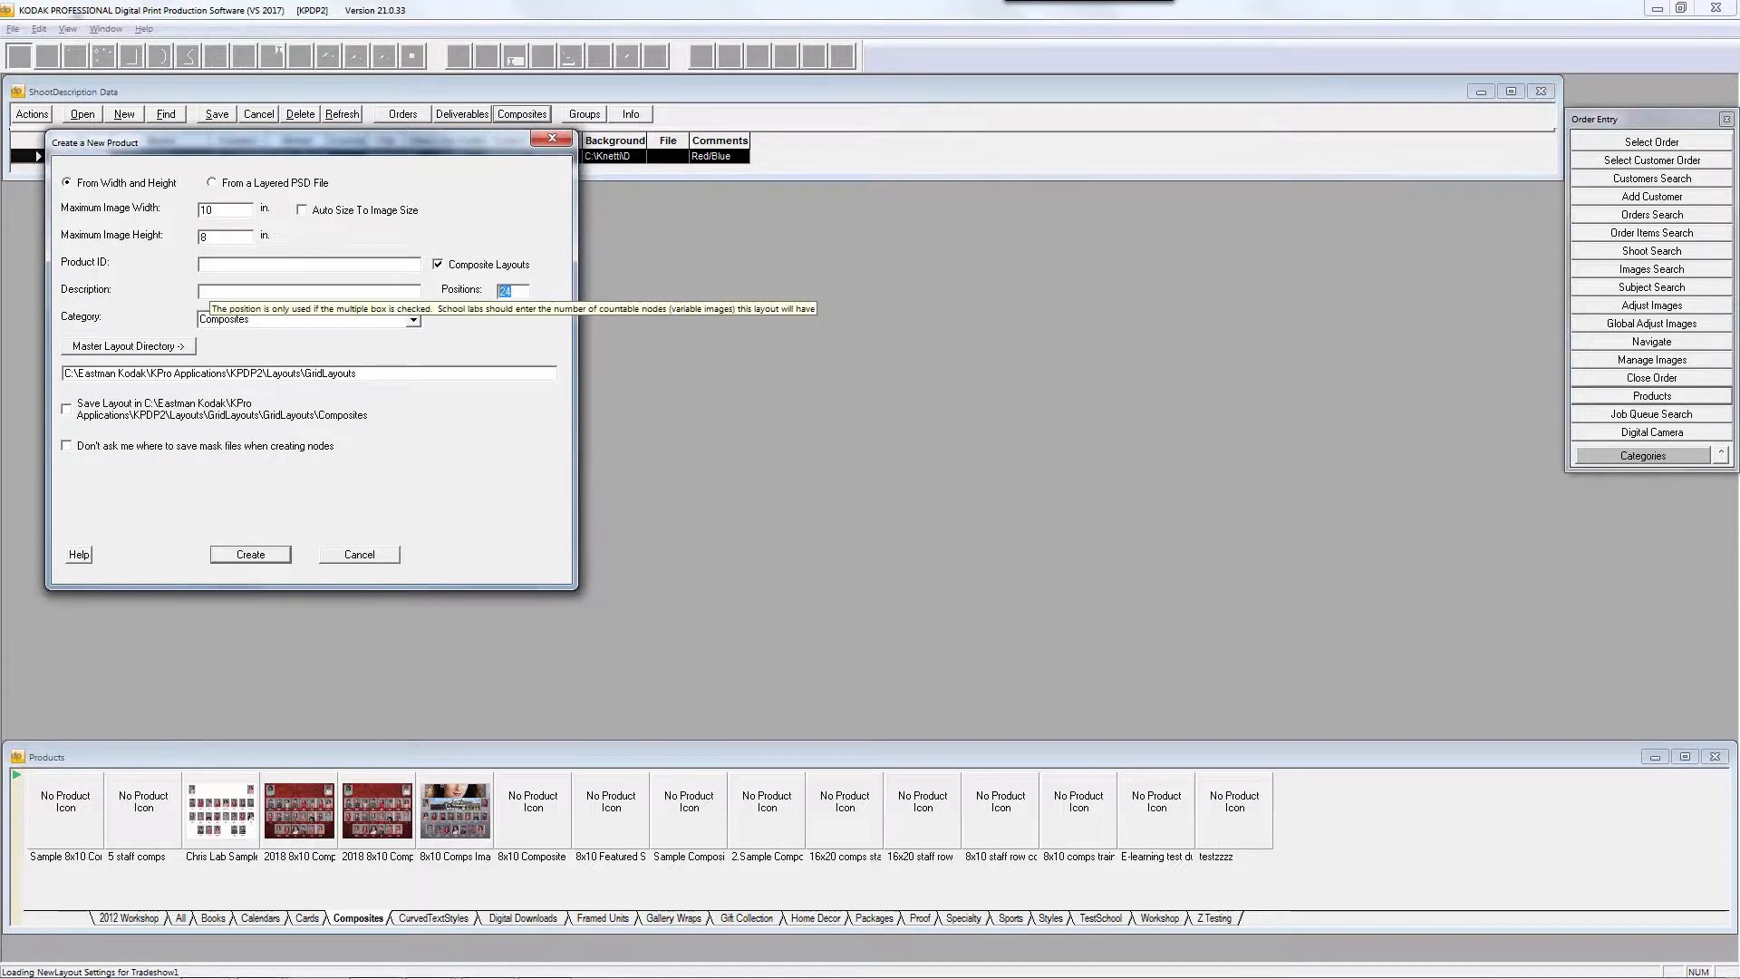
# Set the product ID to "eleaning 8x10 comps", create the product and save its layout as Layout.024 in the proposed folder
pyautogui.click(363, 268)
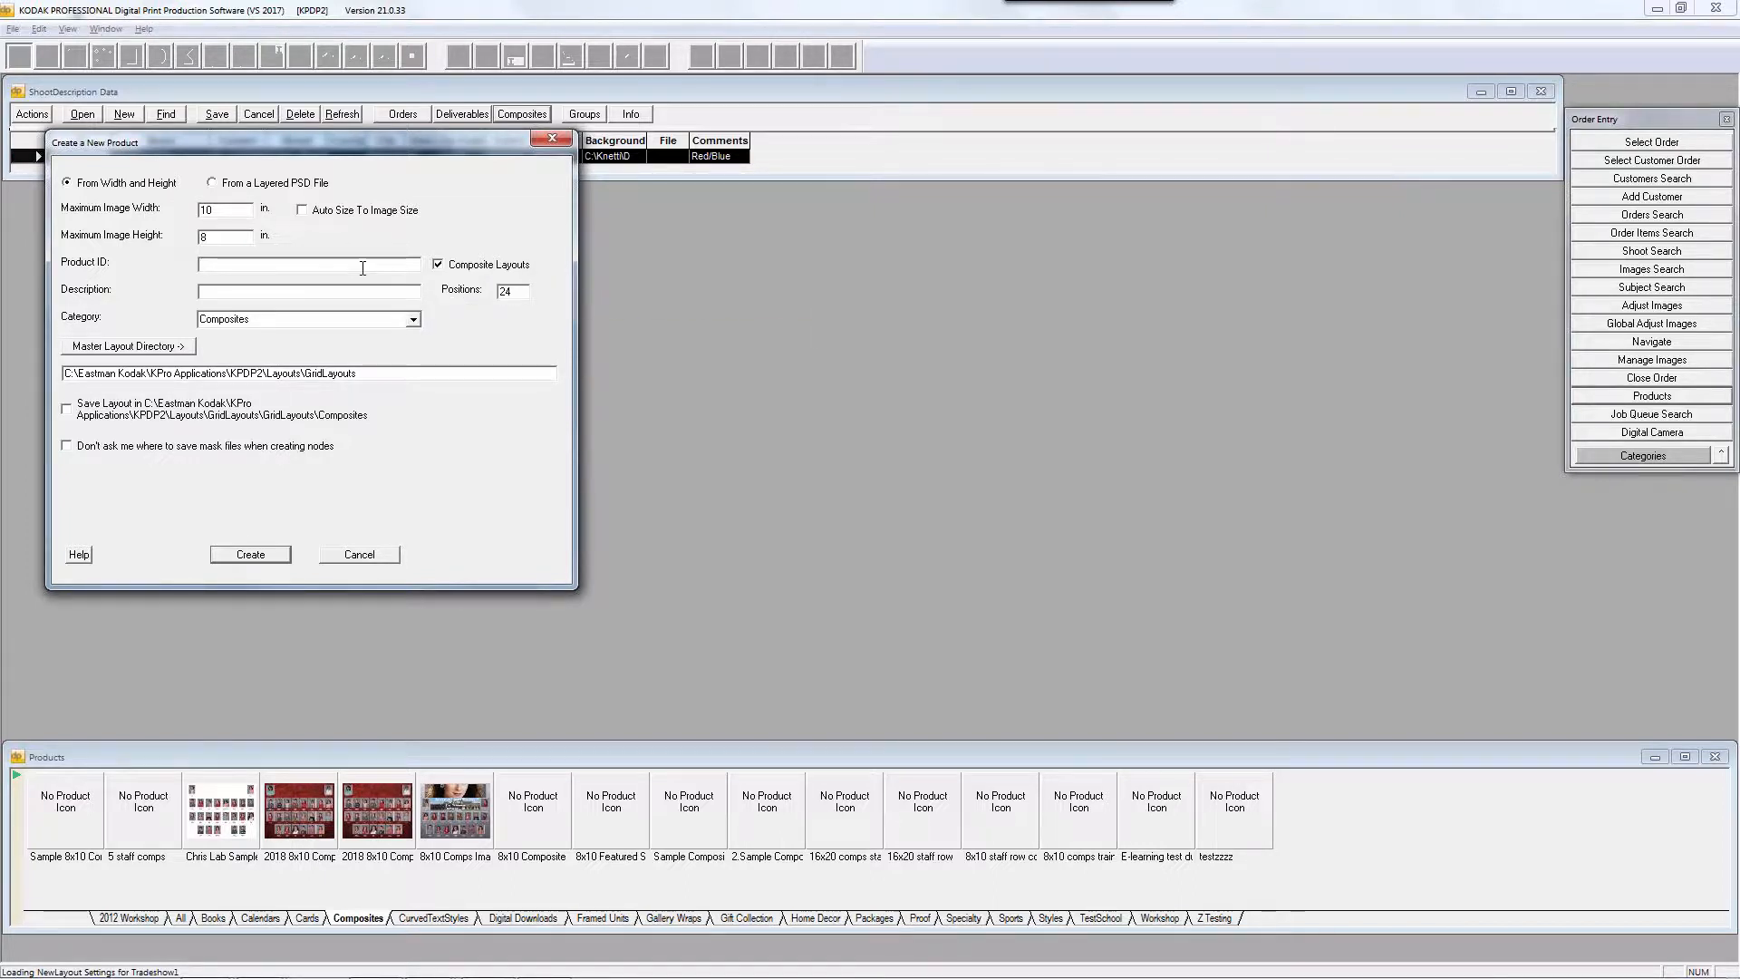
pyautogui.write('eleaning 8x10 xomps')
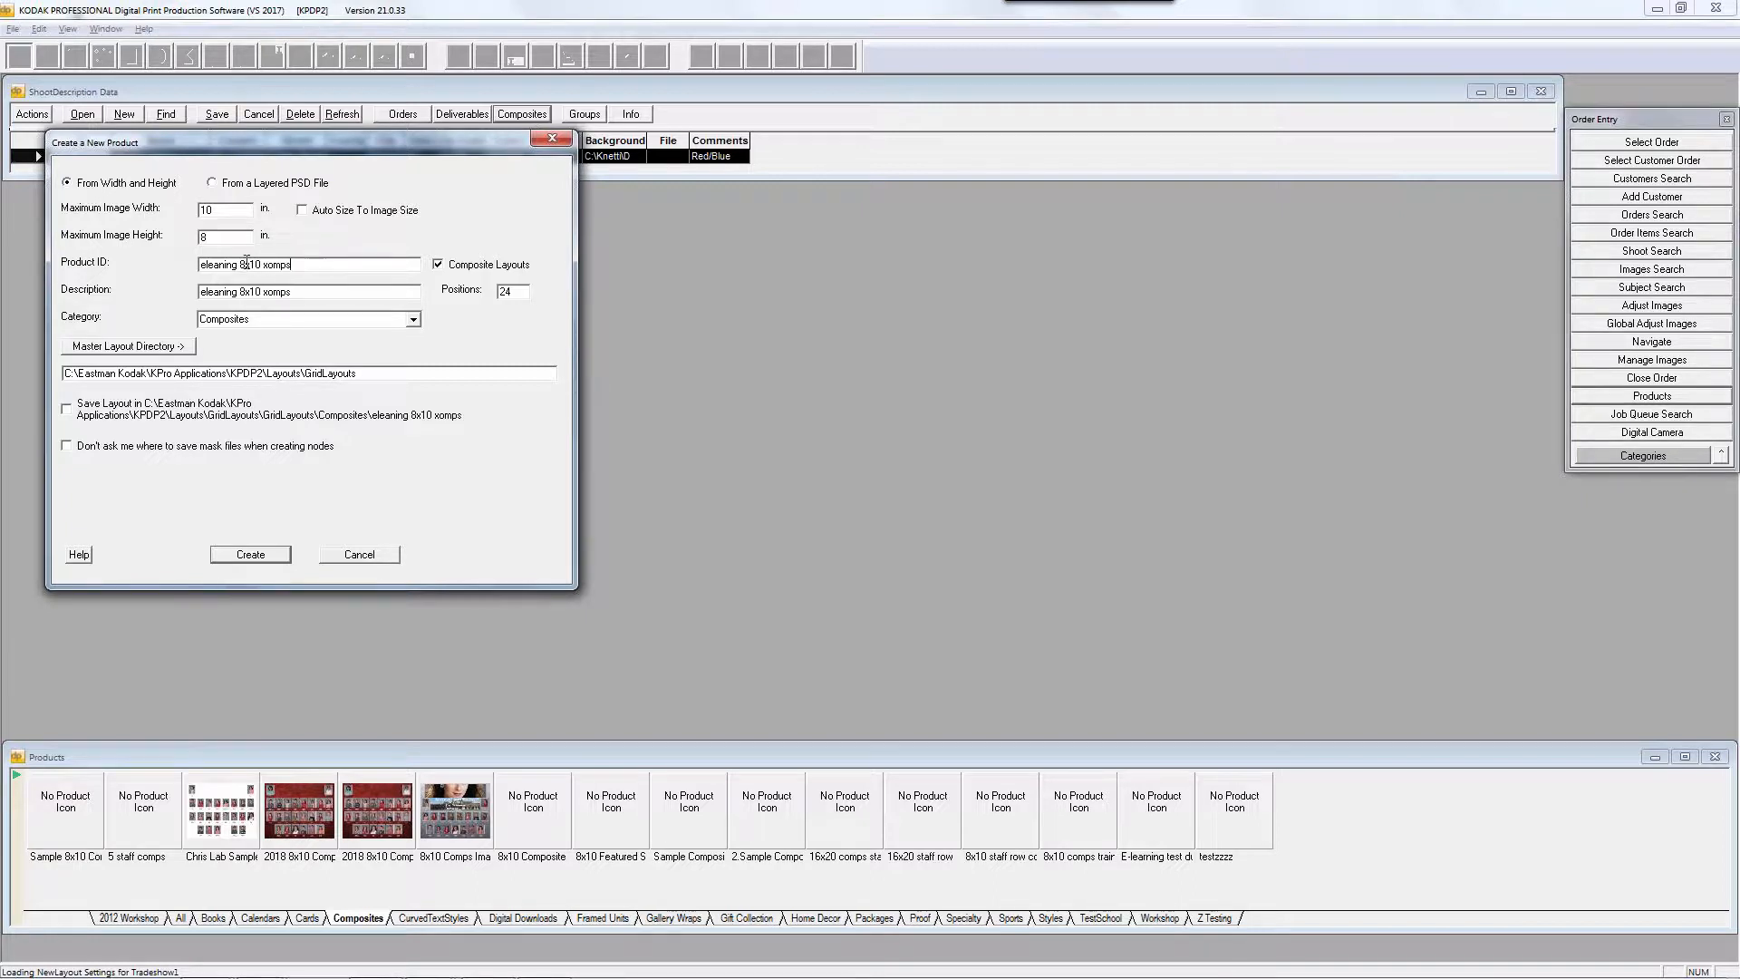
pyautogui.moveTo(263, 268); pyautogui.dragTo(268, 269)
pyautogui.write('c')
pyautogui.click(250, 554)
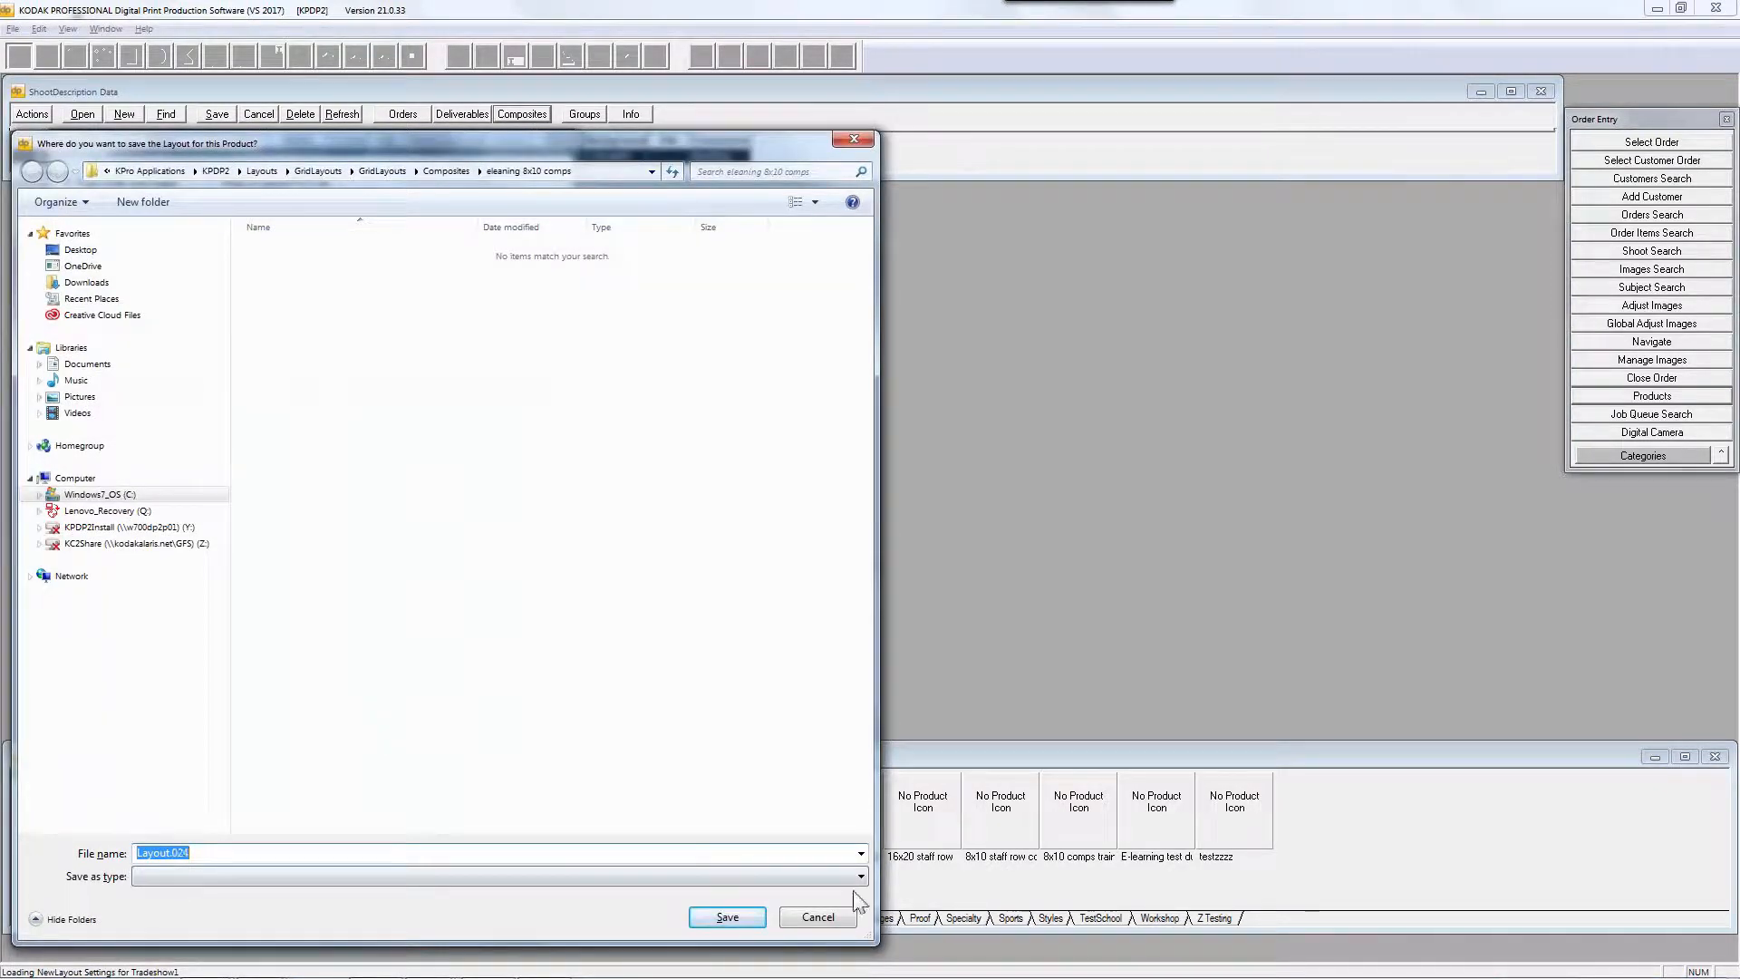
pyautogui.click(727, 917)
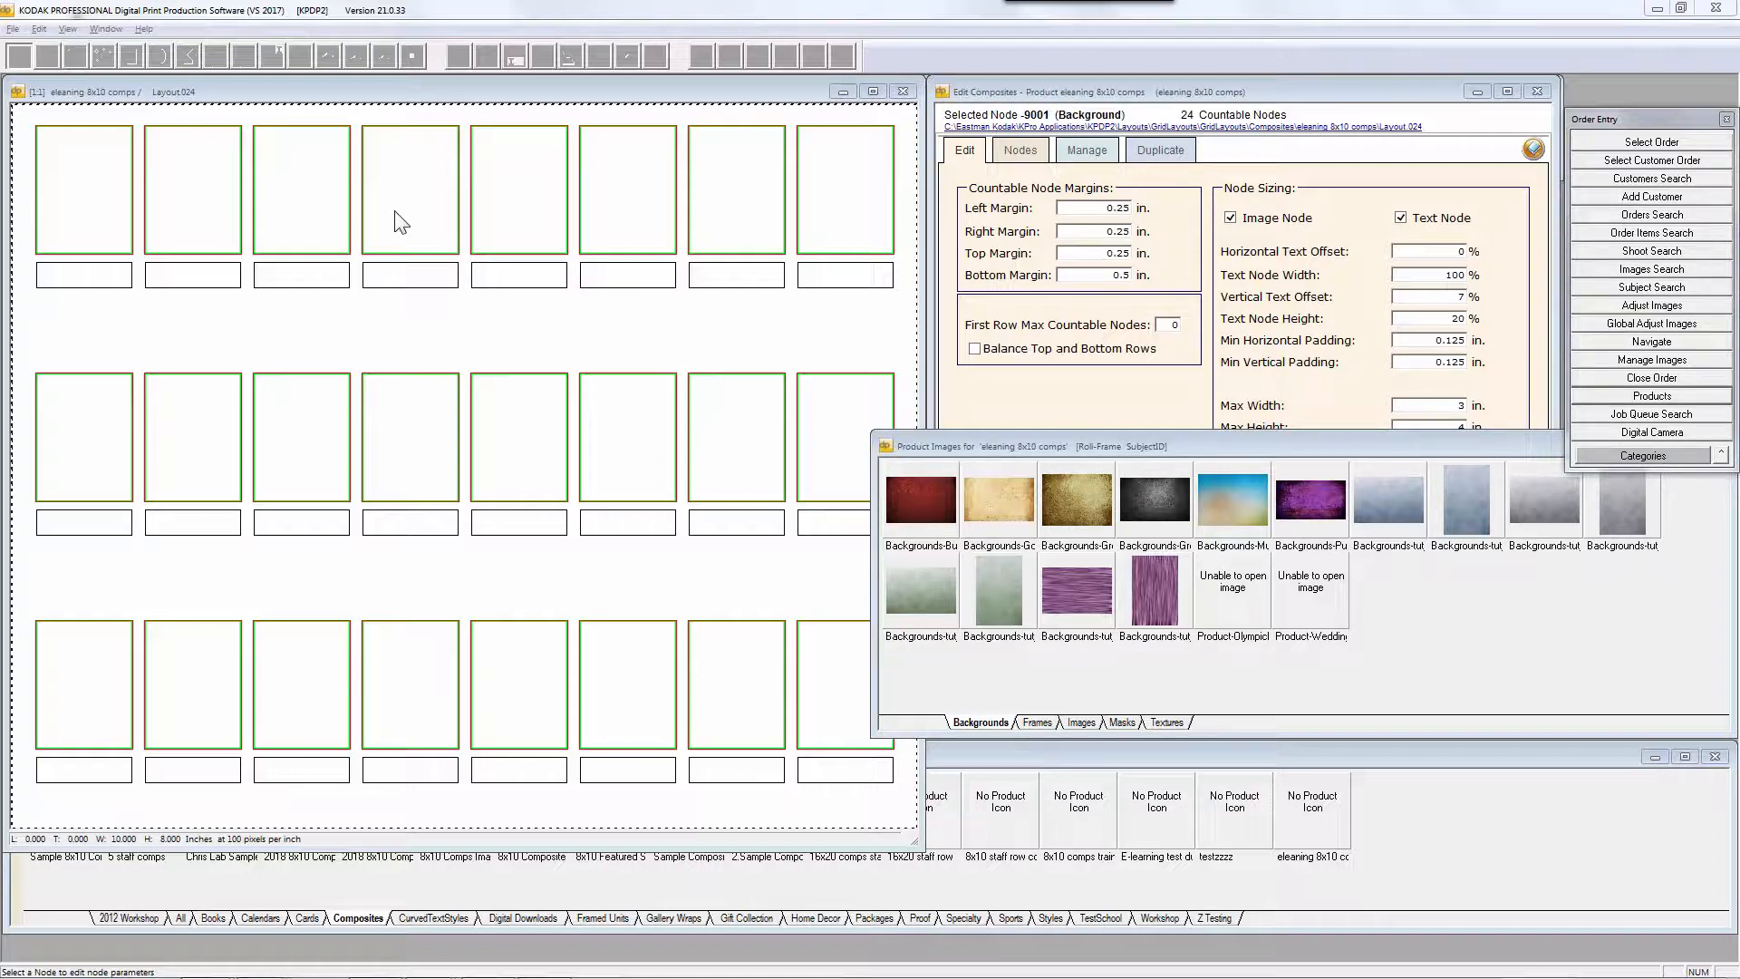
# Close the product images window and bring the new product's layout window to the front beside the composite editor
pyautogui.click(363, 99)
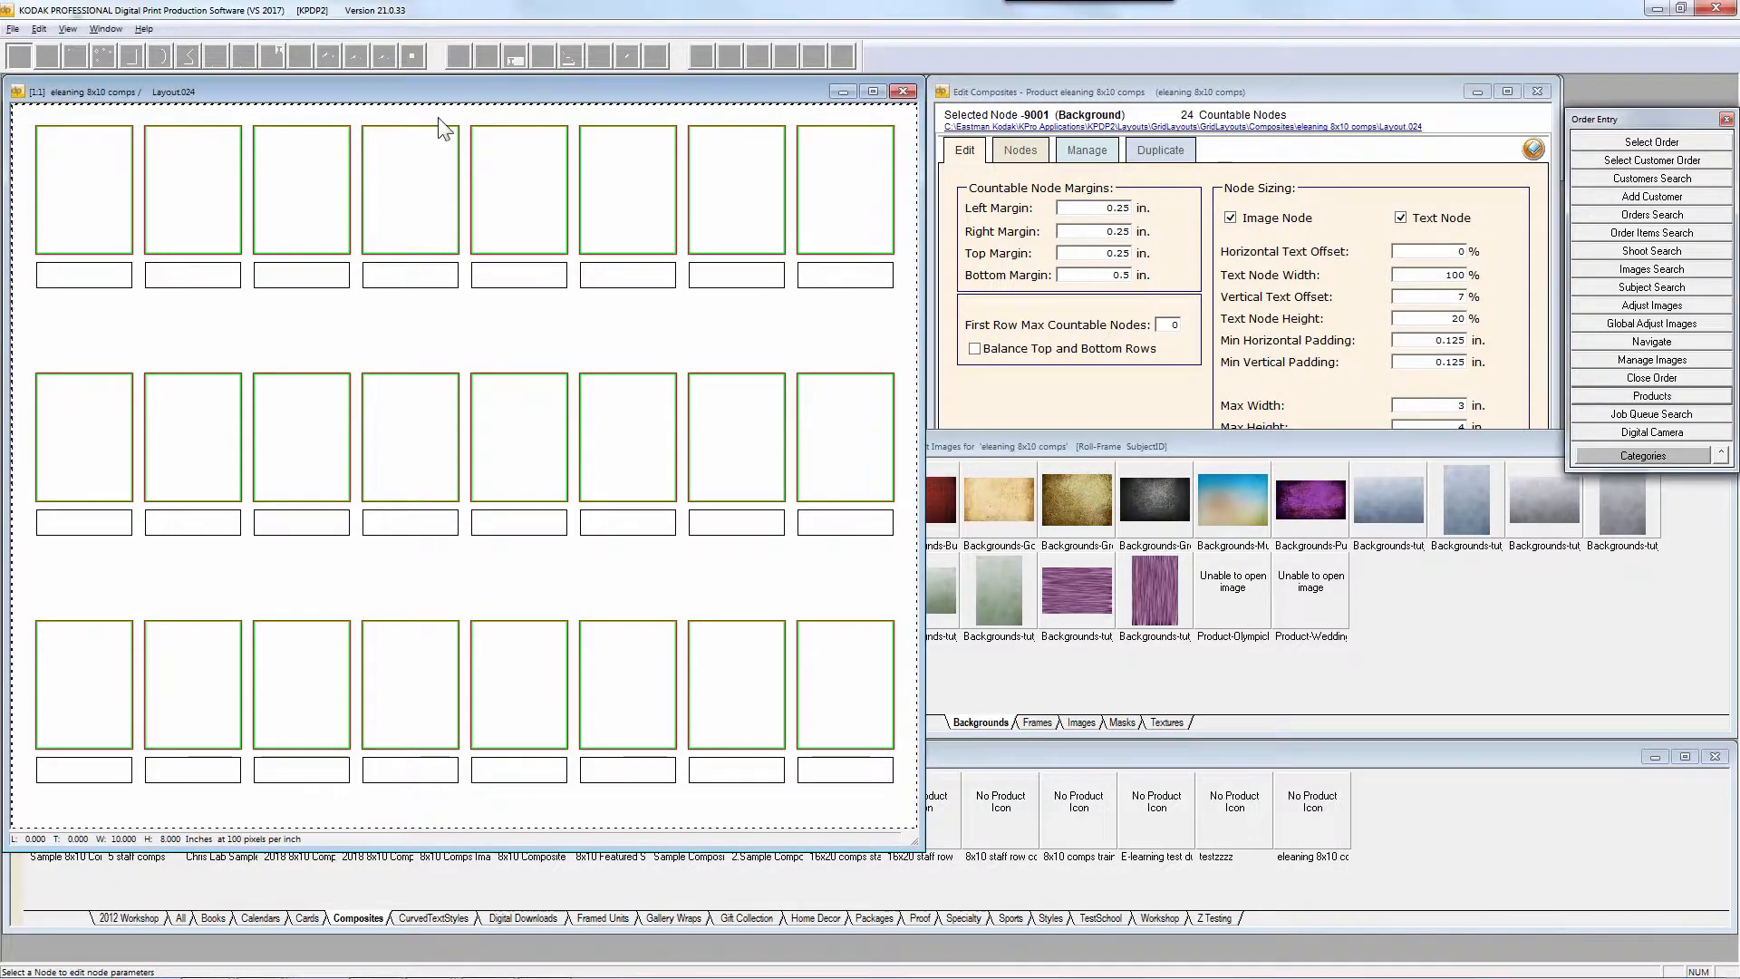
pyautogui.click(986, 444)
pyautogui.click(886, 445)
pyautogui.doubleClick(887, 444)
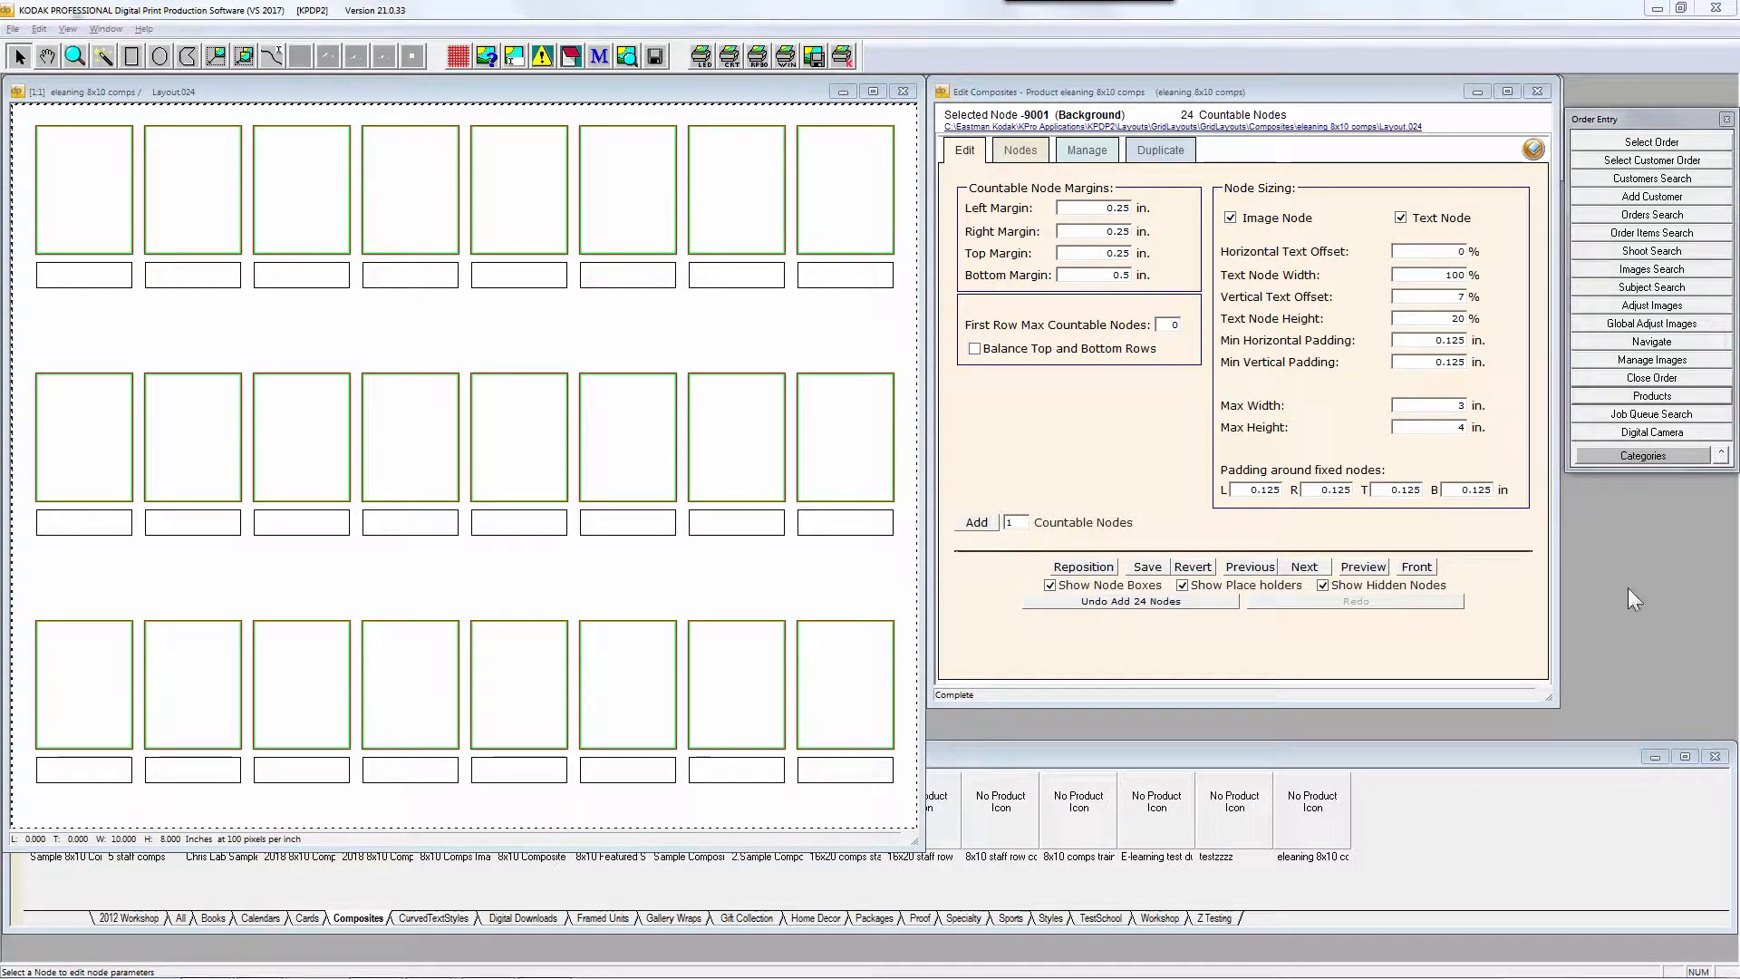
pyautogui.click(995, 92)
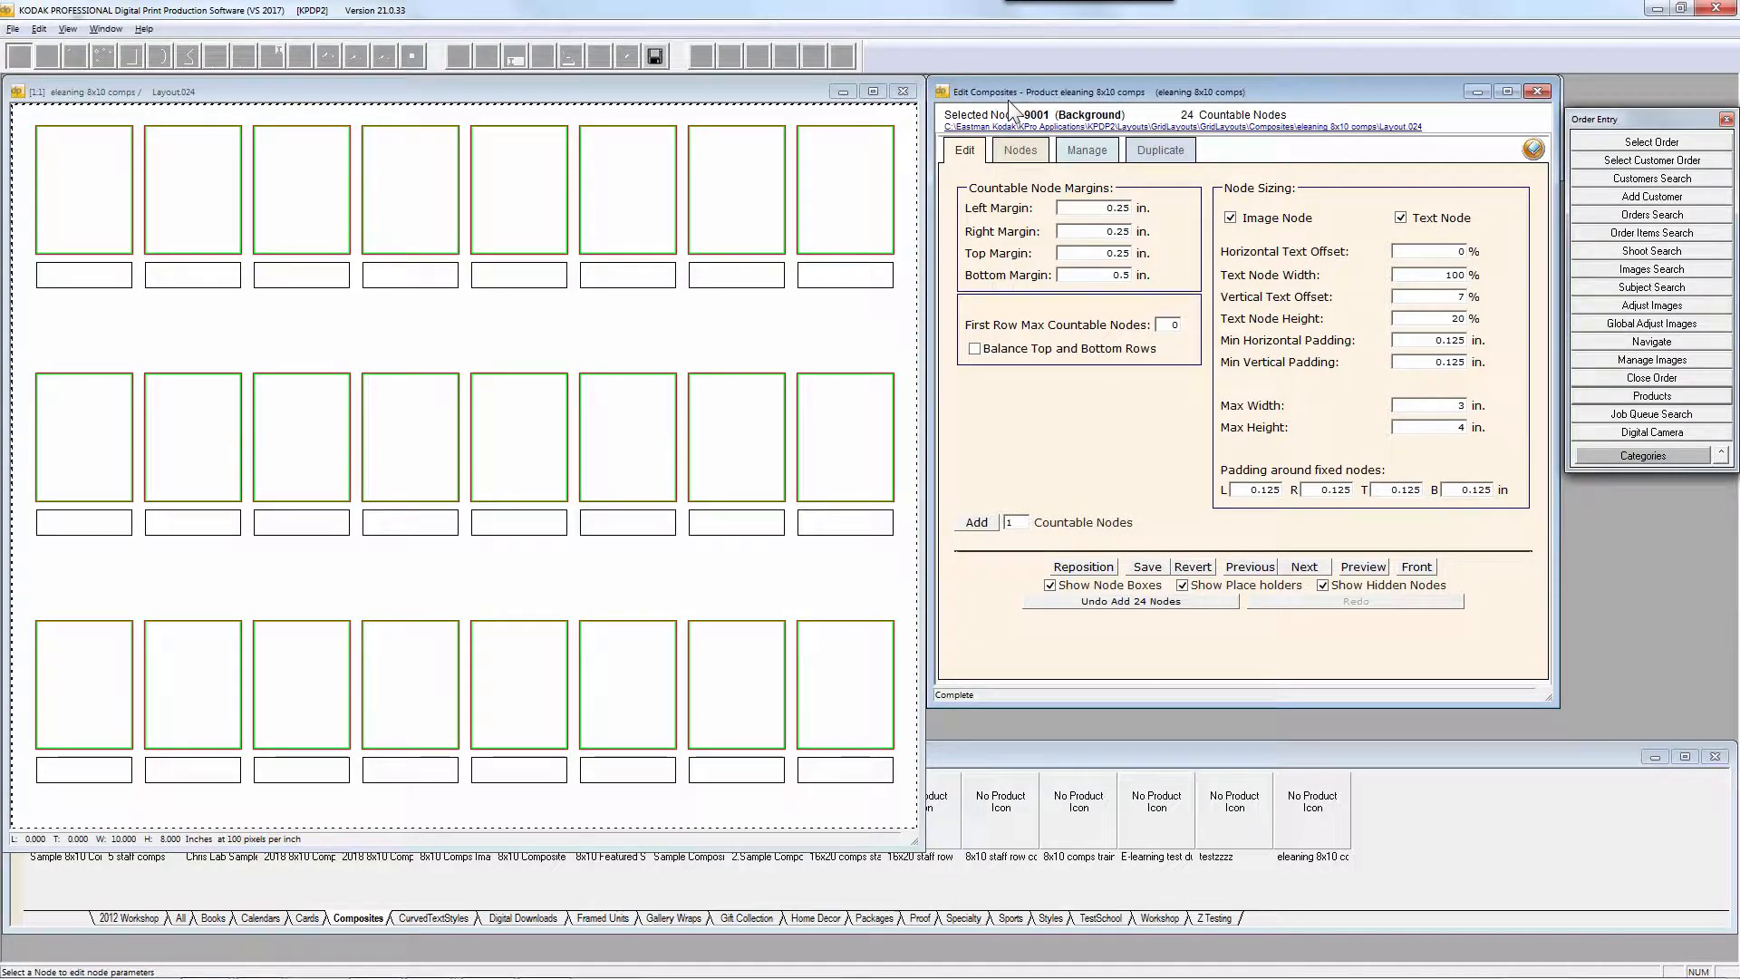
pyautogui.click(143, 93)
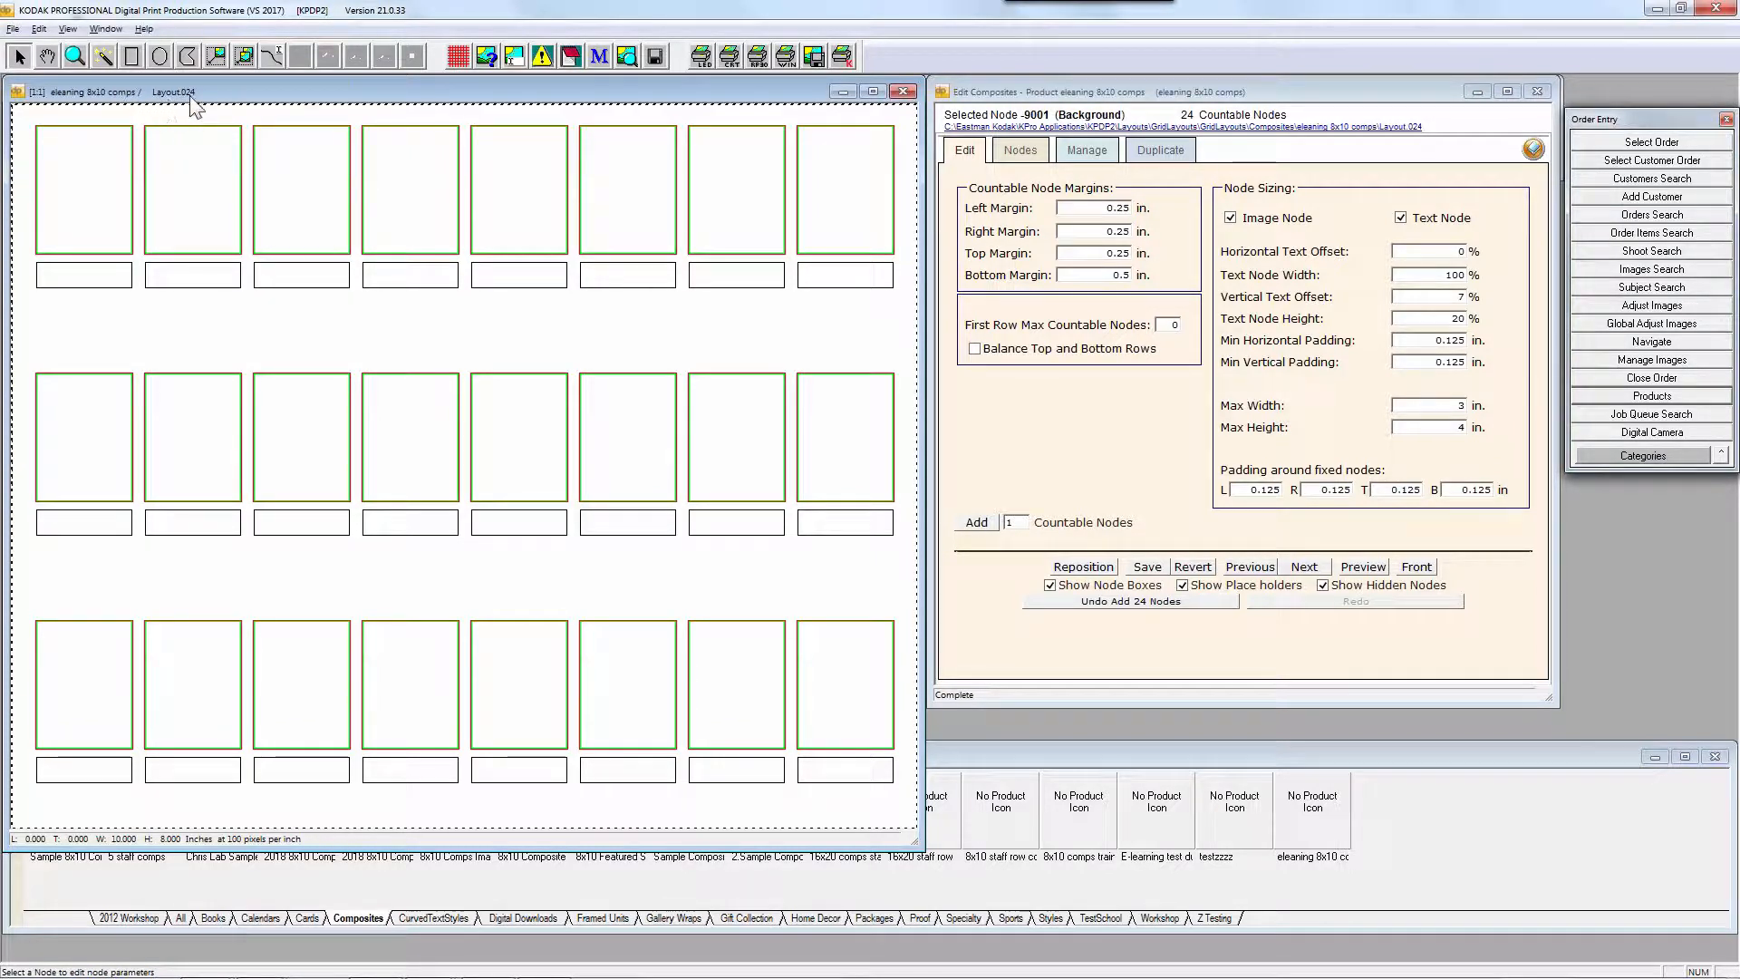
pyautogui.click(1111, 92)
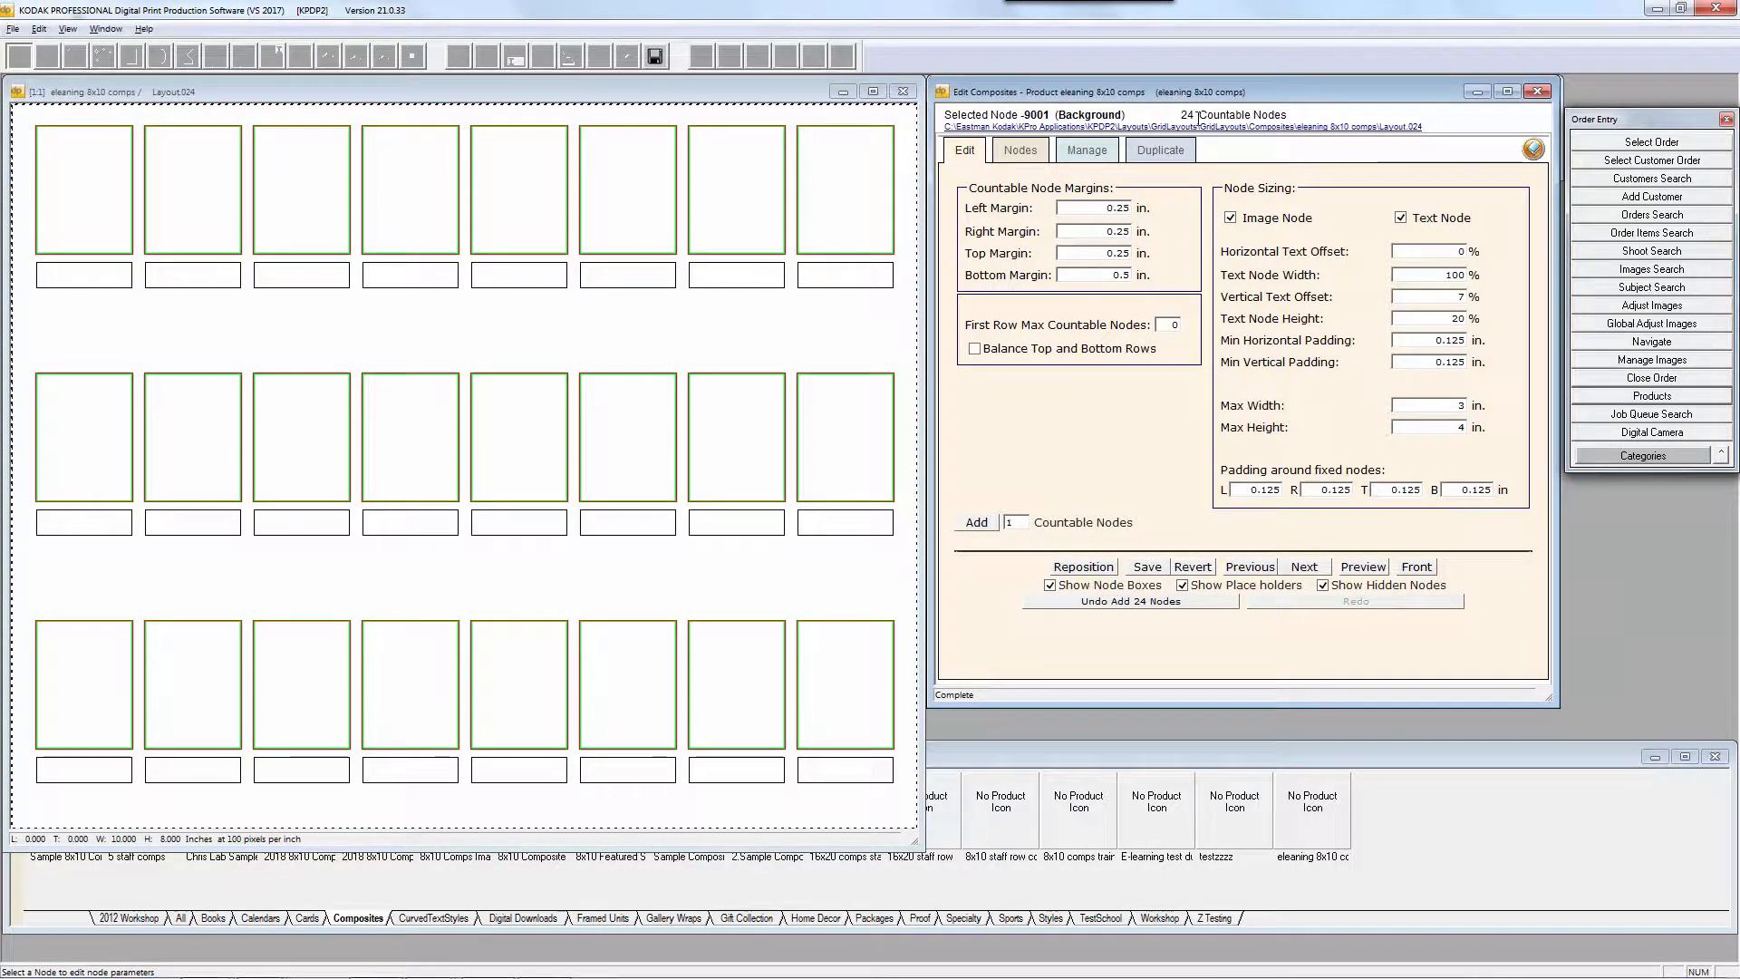
pyautogui.moveTo(1251, 115); pyautogui.dragTo(1166, 108)
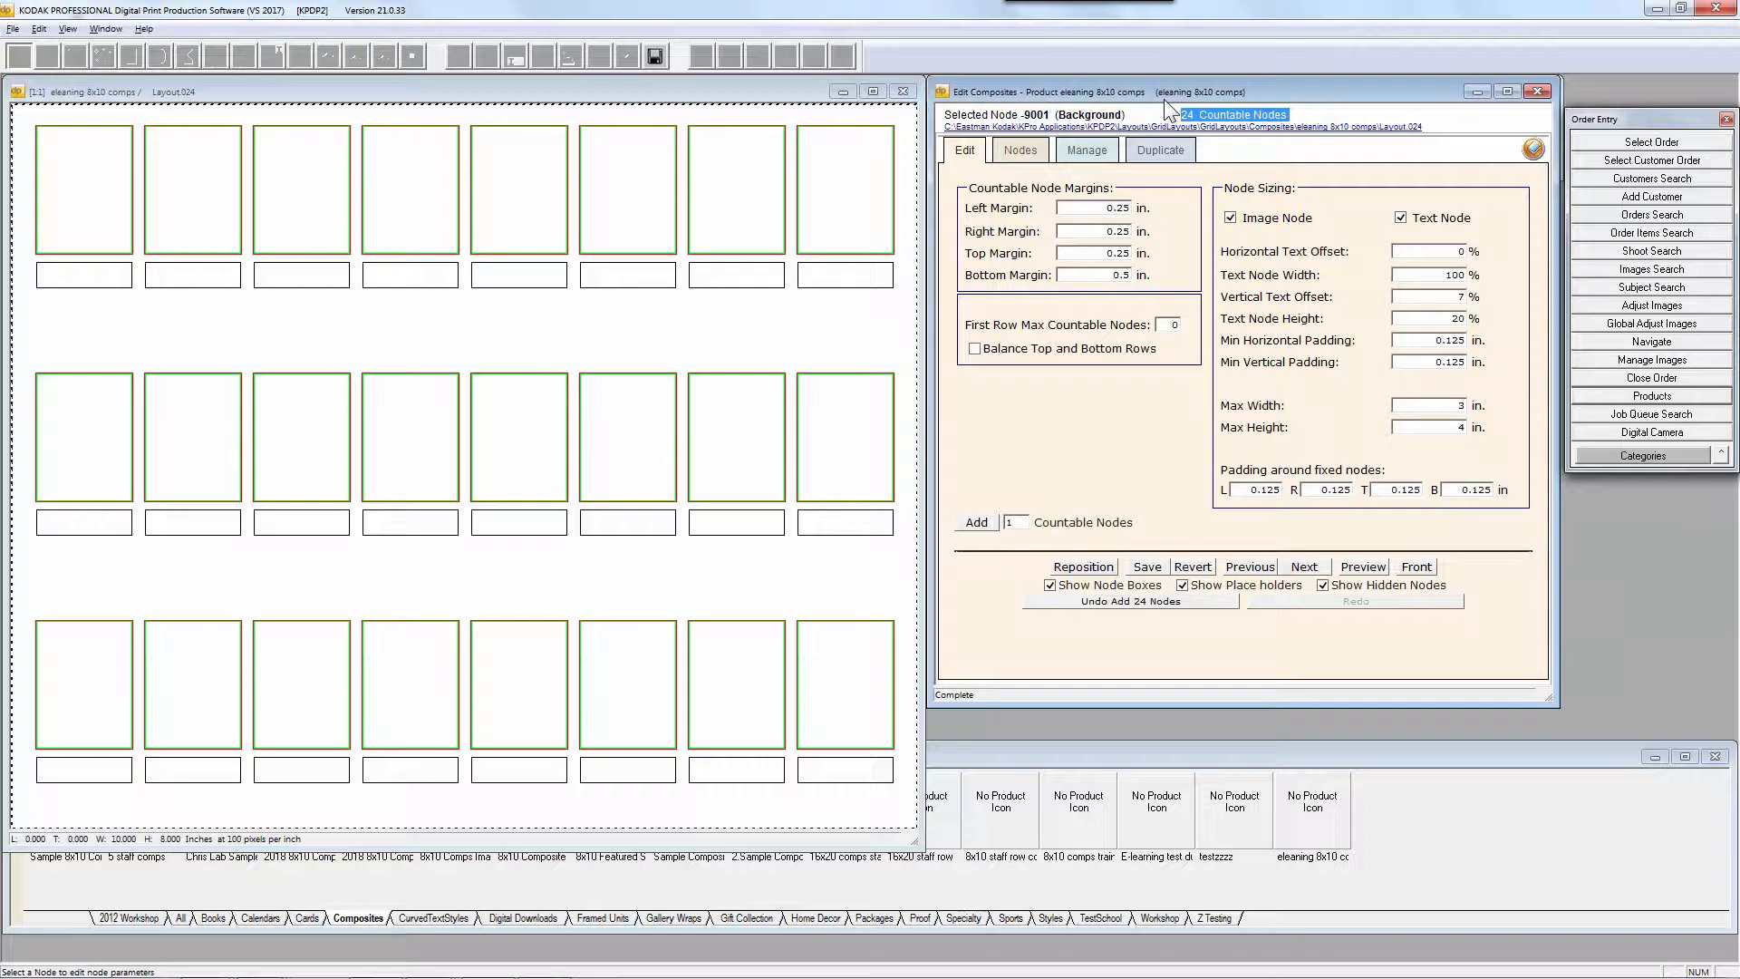
# Create an image node about 7.09 by 1.81 in from a rectangular selection over the middle six positions of the top row
pyautogui.click(302, 107)
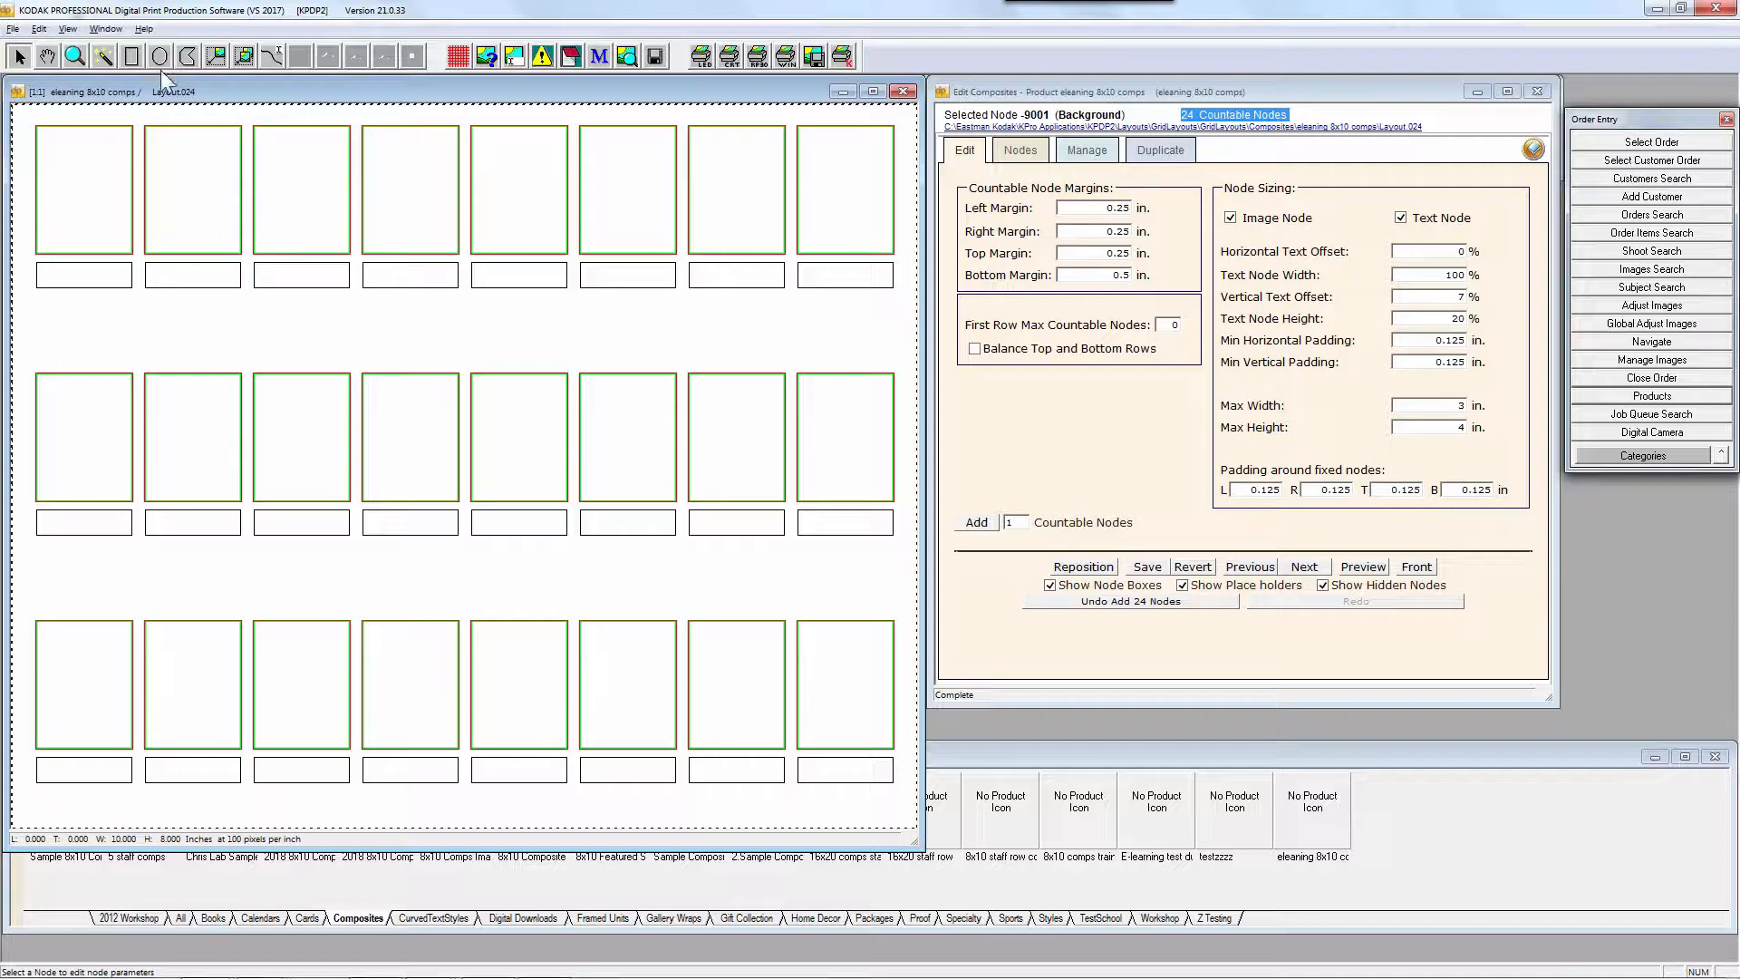
pyautogui.click(132, 56)
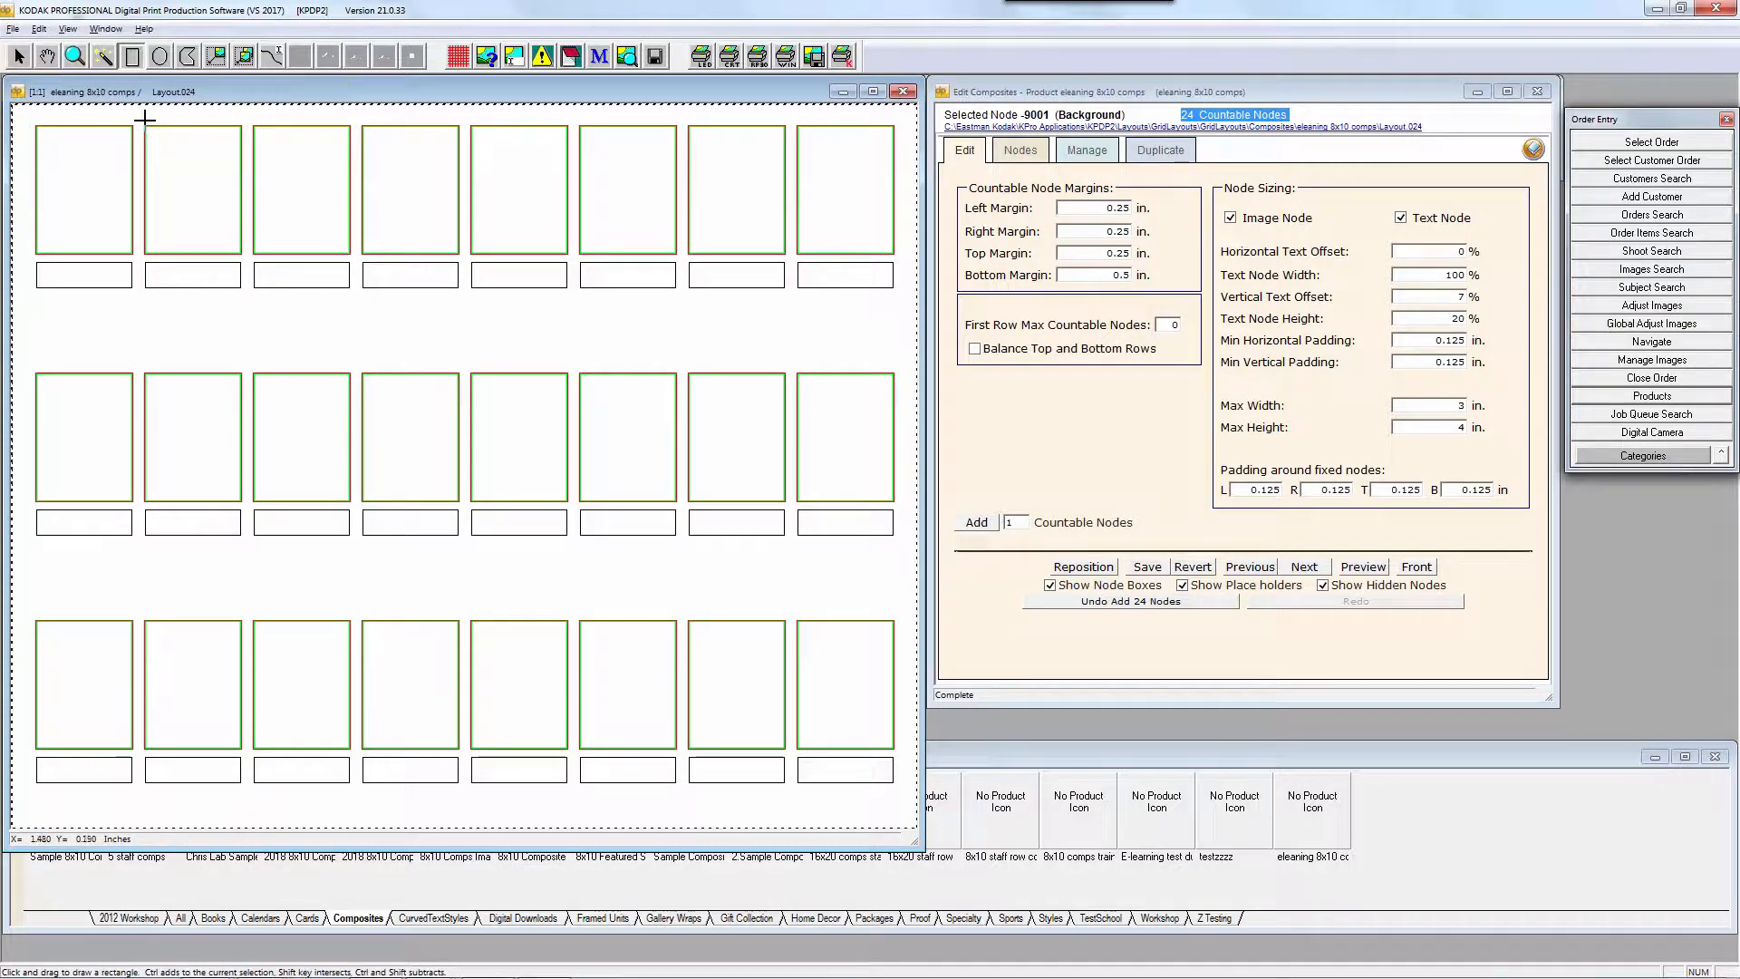
pyautogui.moveTo(145, 119); pyautogui.dragTo(787, 288)
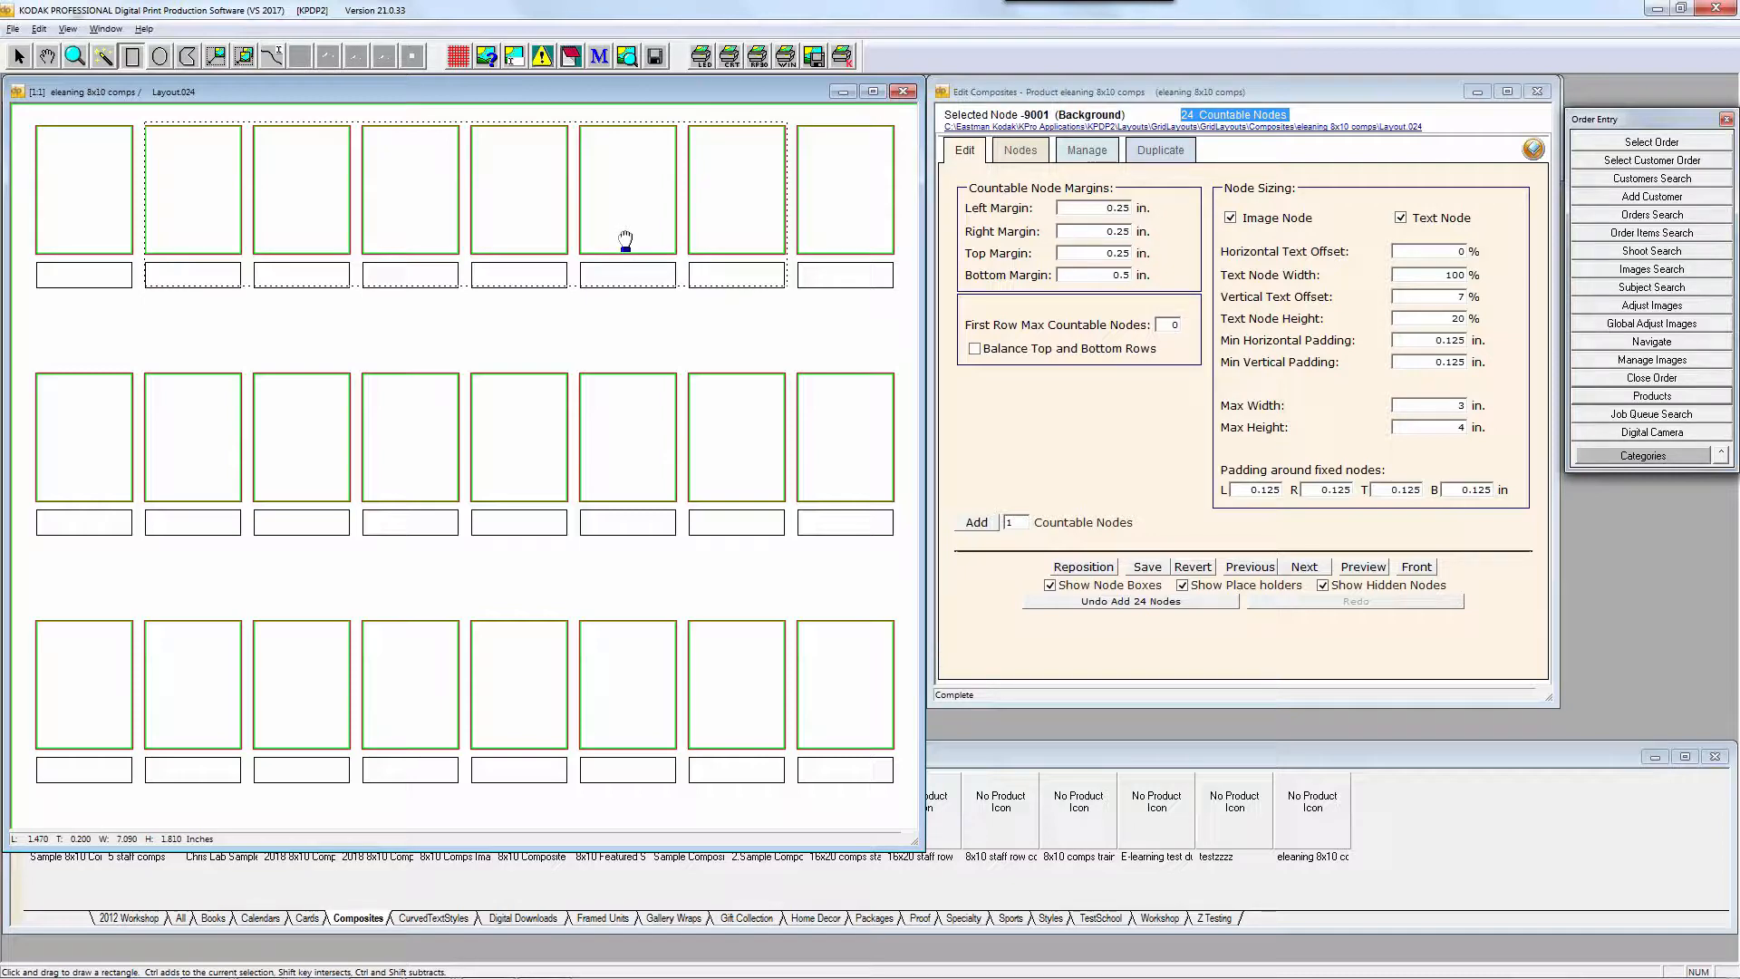
pyautogui.rightClick(571, 223)
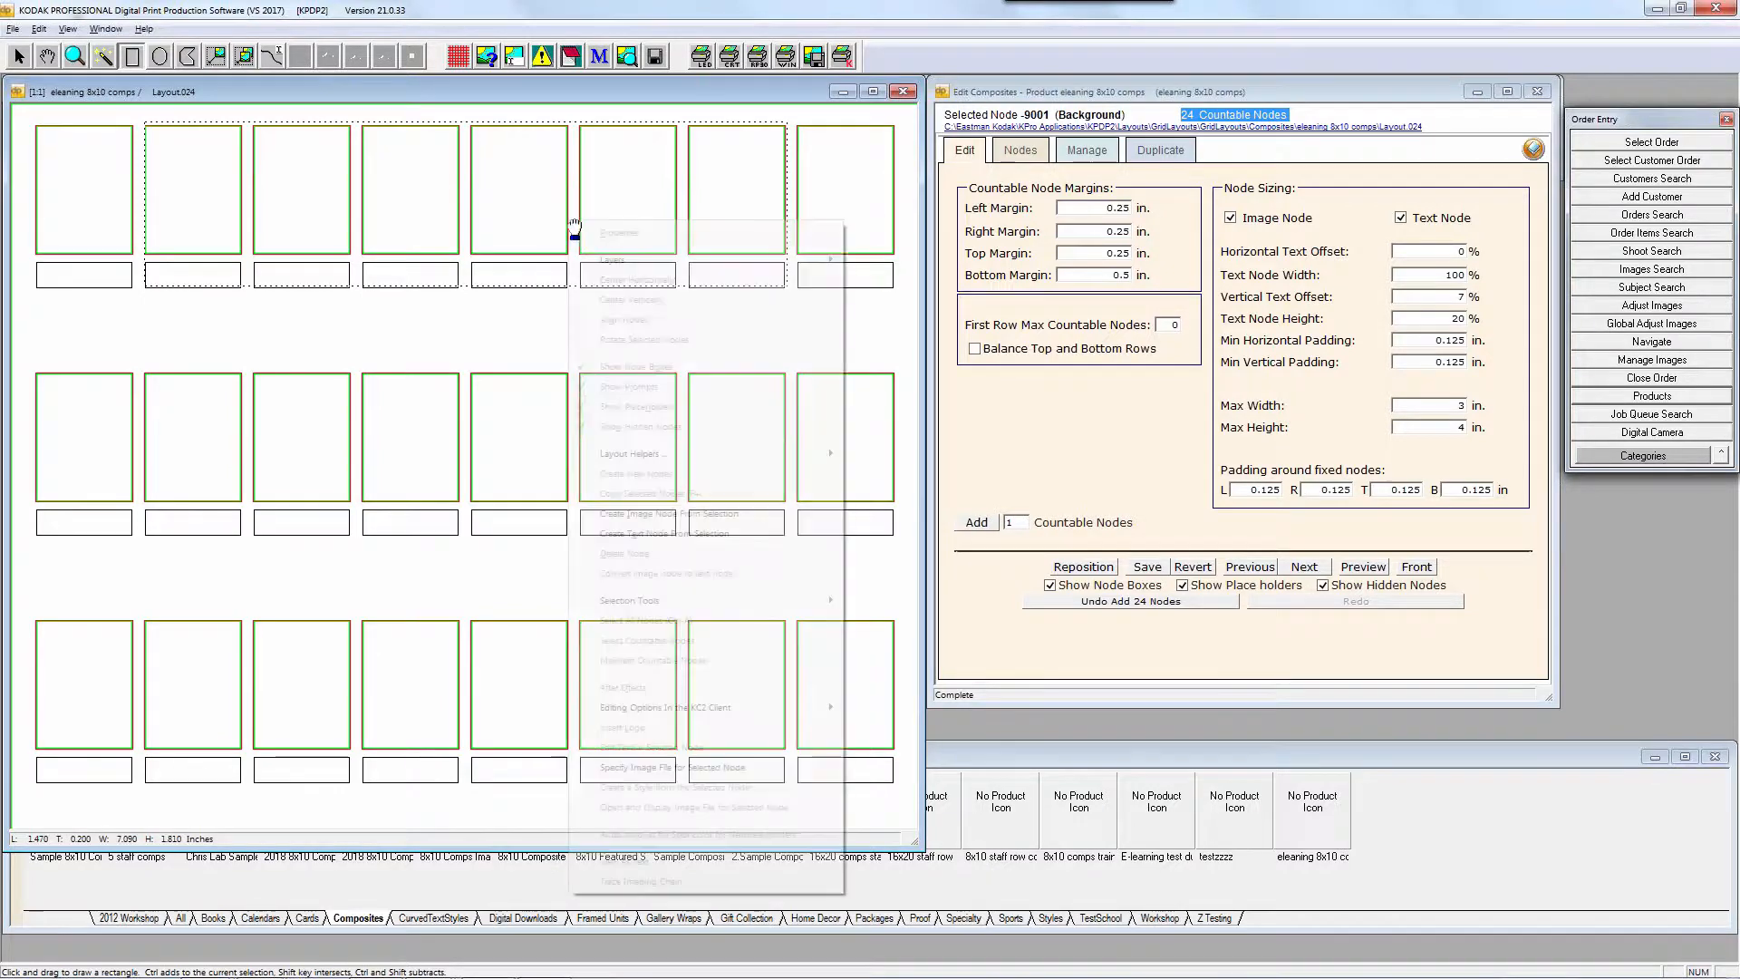
pyautogui.click(606, 513)
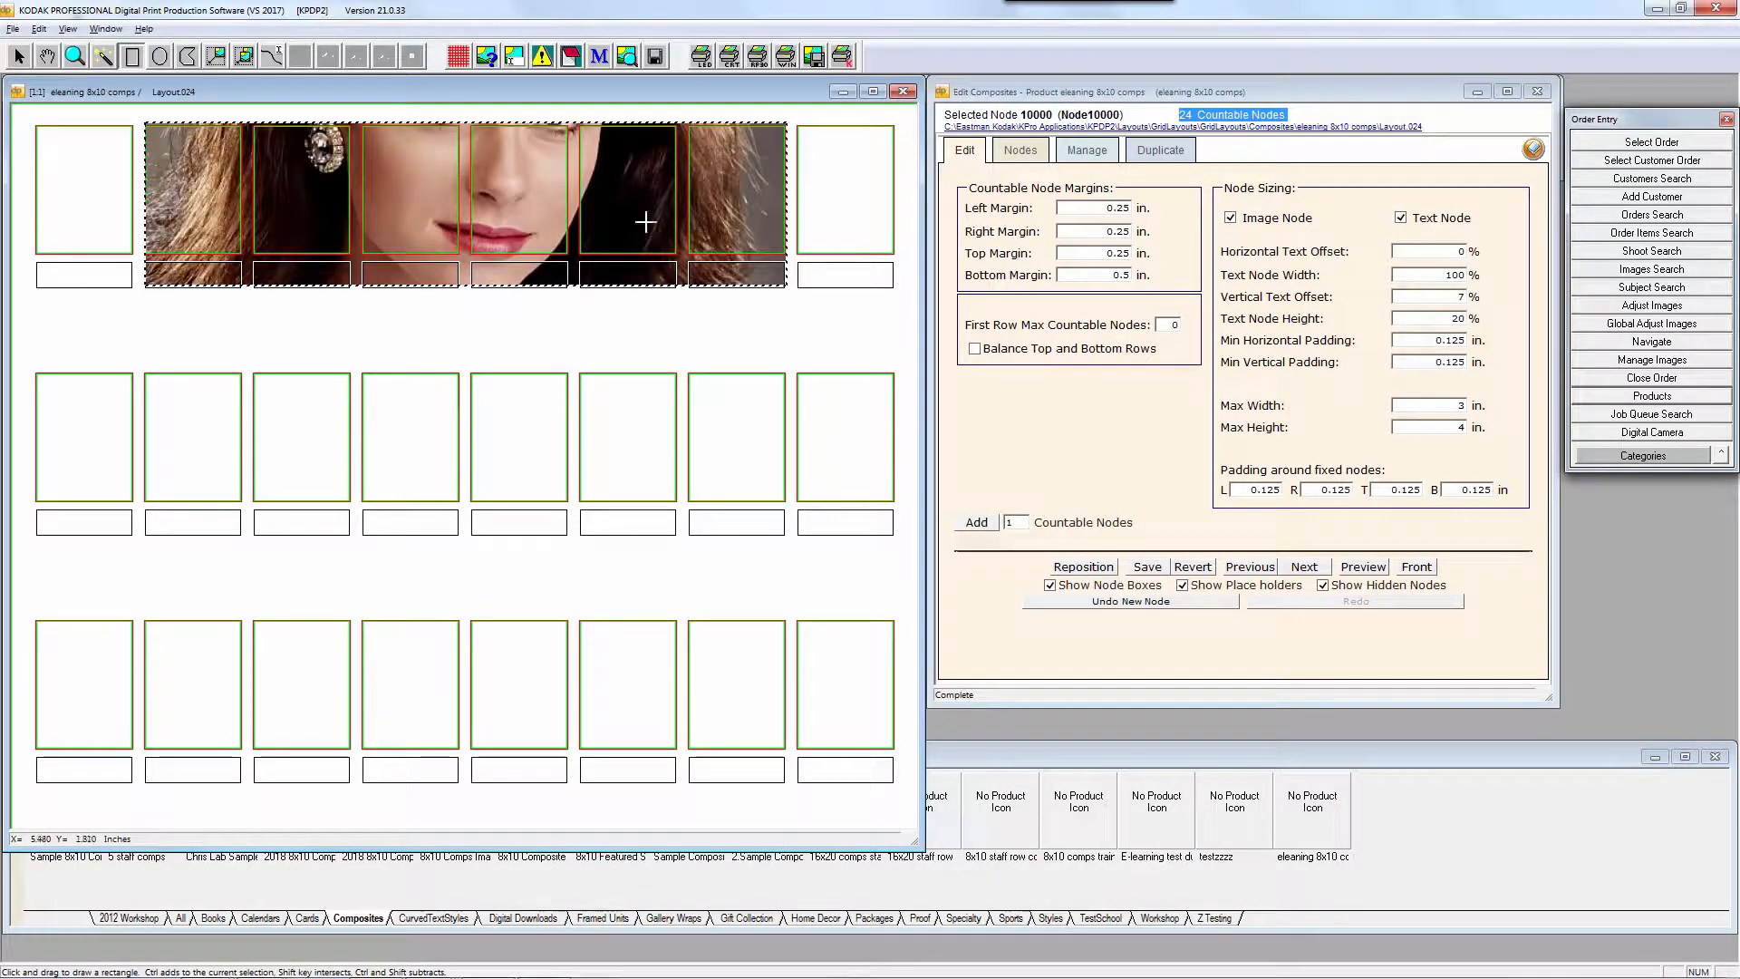
# Remove the sample portrait from the new wide image node and refresh its preview
pyautogui.rightClick(682, 200)
pyautogui.click(712, 215)
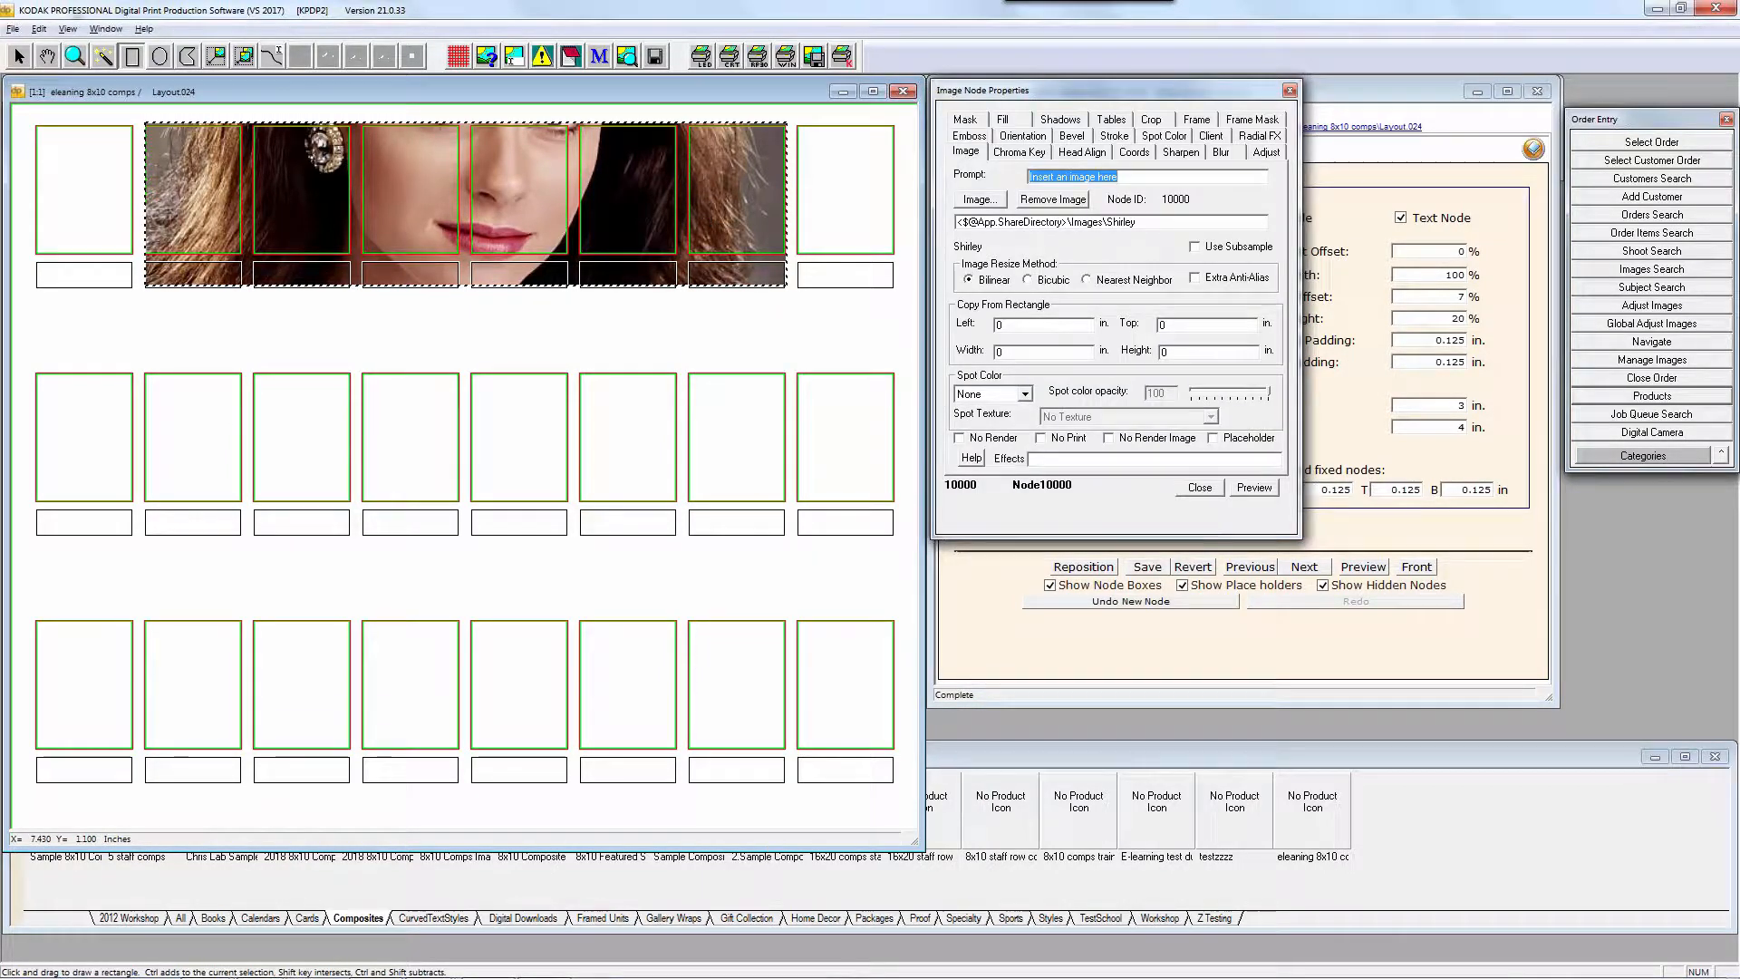
pyautogui.click(1053, 199)
pyautogui.click(1254, 488)
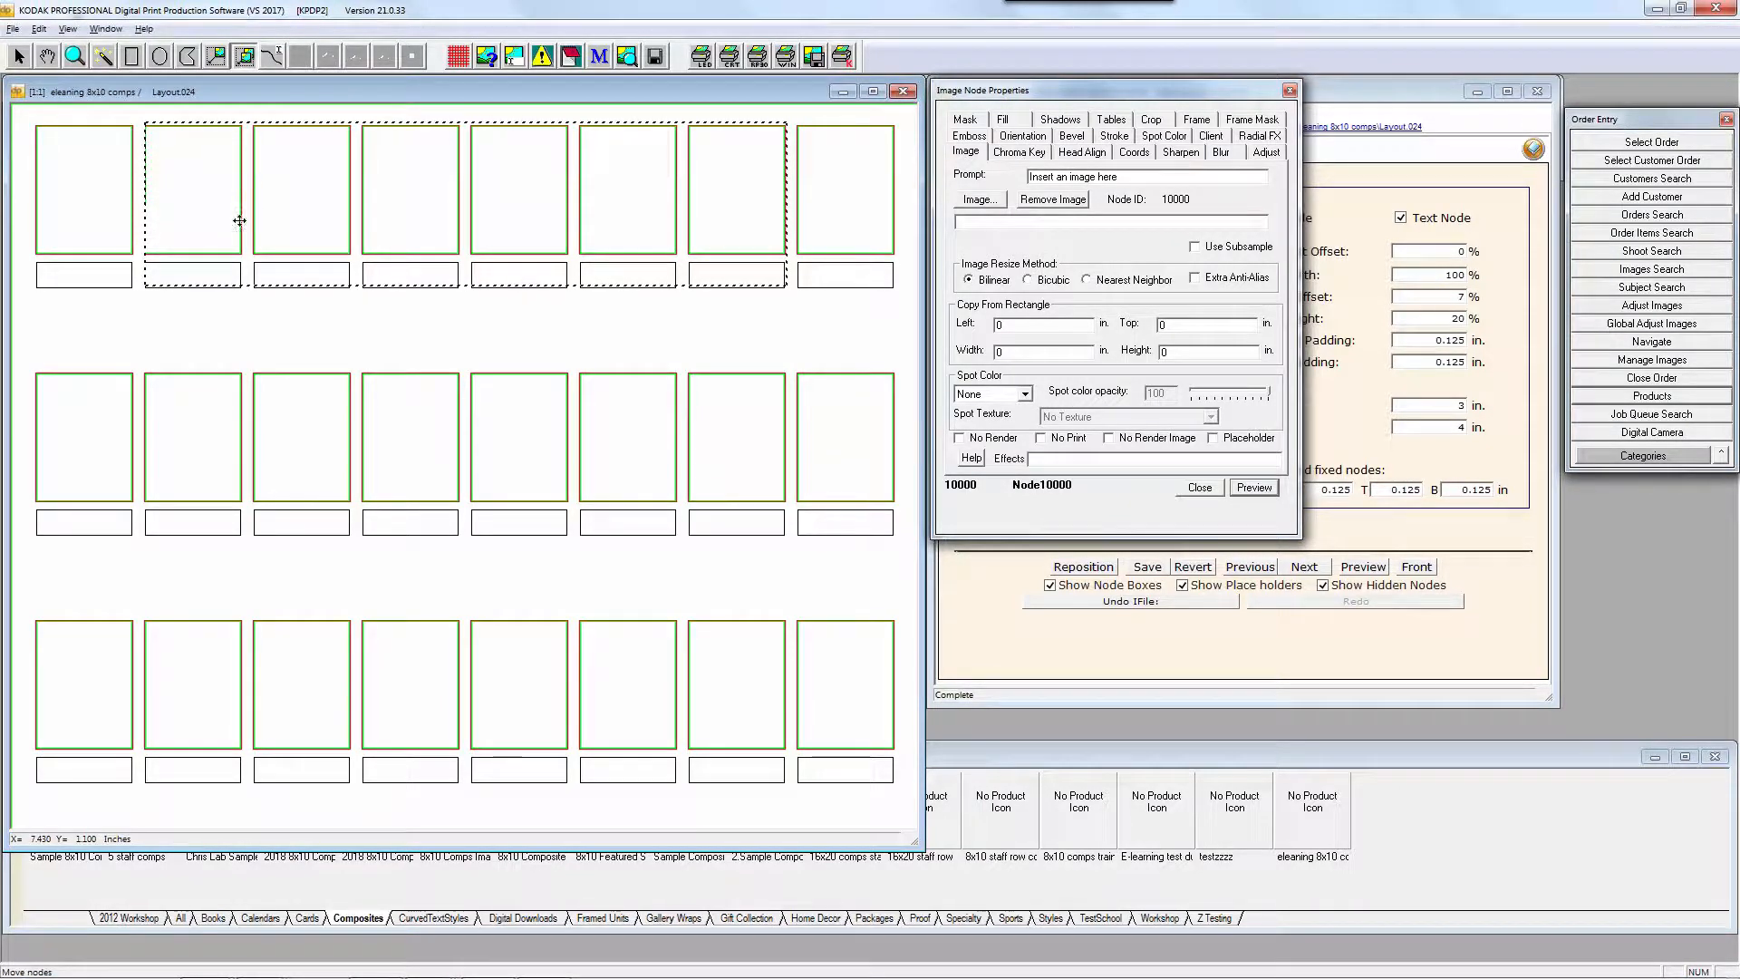
# Move the empty wide node down onto the middle row, close its properties, and reposition the countable nodes around it
pyautogui.click(469, 535)
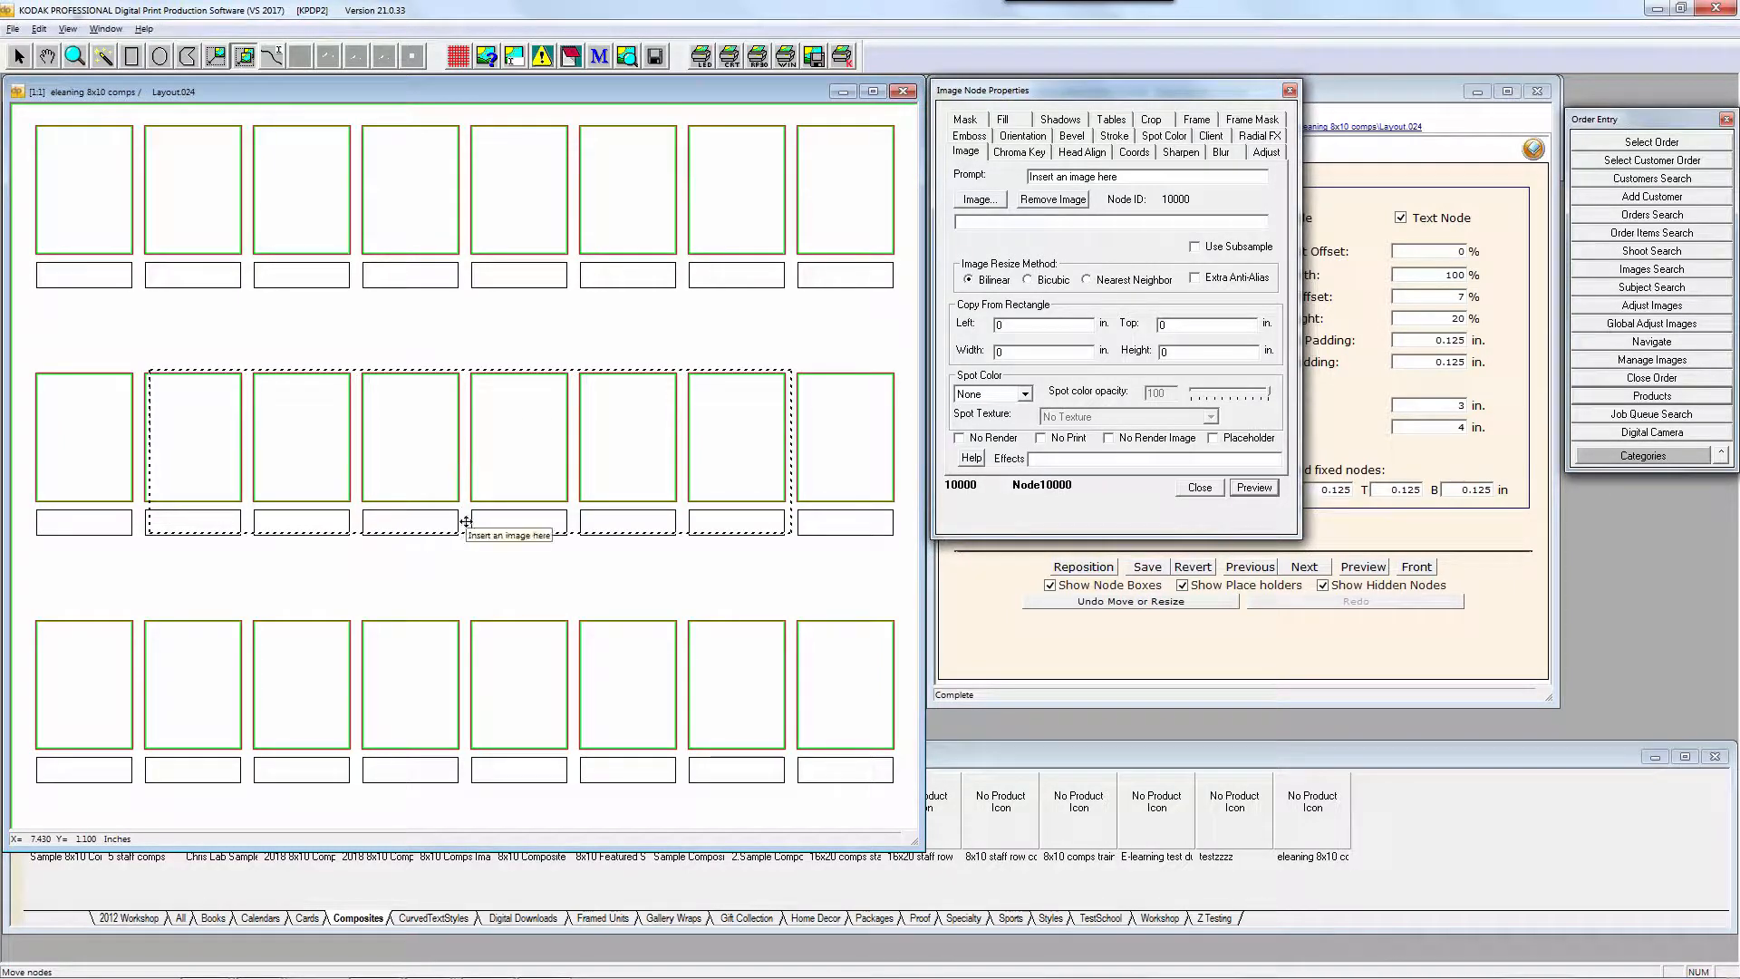
pyautogui.click(1289, 91)
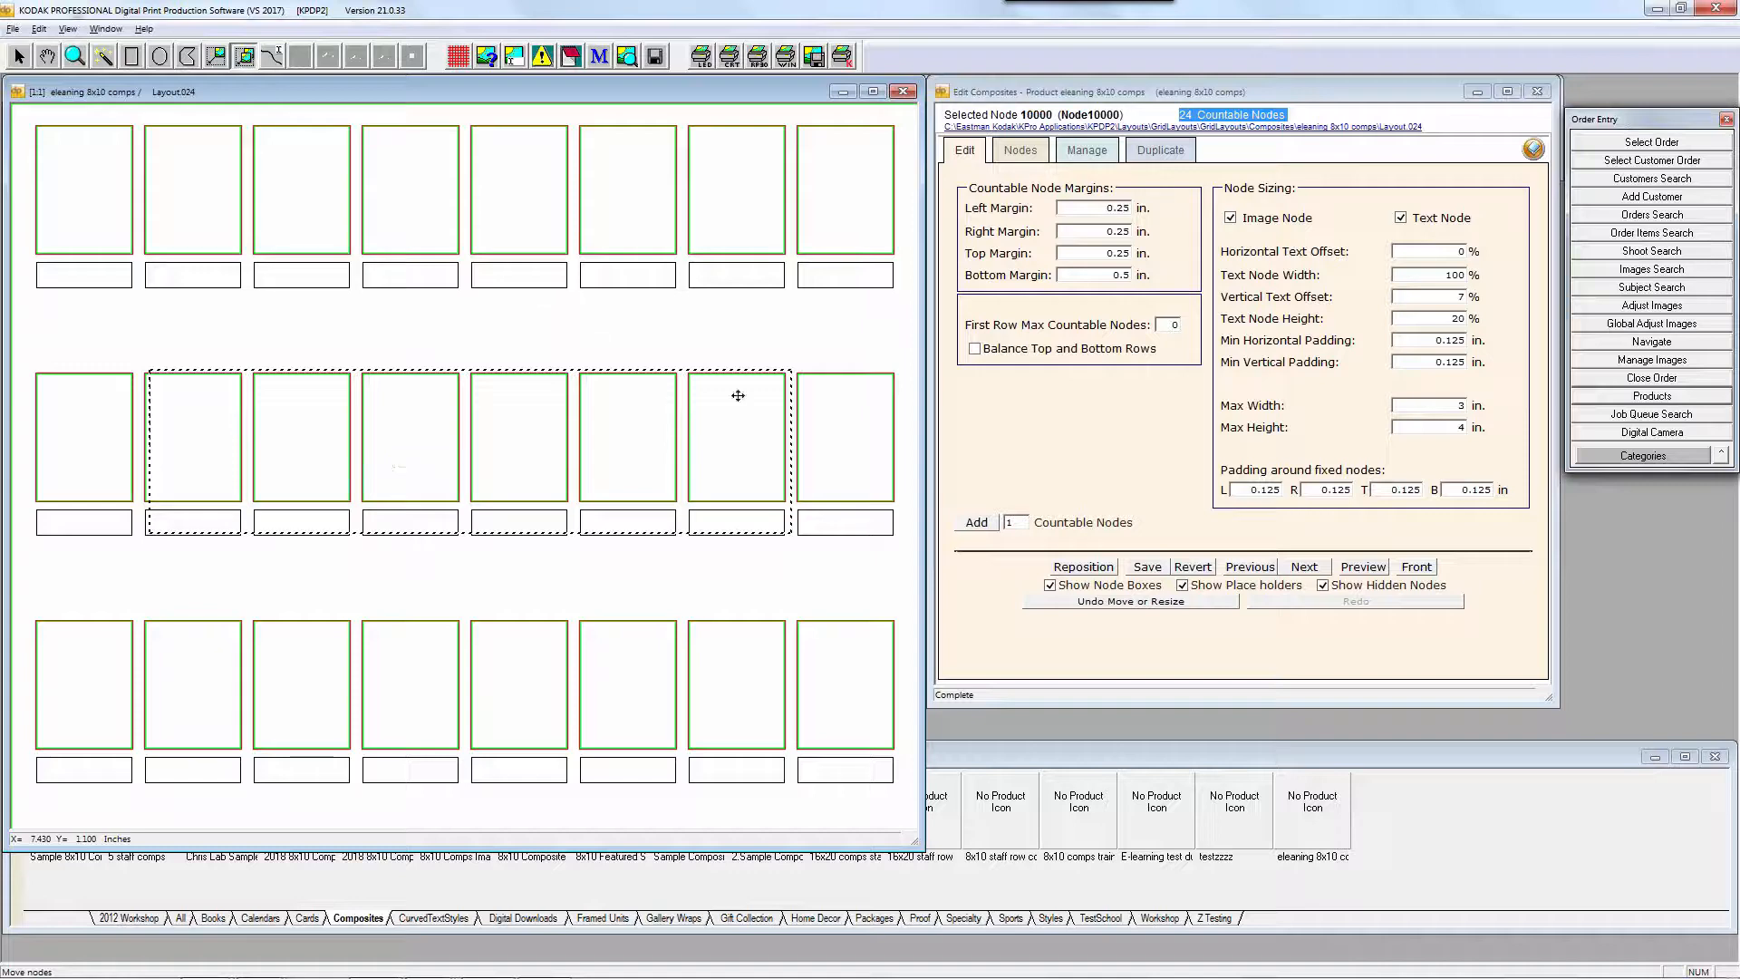
pyautogui.click(1092, 570)
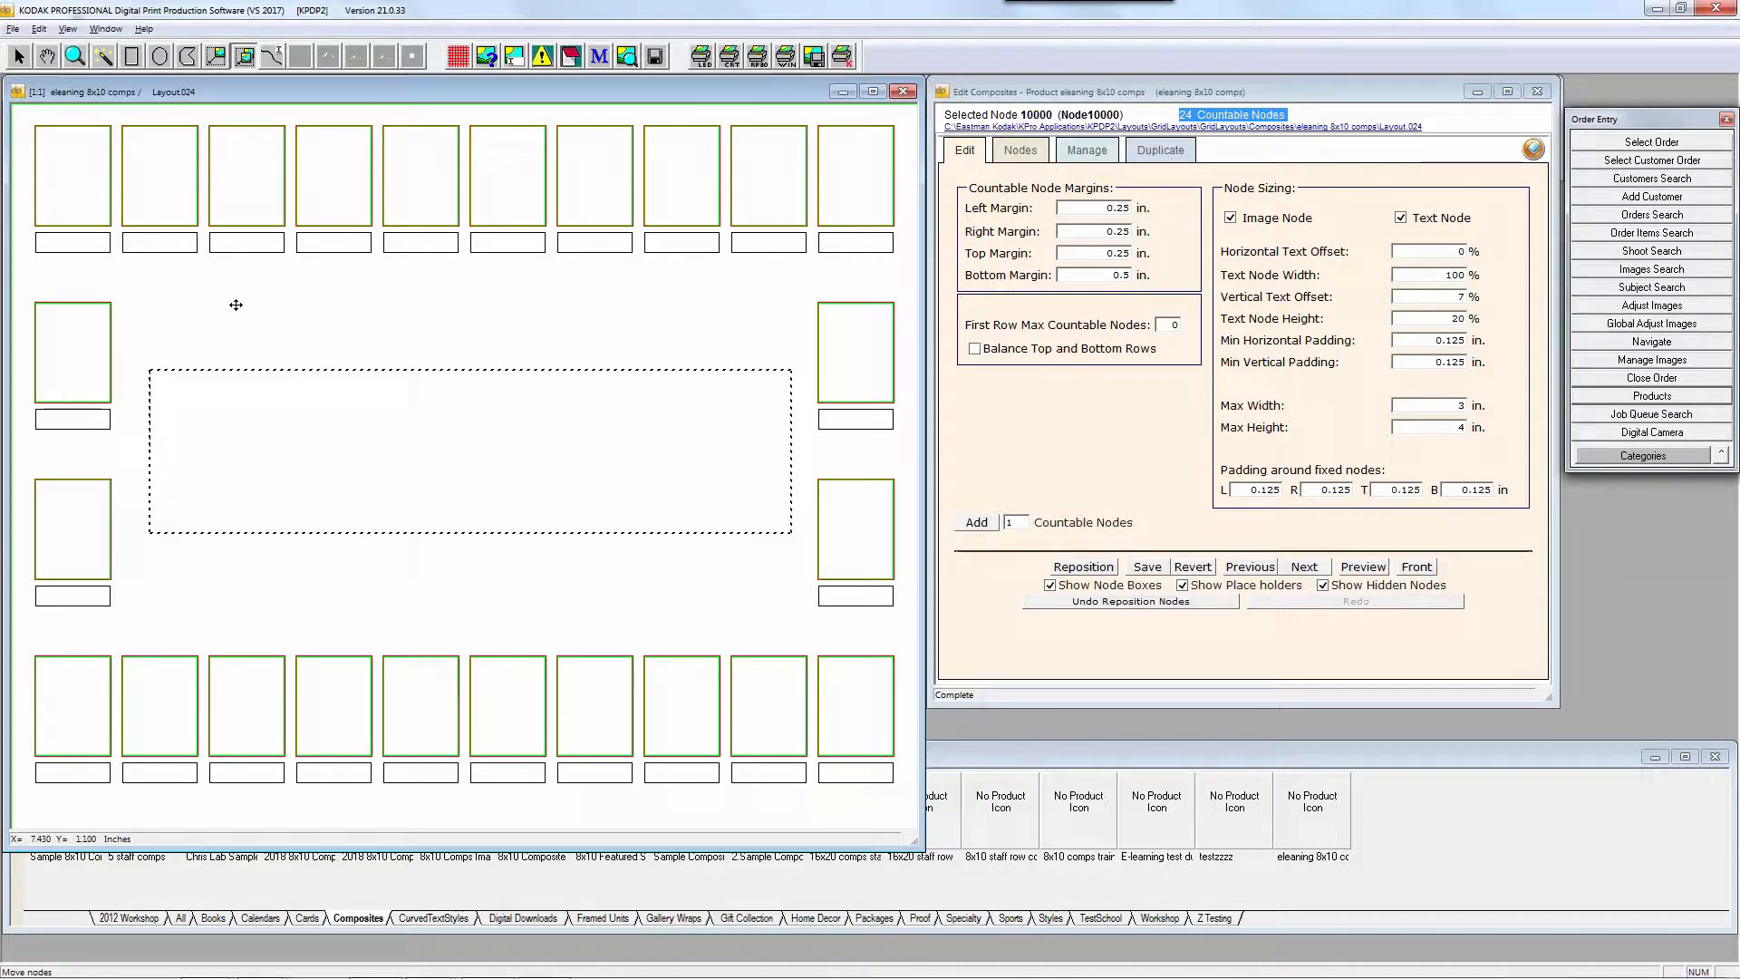
# Shrink the wide node to about 1.2 in high, move it up beneath the top row, and reposition the countable nodes
pyautogui.click(218, 61)
pyautogui.moveTo(392, 372); pyautogui.dragTo(390, 428)
pyautogui.moveTo(376, 456); pyautogui.dragTo(371, 355)
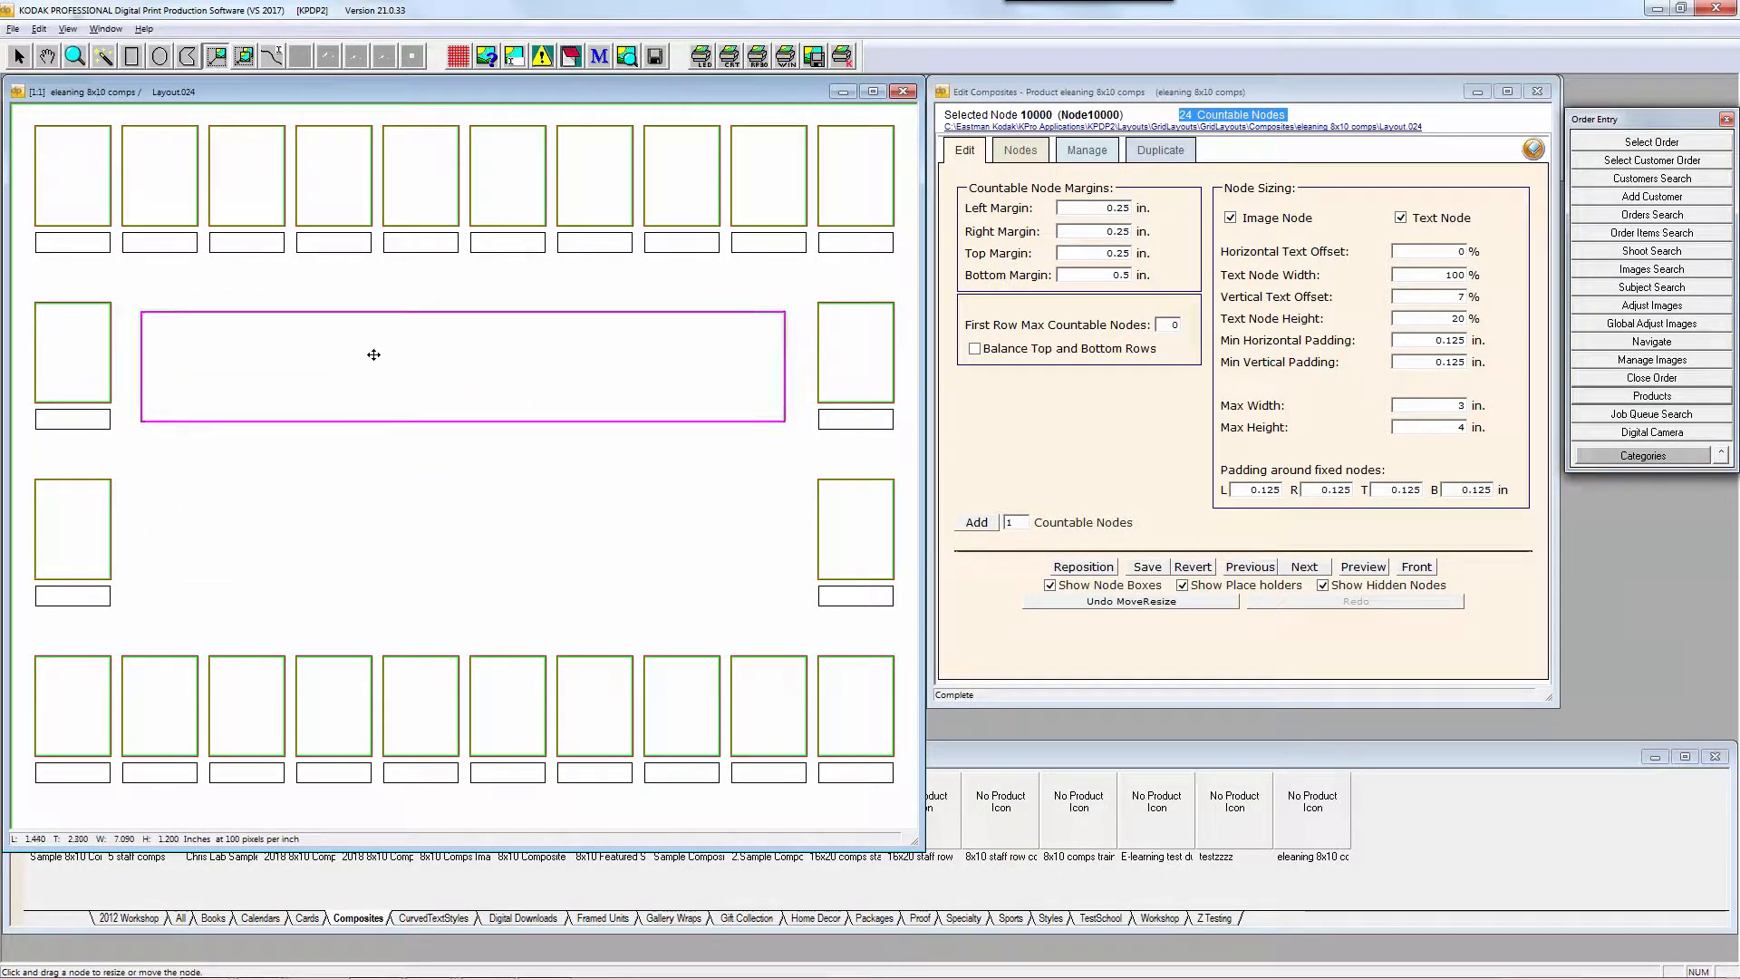
pyautogui.click(1079, 568)
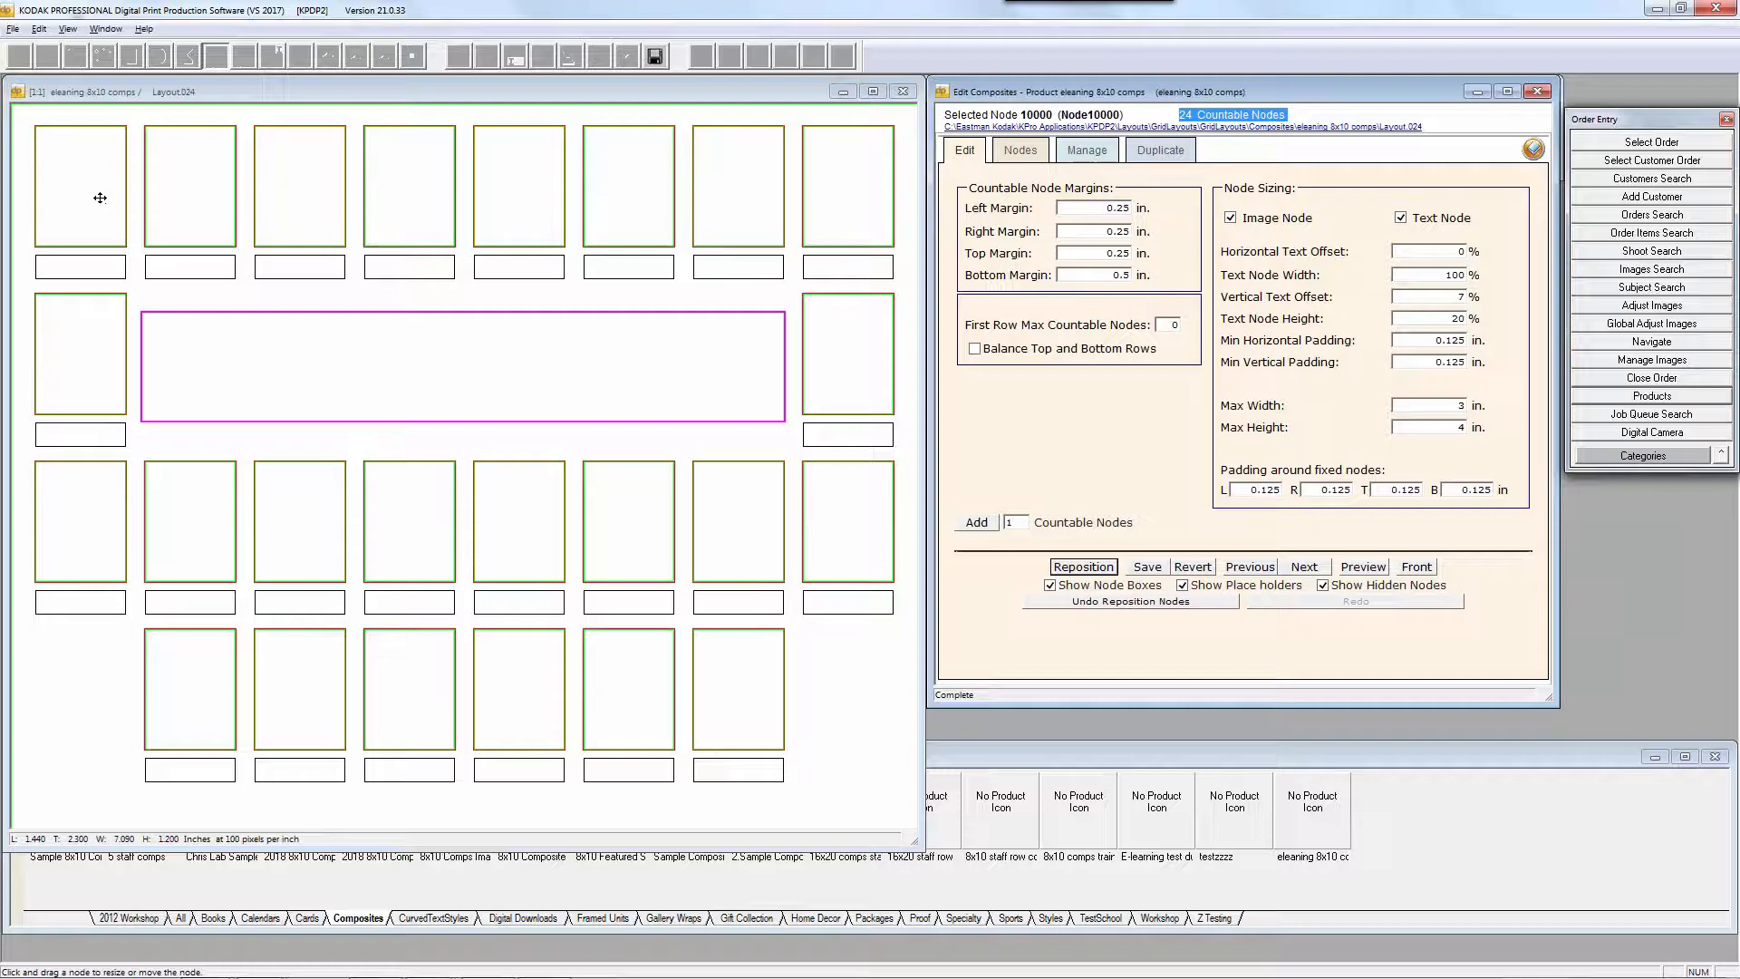
# Activate JPEG disk output for the layout with the Noritsu I queue and a resolution of 300 pixels per inch
pyautogui.click(57, 95)
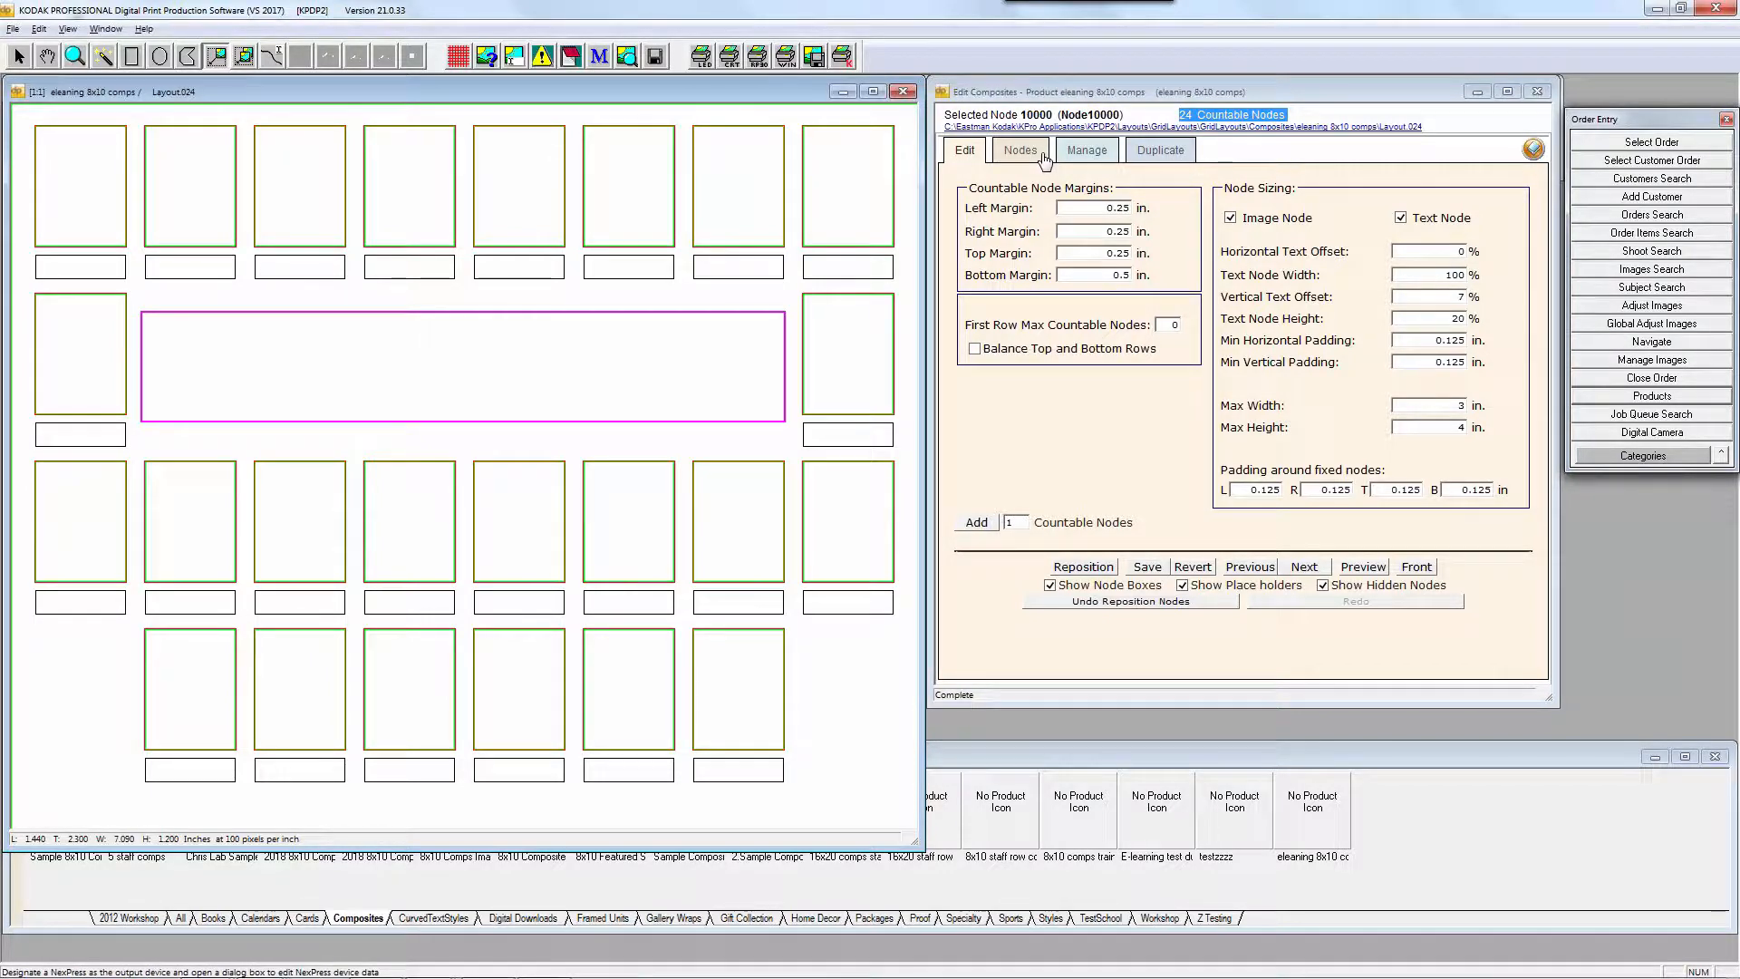
pyautogui.click(813, 58)
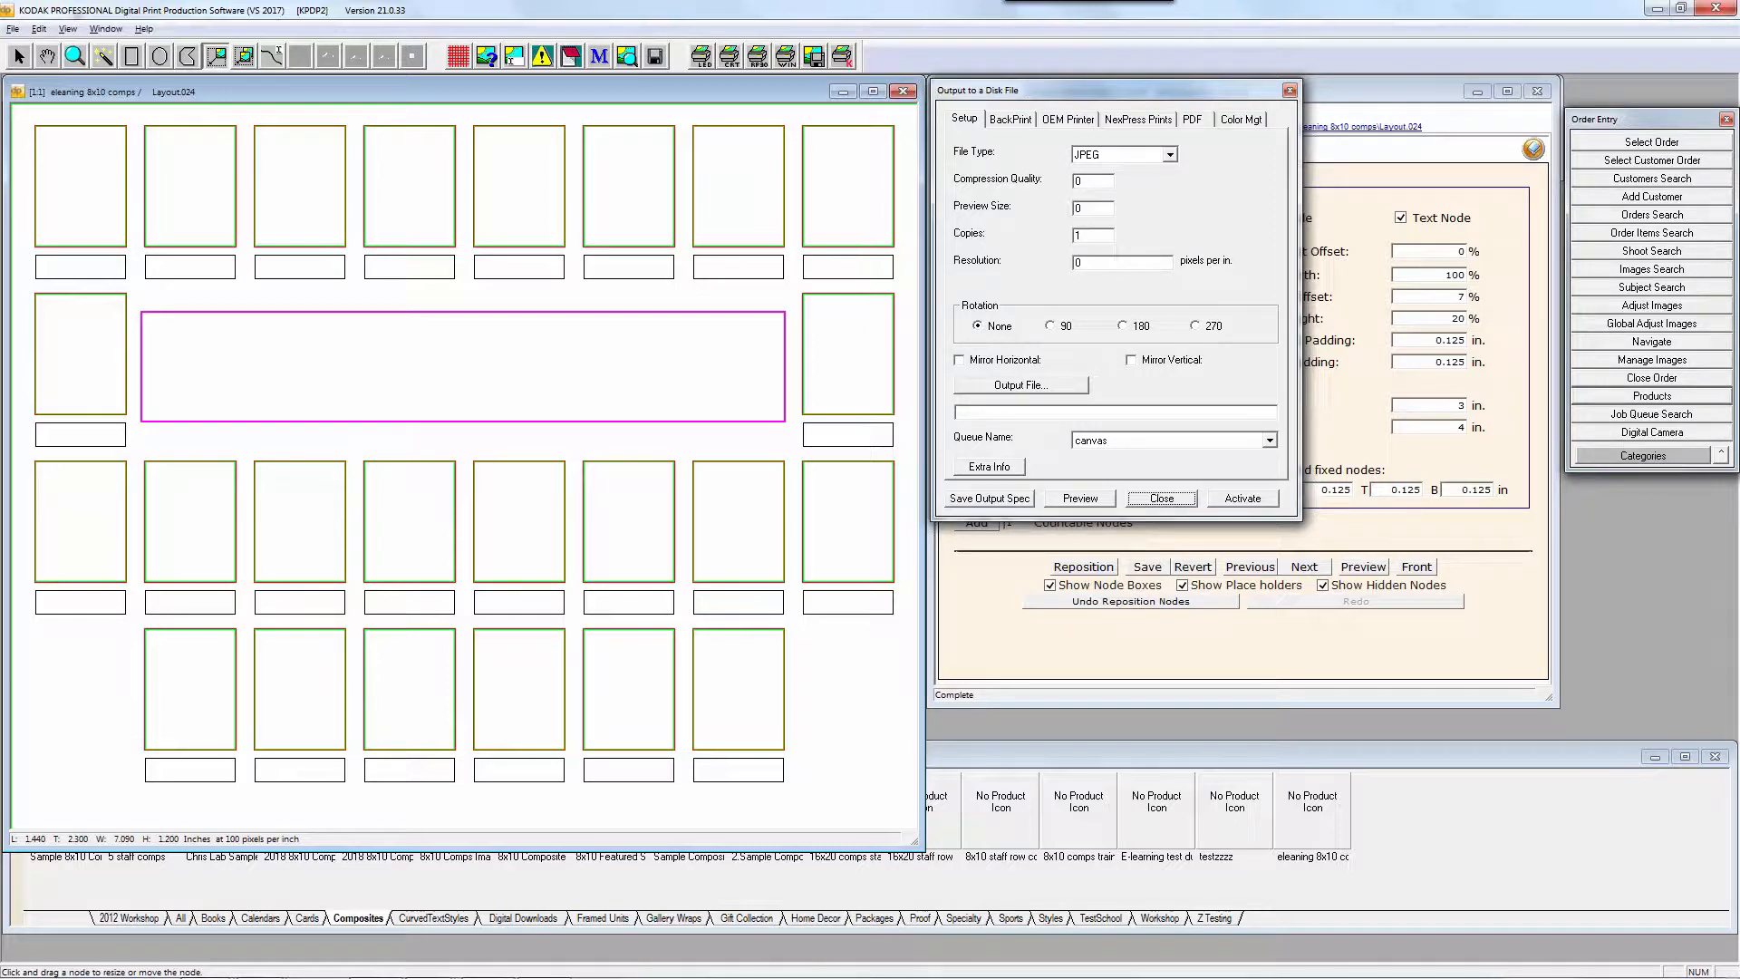
pyautogui.click(1268, 439)
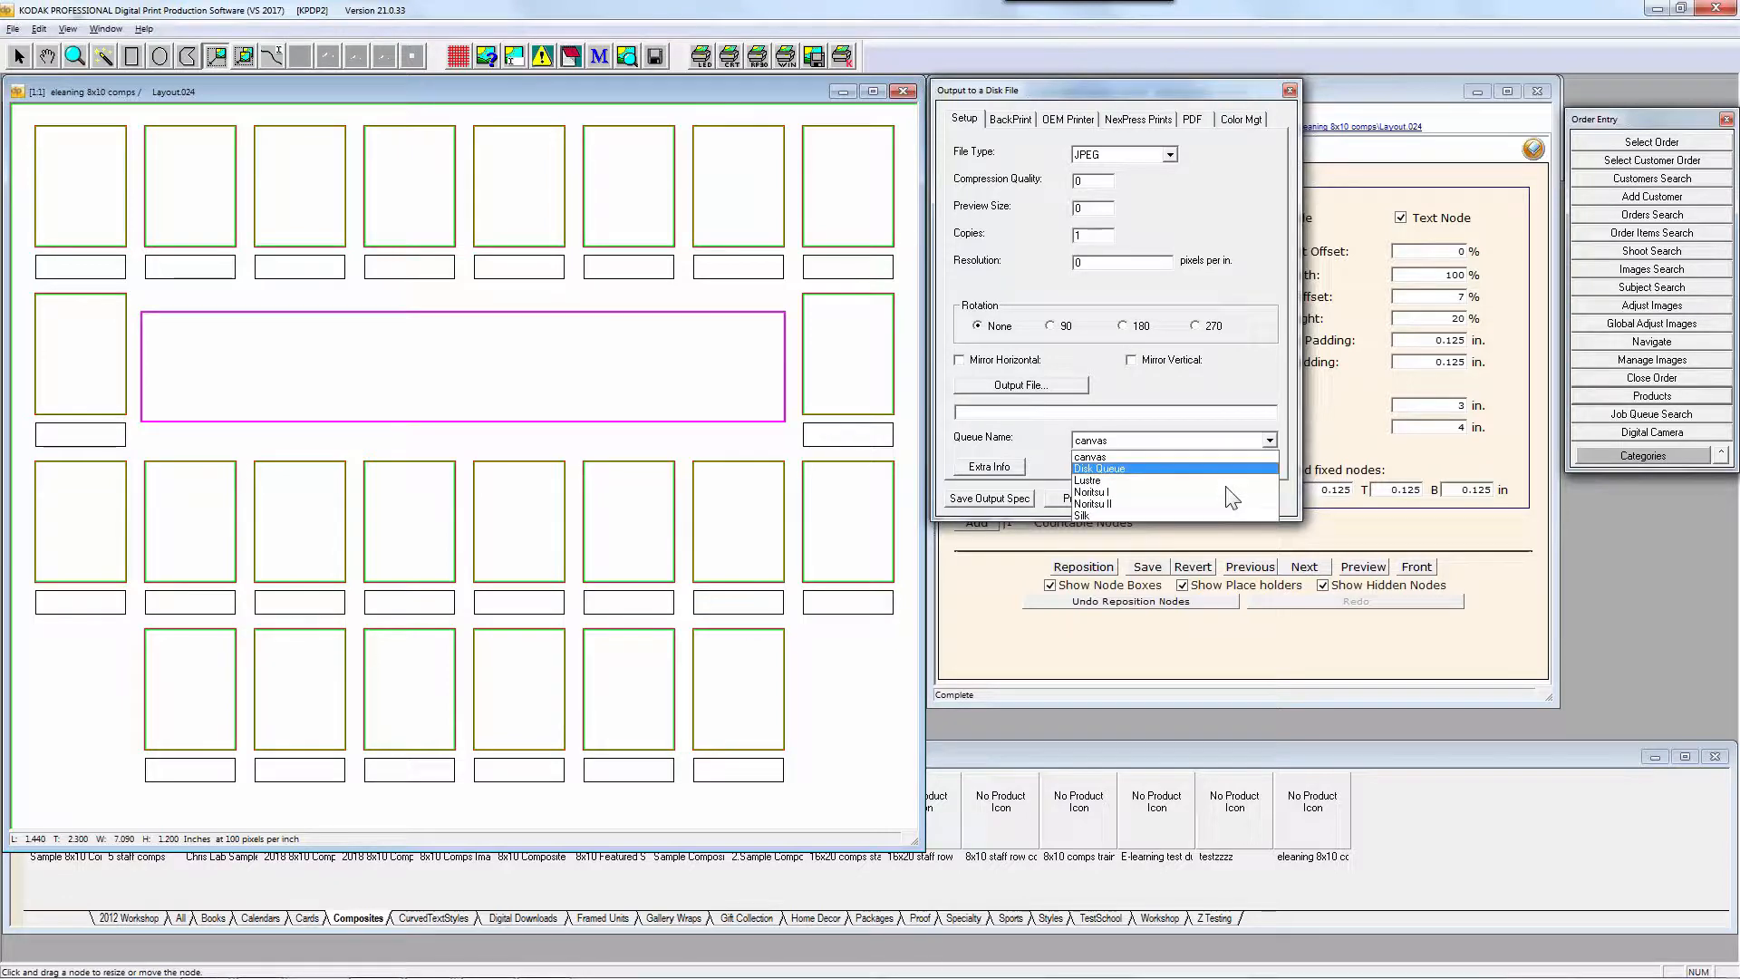
pyautogui.click(1230, 492)
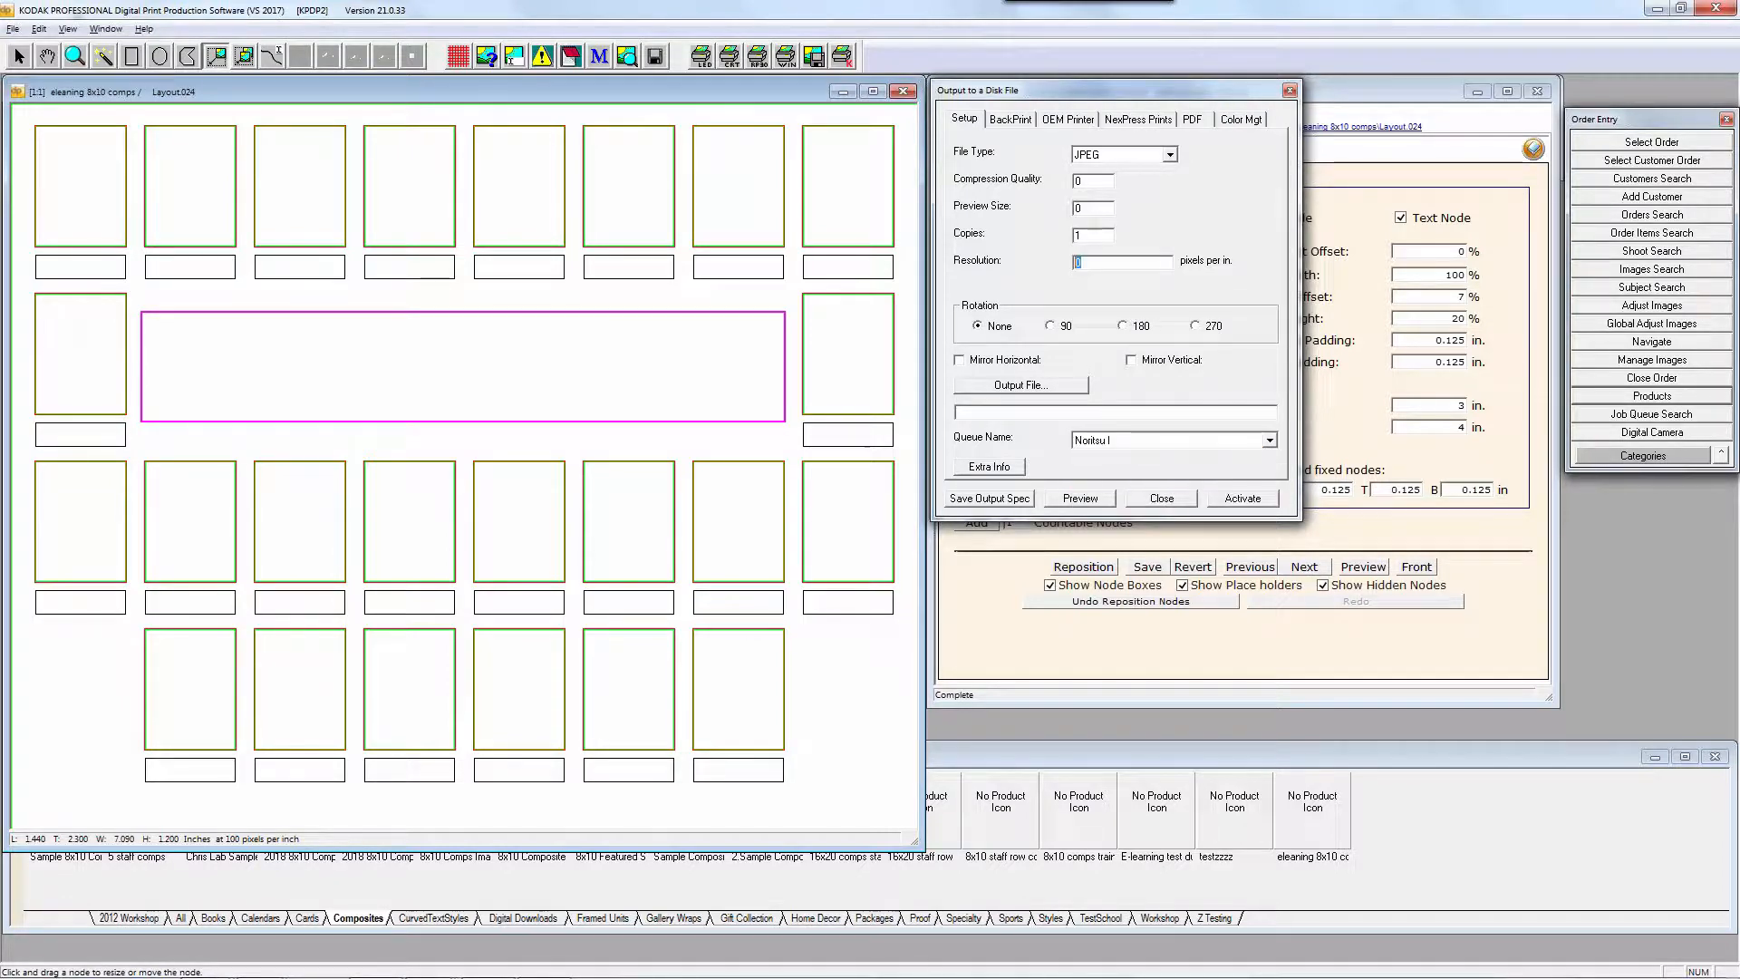
pyautogui.click(1241, 499)
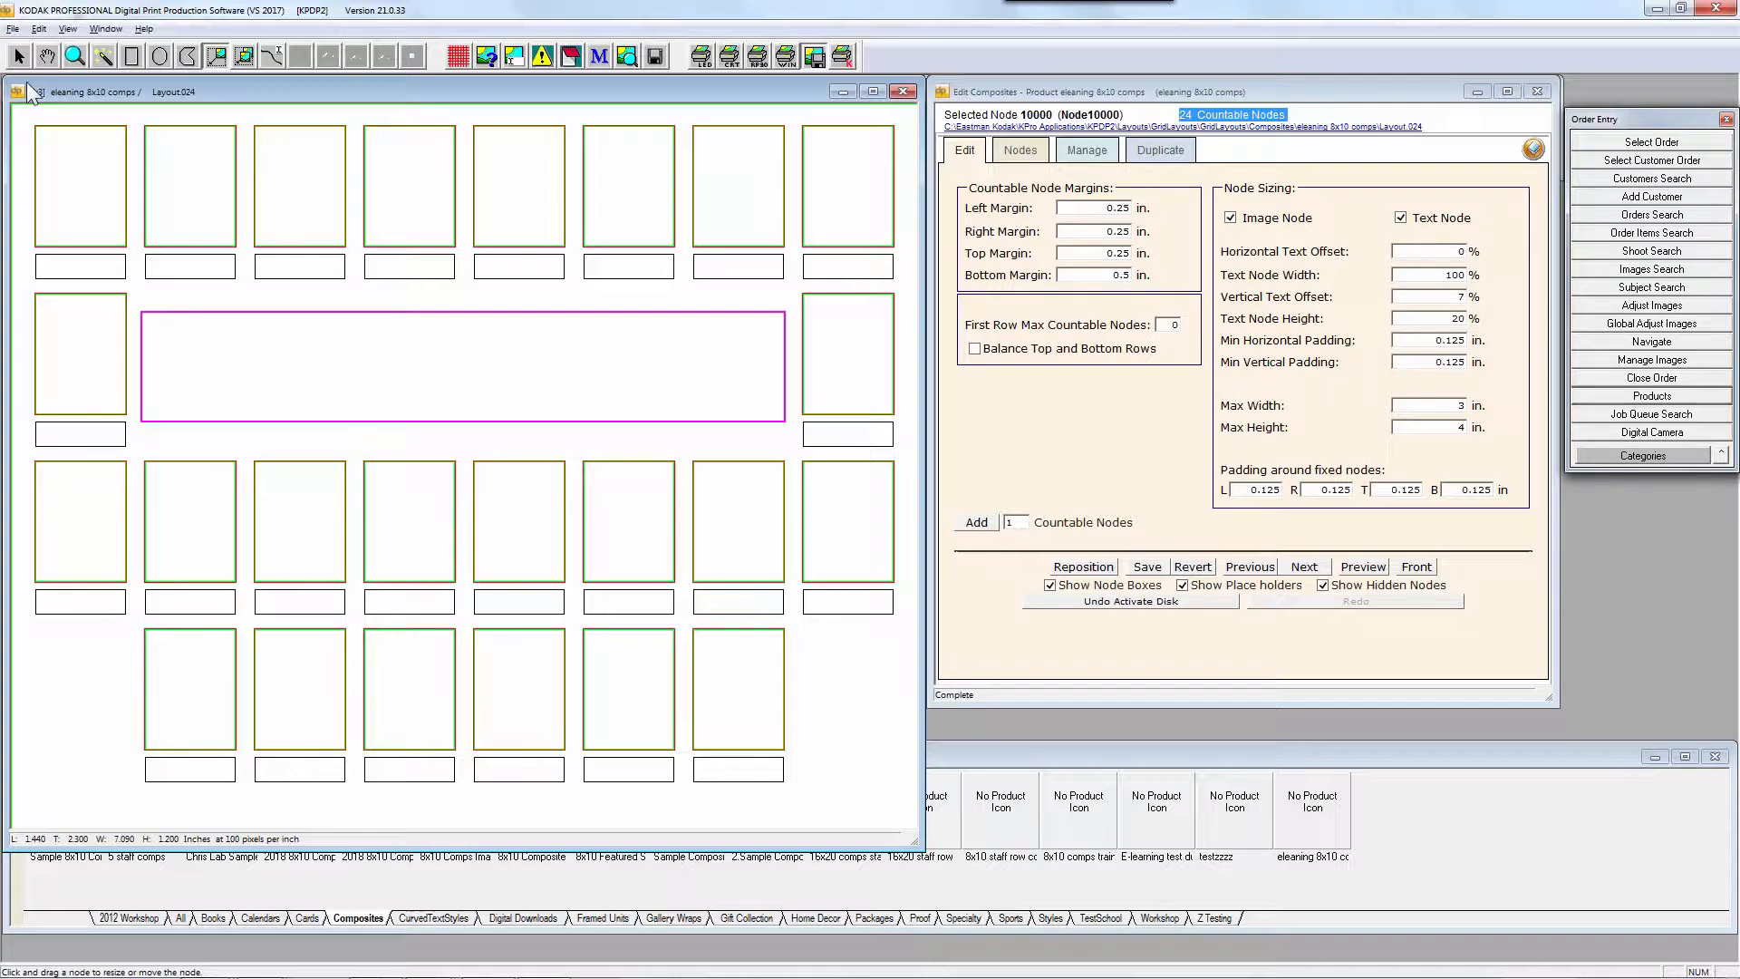
# Set the bottom margin of the countable nodes to .25 in
pyautogui.click(64, 180)
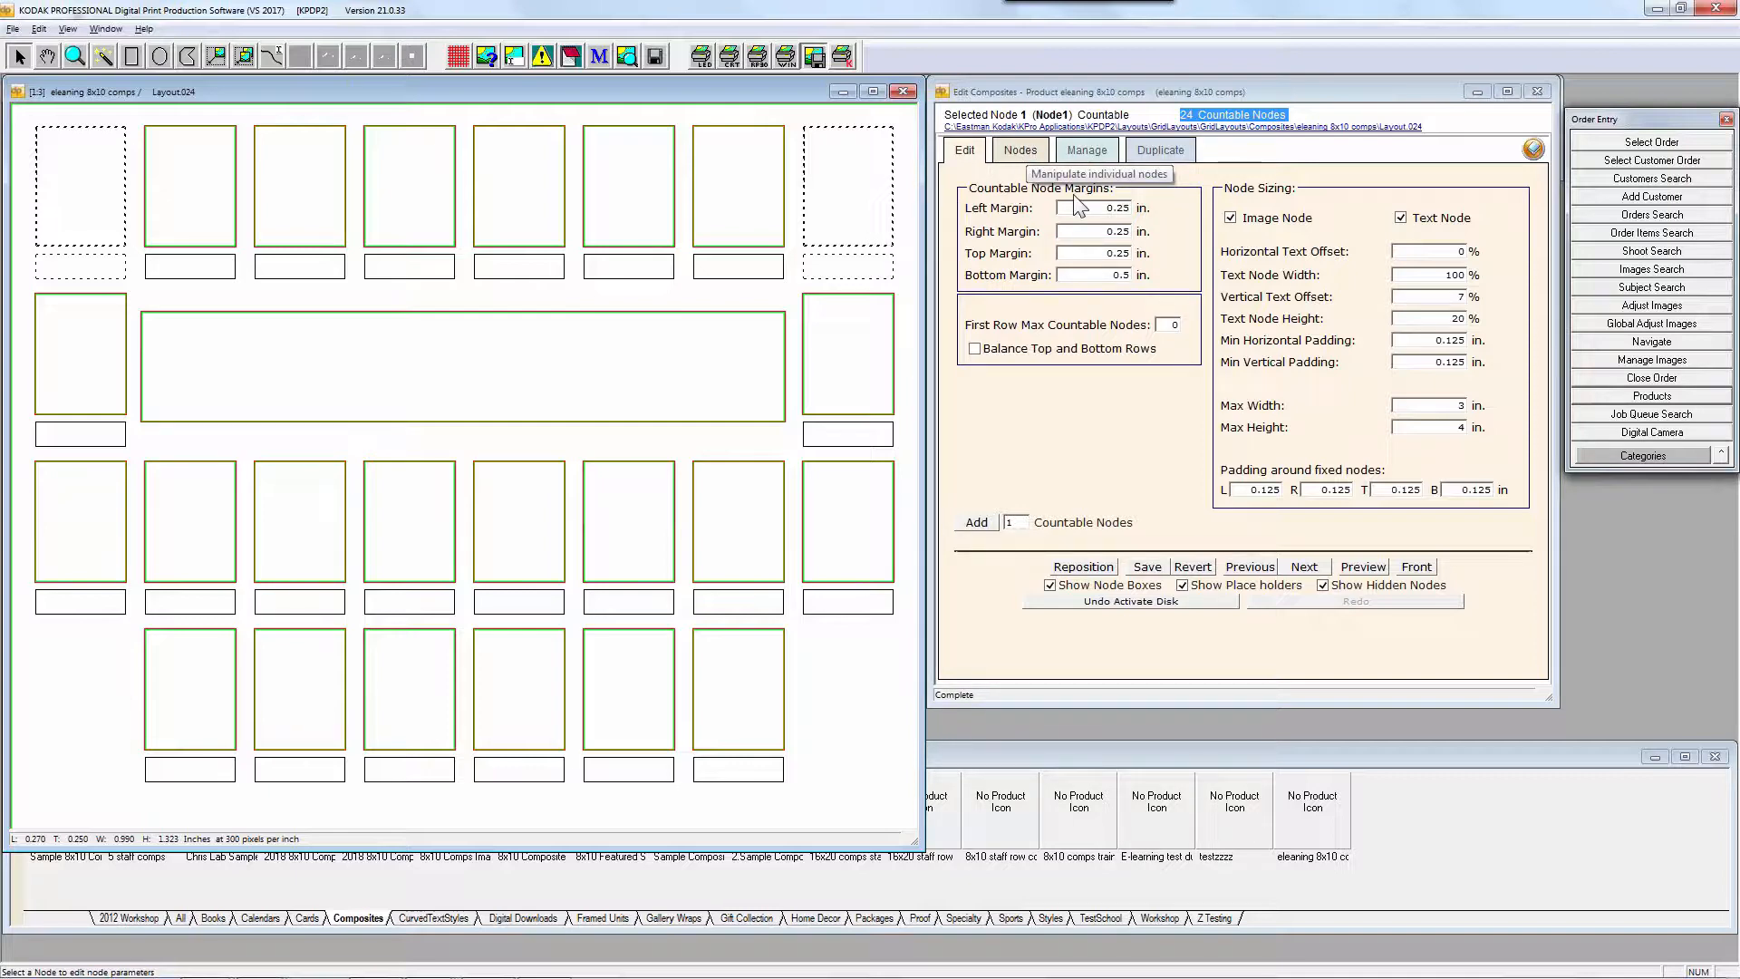
pyautogui.doubleClick(1126, 276)
pyautogui.write('.')
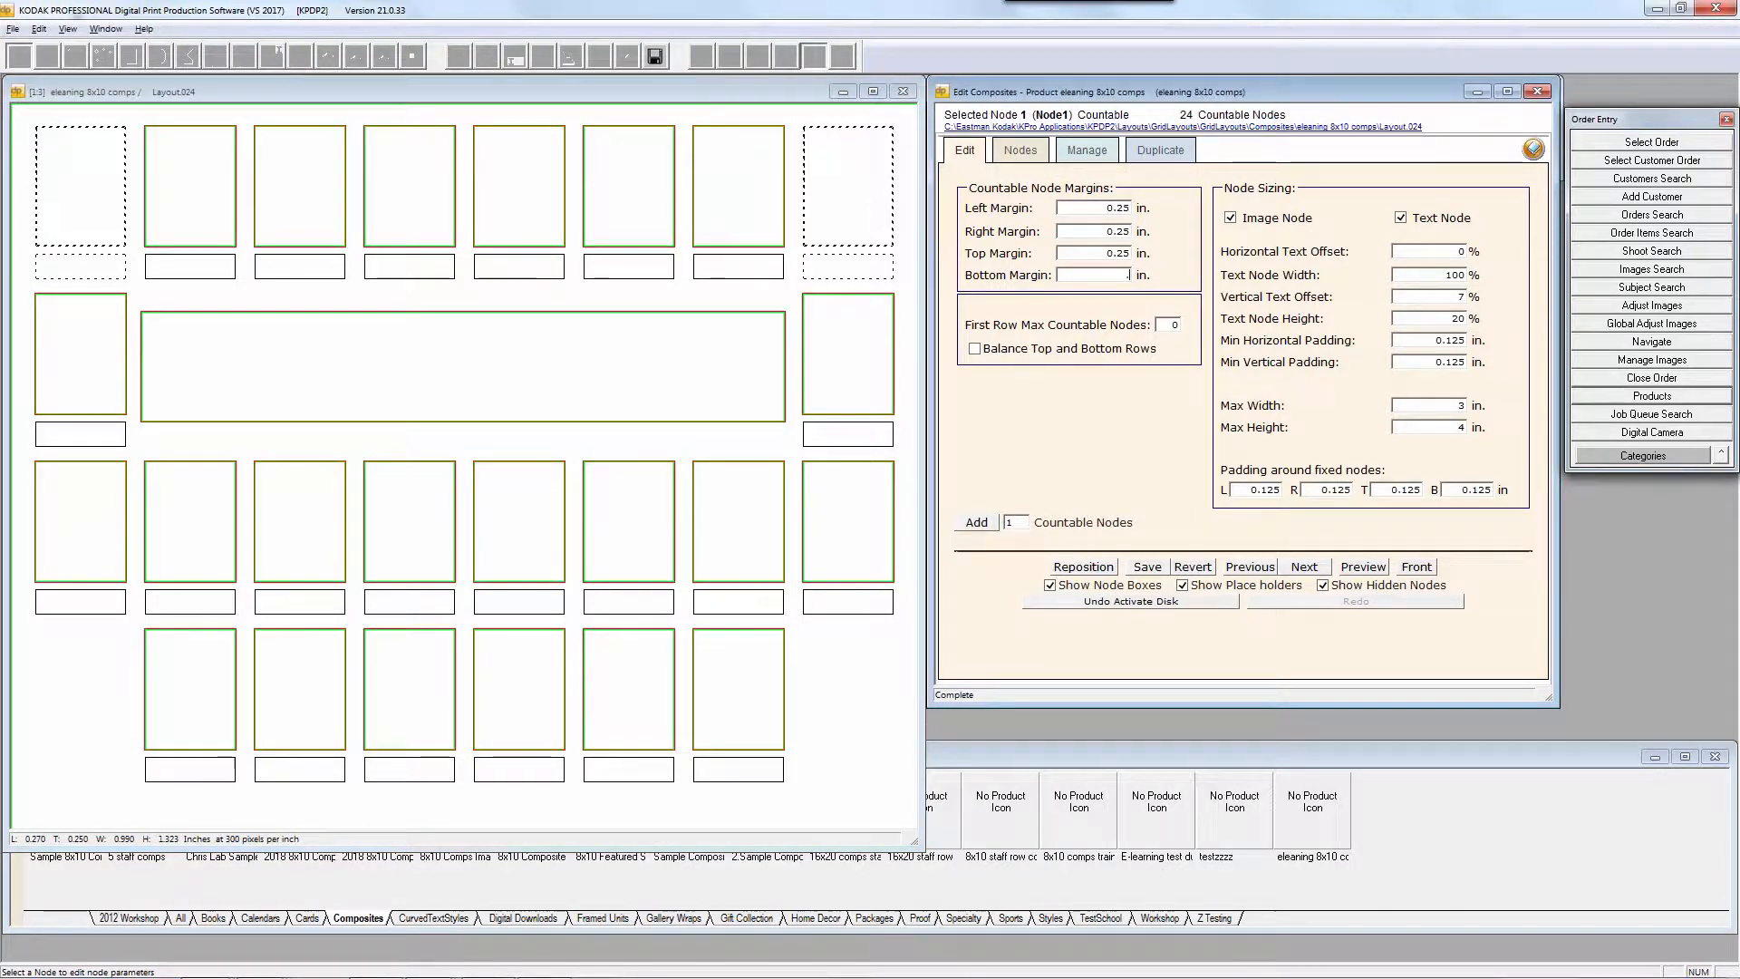
pyautogui.write('25')
# Set the minimum horizontal and vertical padding to 0.0162 in and reposition the countable nodes
pyautogui.doubleClick(1461, 252)
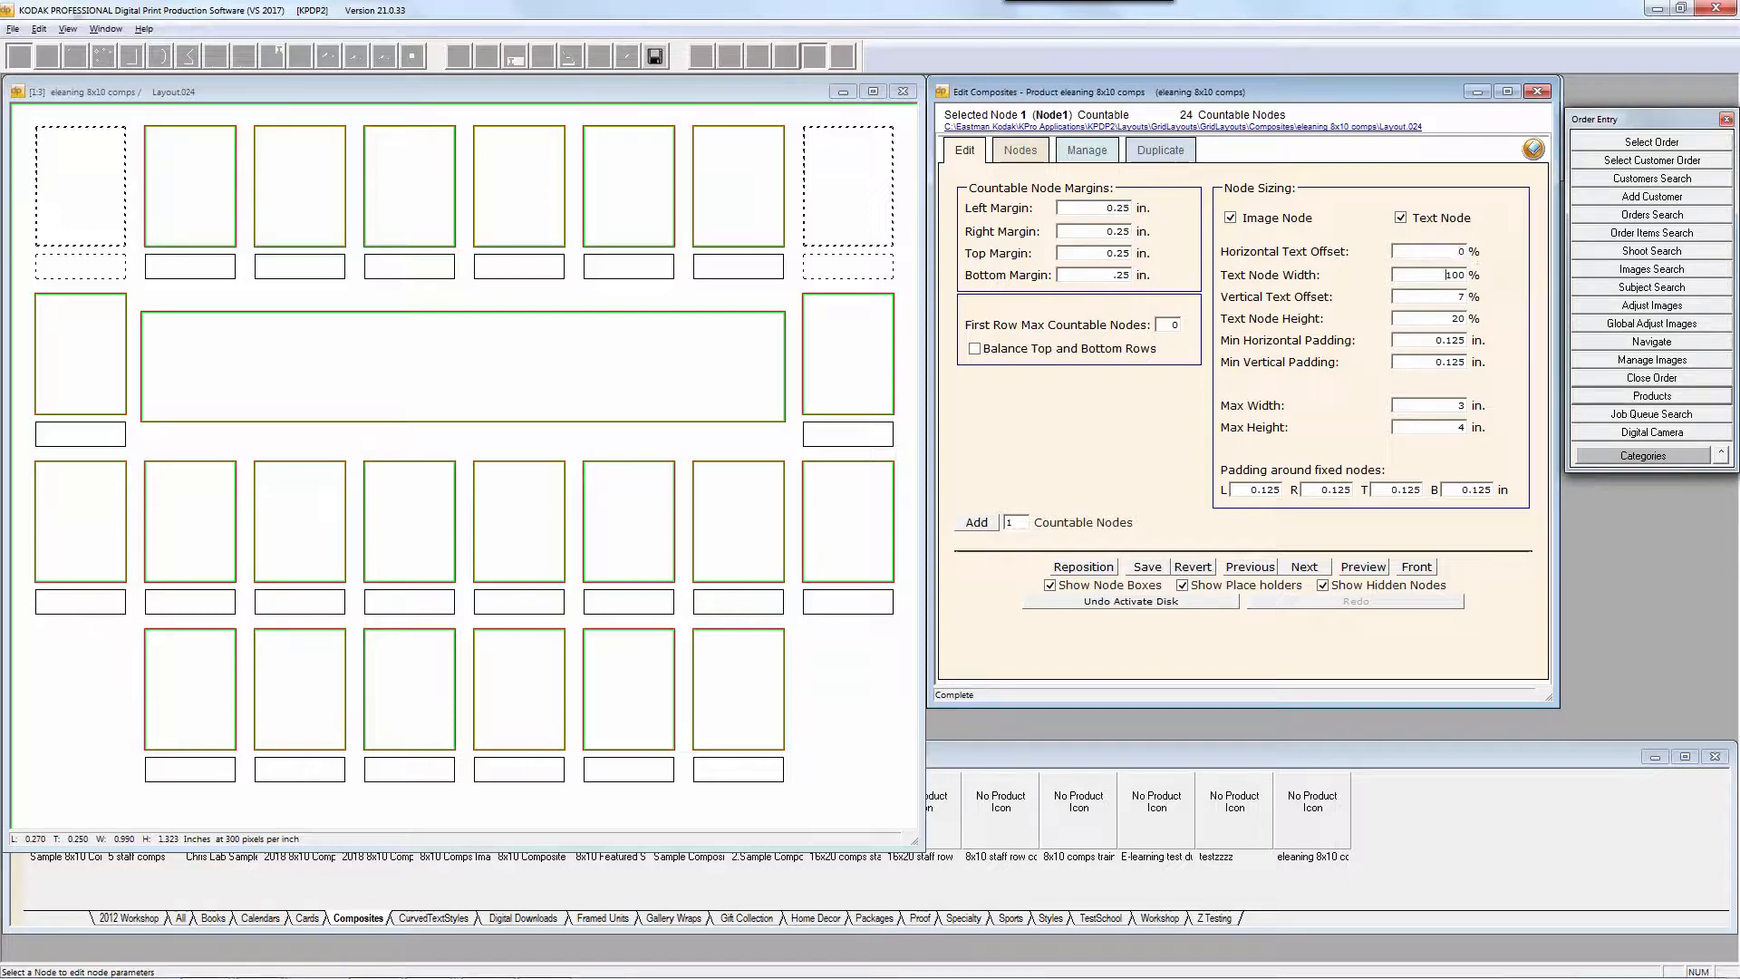
pyautogui.doubleClick(1455, 275)
pyautogui.doubleClick(1451, 341)
pyautogui.write('0.0162')
pyautogui.moveTo(1444, 361); pyautogui.dragTo(1471, 362)
pyautogui.write('0162')
pyautogui.click(1086, 568)
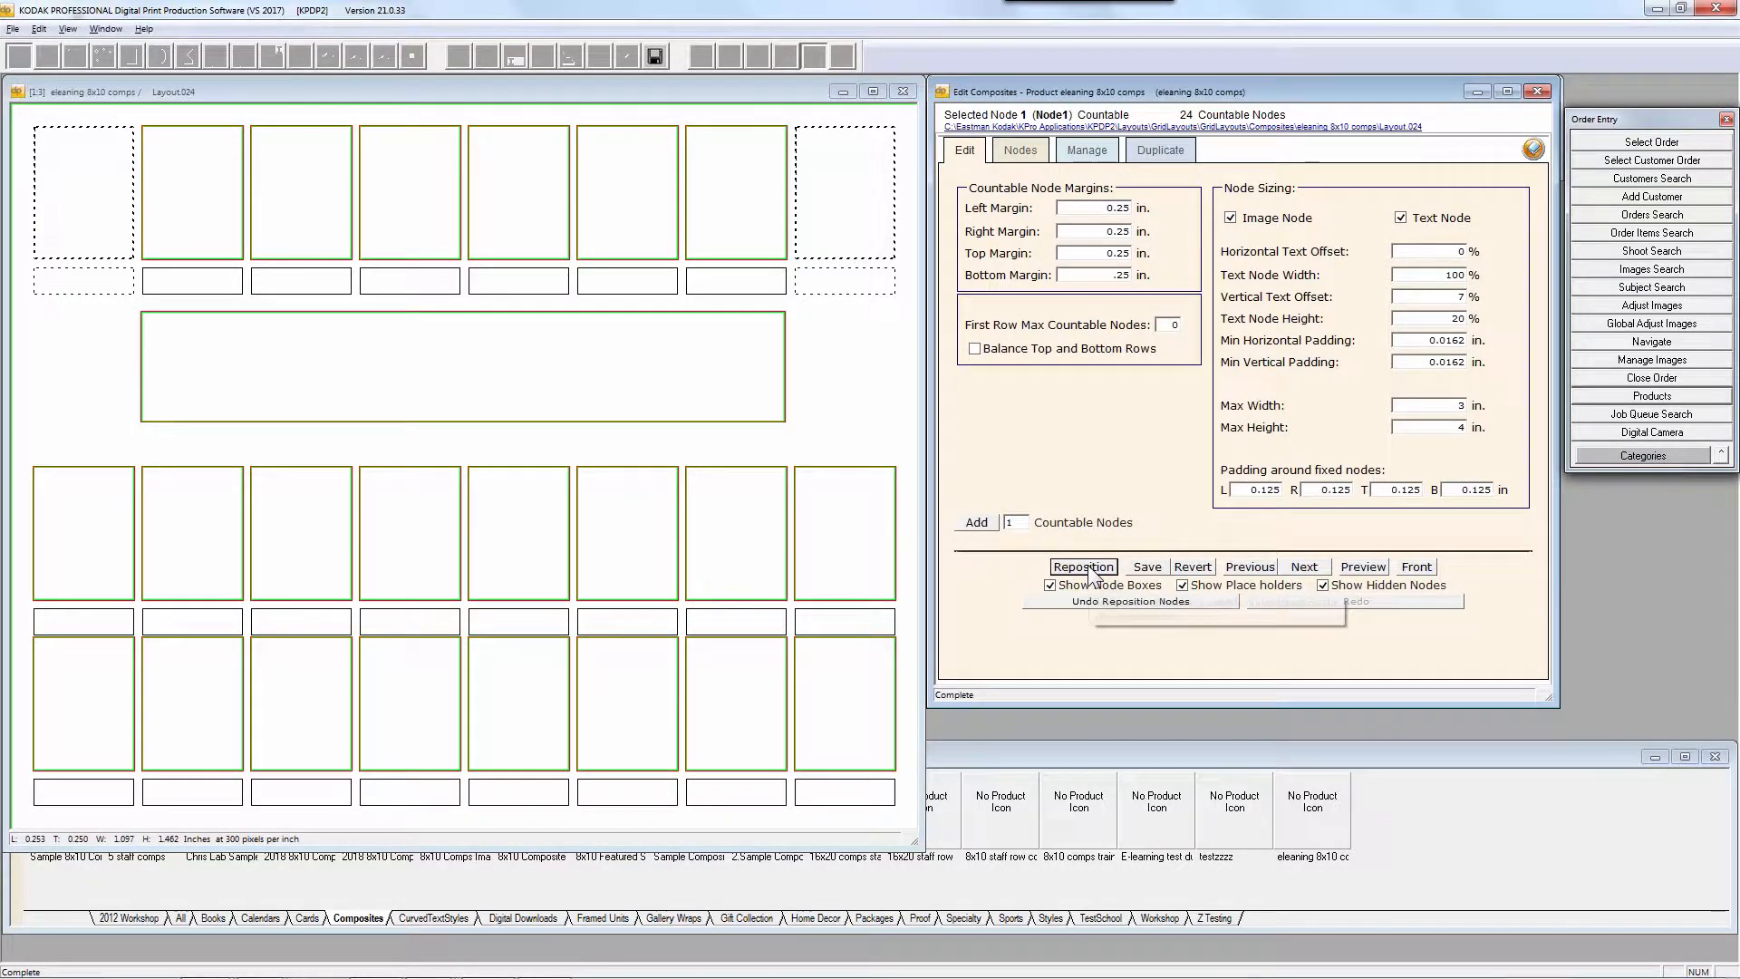
# Resize the wide node to about 6.27 by 1.38 in, place it about 1.80 in across and 2.31 in down, and reposition the countable nodes
pyautogui.click(577, 399)
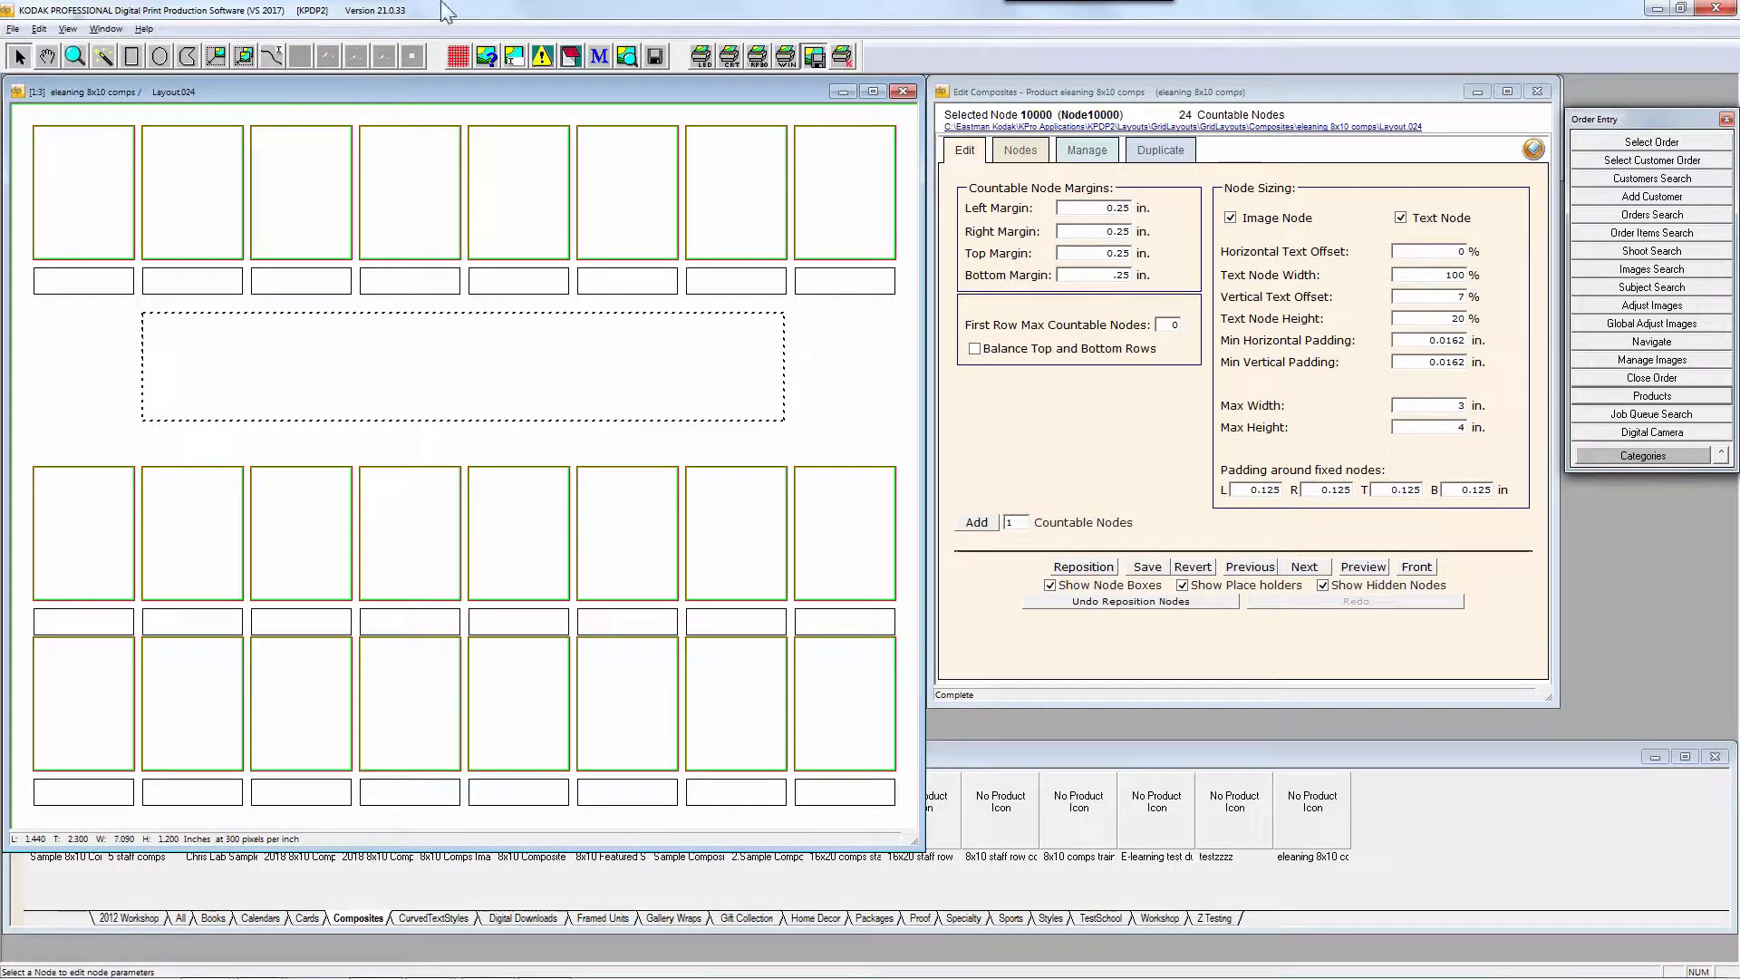
pyautogui.click(215, 60)
pyautogui.moveTo(727, 372); pyautogui.dragTo(710, 373)
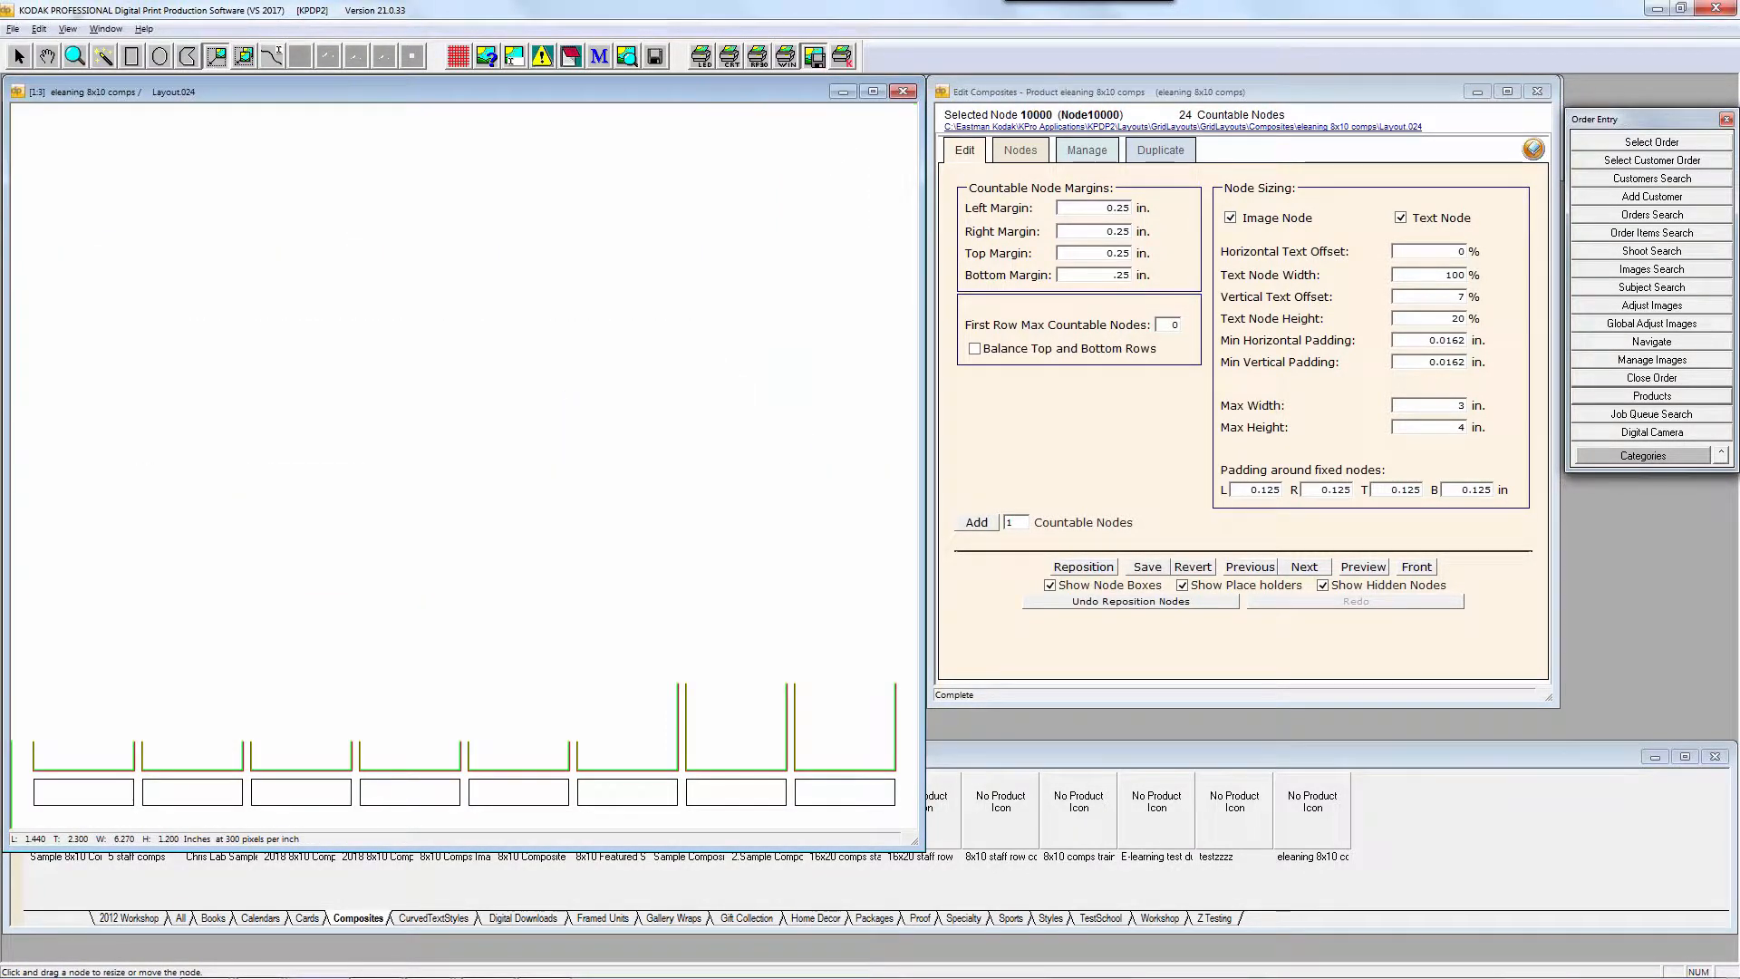
pyautogui.moveTo(459, 376); pyautogui.dragTo(486, 380)
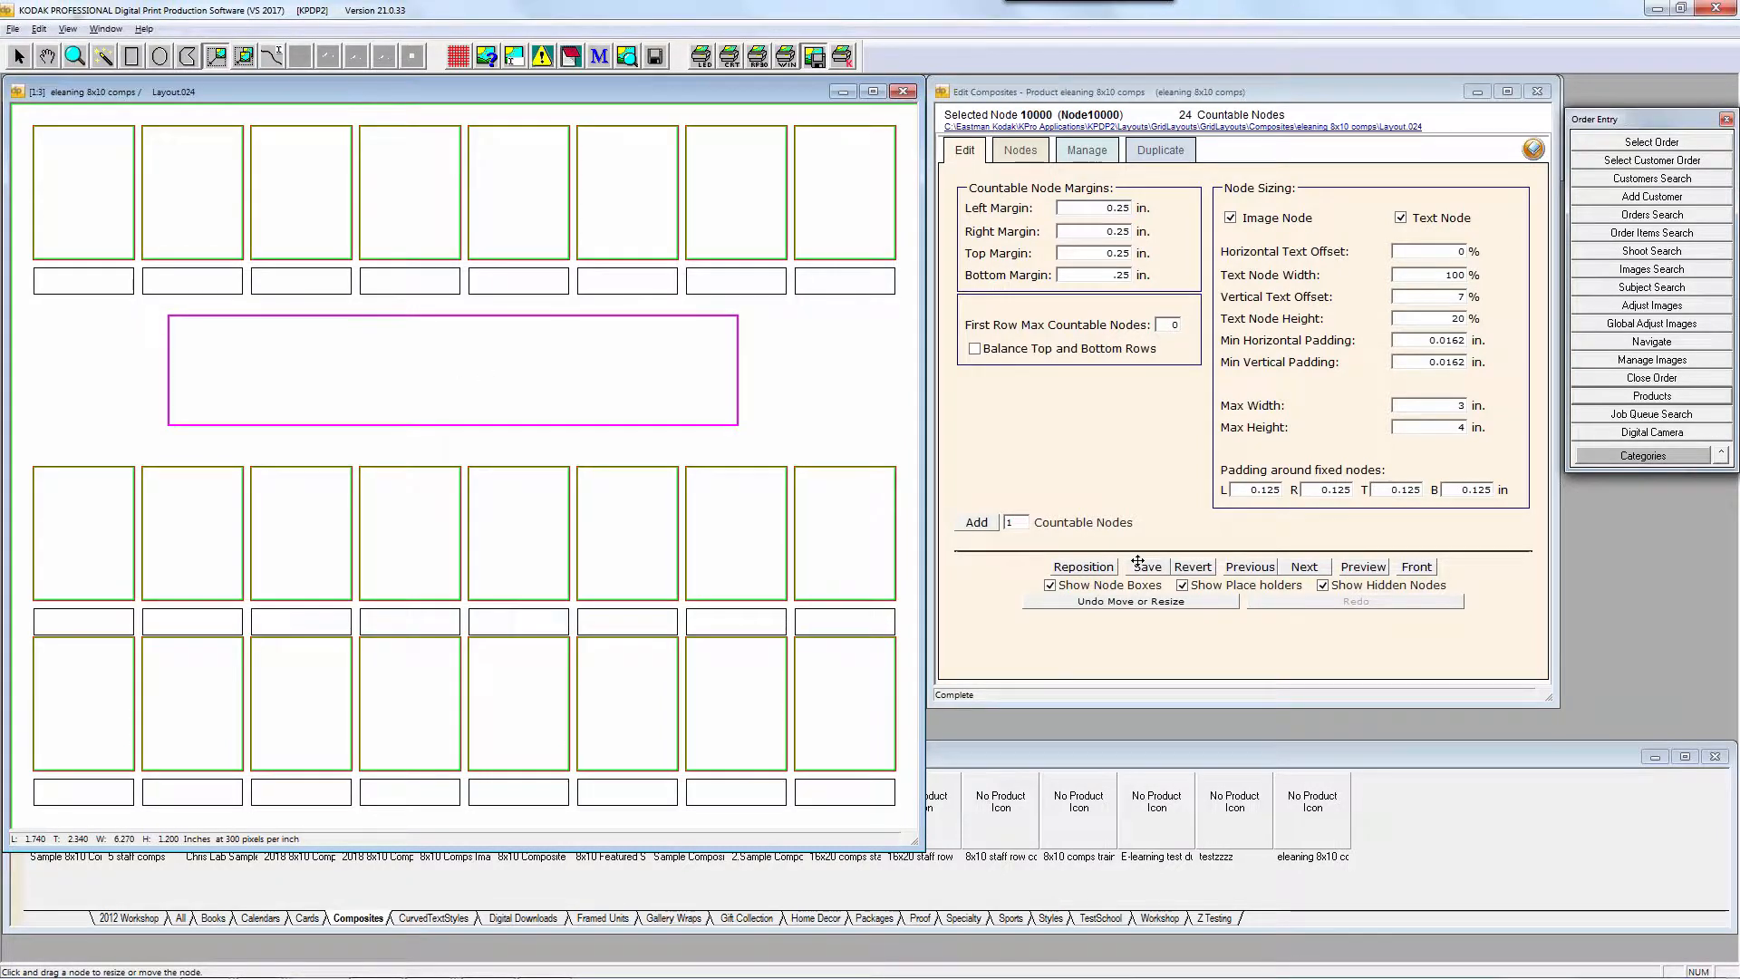
pyautogui.click(1096, 569)
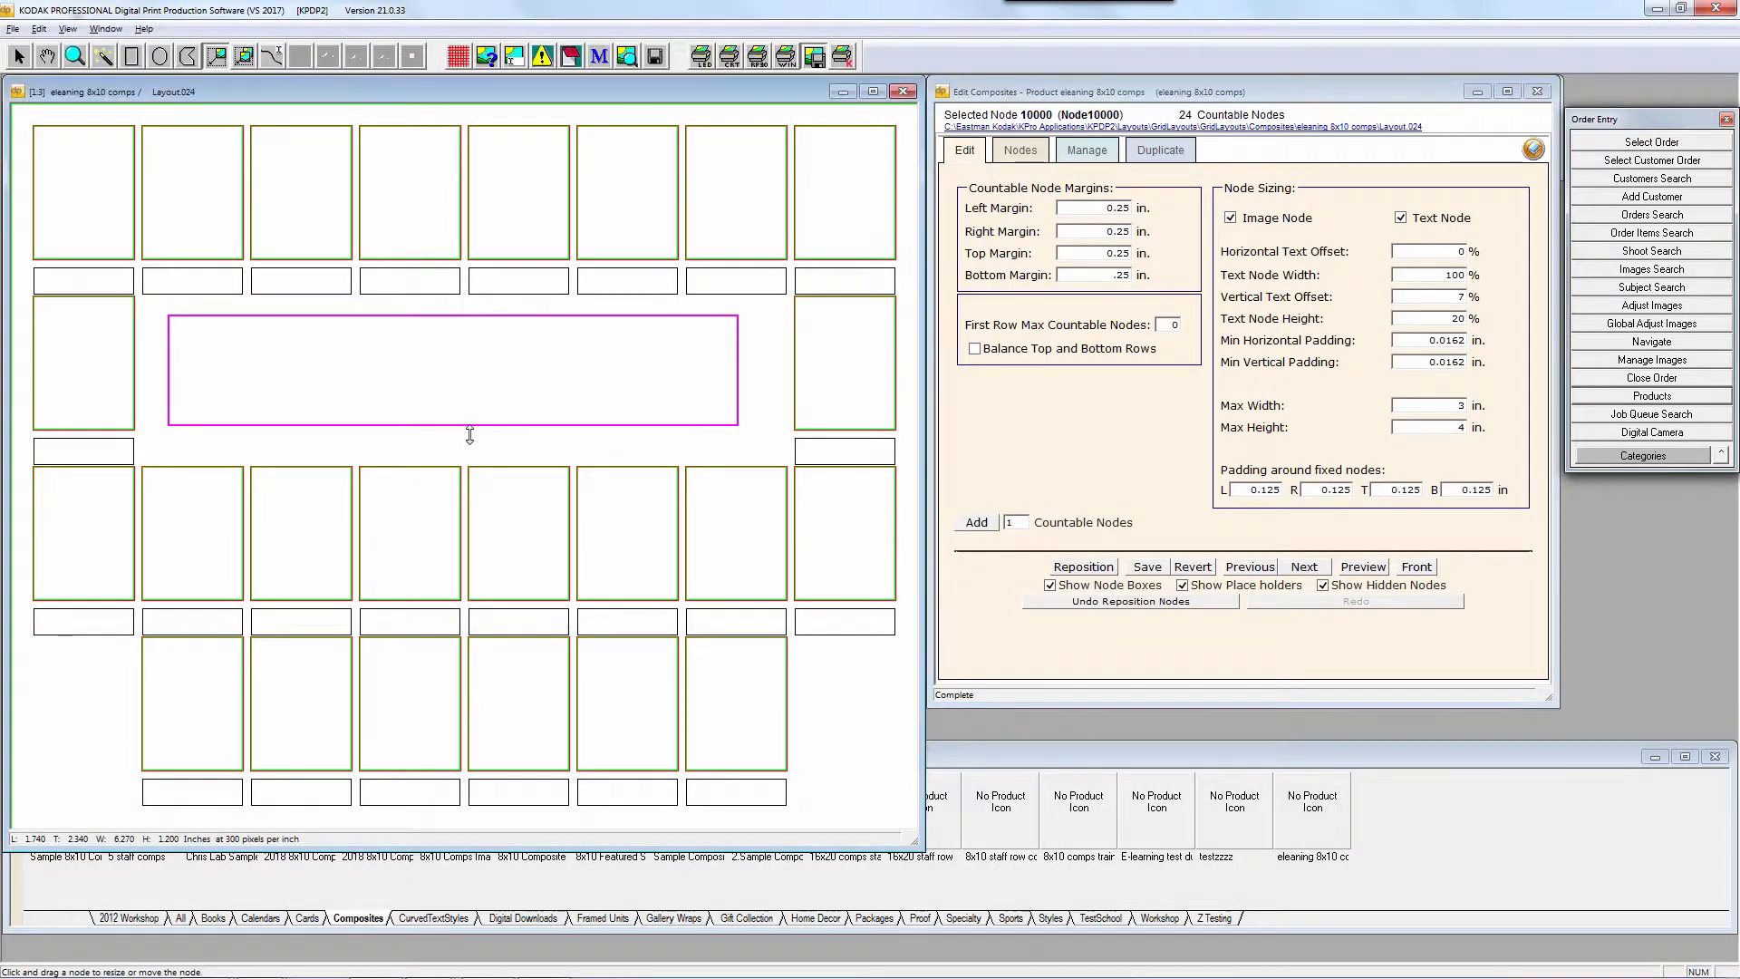
pyautogui.moveTo(469, 425); pyautogui.dragTo(510, 405)
pyautogui.click(1102, 569)
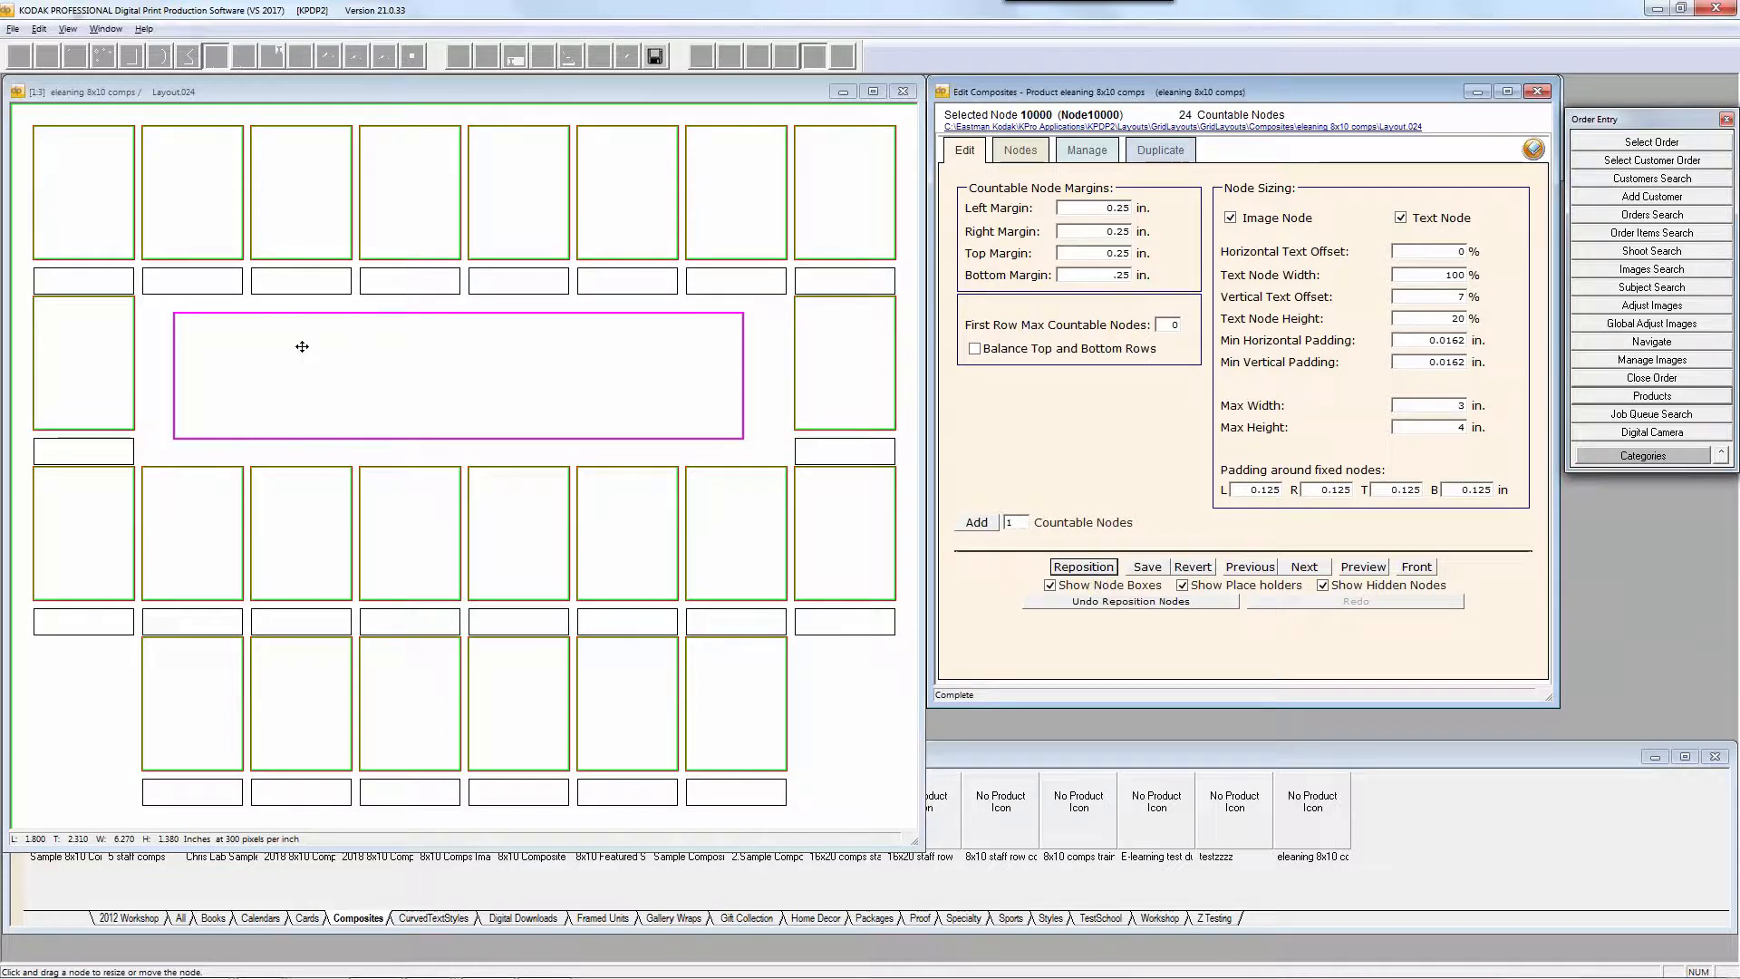
# Replace the two corner positions of the top row with placeholder nodes
pyautogui.click(69, 90)
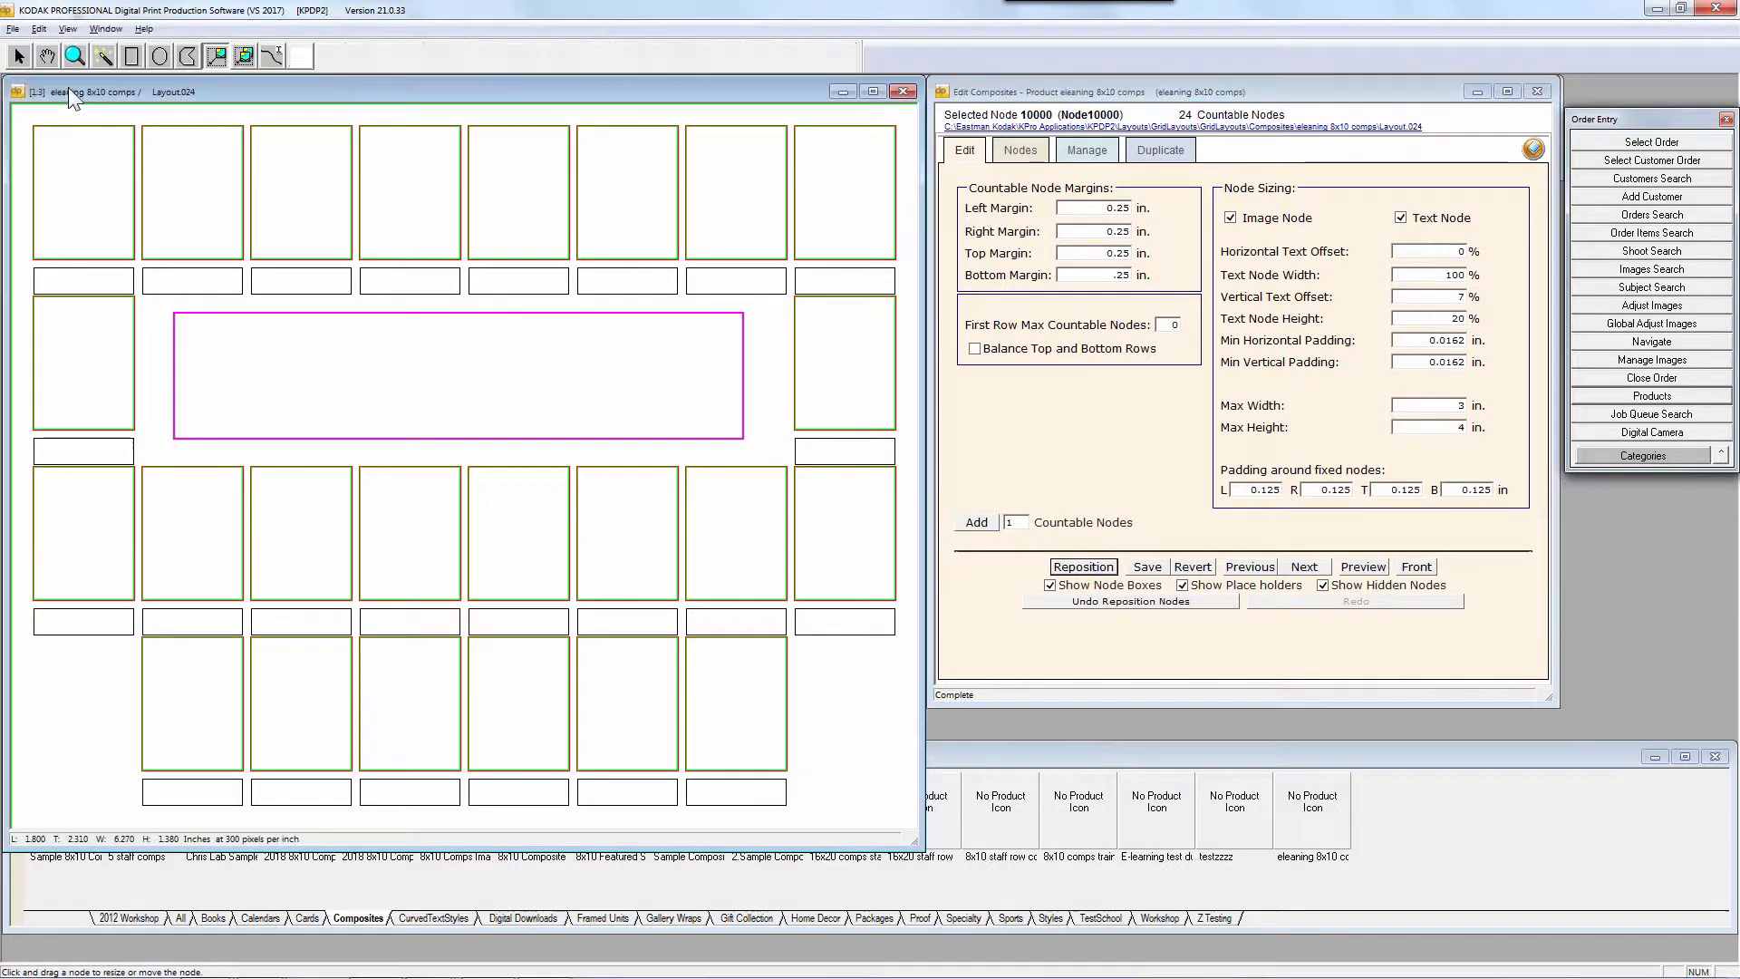
pyautogui.click(19, 59)
pyautogui.click(71, 187)
pyautogui.keyDown('ctrl'); pyautogui.click(829, 190); pyautogui.keyUp('ctrl')
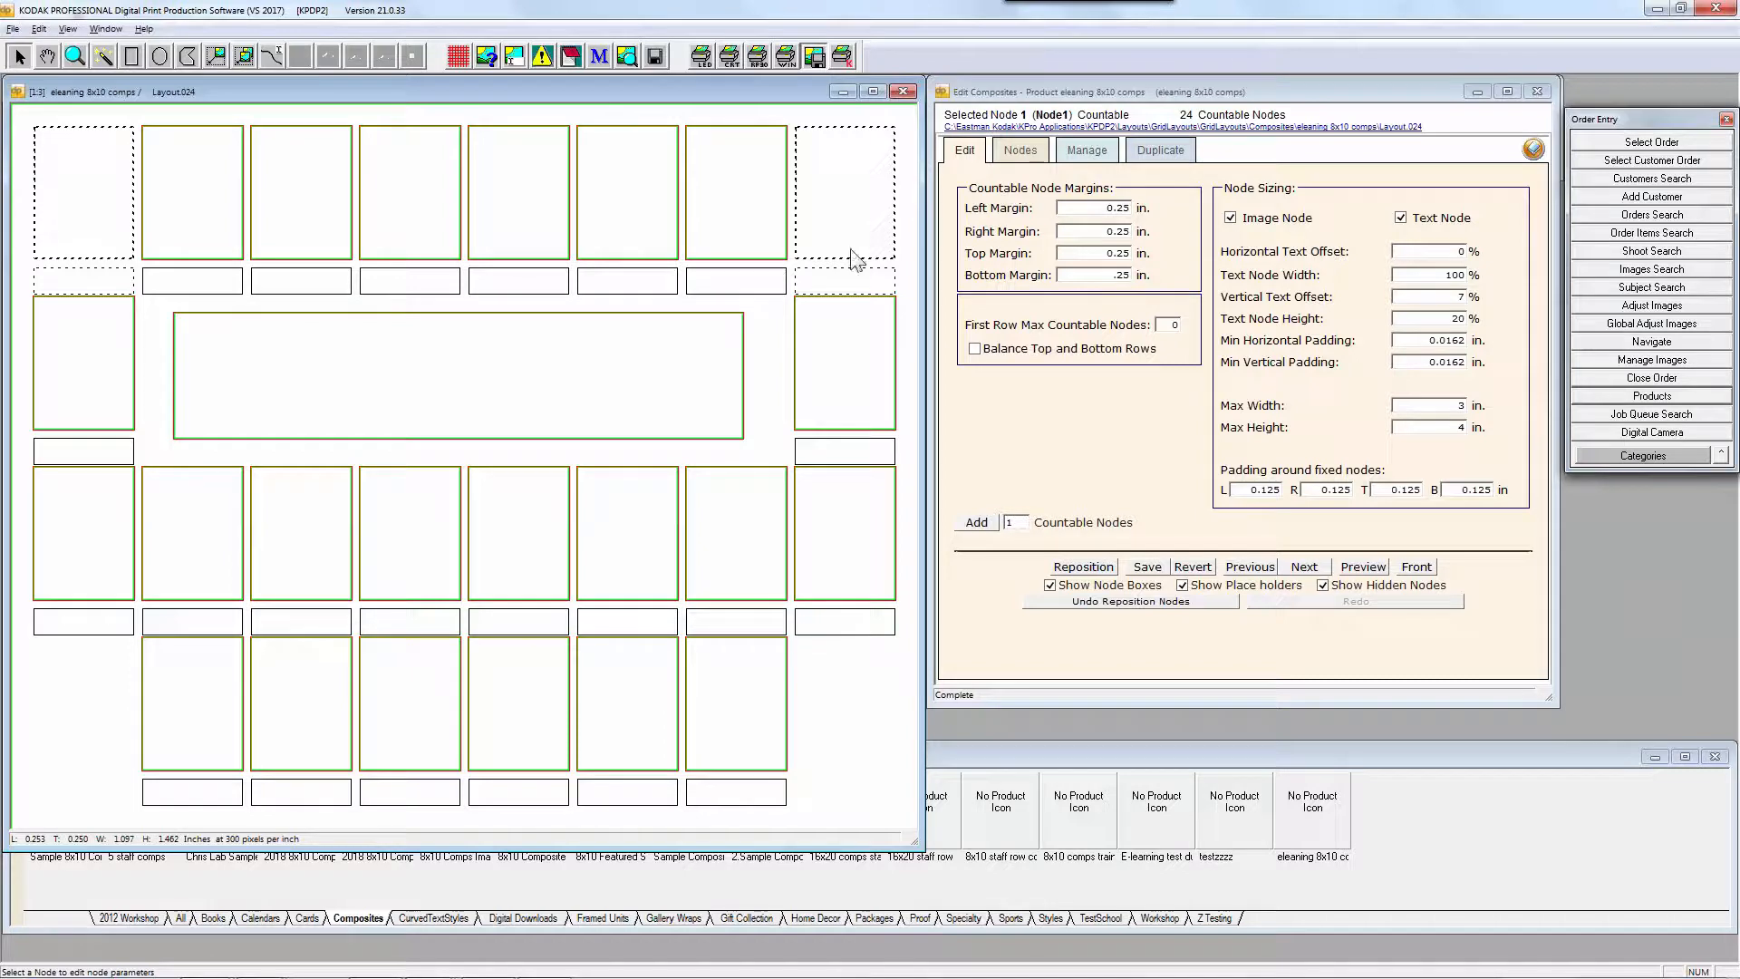
pyautogui.click(1029, 152)
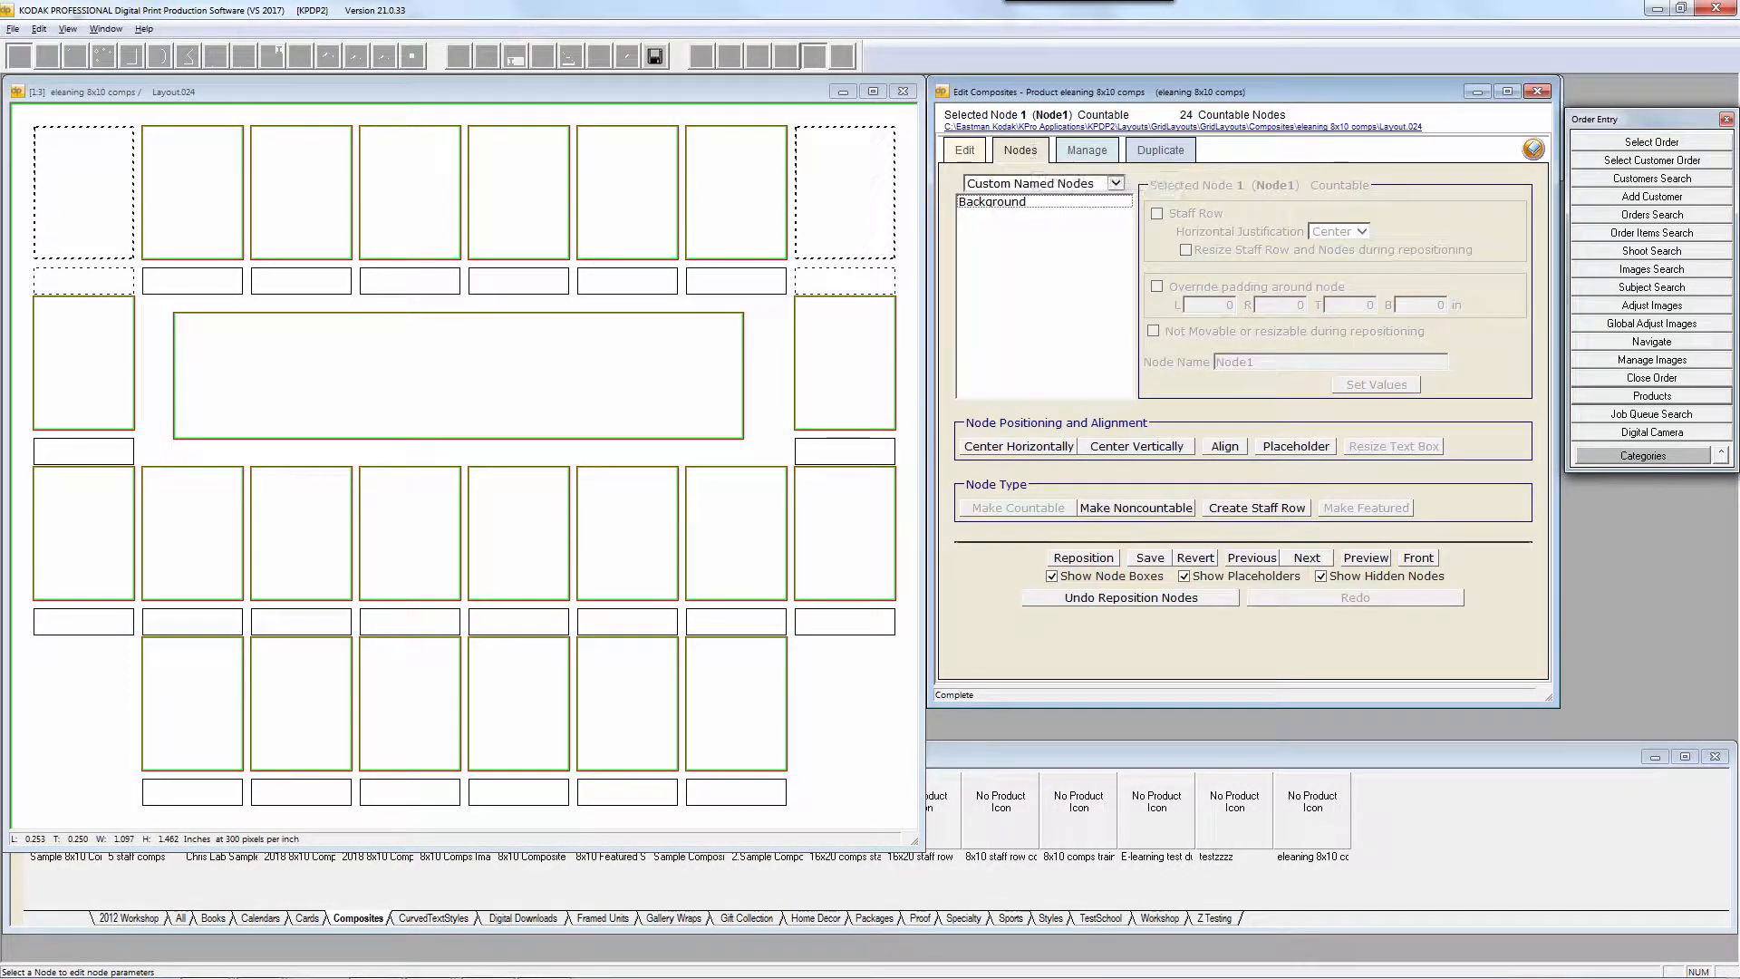
pyautogui.click(1296, 446)
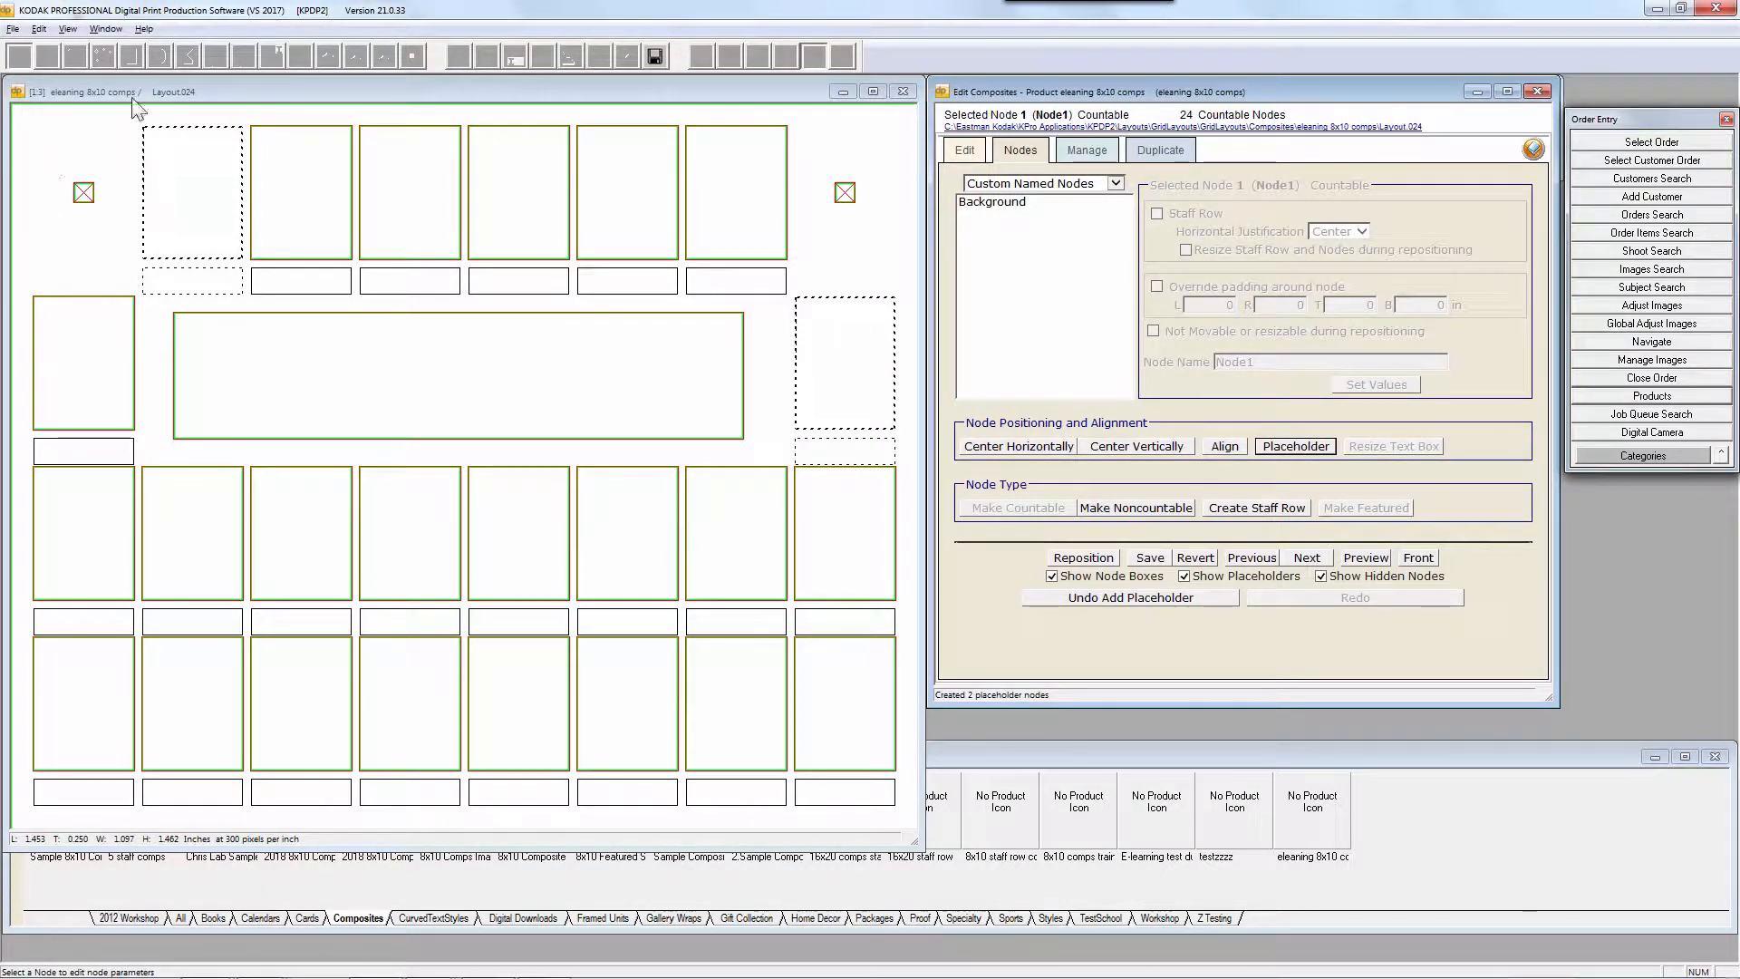
# Create a staff row from the six top-row nodes between the two corner placeholders
pyautogui.click(167, 96)
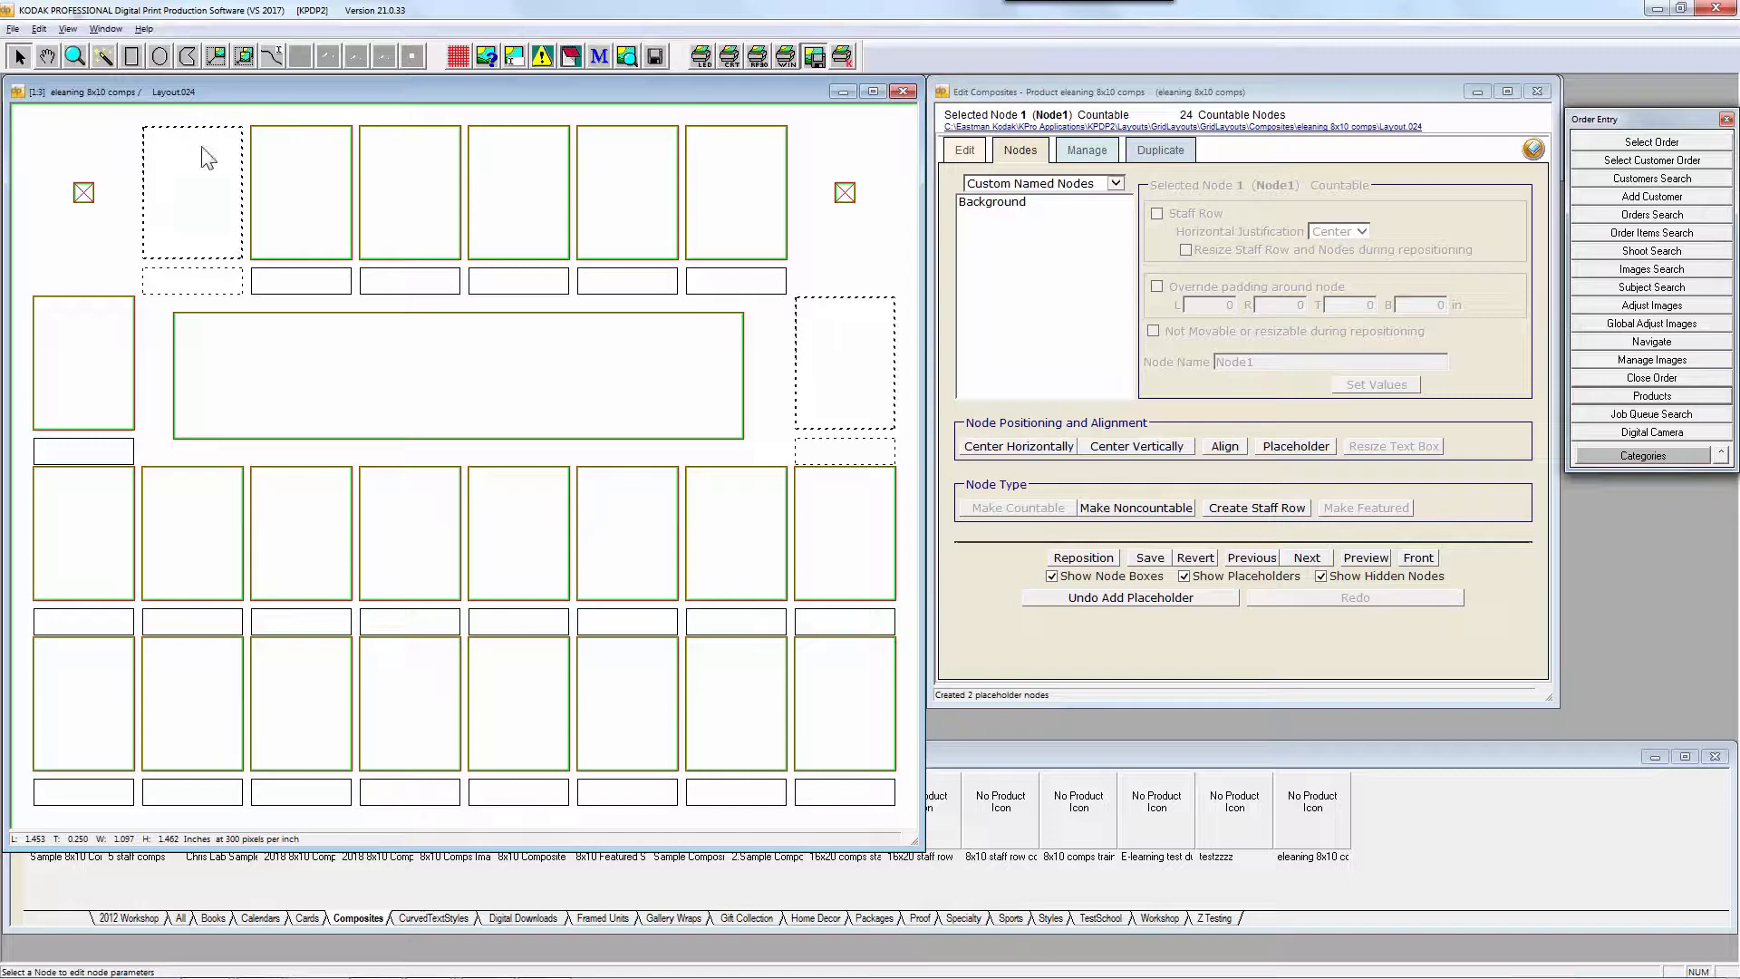
pyautogui.click(317, 236)
pyautogui.click(419, 217)
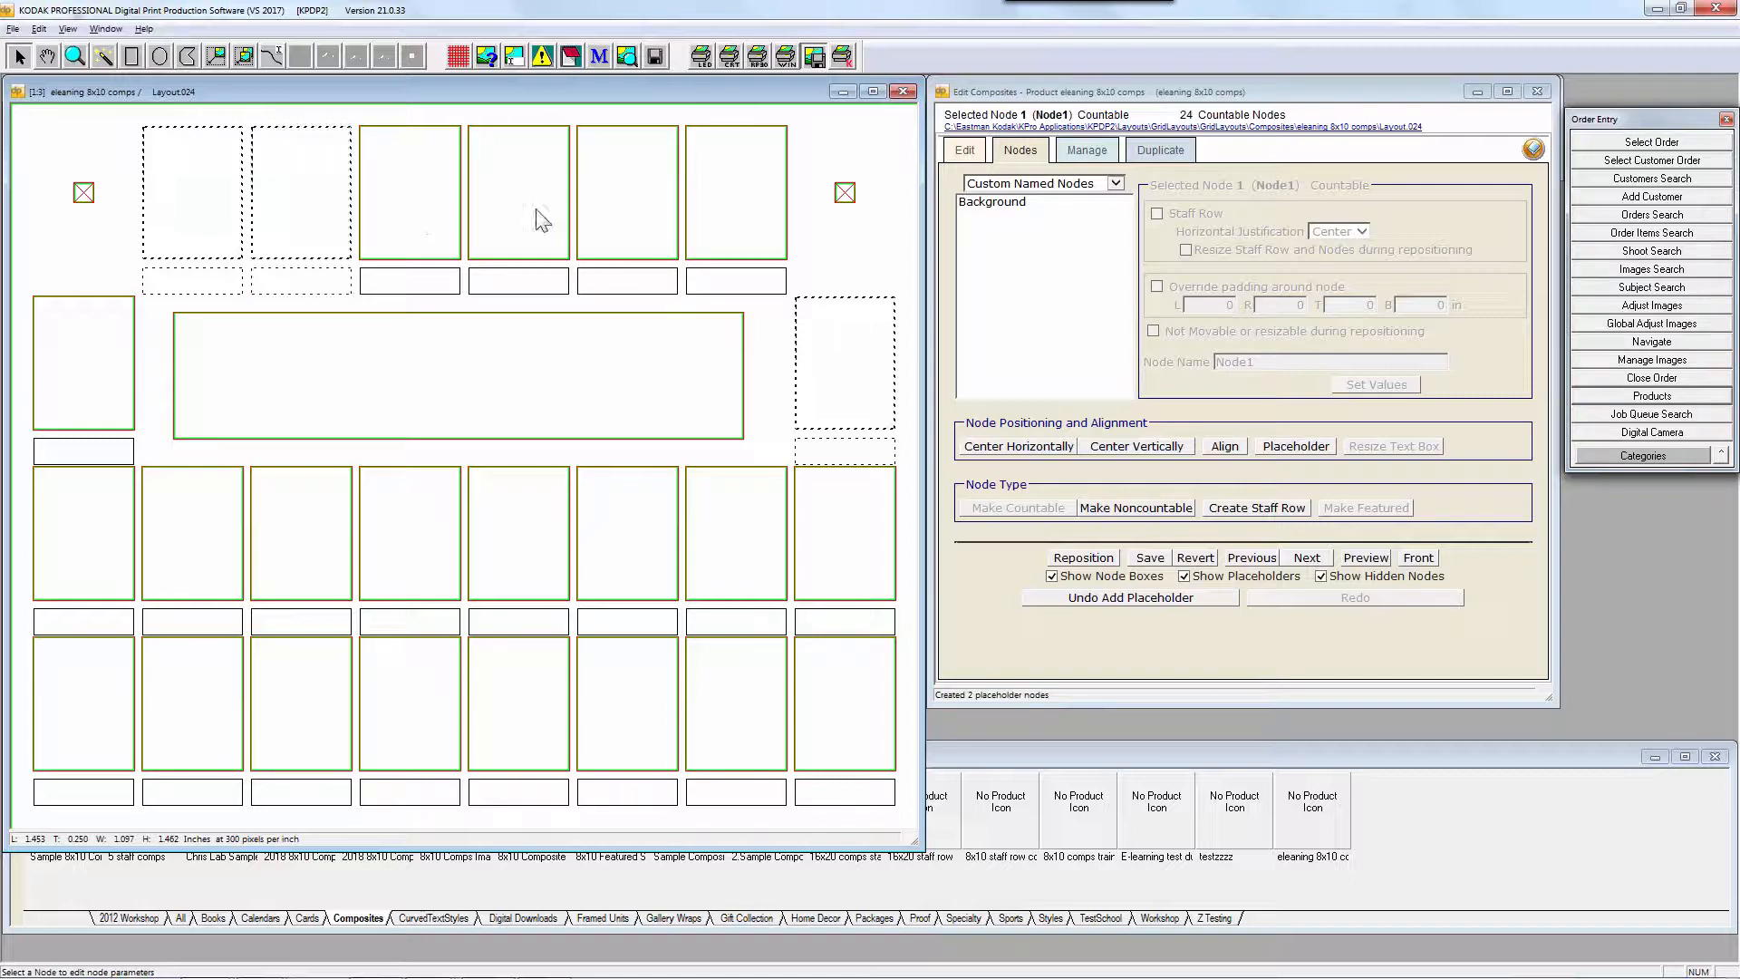
pyautogui.click(540, 217)
pyautogui.click(619, 215)
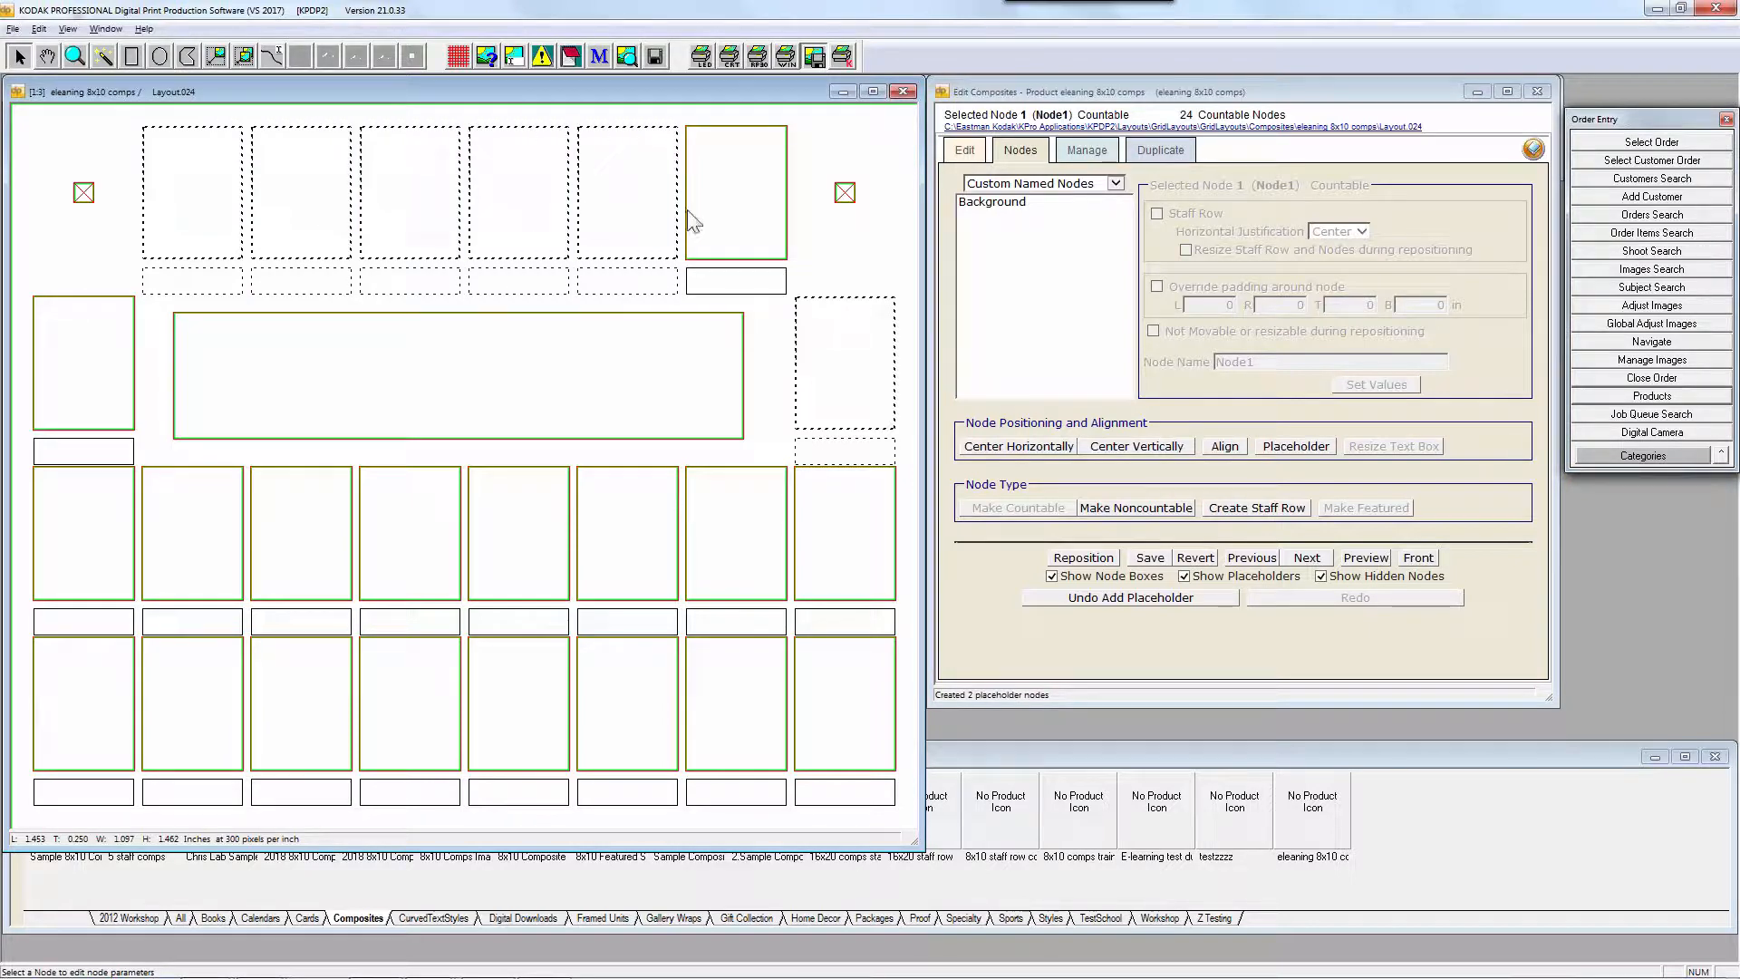
pyautogui.click(885, 369)
pyautogui.click(767, 235)
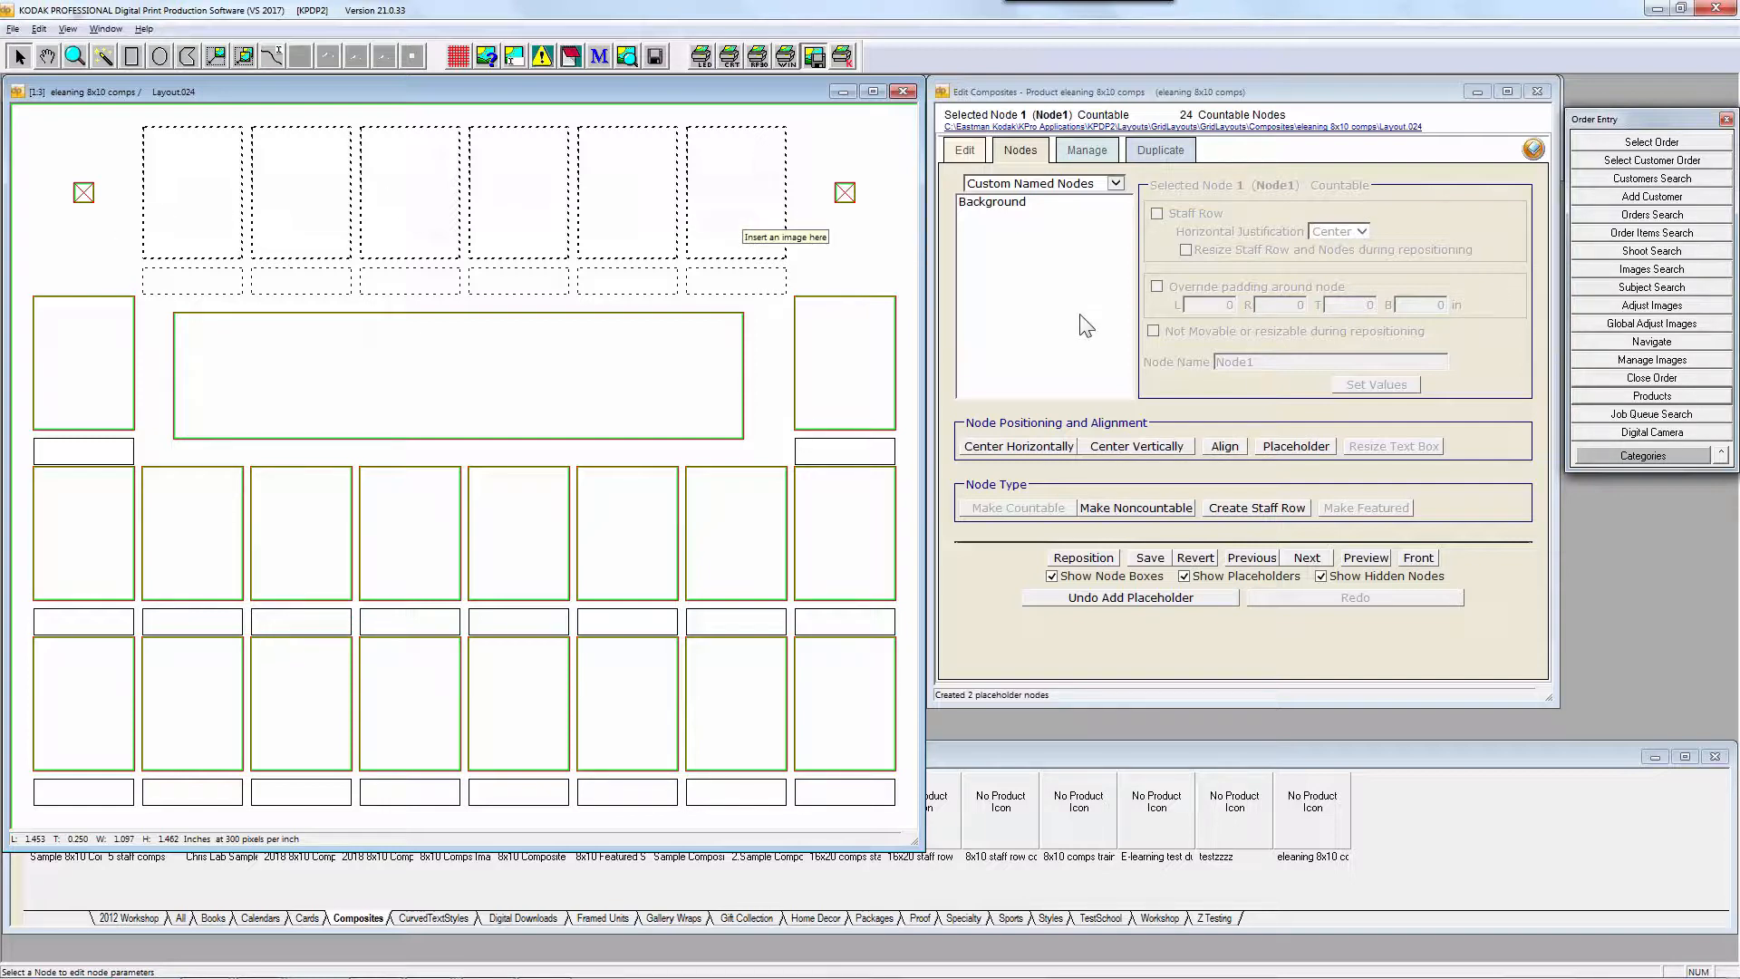
pyautogui.click(1251, 509)
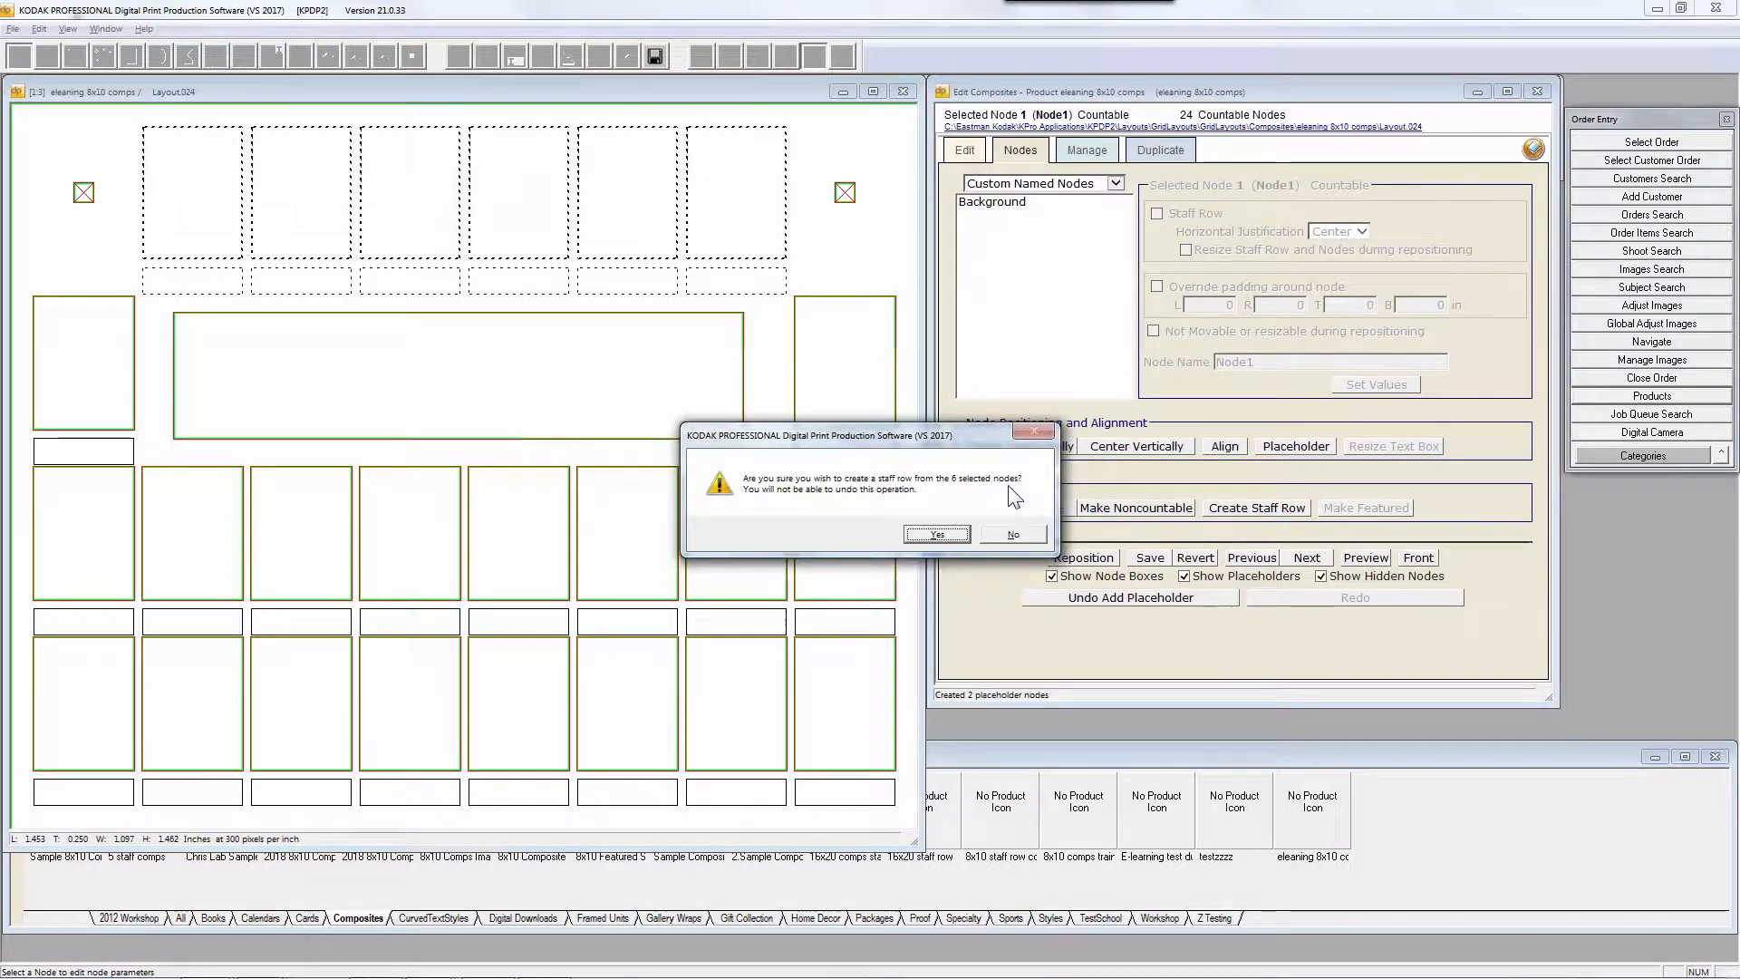
pyautogui.click(937, 535)
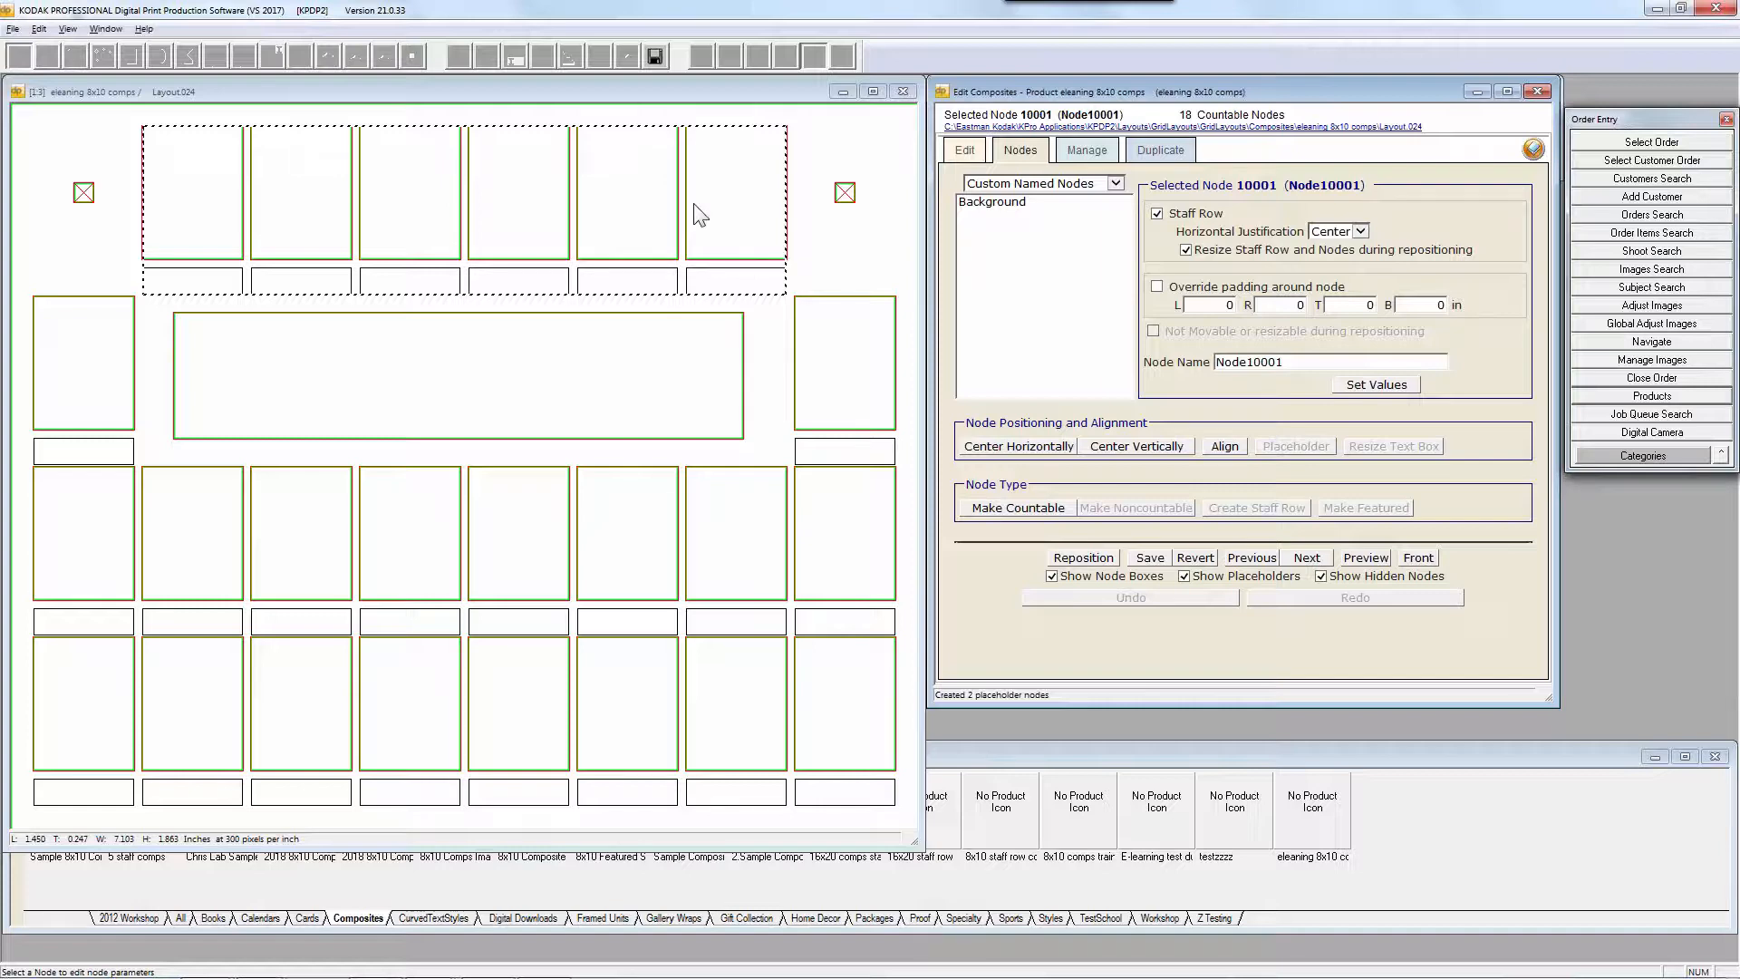
# Save the layout with the staff row as Layout.018 in the eleaning 8x10 comps folder
pyautogui.click(388, 85)
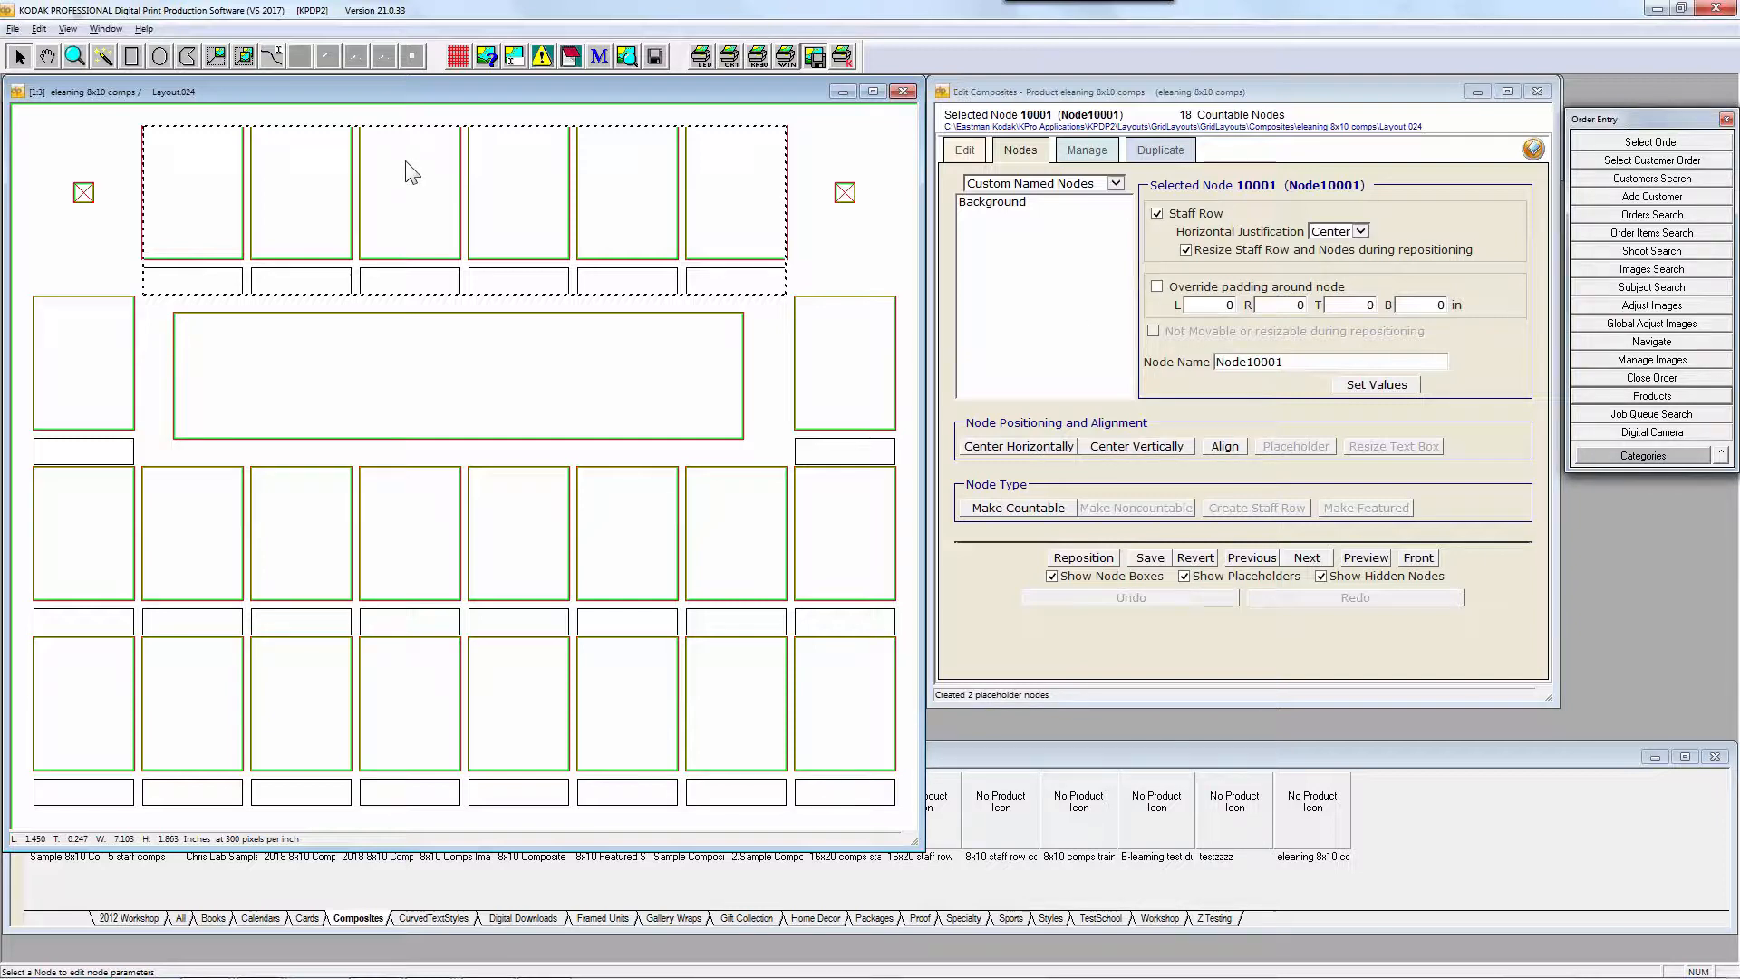
pyautogui.click(14, 29)
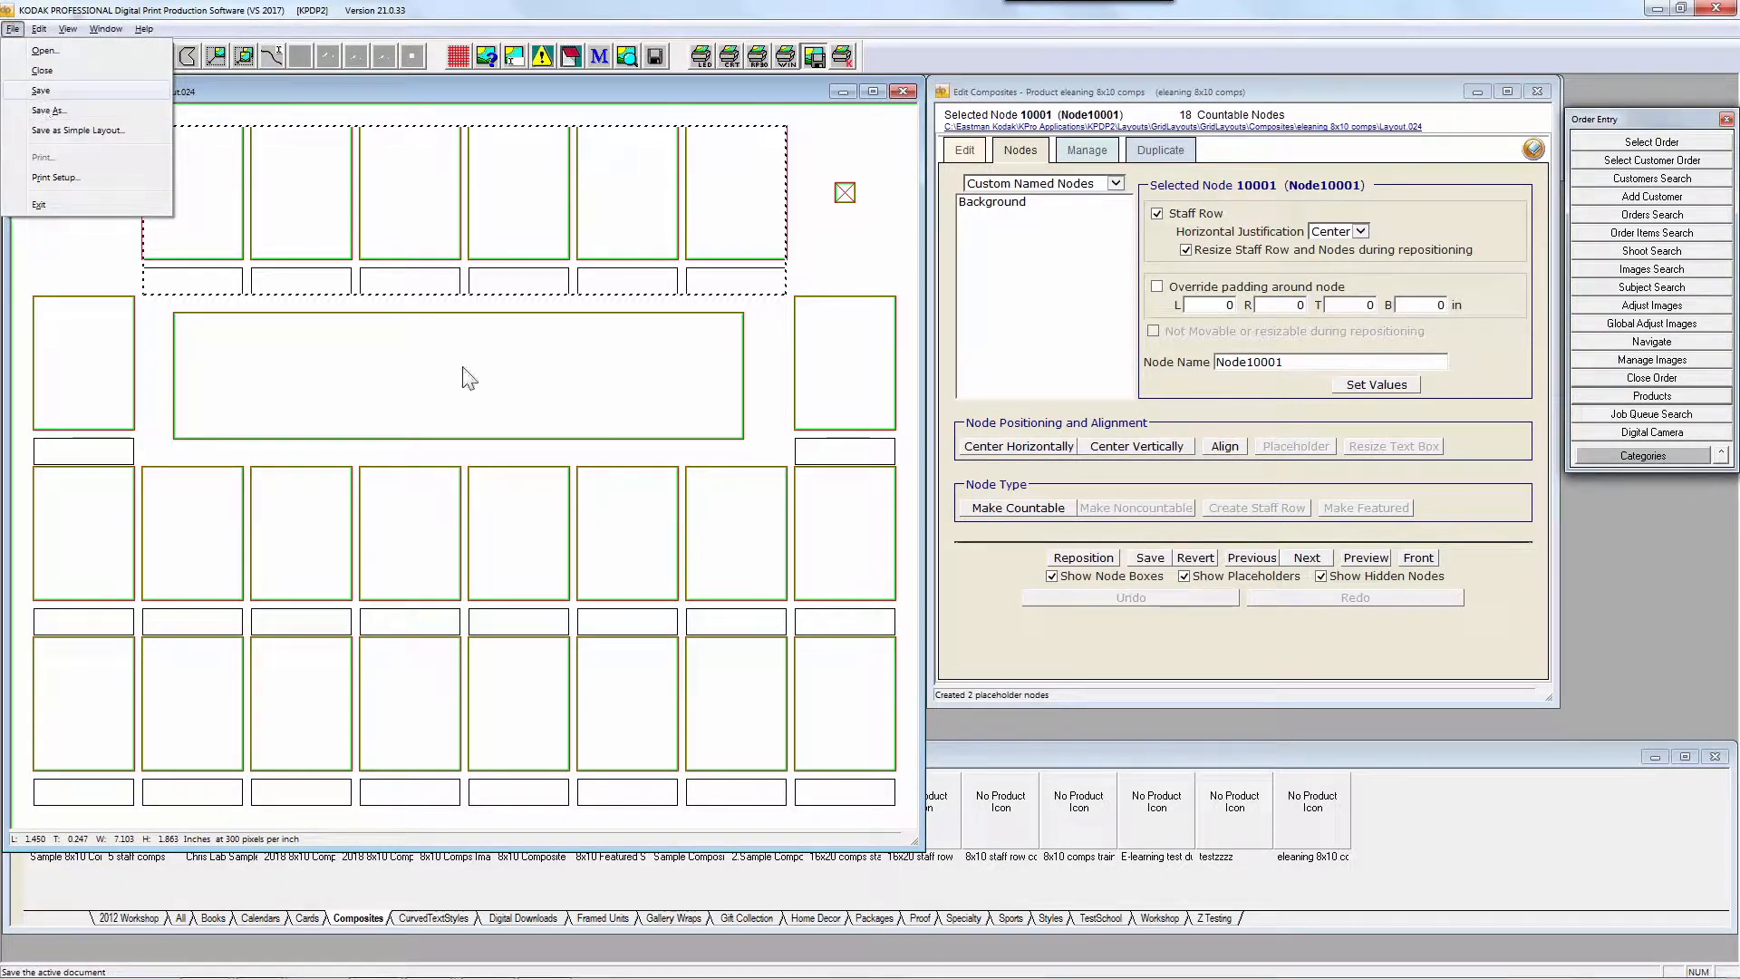
pyautogui.click(972, 583)
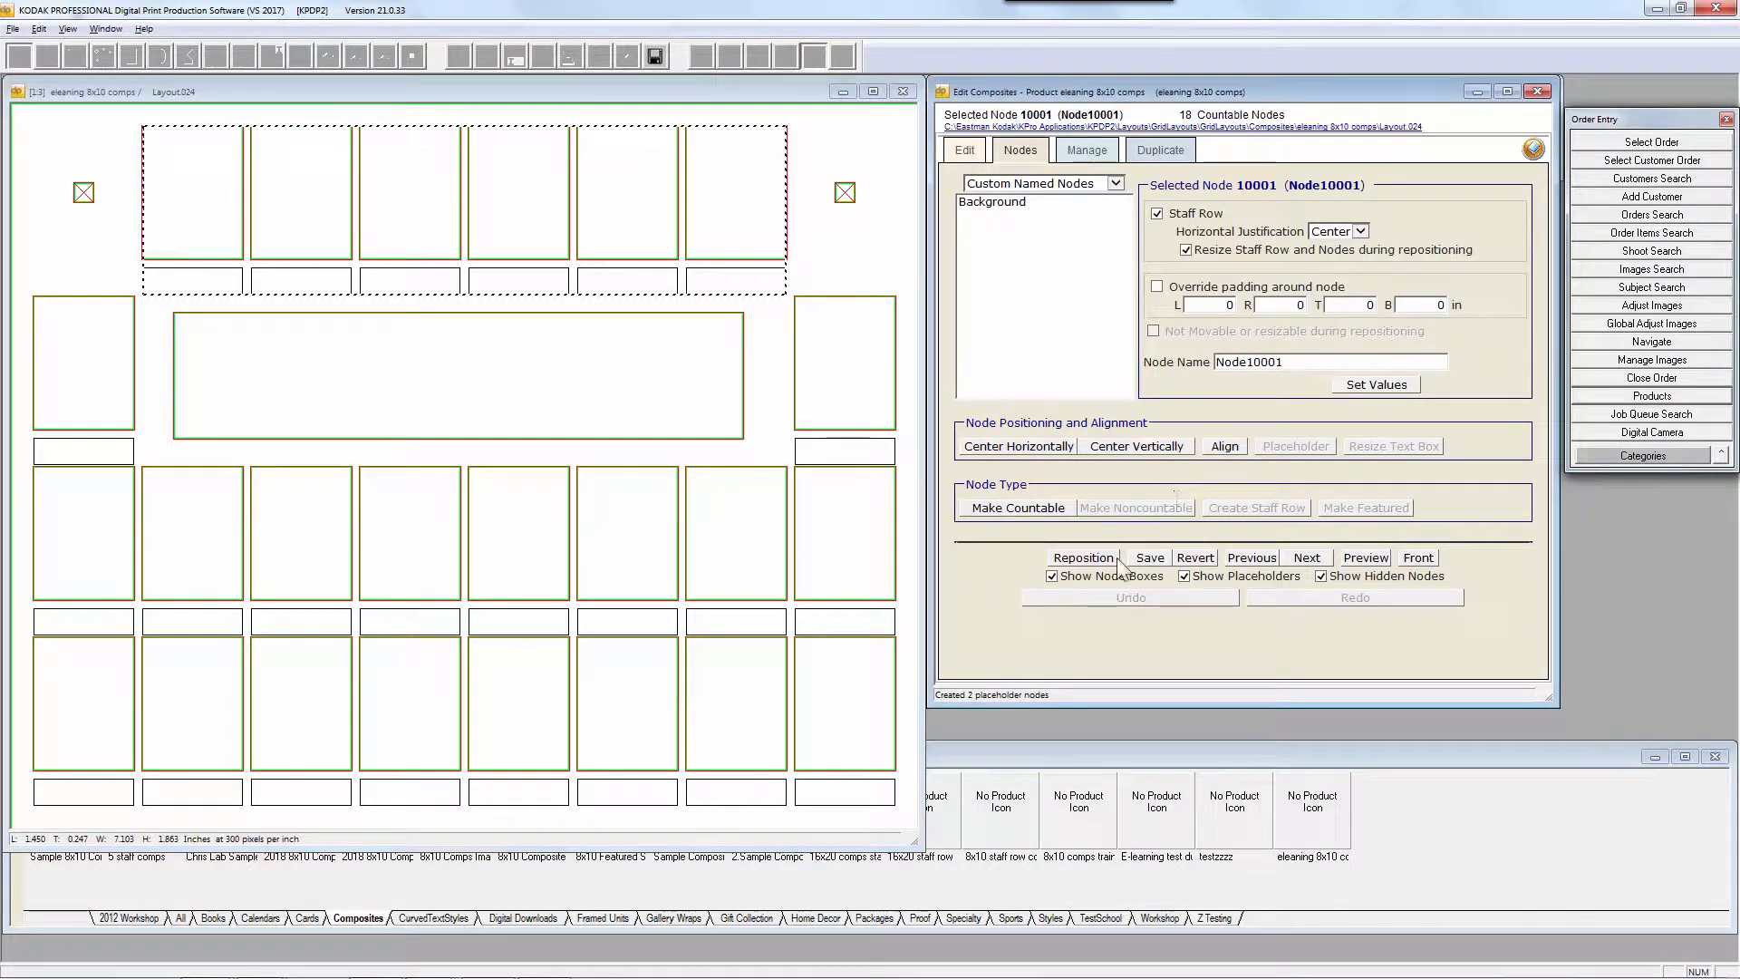
pyautogui.click(1145, 562)
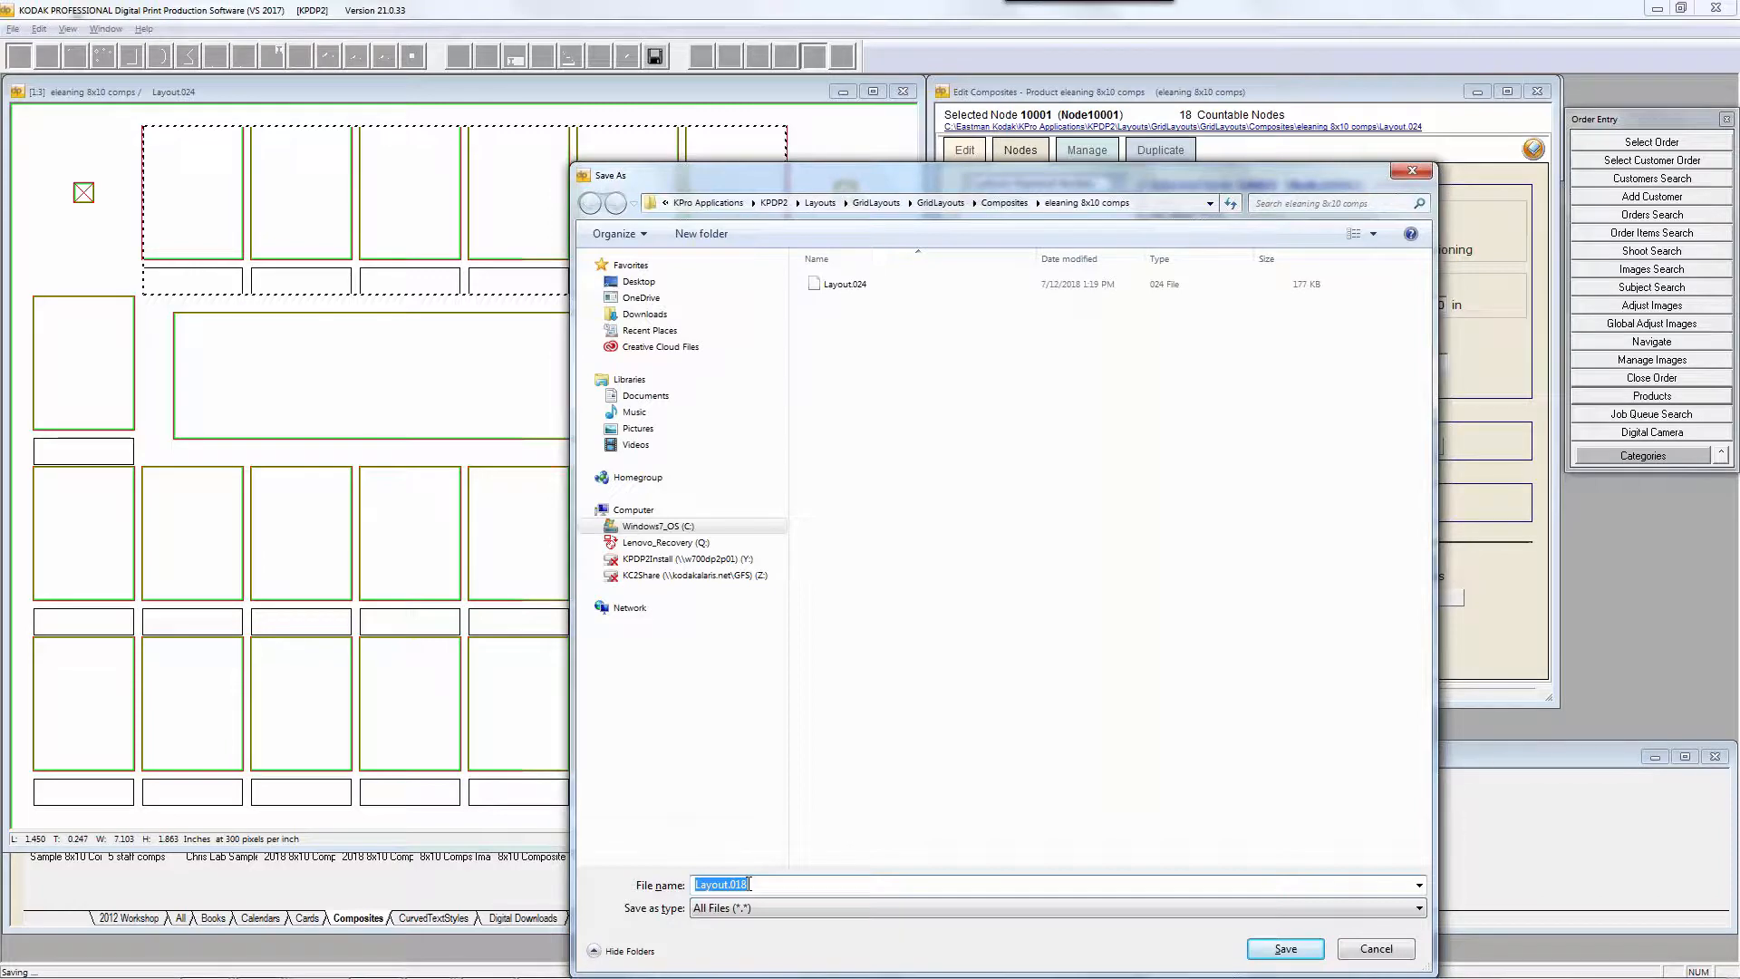
pyautogui.click(1286, 949)
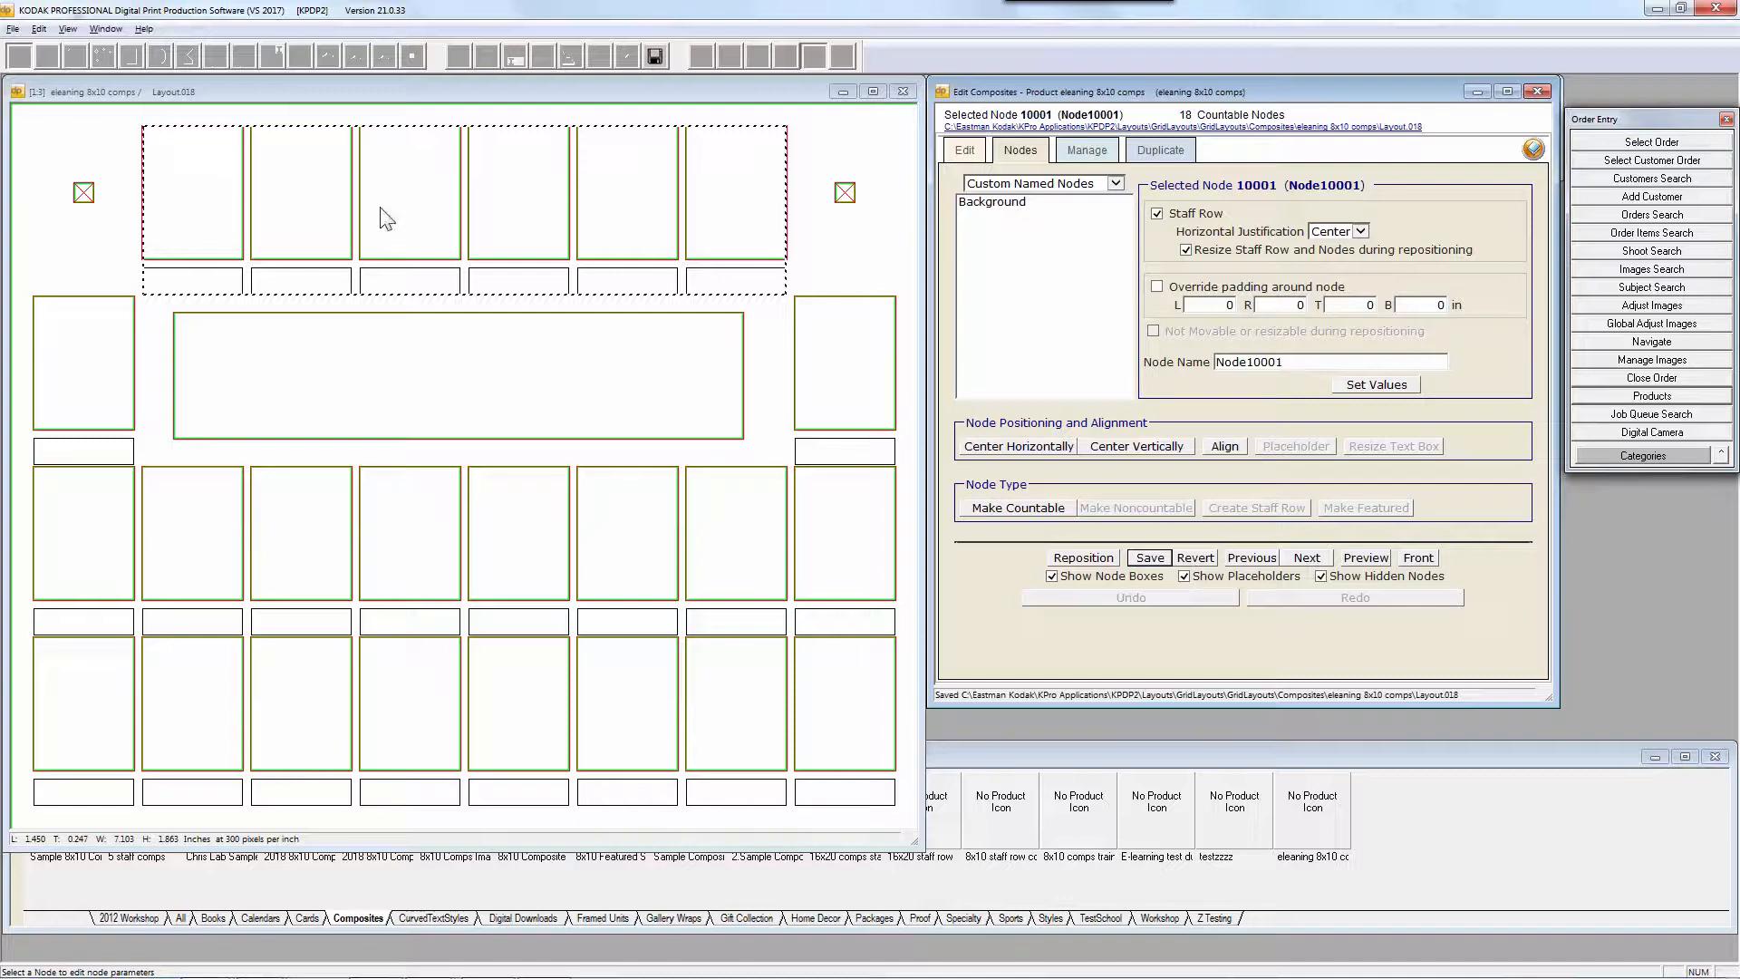
# Examine the individual nodes inside the staff row and their node names
pyautogui.click(192, 90)
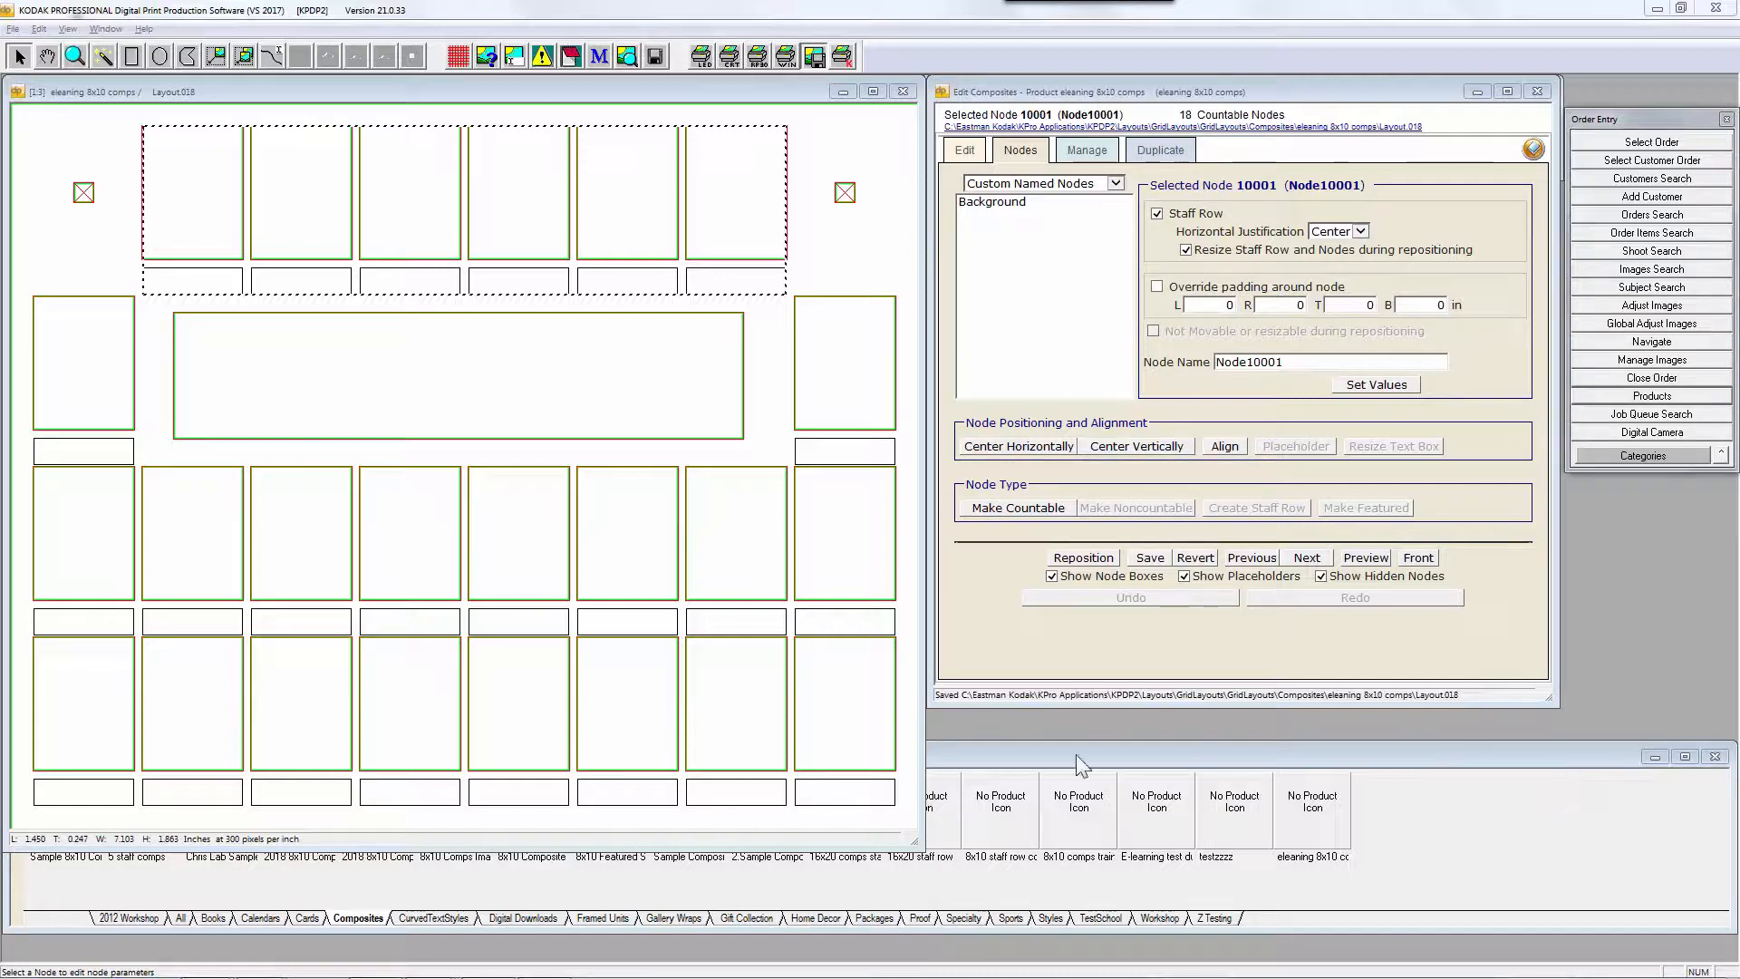
pyautogui.click(416, 84)
pyautogui.click(195, 230)
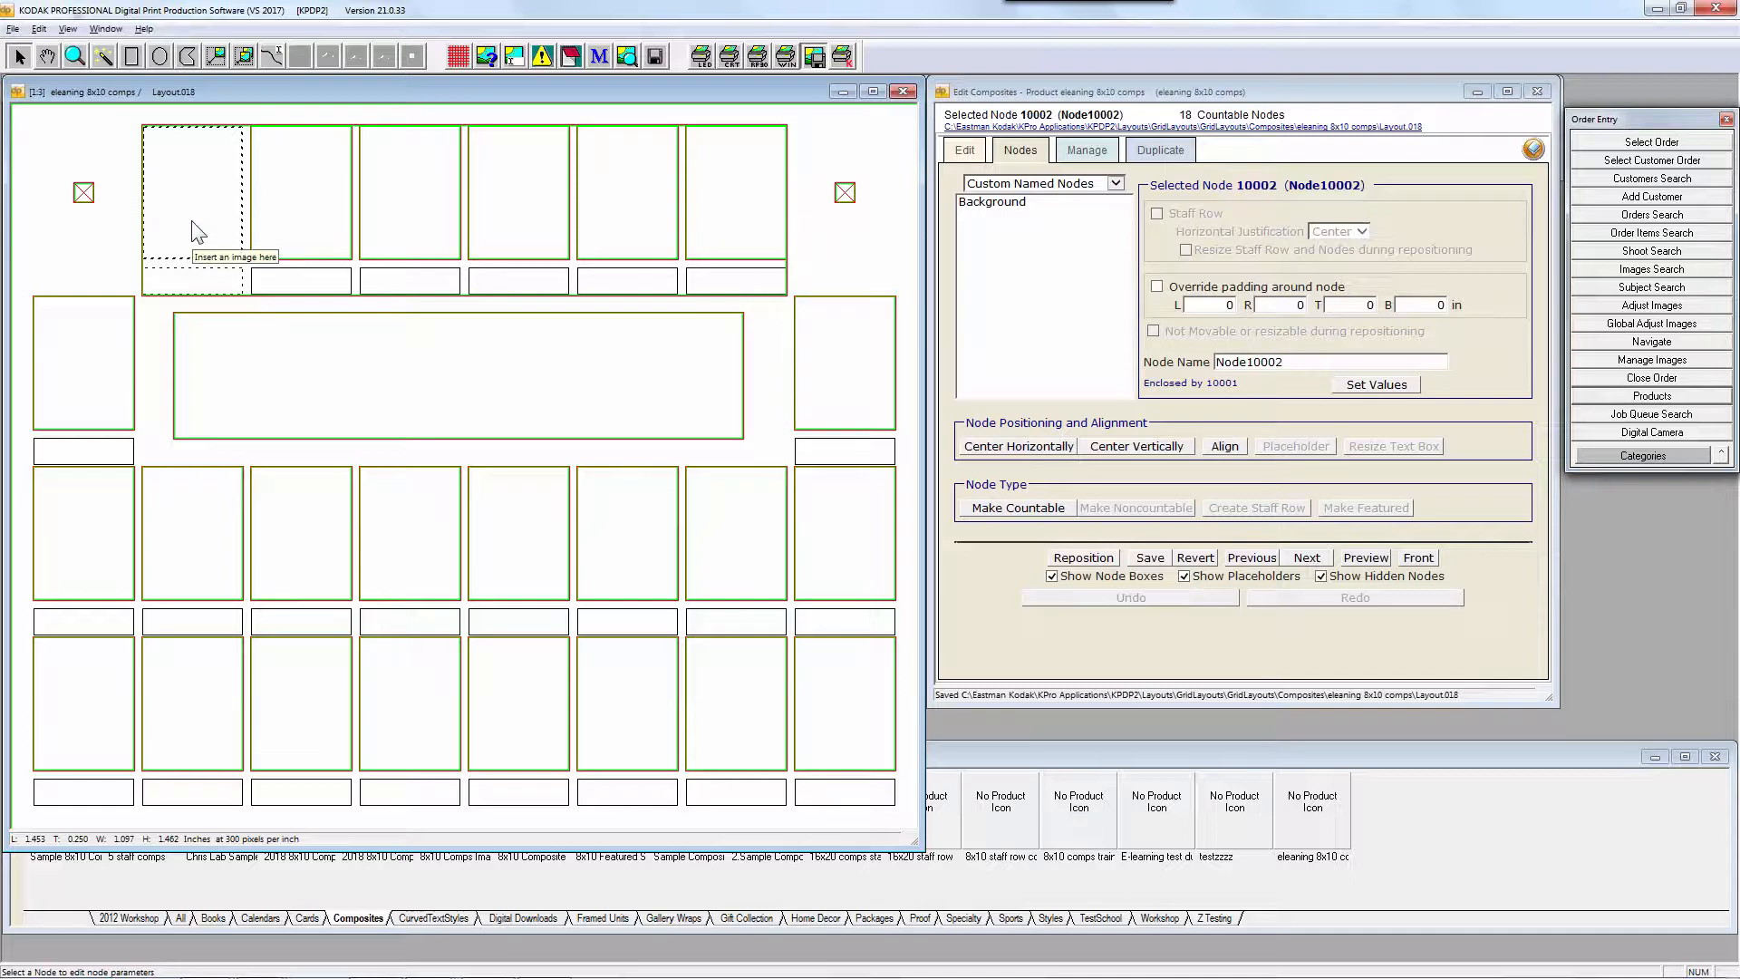
pyautogui.click(302, 221)
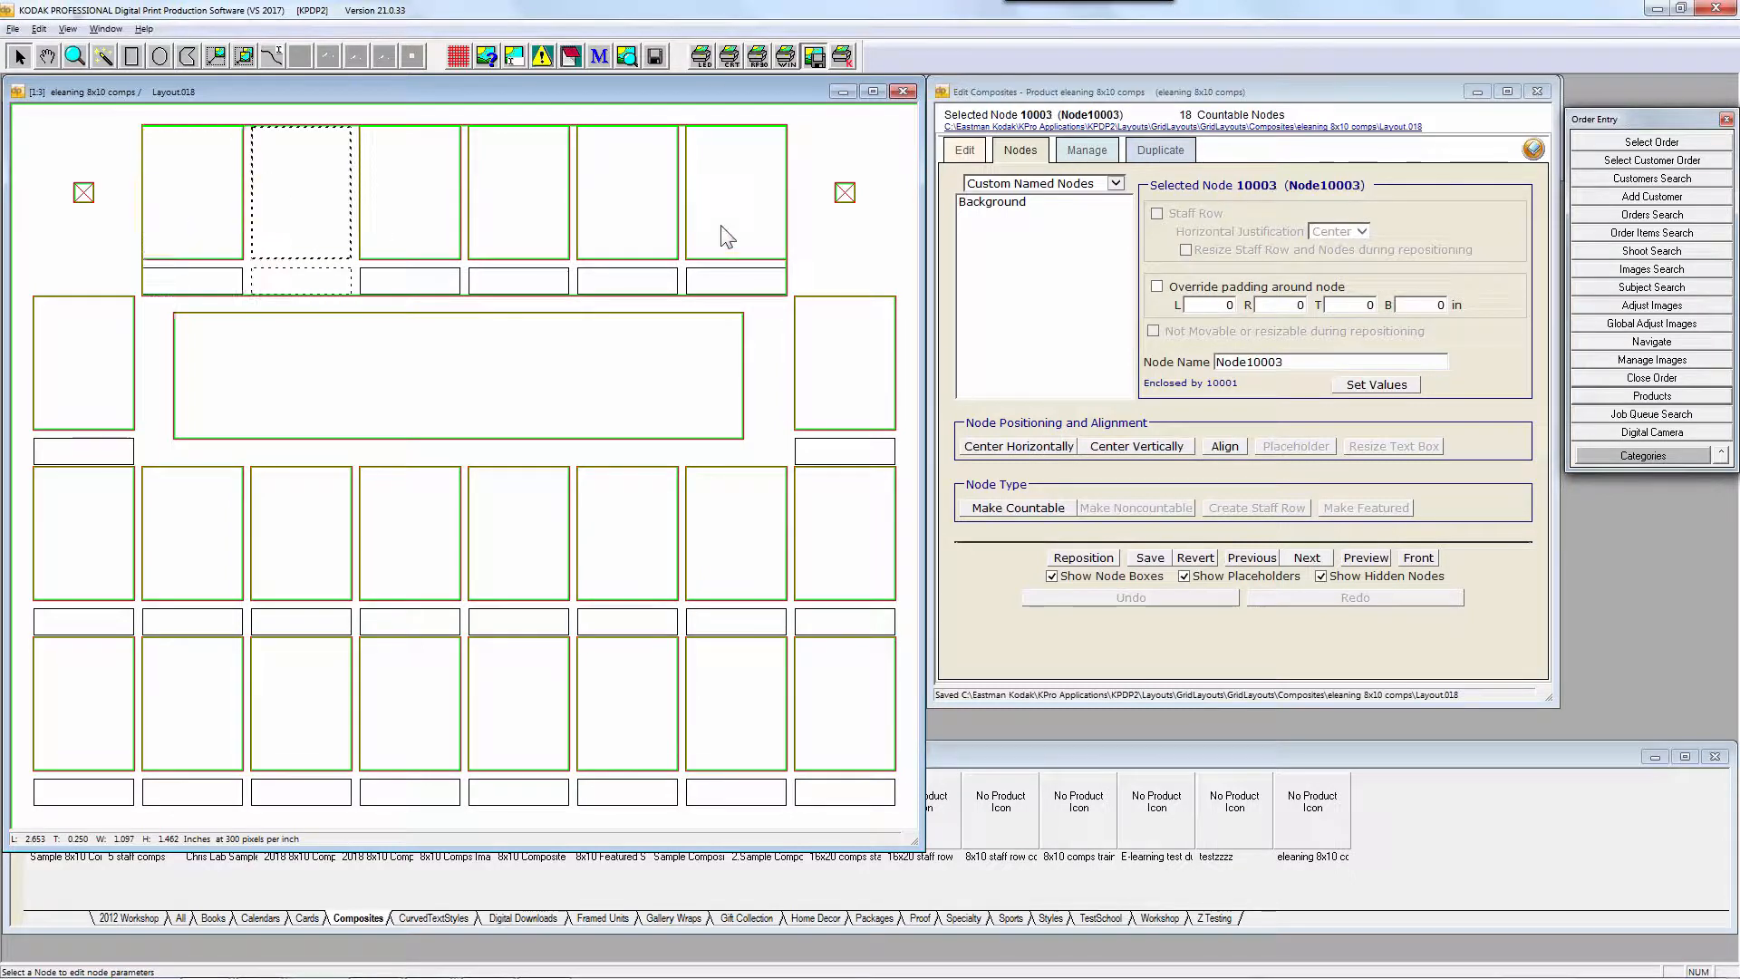
pyautogui.click(721, 233)
pyautogui.click(181, 232)
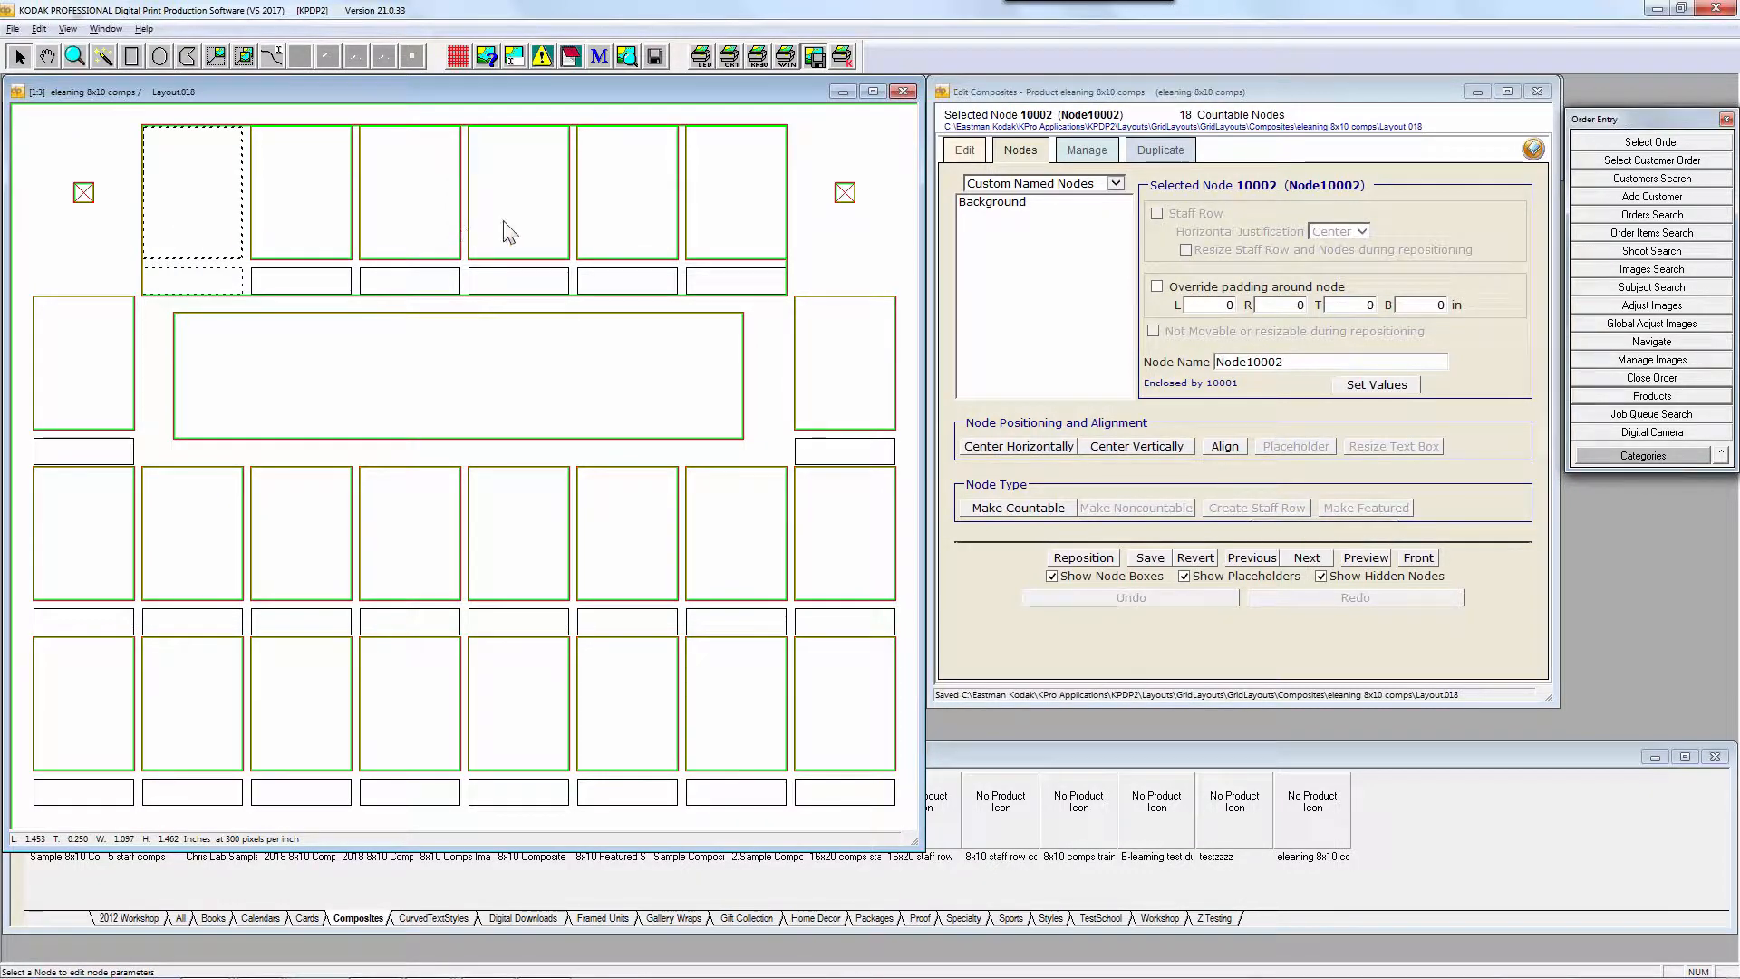
pyautogui.click(302, 238)
pyautogui.click(406, 235)
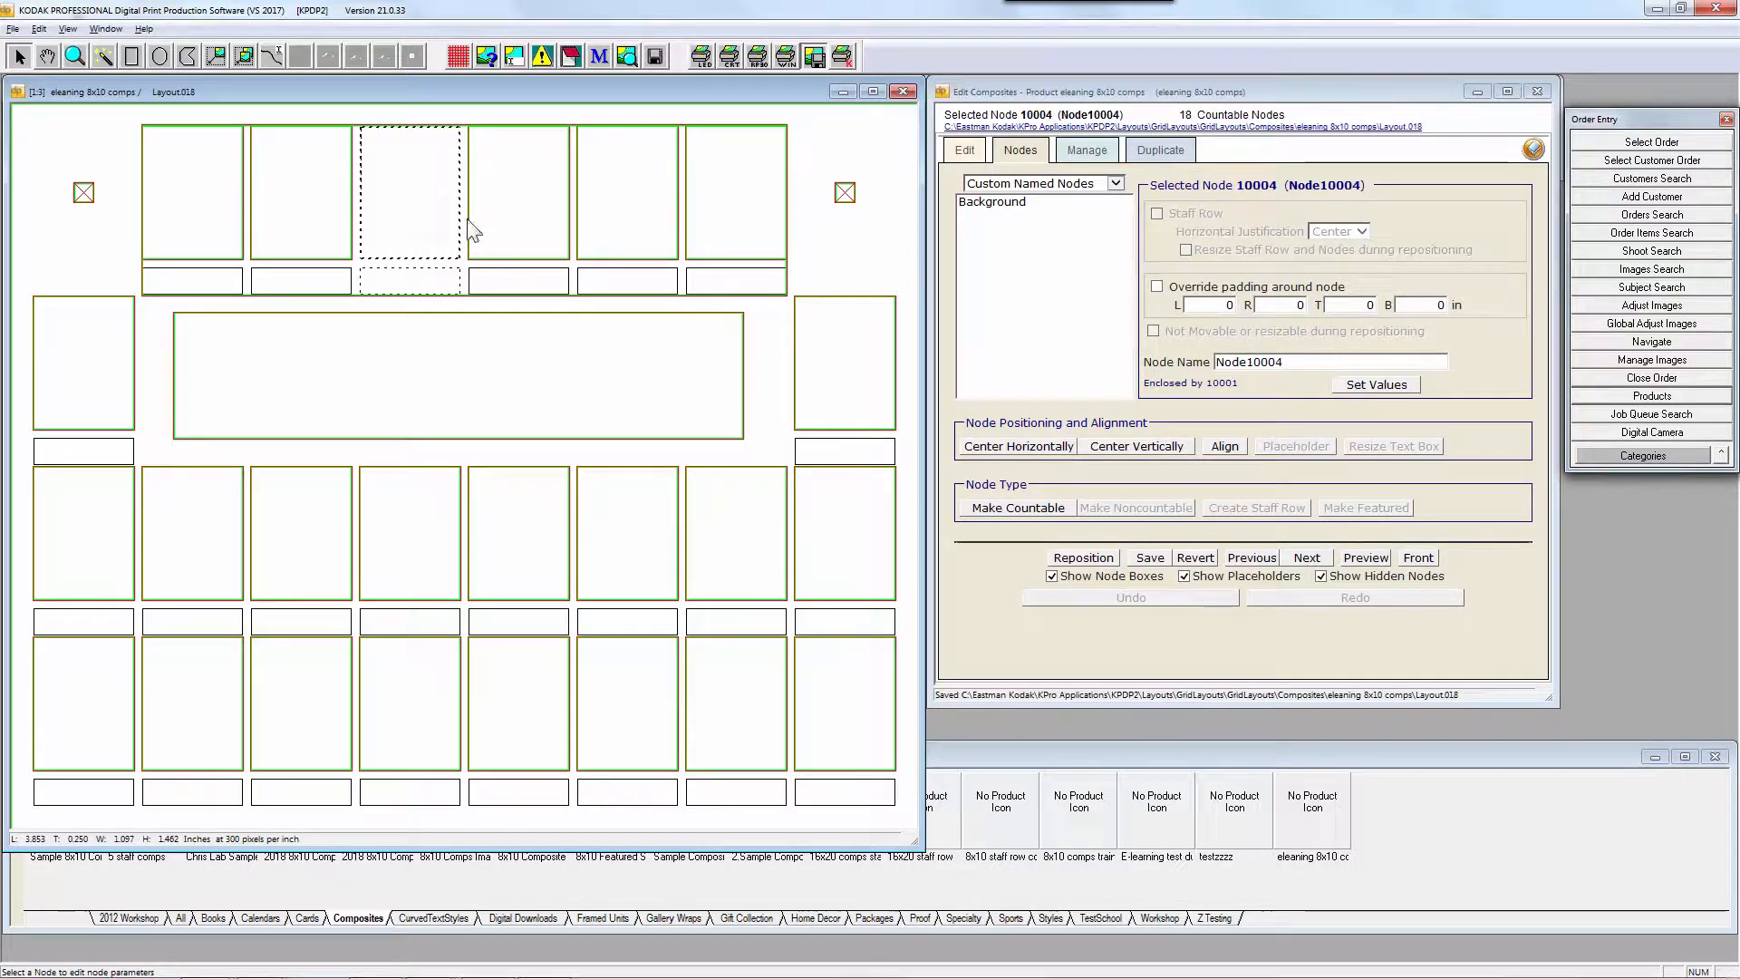
pyautogui.click(525, 229)
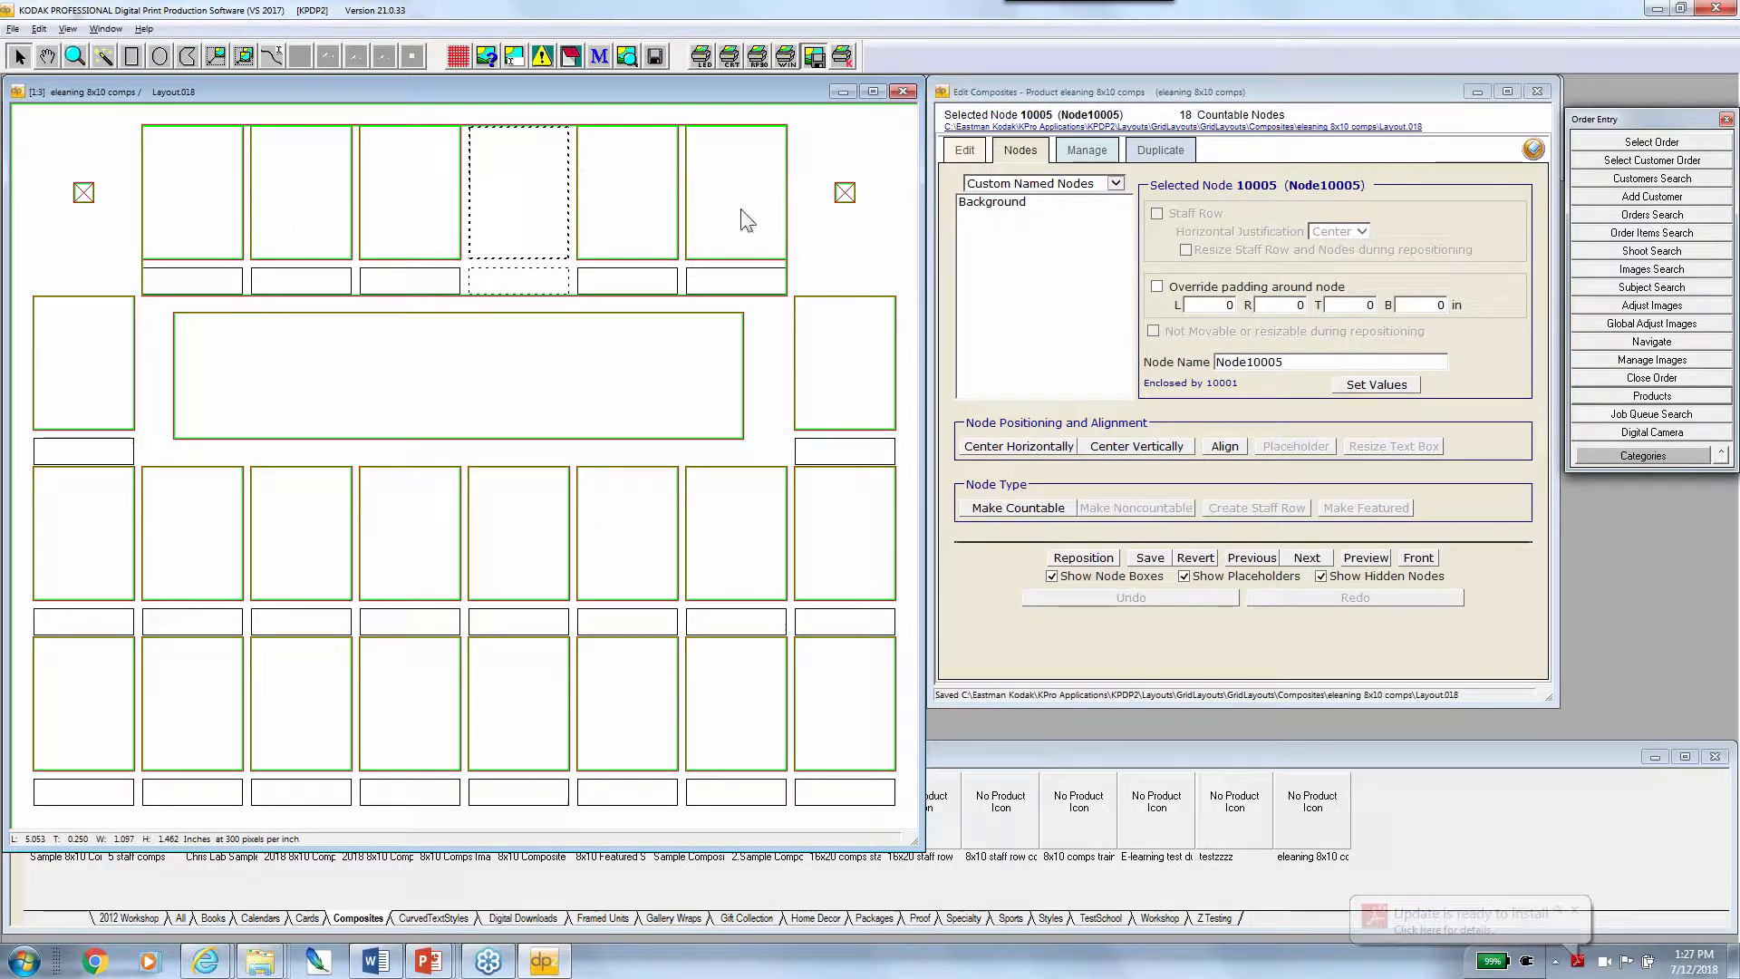
pyautogui.click(643, 229)
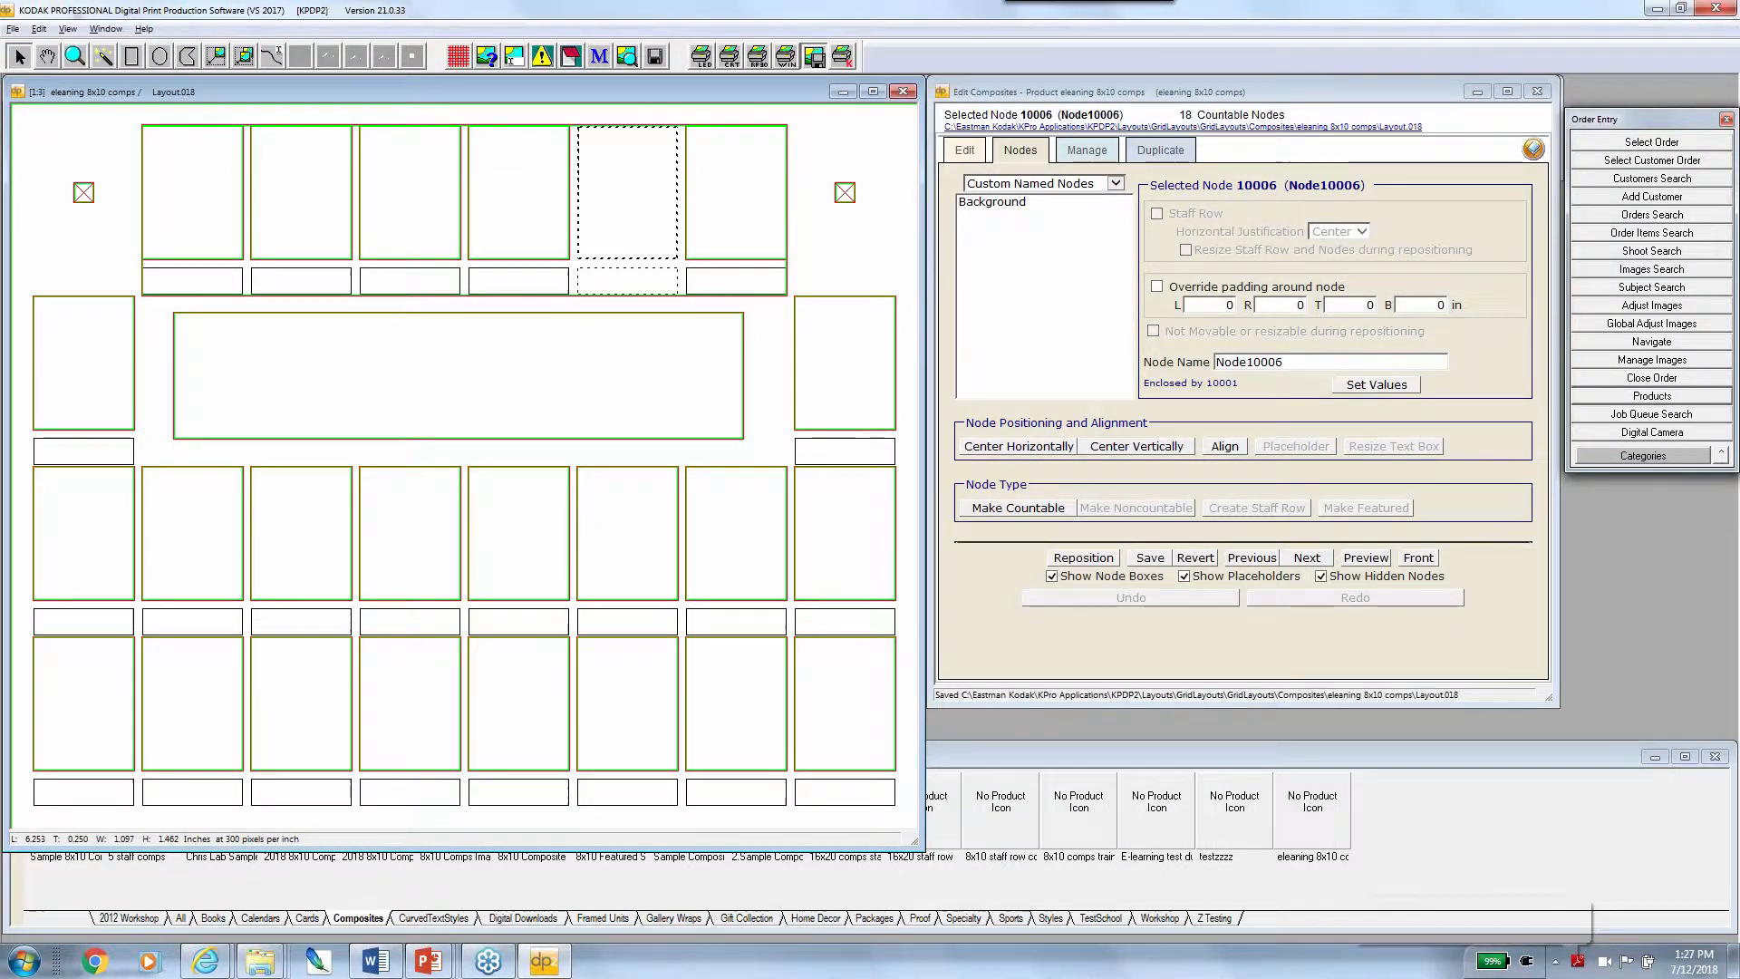
# List all nodes and compare the names of the staff-row nodes with those of the countable nodes below
pyautogui.click(1118, 183)
pyautogui.click(1079, 199)
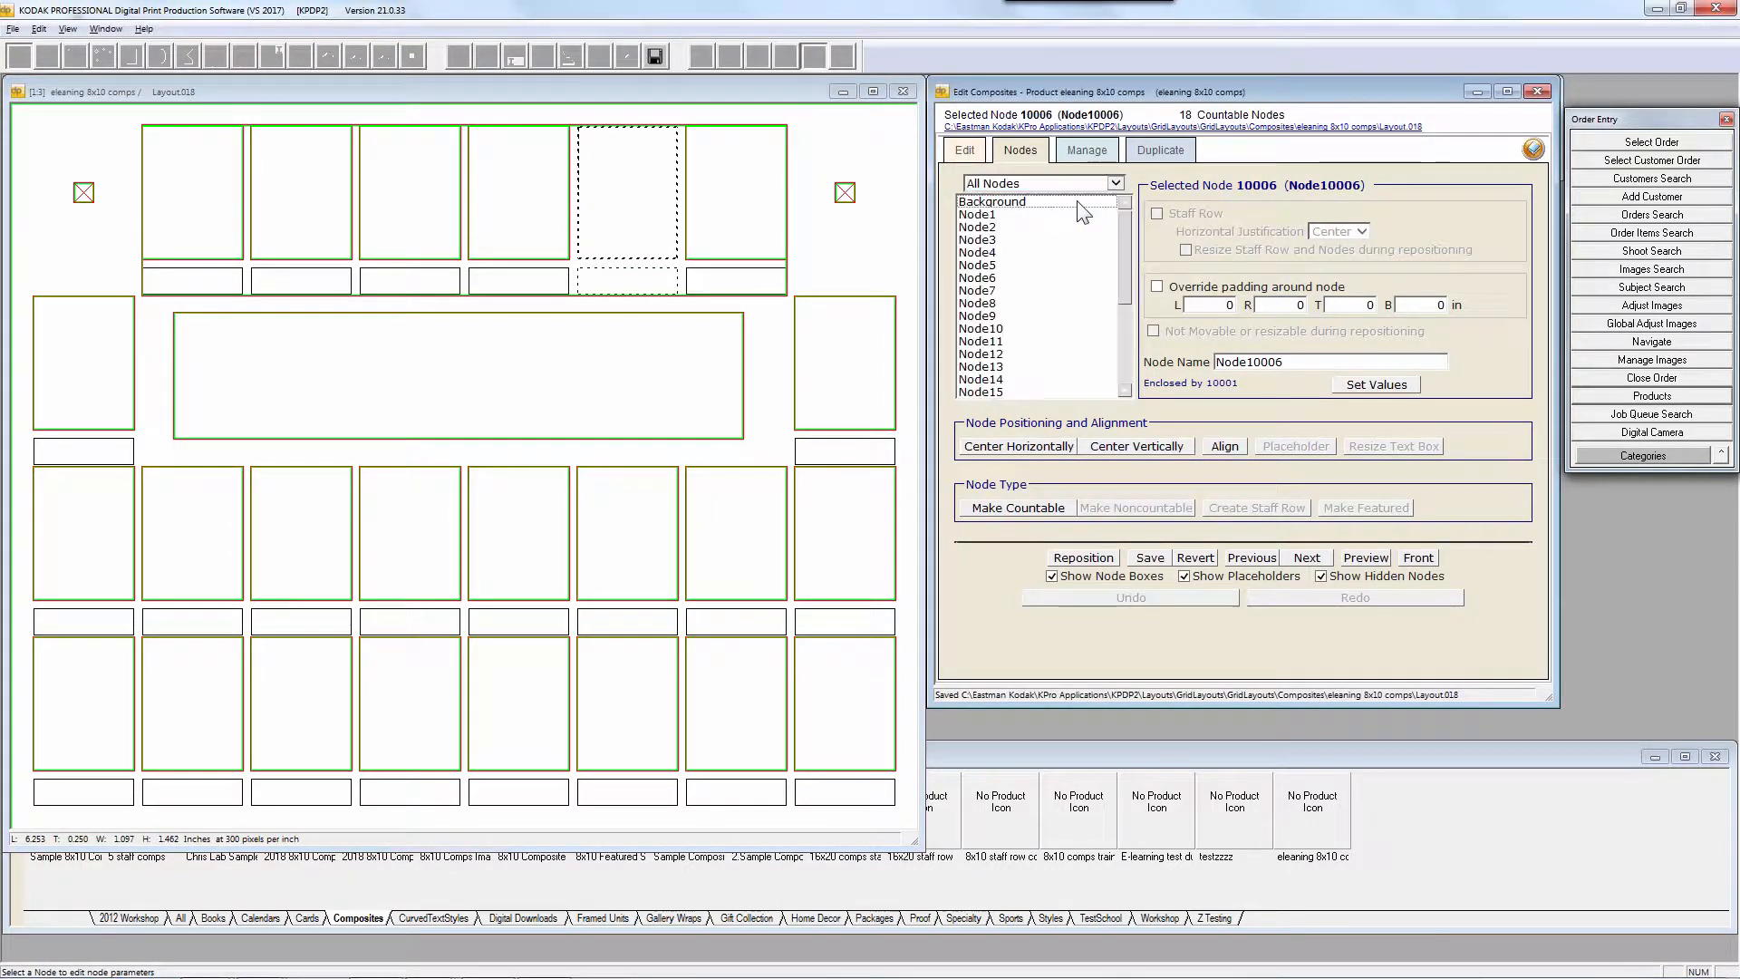
pyautogui.click(174, 216)
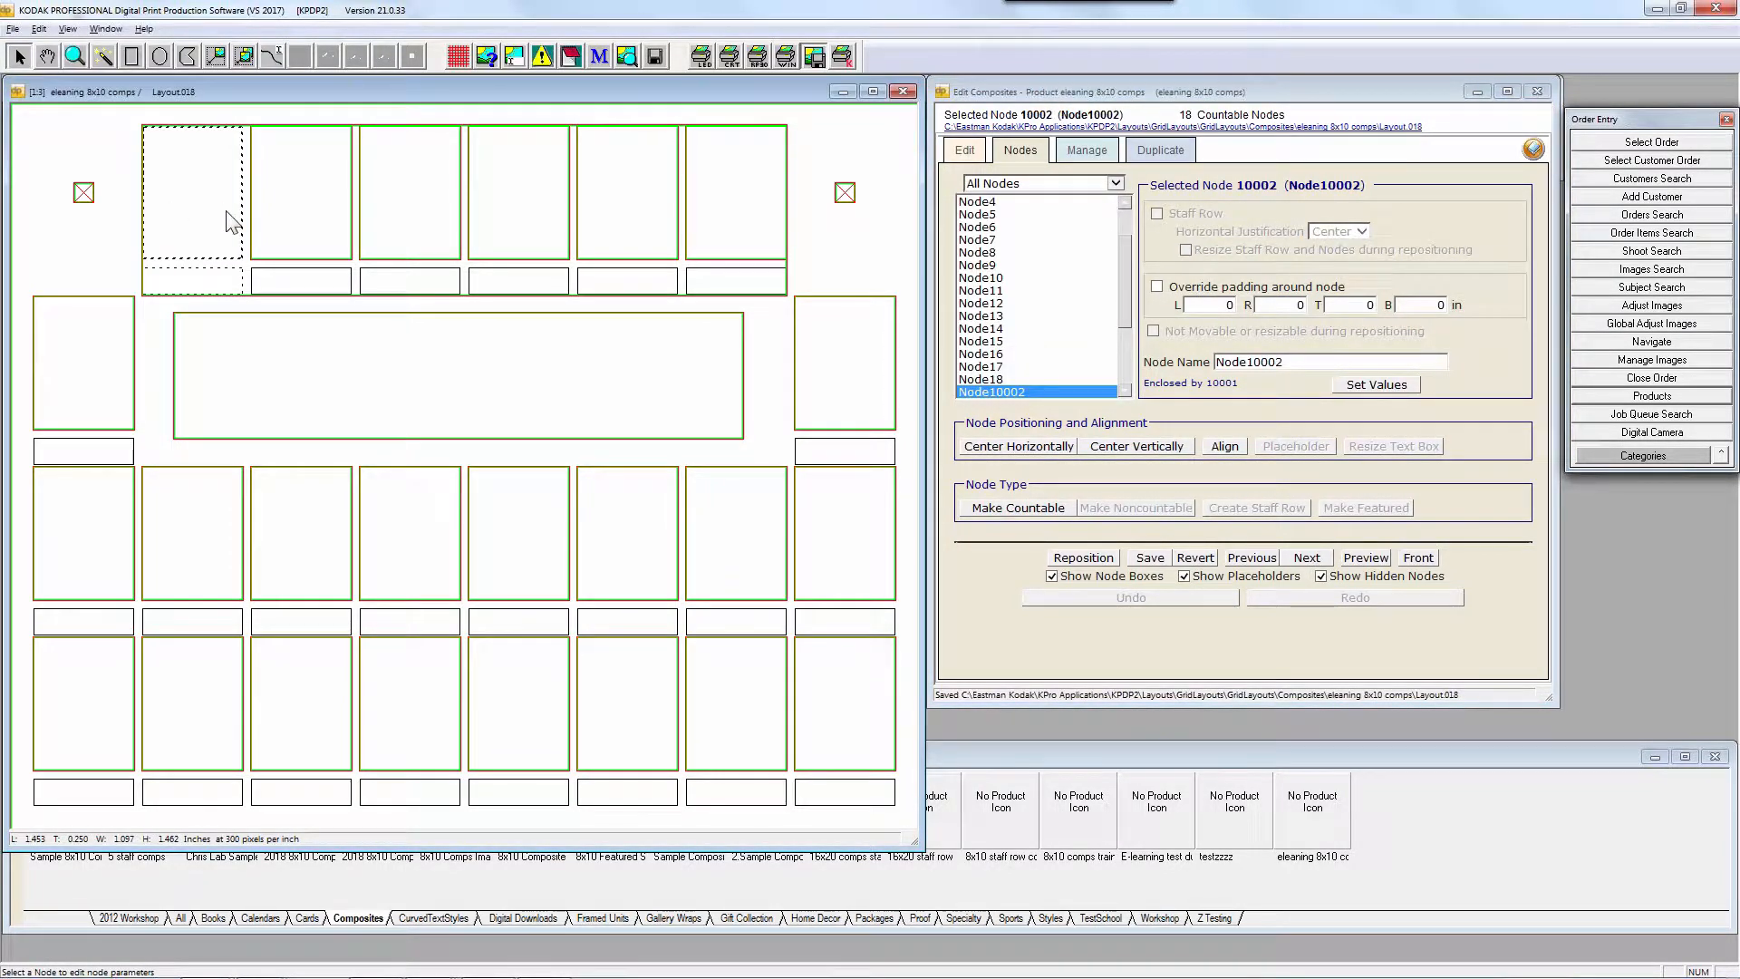
pyautogui.click(296, 235)
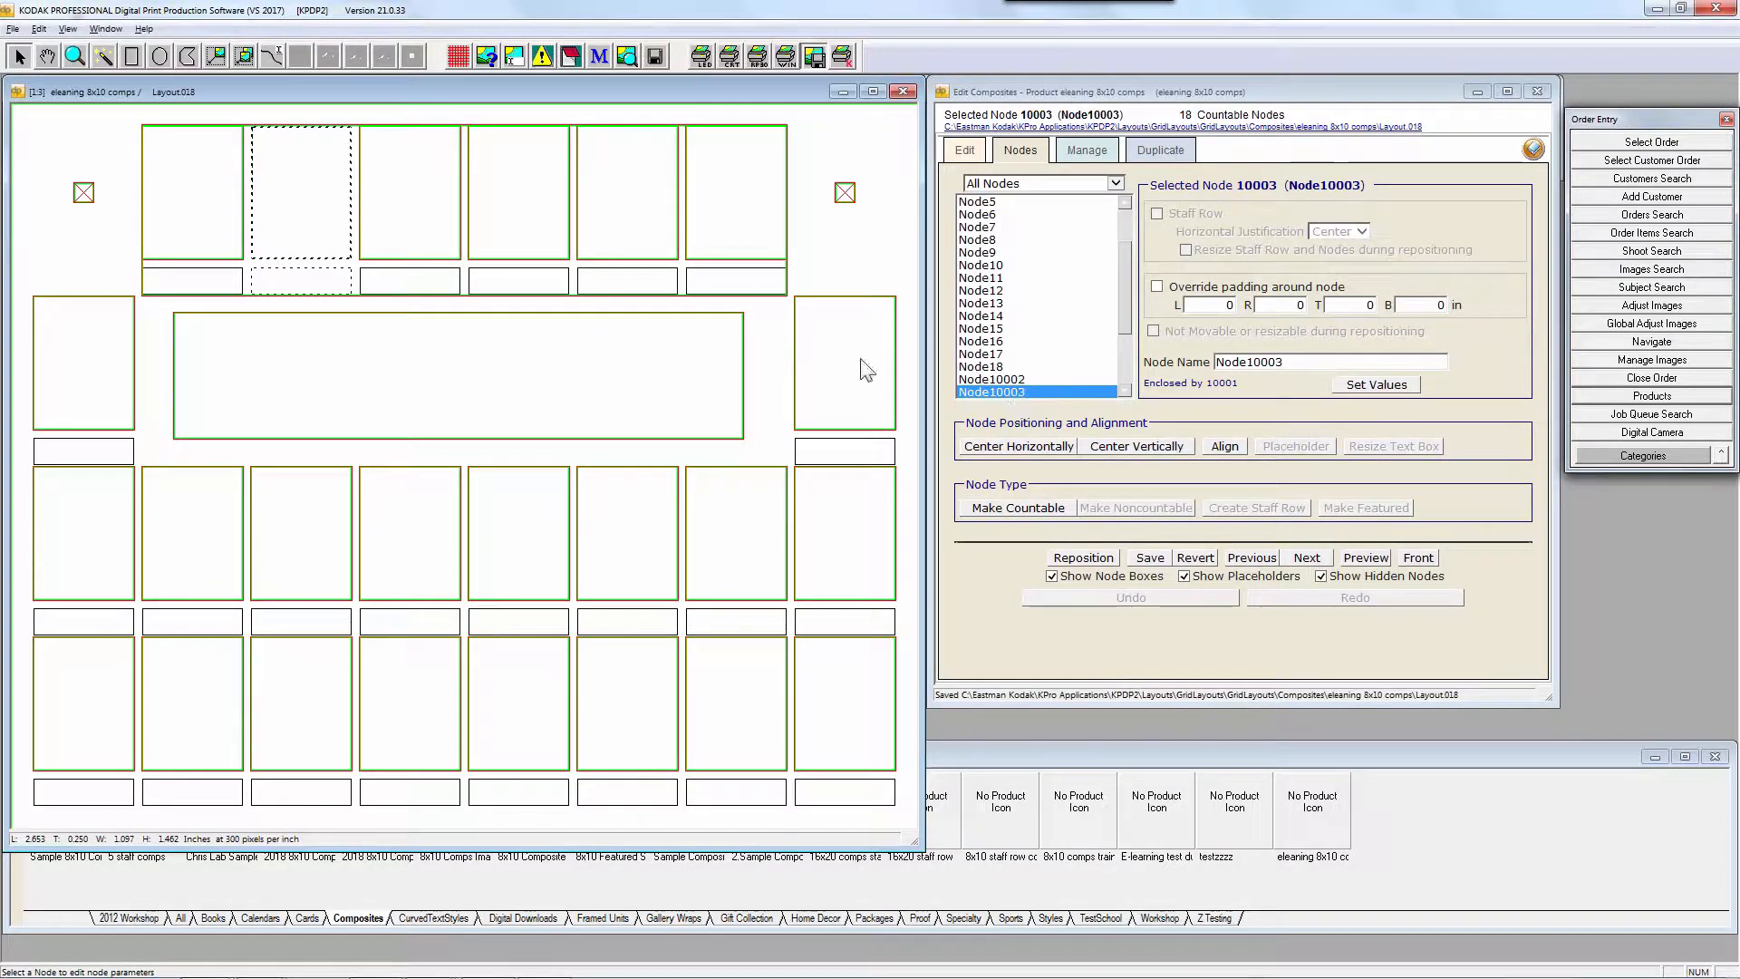
pyautogui.click(413, 240)
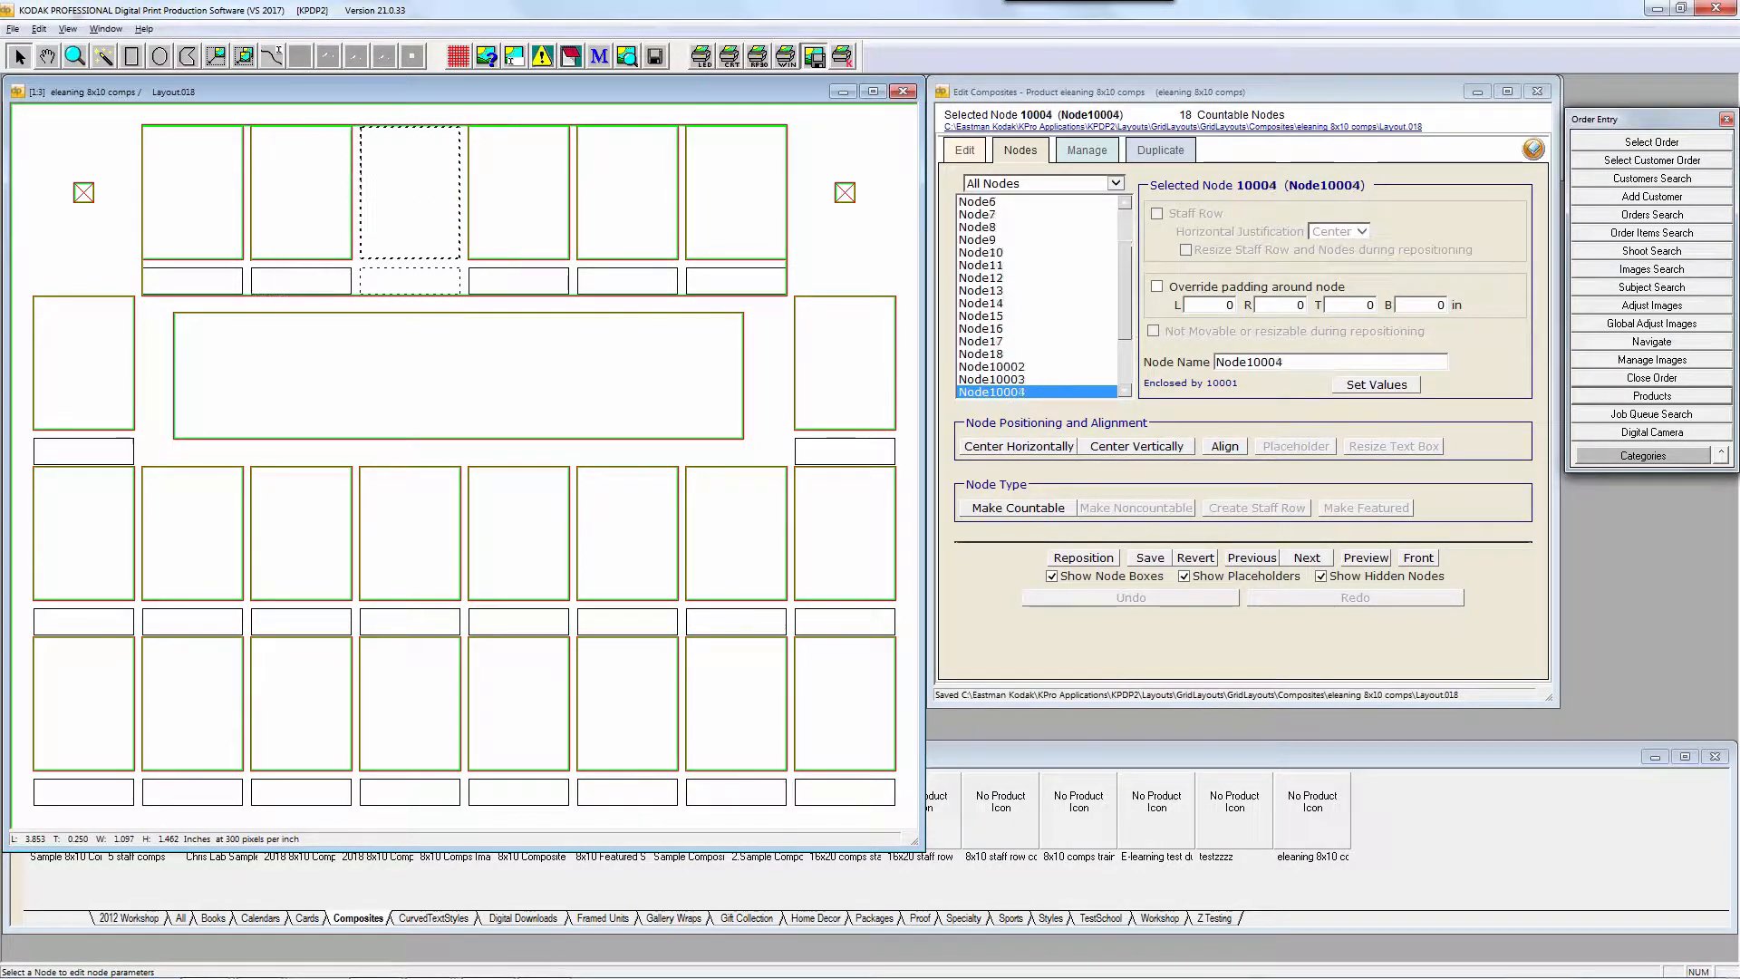
pyautogui.click(751, 217)
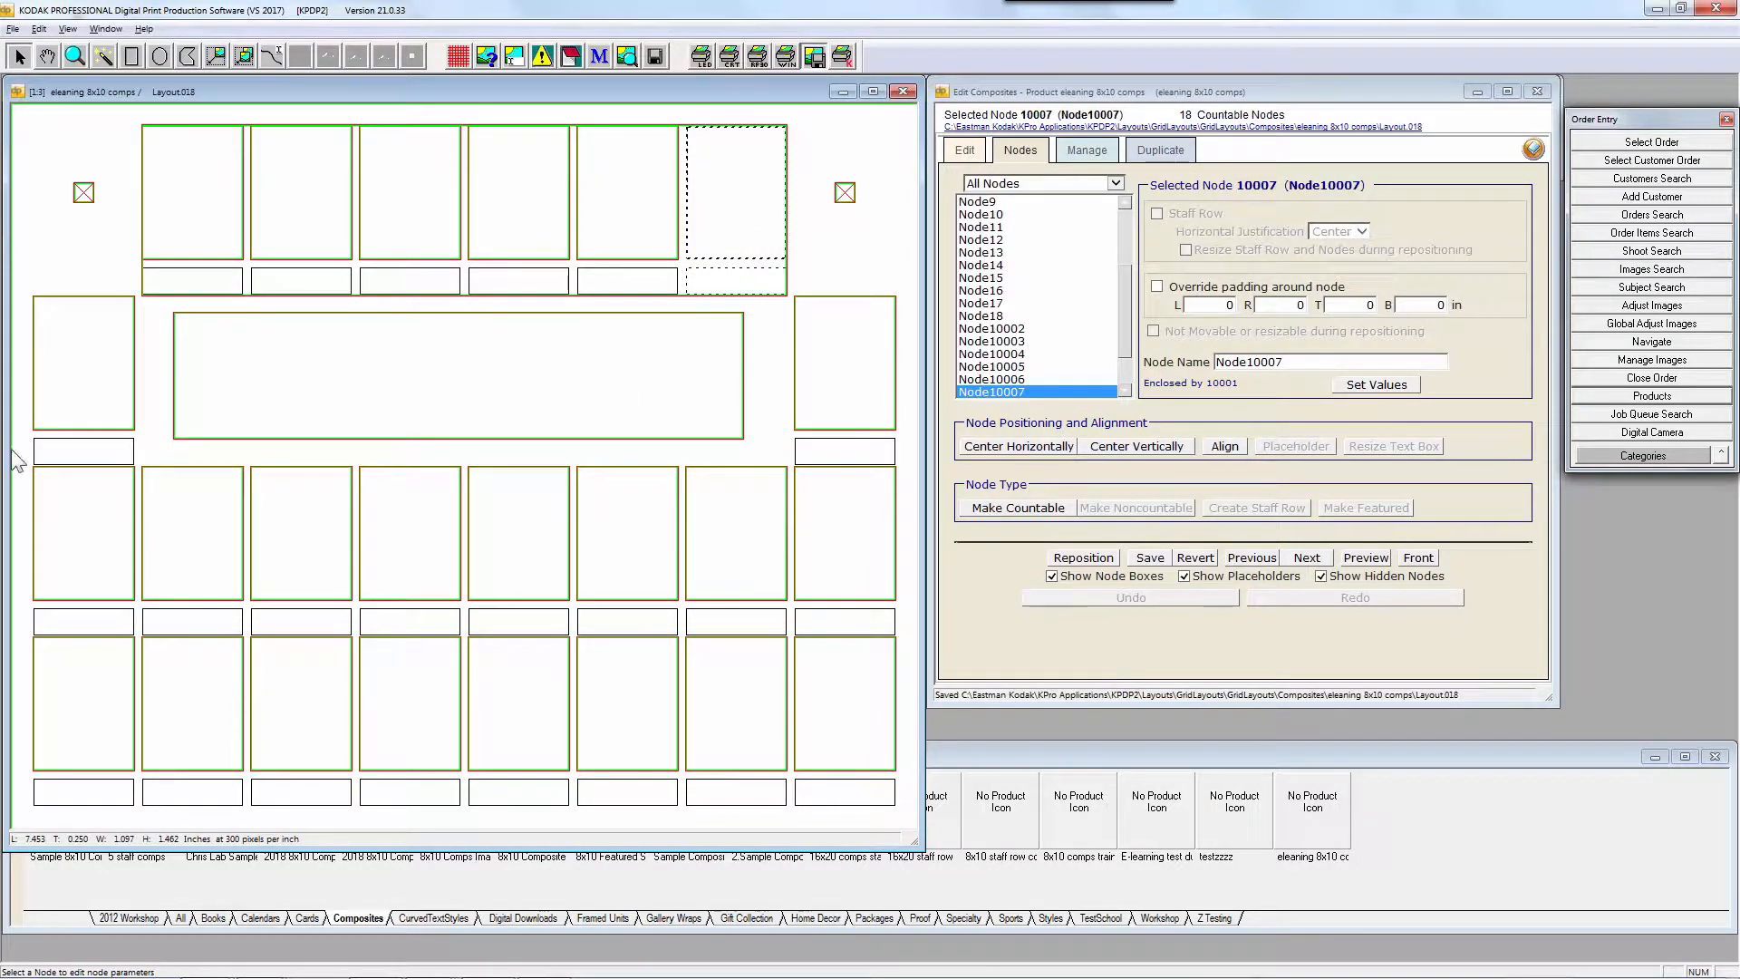
pyautogui.click(81, 398)
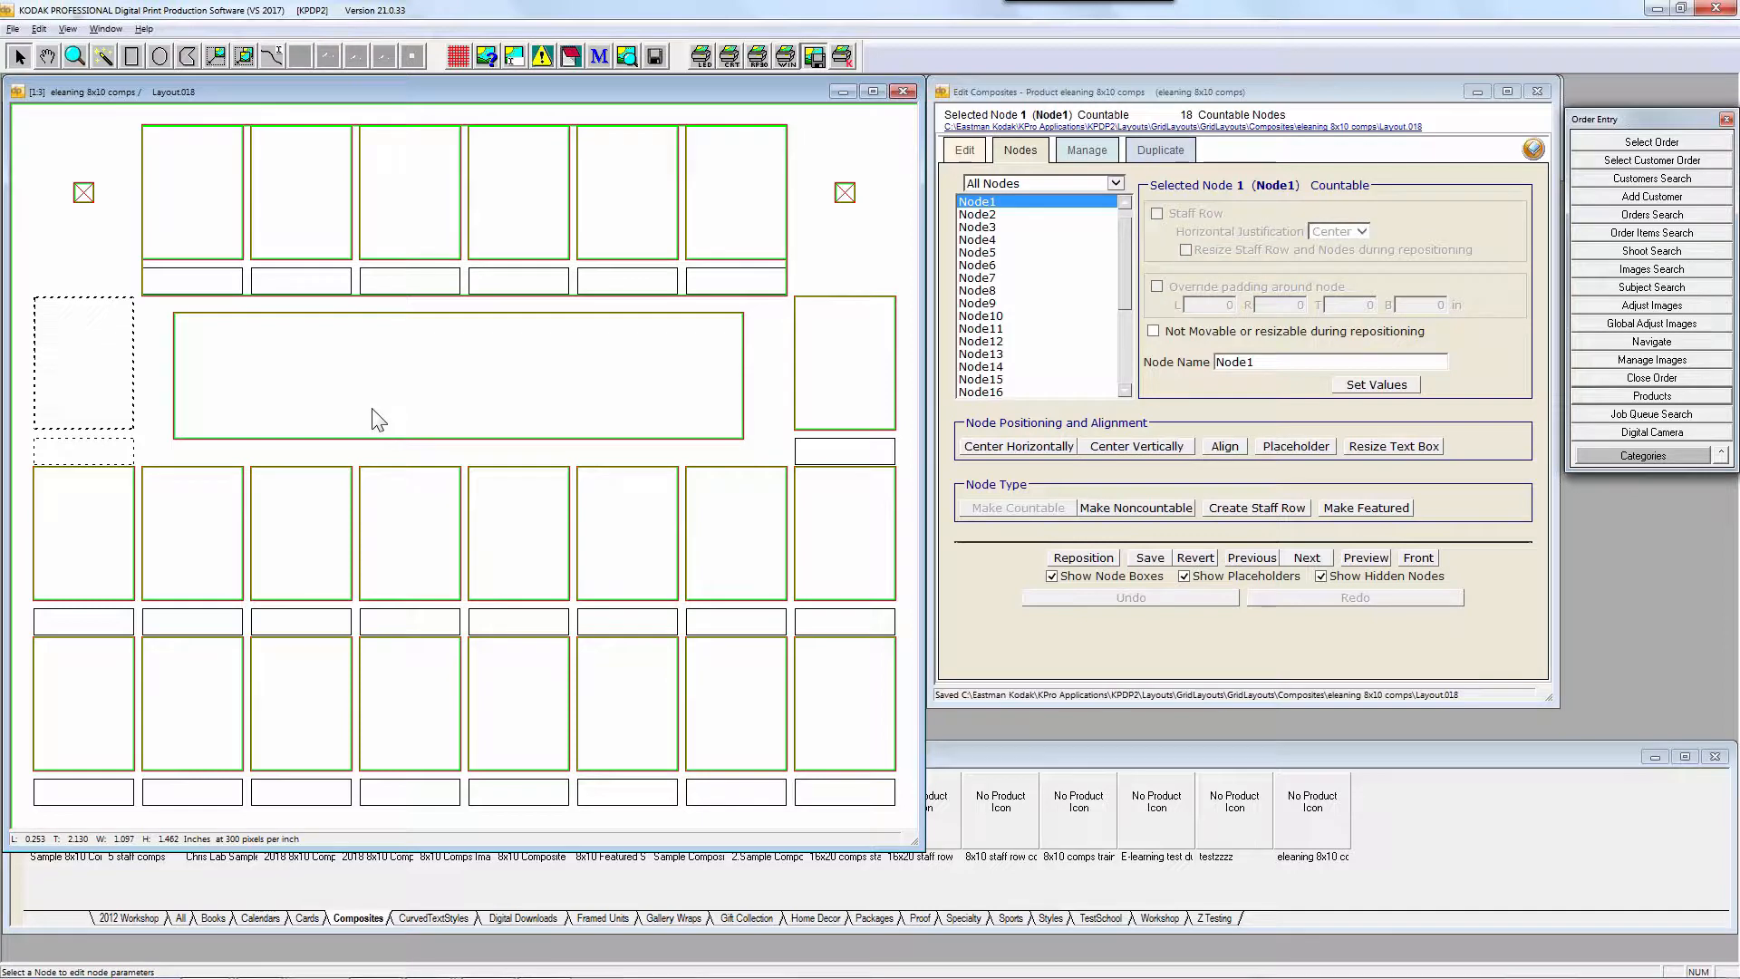
pyautogui.click(834, 391)
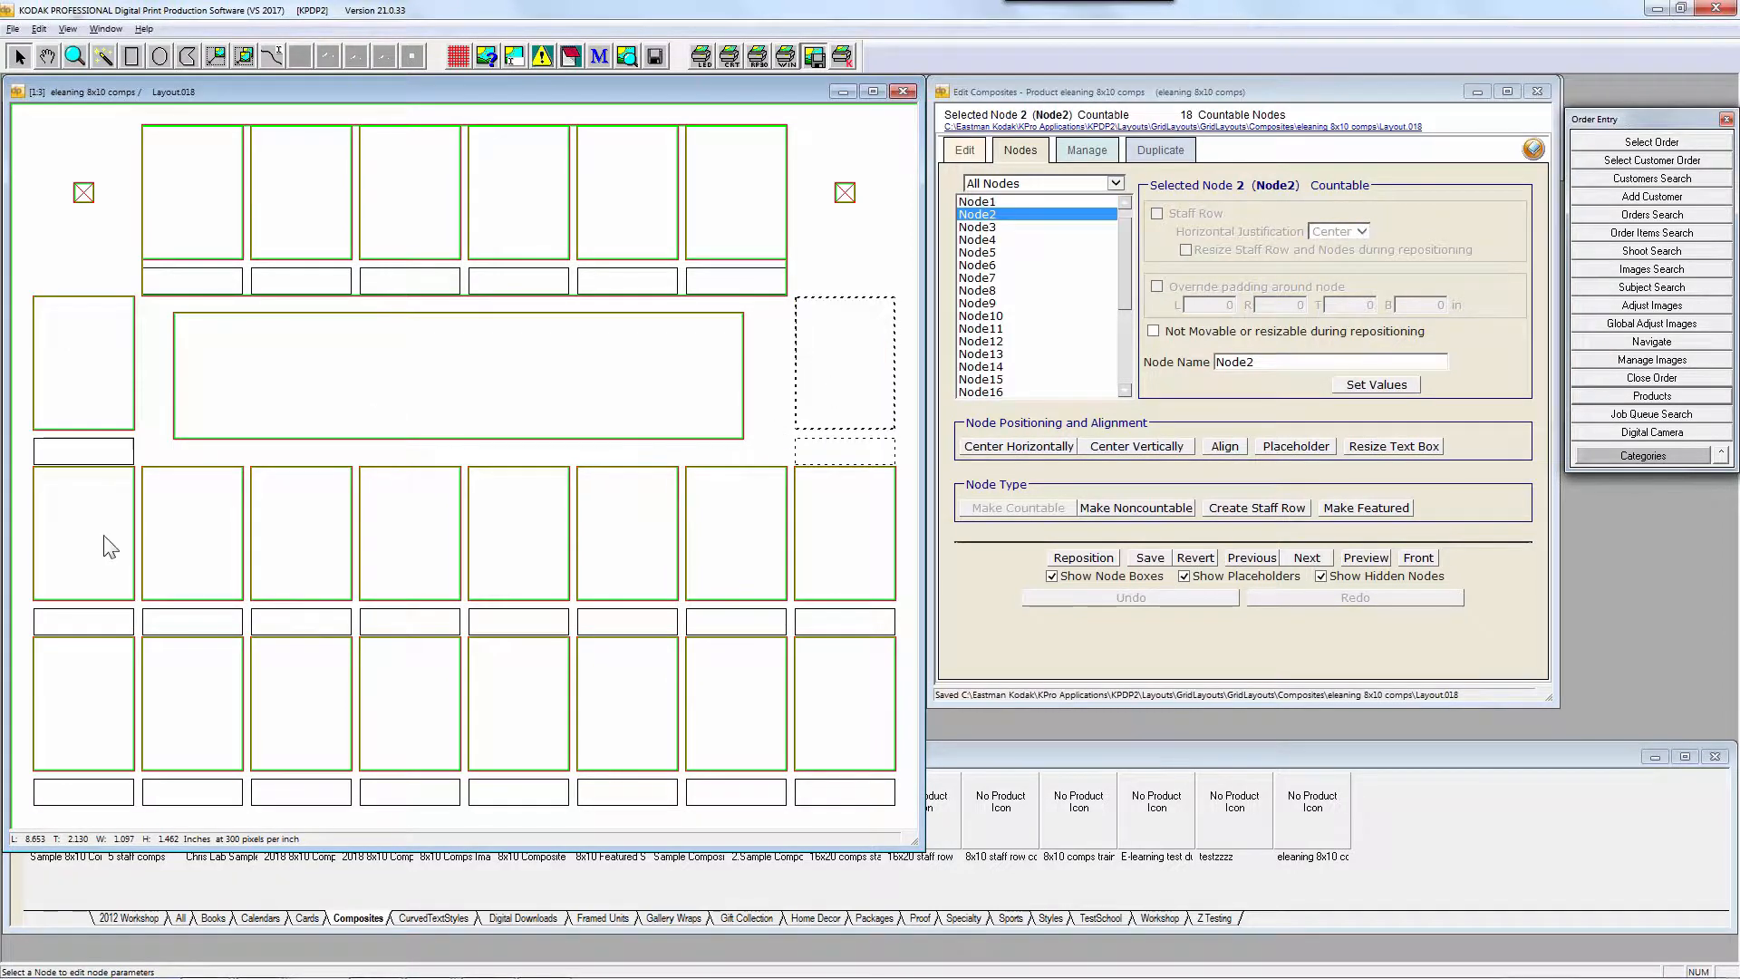
pyautogui.click(107, 549)
pyautogui.click(215, 550)
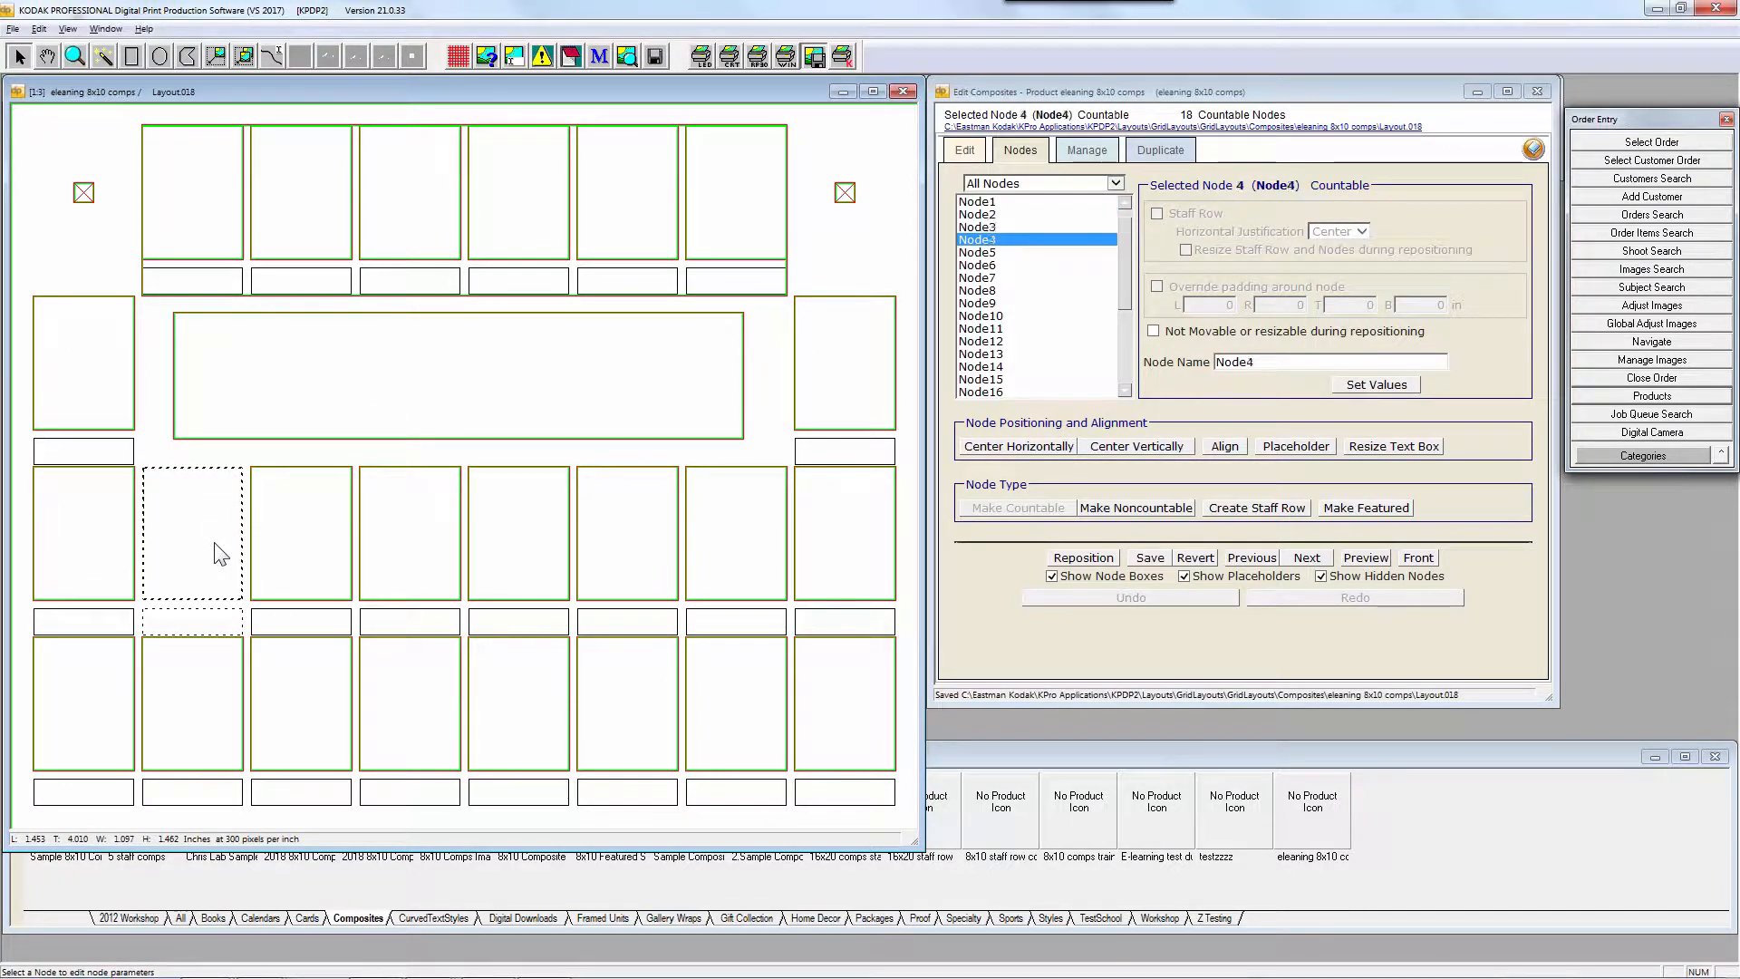
pyautogui.click(199, 232)
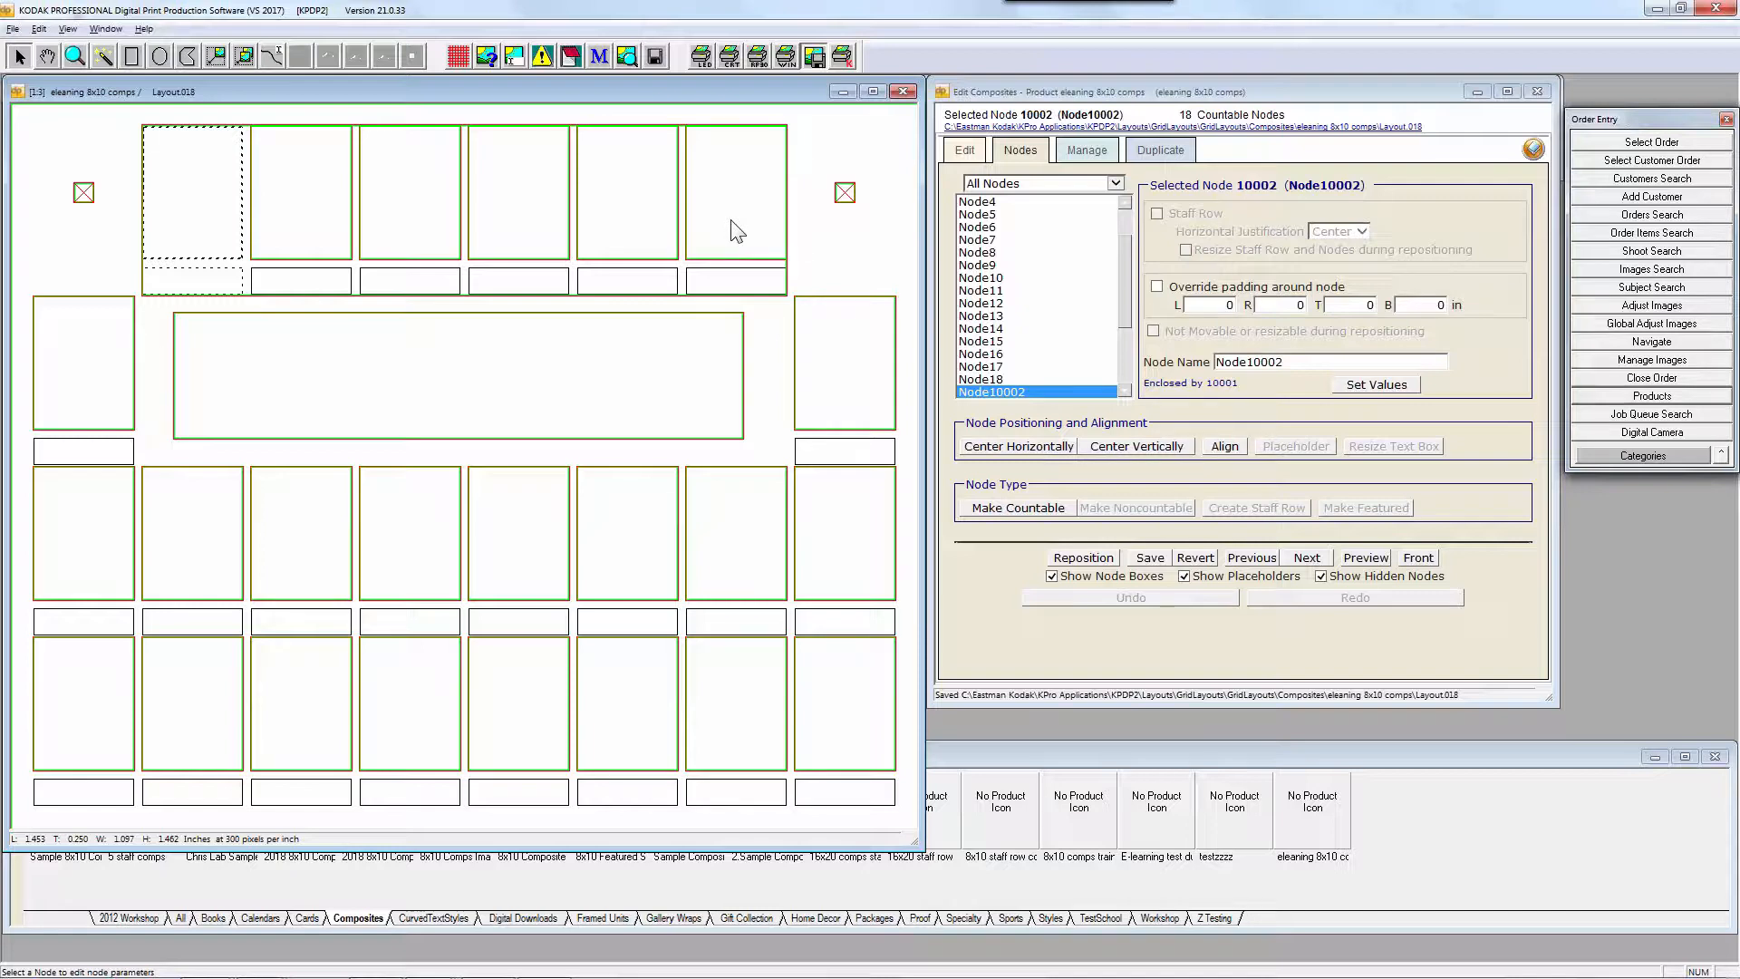
# Limit the node list to custom named nodes and rename the first staff-row node R1
pyautogui.click(1118, 184)
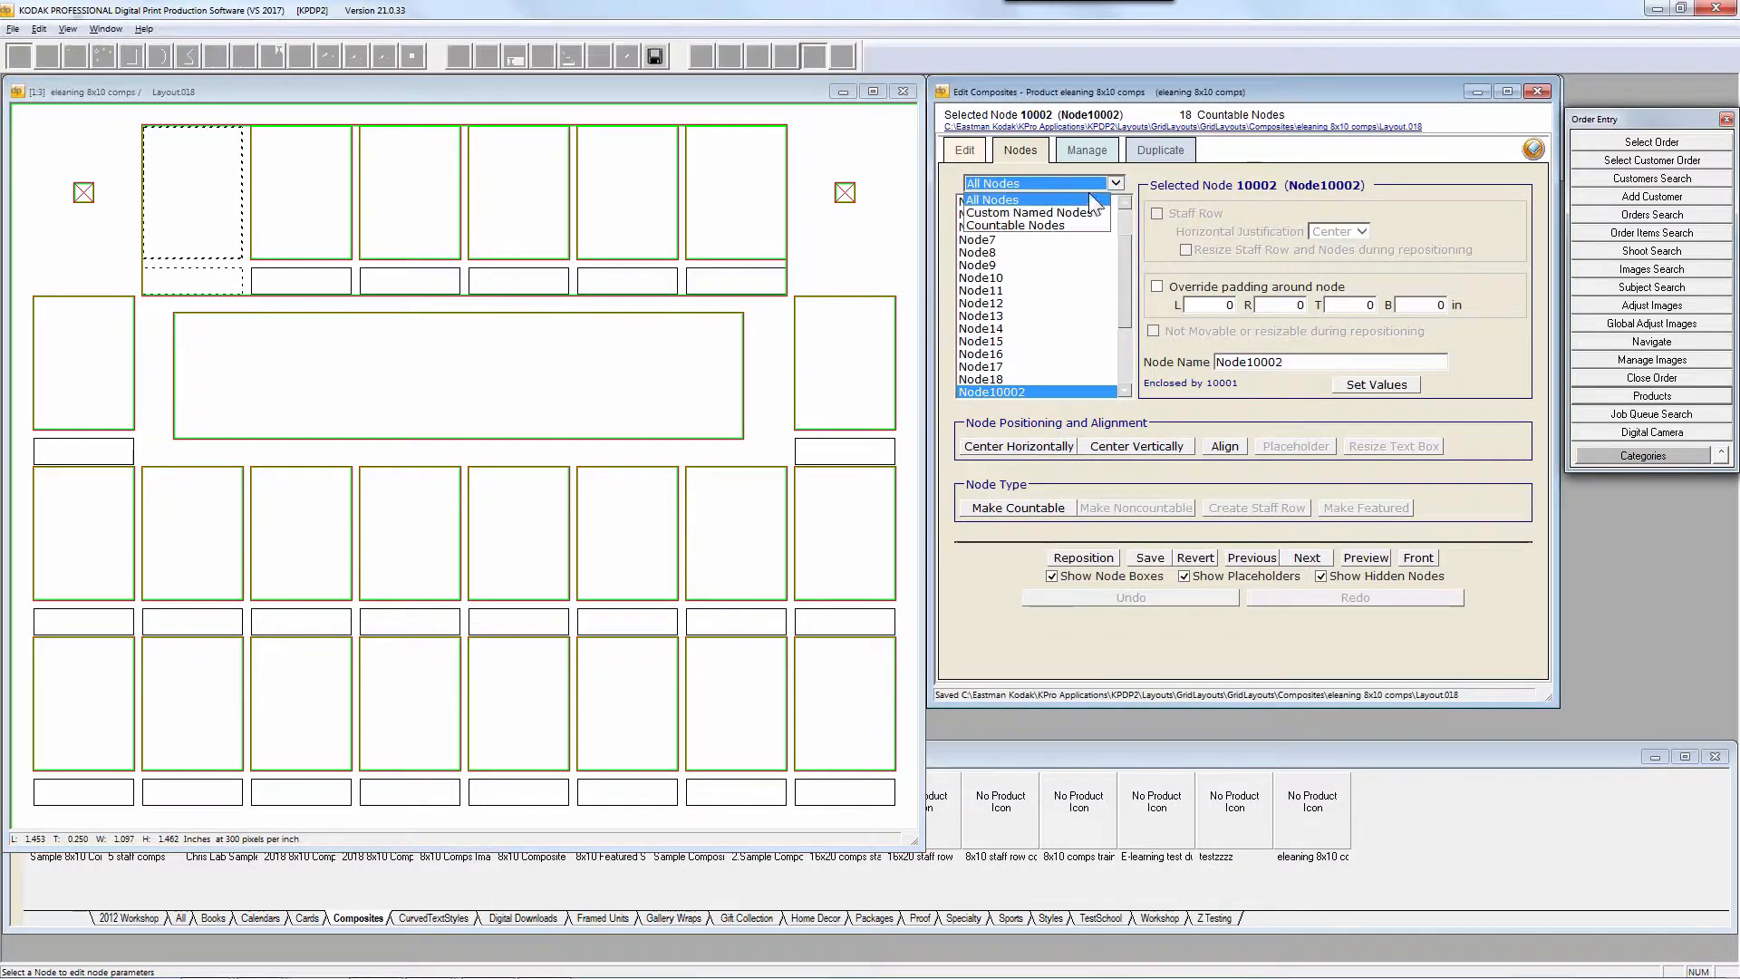
pyautogui.click(1068, 214)
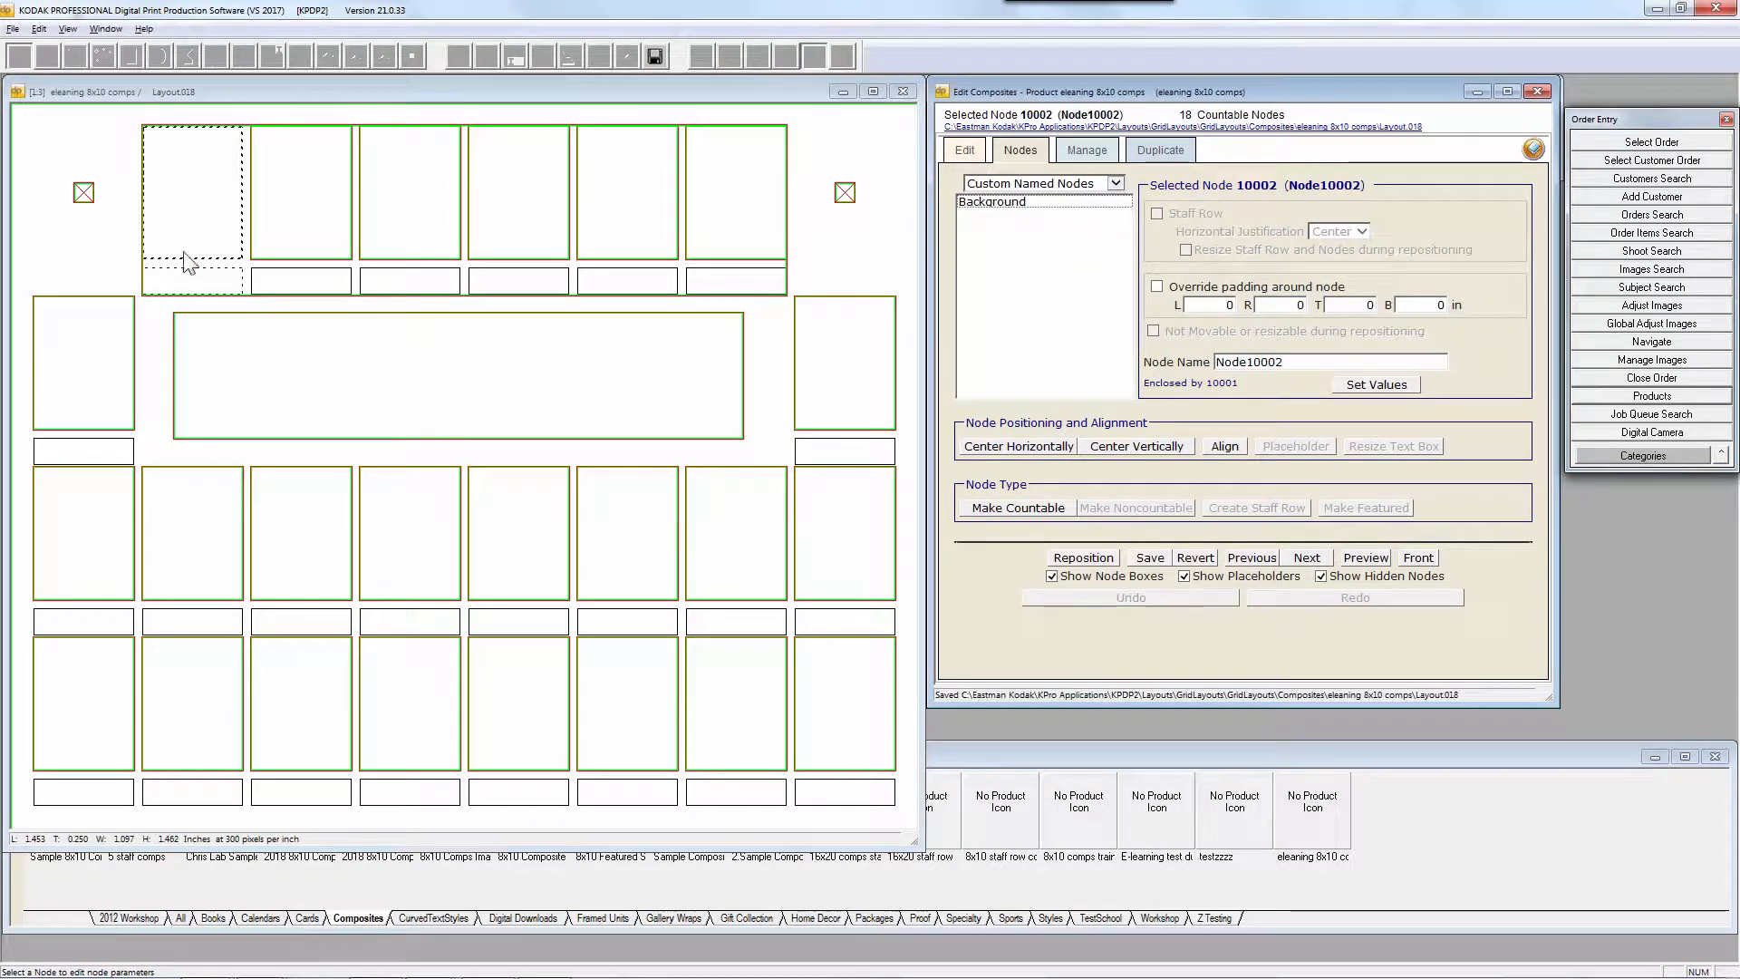
pyautogui.click(1298, 363)
pyautogui.doubleClick(1266, 363)
pyautogui.write('R1')
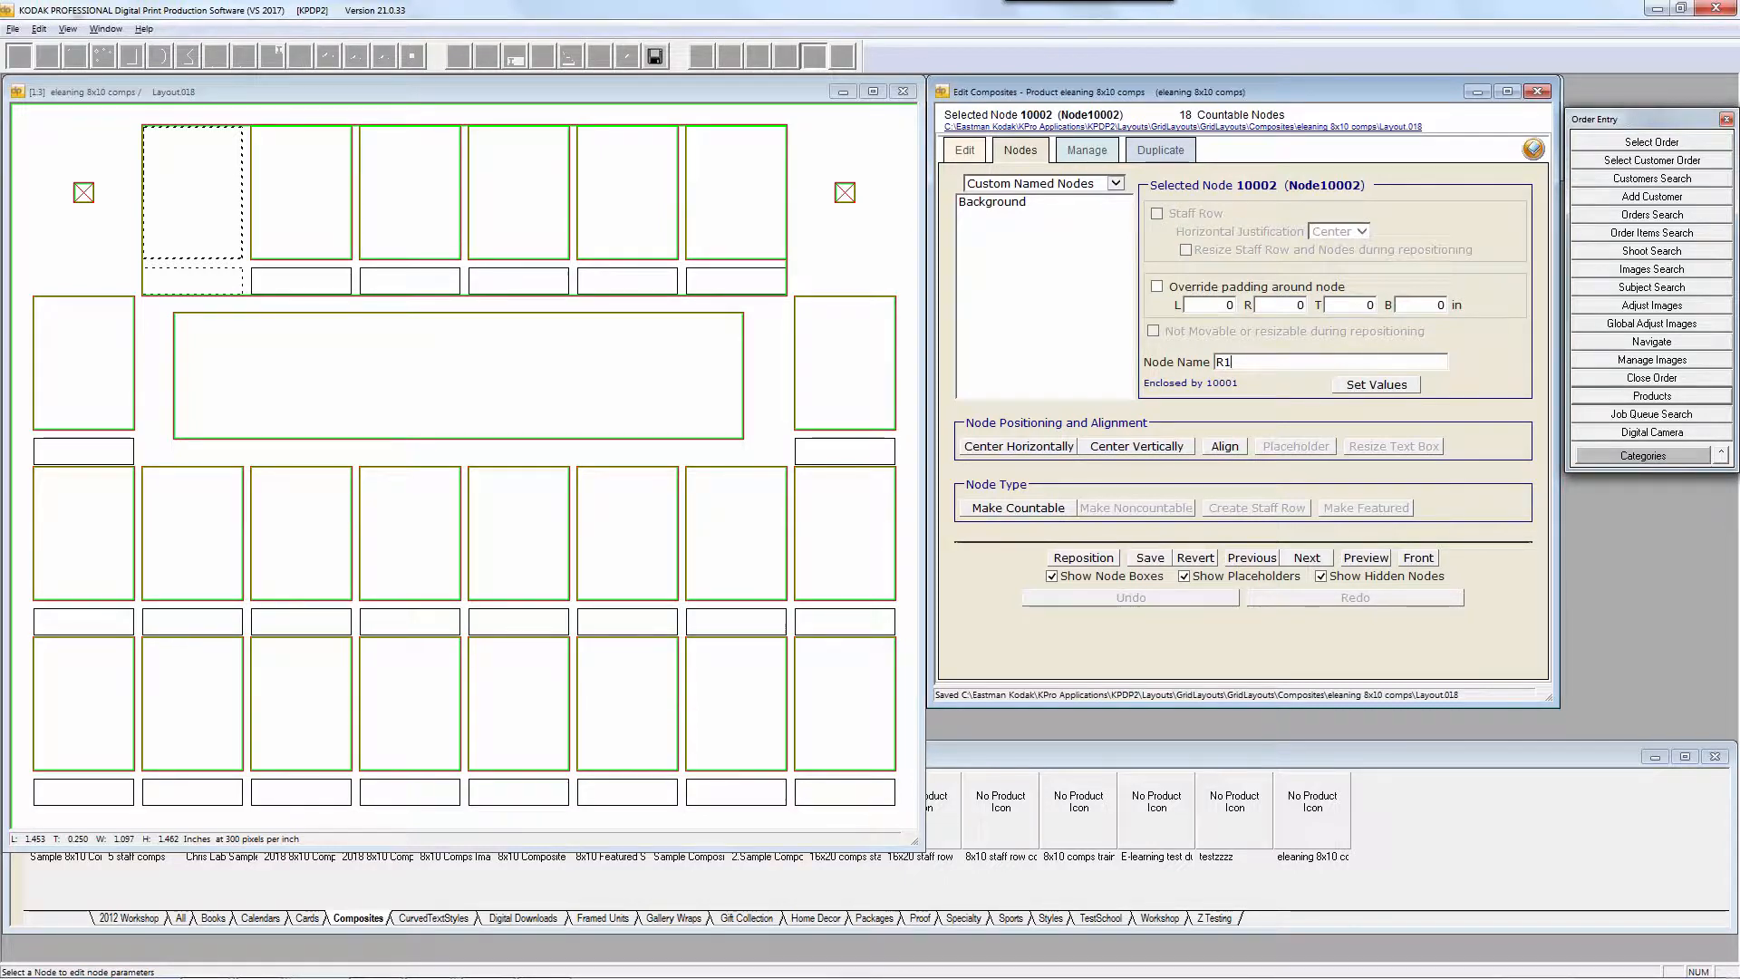
pyautogui.click(1373, 384)
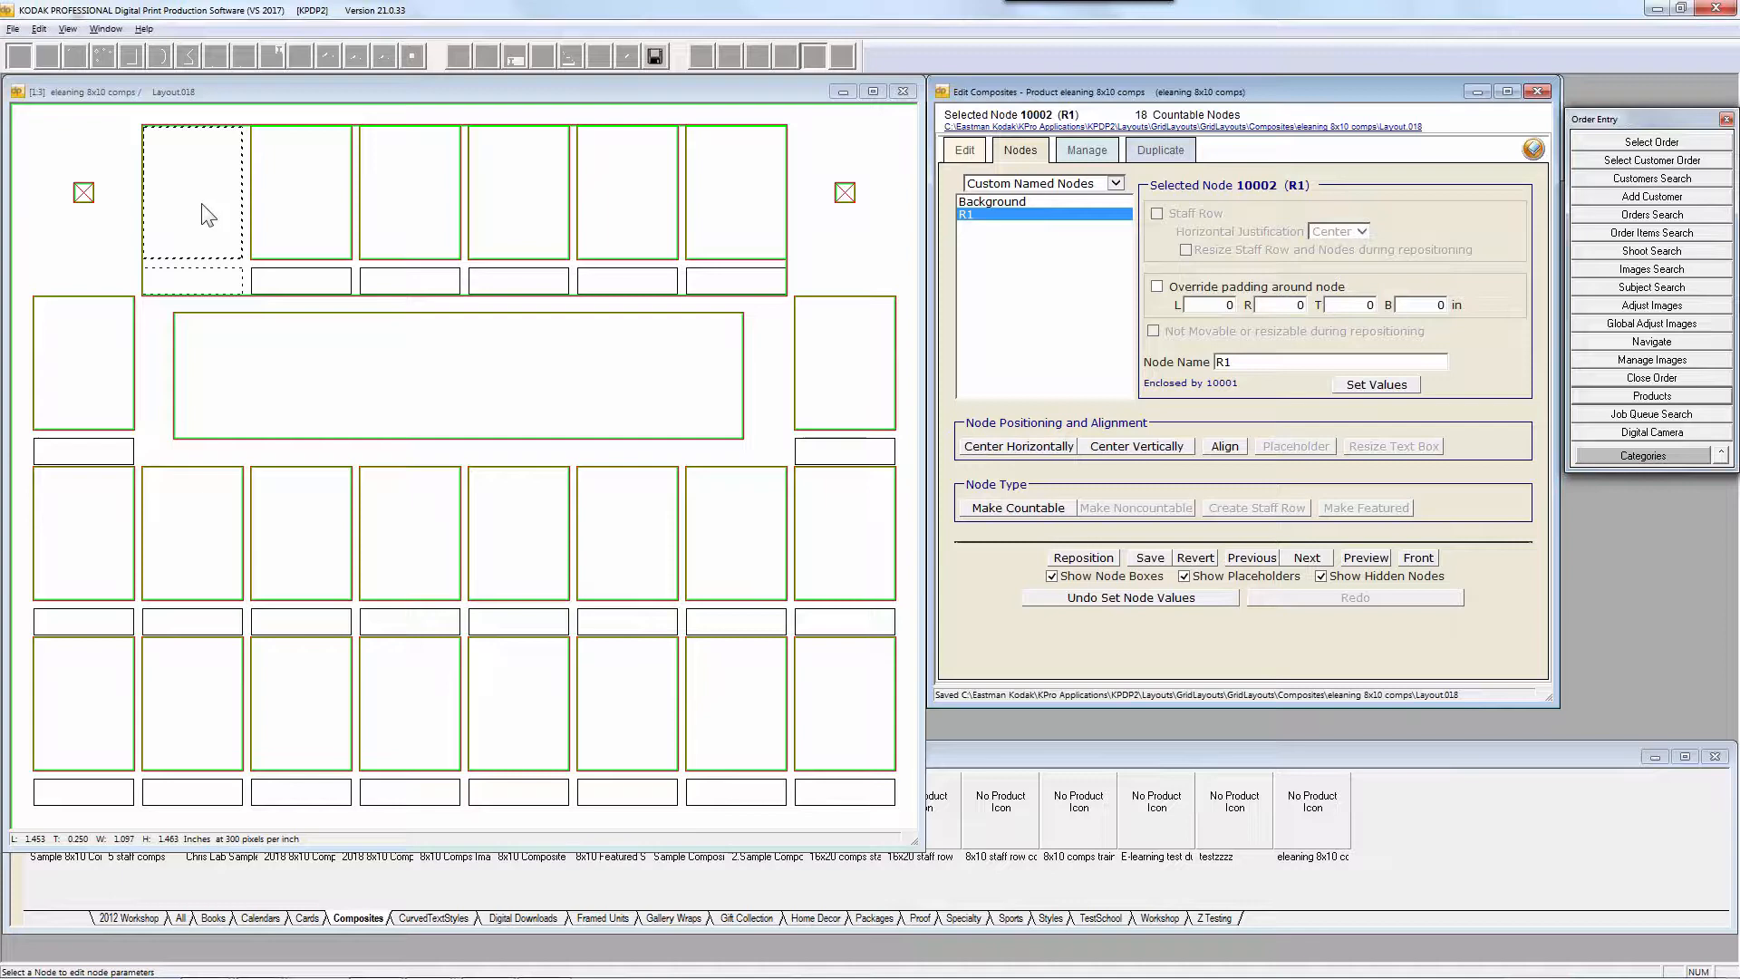
# Rename the second node of the staff row R2
pyautogui.click(311, 217)
pyautogui.click(1324, 363)
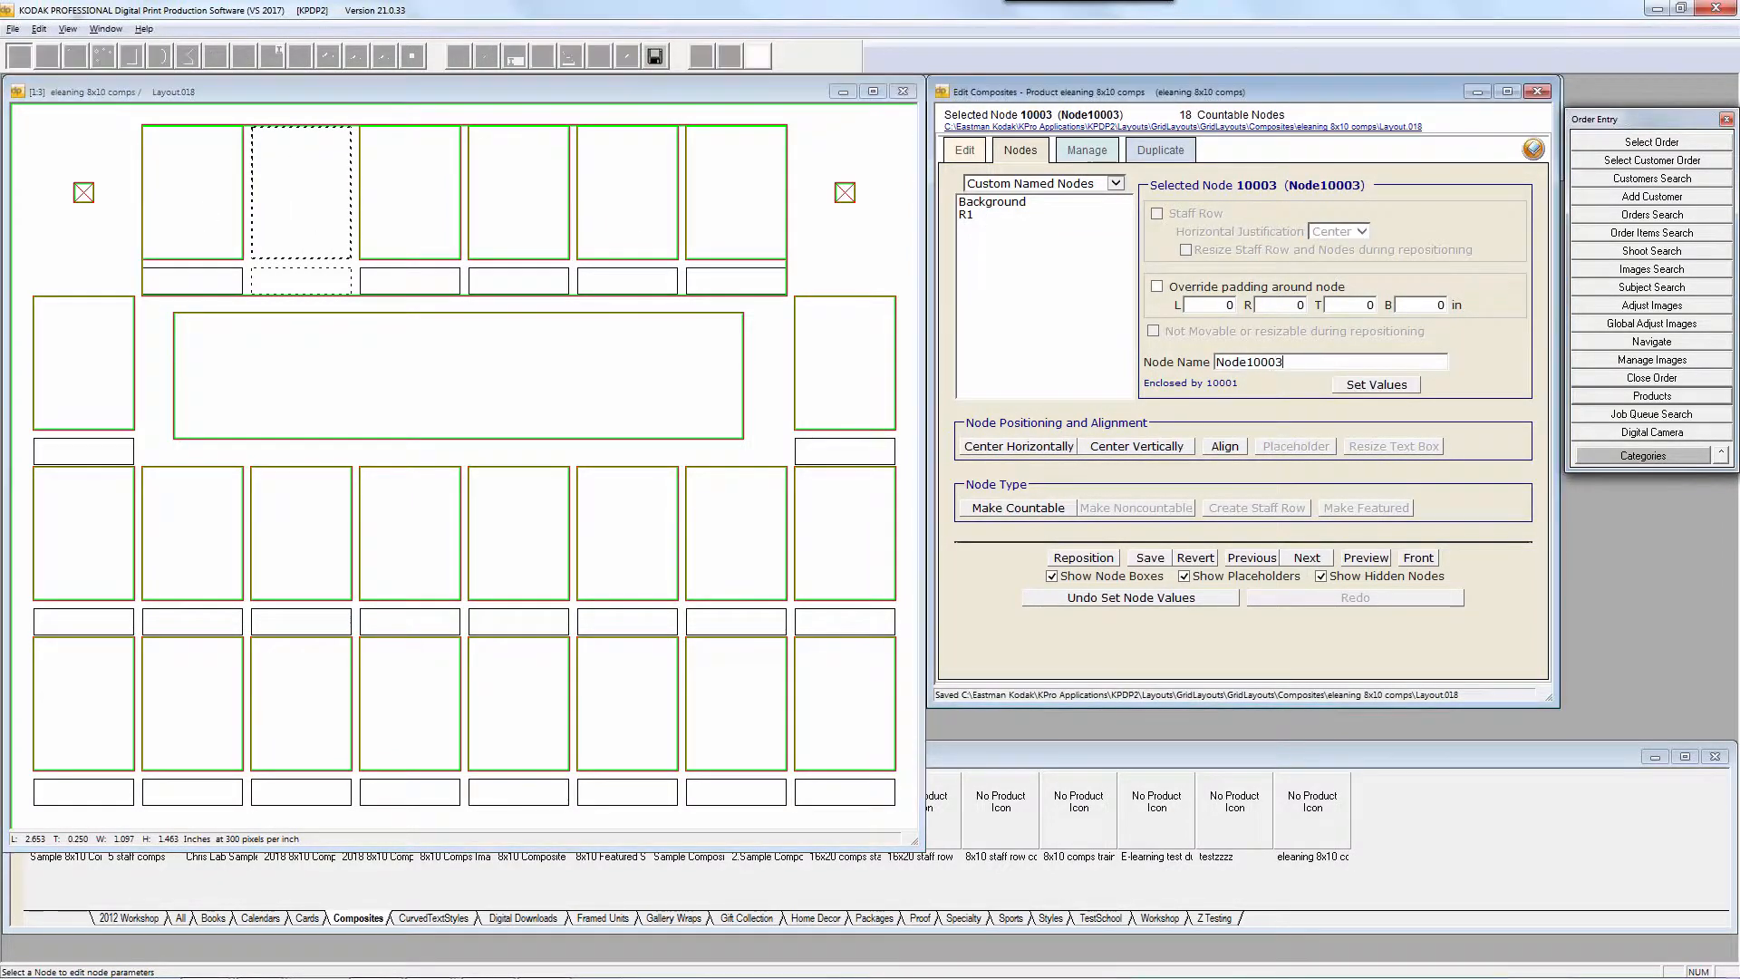
pyautogui.doubleClick(1324, 364)
pyautogui.write('R')
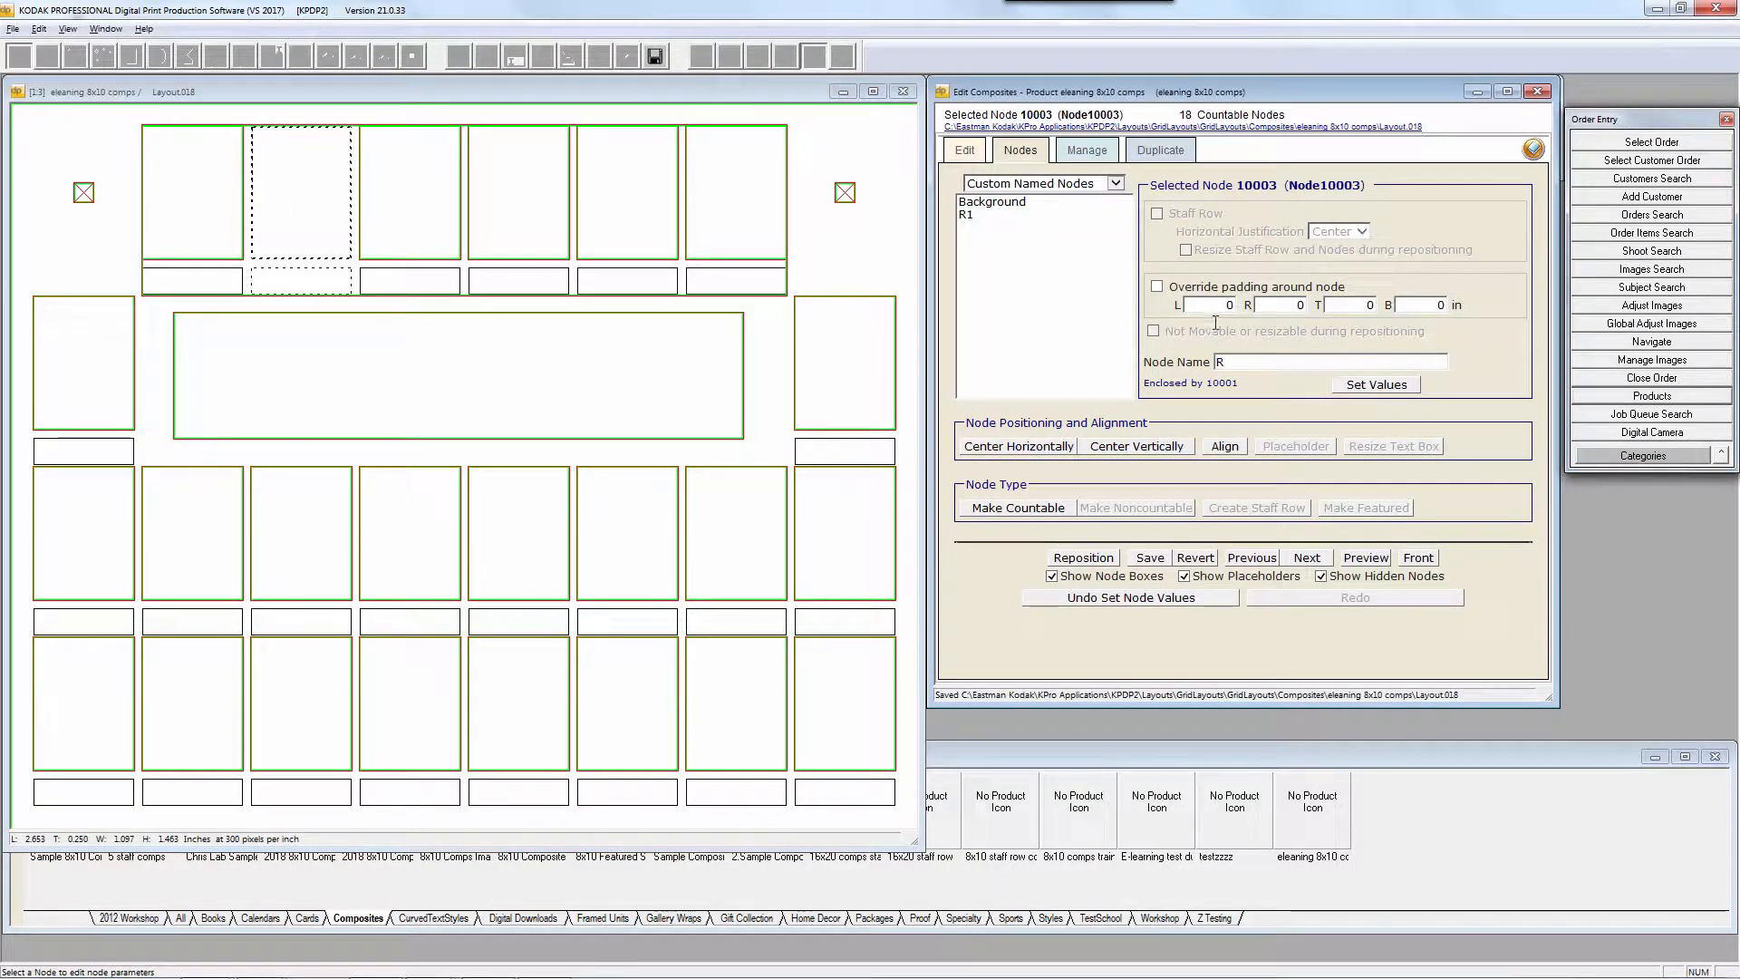
pyautogui.write('2')
pyautogui.click(1360, 384)
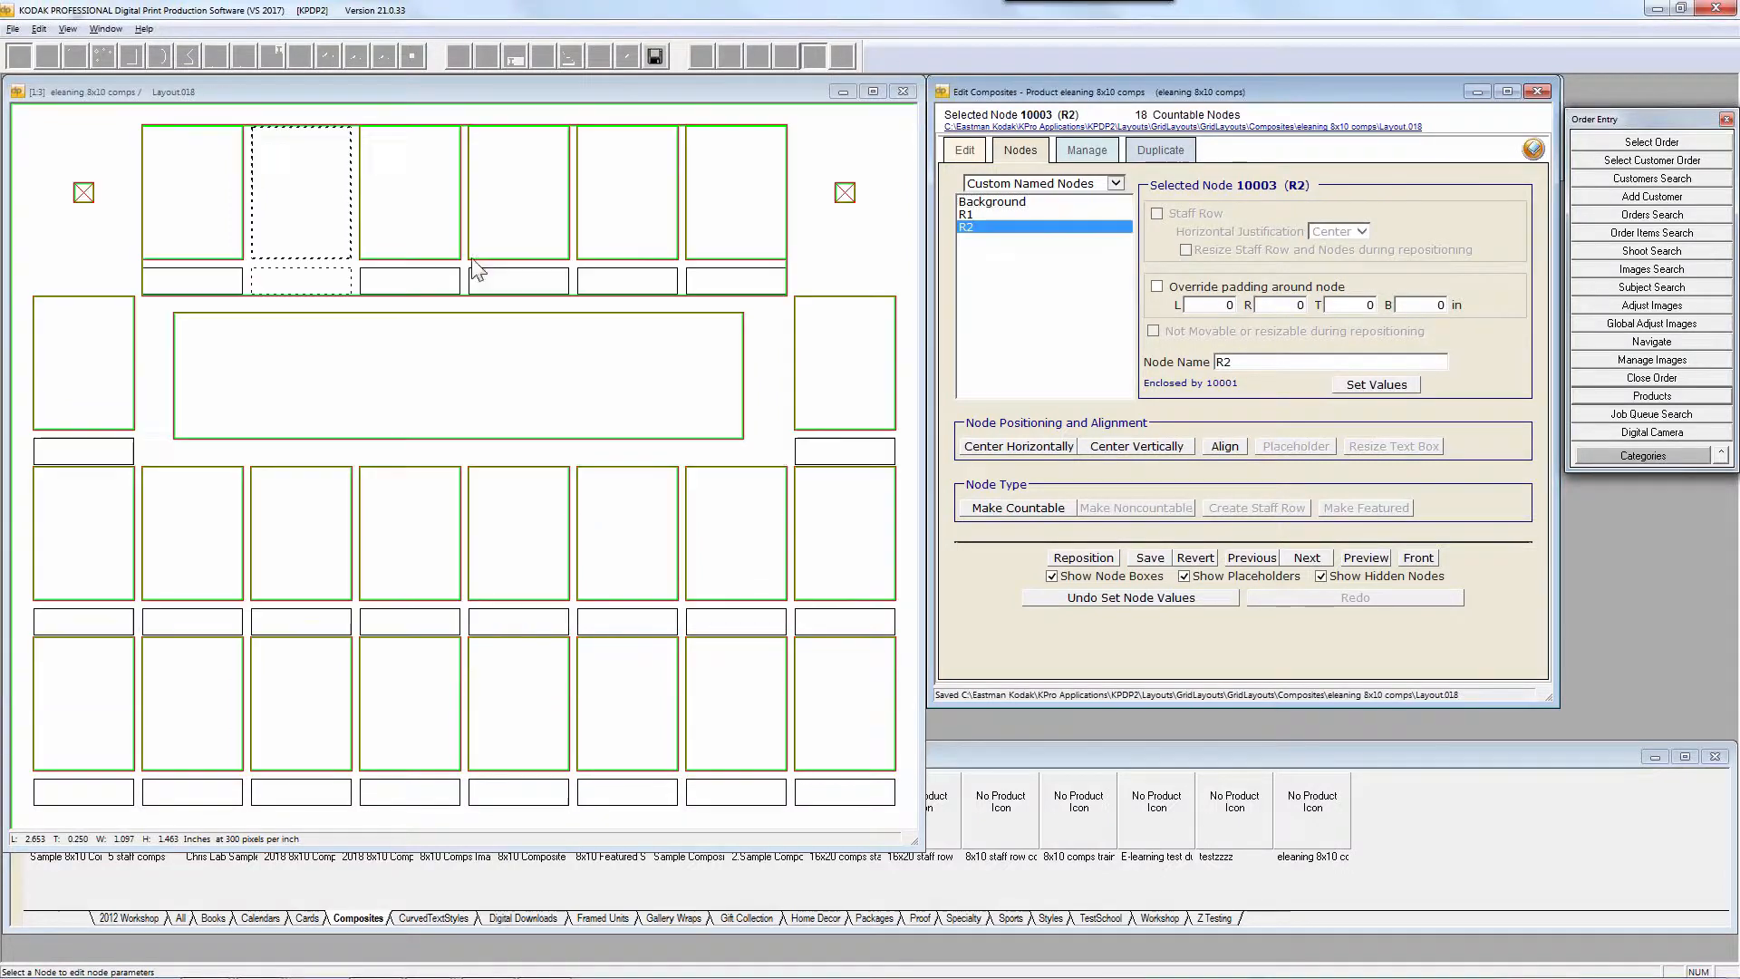
# Rename the third and fourth nodes of the staff row R3 and R4
pyautogui.click(435, 232)
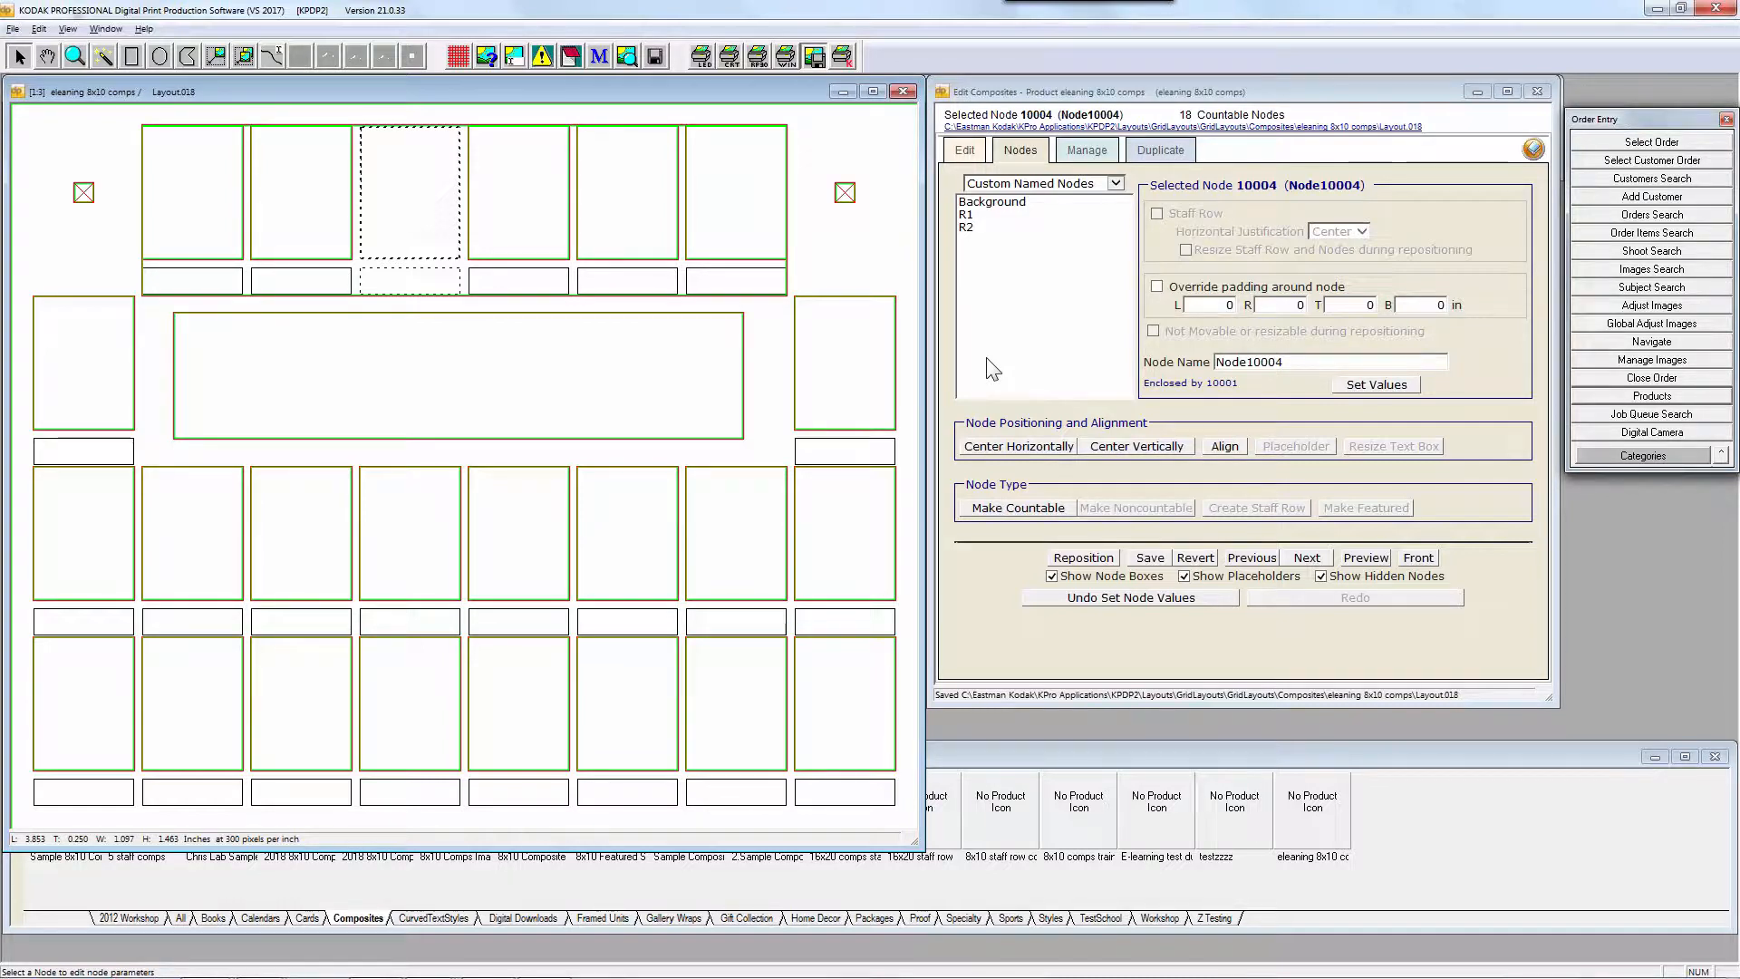
pyautogui.moveTo(1284, 362); pyautogui.dragTo(1212, 363)
pyautogui.write('R3')
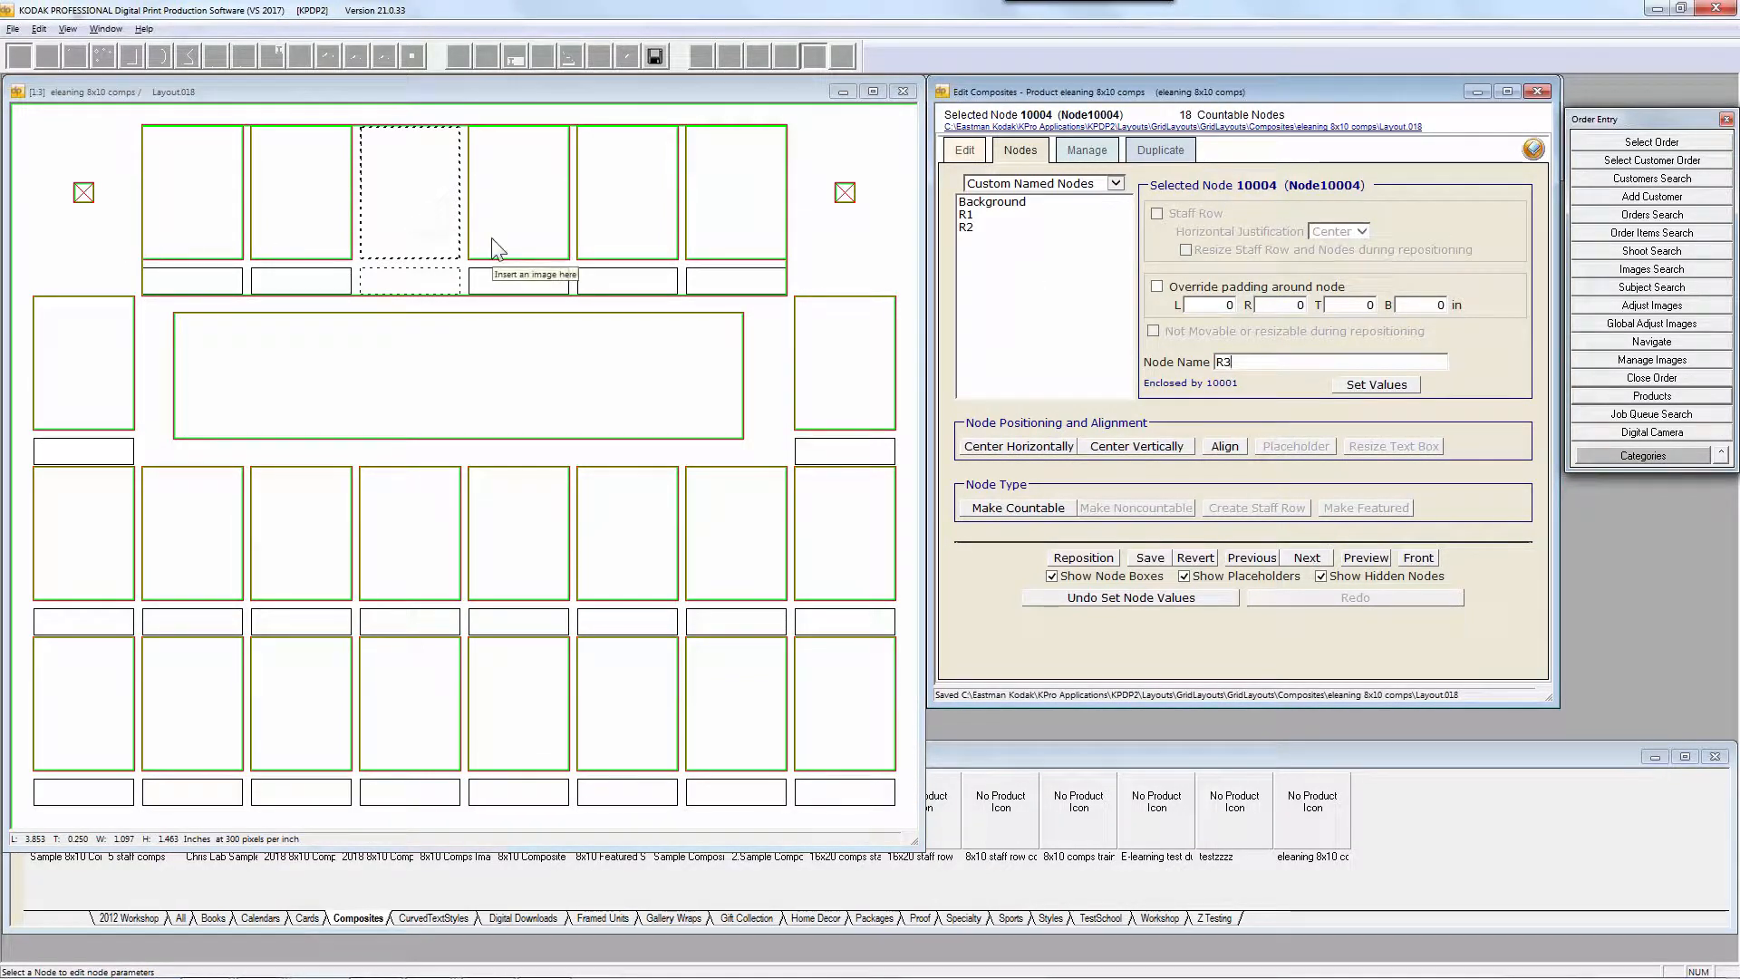
pyautogui.click(1367, 386)
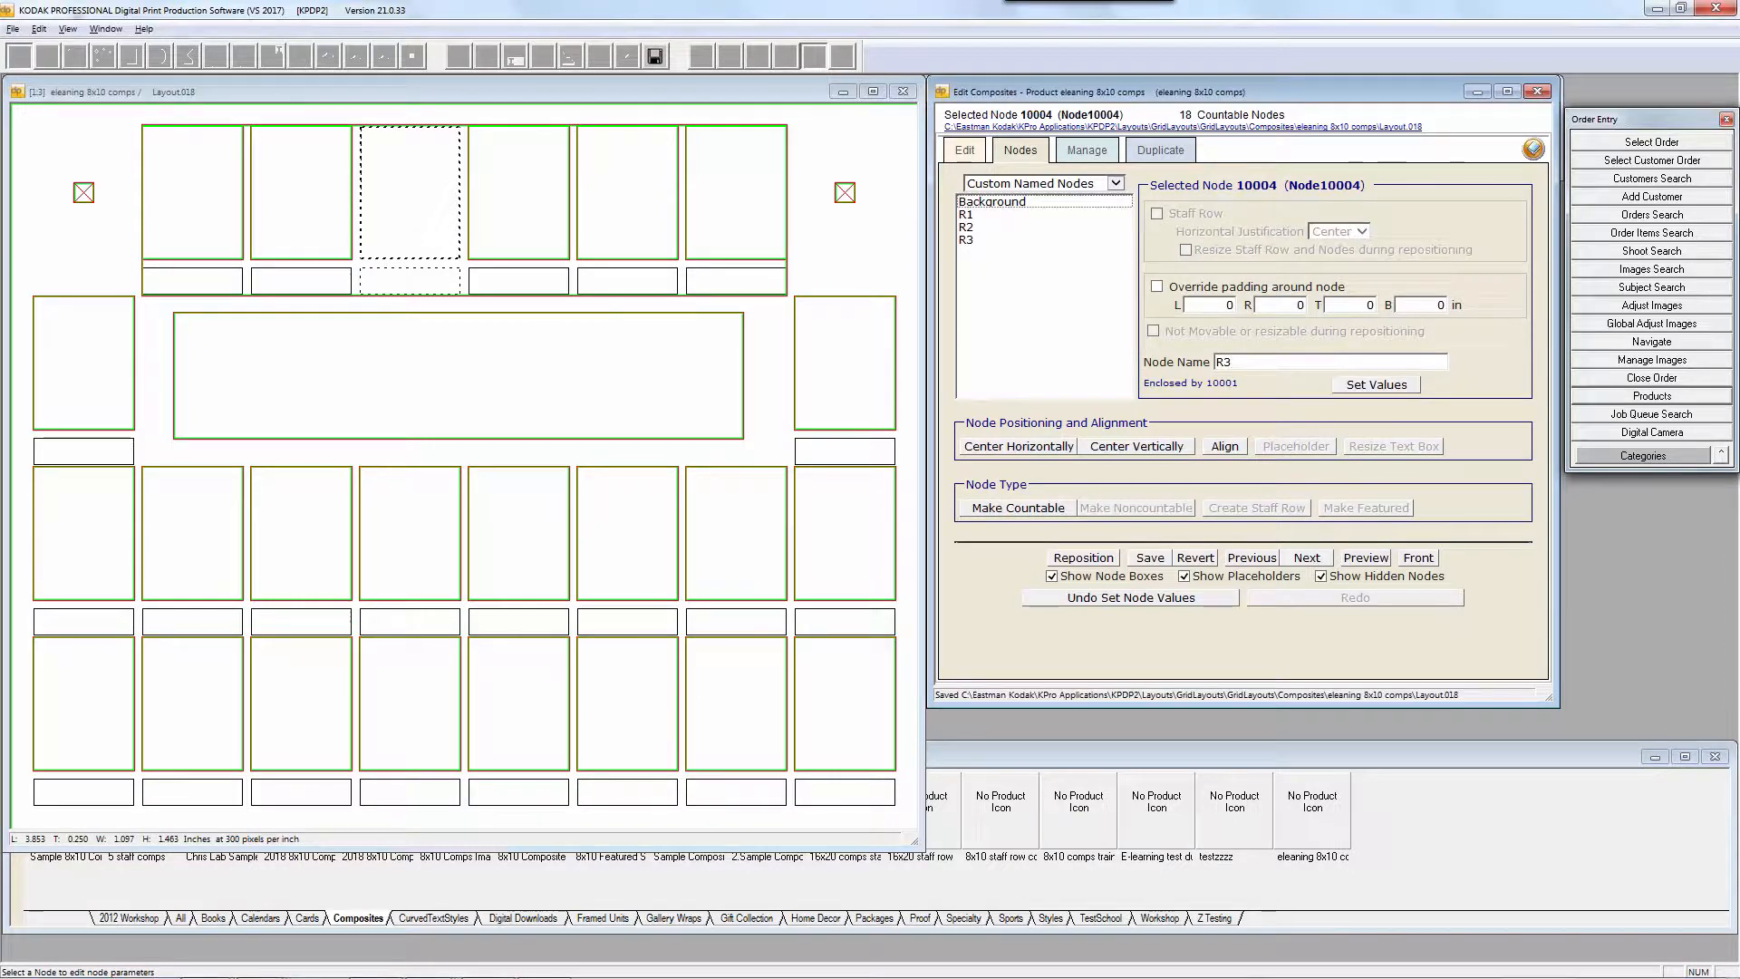
pyautogui.click(525, 239)
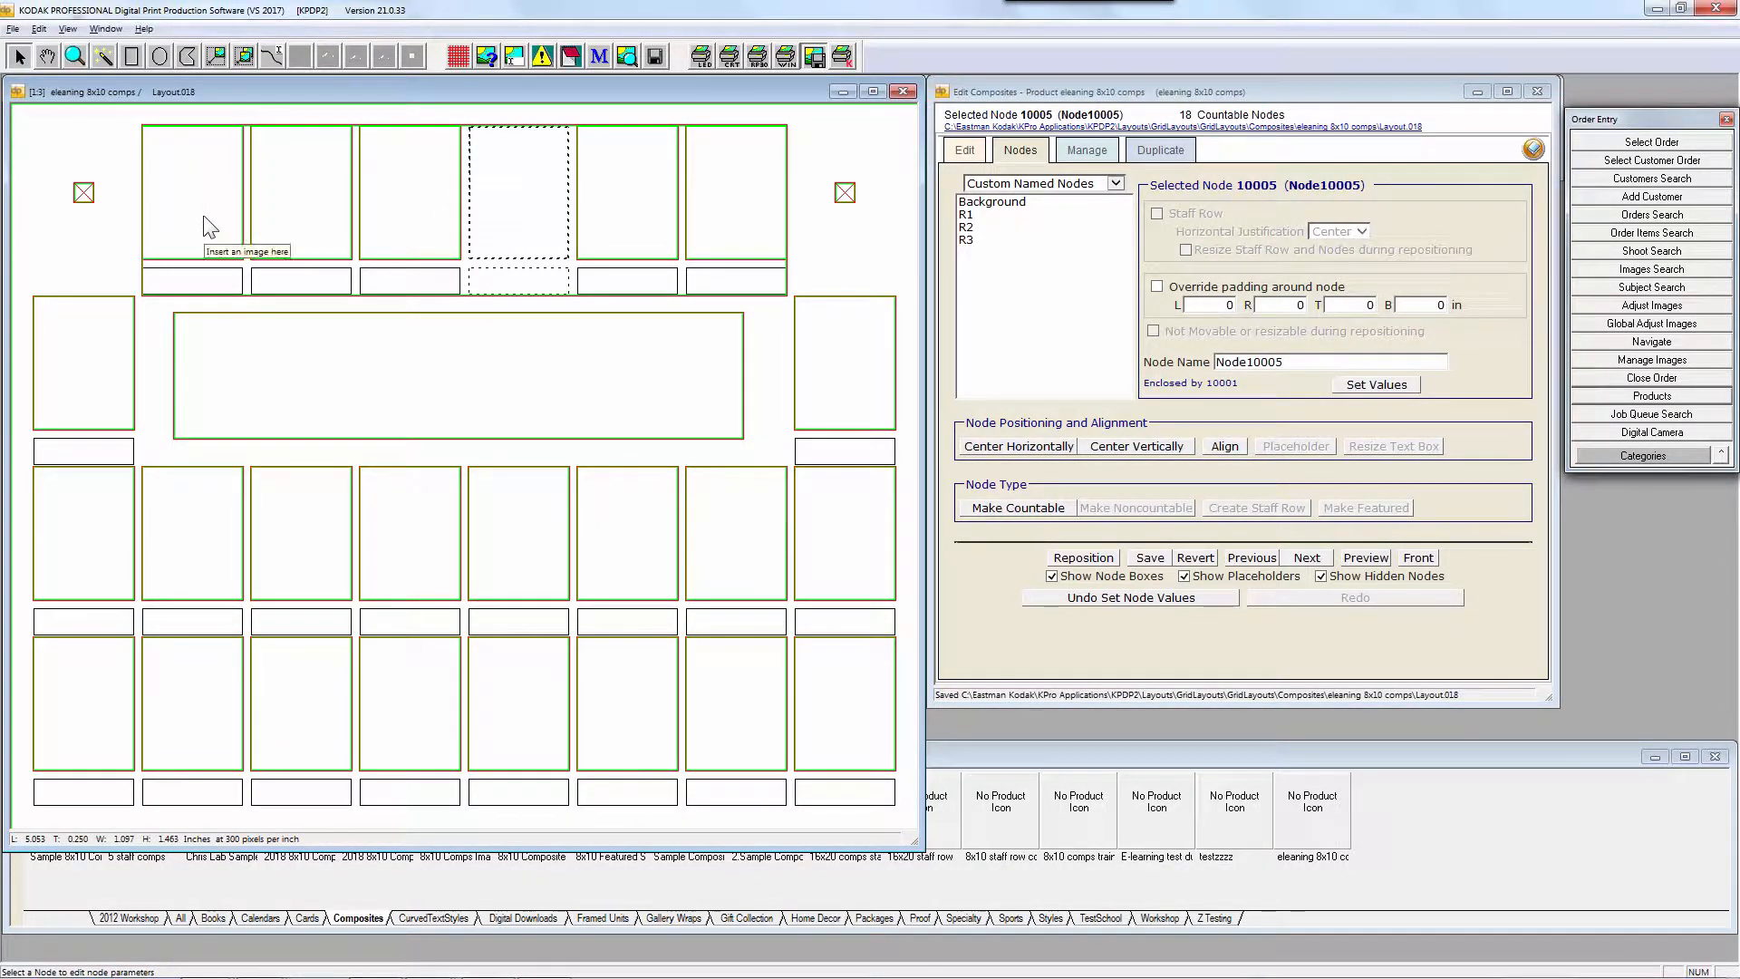
pyautogui.doubleClick(1248, 361)
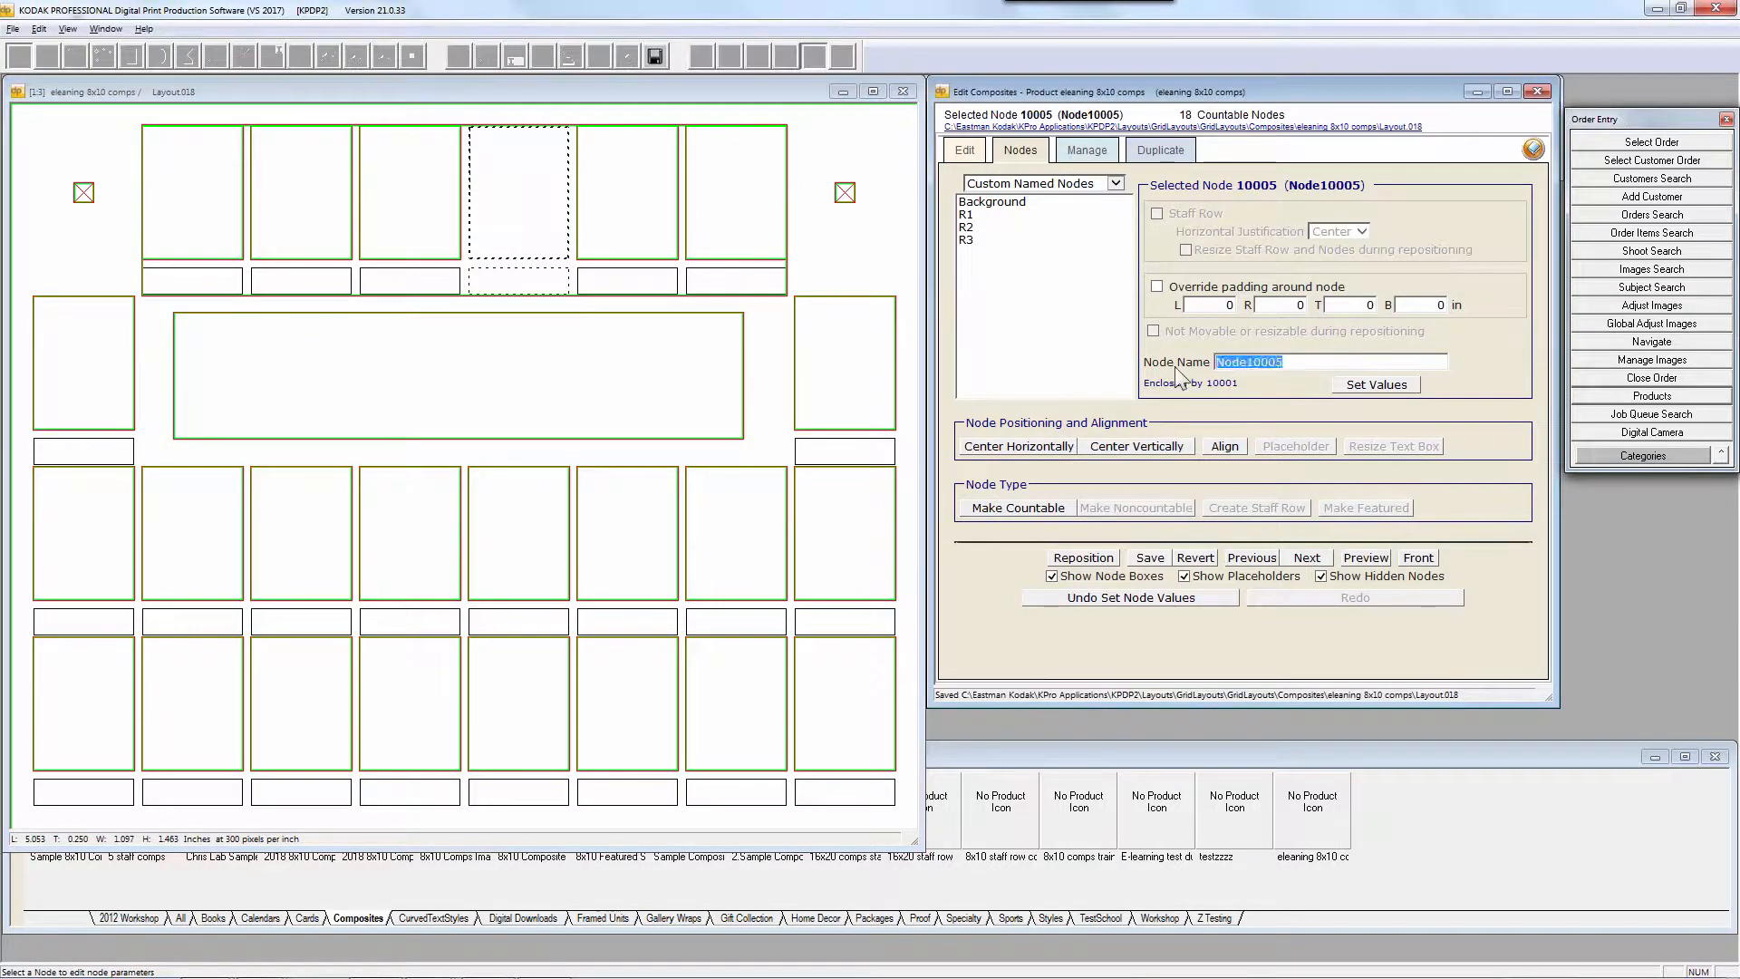
pyautogui.write('R4')
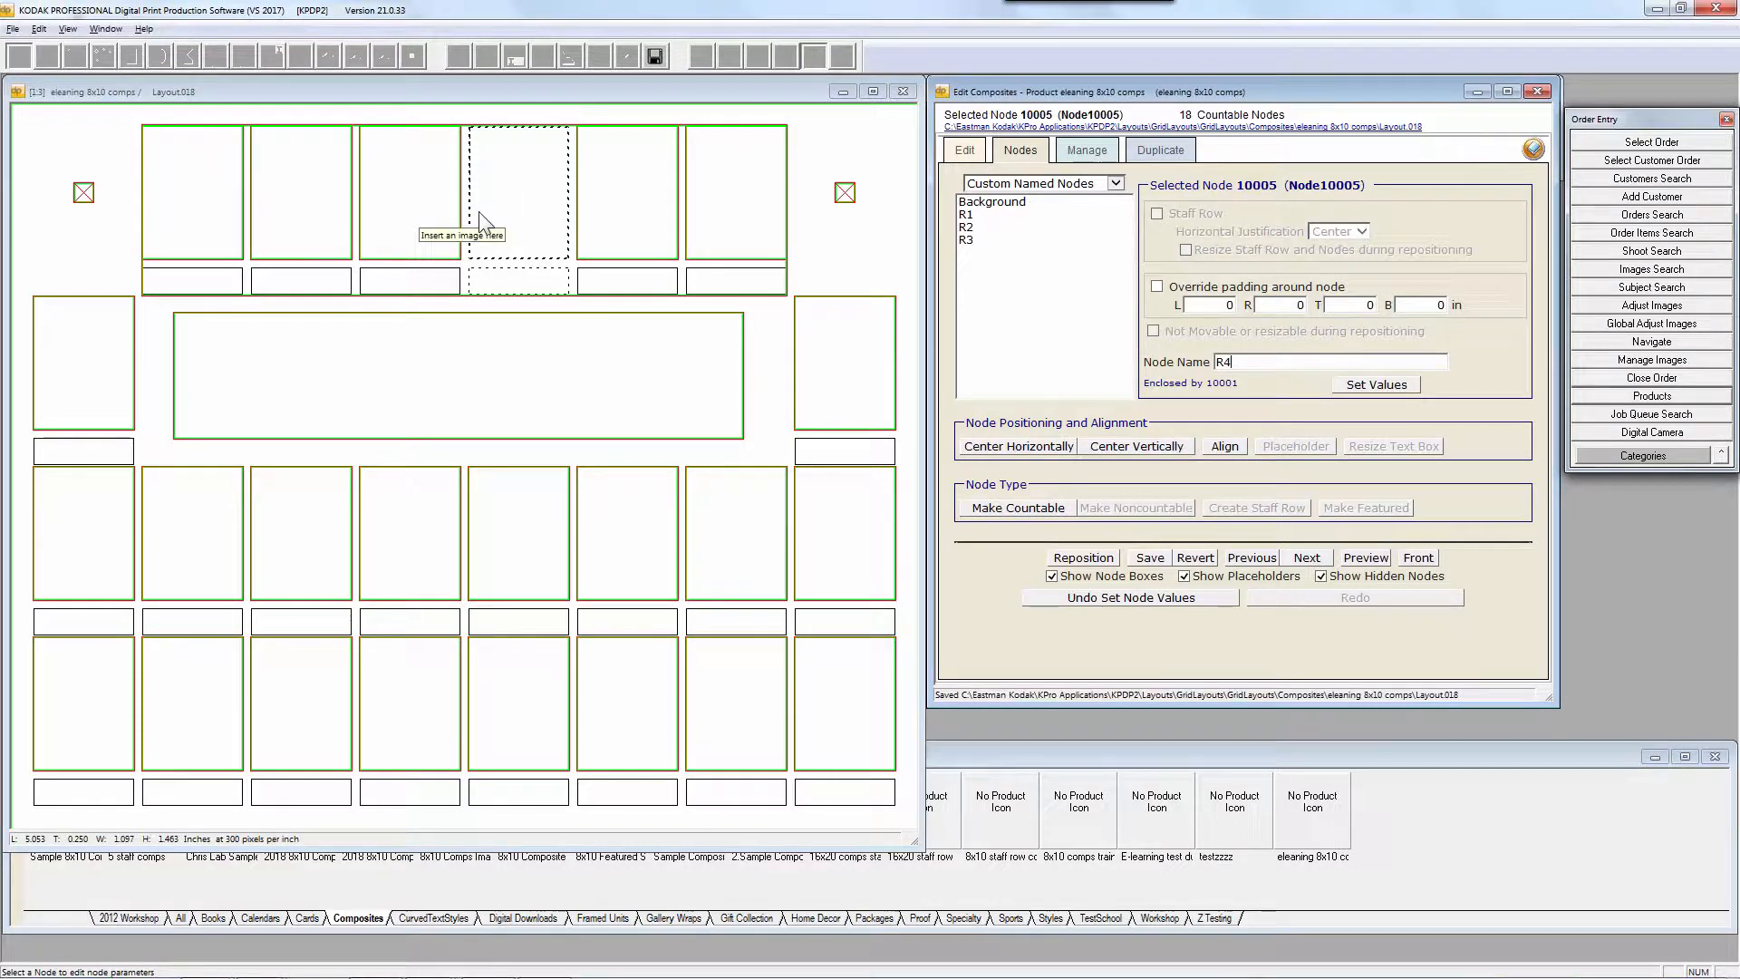
pyautogui.click(1374, 389)
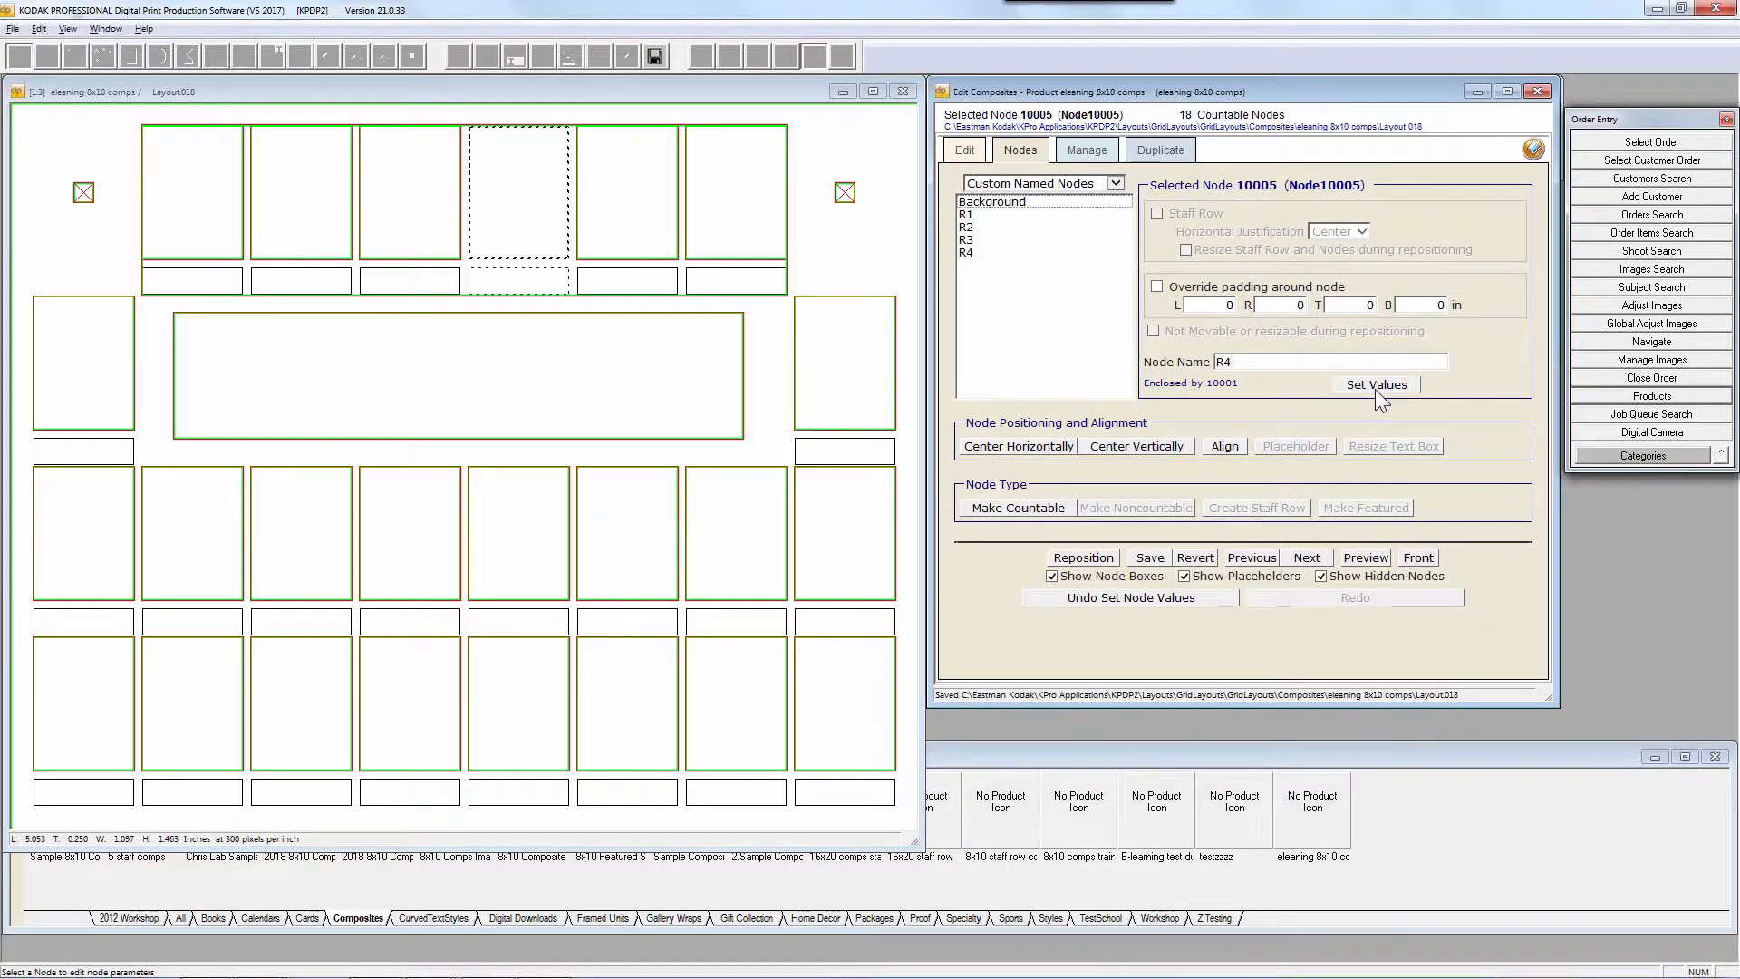
# Rename the fifth and sixth nodes of the staff row R5 and R6, and check the node names across the row
pyautogui.click(648, 241)
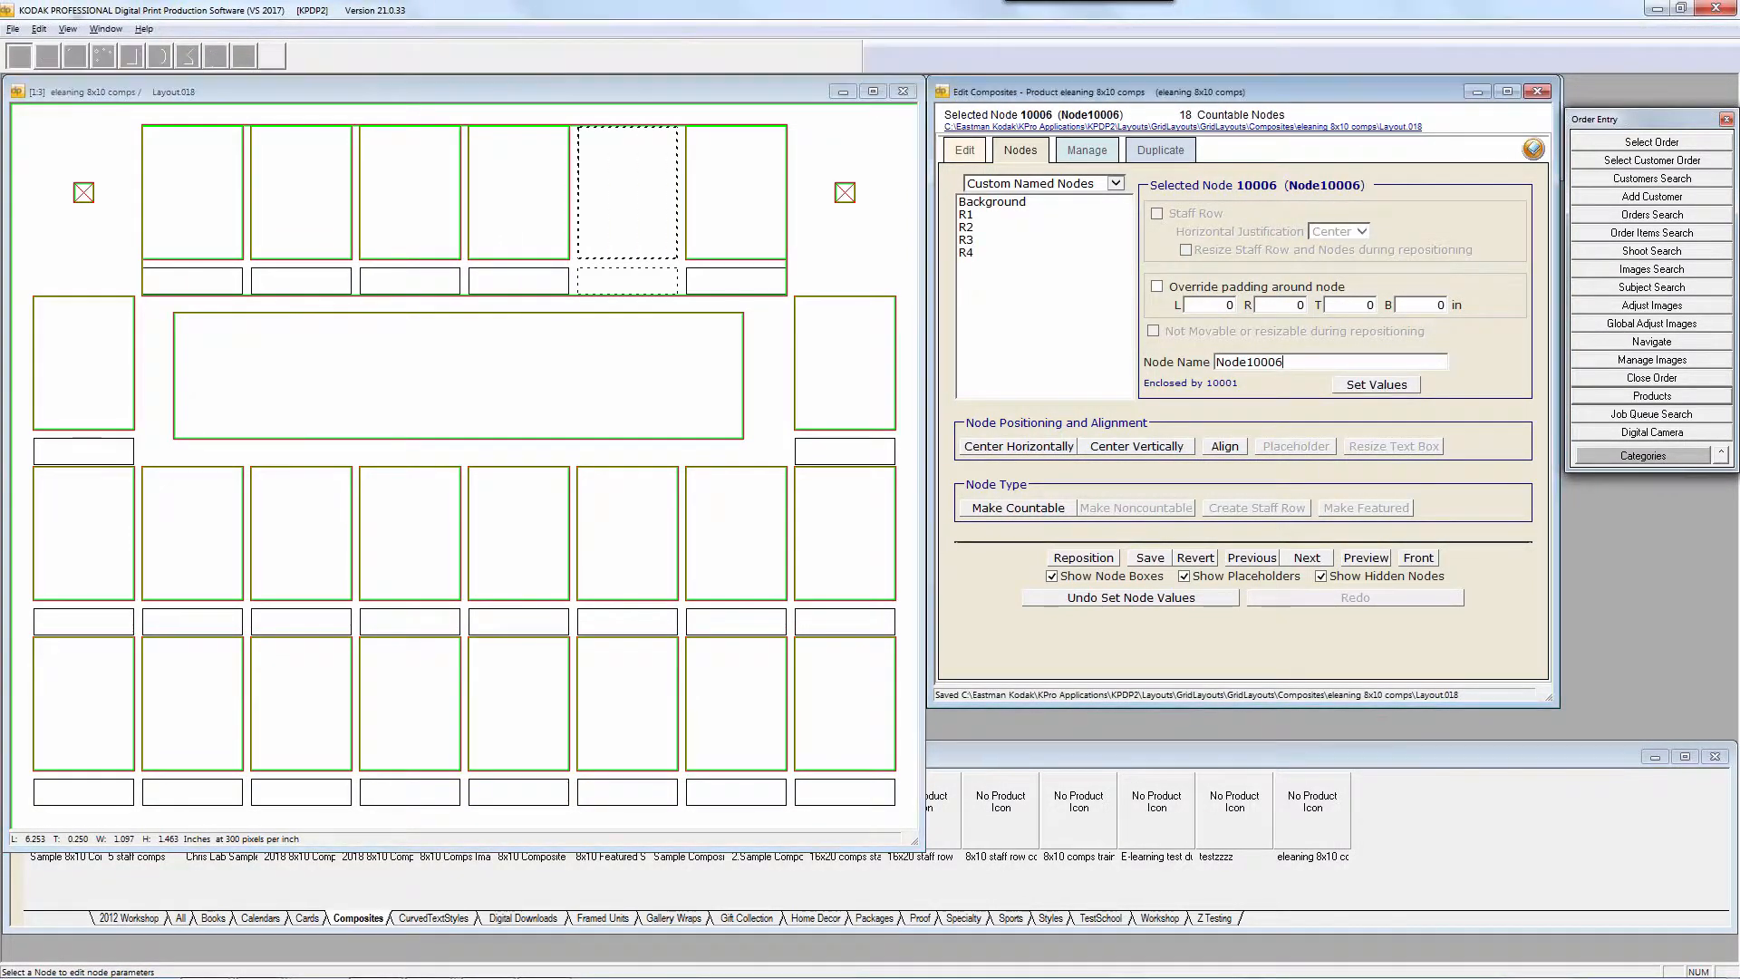
pyautogui.write('R5')
pyautogui.click(1377, 384)
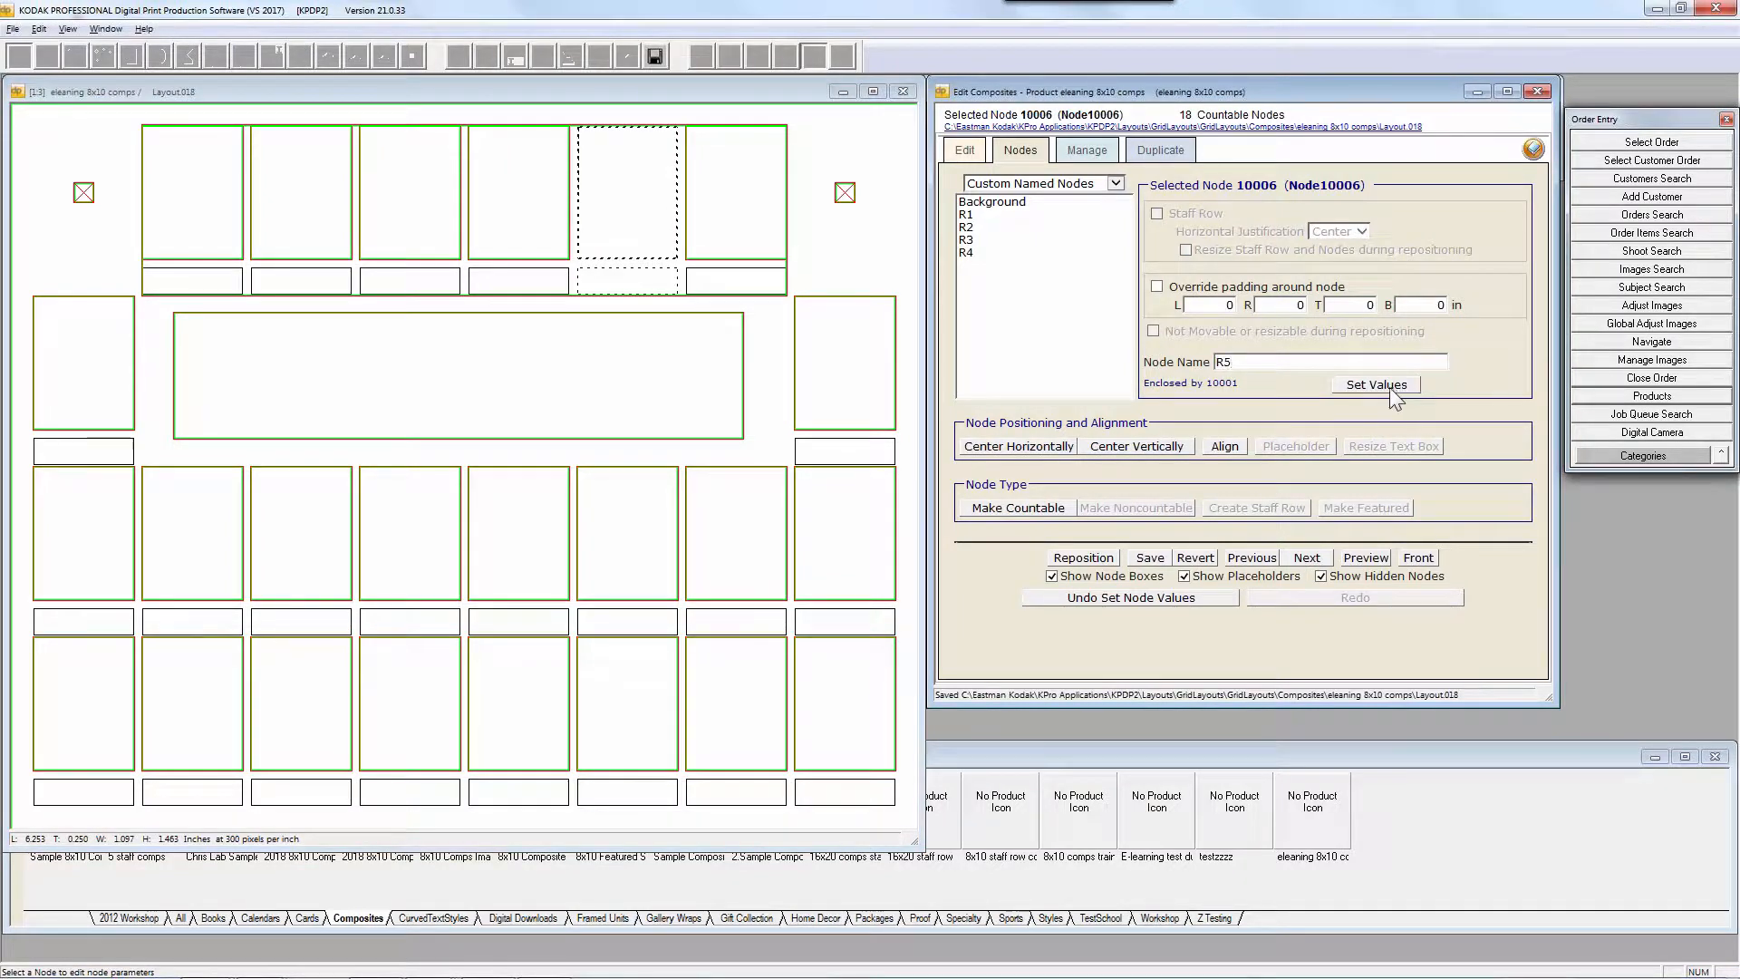
pyautogui.click(749, 233)
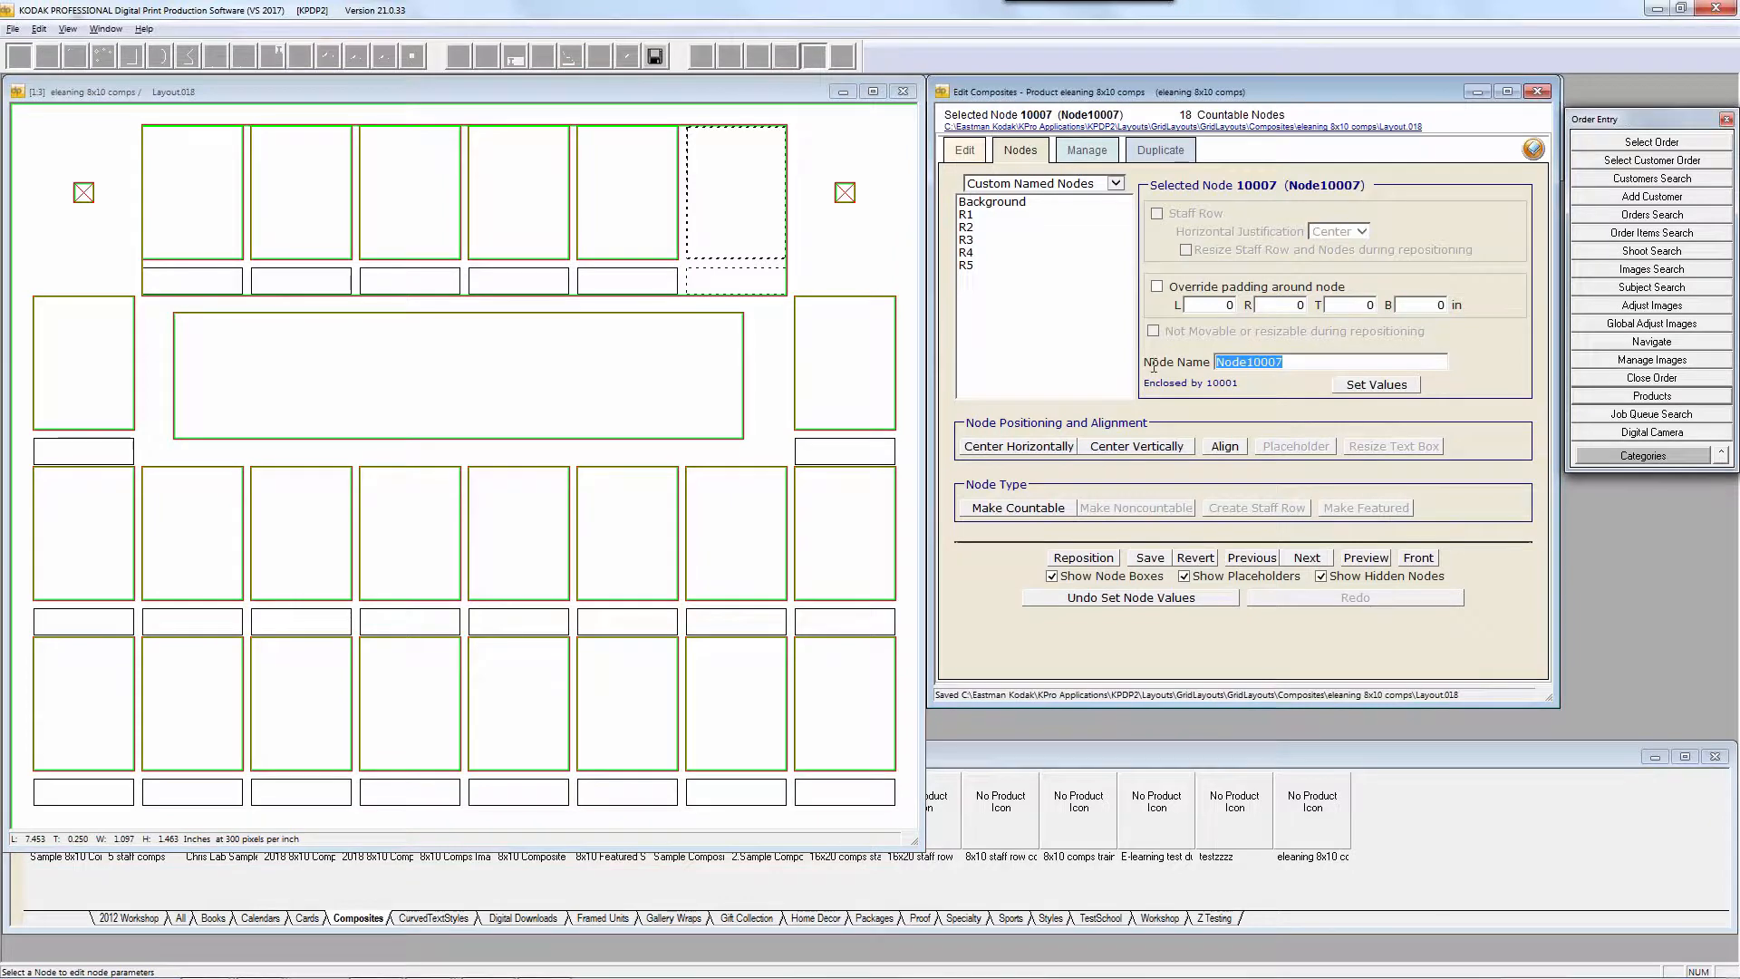
pyautogui.write('R6')
pyautogui.click(1376, 384)
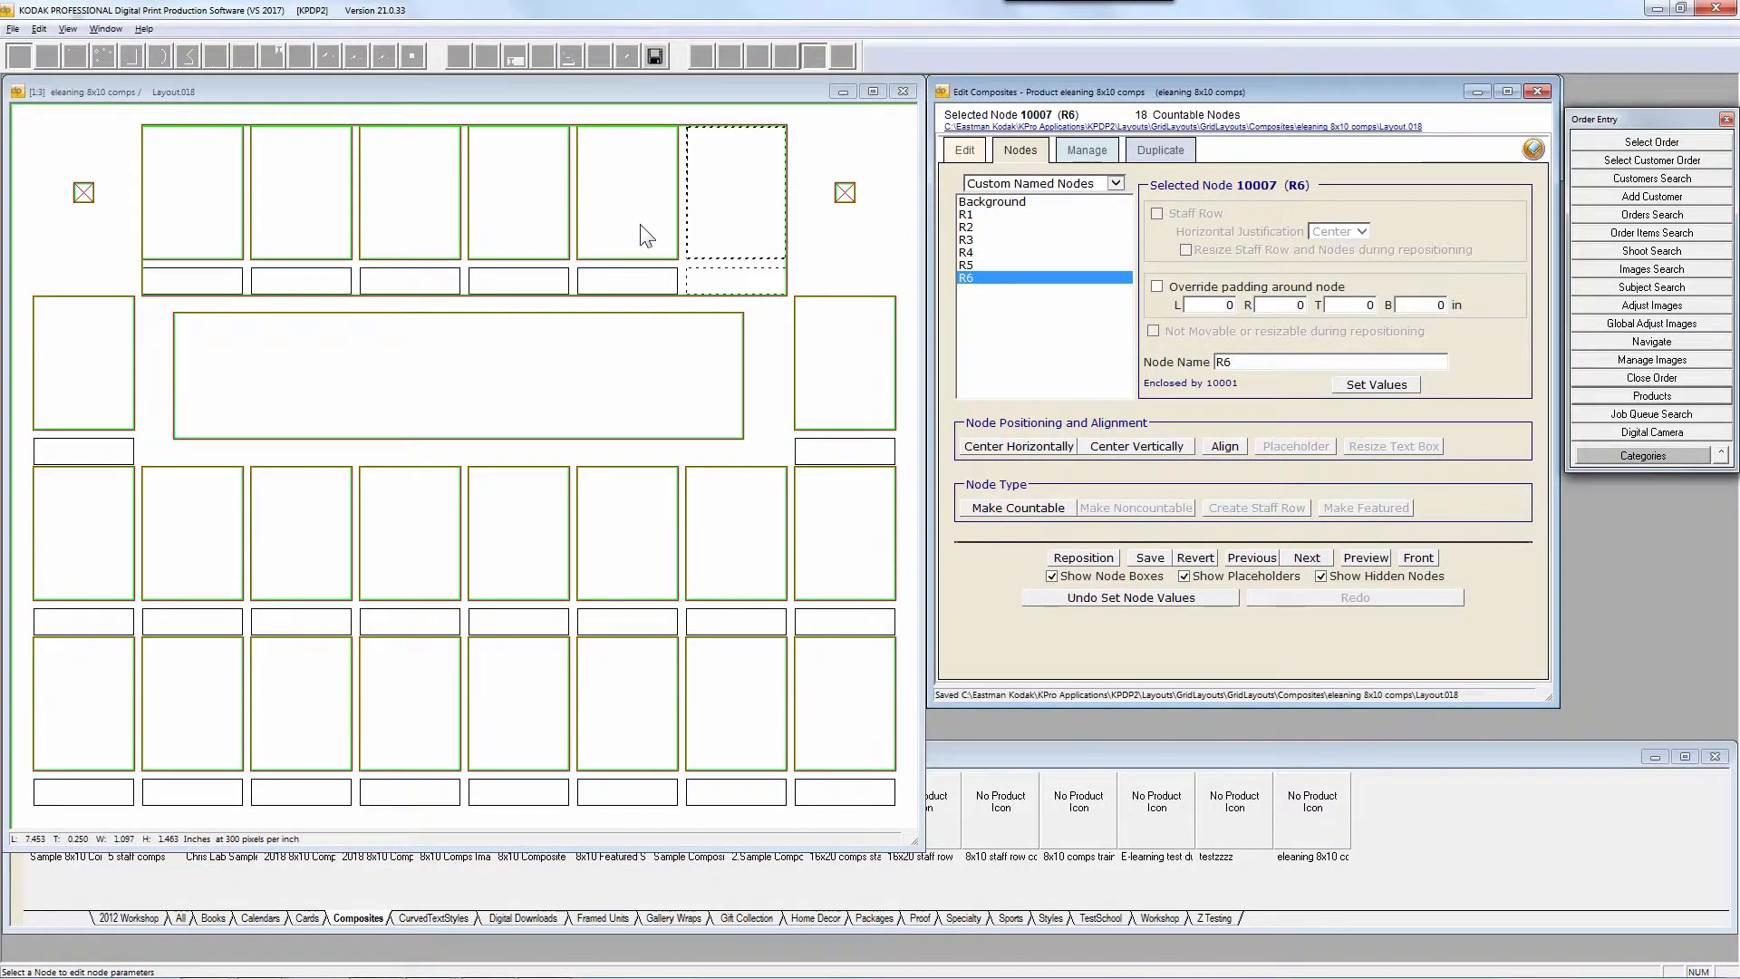
pyautogui.click(646, 236)
pyautogui.click(532, 226)
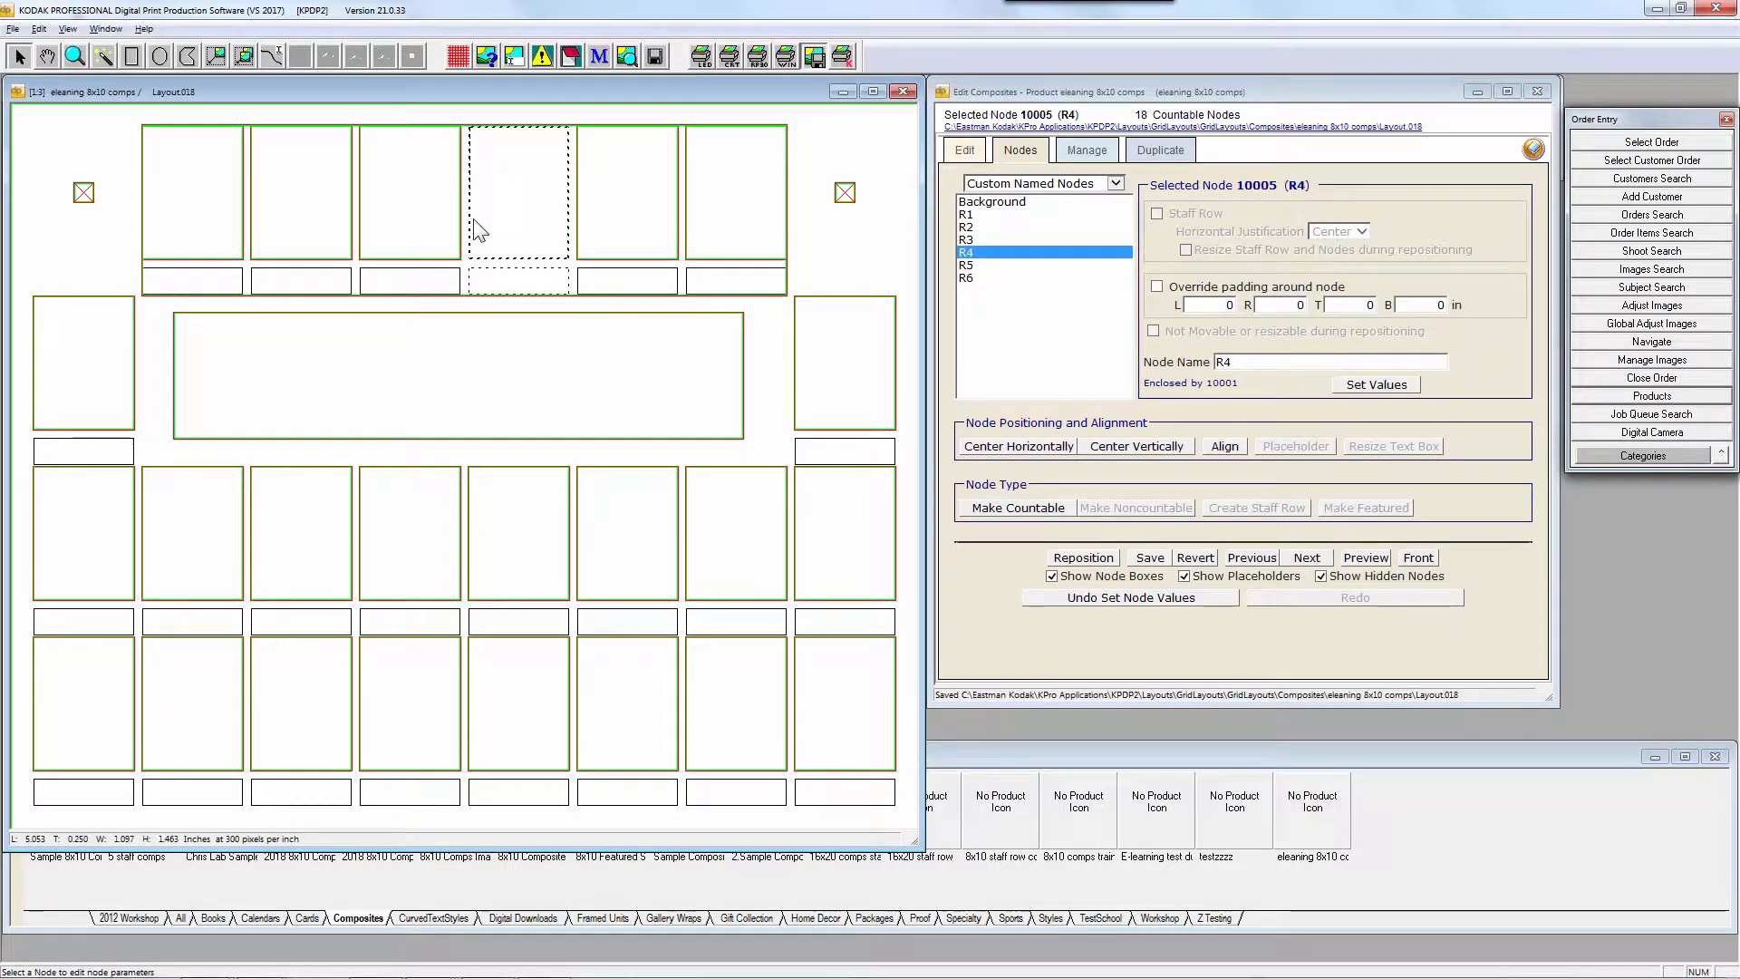
pyautogui.click(410, 226)
pyautogui.click(301, 227)
pyautogui.click(213, 226)
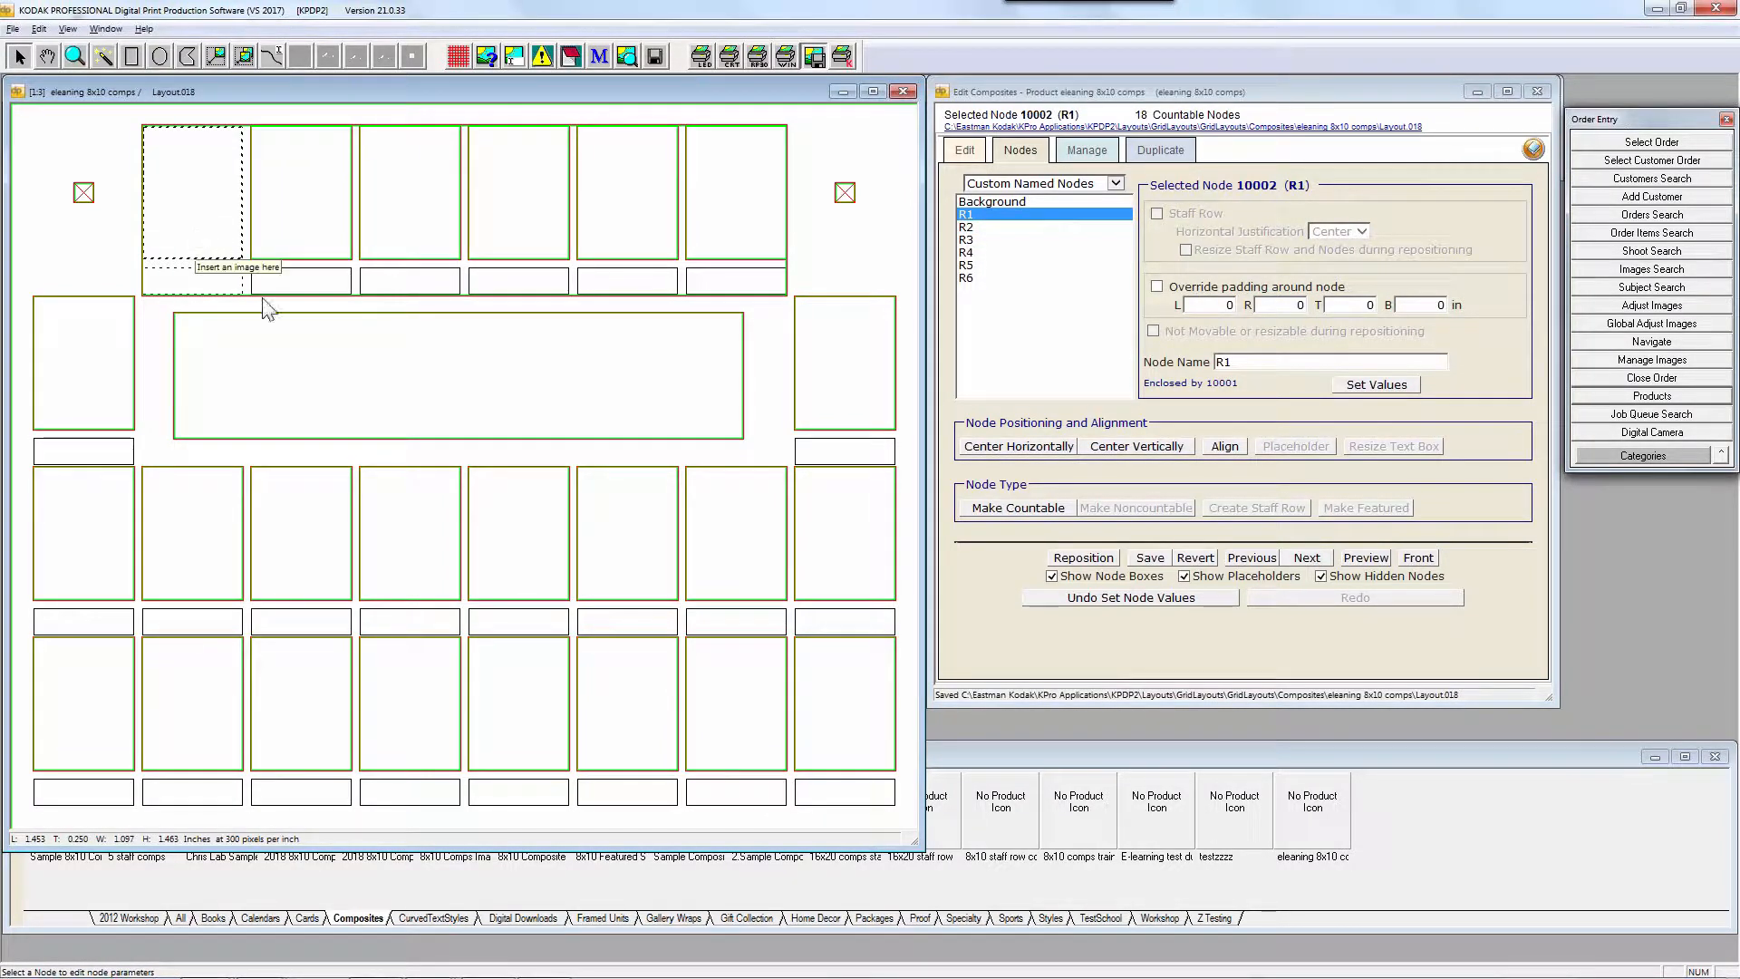
# Rename the large title-area node below the staff row ImageBlock
pyautogui.click(342, 356)
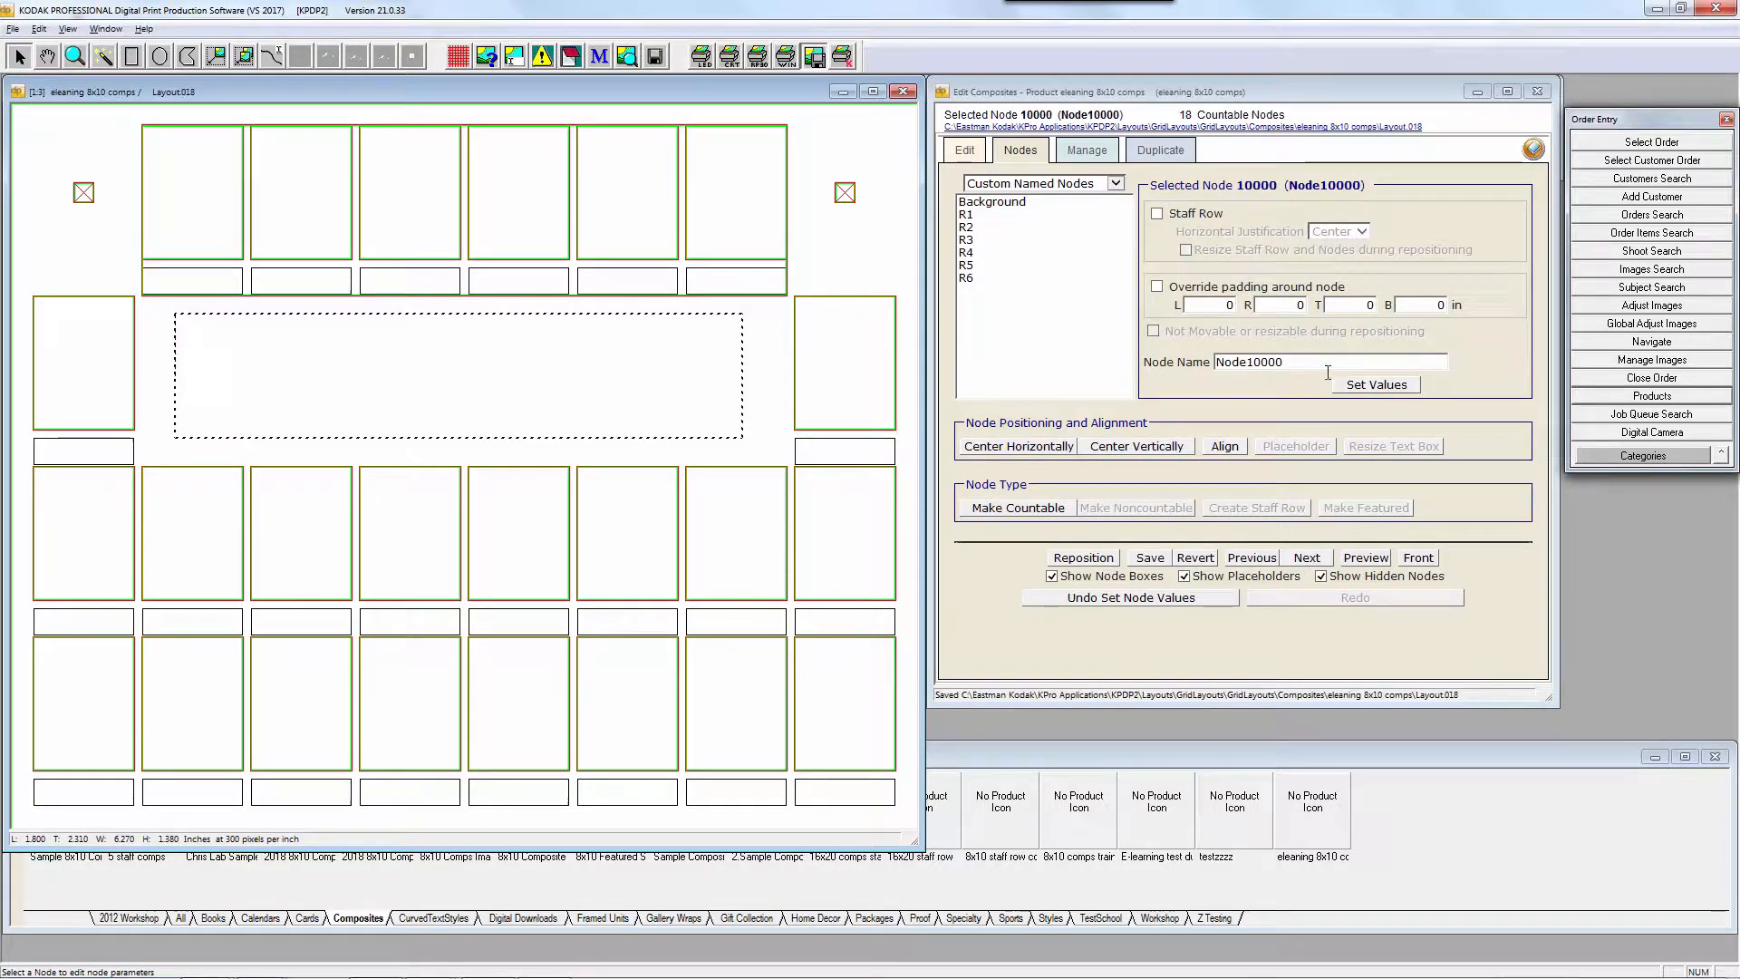
pyautogui.moveTo(1327, 364); pyautogui.dragTo(1169, 363)
pyautogui.press('BackSpace')
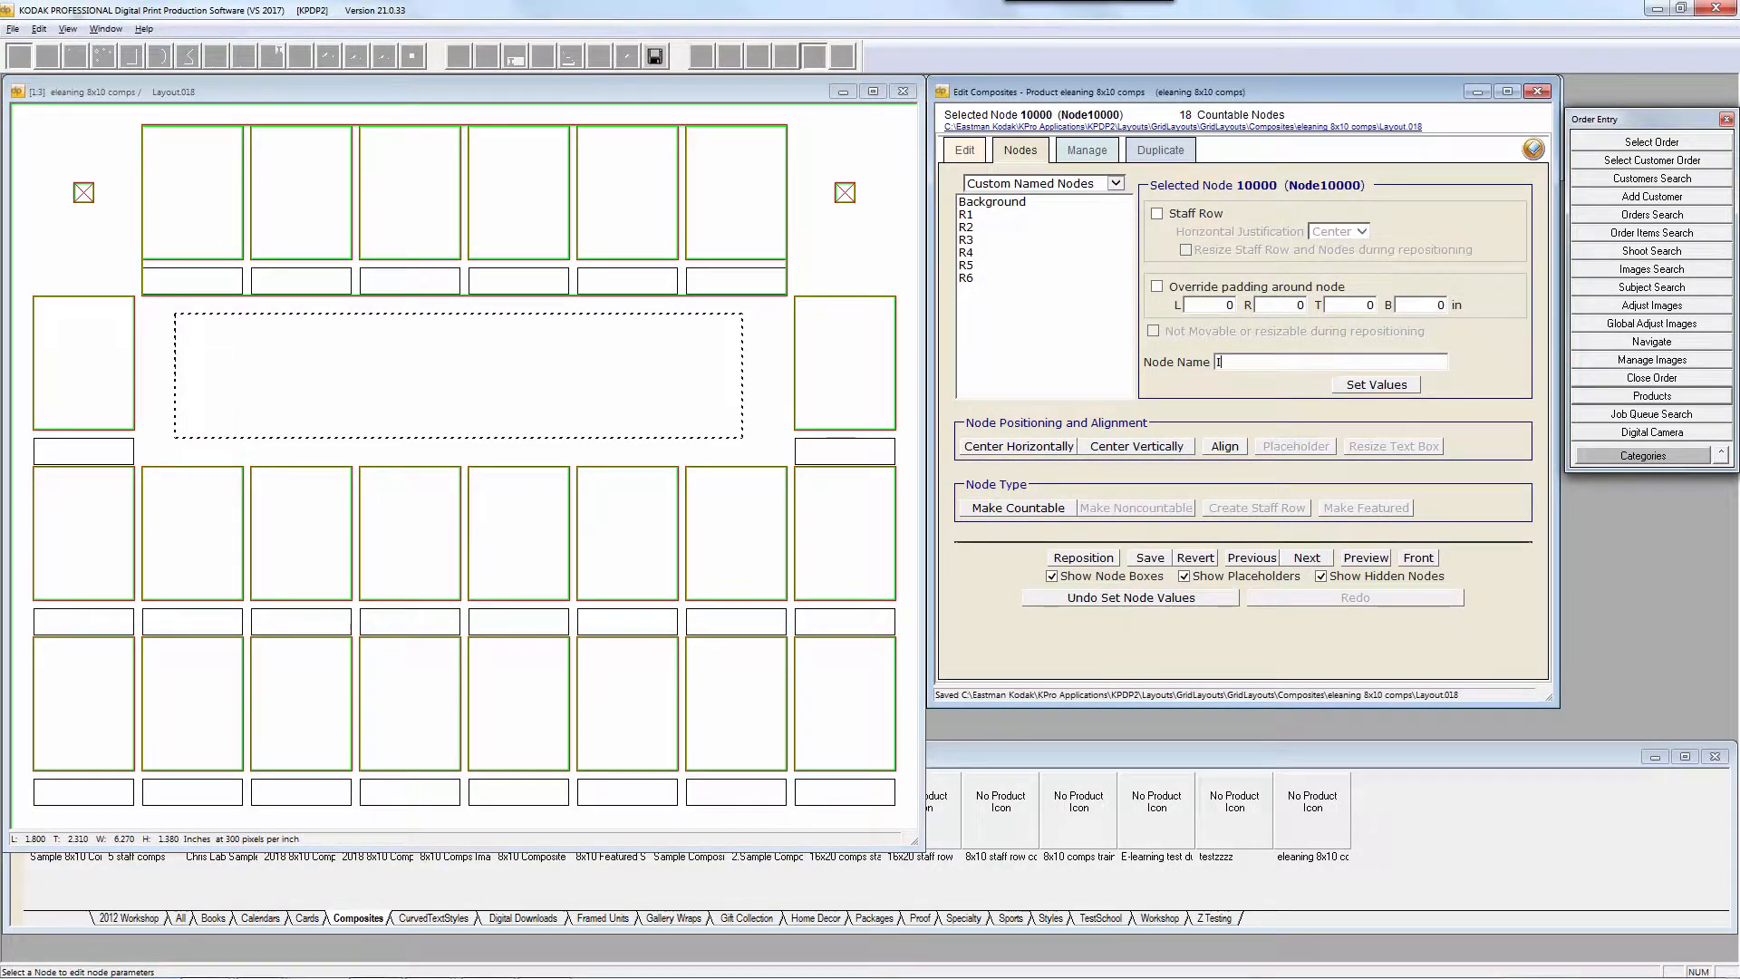
pyautogui.write('Image Bloc')
pyautogui.click(1256, 362)
pyautogui.press('BackSpace')
pyautogui.click(1364, 385)
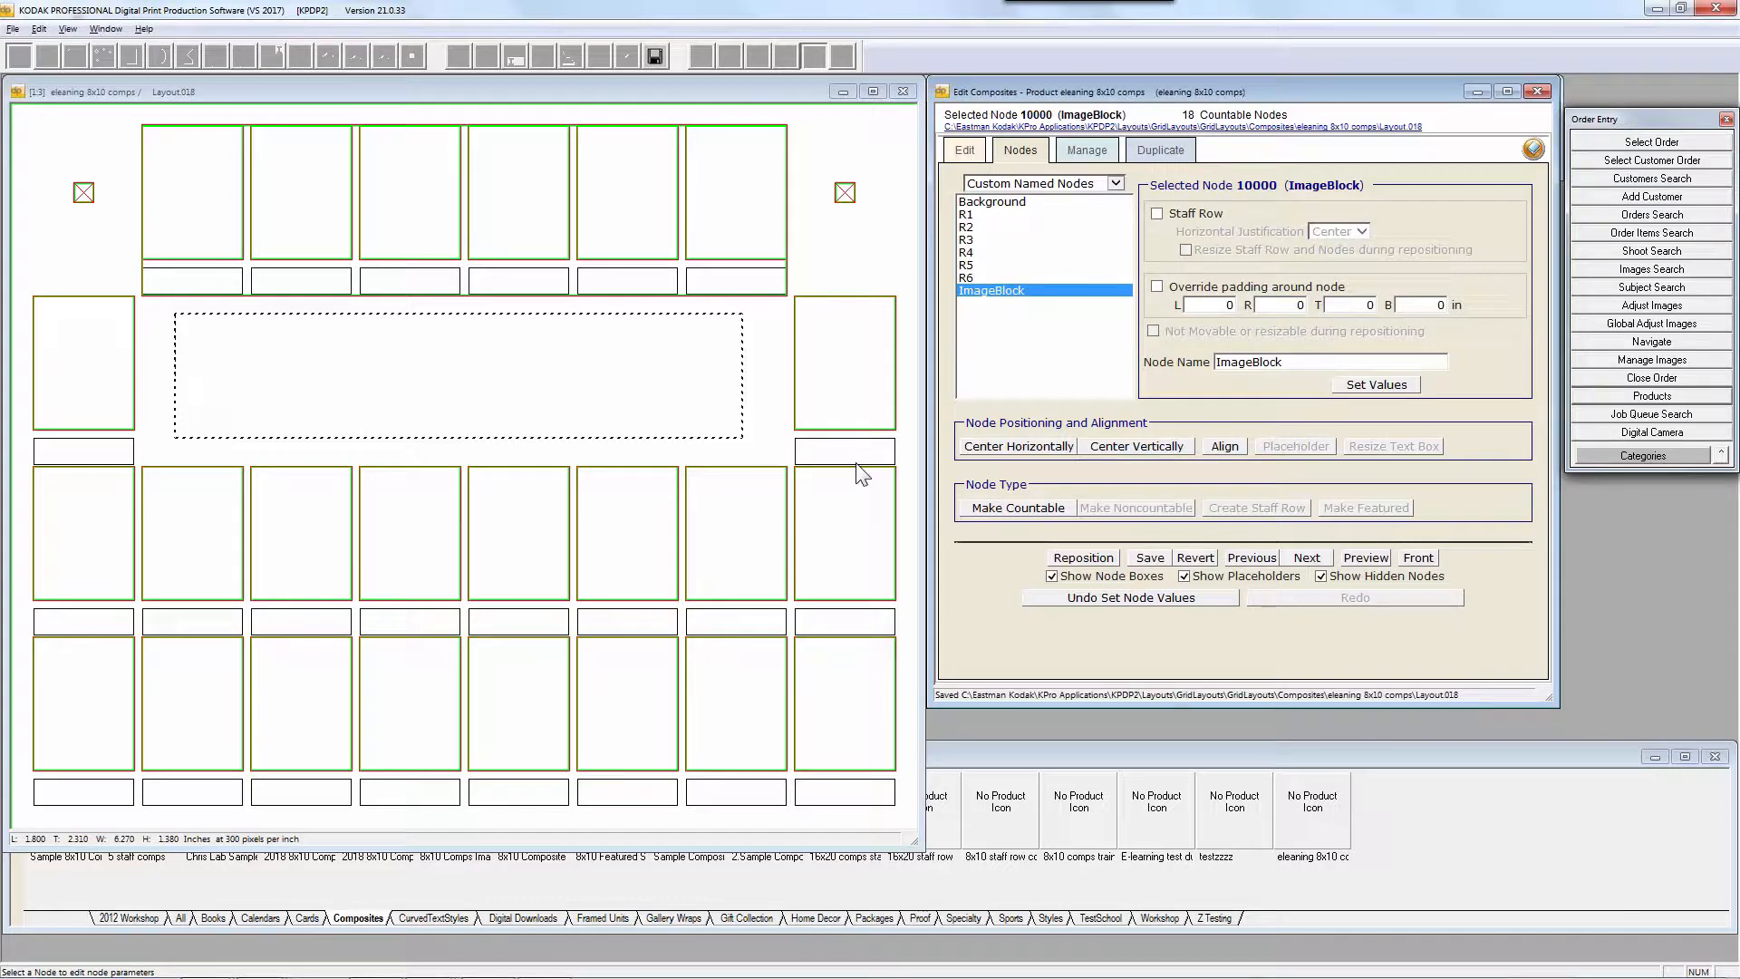
# Create a text node about 1.1 by 0.43 inches from a rectangular selection in the lower-right corner of the ImageBlock node
pyautogui.moveTo(394, 94); pyautogui.dragTo(428, 110)
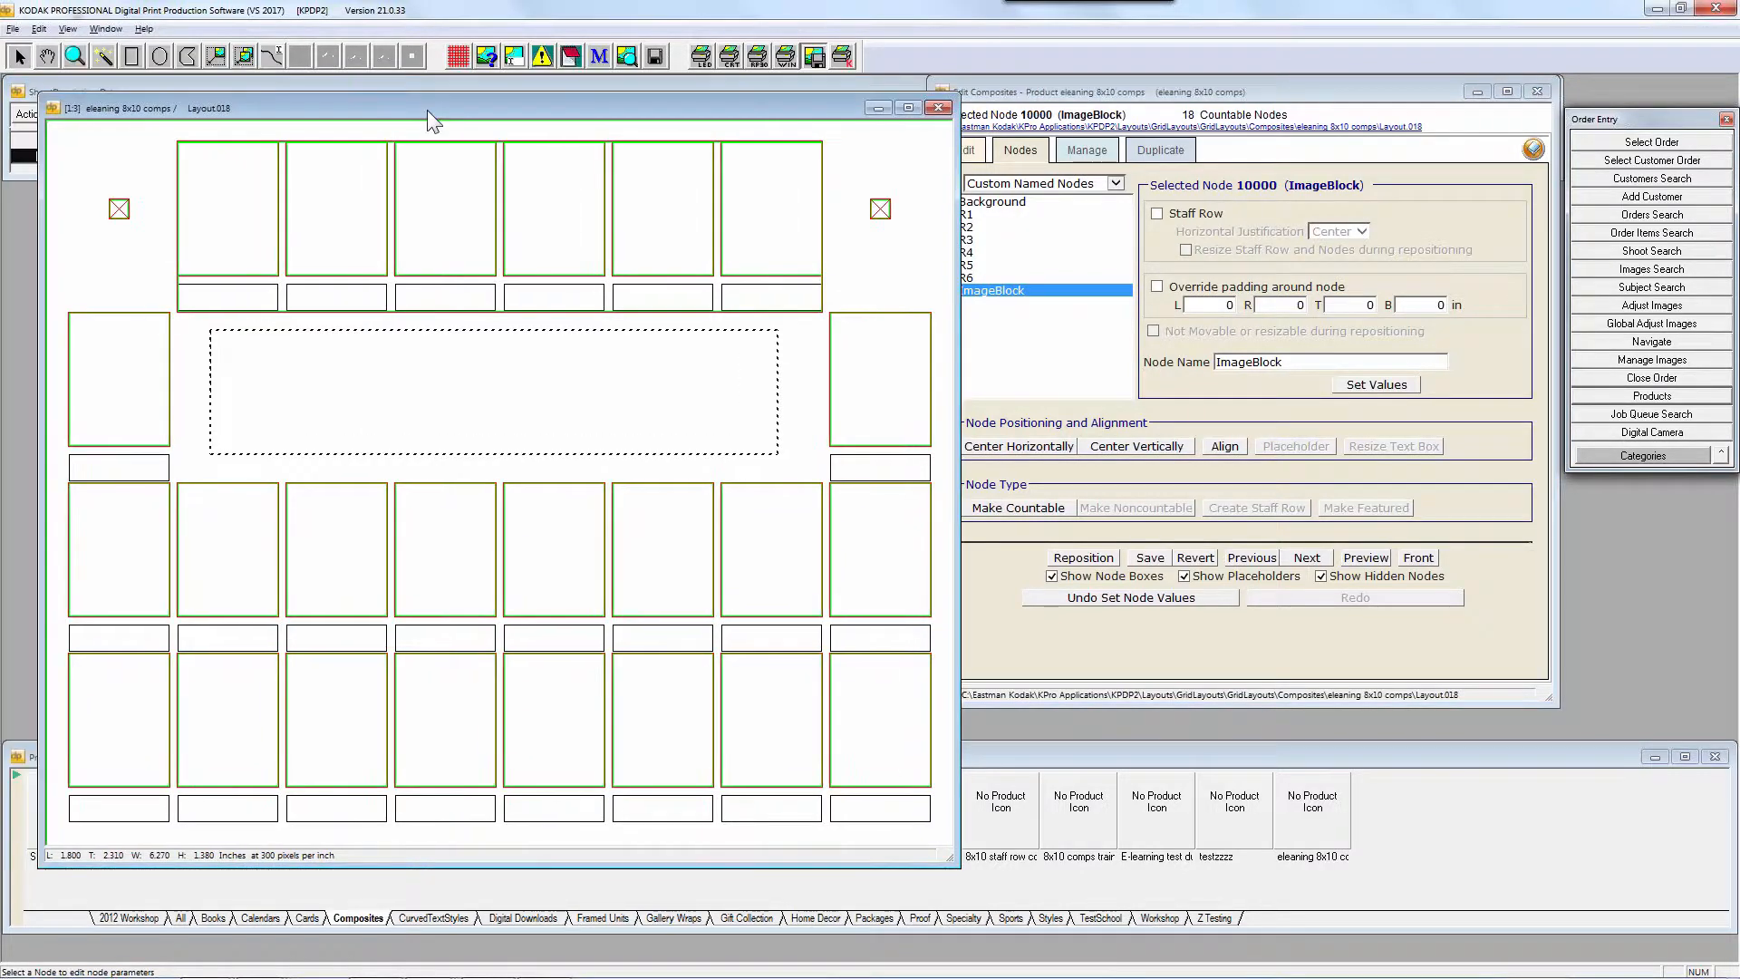
pyautogui.click(131, 58)
pyautogui.moveTo(671, 408); pyautogui.dragTo(771, 447)
pyautogui.rightClick(754, 442)
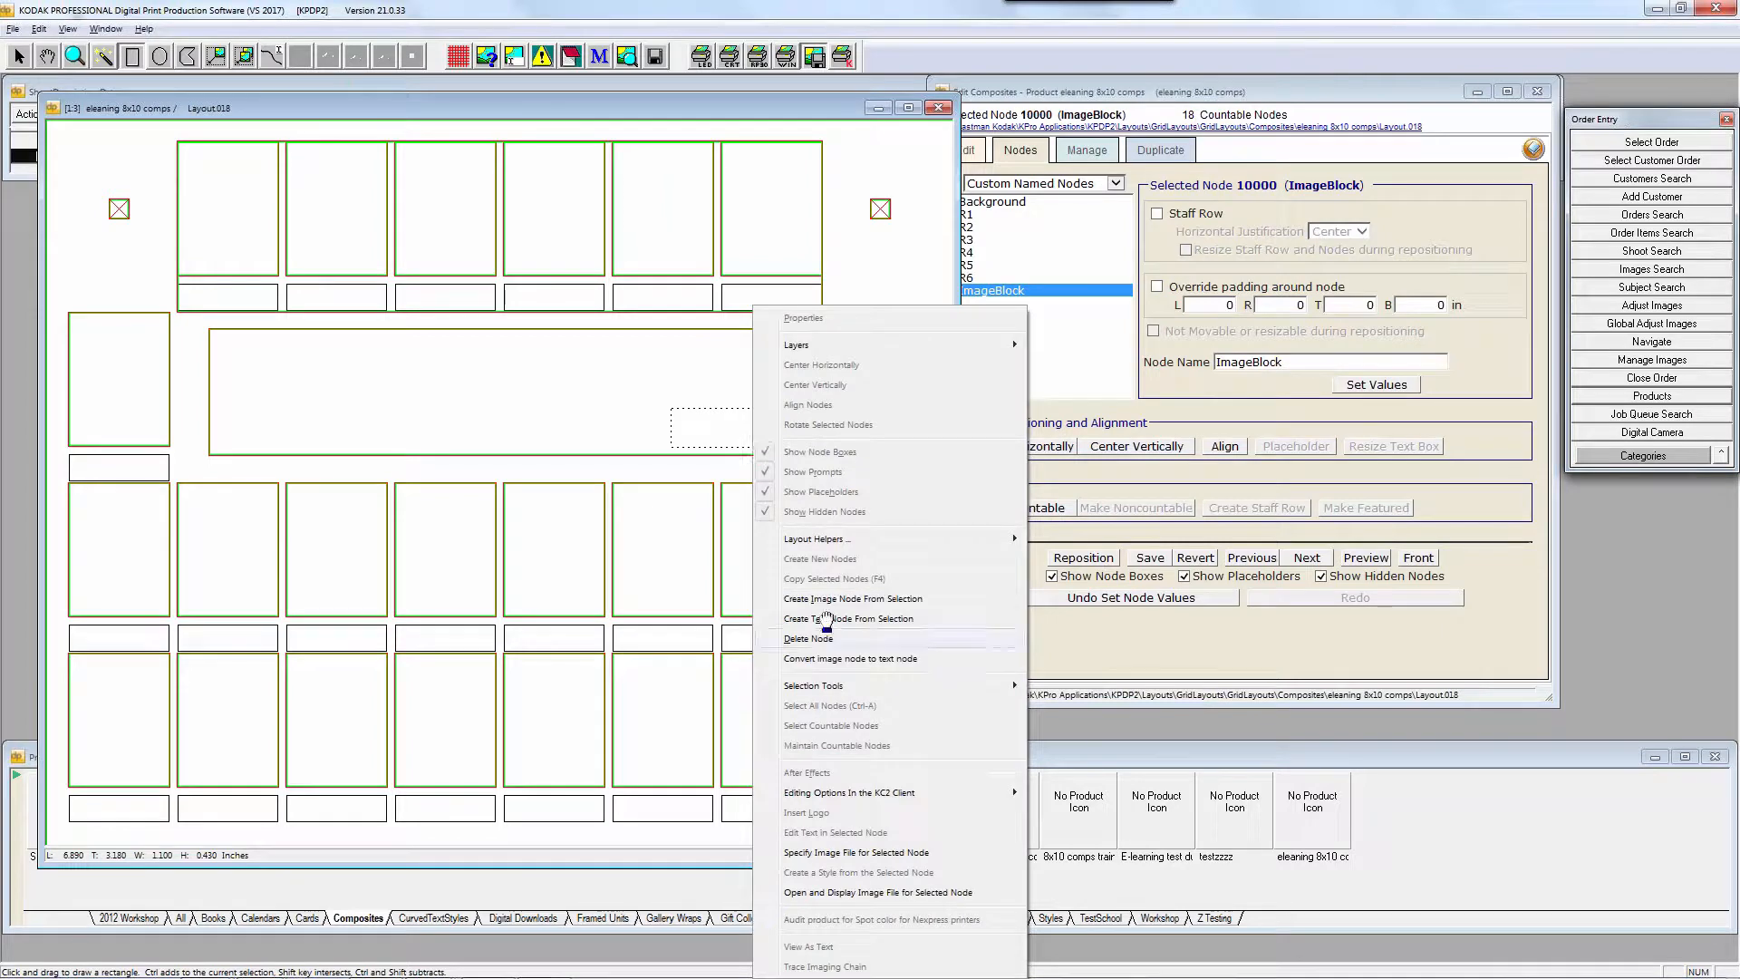
pyautogui.click(820, 619)
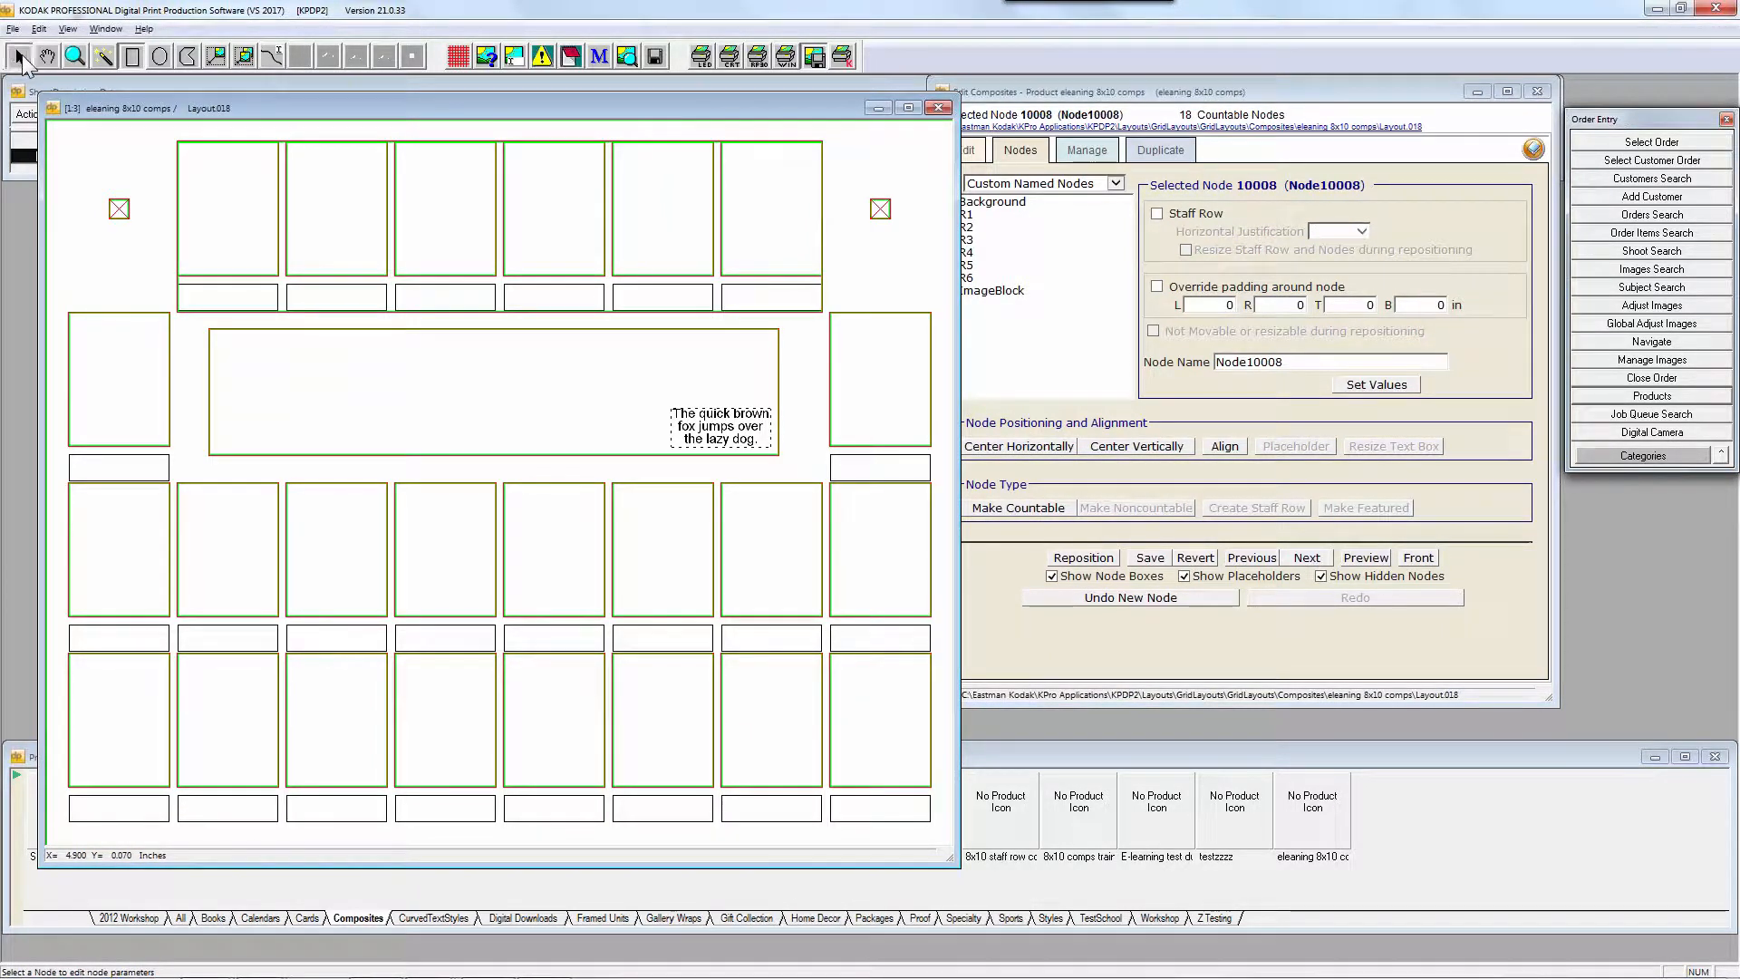
# Clear the sample text from the new text node so it is blank
pyautogui.click(17, 58)
pyautogui.doubleClick(722, 444)
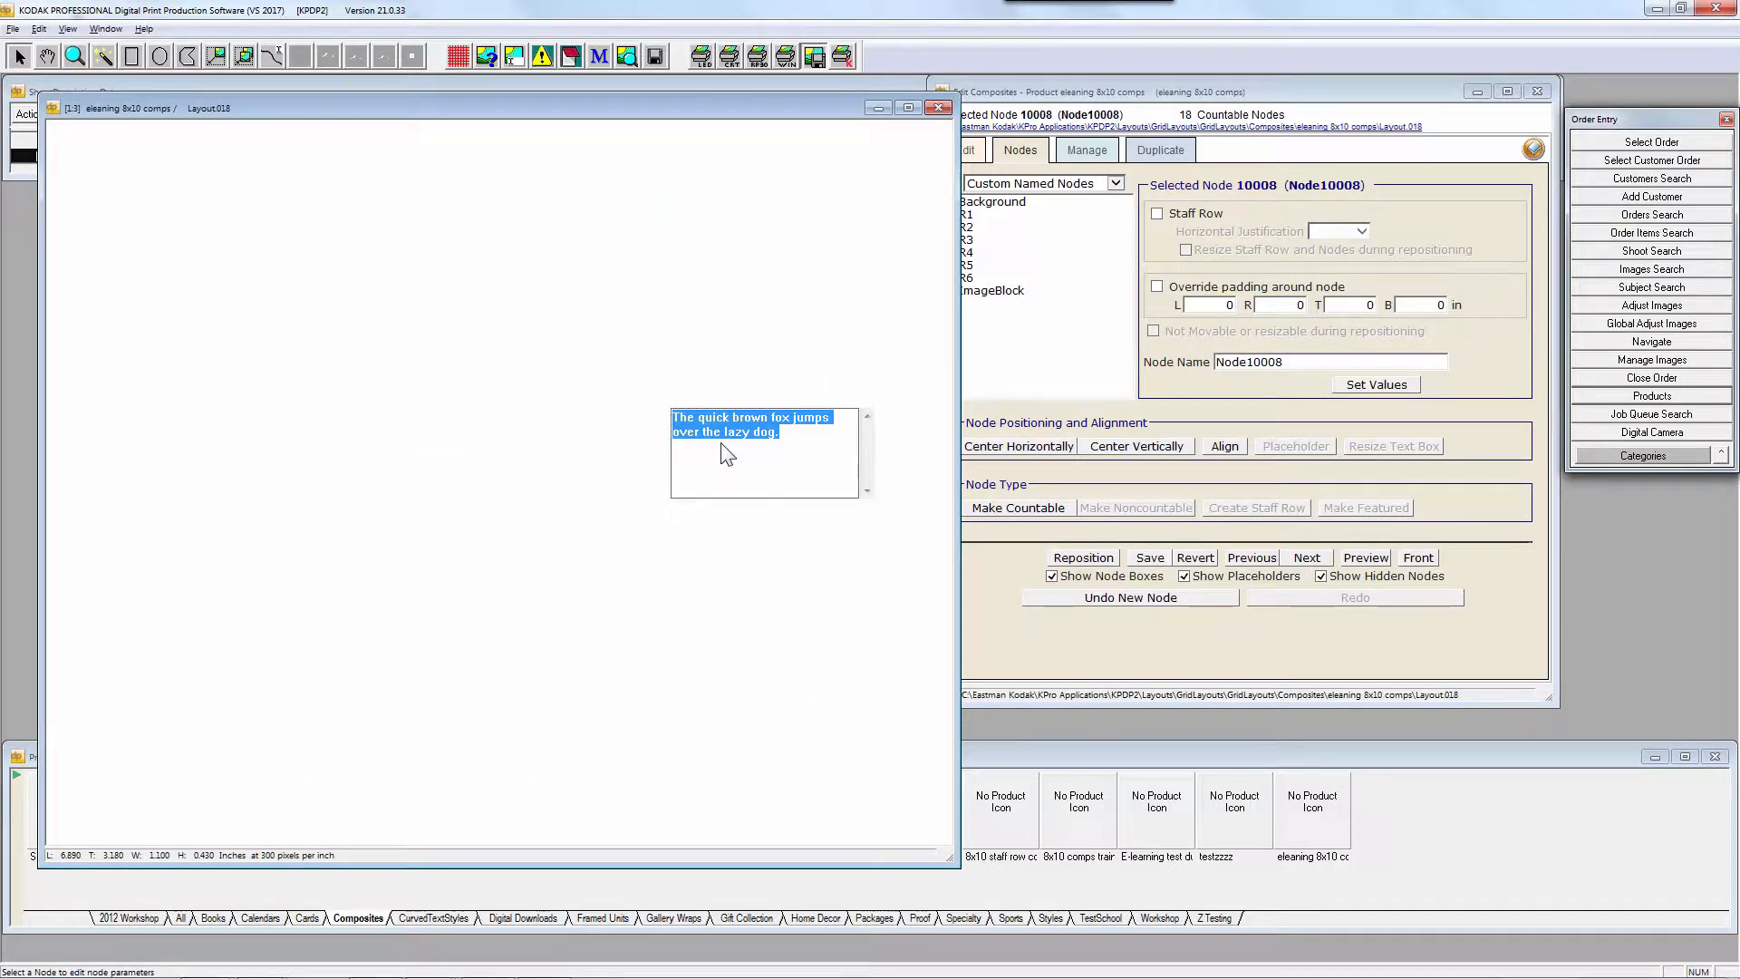
pyautogui.press('Delete')
pyautogui.click(837, 286)
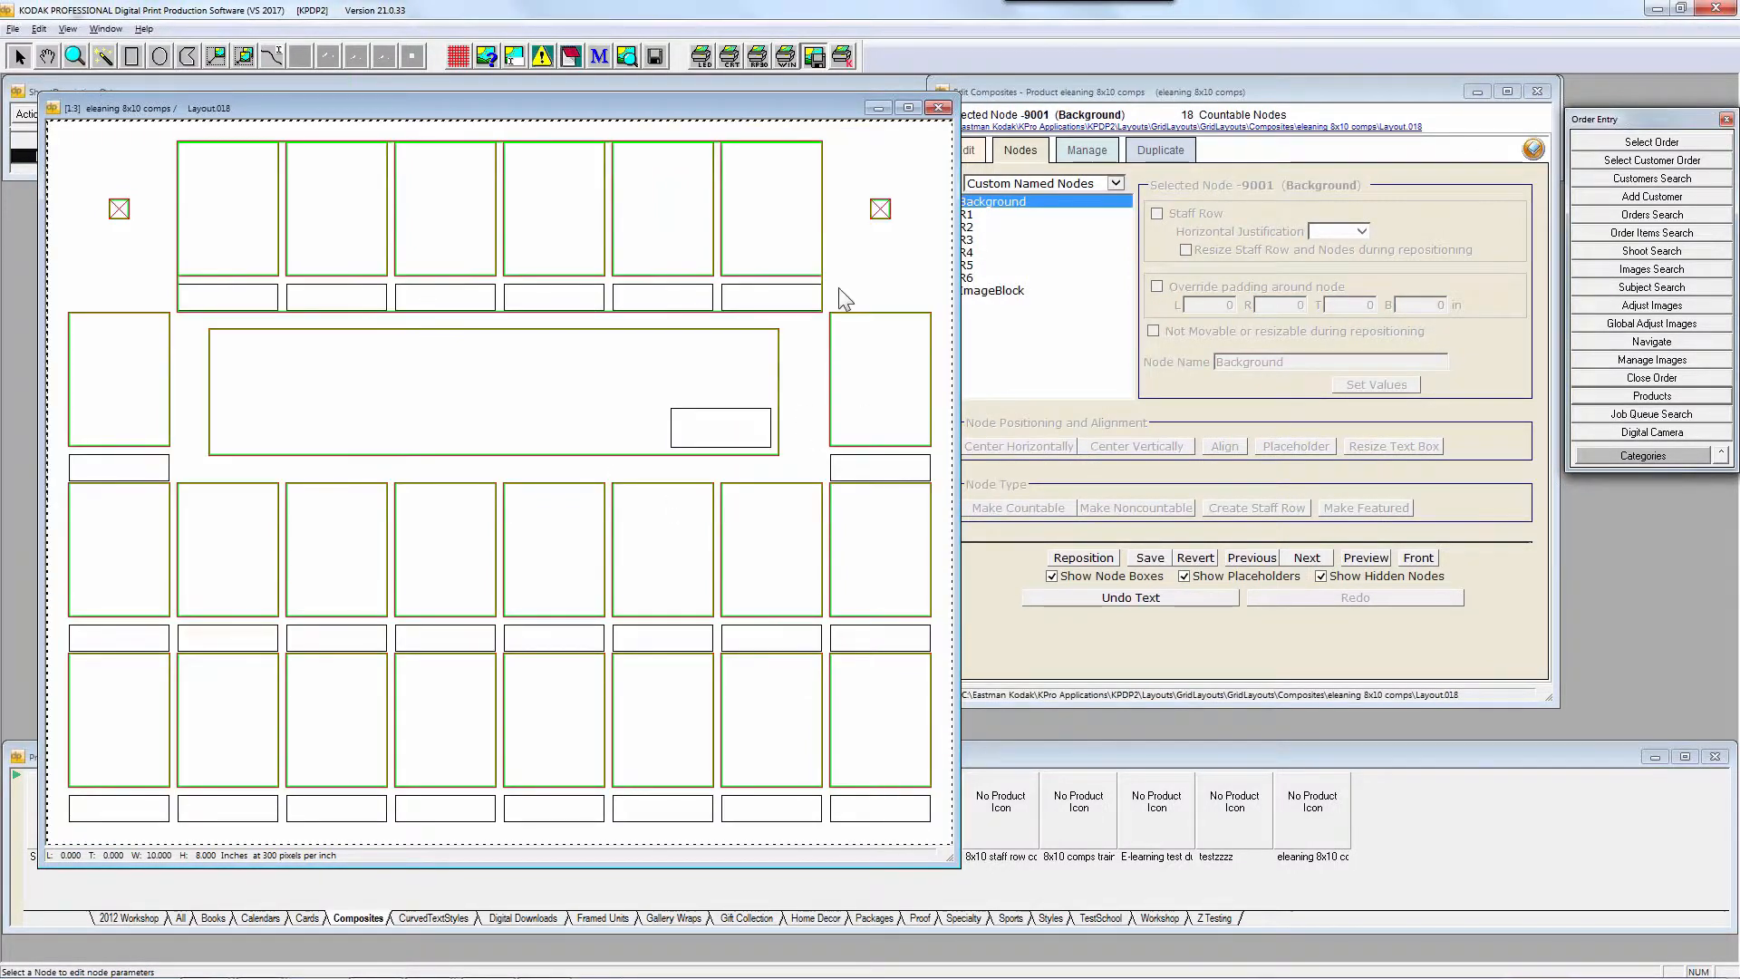
# Rename the blank text node inside the ImageBlock area T1
pyautogui.click(722, 443)
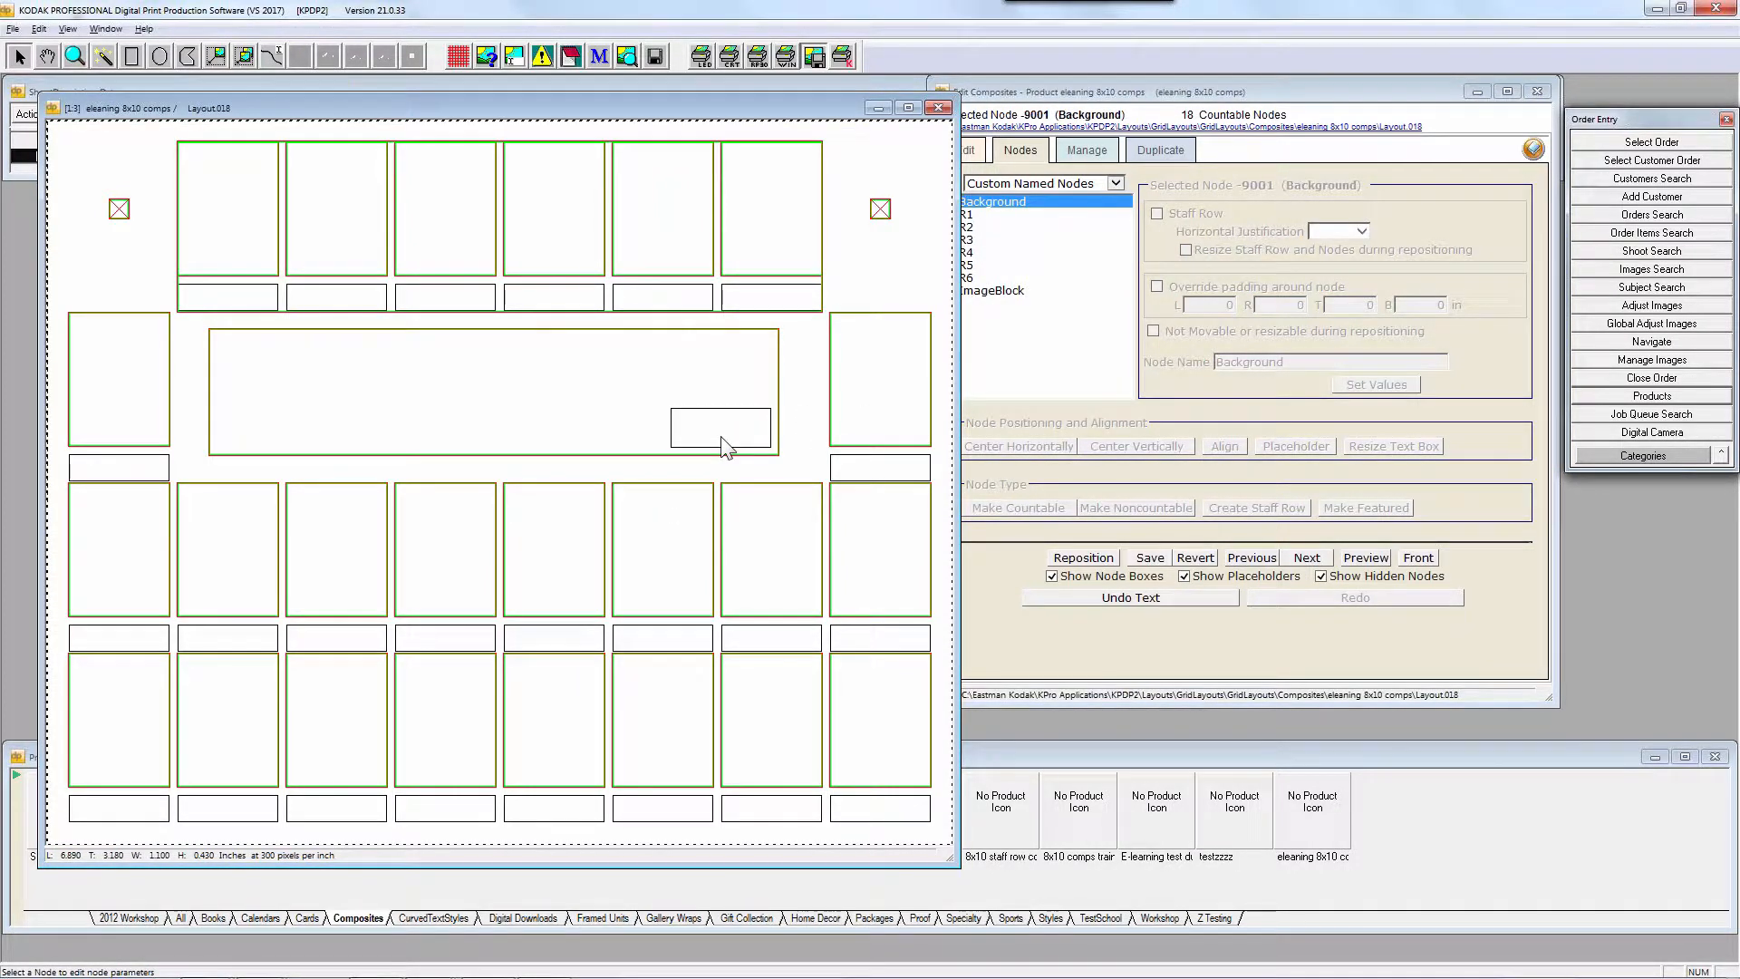
pyautogui.doubleClick(1309, 362)
pyautogui.write('T1')
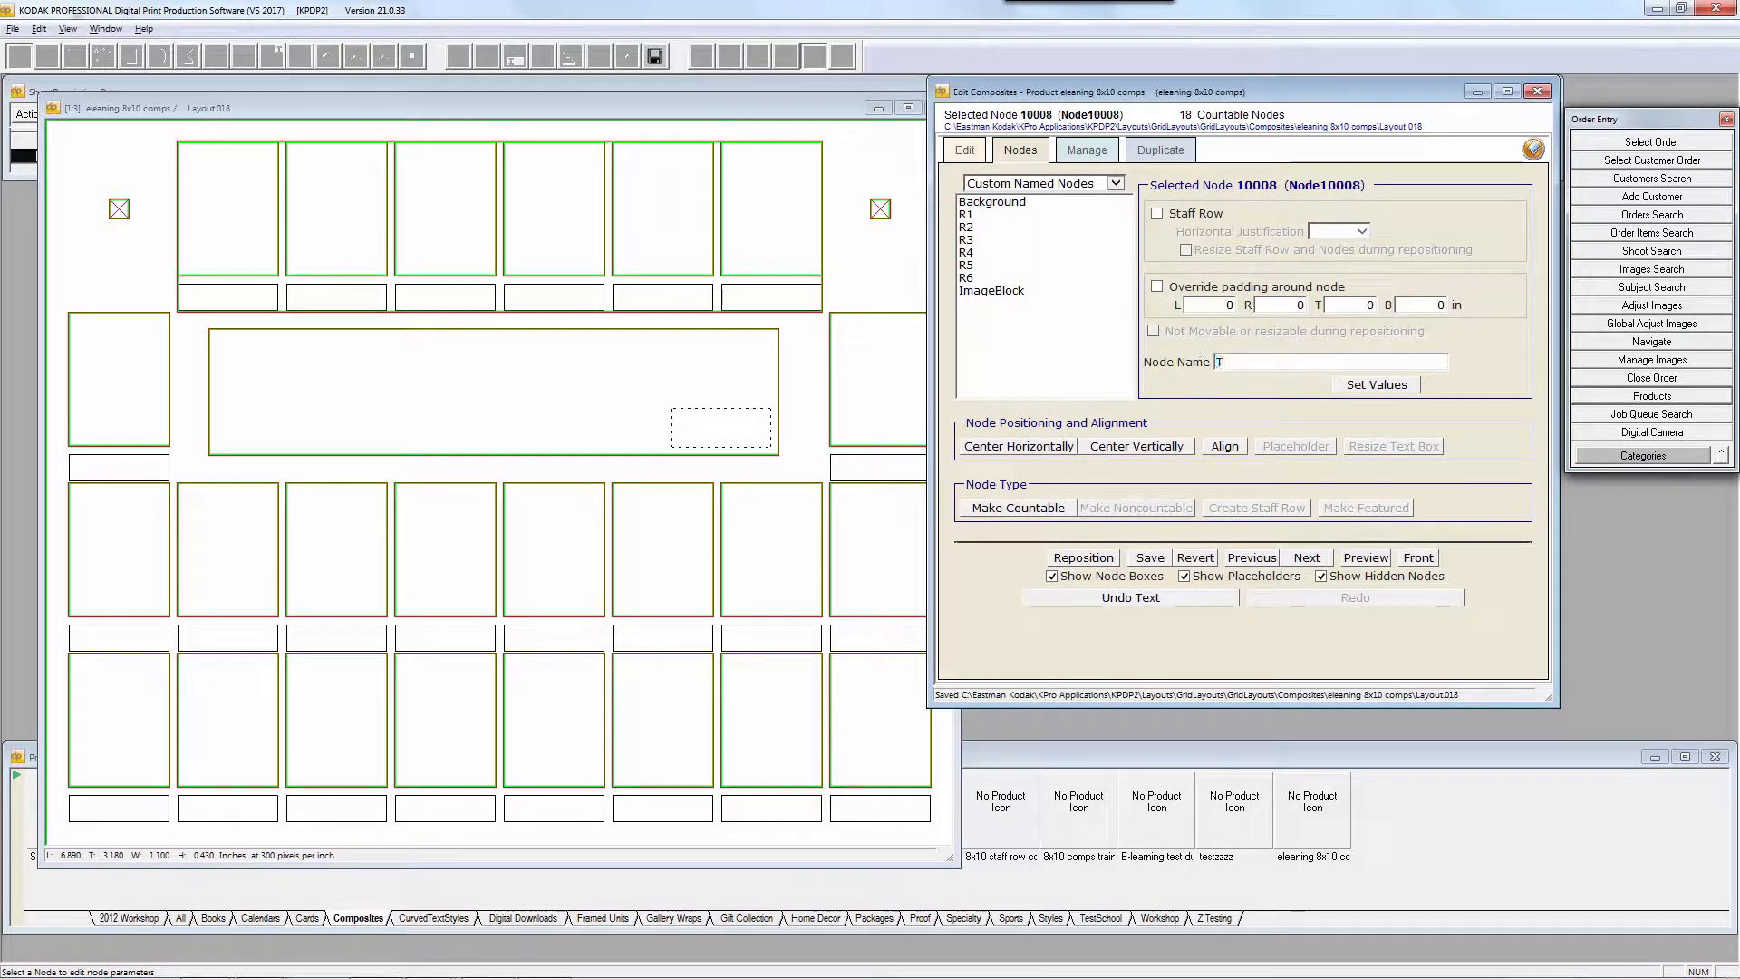
pyautogui.click(1362, 384)
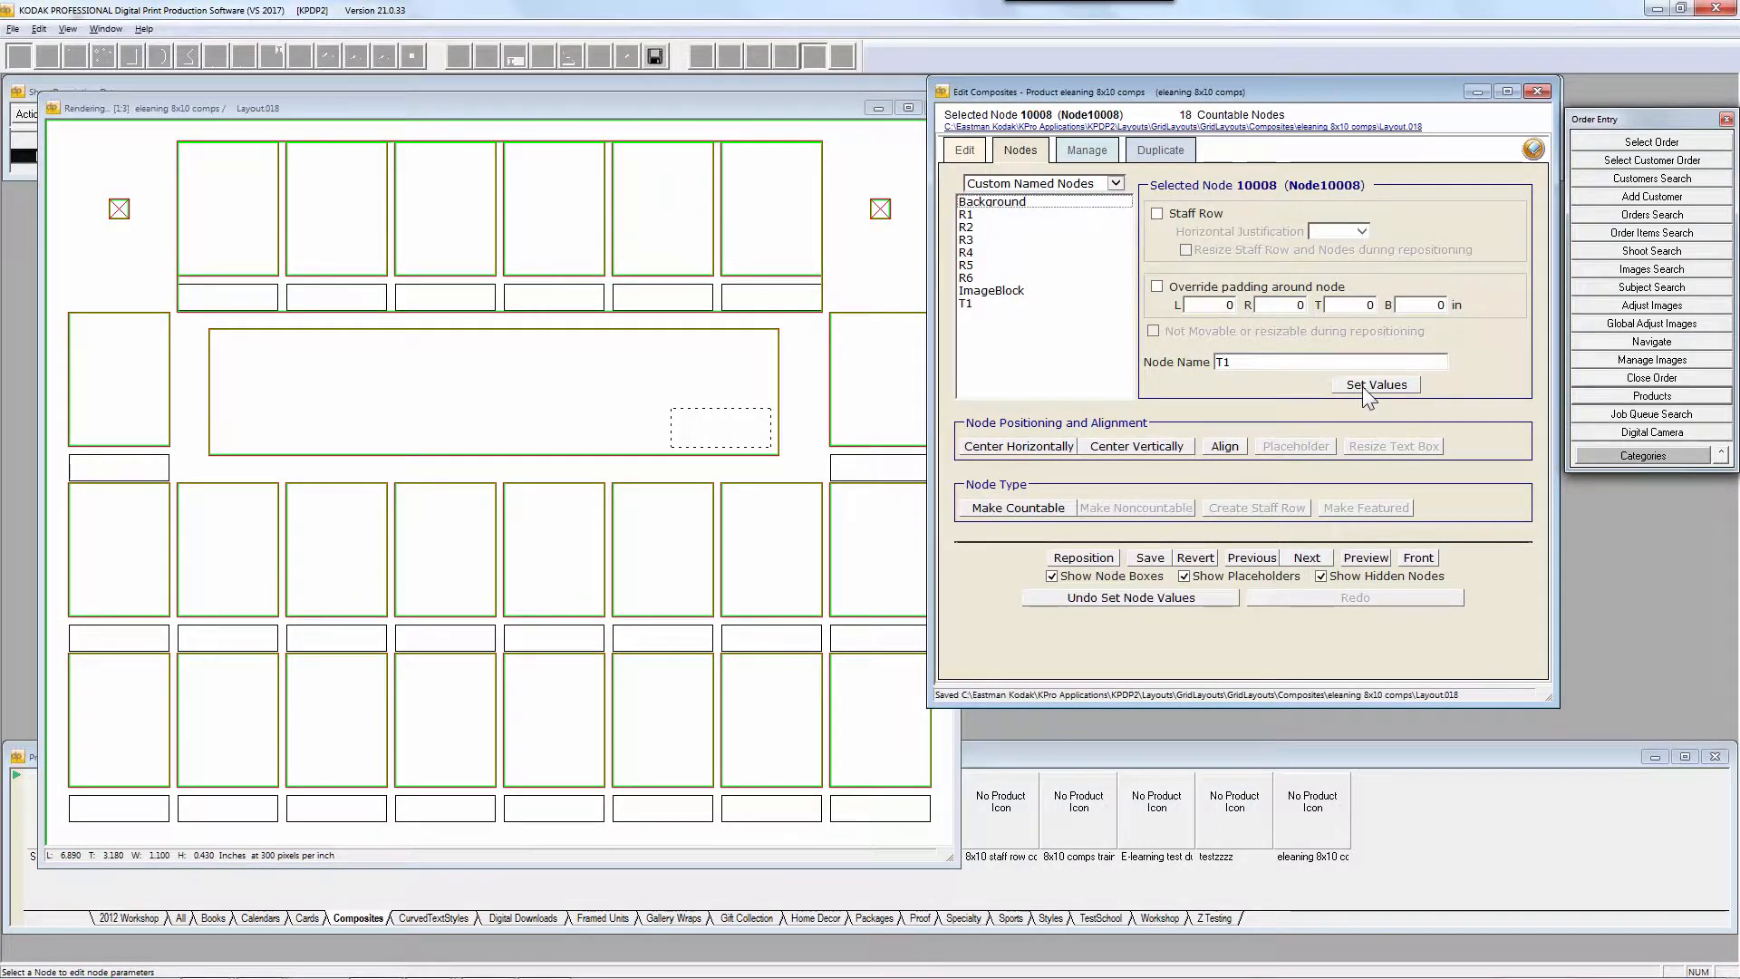
pyautogui.moveTo(684, 109); pyautogui.dragTo(622, 88)
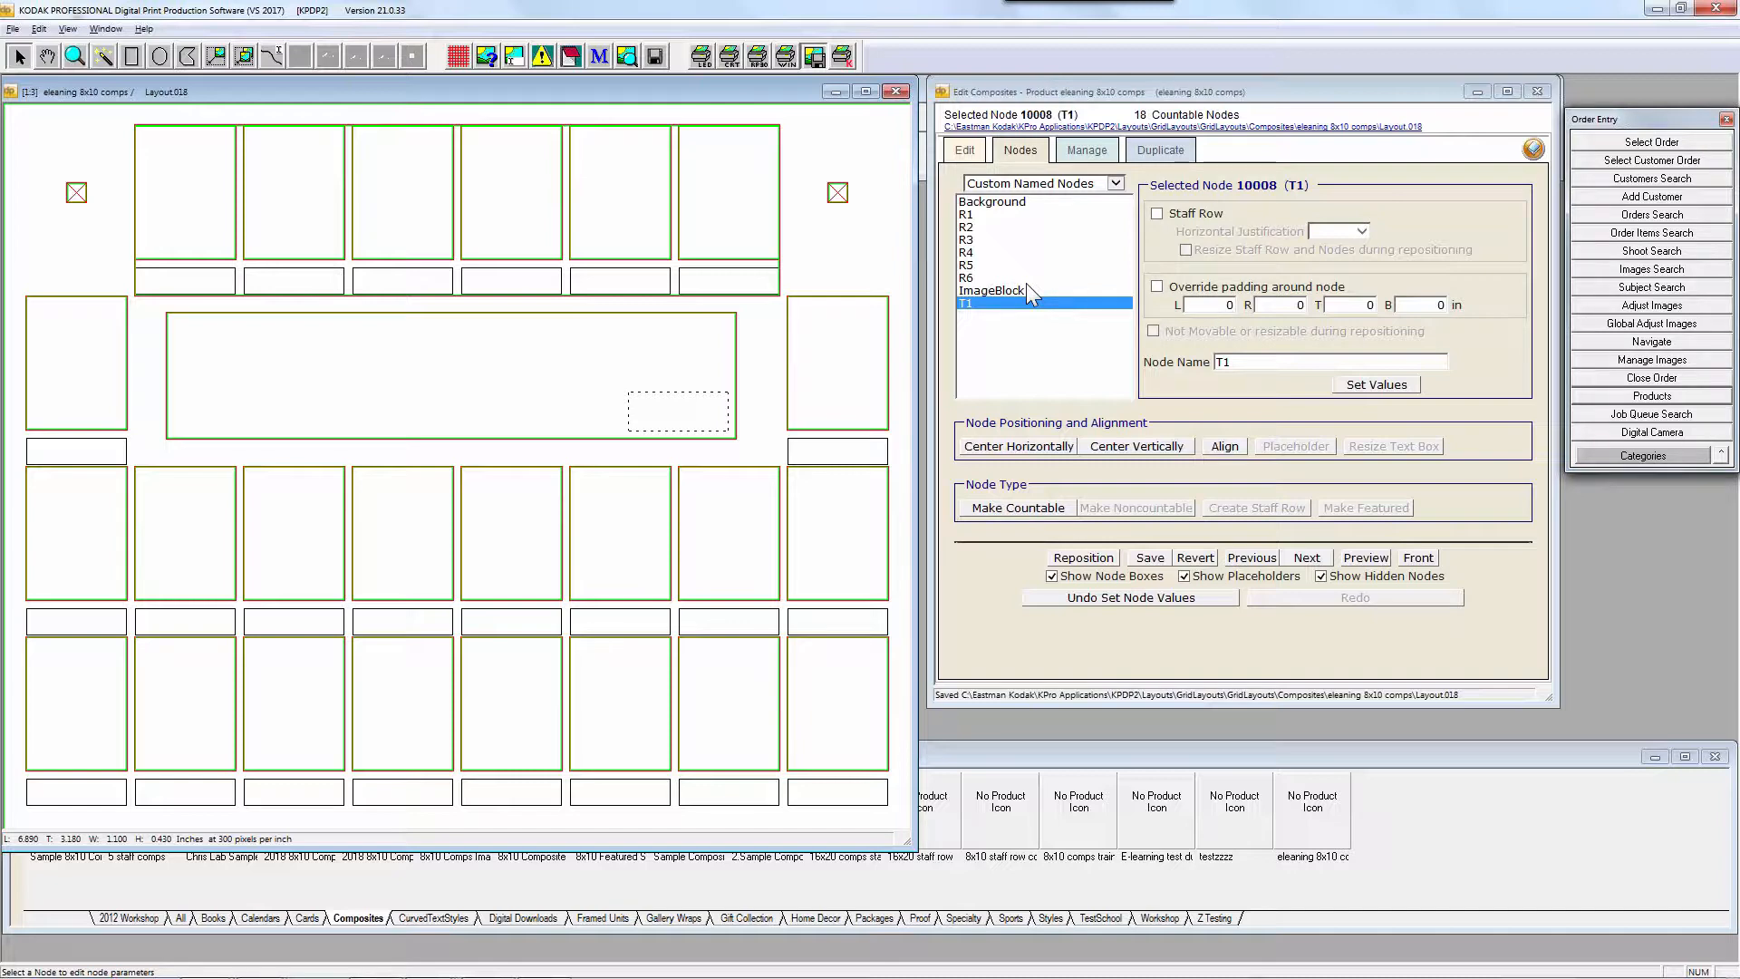
# Bring up the composite's layout management options and save the edited Layout.018
pyautogui.click(1087, 150)
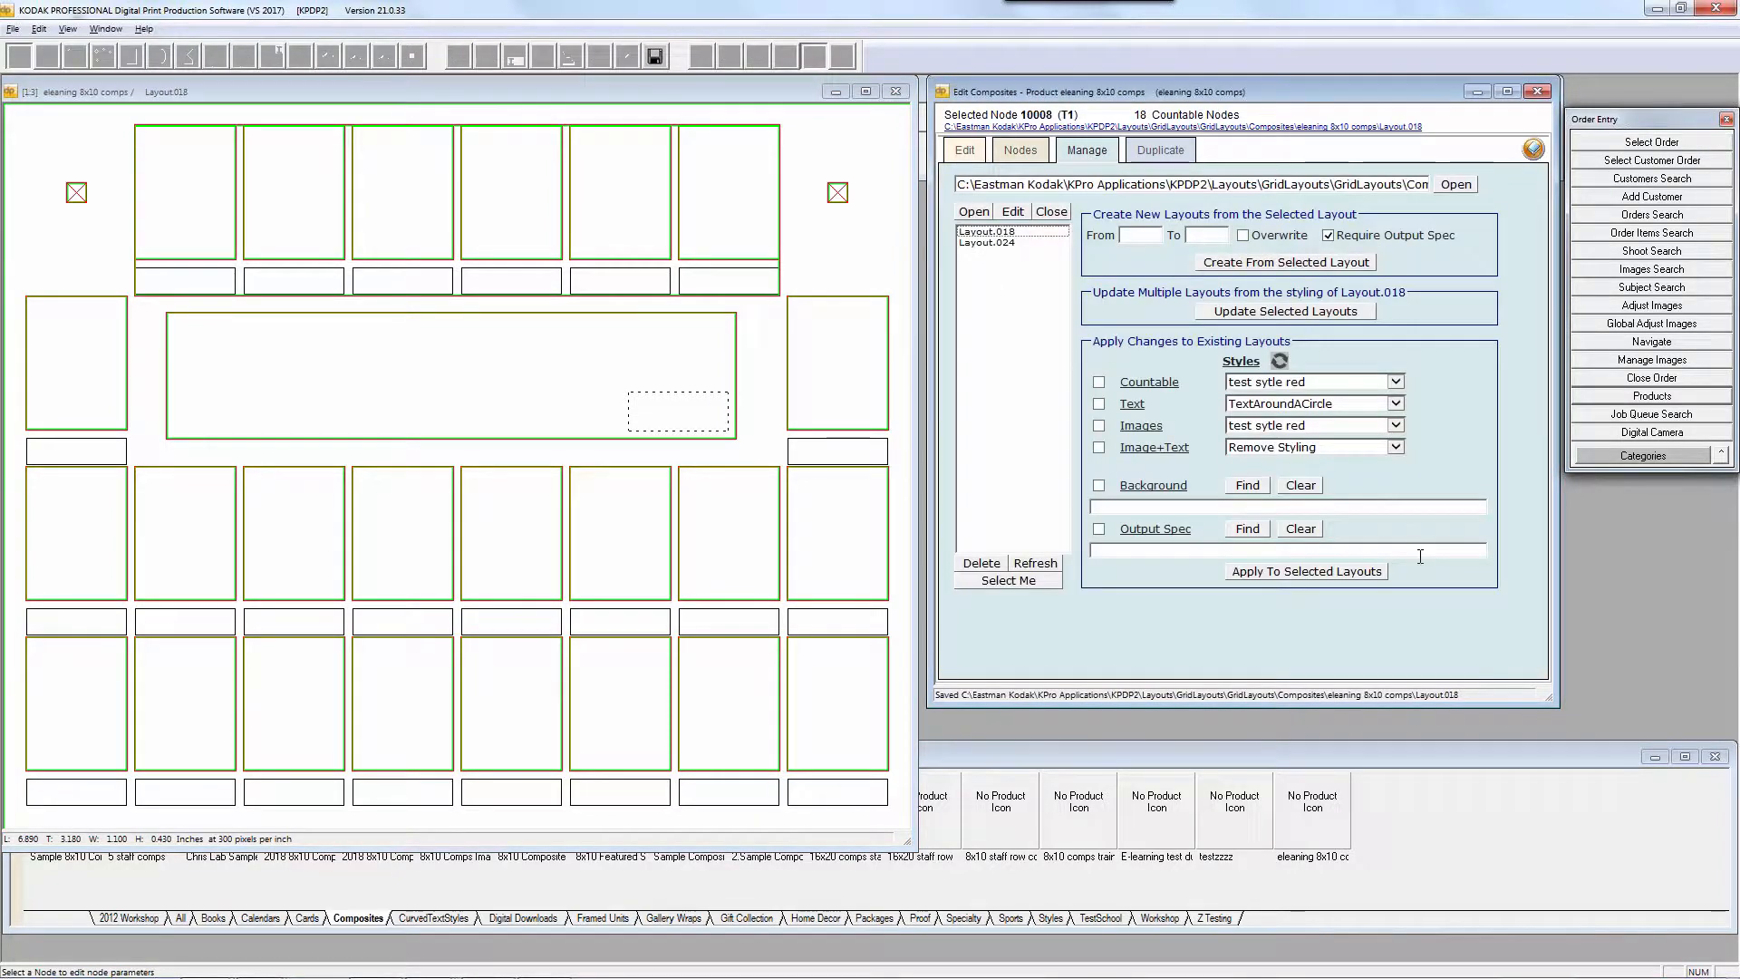
pyautogui.click(224, 90)
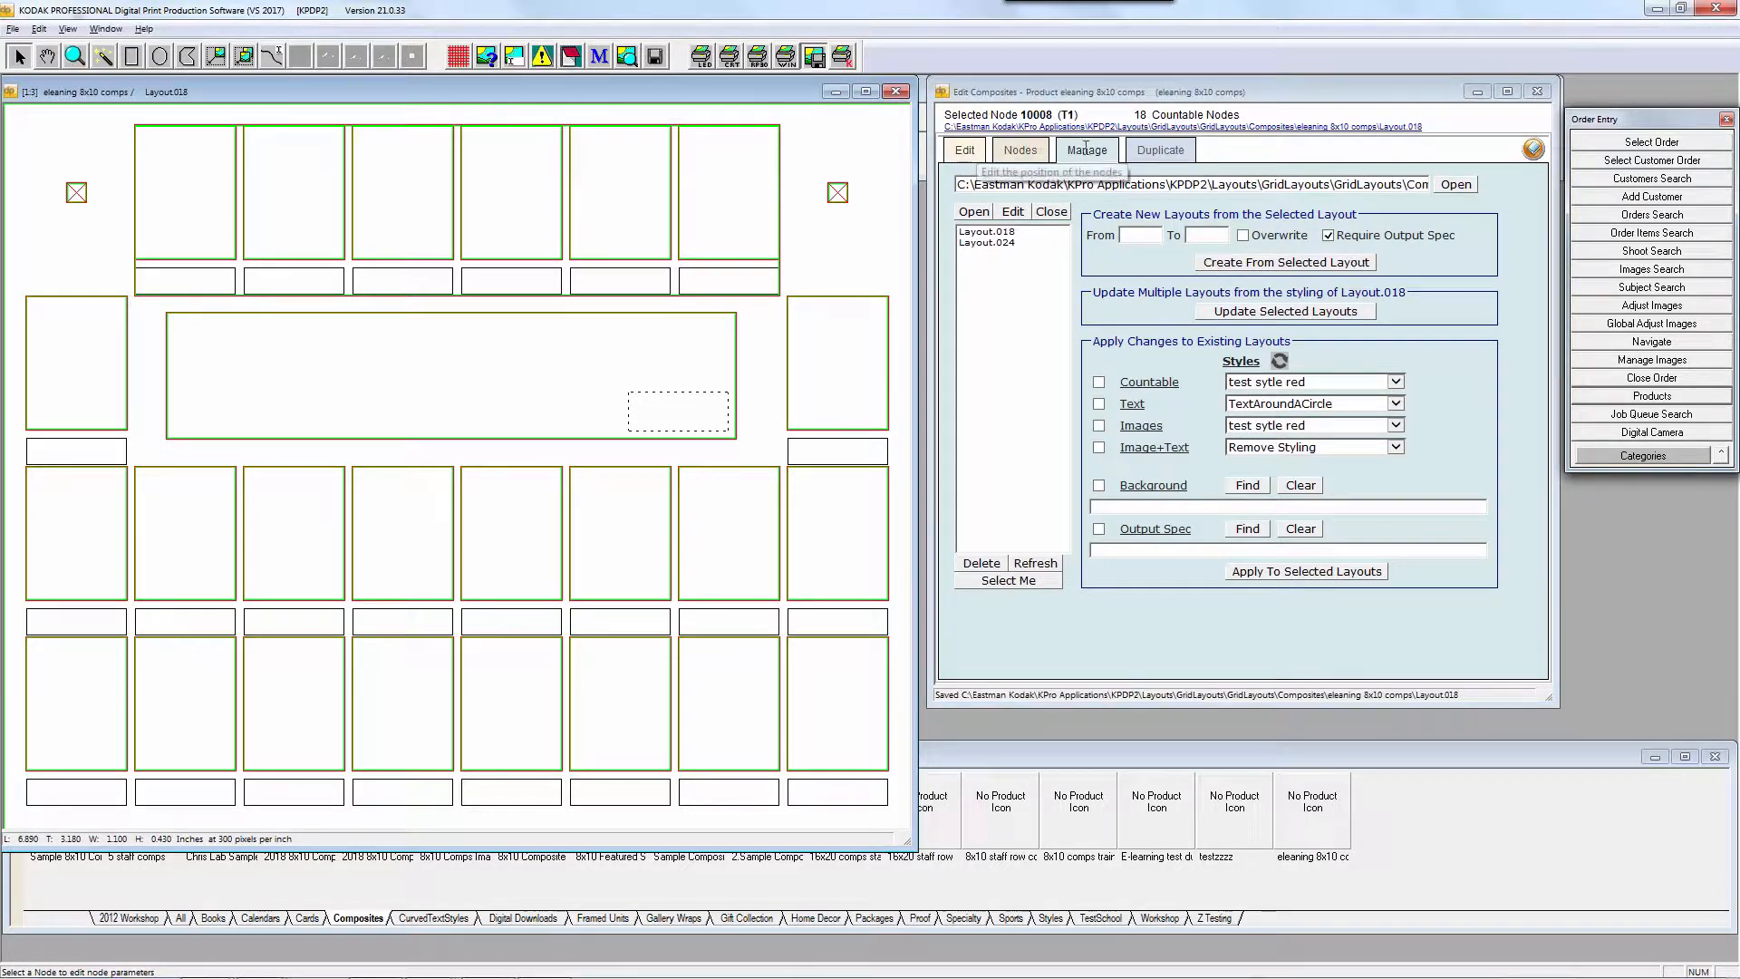
pyautogui.click(13, 28)
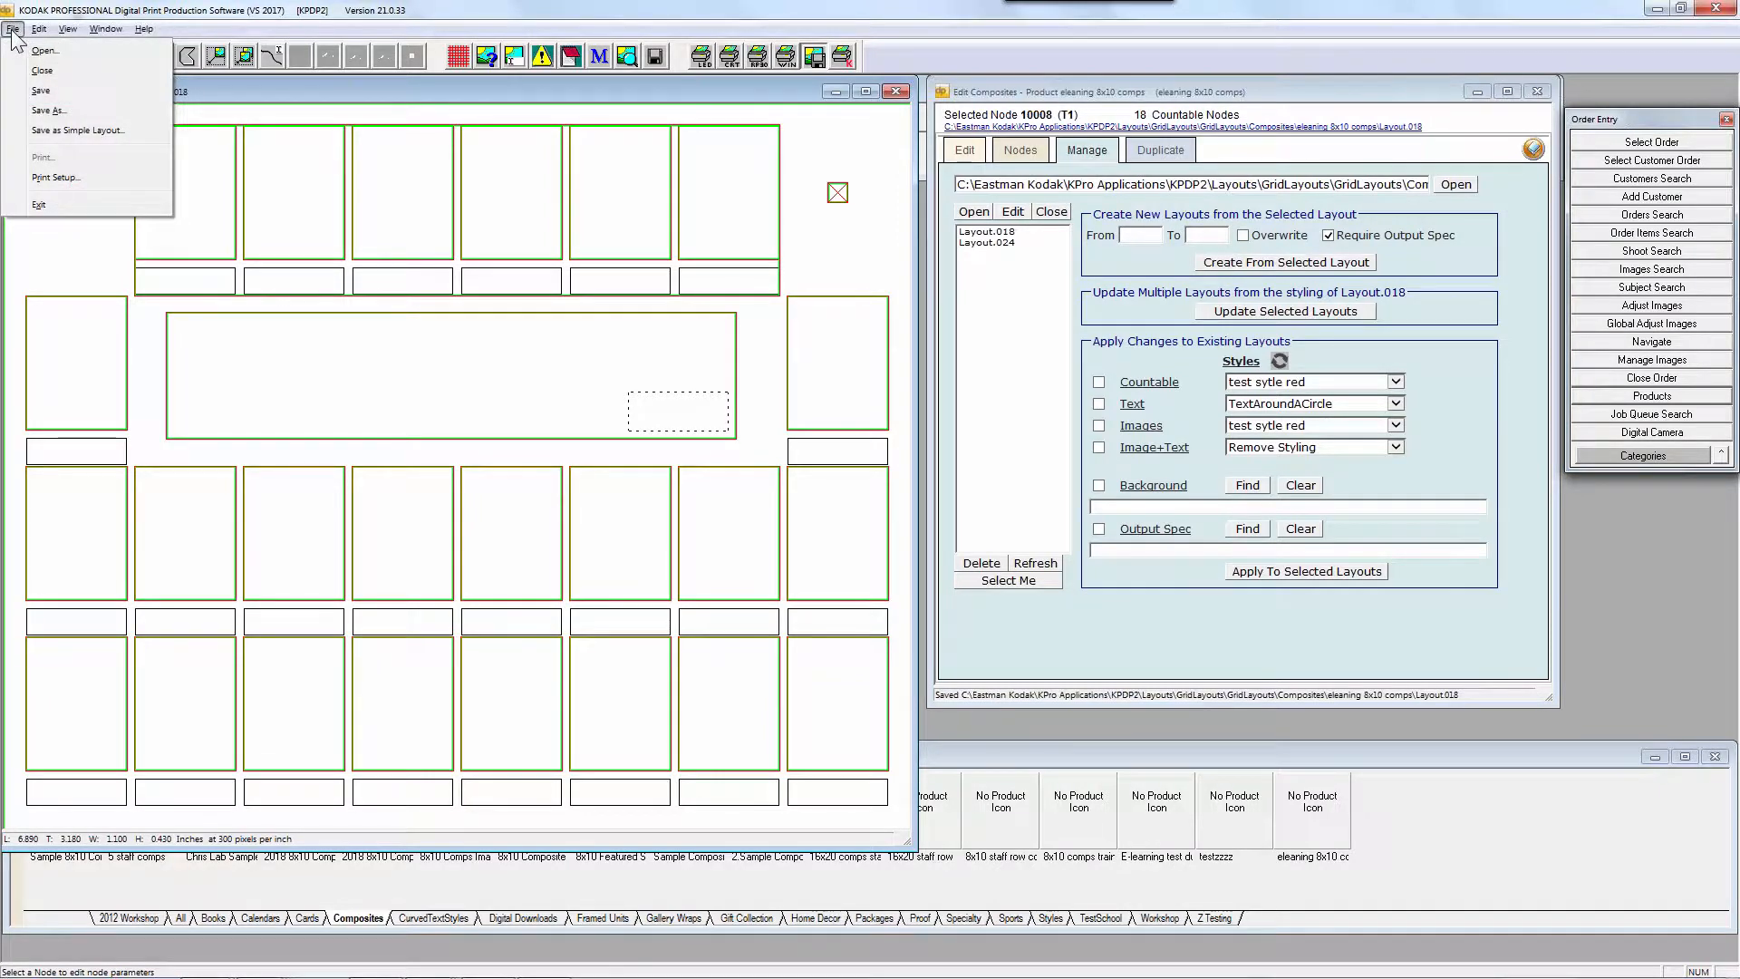
pyautogui.click(40, 91)
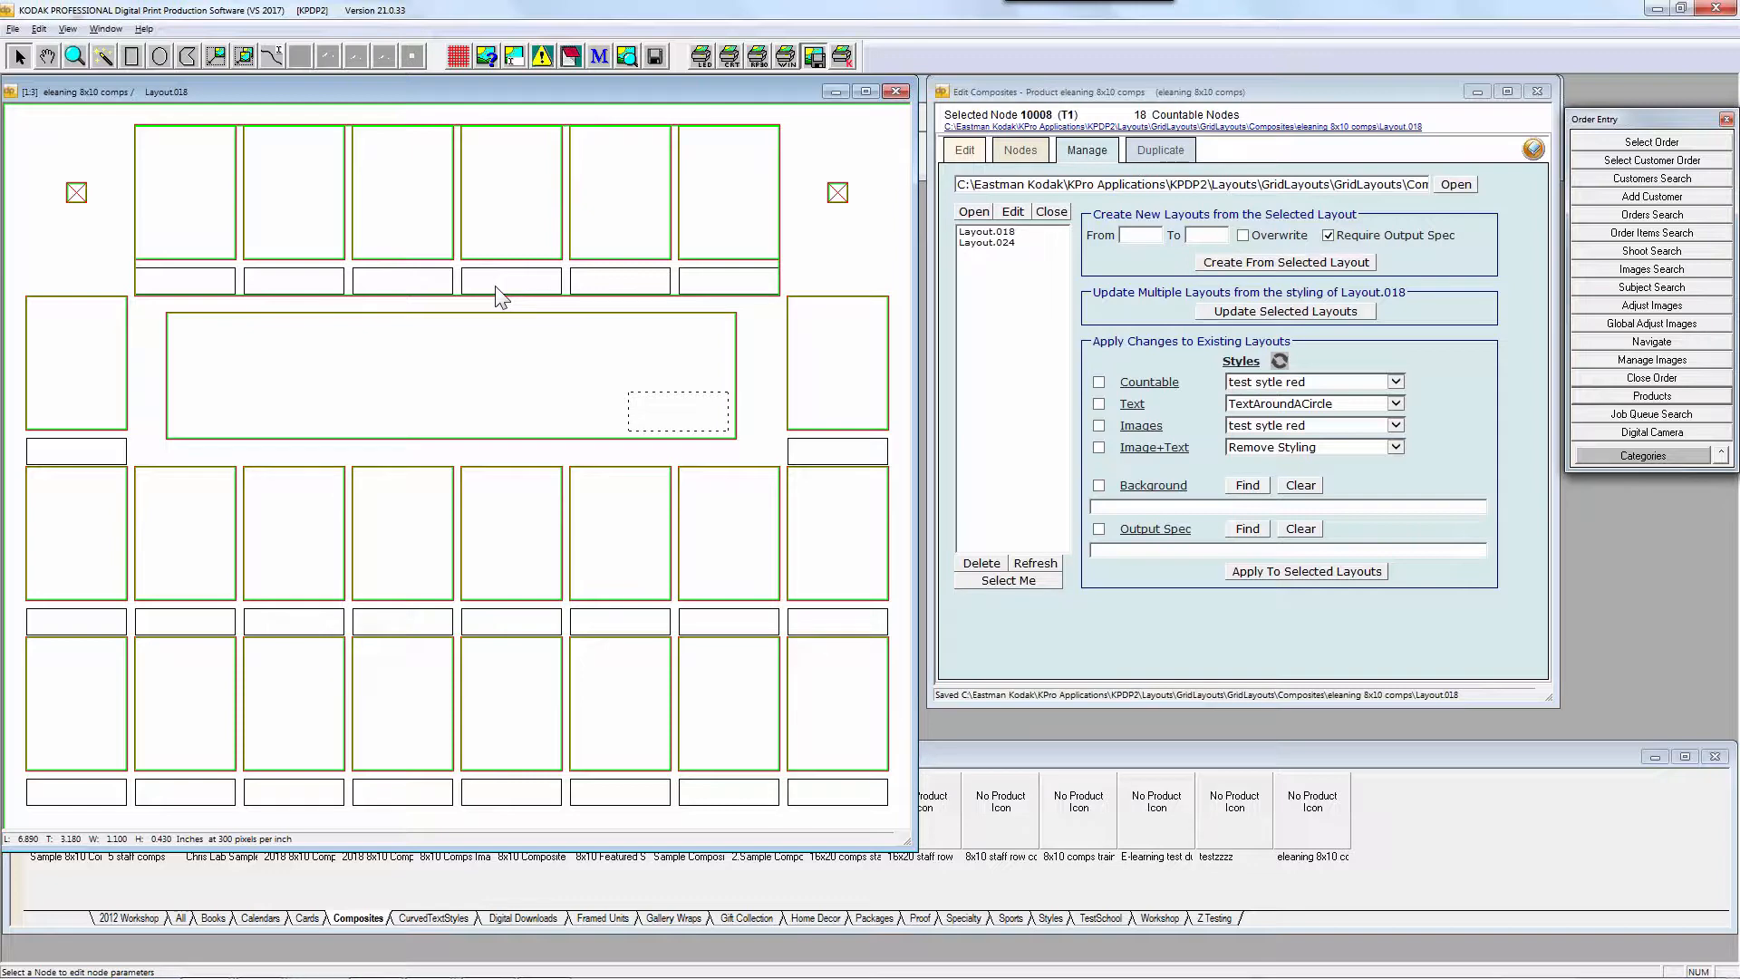
# Choose Layout.018 as the source for new layouts from 19 to 25, with overwriting of existing layouts enabled
pyautogui.click(990, 233)
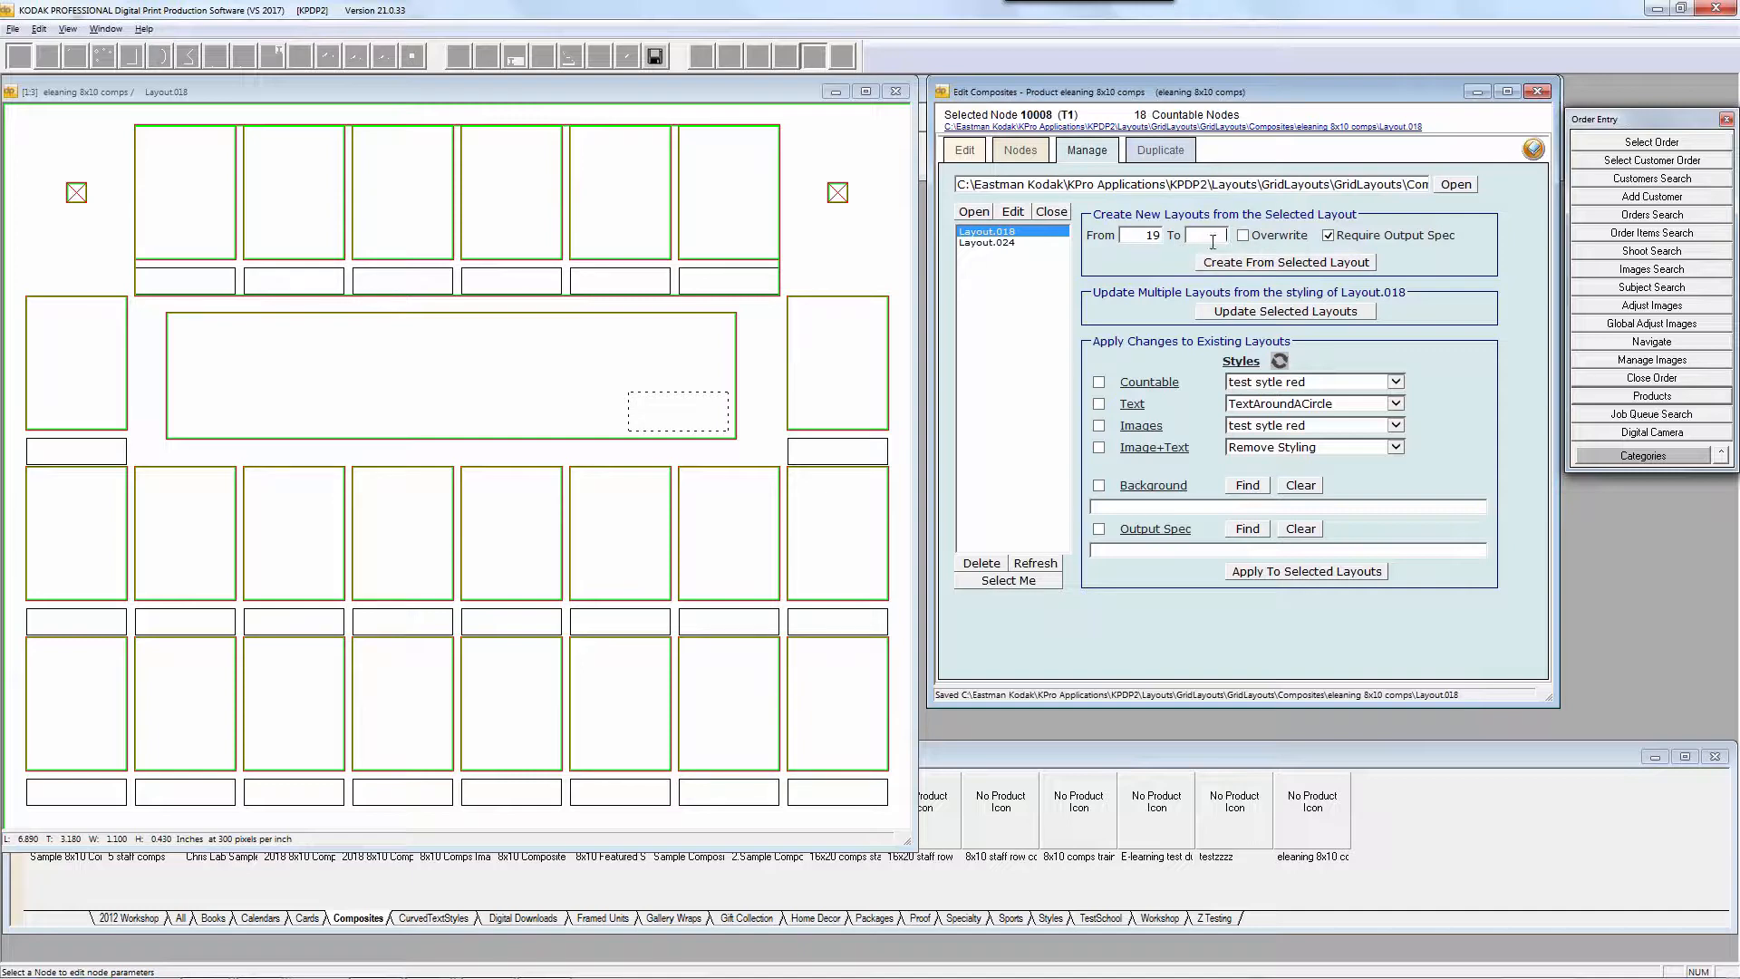
pyautogui.rightClick(37, 424)
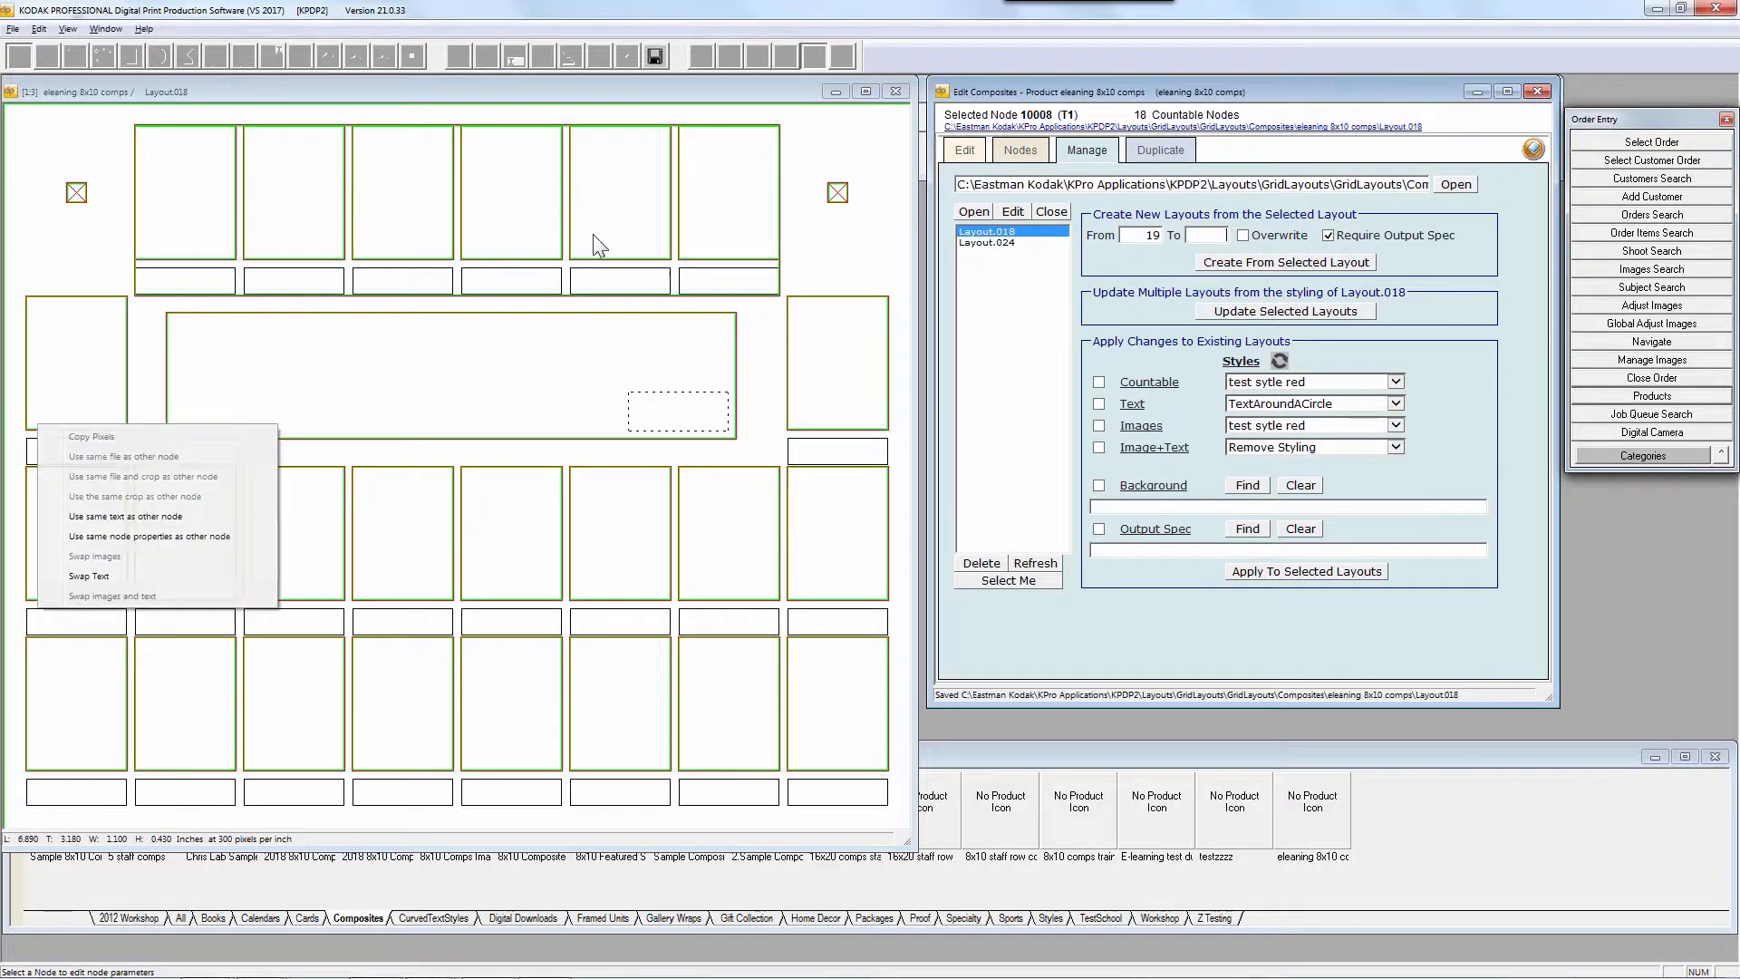
pyautogui.click(1205, 236)
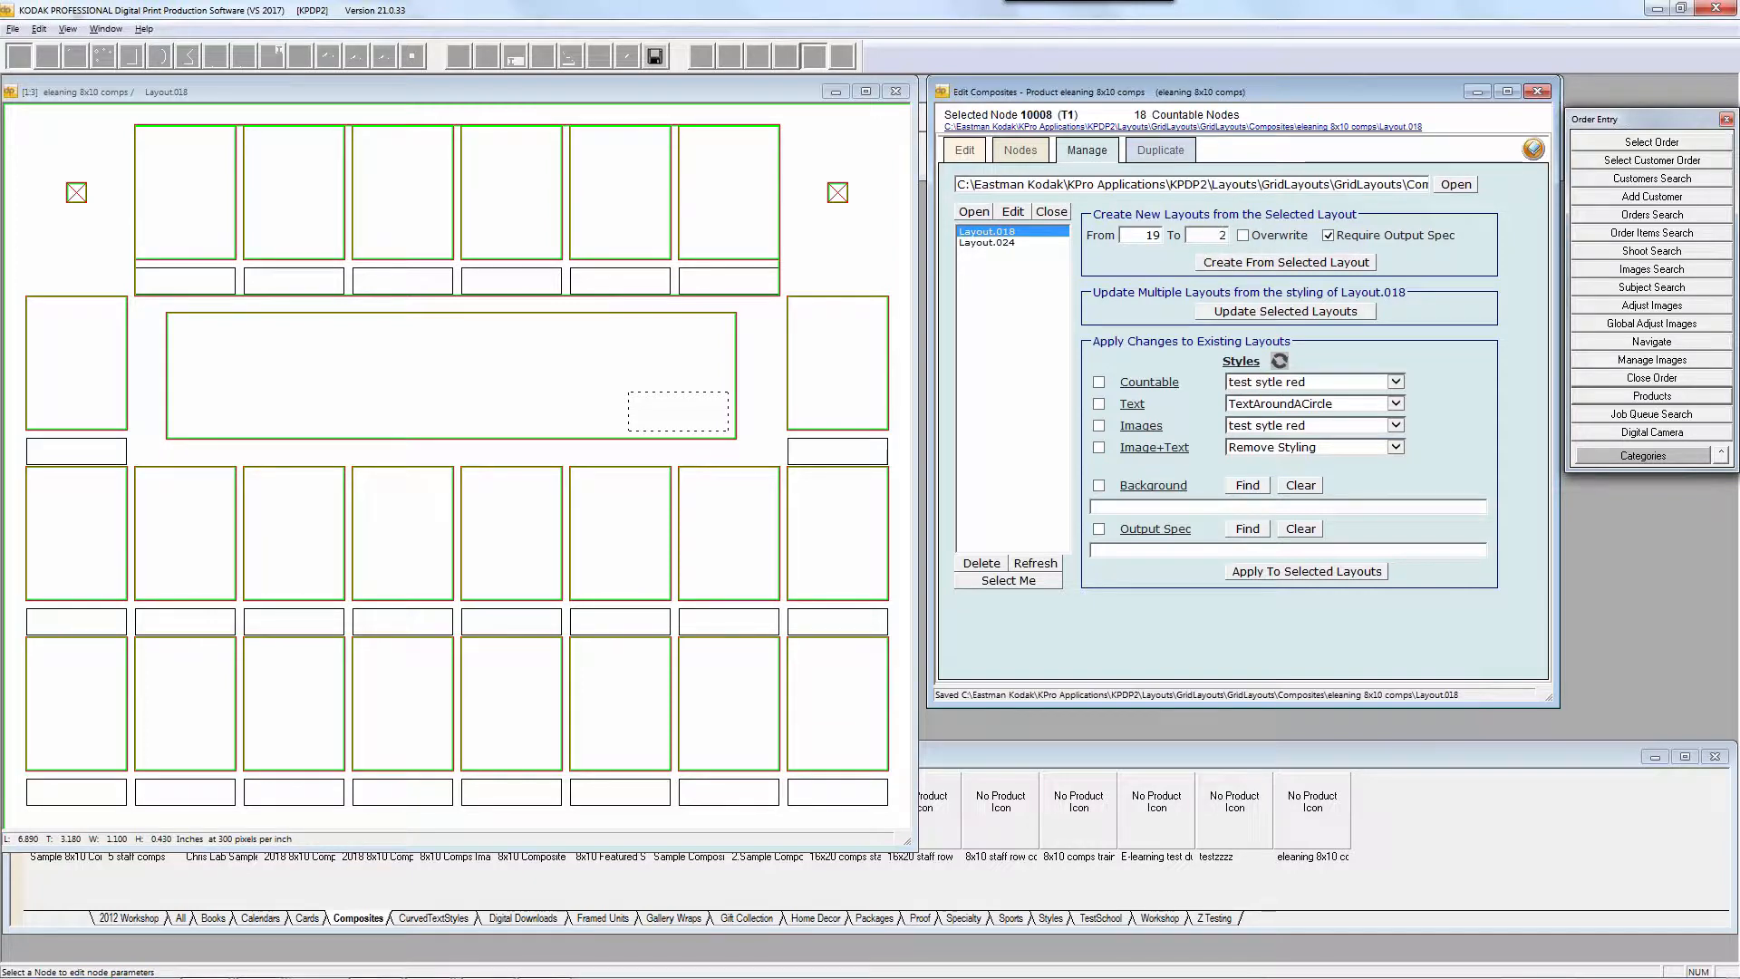
pyautogui.write('25')
pyautogui.click(1243, 236)
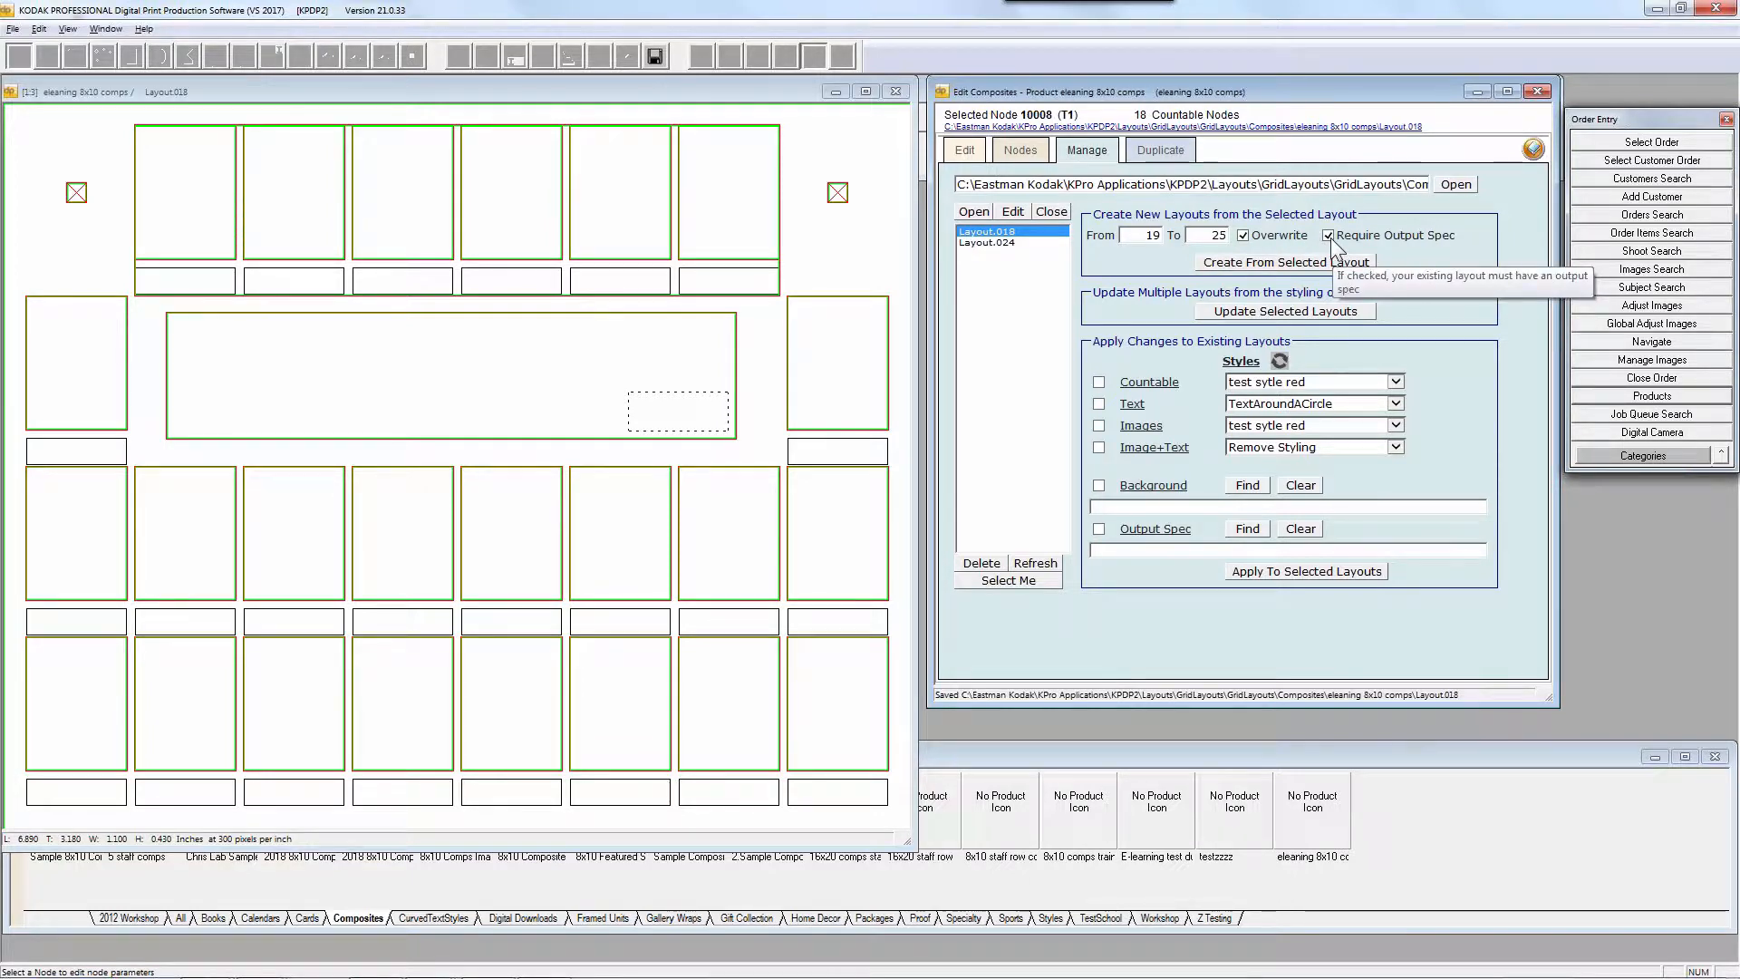
# Turn off the output spec requirement and generate layouts 19 to 25 from Layout.018
pyautogui.click(716, 91)
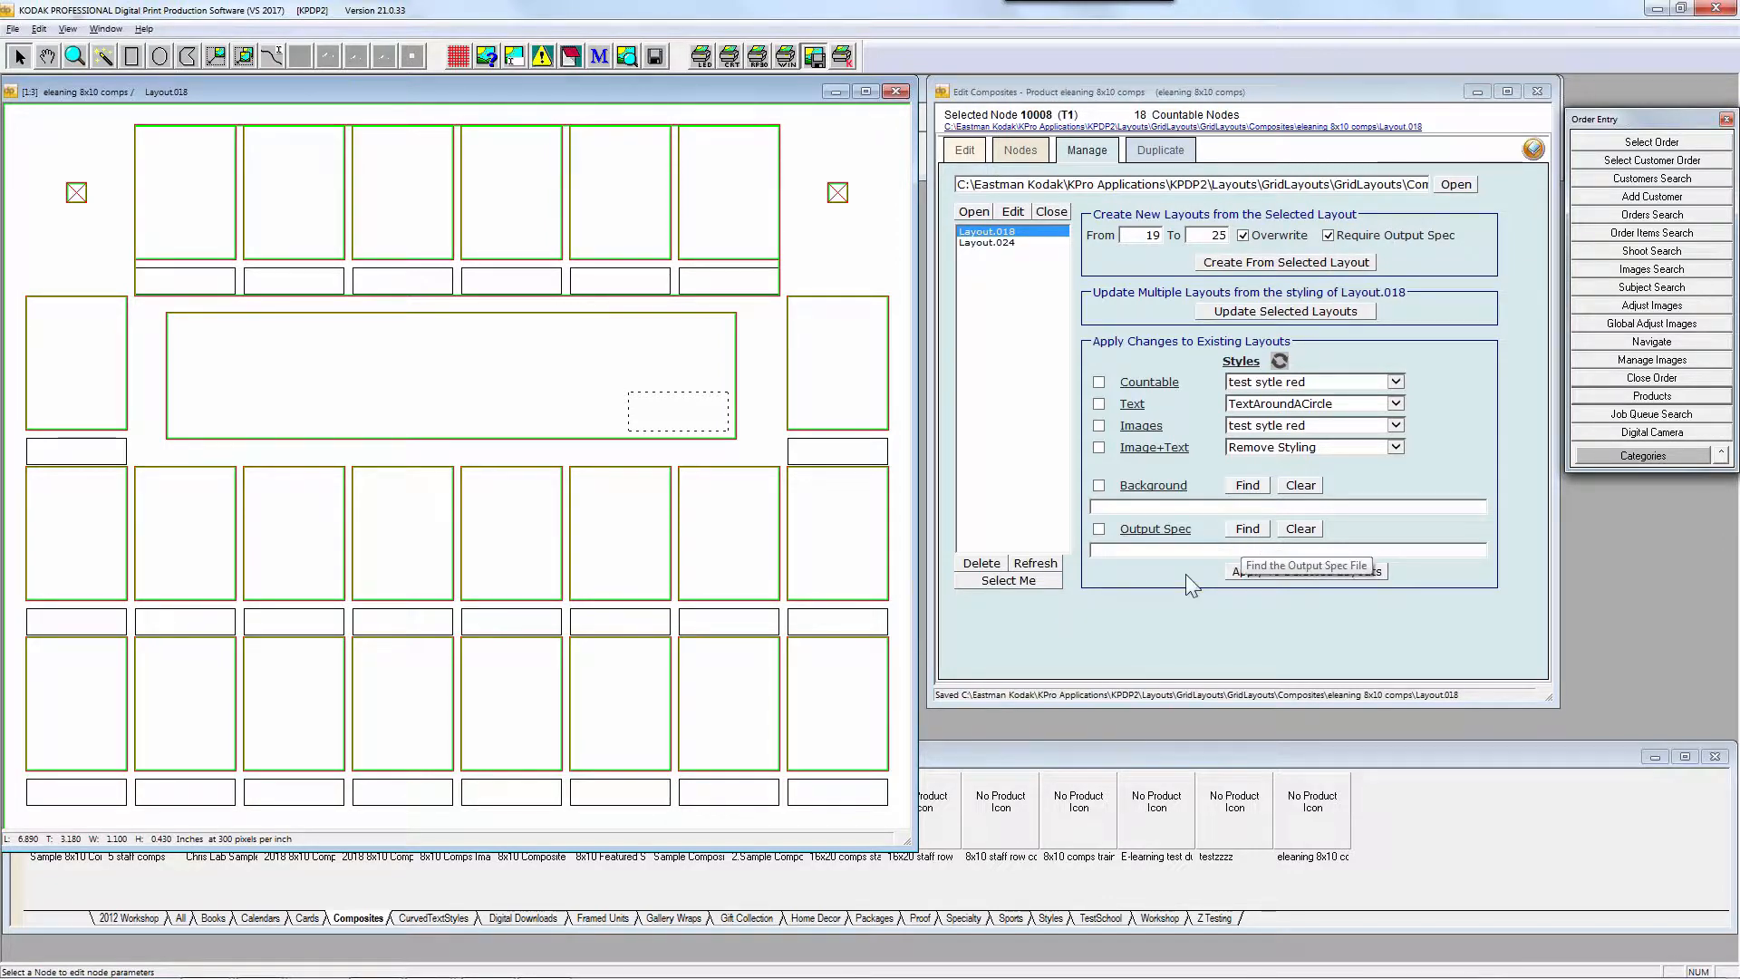
pyautogui.click(1095, 550)
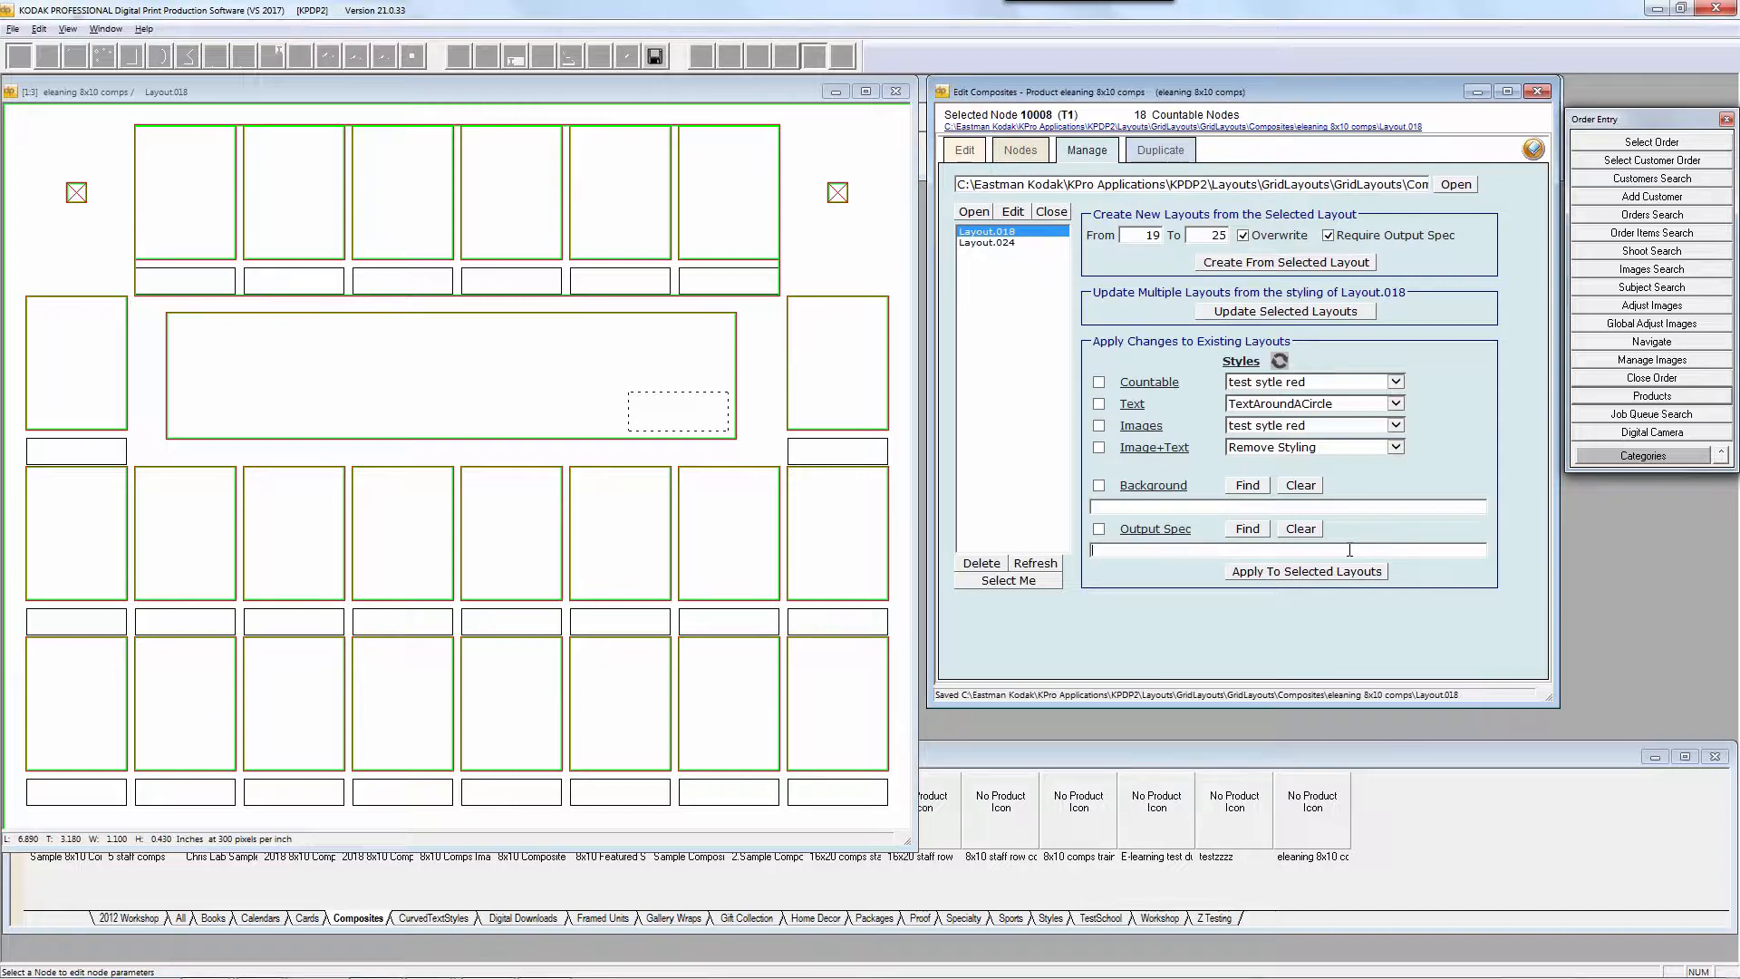
pyautogui.click(756, 97)
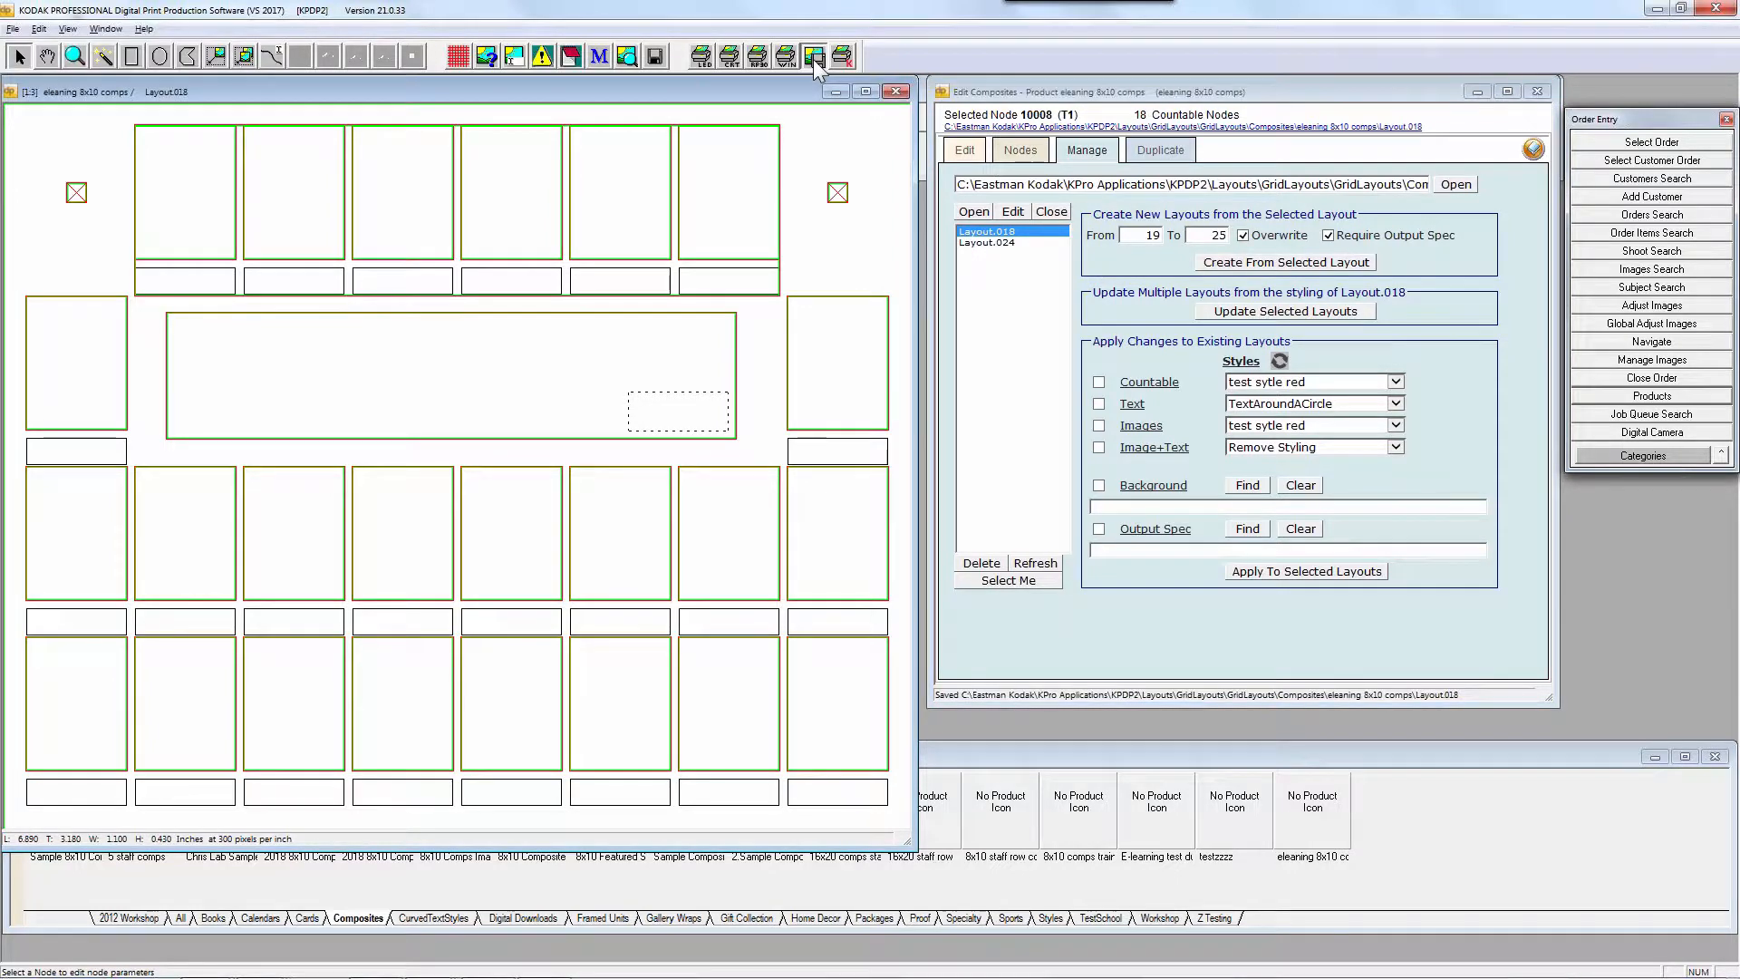
pyautogui.click(1328, 236)
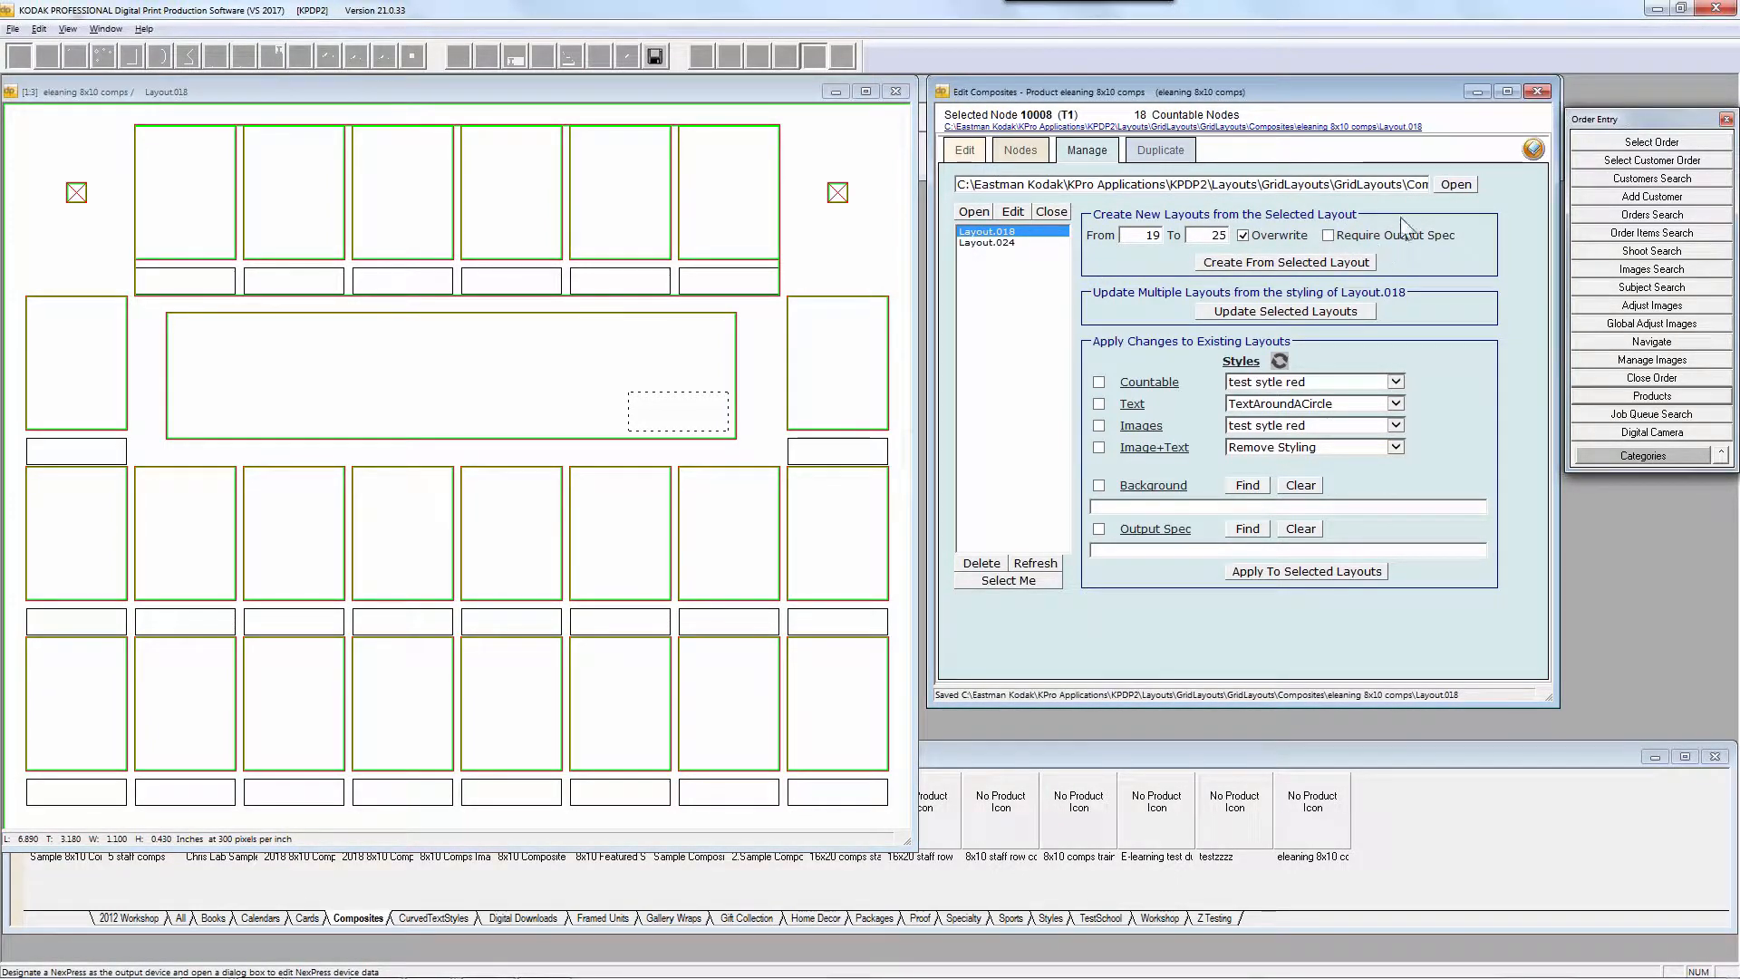
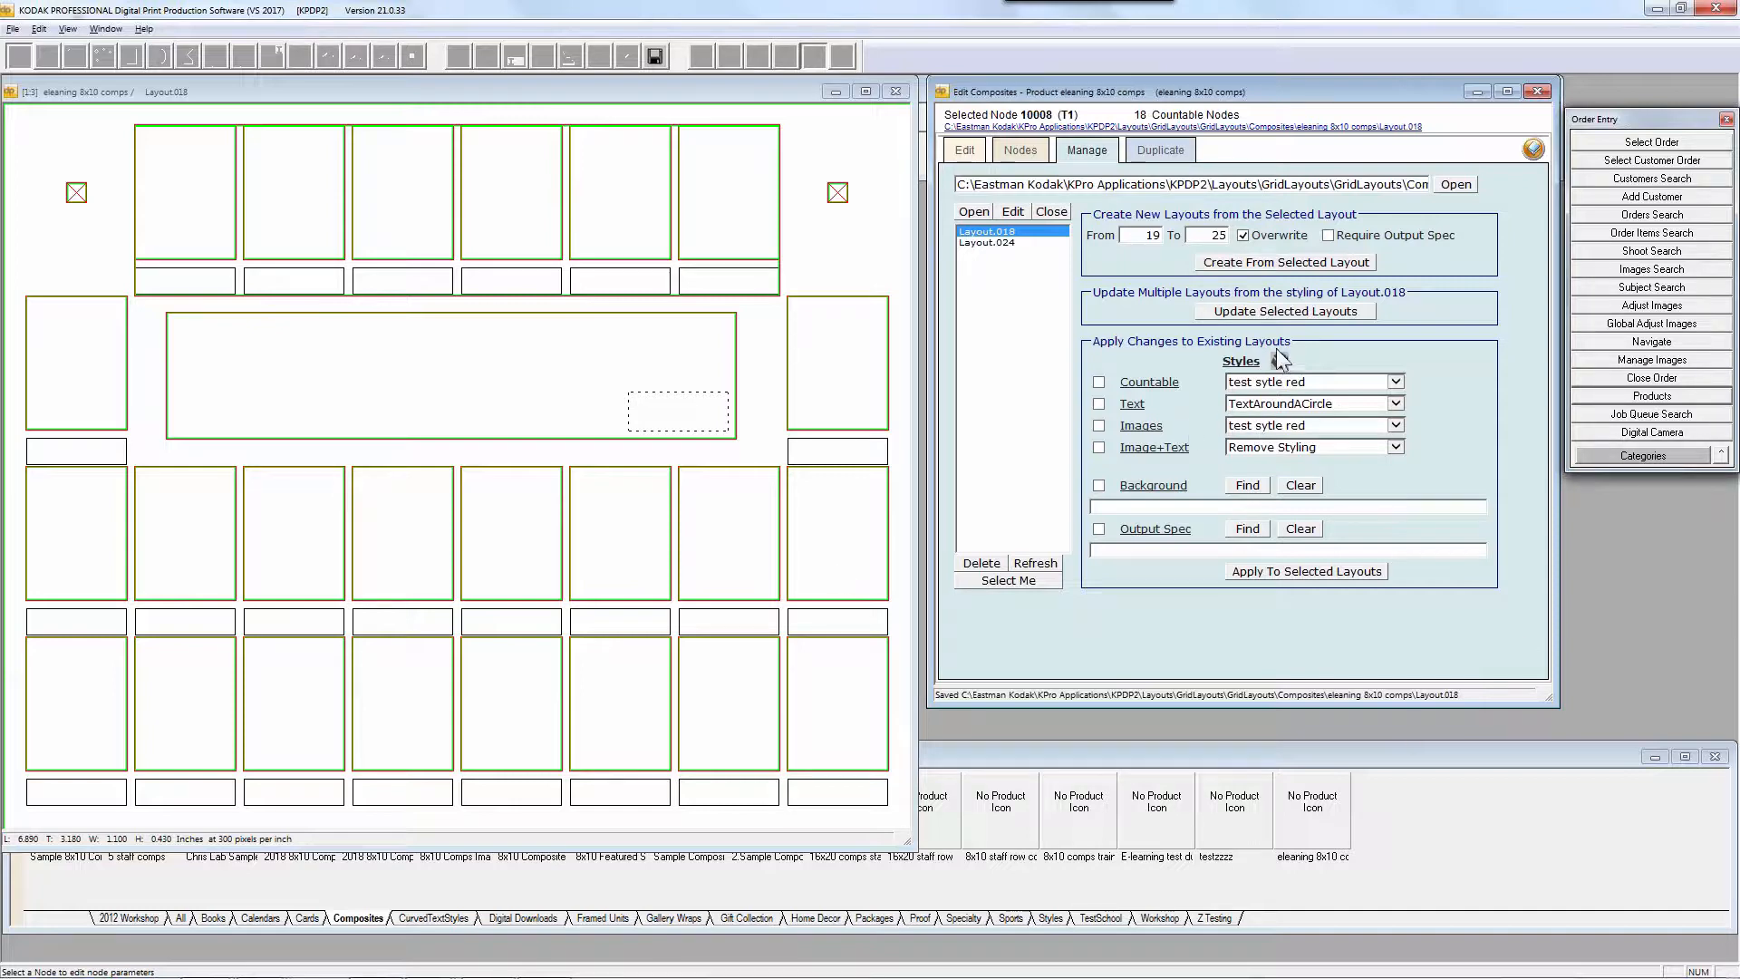
pyautogui.click(1248, 265)
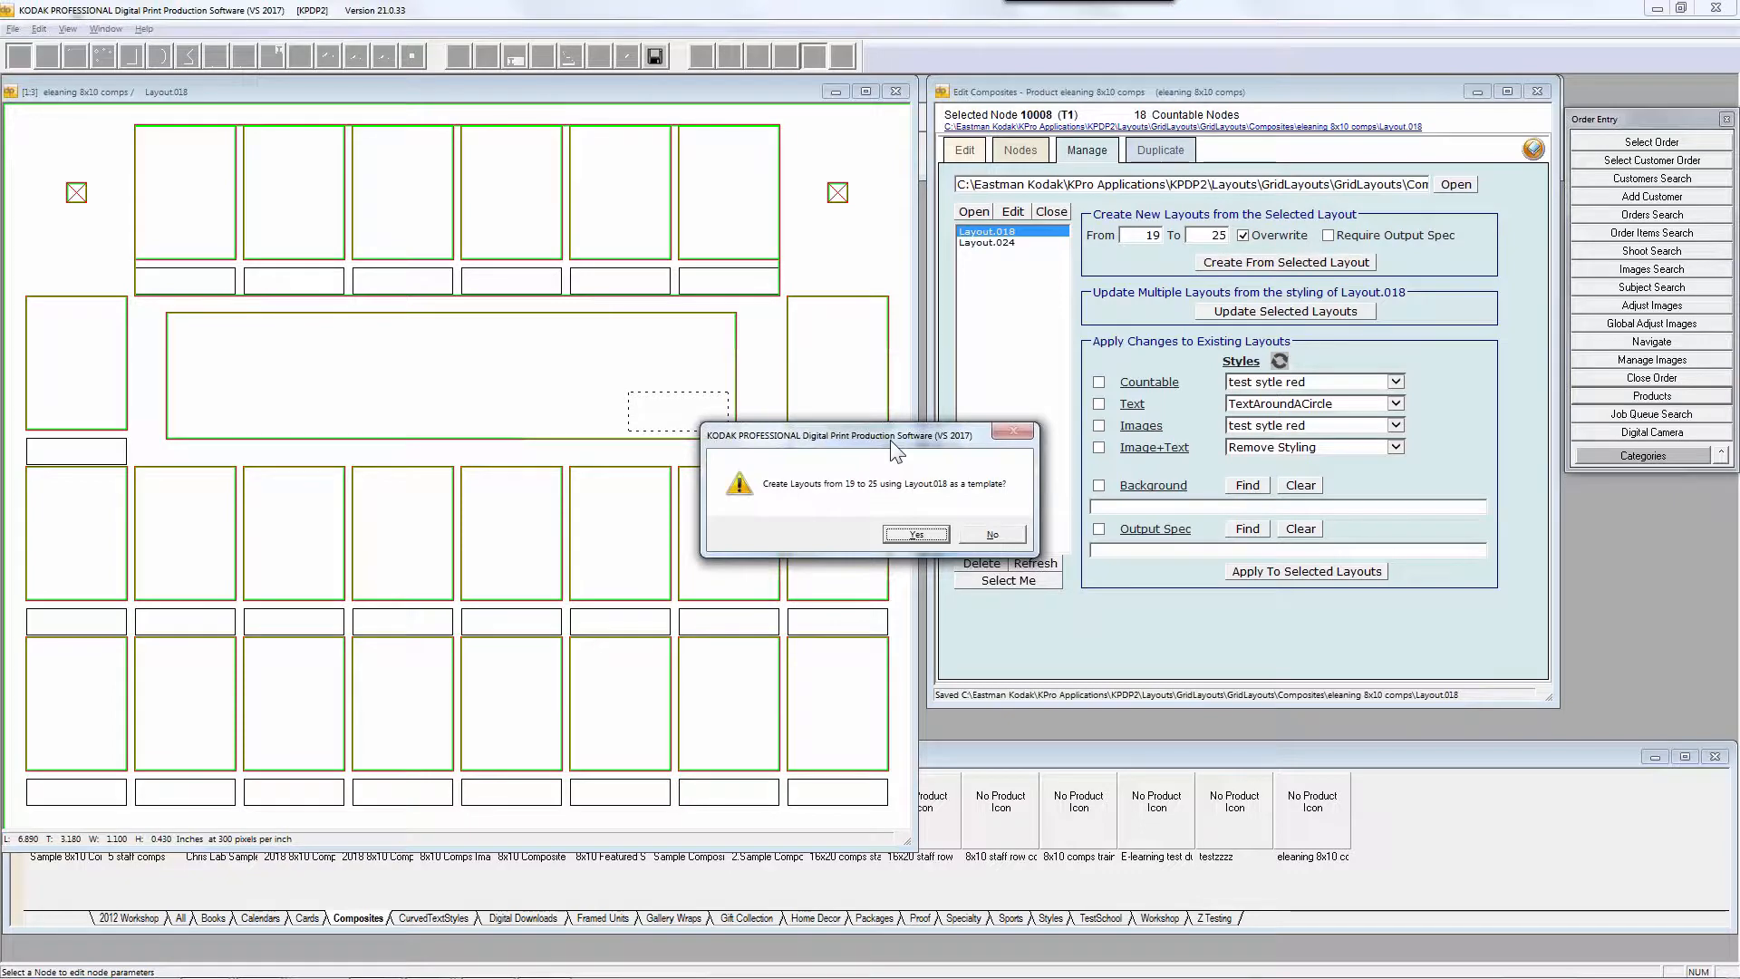
pyautogui.click(913, 536)
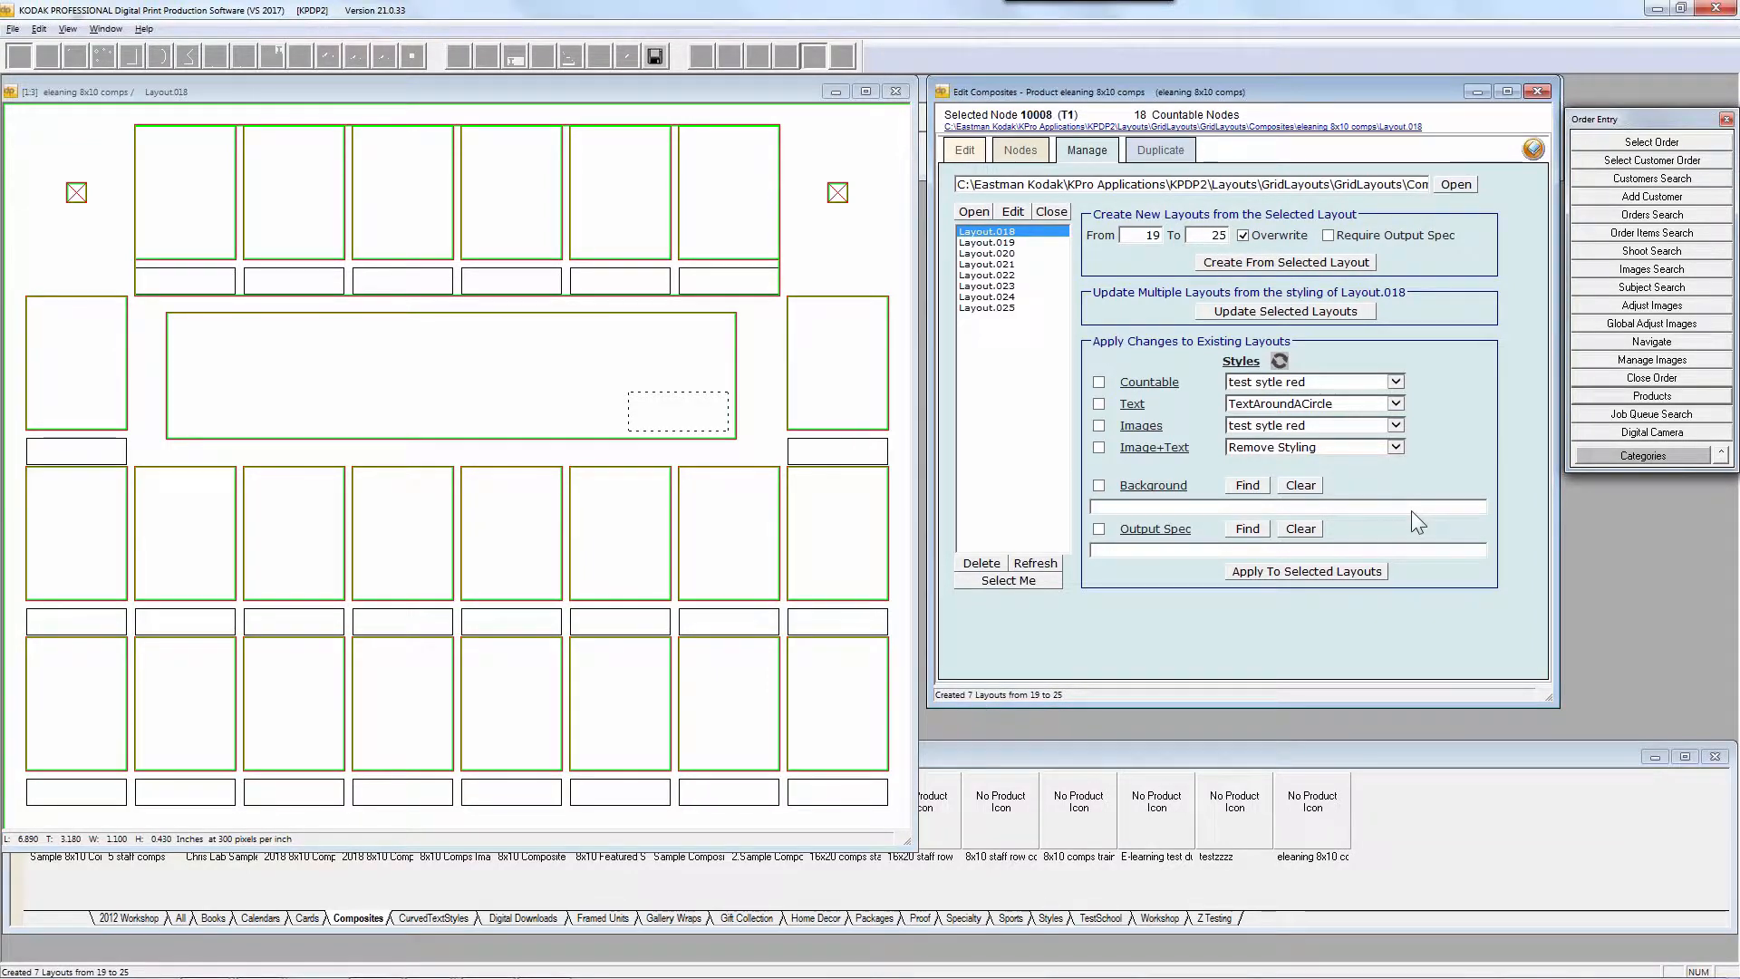
# Open the generated Layout.019 for editing and bring up its node settings
pyautogui.keyDown('ctrl'); pyautogui.click(999, 243); pyautogui.keyUp('ctrl')
pyautogui.click(1001, 244)
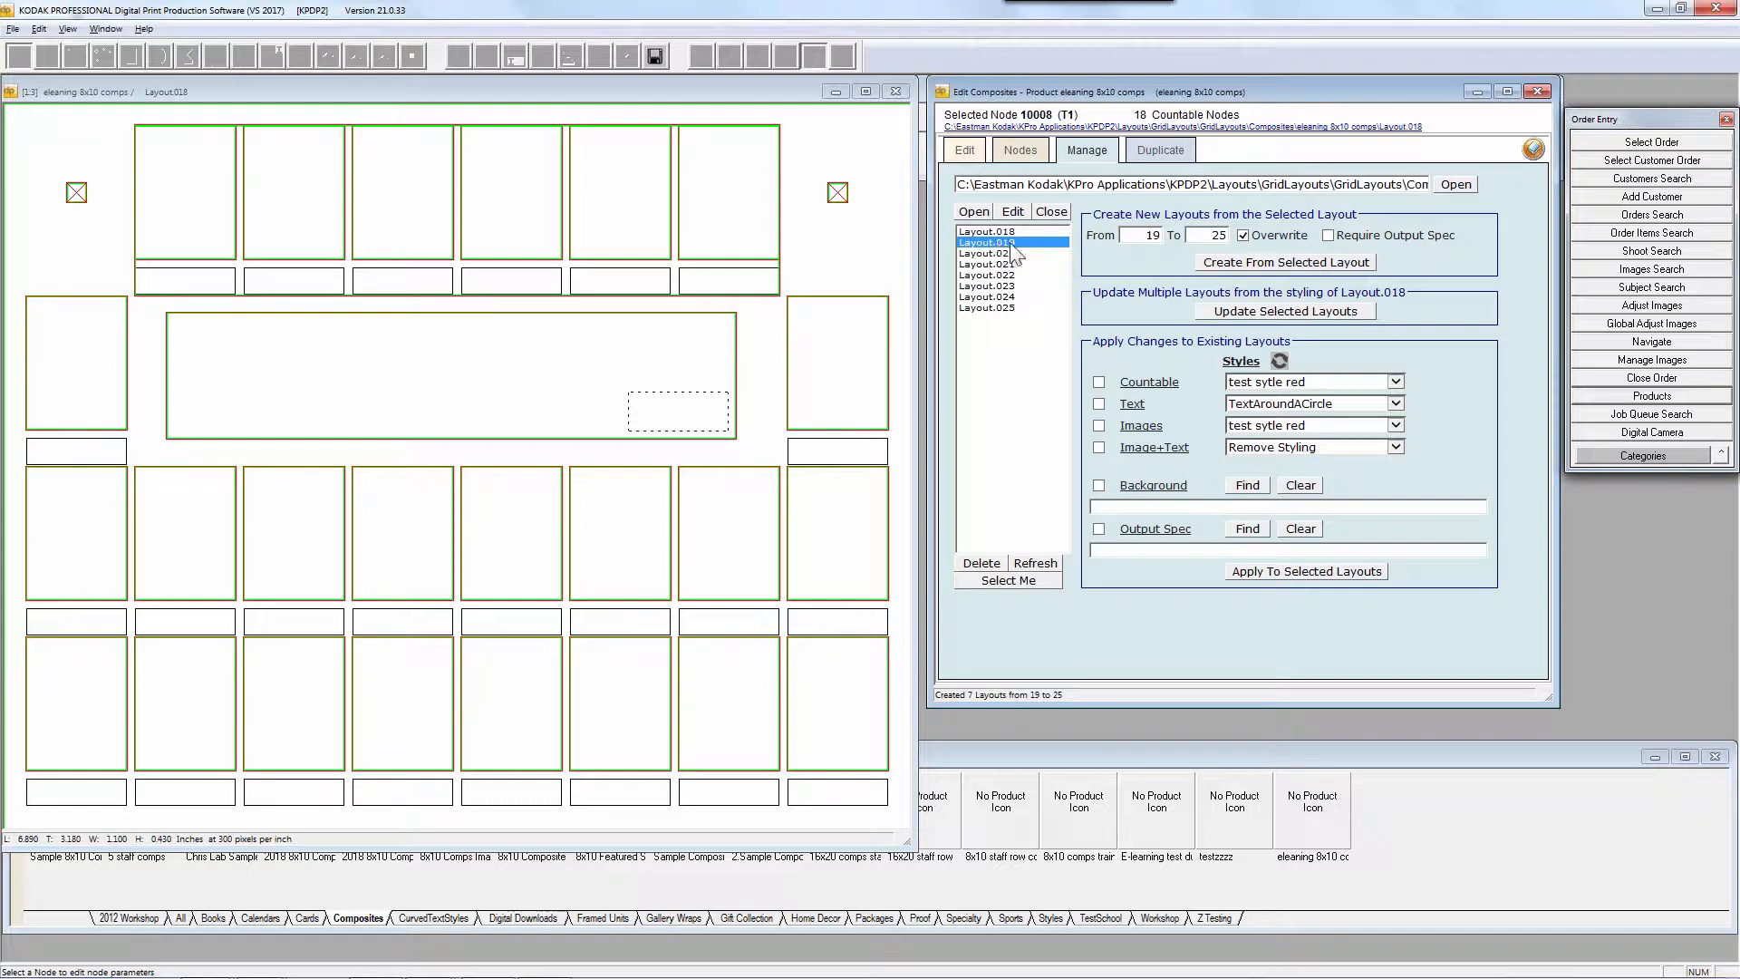
pyautogui.click(1012, 213)
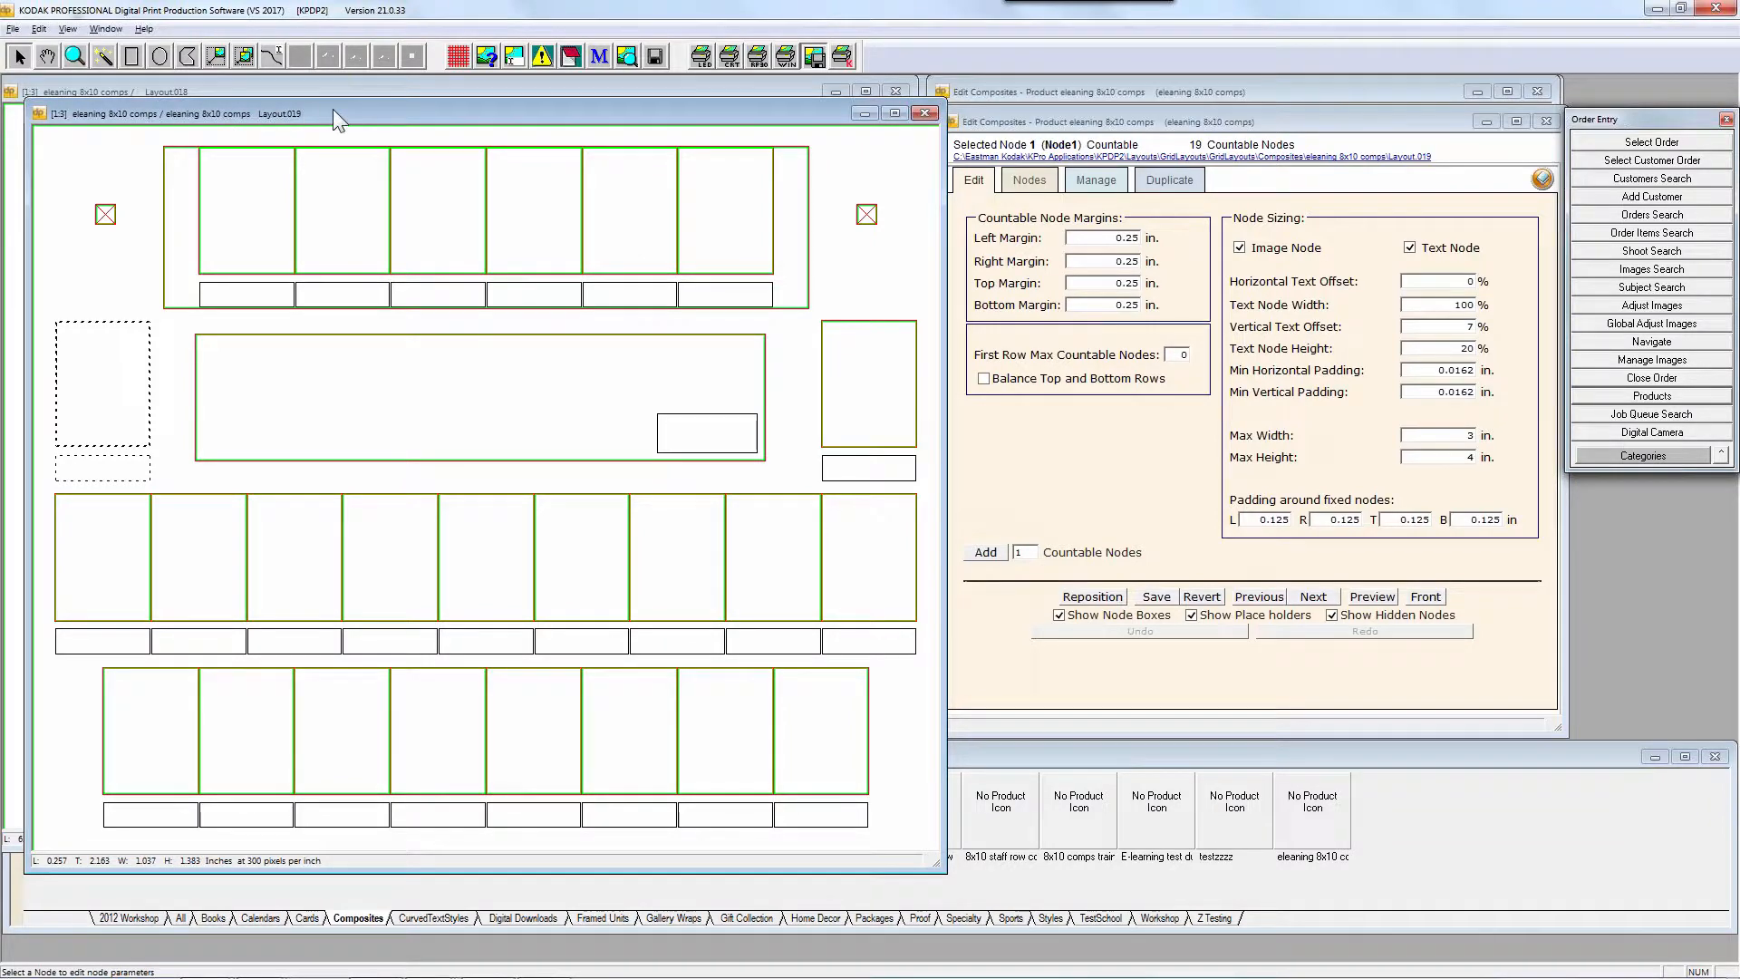
pyautogui.click(1151, 126)
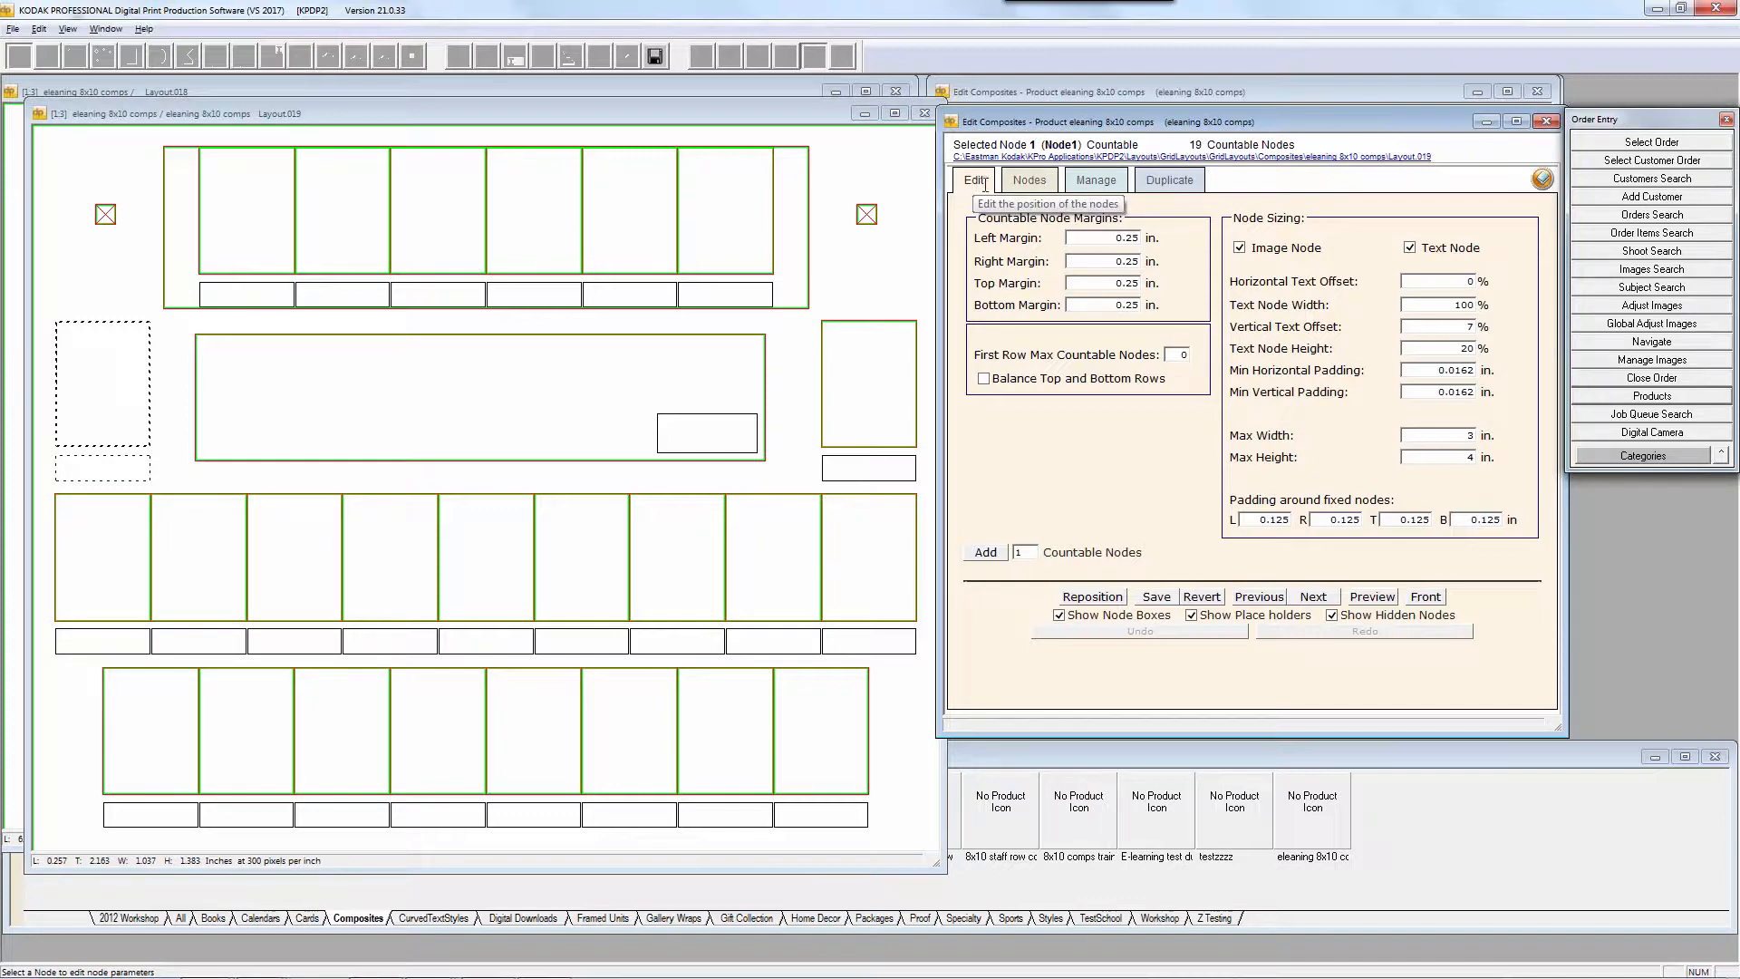
pyautogui.click(1029, 180)
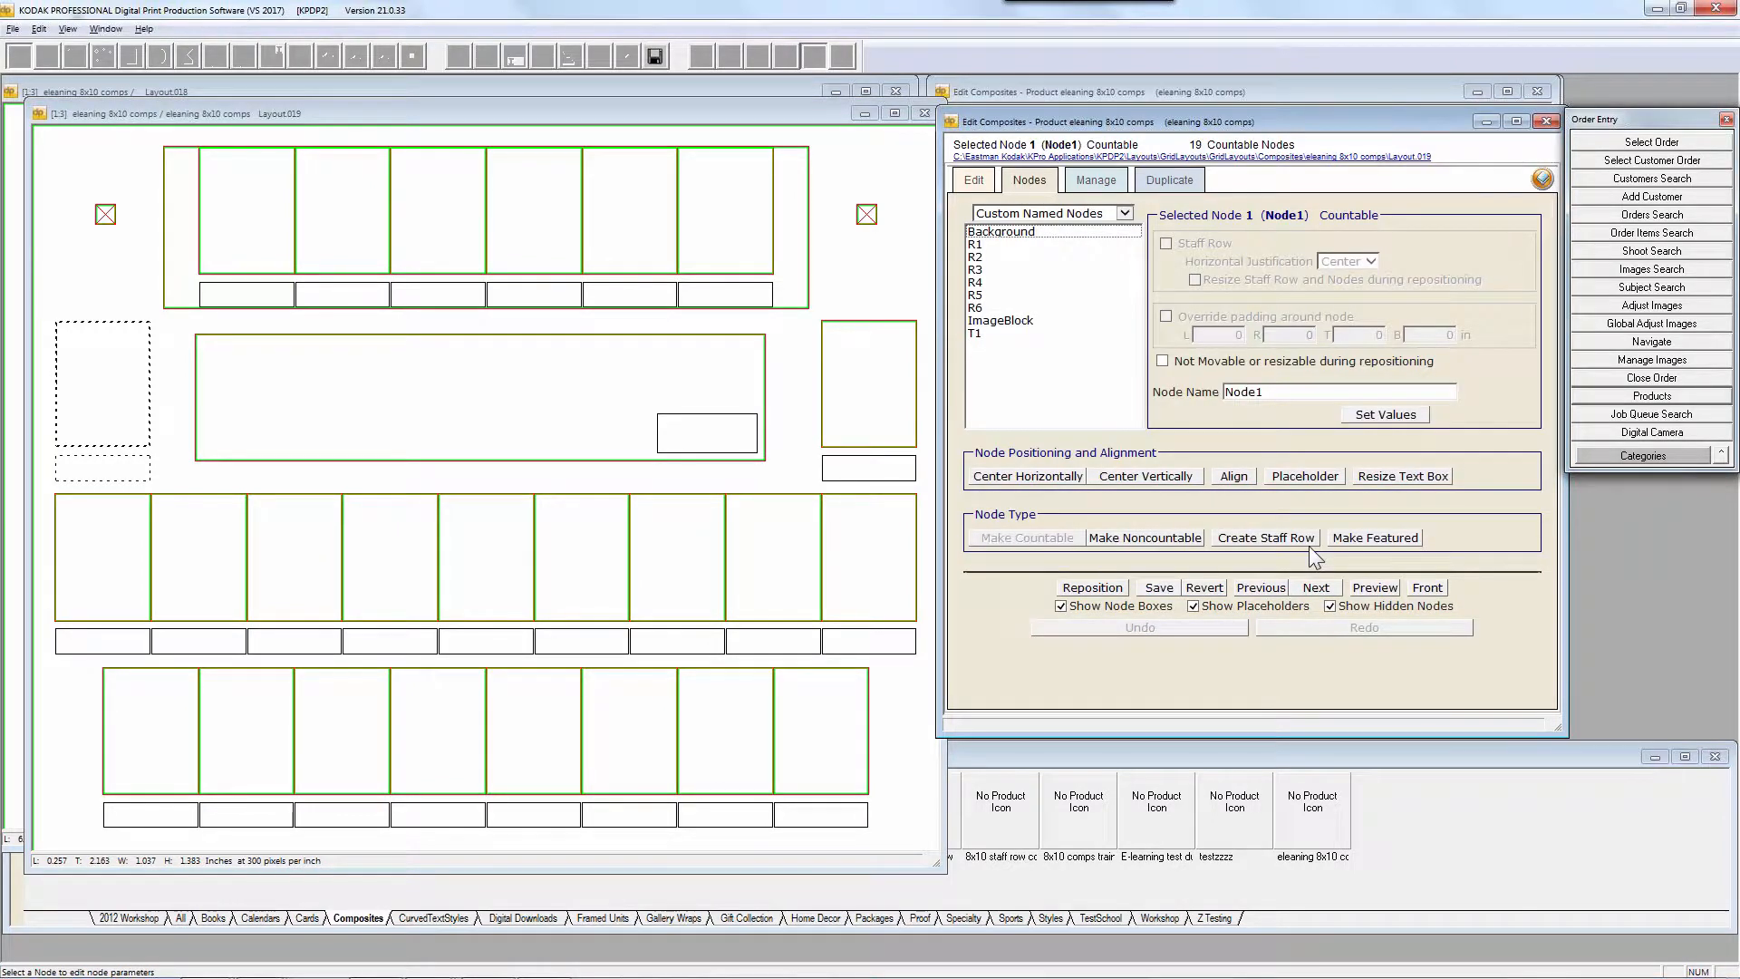
# Step backward through the layouts to Layout.025 and bring up its layout management options
pyautogui.click(1258, 591)
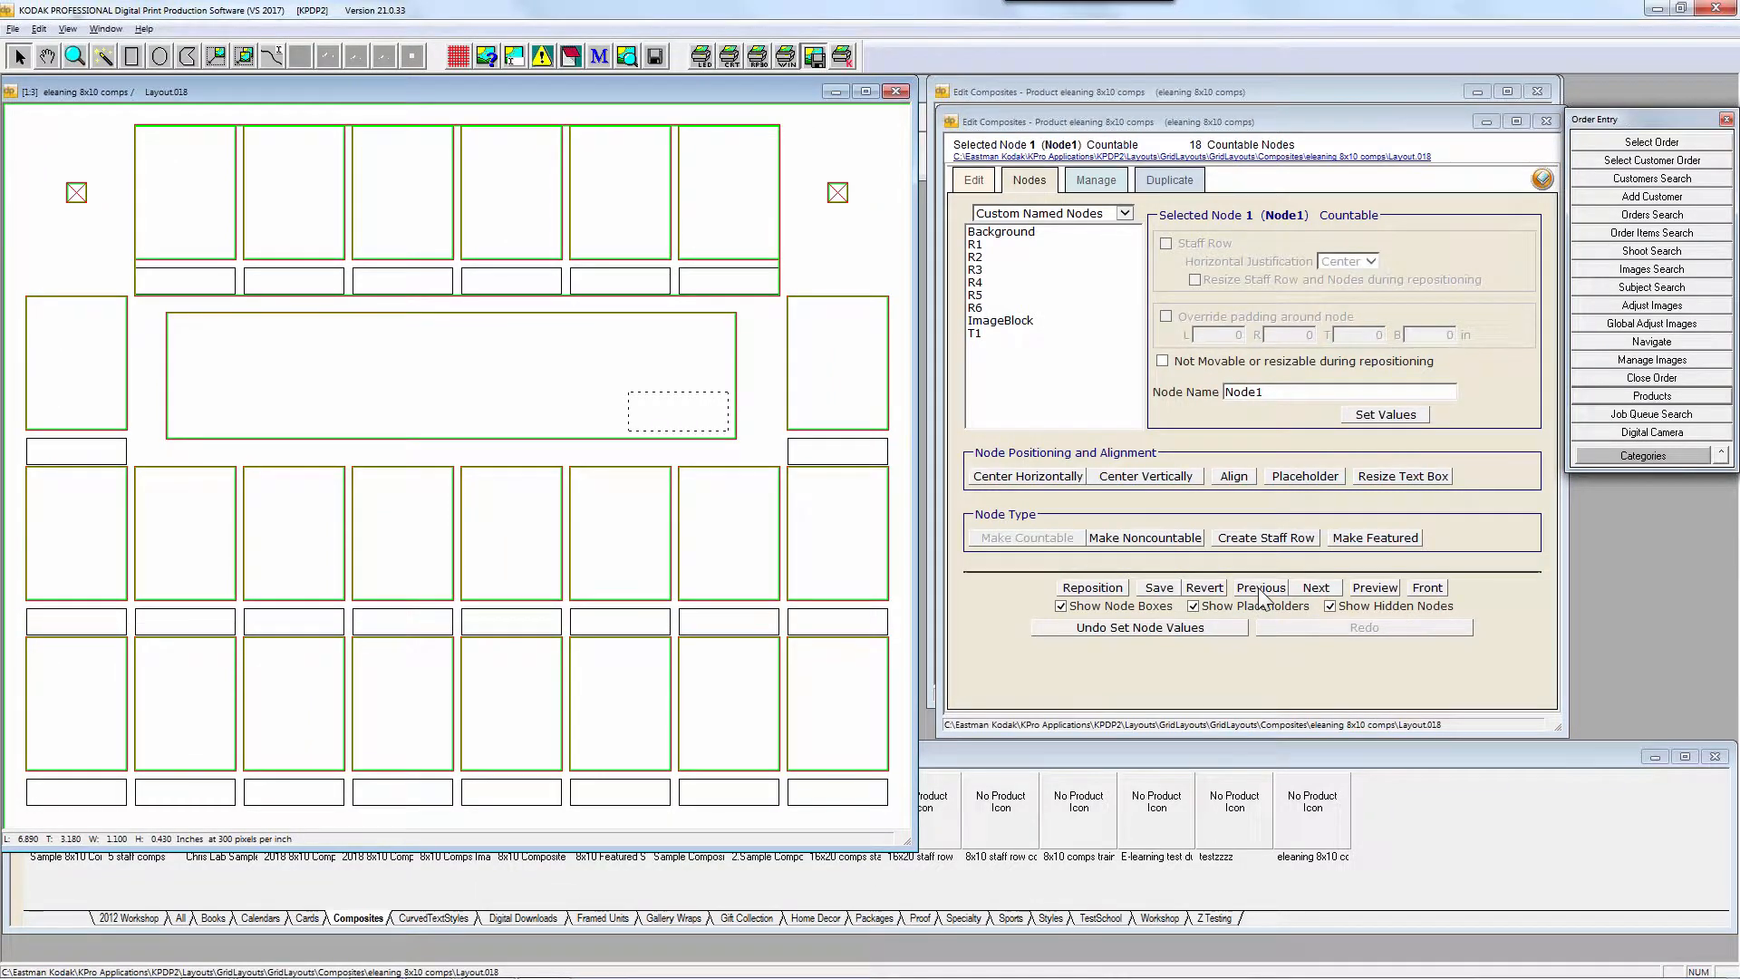
pyautogui.click(1263, 589)
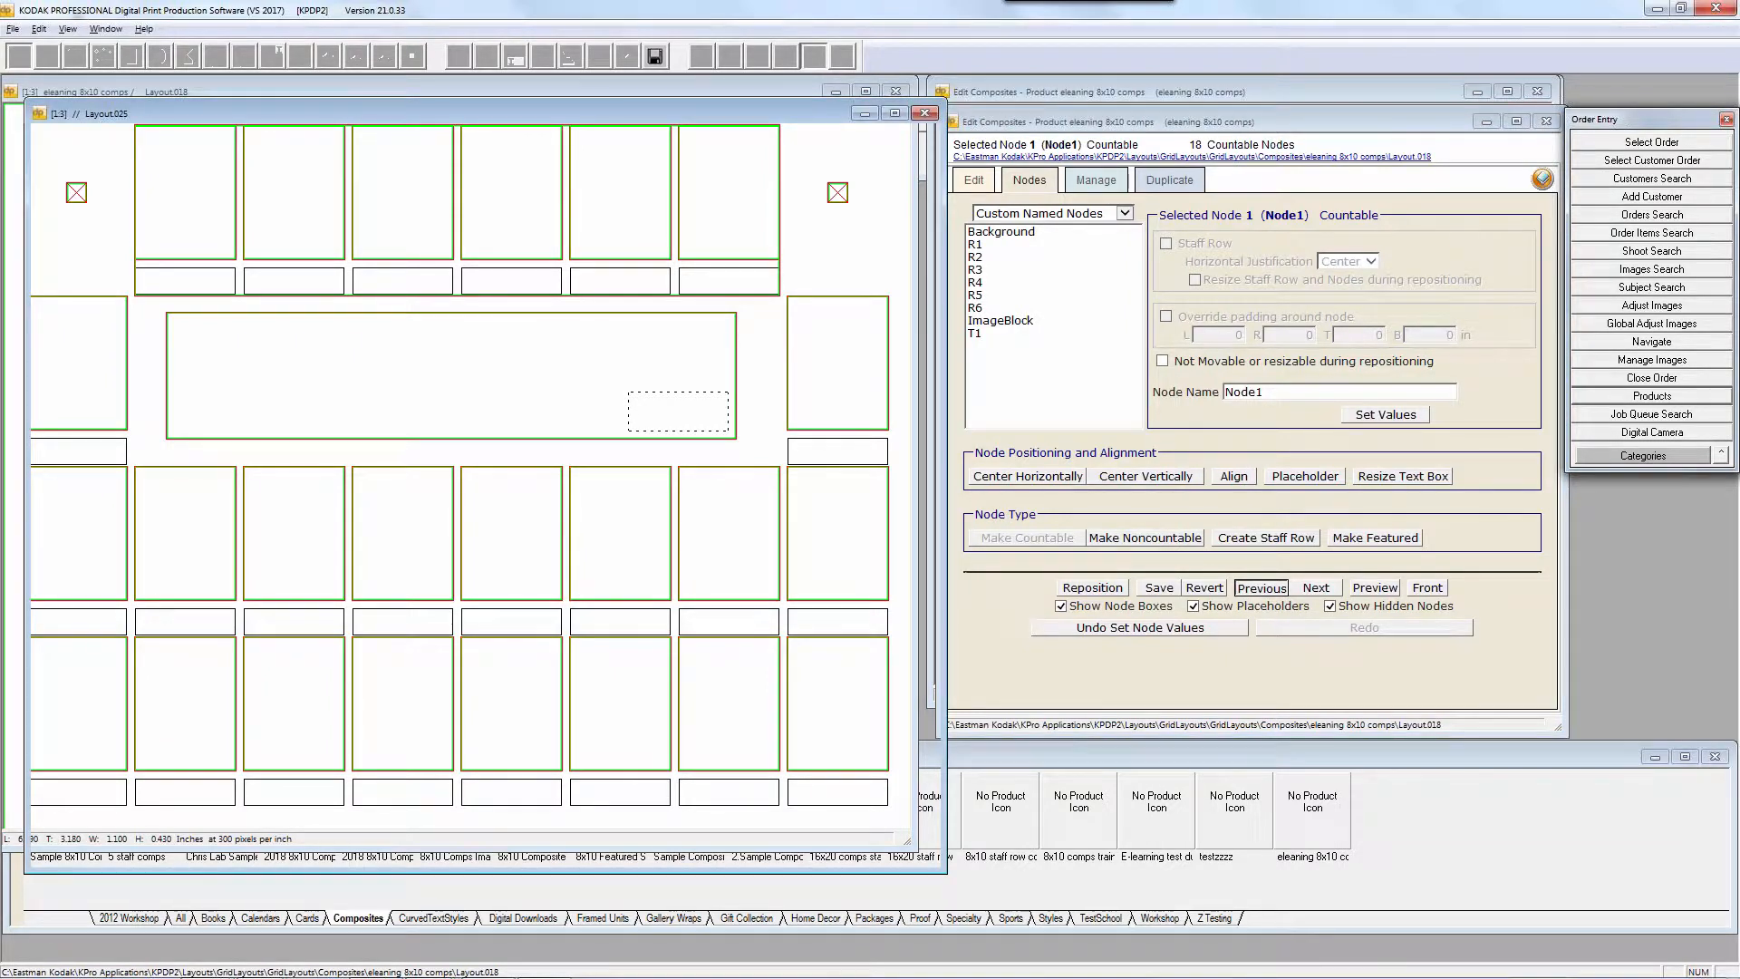
pyautogui.click(1096, 180)
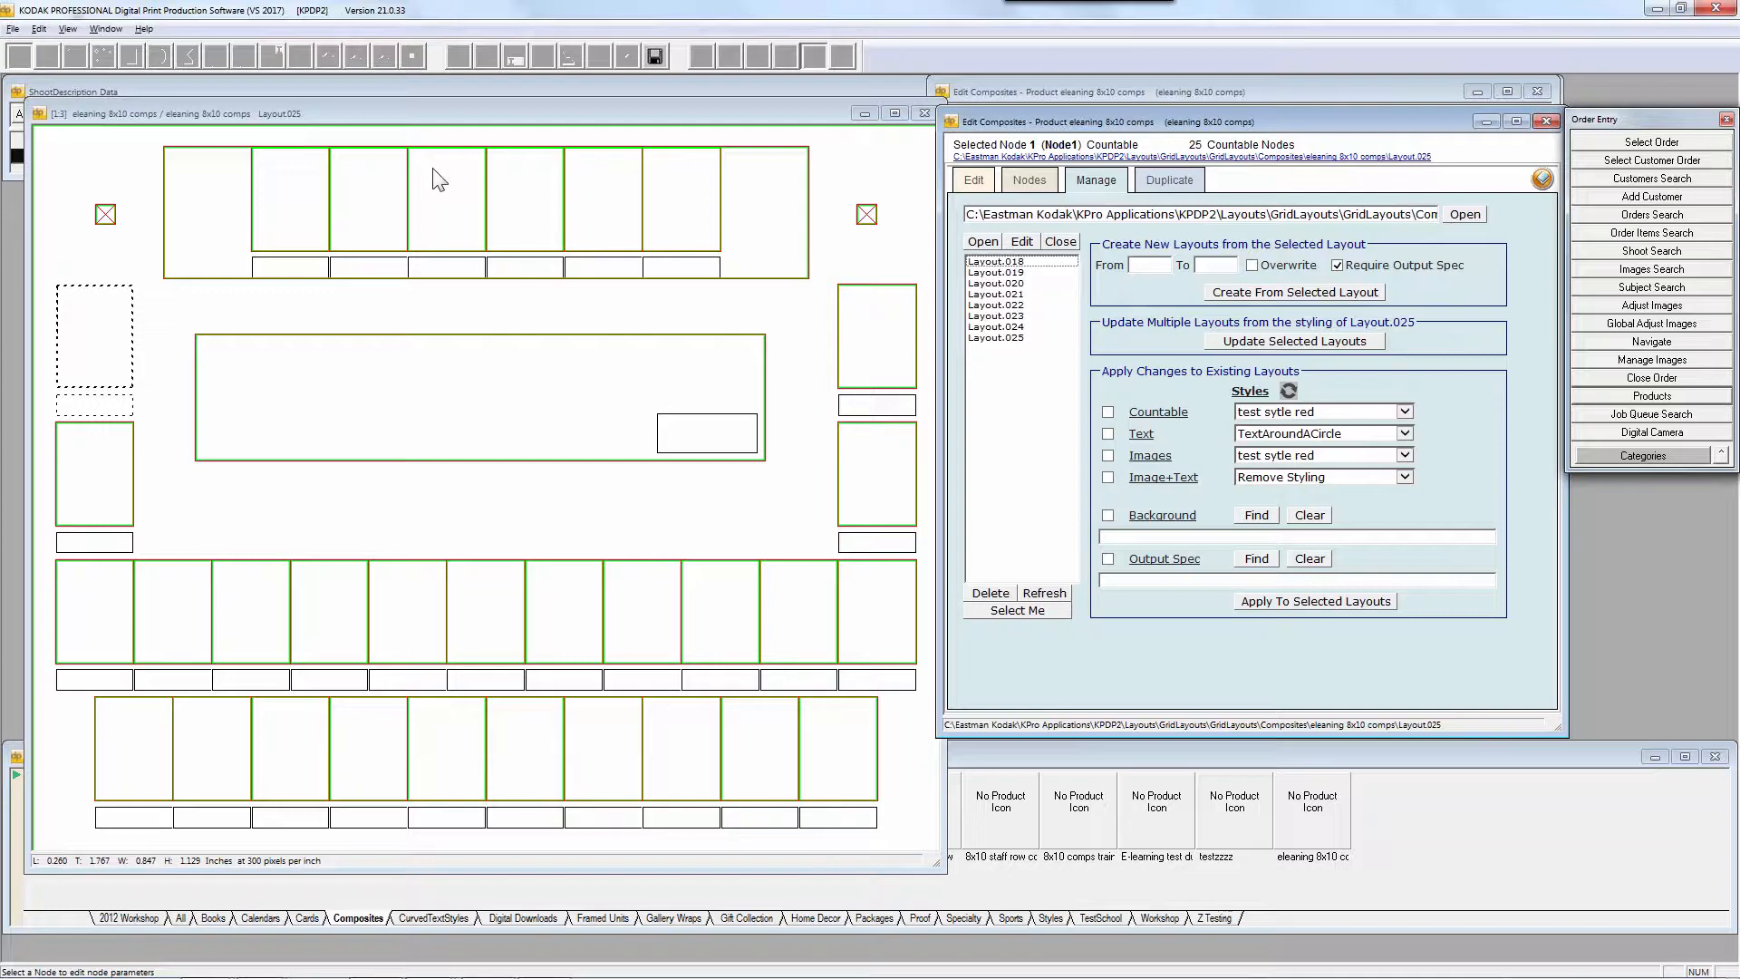
# Move Layout.025's ImageBlock node up to about 1.94 inches from the top and reduce its height to about 1 inch
pyautogui.click(350, 369)
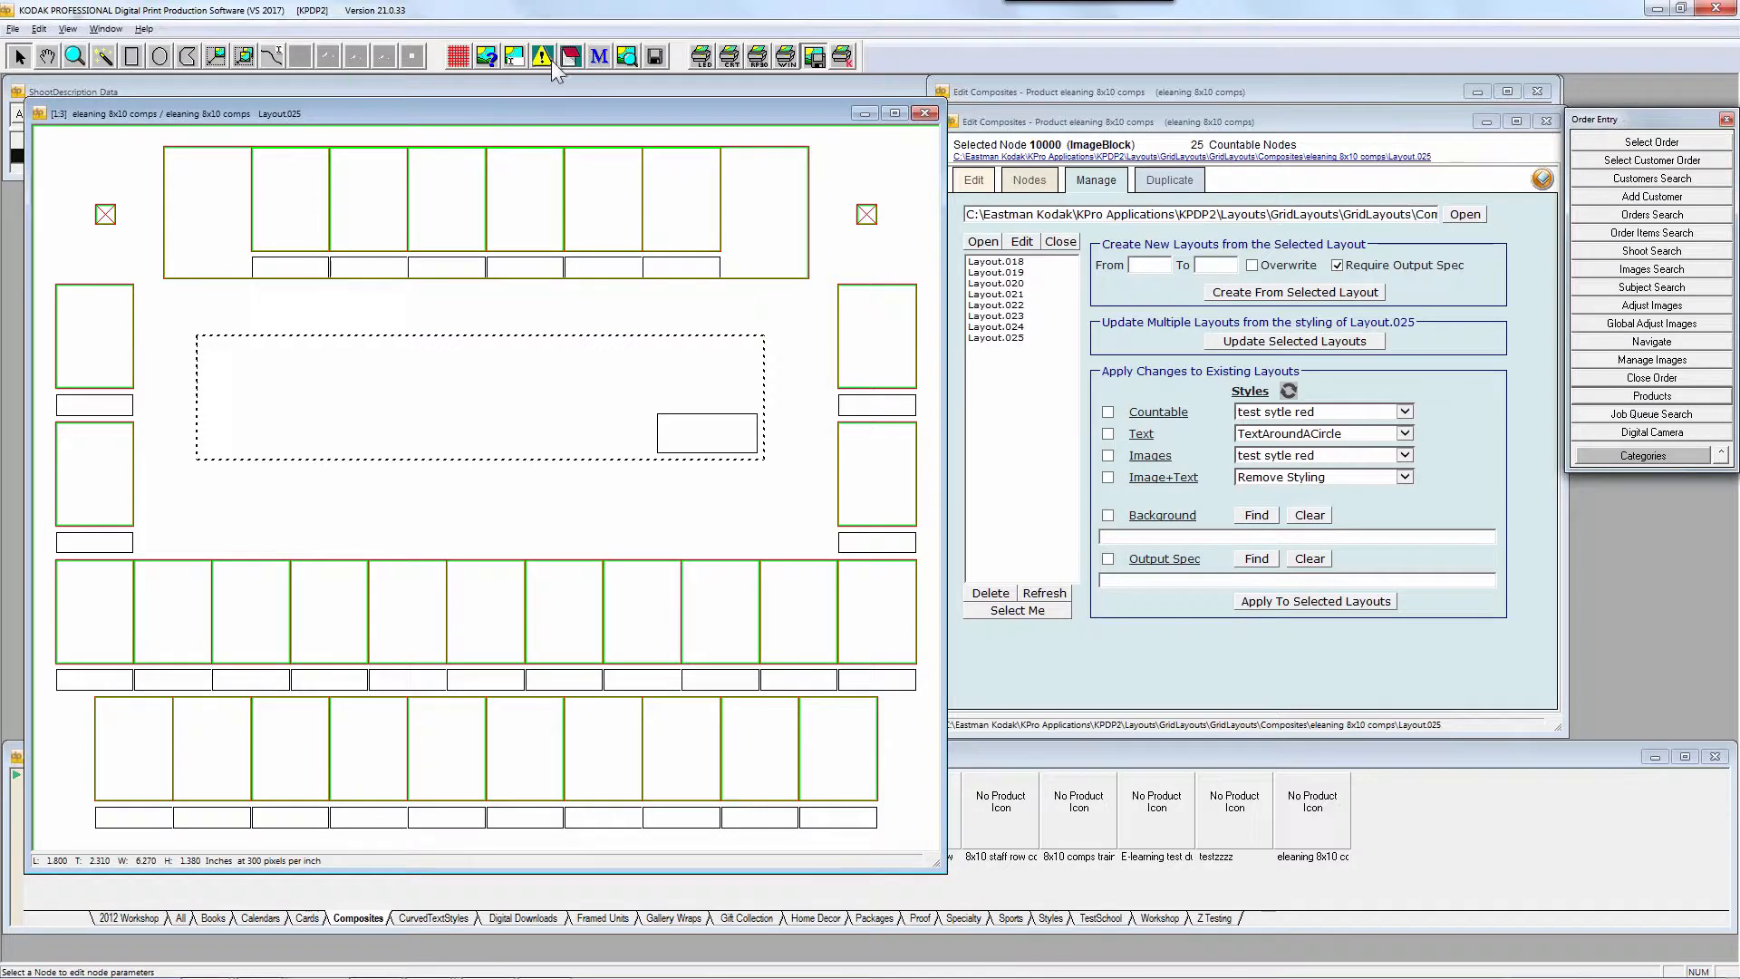
pyautogui.click(245, 58)
pyautogui.moveTo(326, 391); pyautogui.dragTo(326, 264)
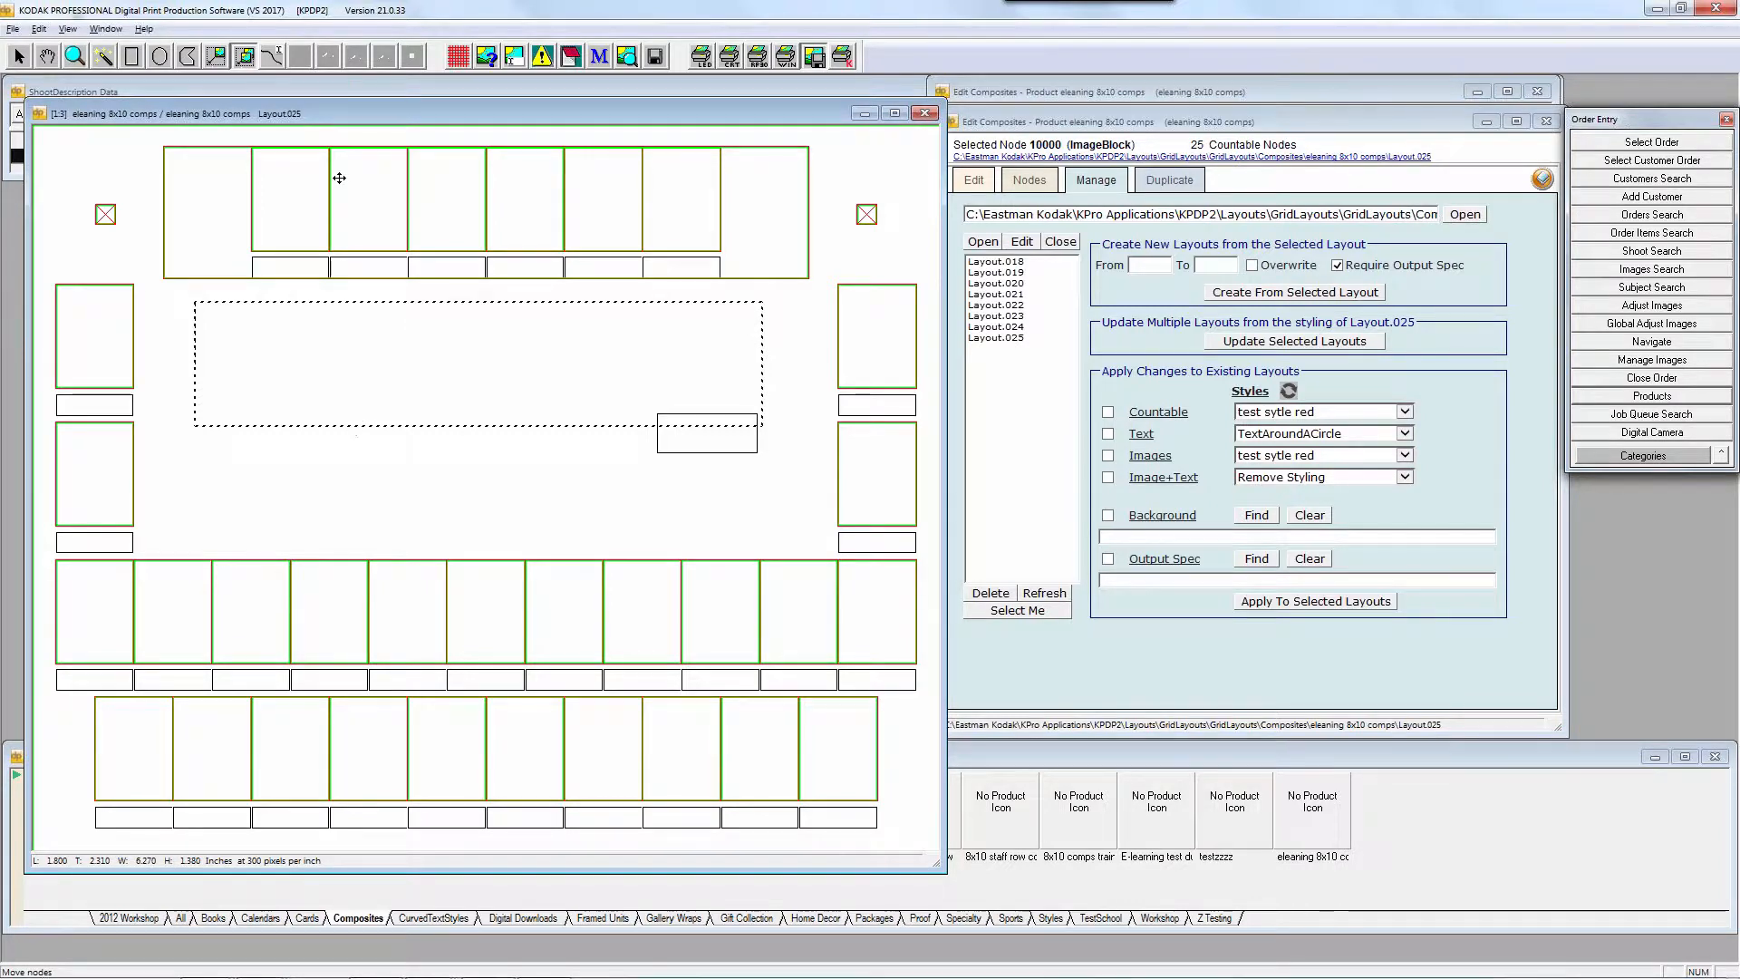
pyautogui.click(216, 58)
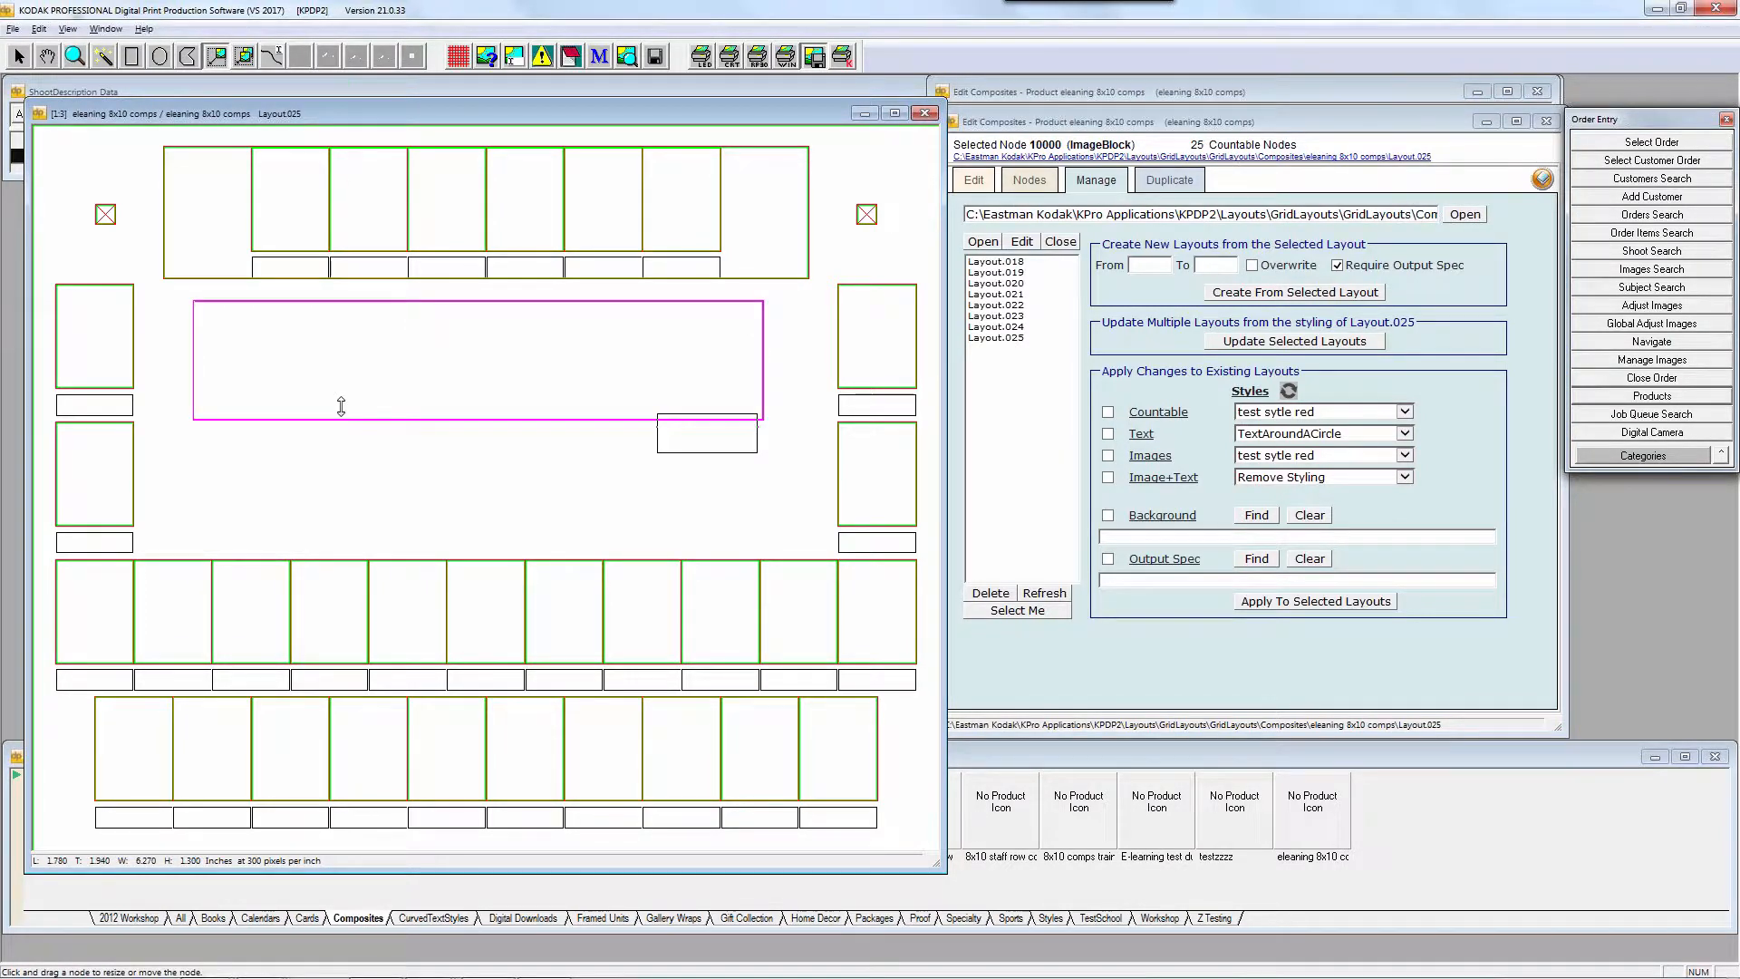
pyautogui.moveTo(340, 406); pyautogui.dragTo(342, 380)
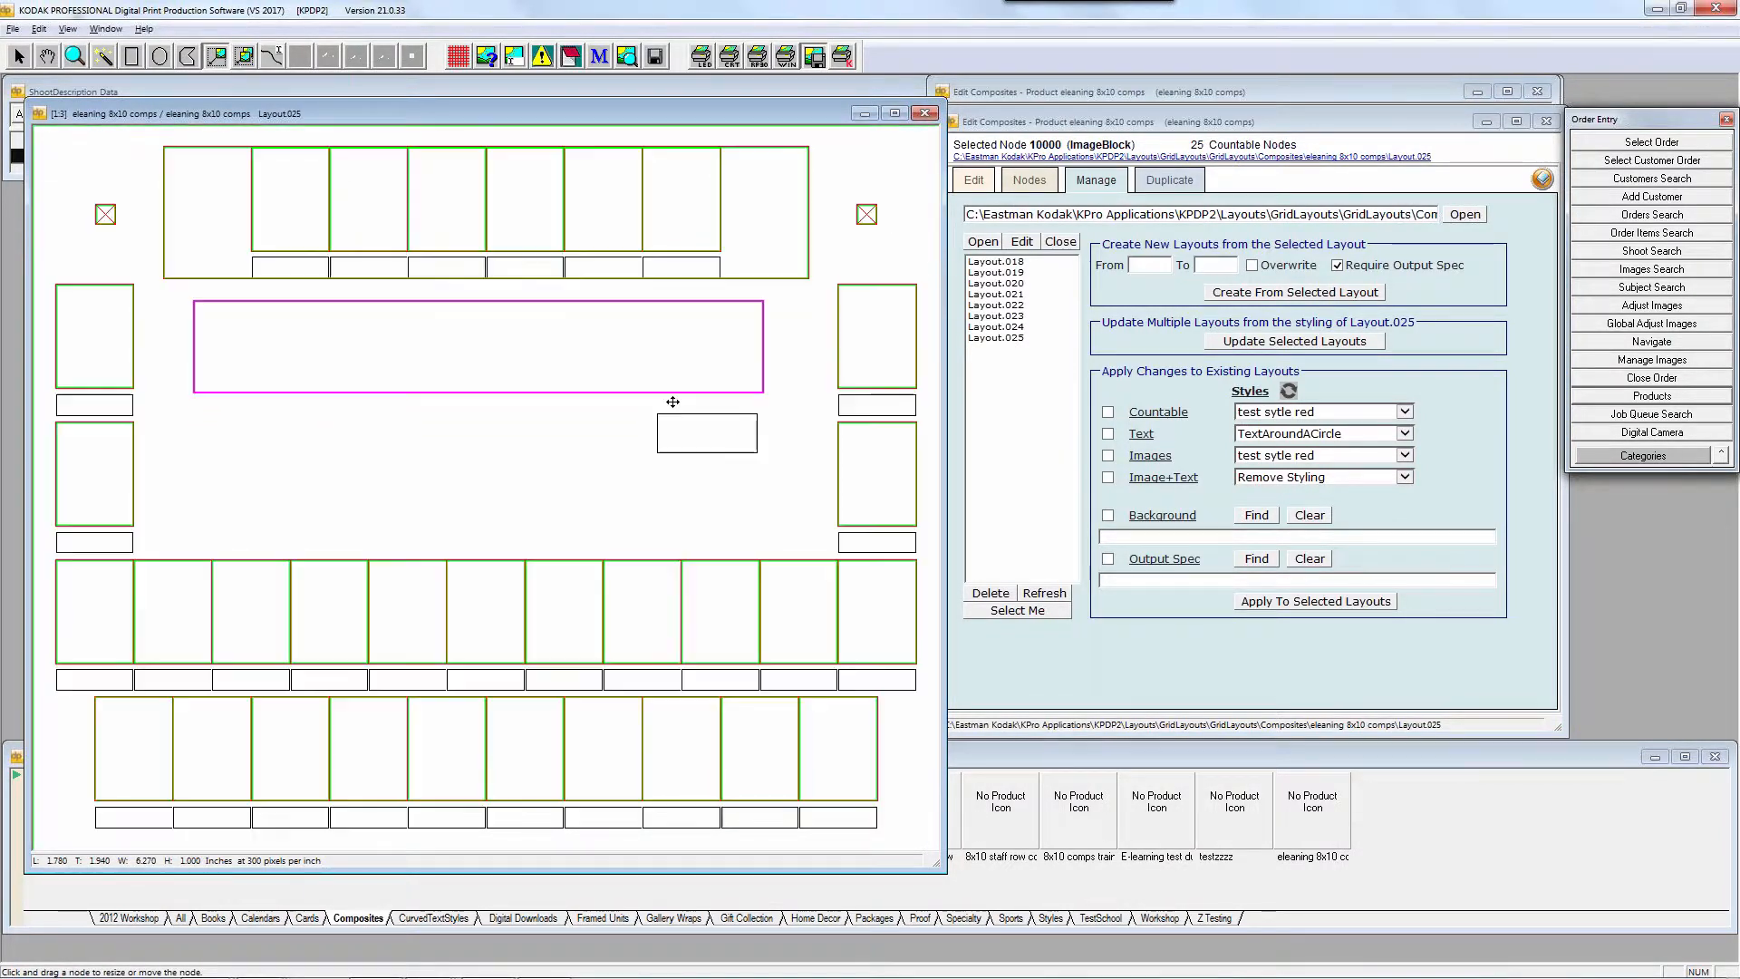
# Move the T1 text node up inside the ImageBlock node and reposition the countable nodes in Layout.025
pyautogui.moveTo(670, 434); pyautogui.dragTo(667, 360)
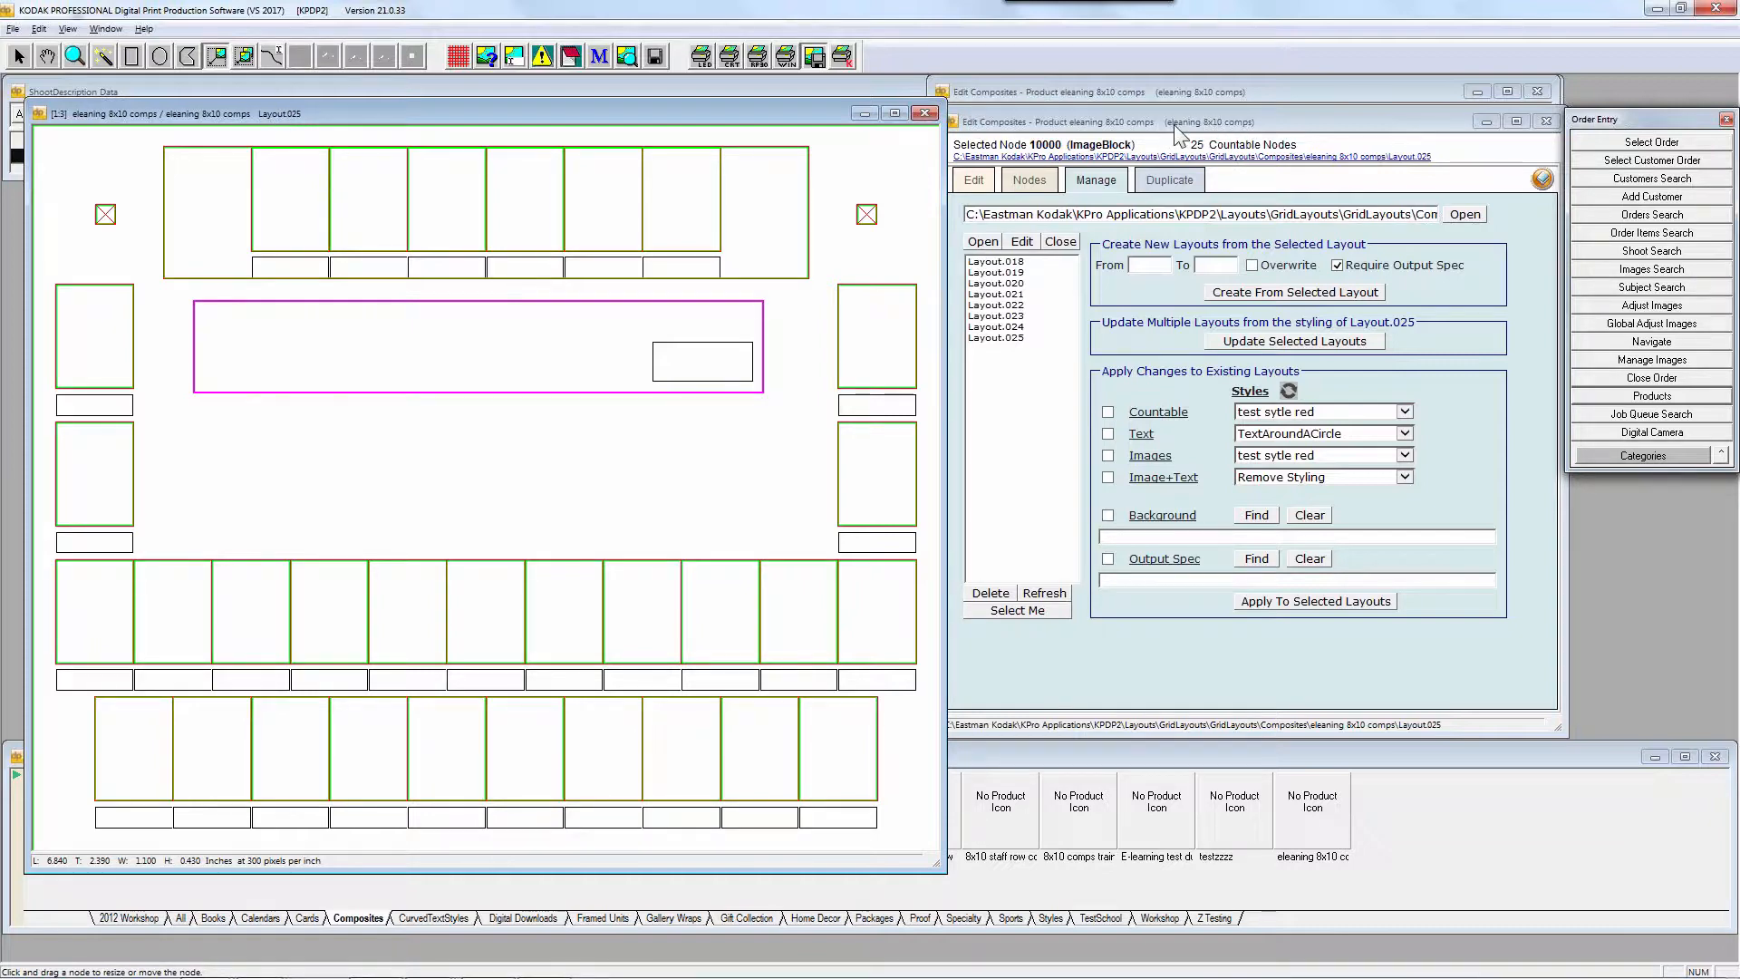
pyautogui.click(975, 182)
pyautogui.click(1110, 600)
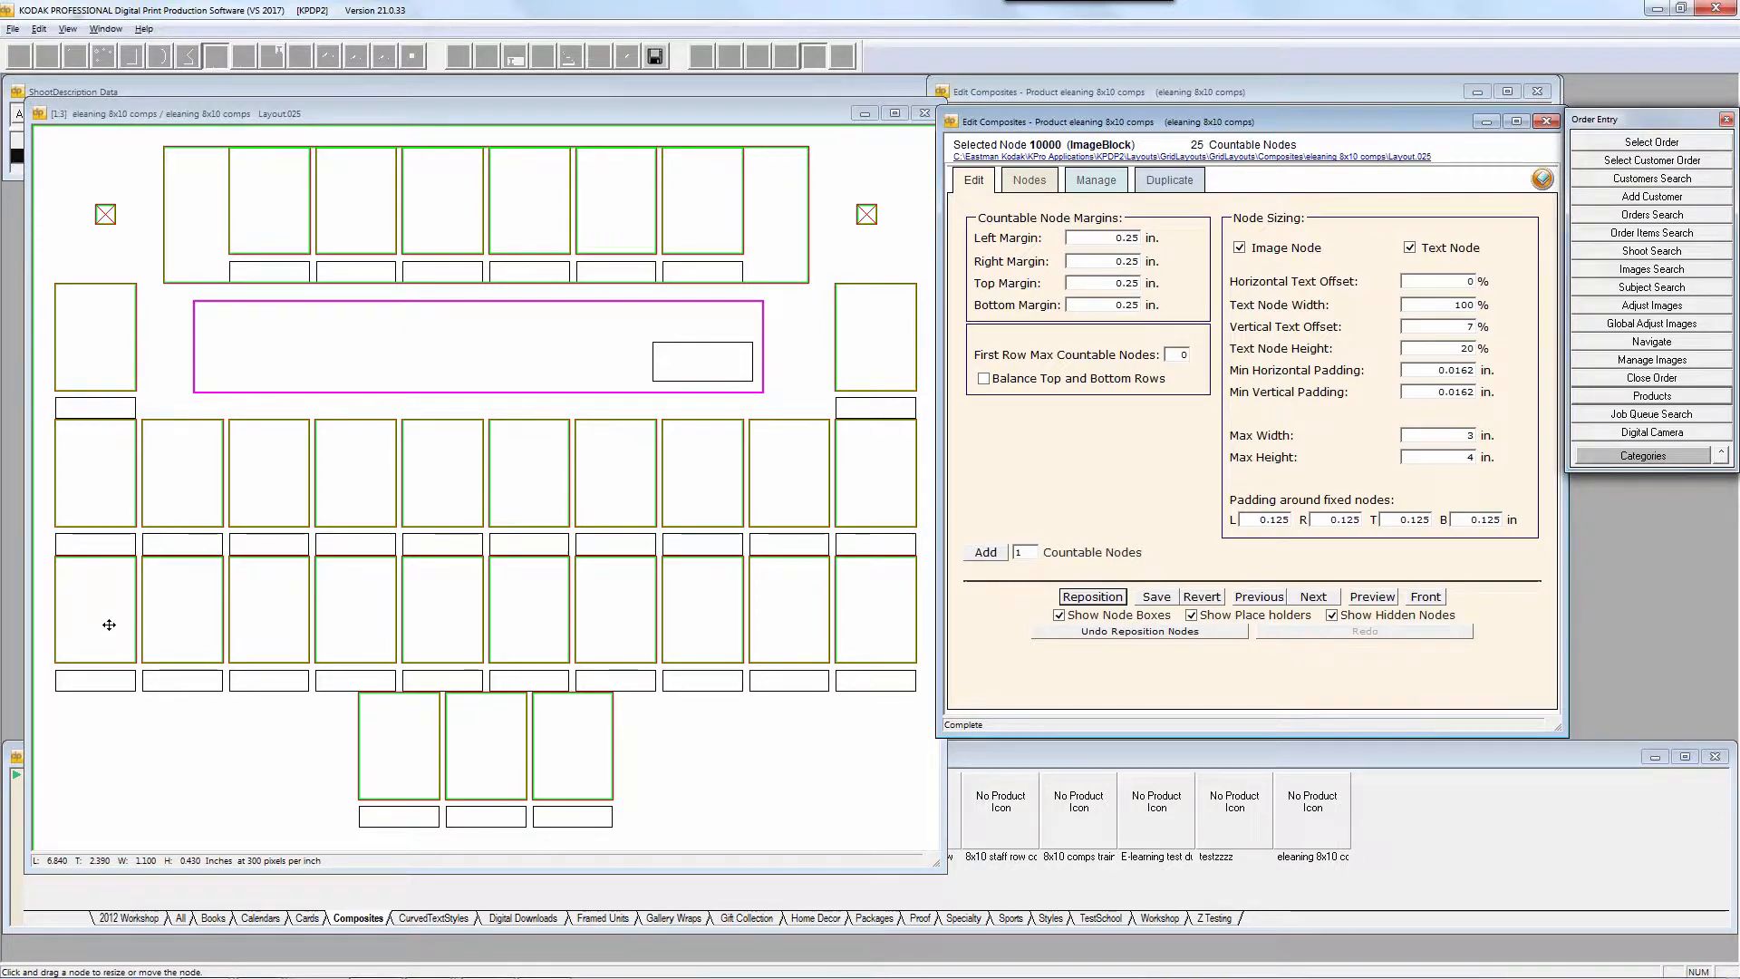
# Add placeholders at the first and last countable nodes of the lower full-width row in Layout.025
pyautogui.click(84, 115)
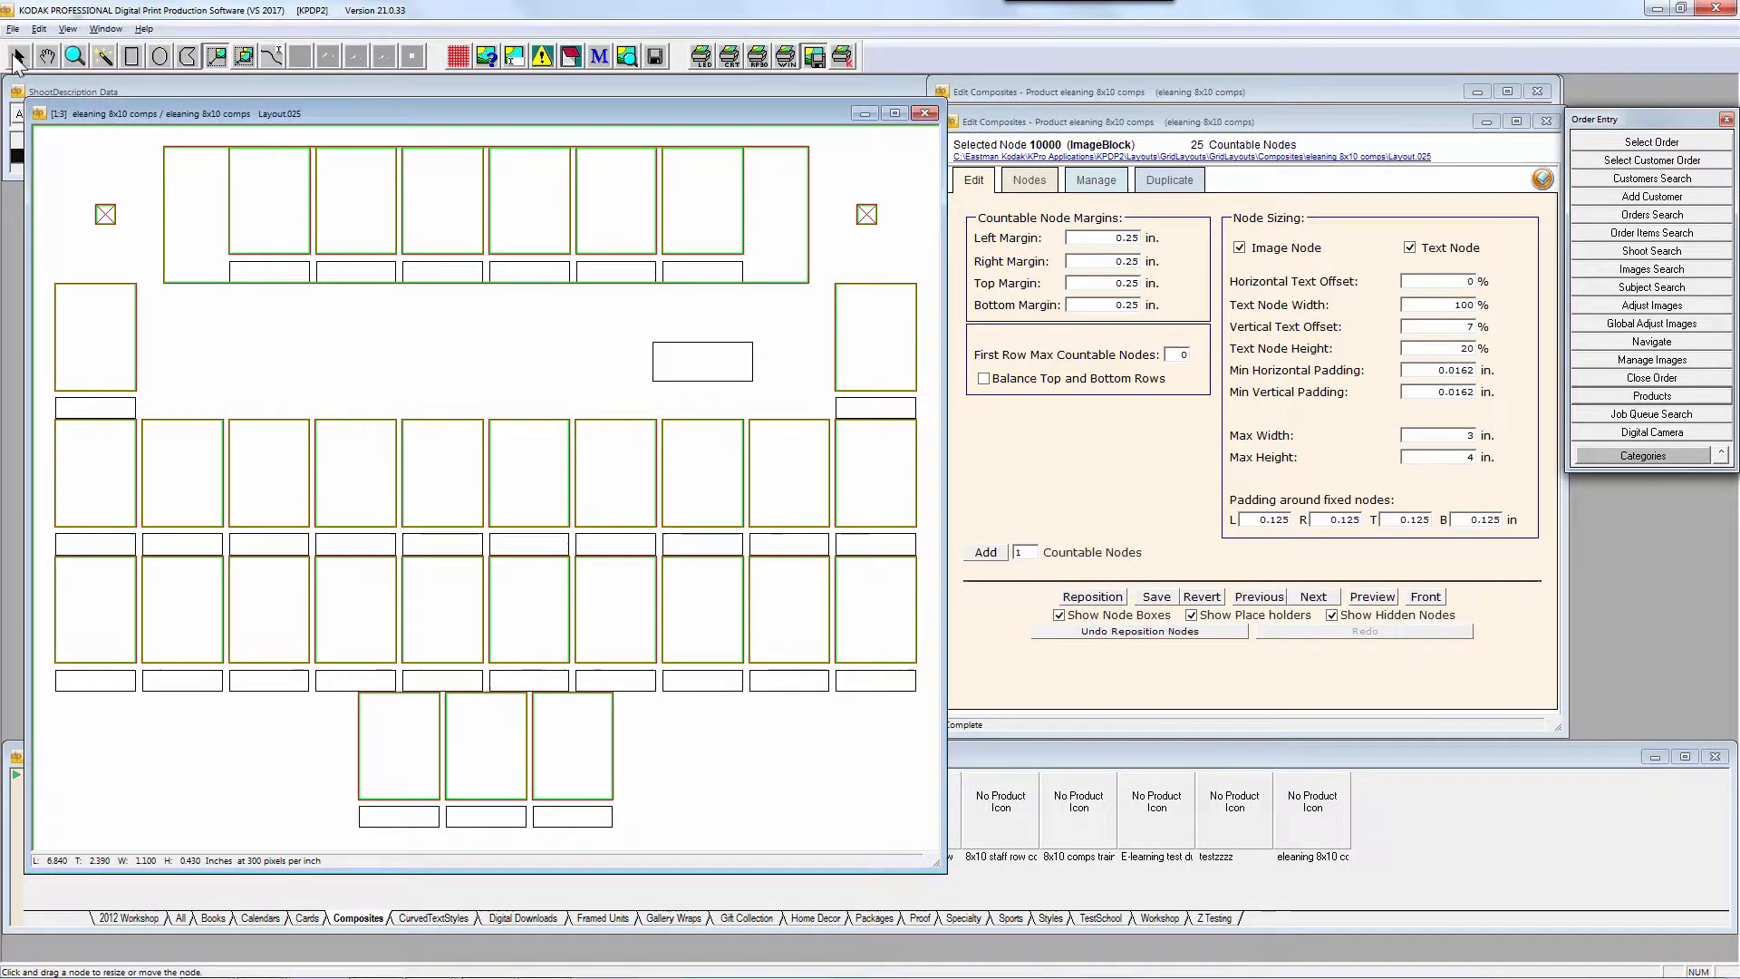
pyautogui.click(109, 569)
pyautogui.keyDown('ctrl'); pyautogui.click(875, 639); pyautogui.keyUp('ctrl')
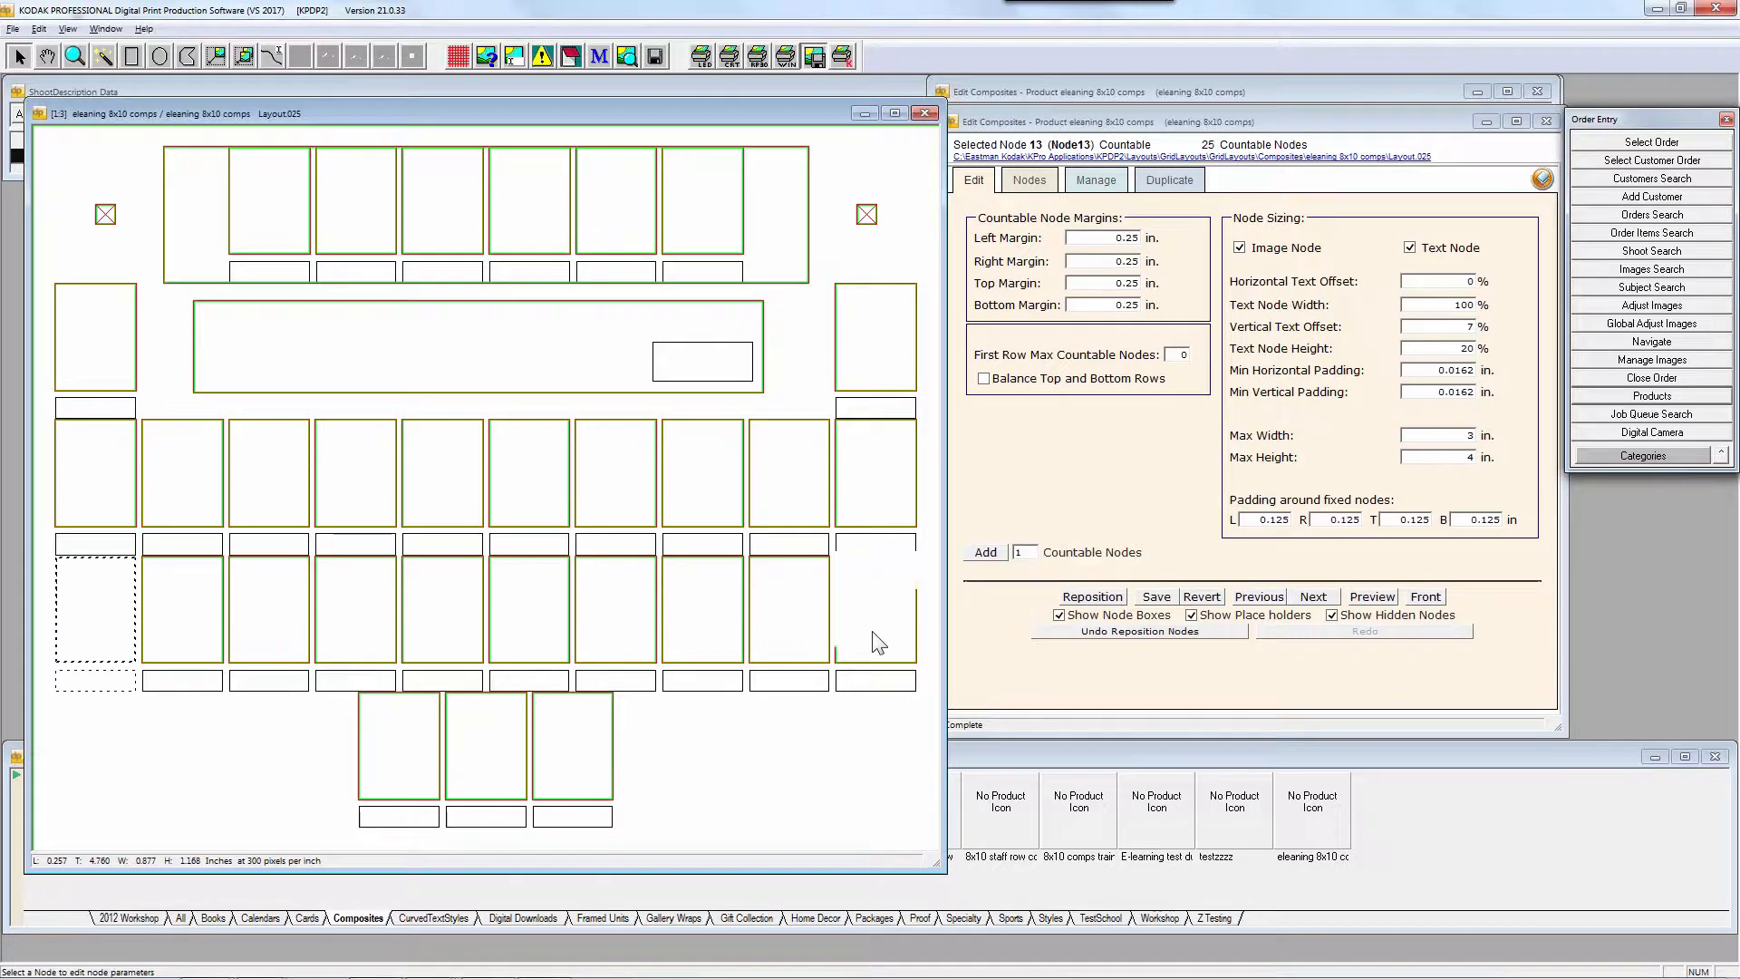
pyautogui.click(1030, 181)
pyautogui.click(1294, 479)
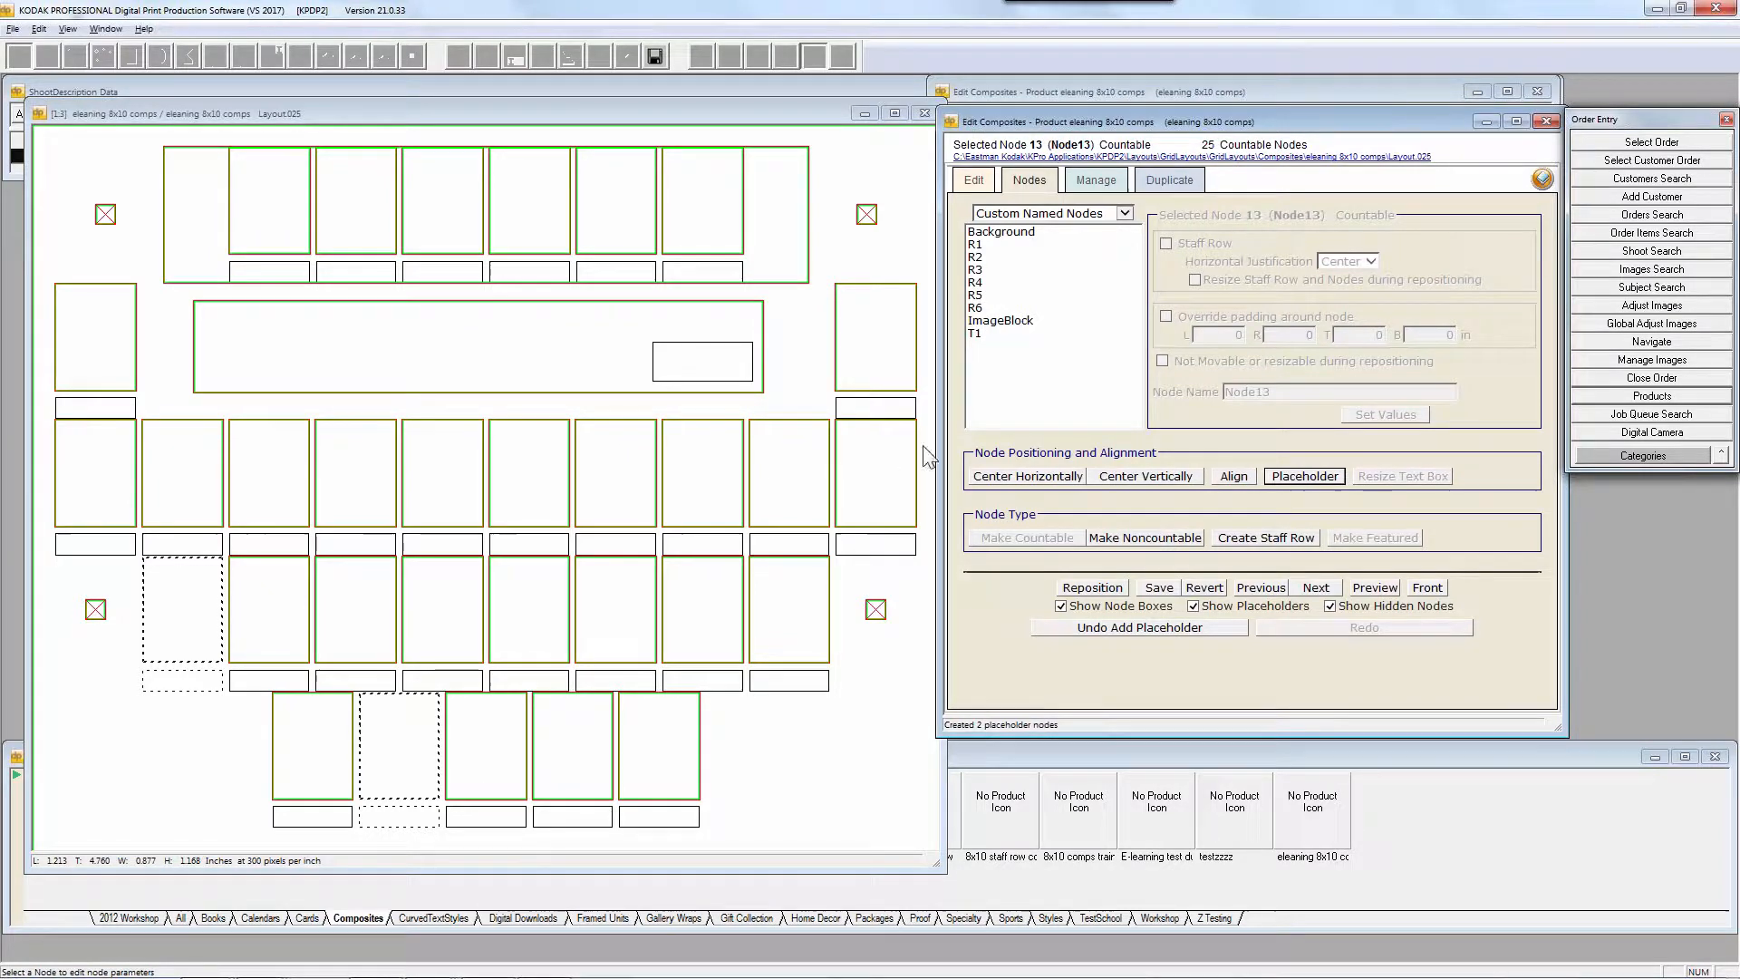
# Save Layout.025 and go to the previous layout, Layout.024
pyautogui.click(283, 116)
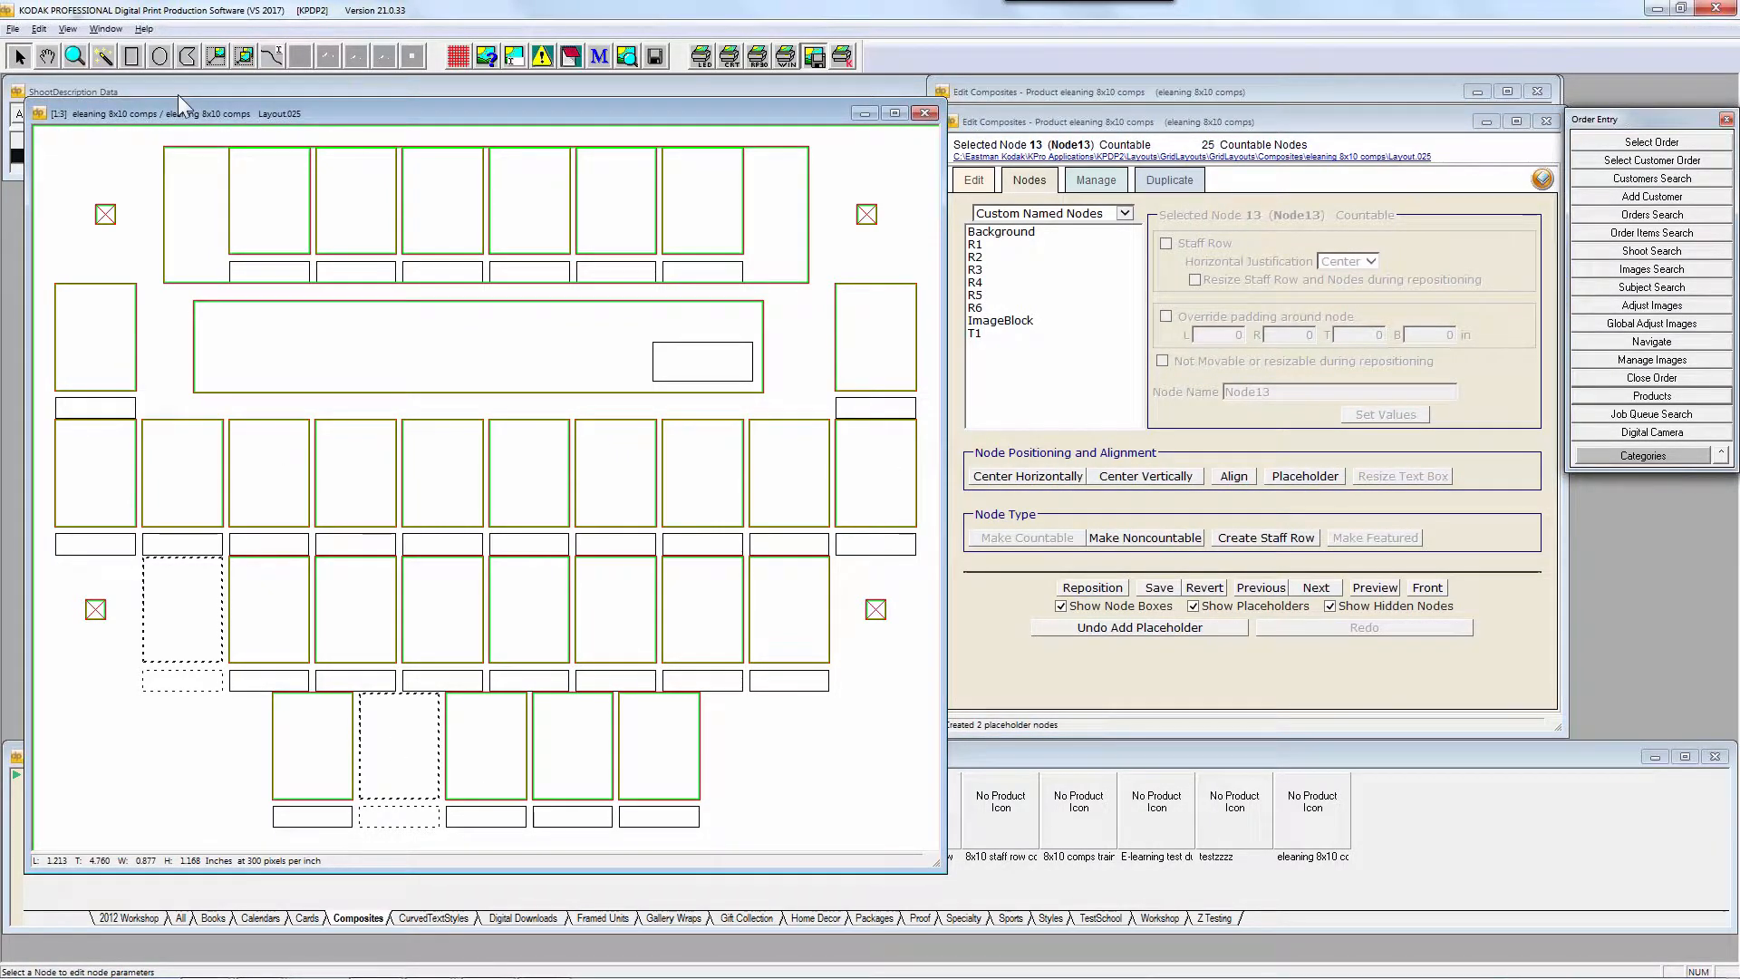
pyautogui.click(13, 31)
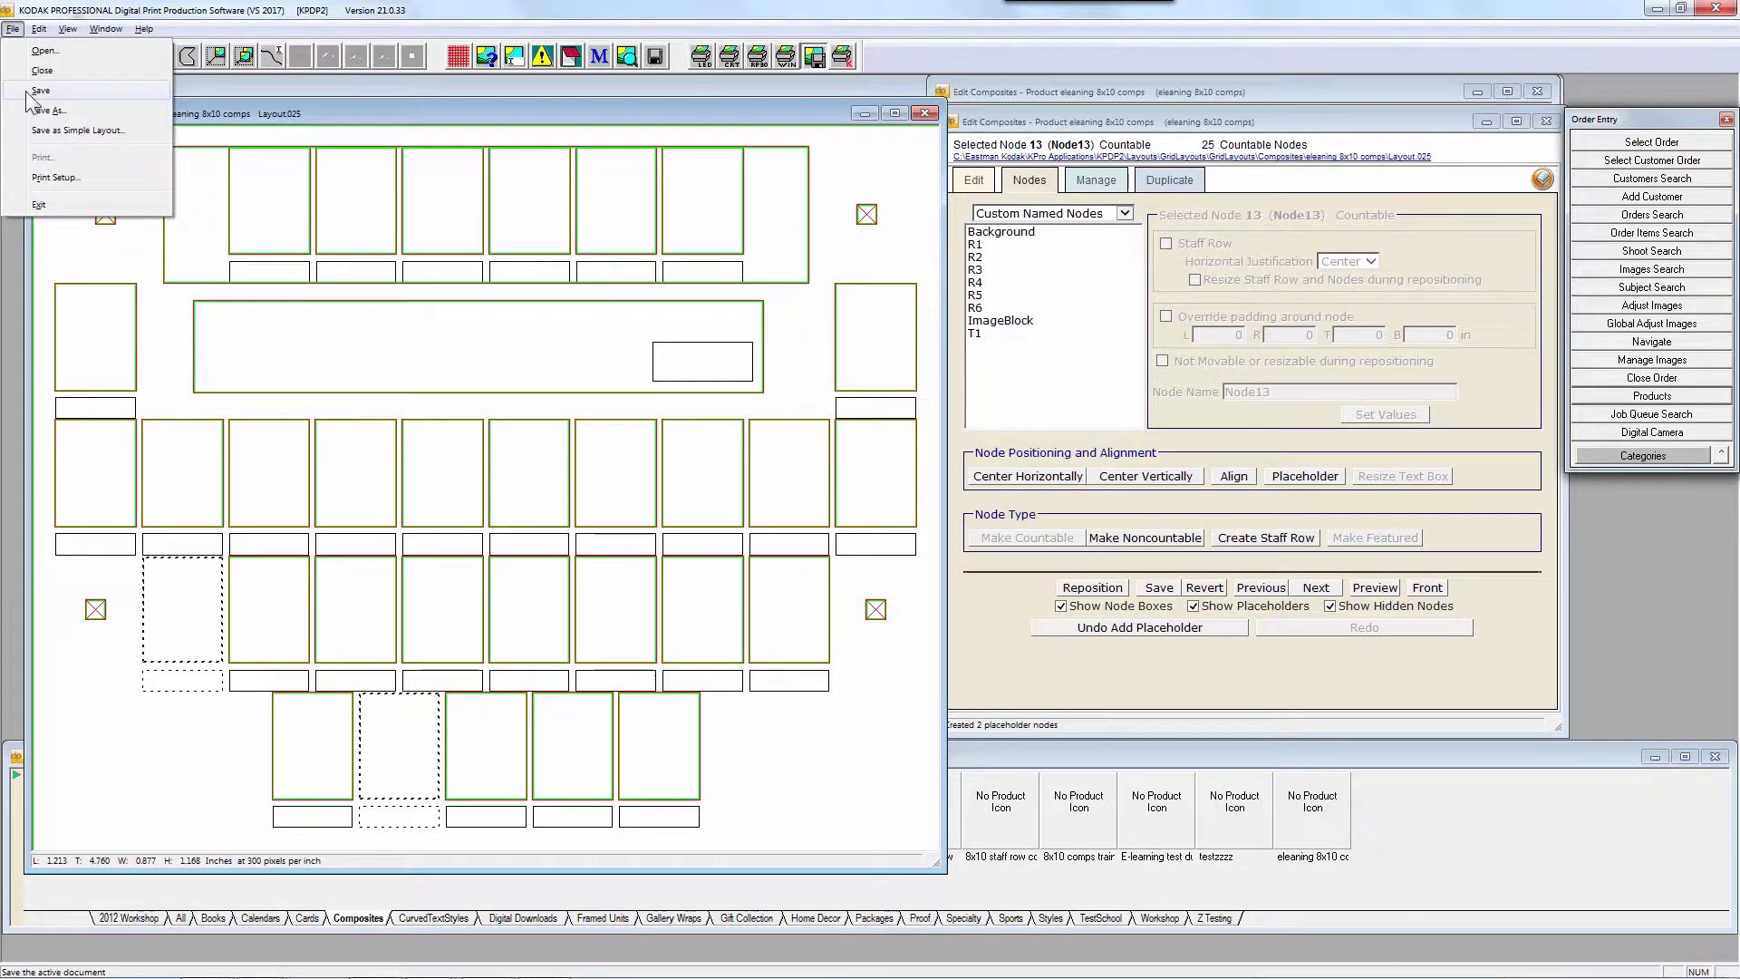
pyautogui.click(38, 93)
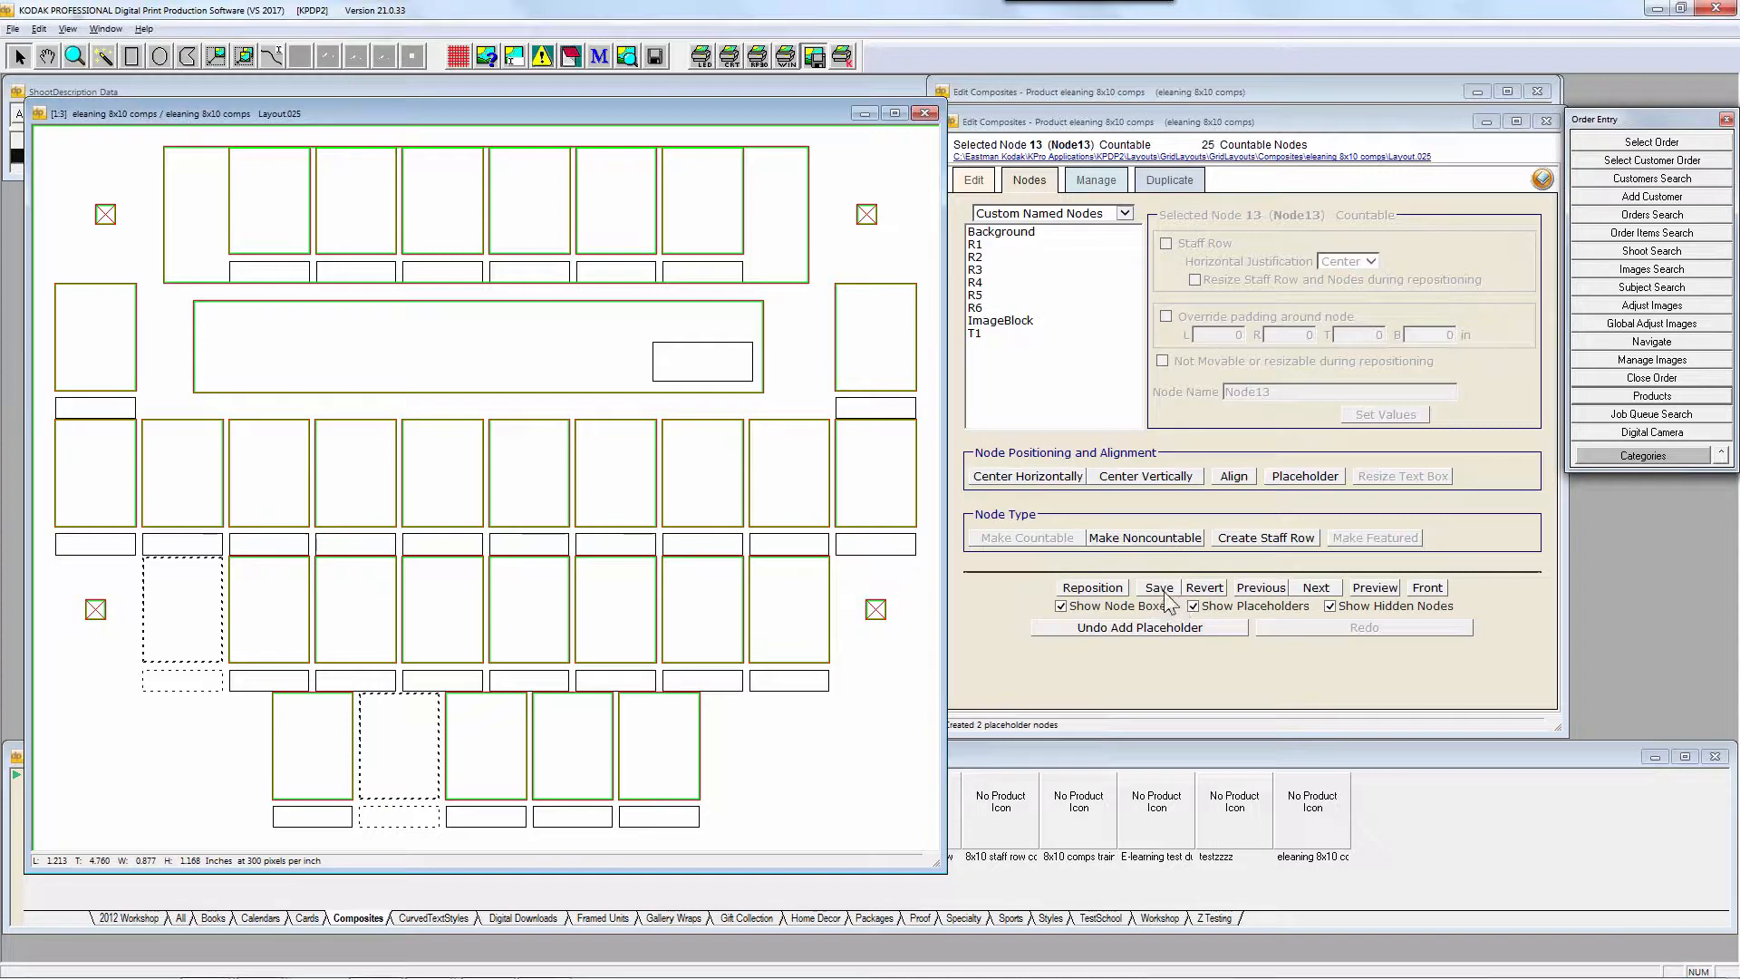
pyautogui.click(1258, 593)
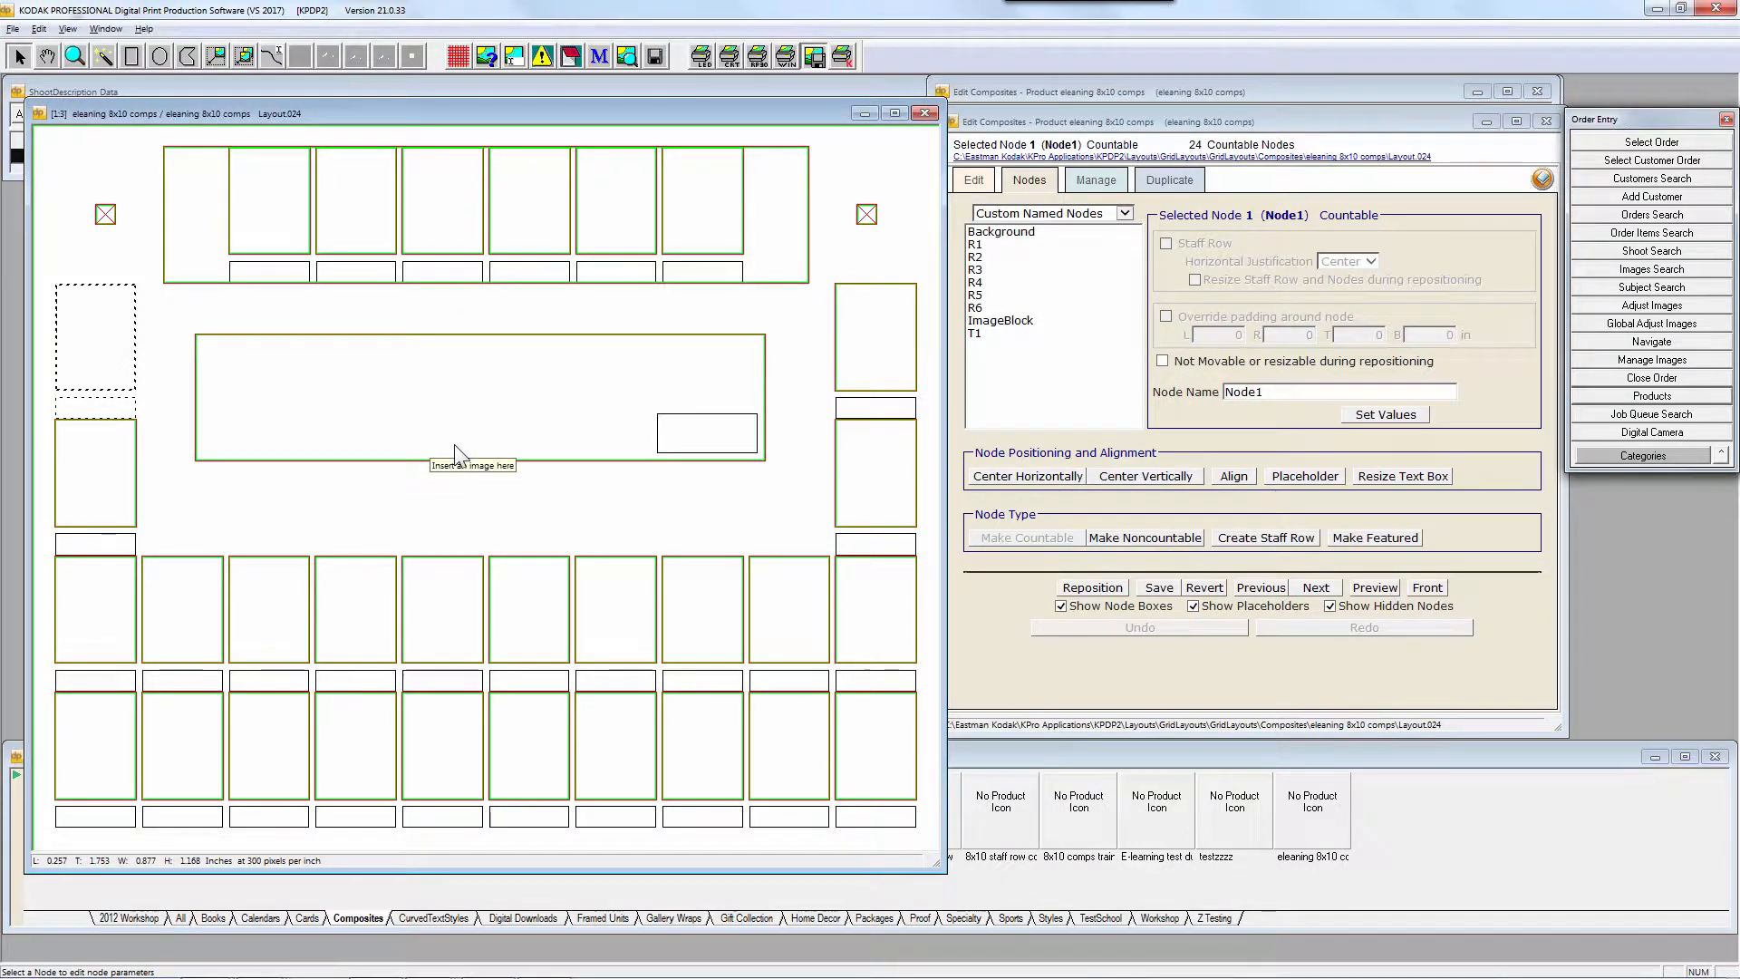
# Resize Layout.024's ImageBlock node to about 1 inch high and place it about 1.97 inches from the top
pyautogui.click(381, 396)
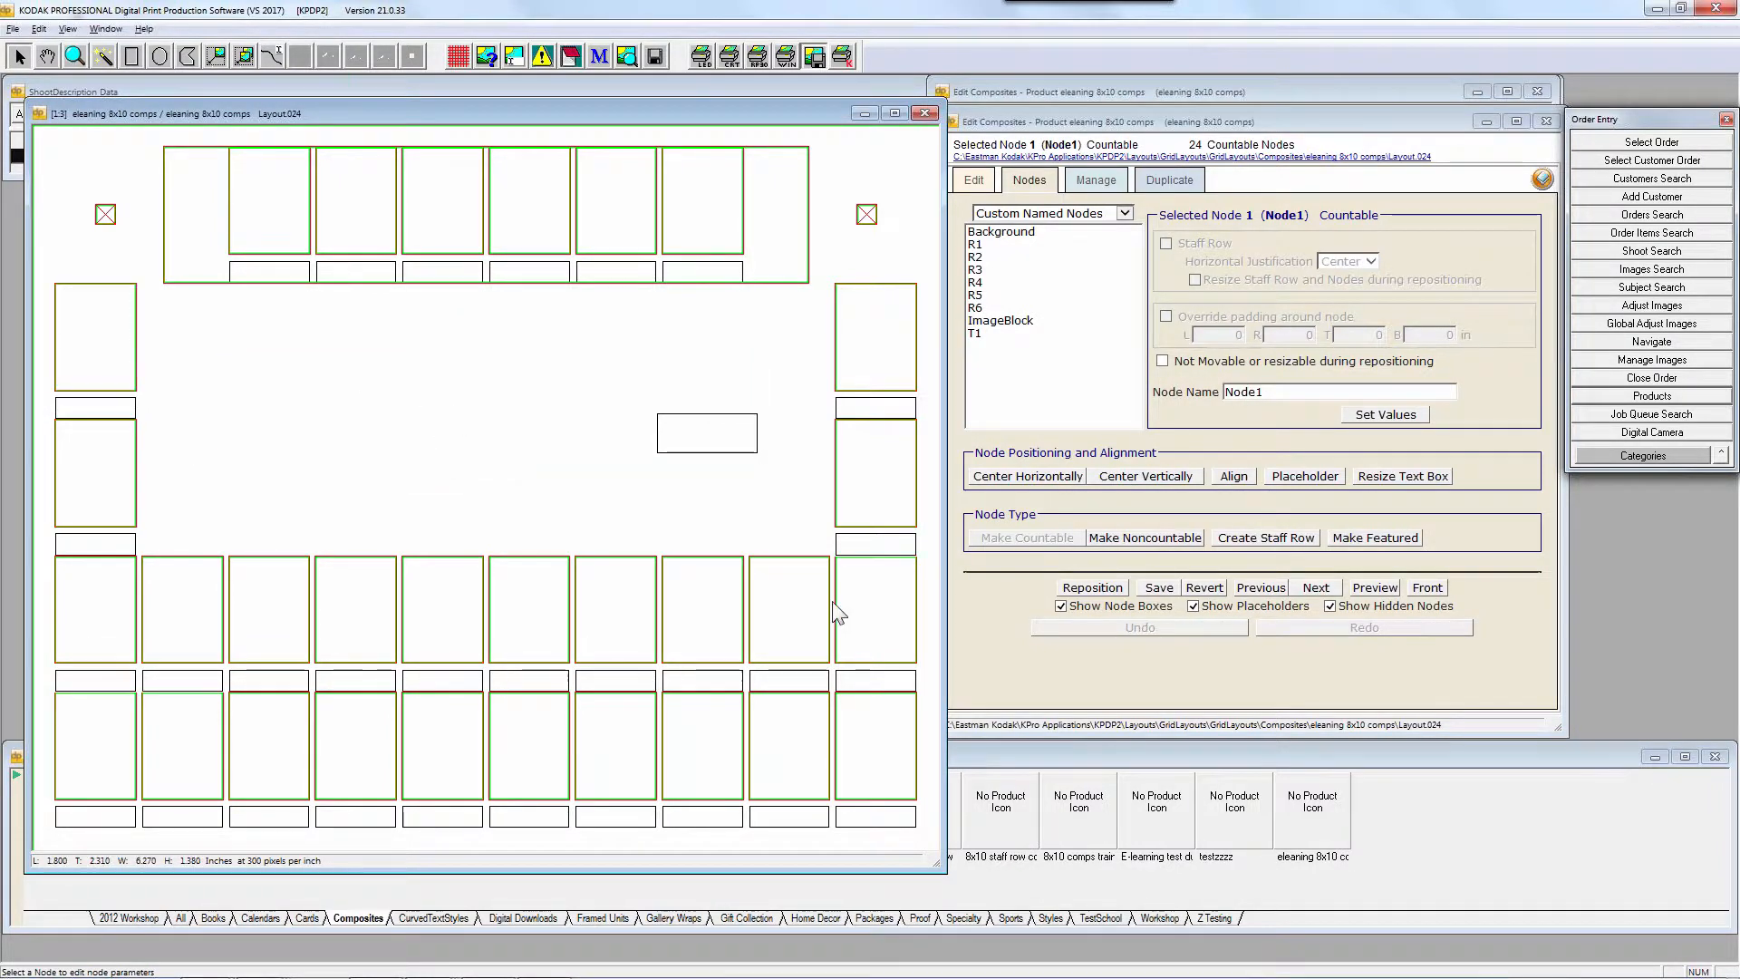
pyautogui.click(214, 57)
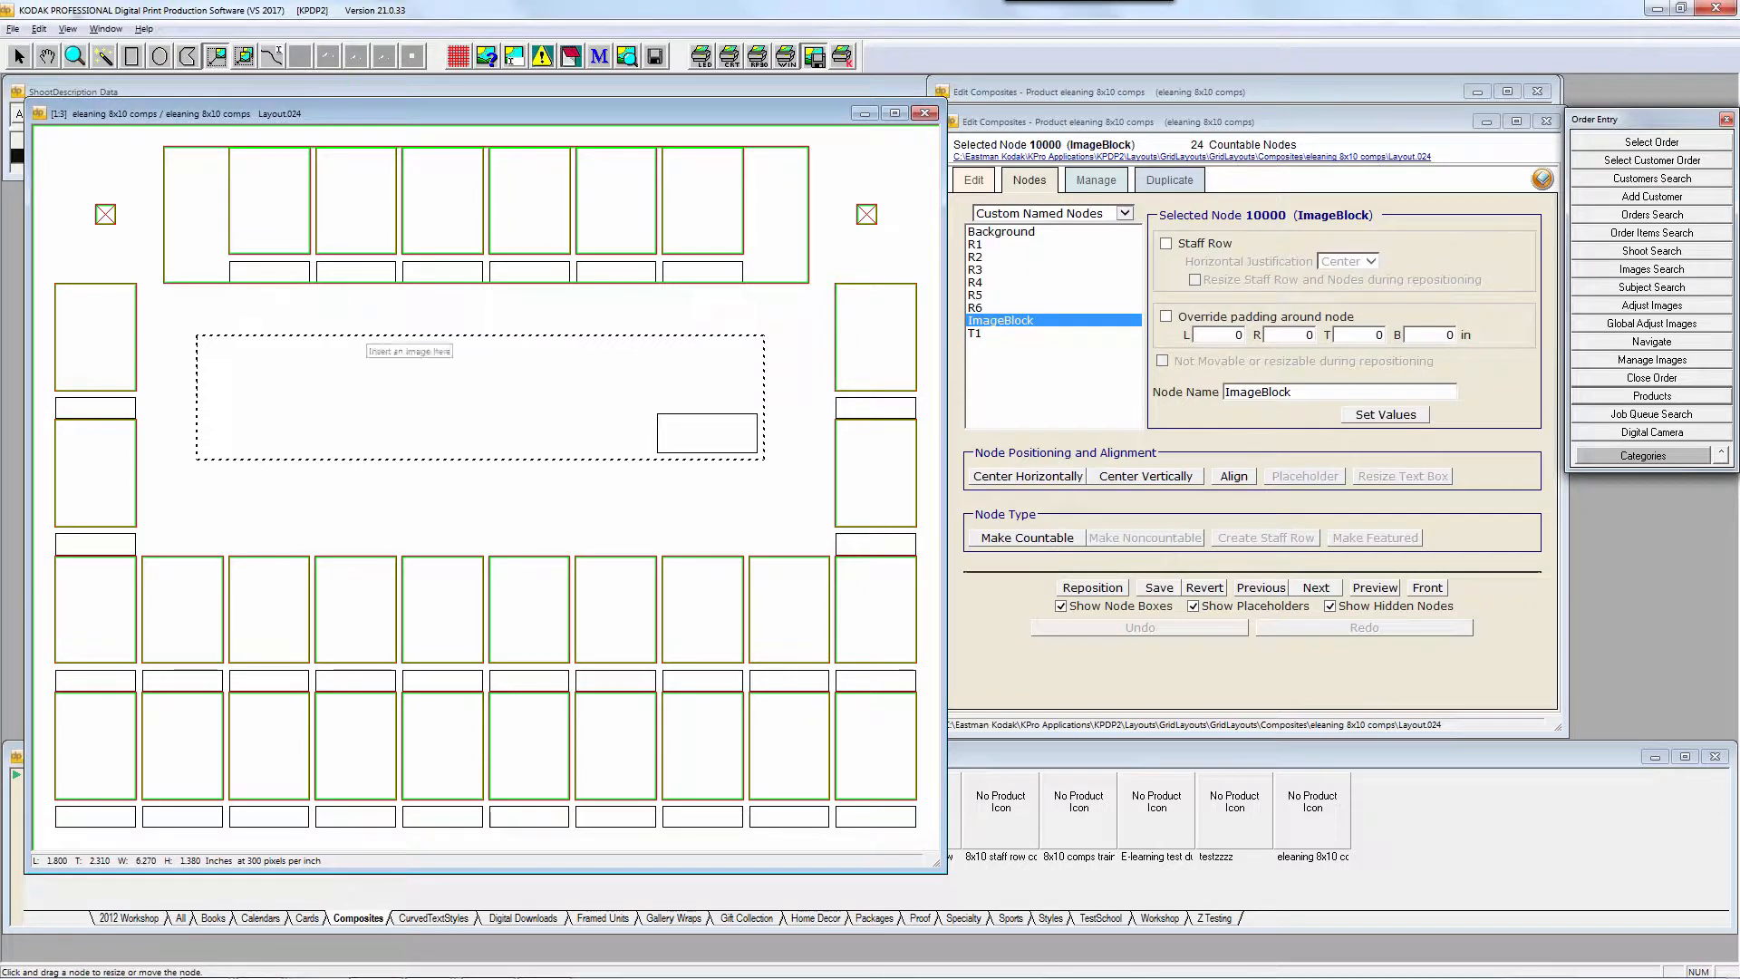
pyautogui.moveTo(367, 336)
pyautogui.mouseDown()
pyautogui.moveTo(377, 411)
pyautogui.moveTo(378, 350)
pyautogui.mouseUp()
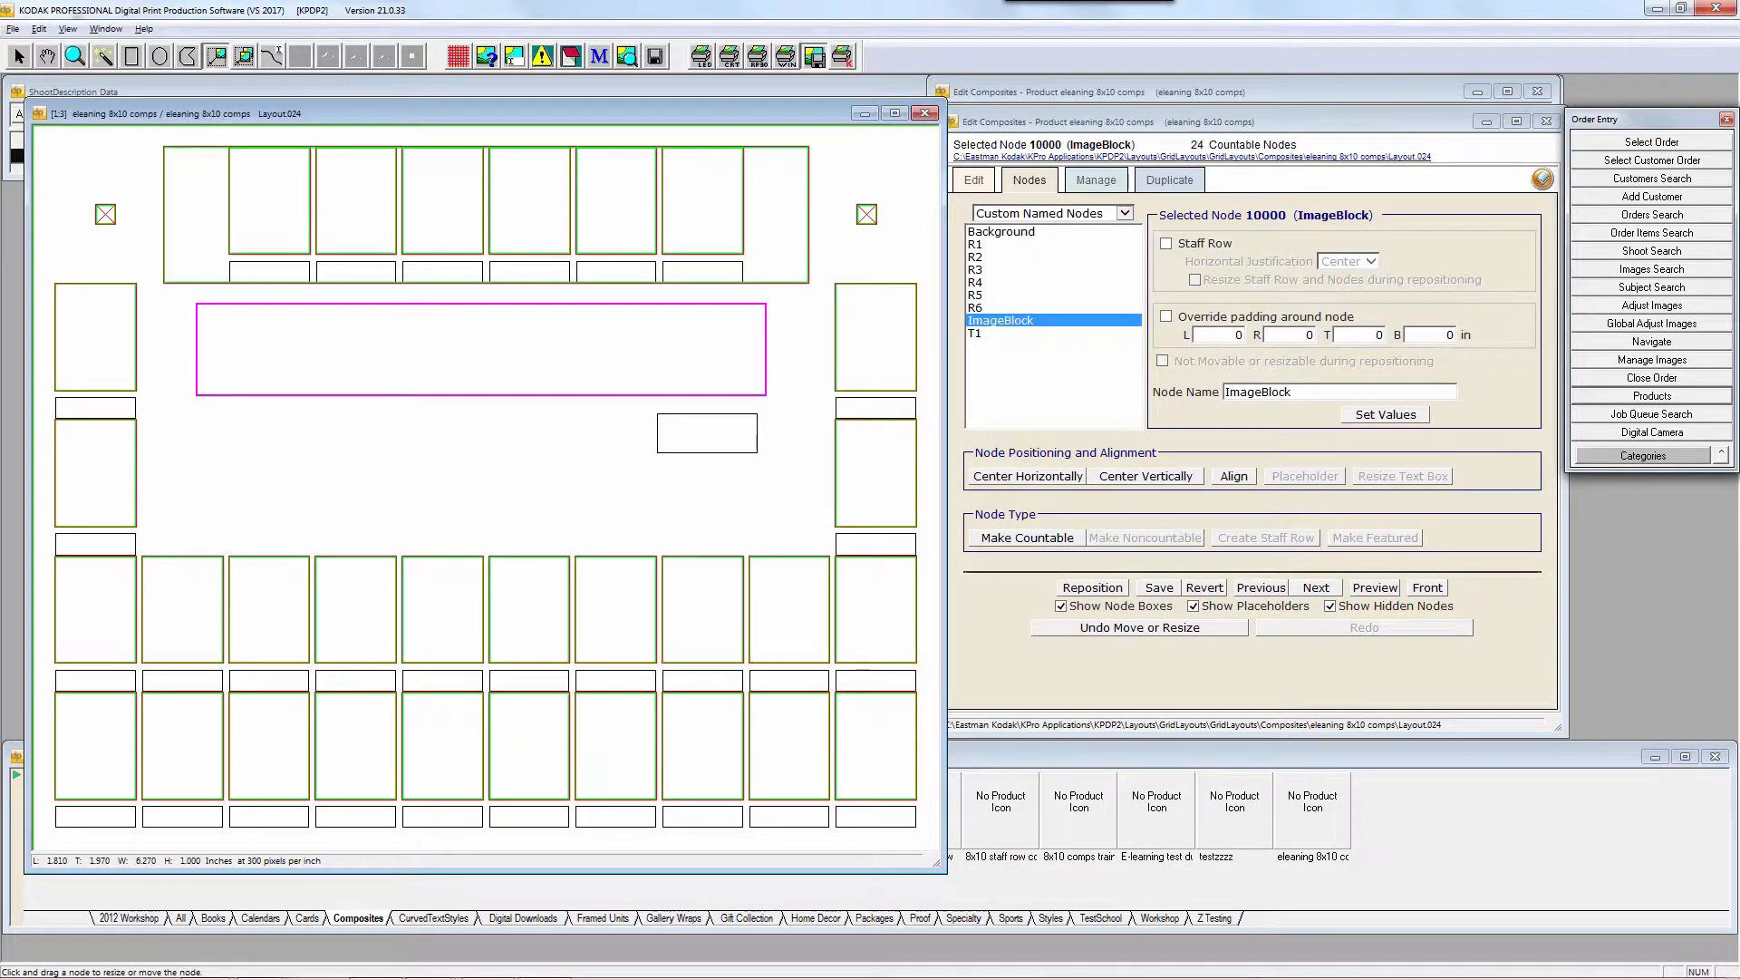
# Move the T1 text node up inside Layout.024's ImageBlock node and reposition the countable nodes
pyautogui.moveTo(692, 432); pyautogui.dragTo(690, 361)
pyautogui.click(1093, 588)
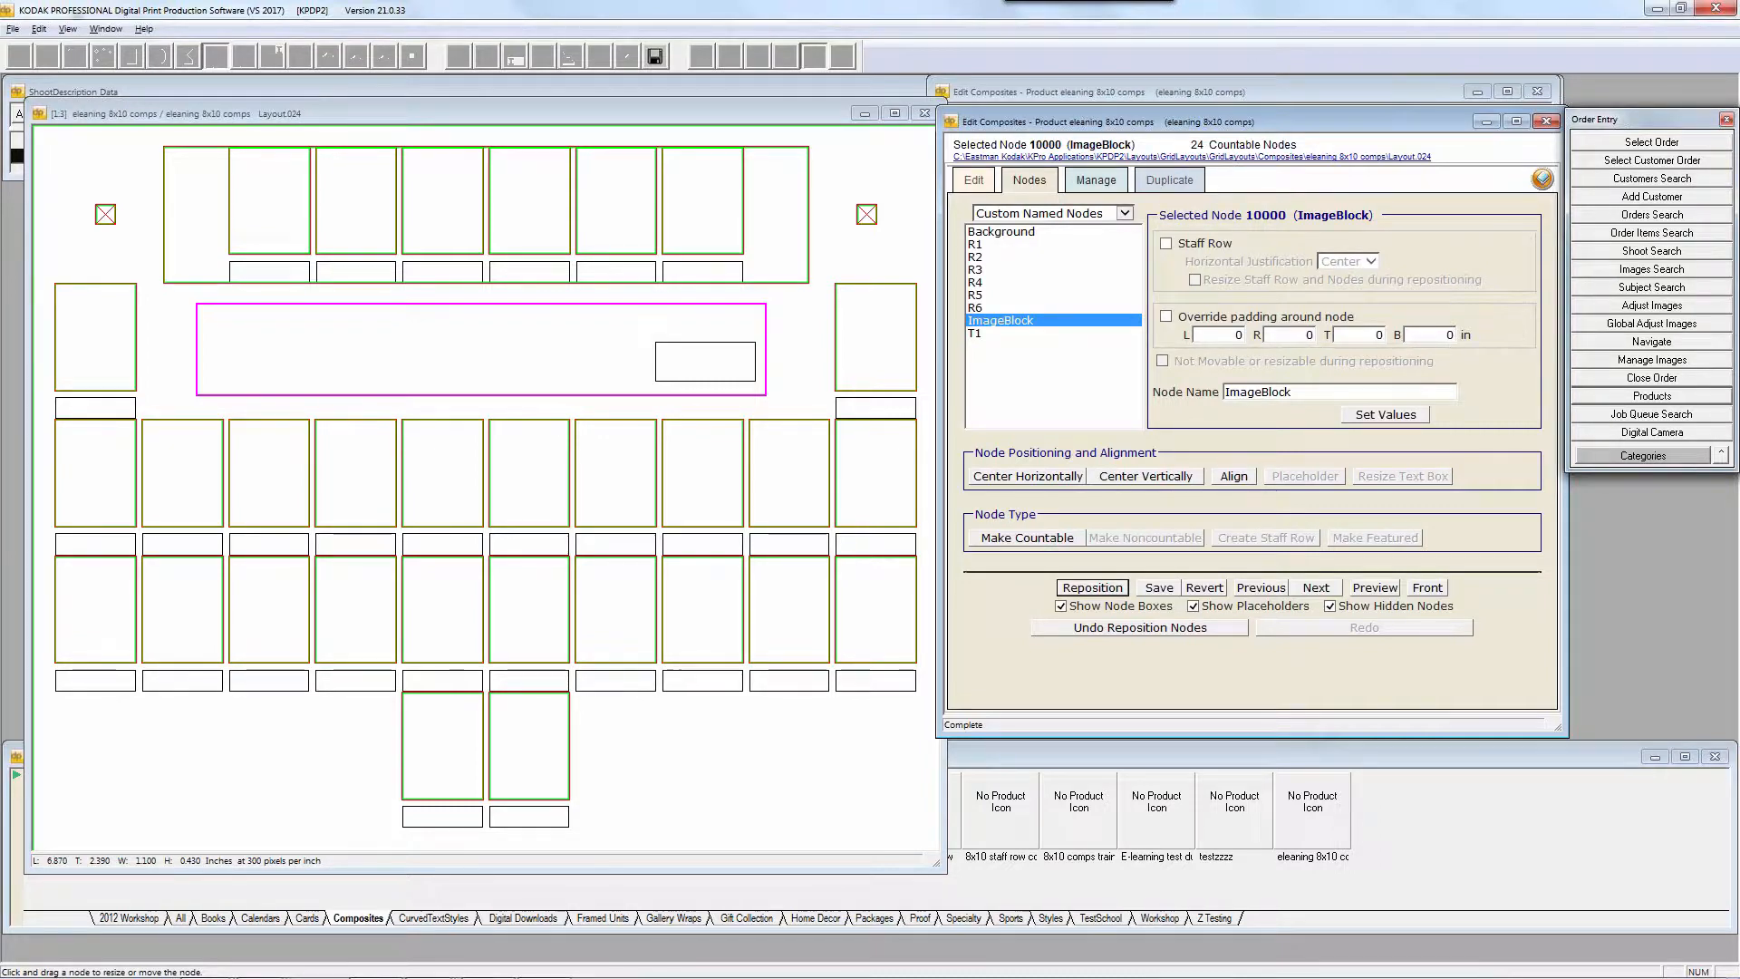
# Add placeholders at the first and last countable nodes of the lower full-width row in Layout.024
pyautogui.click(352, 633)
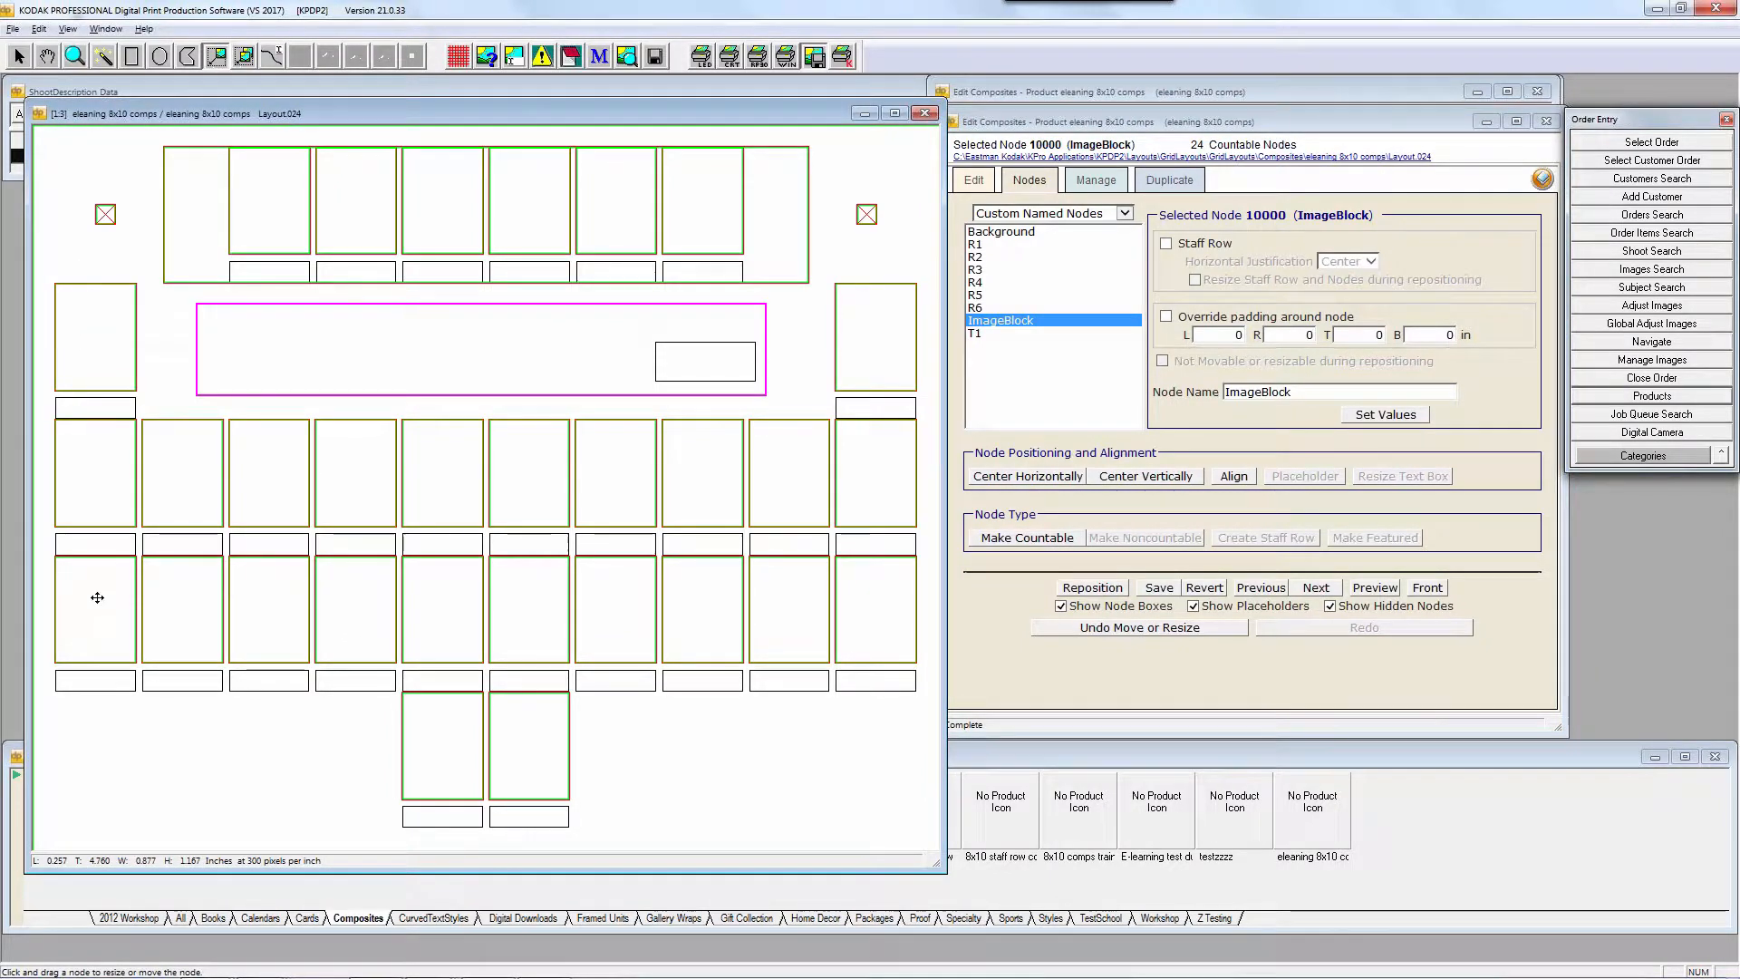
pyautogui.click(97, 628)
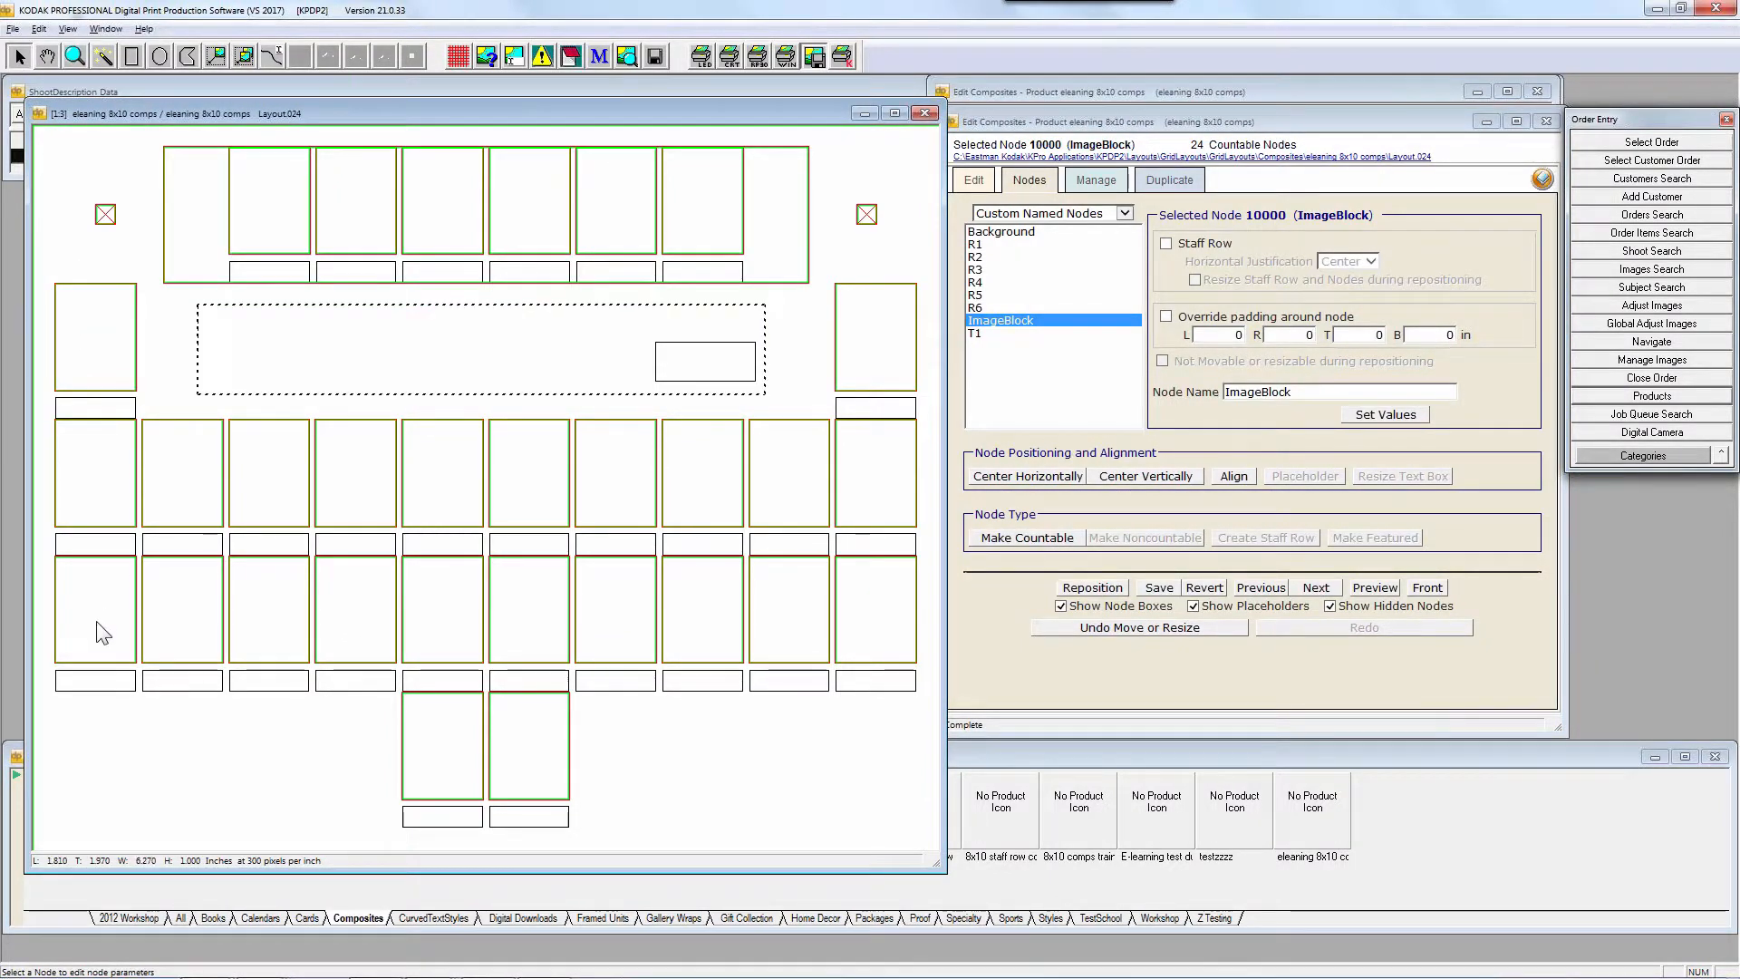
pyautogui.keyDown('ctrl'); pyautogui.click(868, 642); pyautogui.keyUp('ctrl')
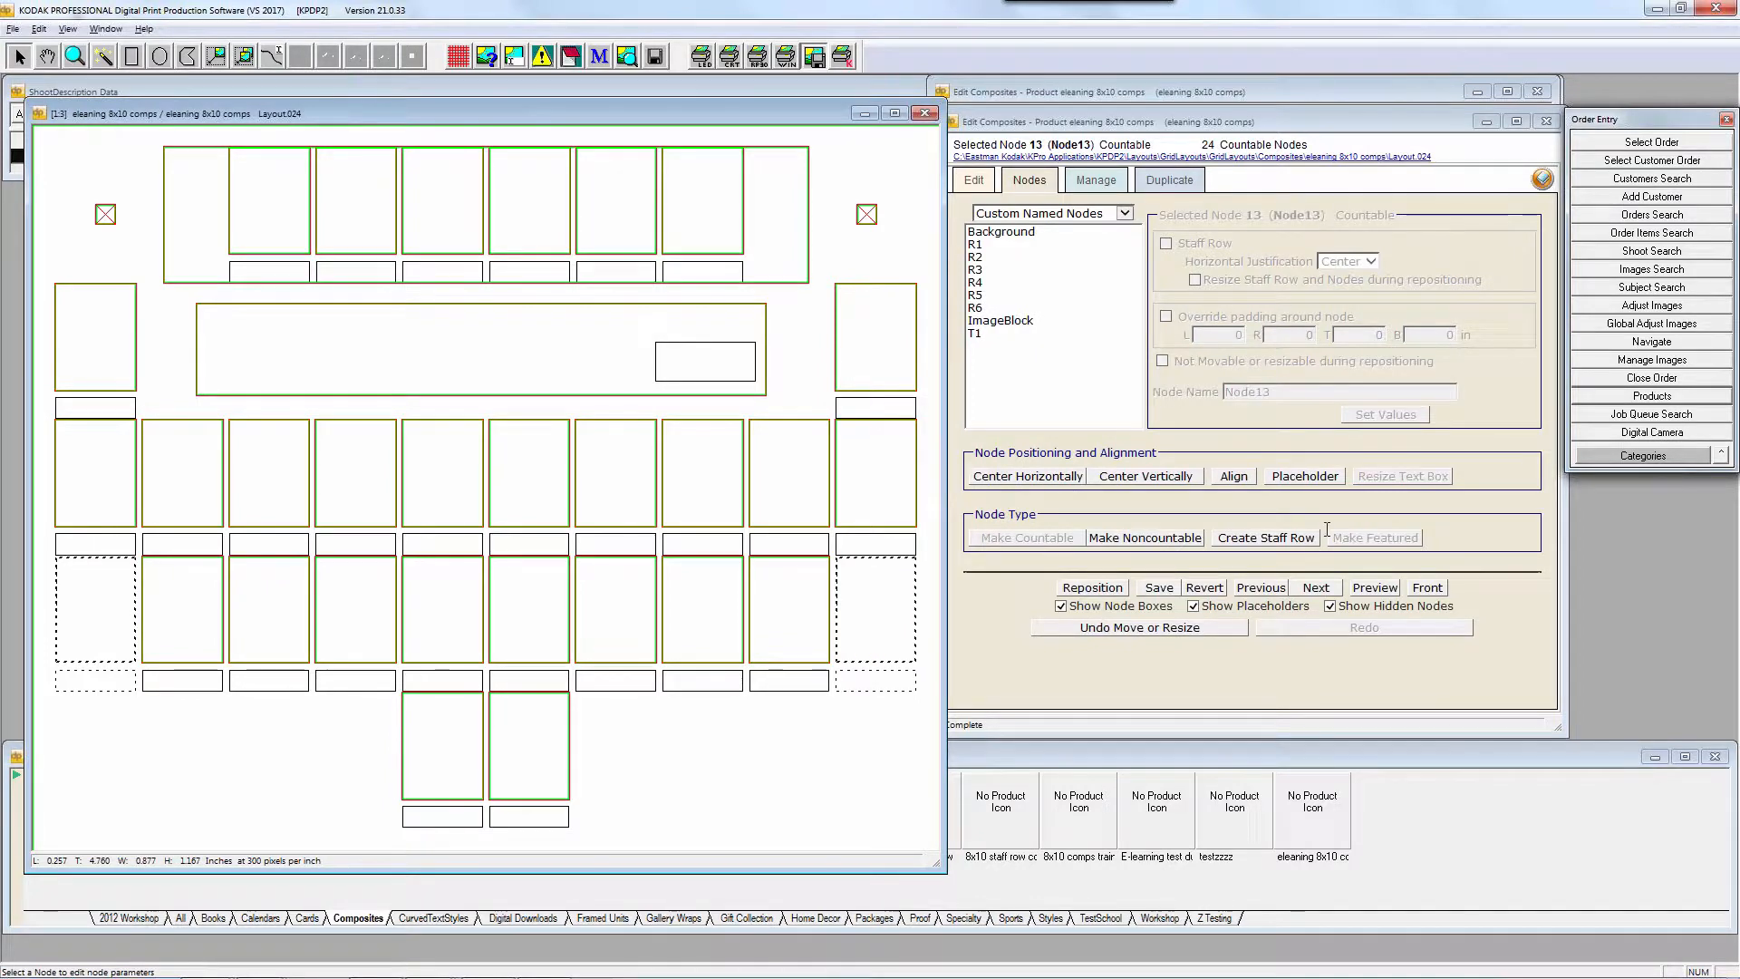
pyautogui.click(1305, 476)
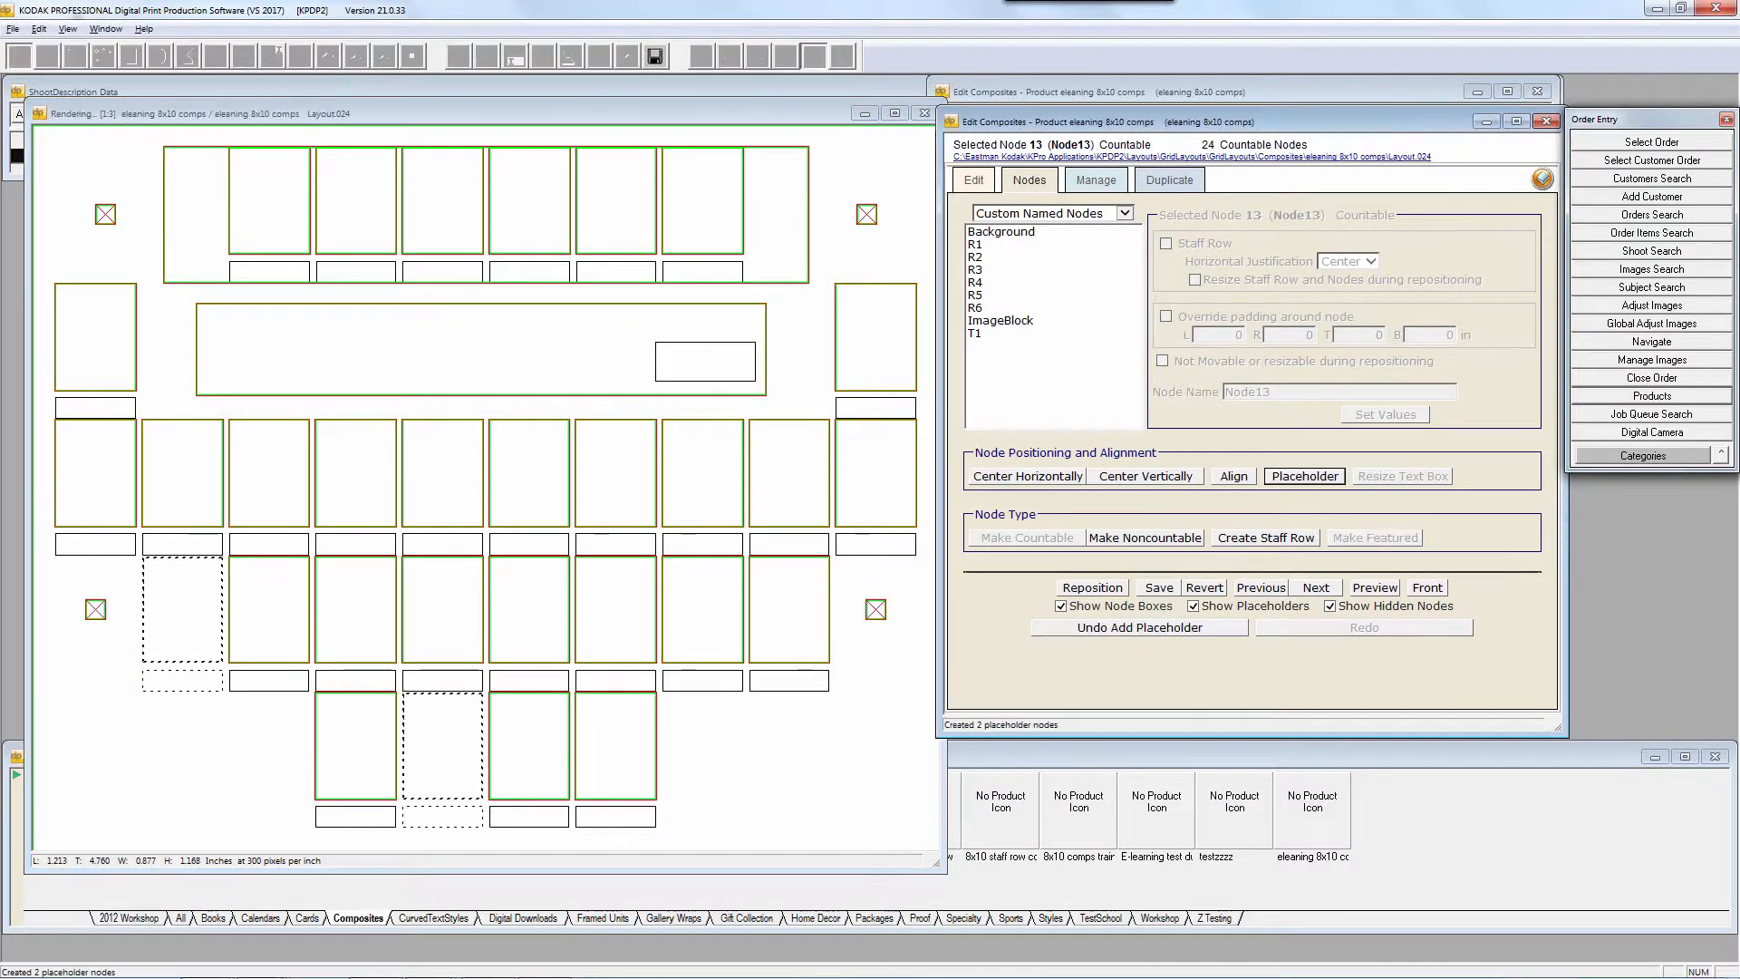
pyautogui.click(77, 113)
pyautogui.click(13, 28)
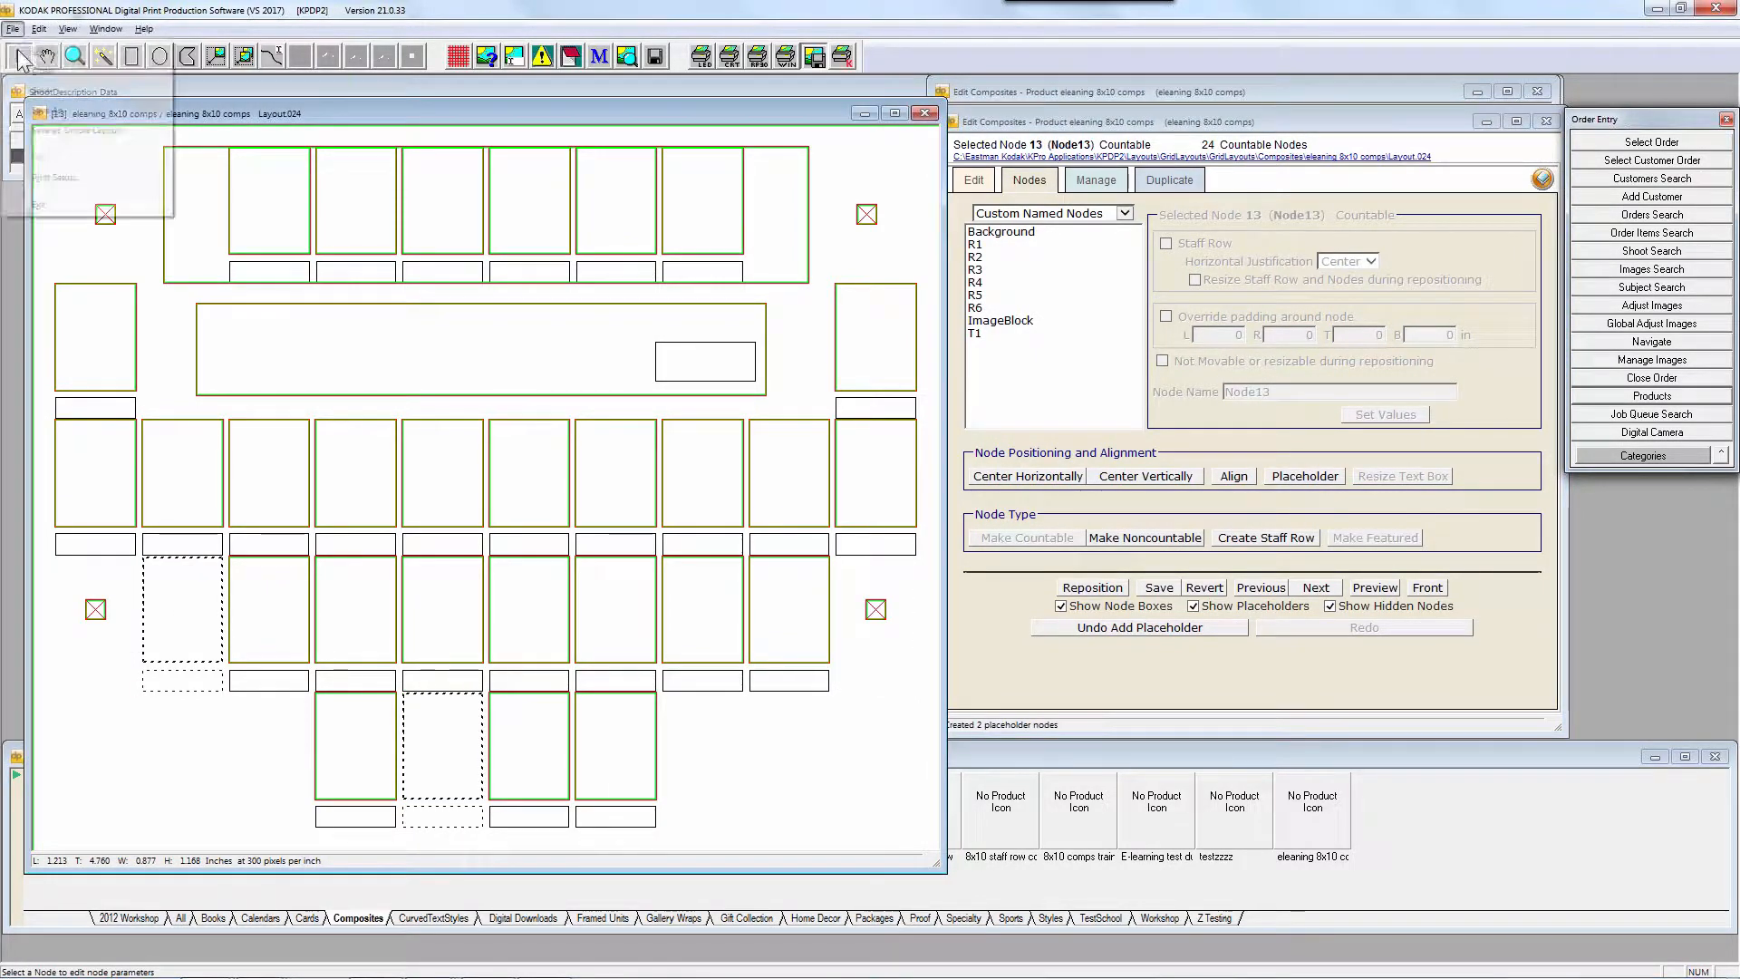
pyautogui.click(42, 90)
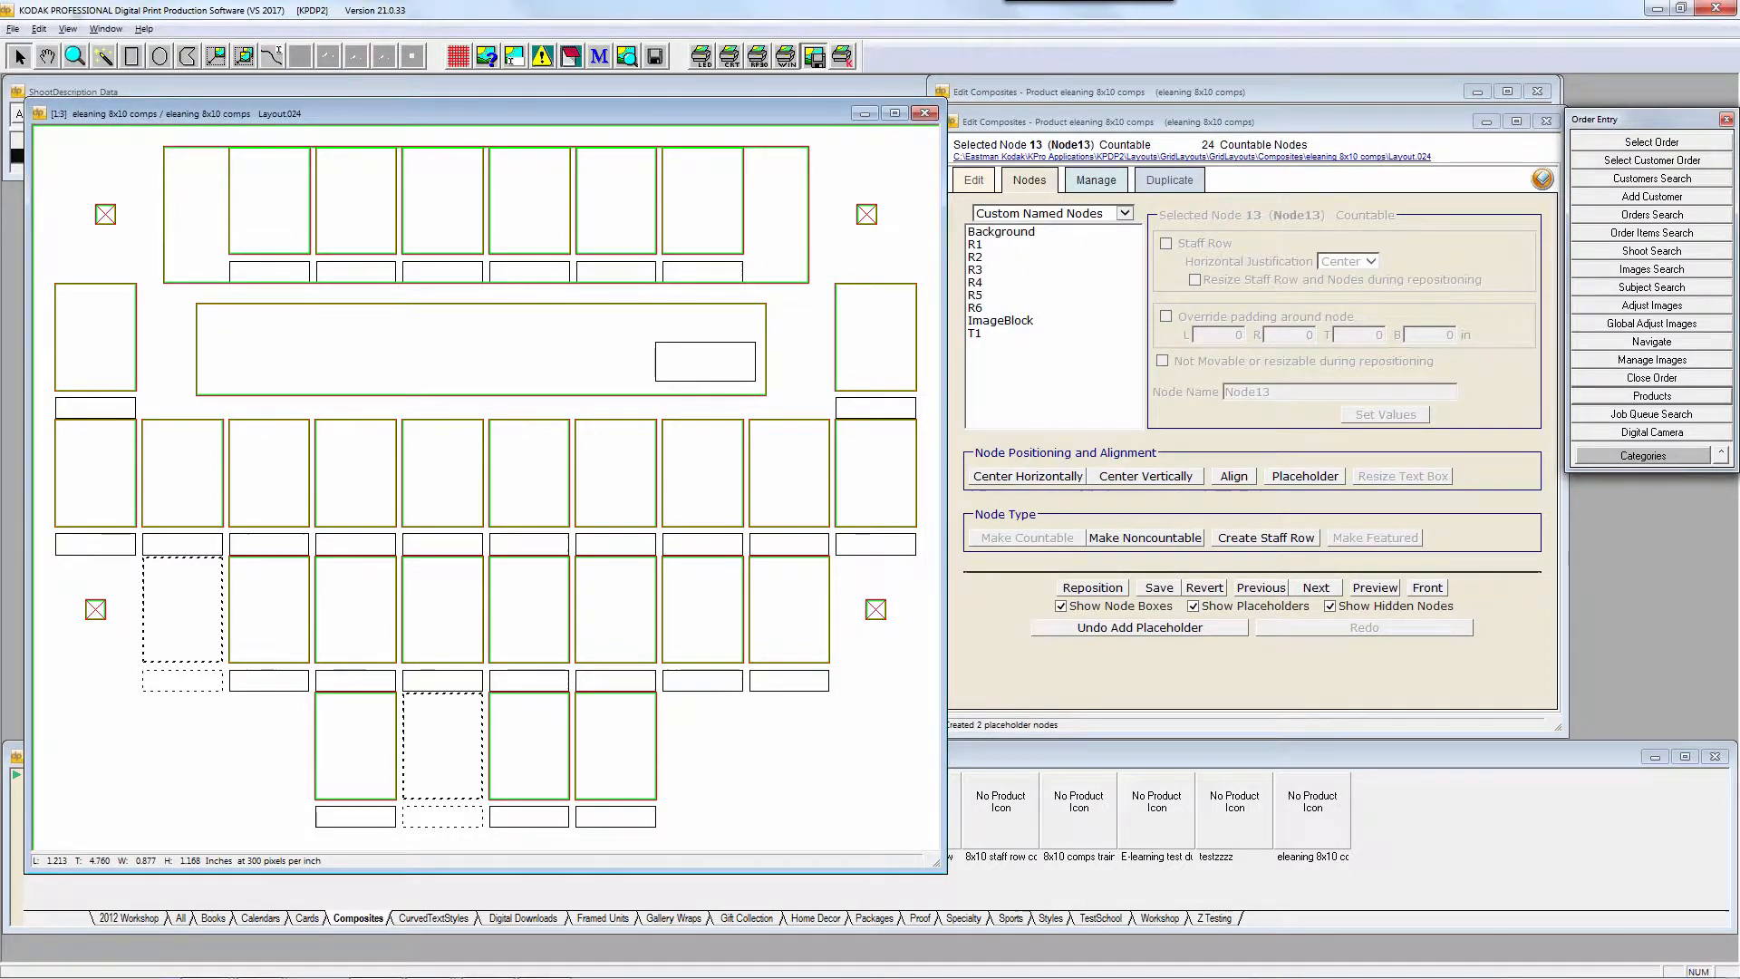
# Create layouts 12 to 17 using Layout.018 as the template
pyautogui.click(1096, 179)
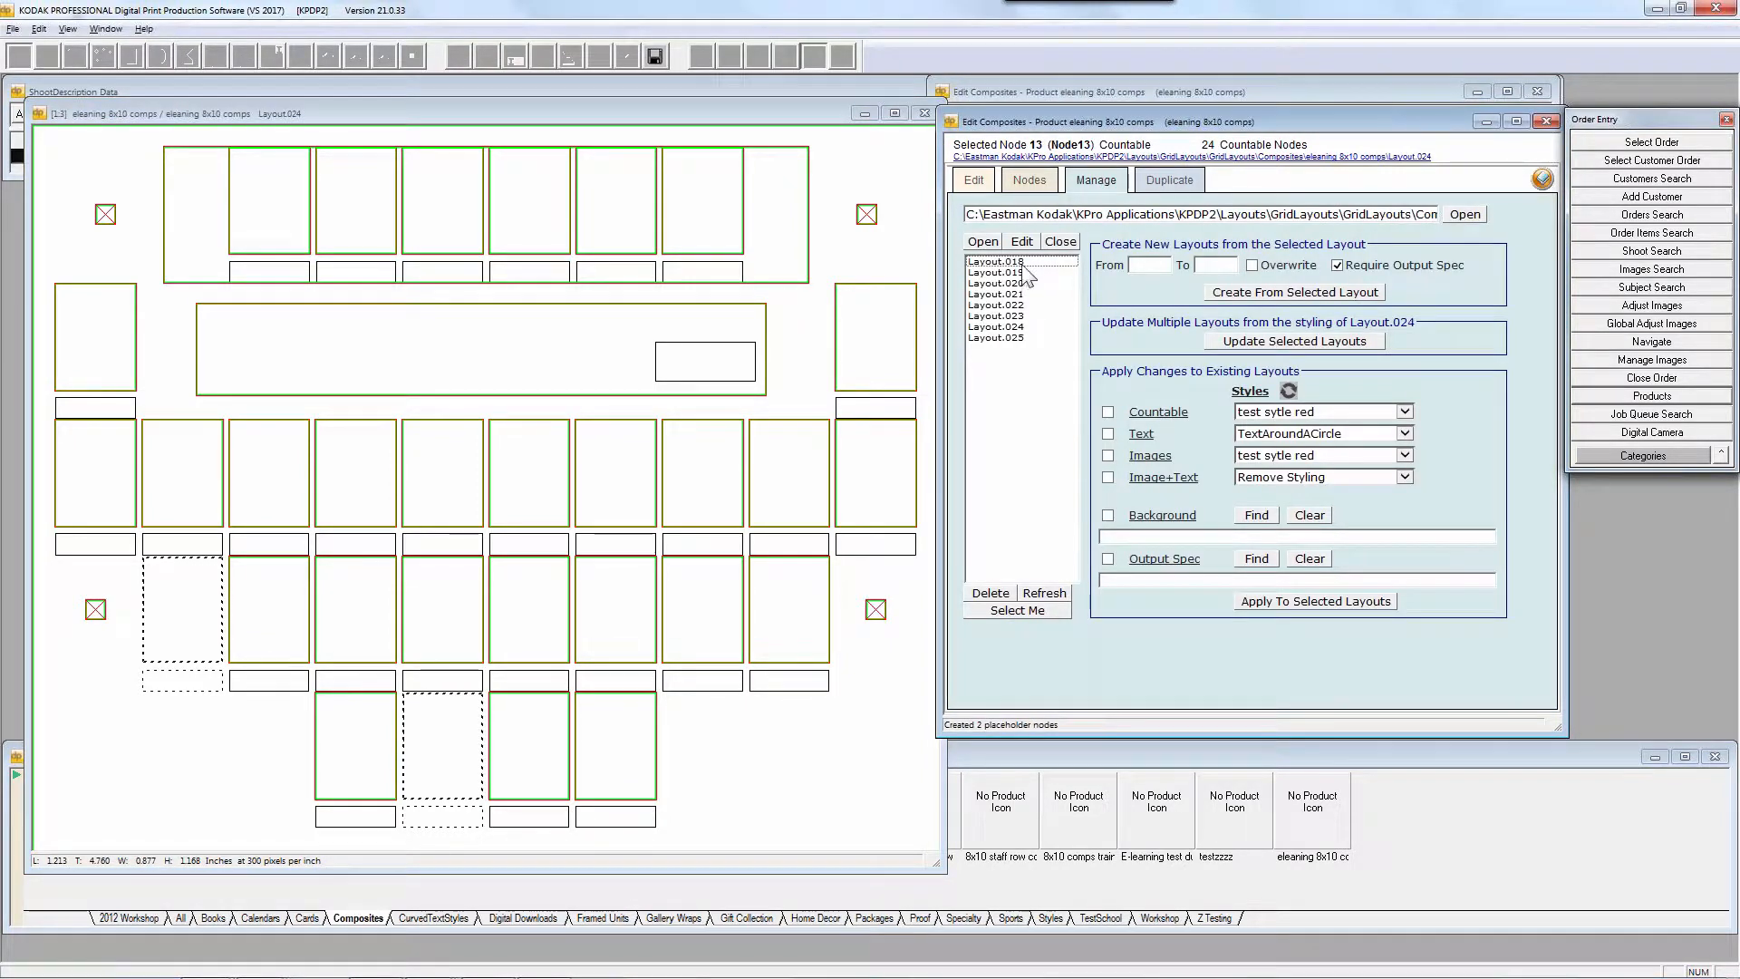
pyautogui.click(1024, 262)
pyautogui.write('12')
pyautogui.click(1292, 294)
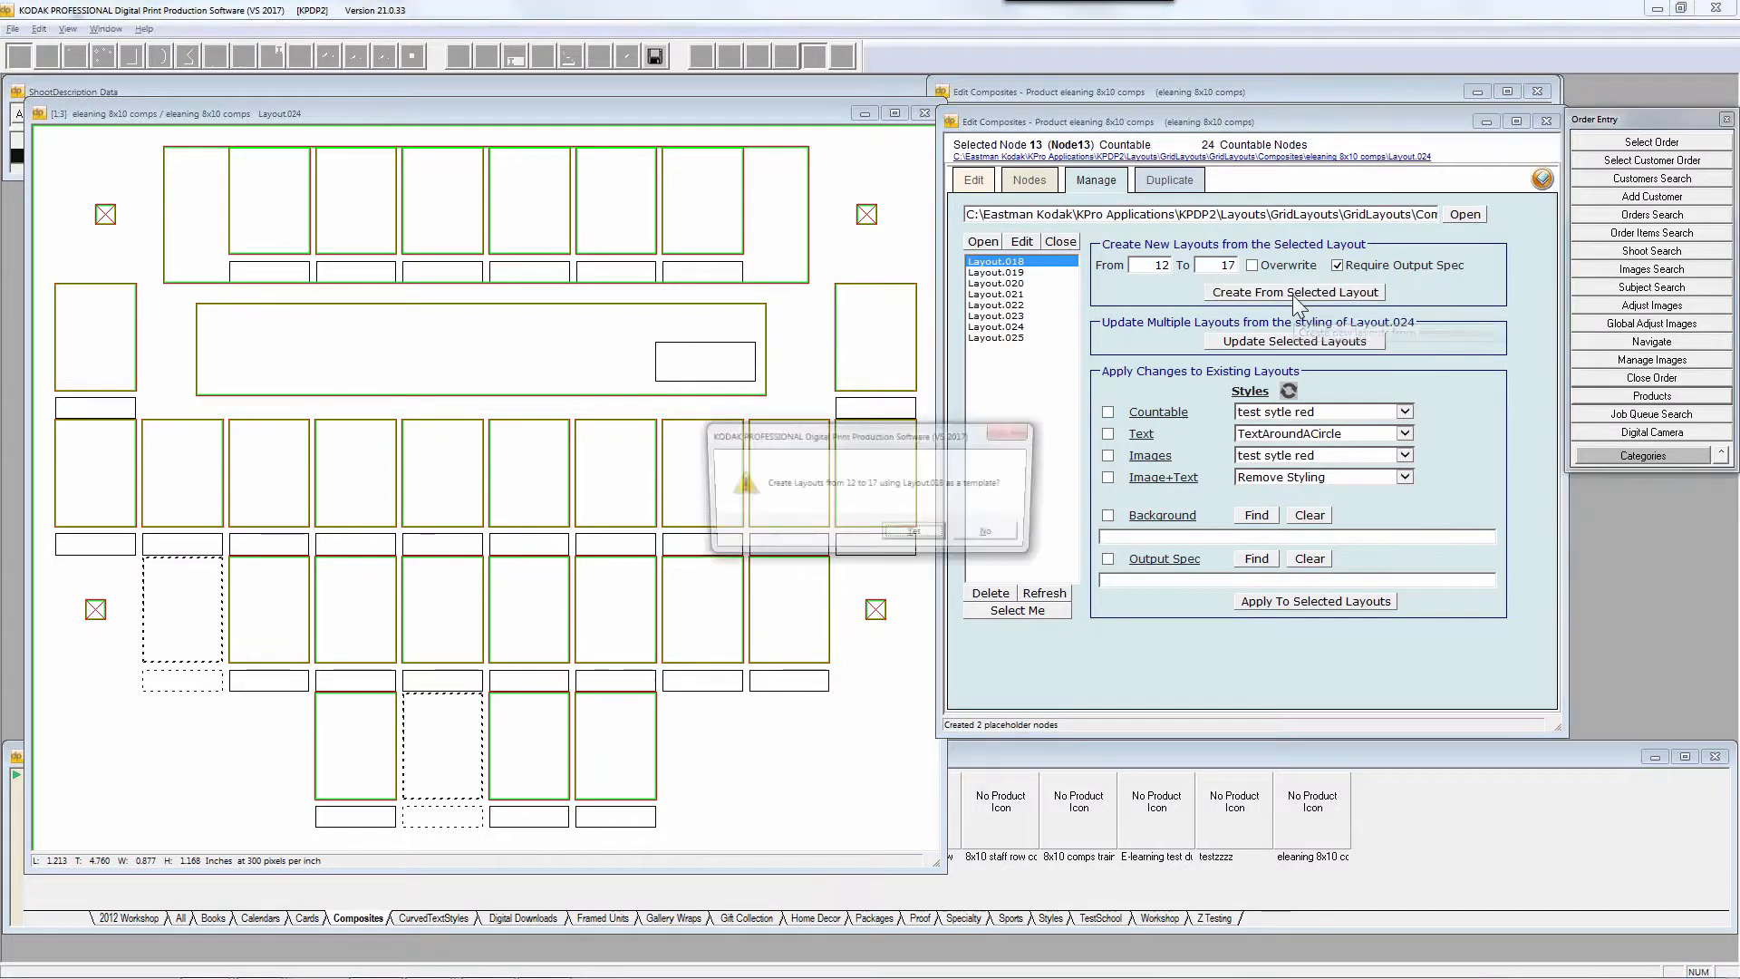
pyautogui.click(916, 533)
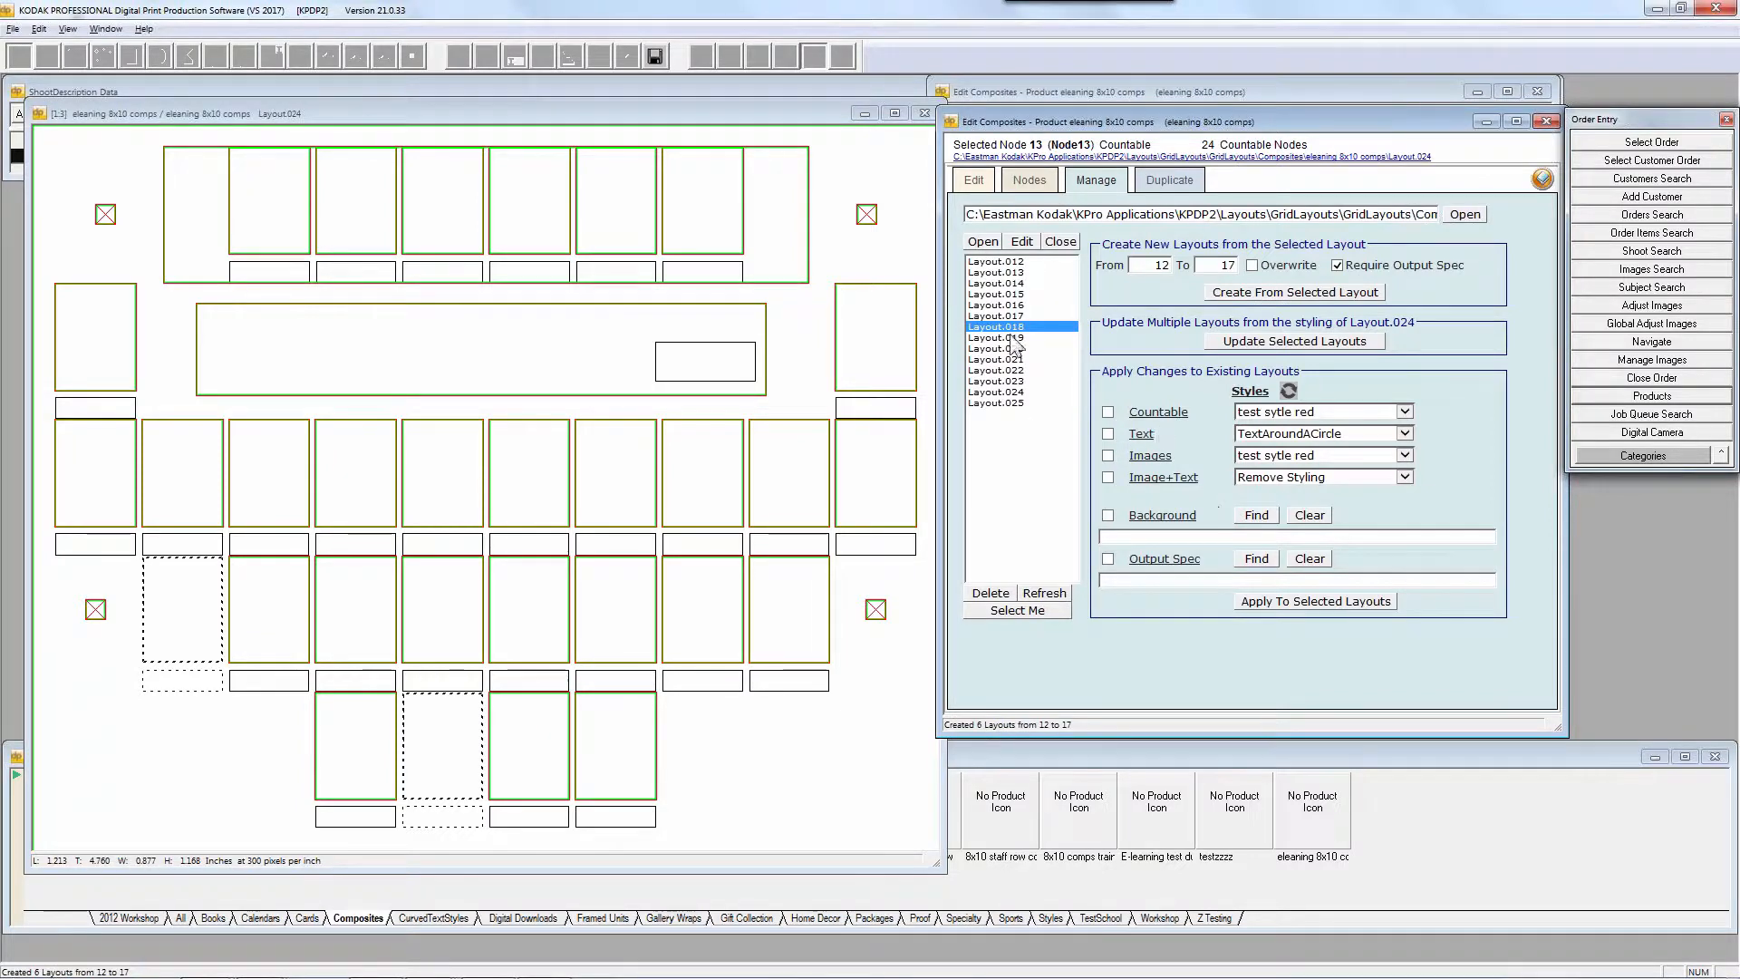
# Go to the previous layout, Layout.023, and open the generated Layout.017 for editing
pyautogui.click(1030, 180)
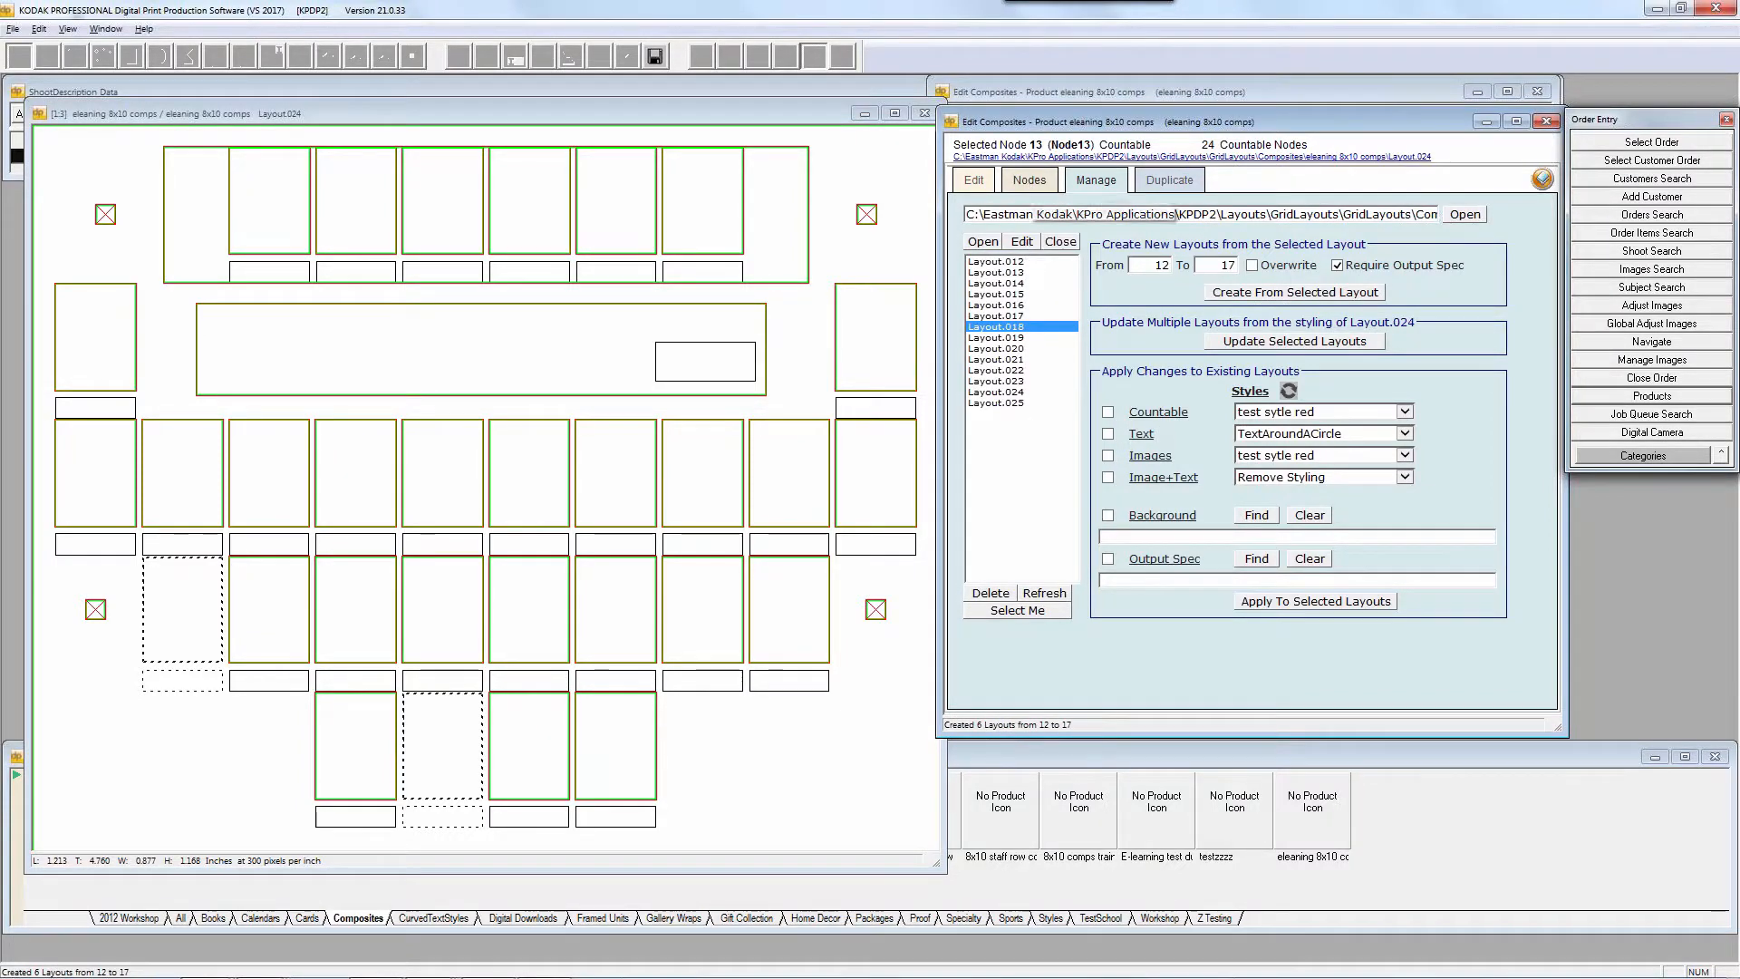
pyautogui.click(1261, 587)
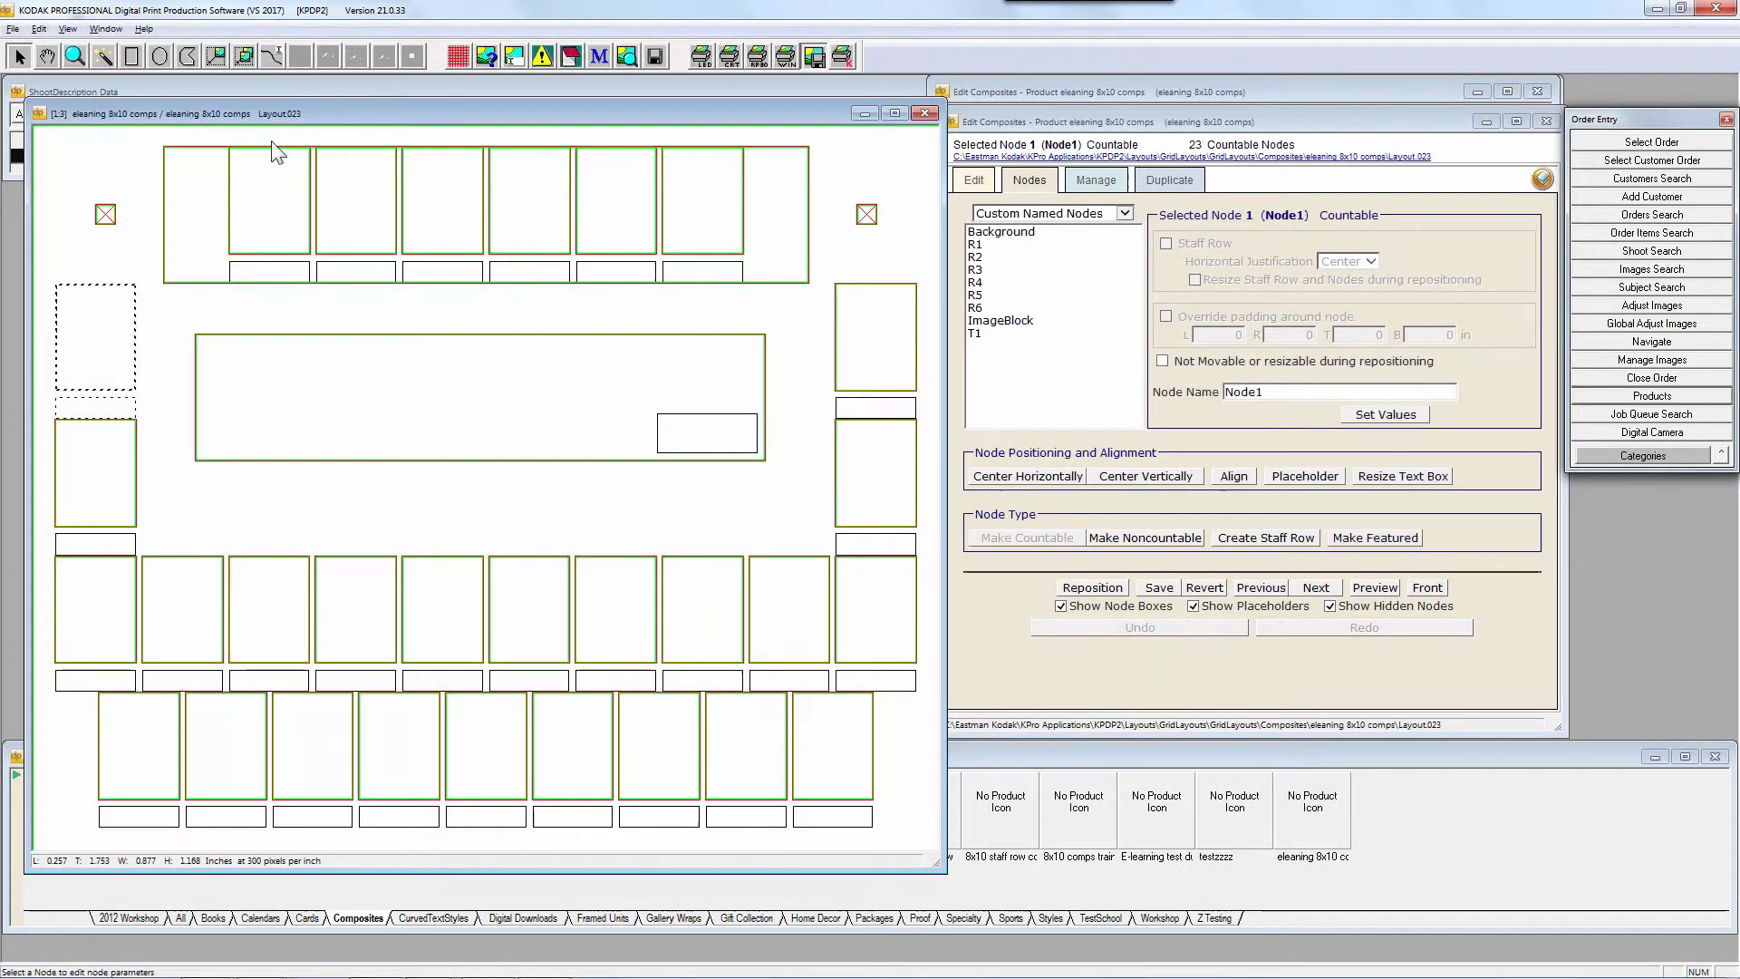
pyautogui.click(1096, 180)
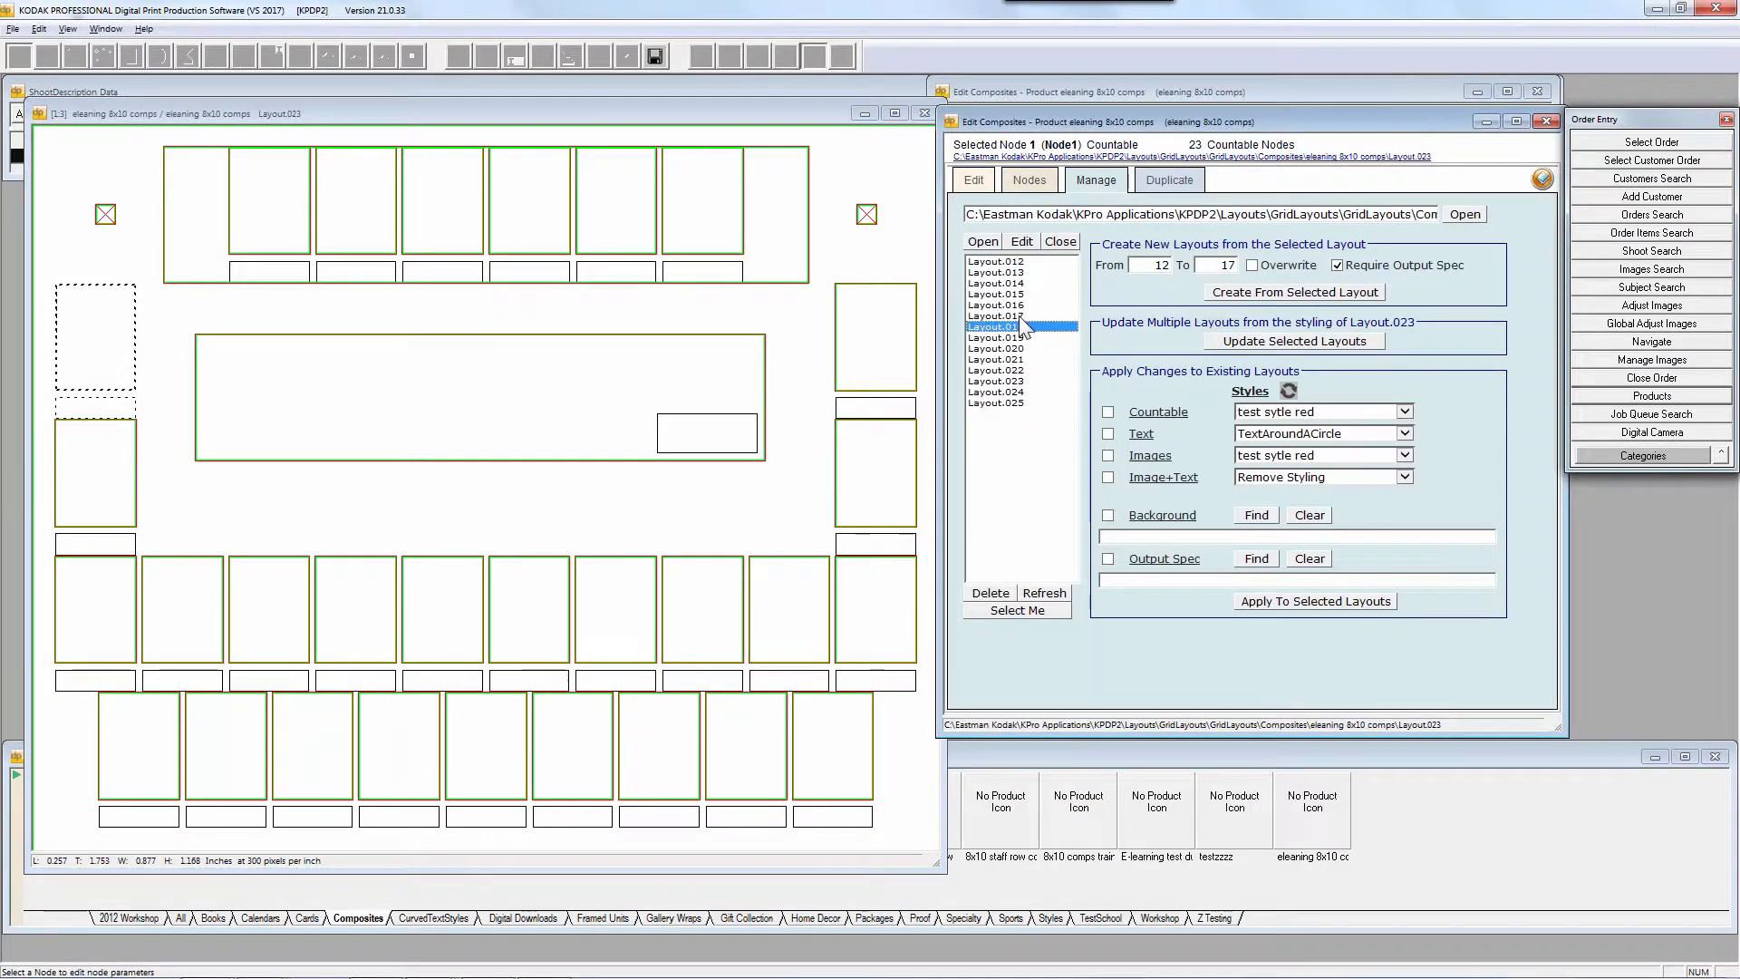
pyautogui.click(1022, 242)
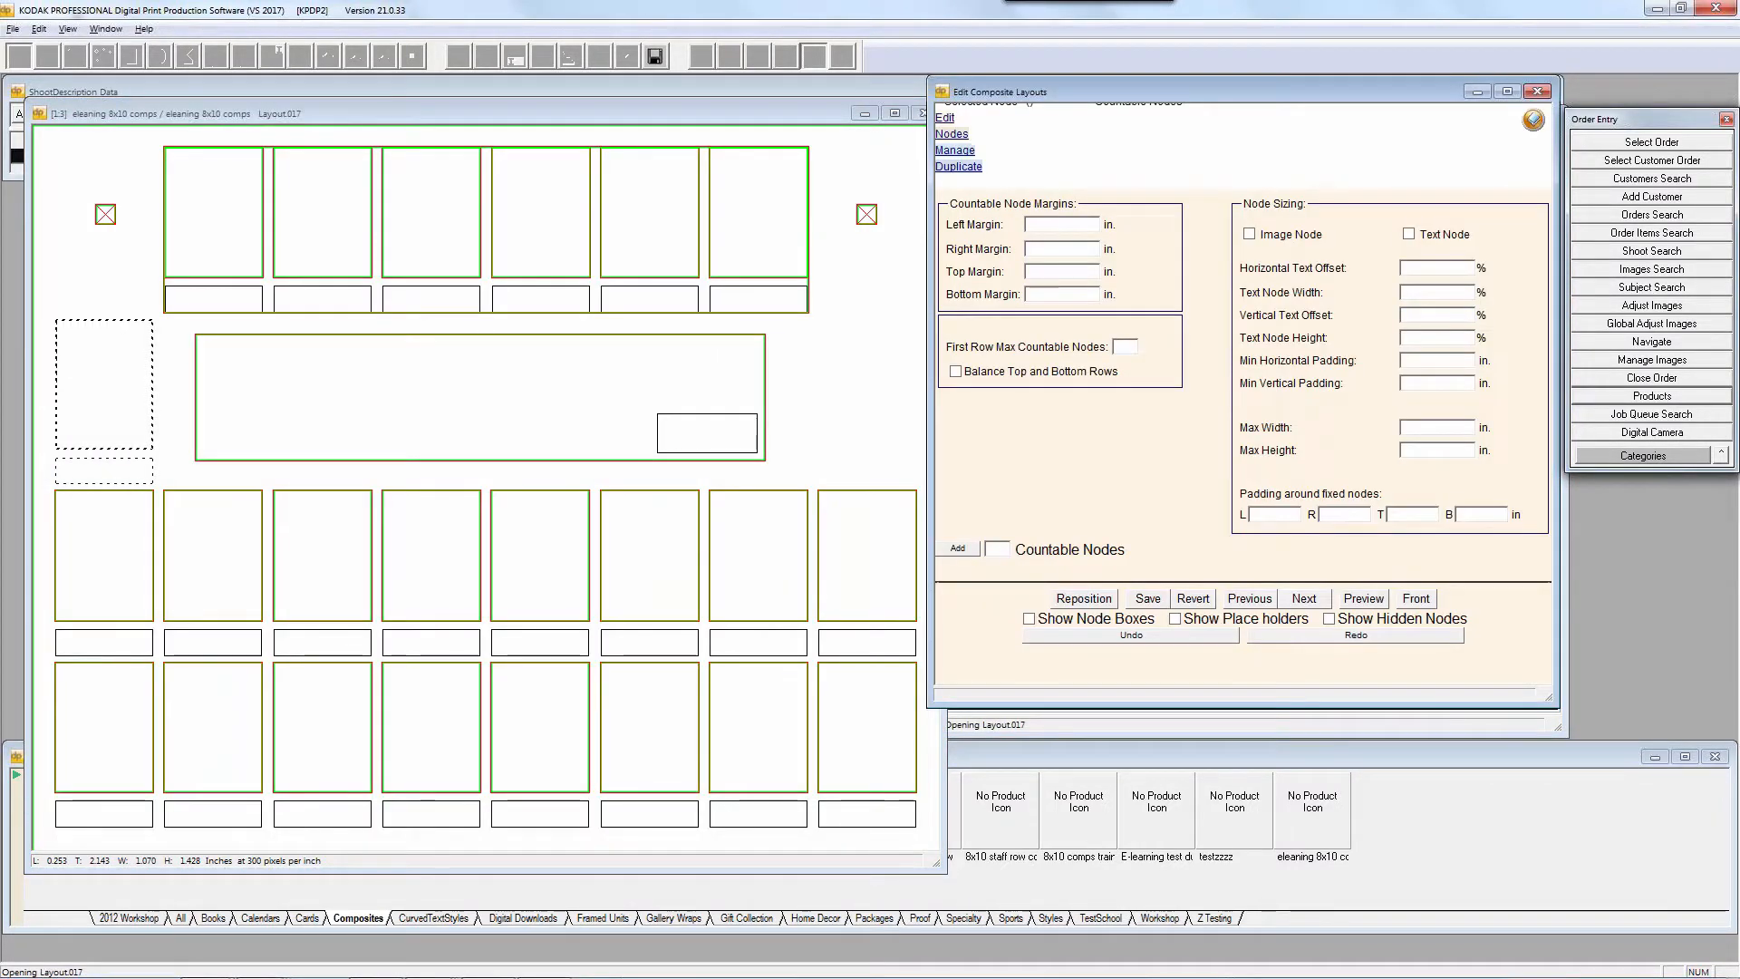
# Try narrowing Layout.017's ImageBlock node to about 5.84 inches and moving it to about 2.37 inches from the left edge
pyautogui.click(439, 382)
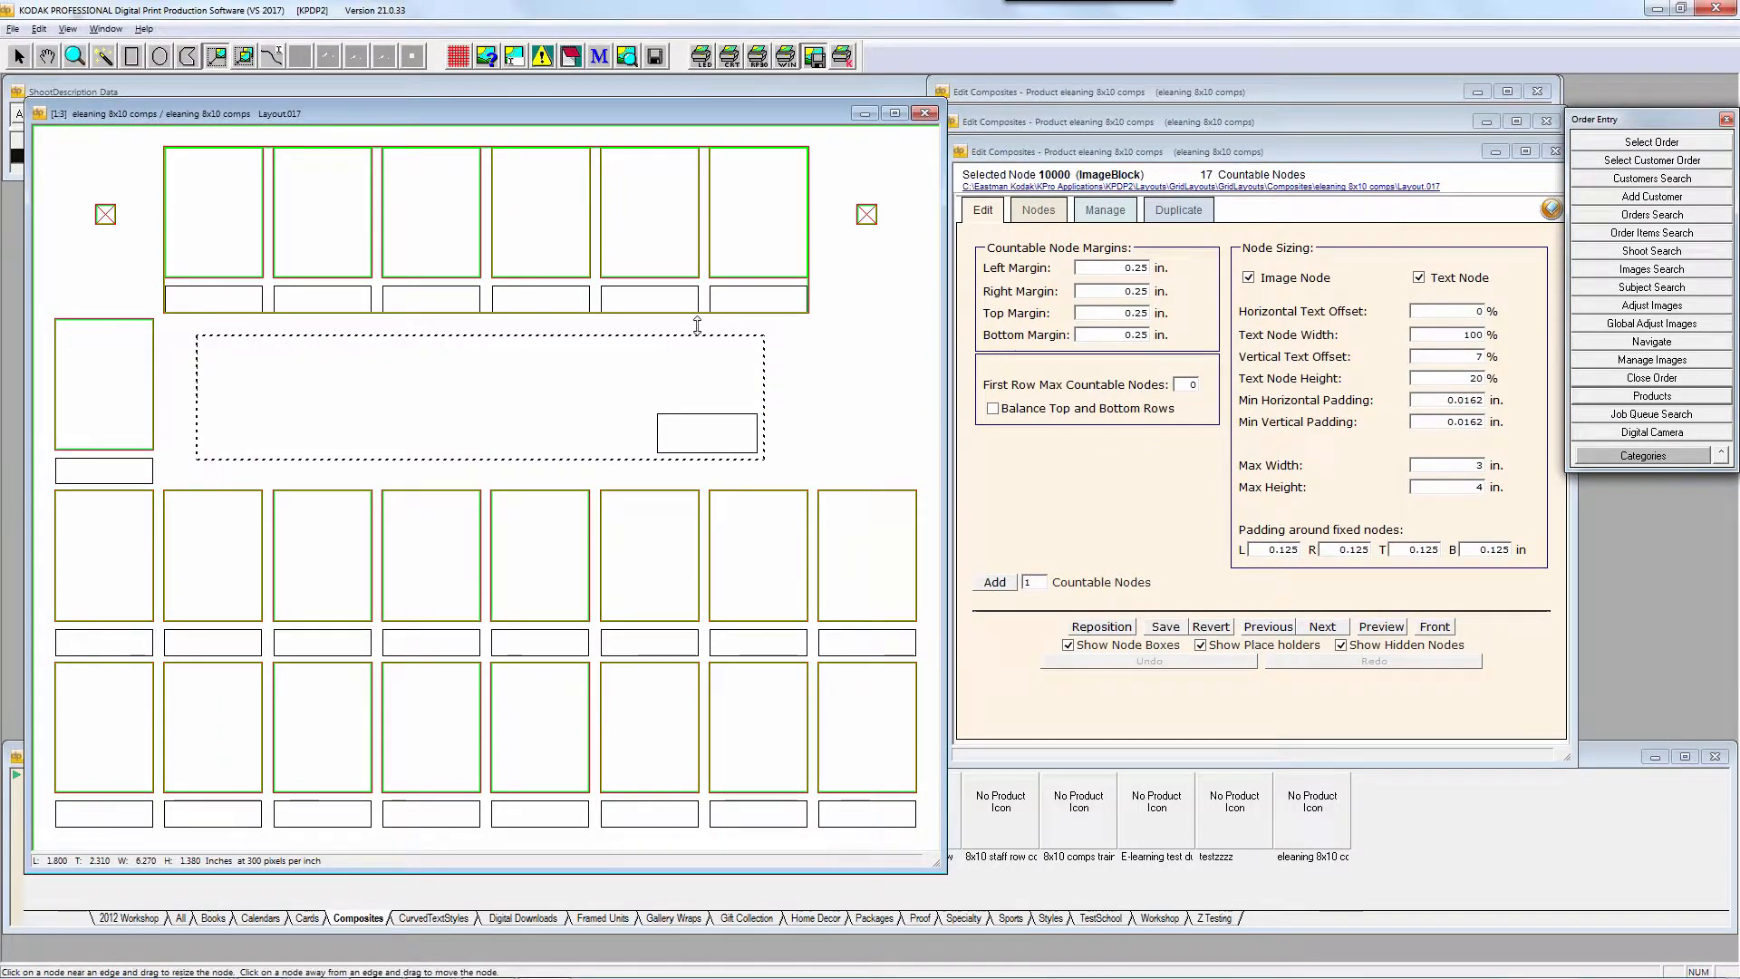
pyautogui.moveTo(736, 371); pyautogui.dragTo(698, 371)
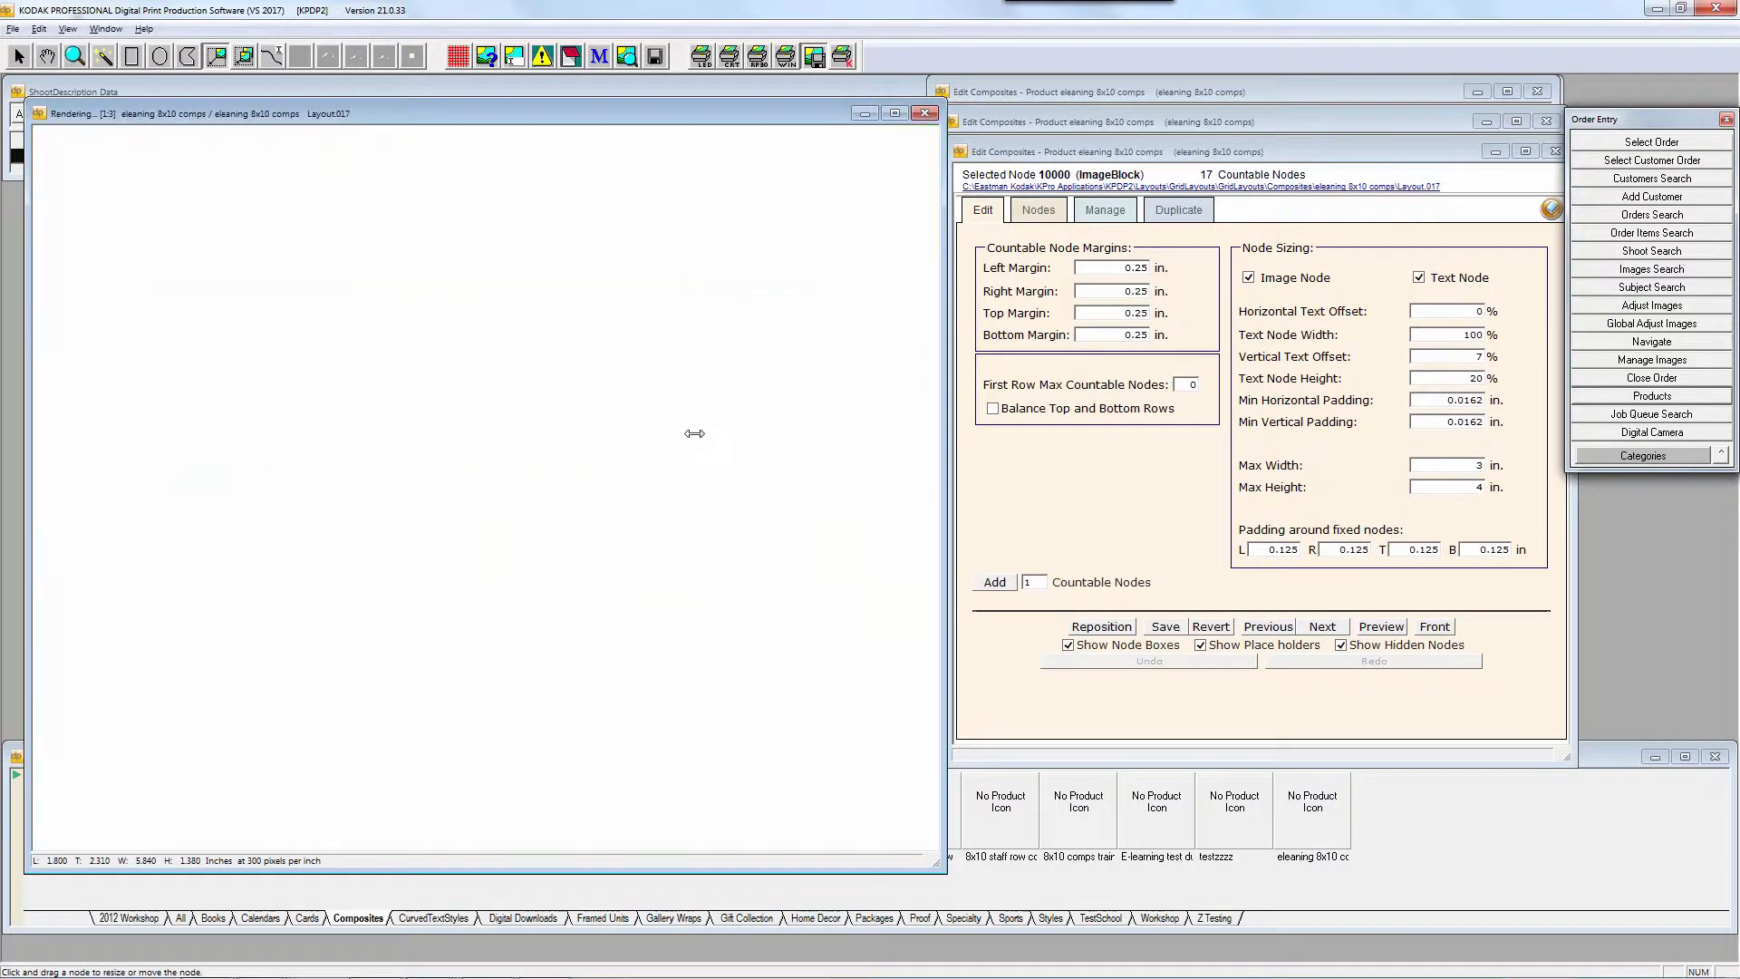
pyautogui.moveTo(687, 432)
pyautogui.mouseDown()
pyautogui.moveTo(660, 432)
pyautogui.moveTo(713, 433)
pyautogui.moveTo(715, 384)
pyautogui.moveTo(661, 419)
pyautogui.mouseUp()
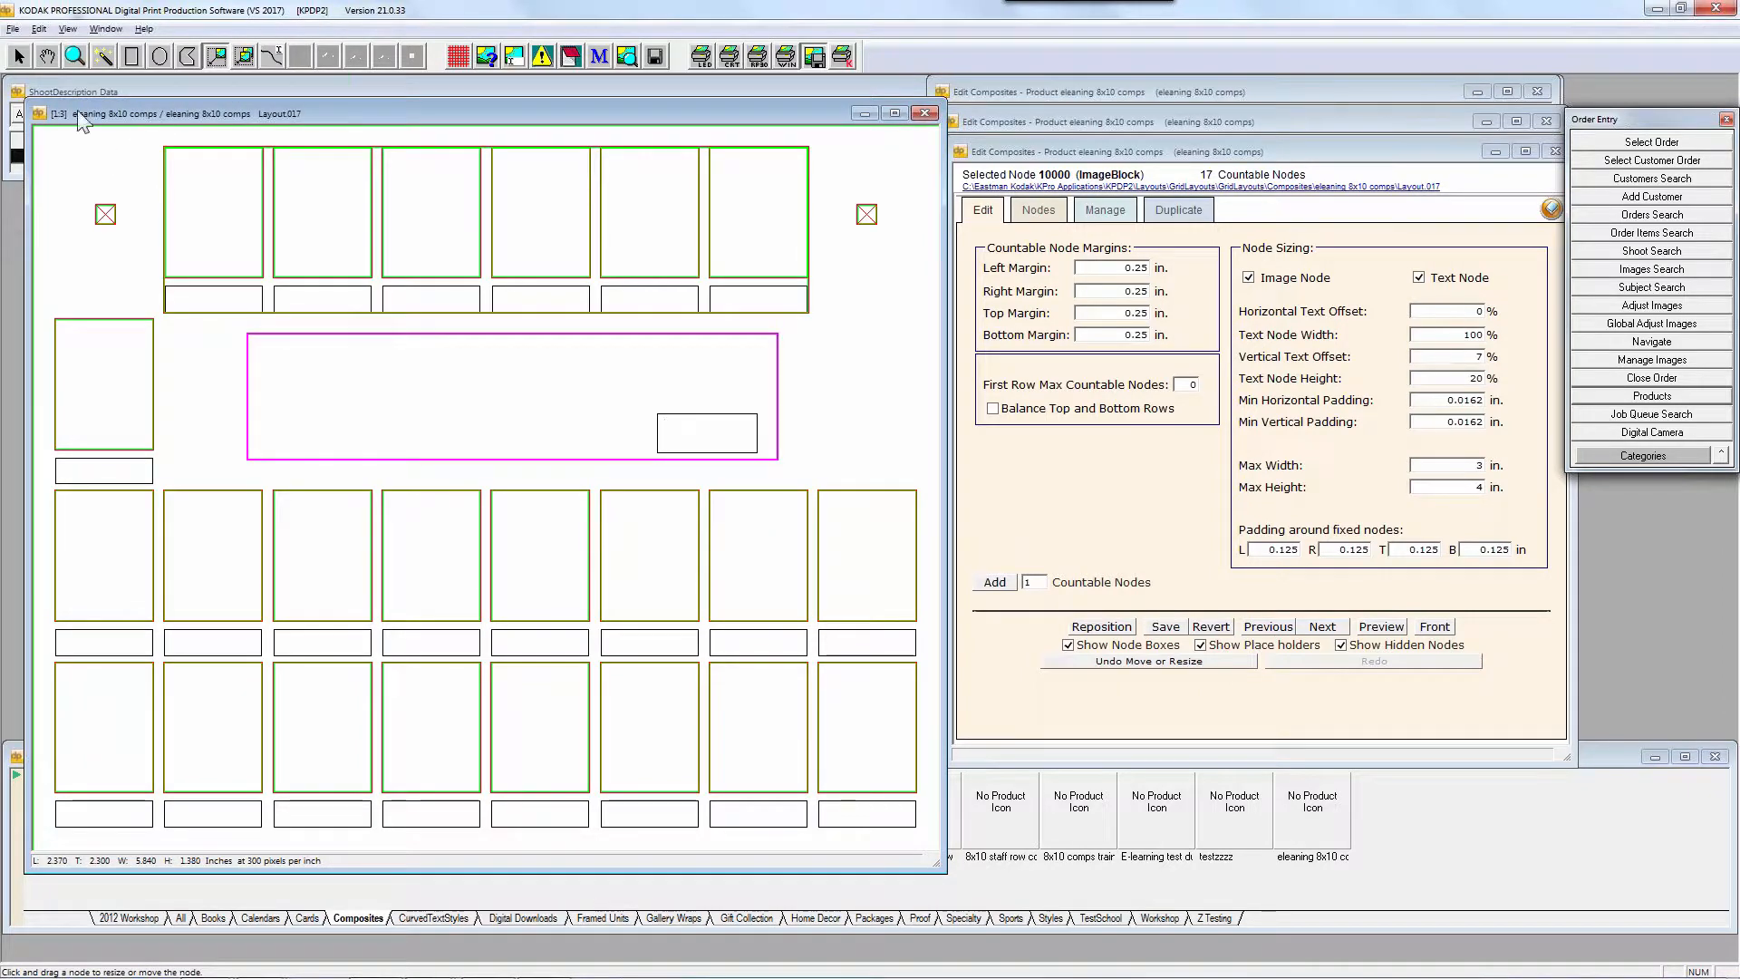
# Try shifting the T1 text node and ImageBlock node leftward in Layout.017, and reposition the countable nodes
pyautogui.click(20, 60)
pyautogui.click(694, 439)
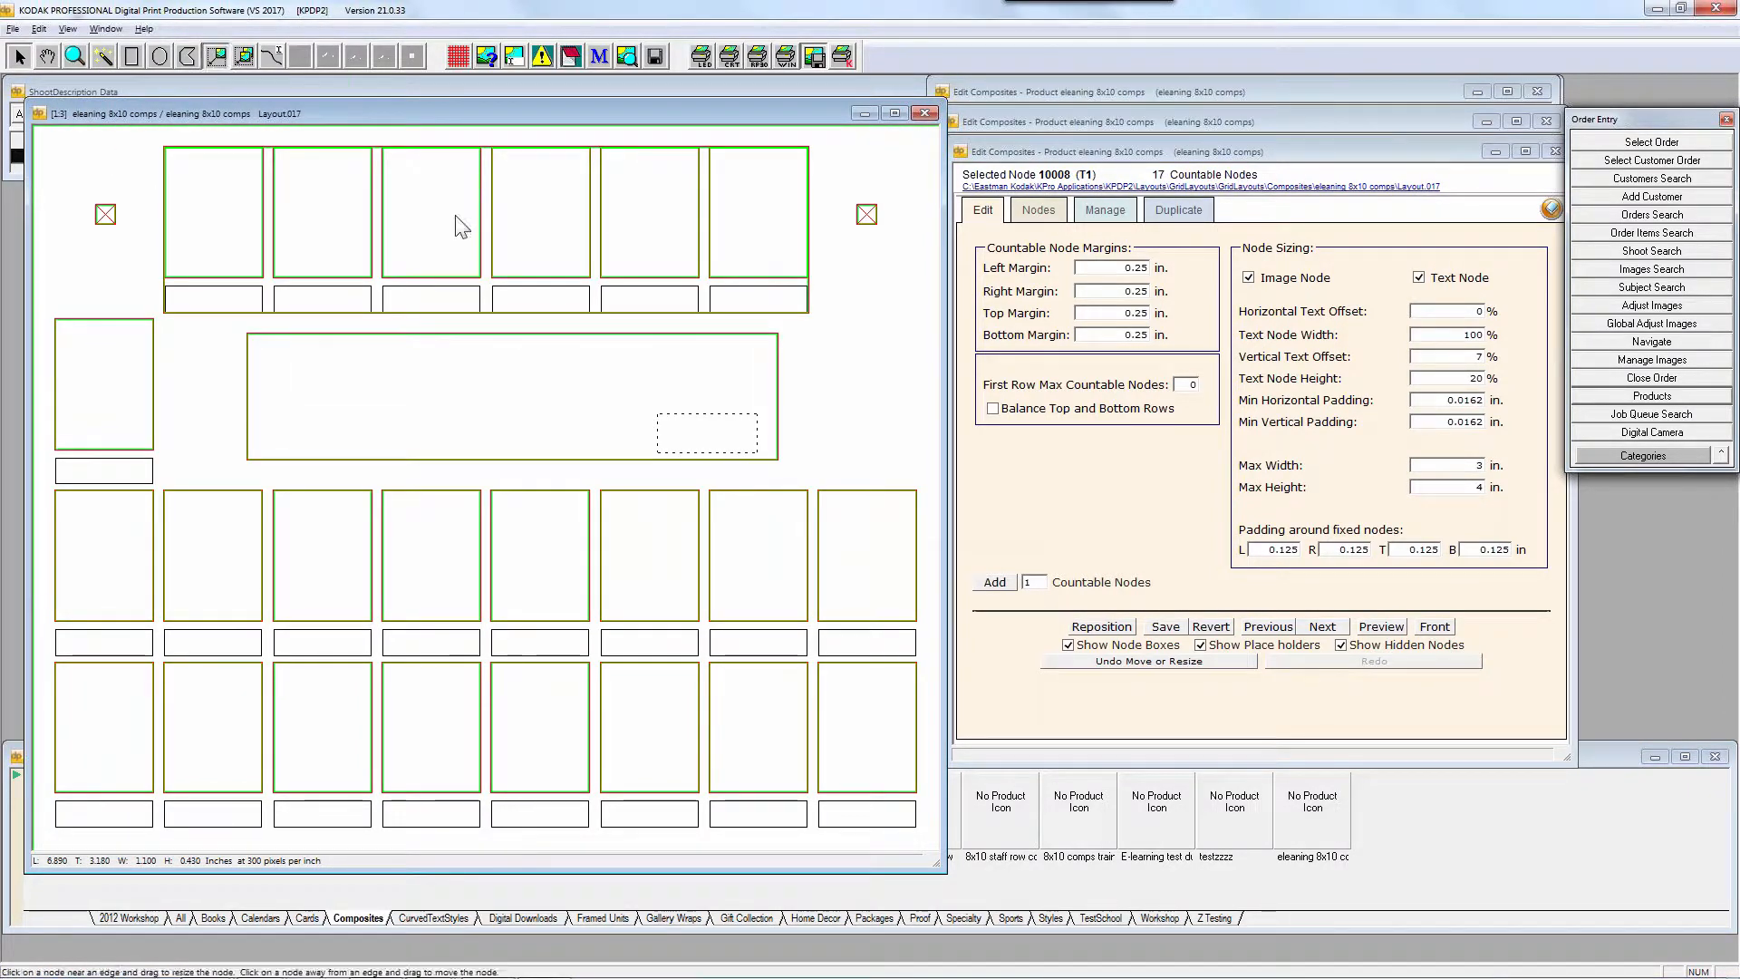
pyautogui.moveTo(666, 428); pyautogui.dragTo(601, 414)
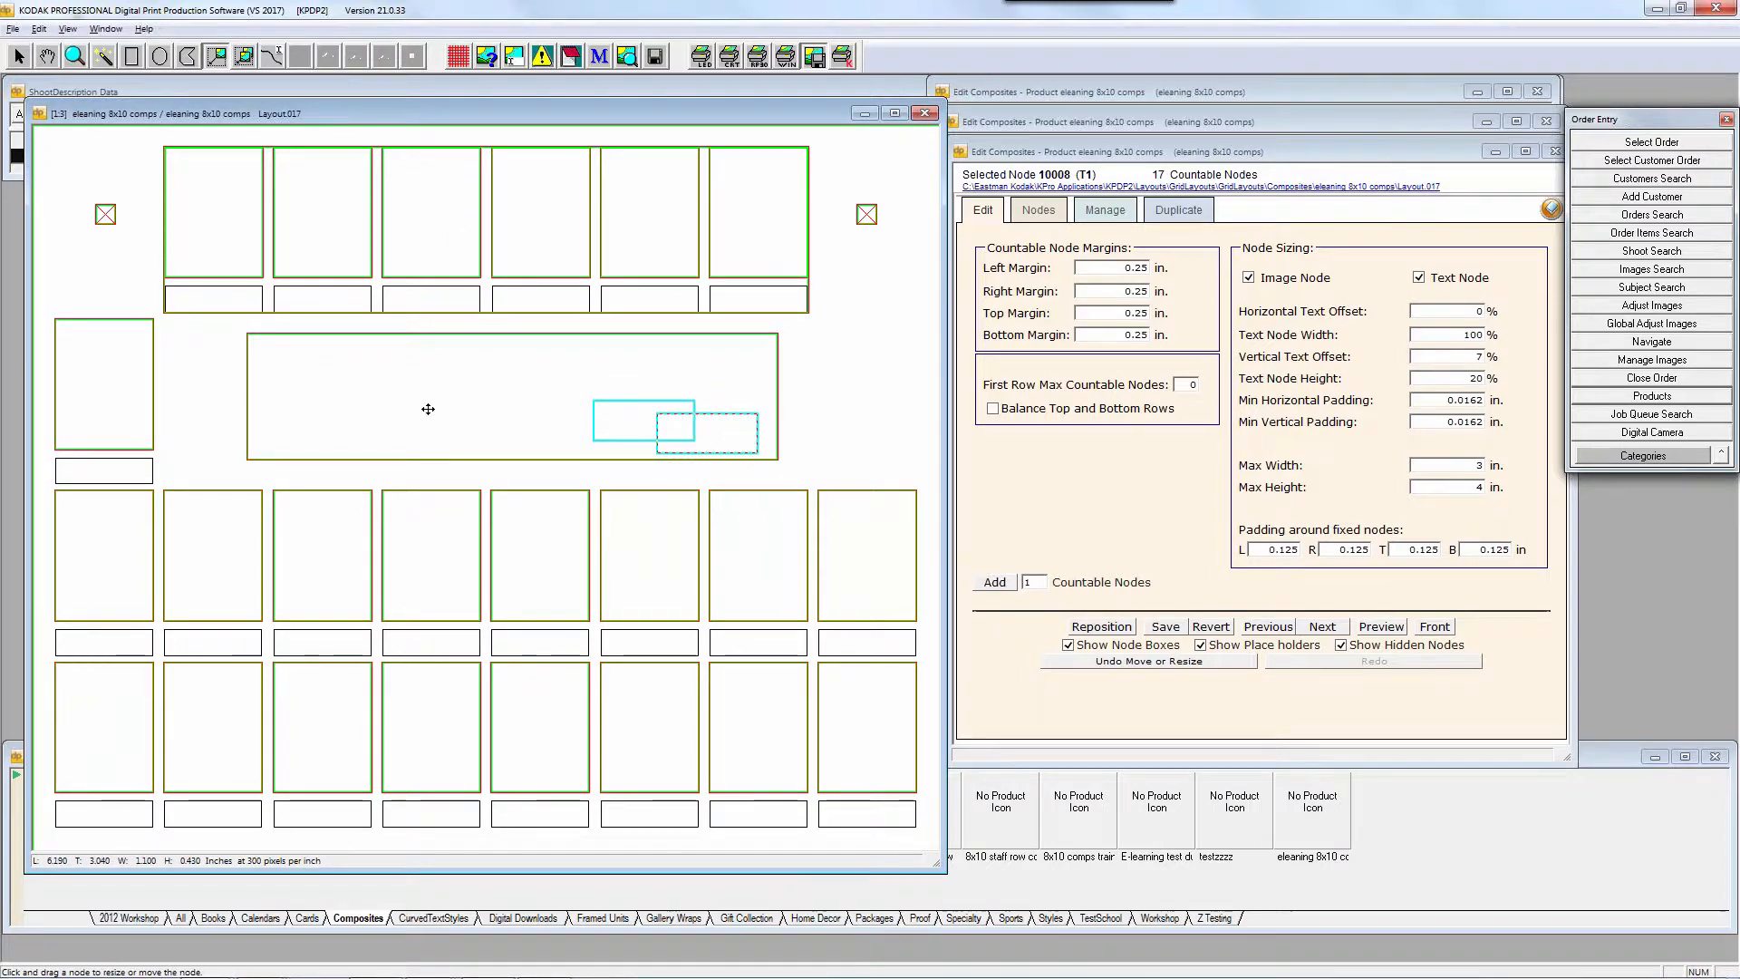
pyautogui.moveTo(397, 407); pyautogui.dragTo(359, 404)
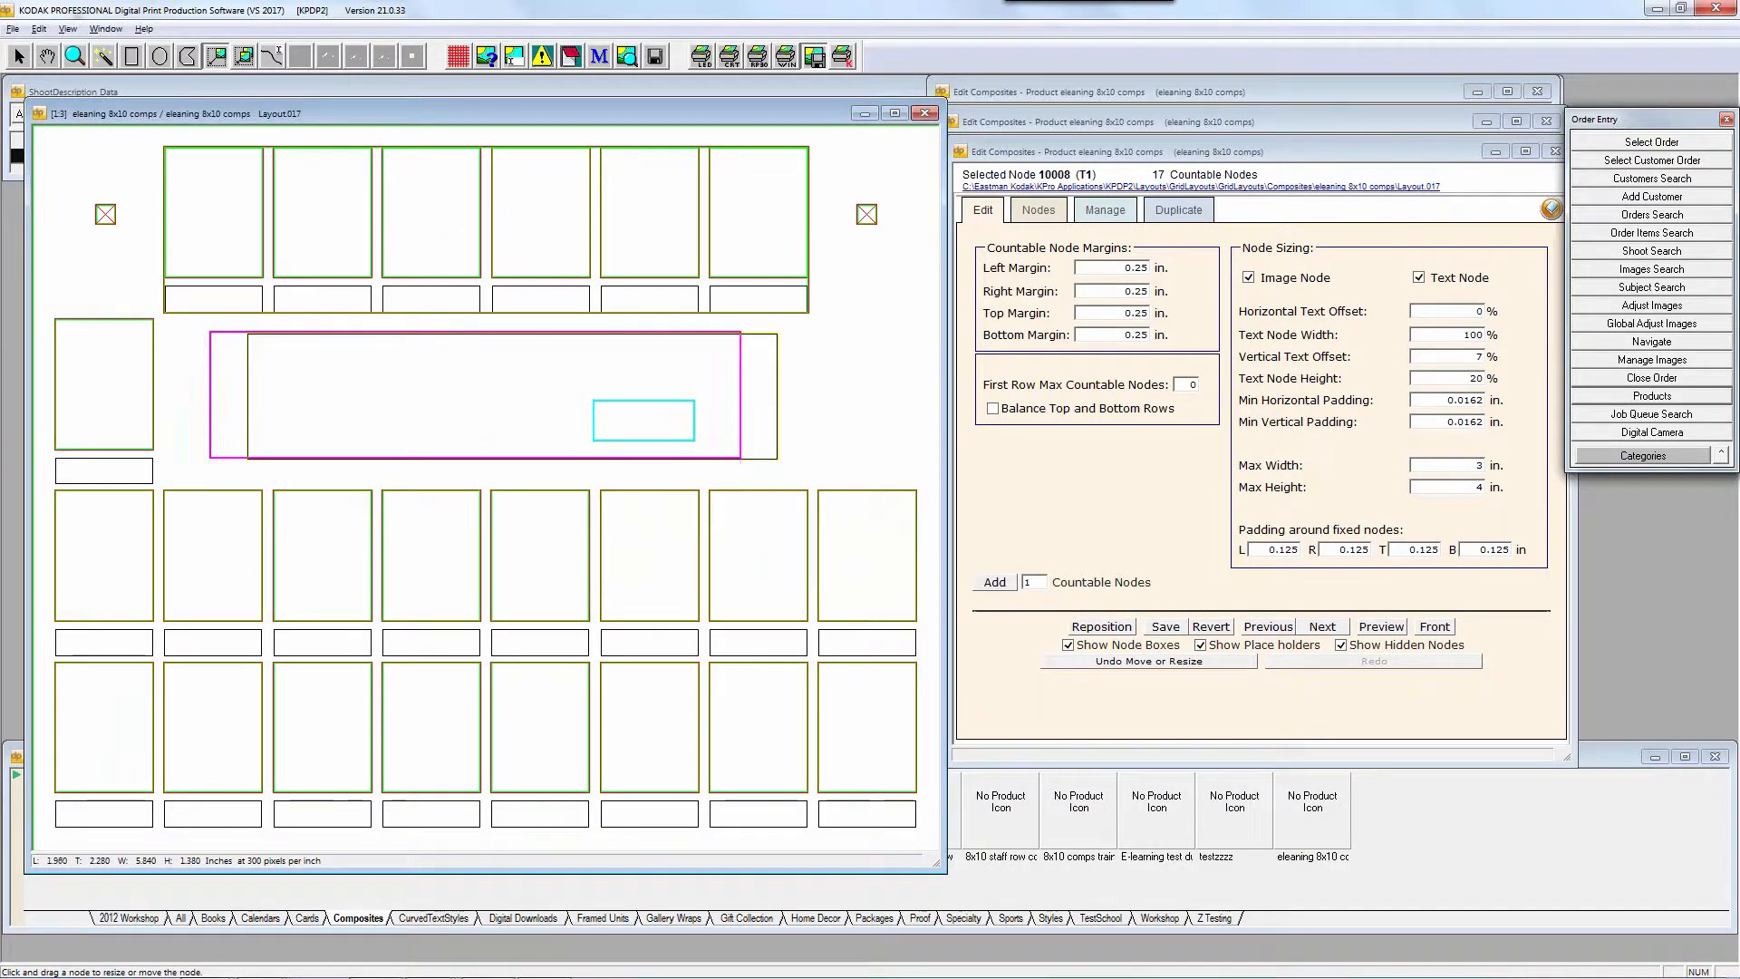
pyautogui.click(1114, 629)
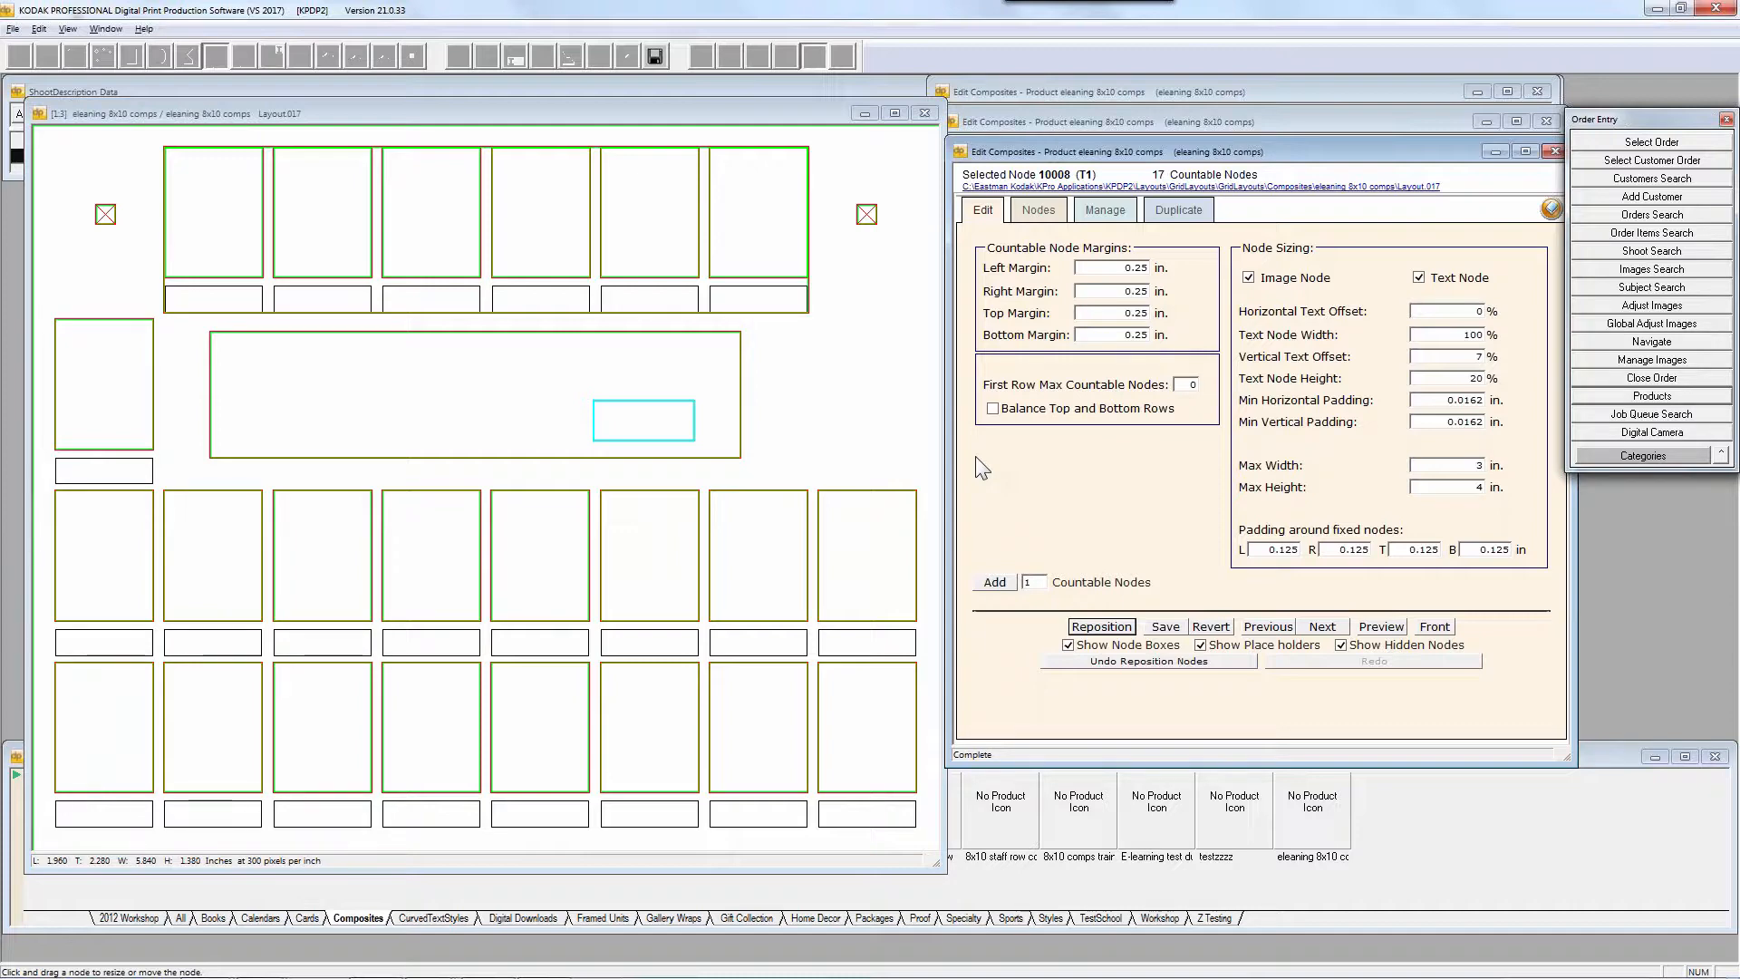
# Close Layout.017 without saving its changes, and close the remaining layout and composite editor windows
pyautogui.click(925, 113)
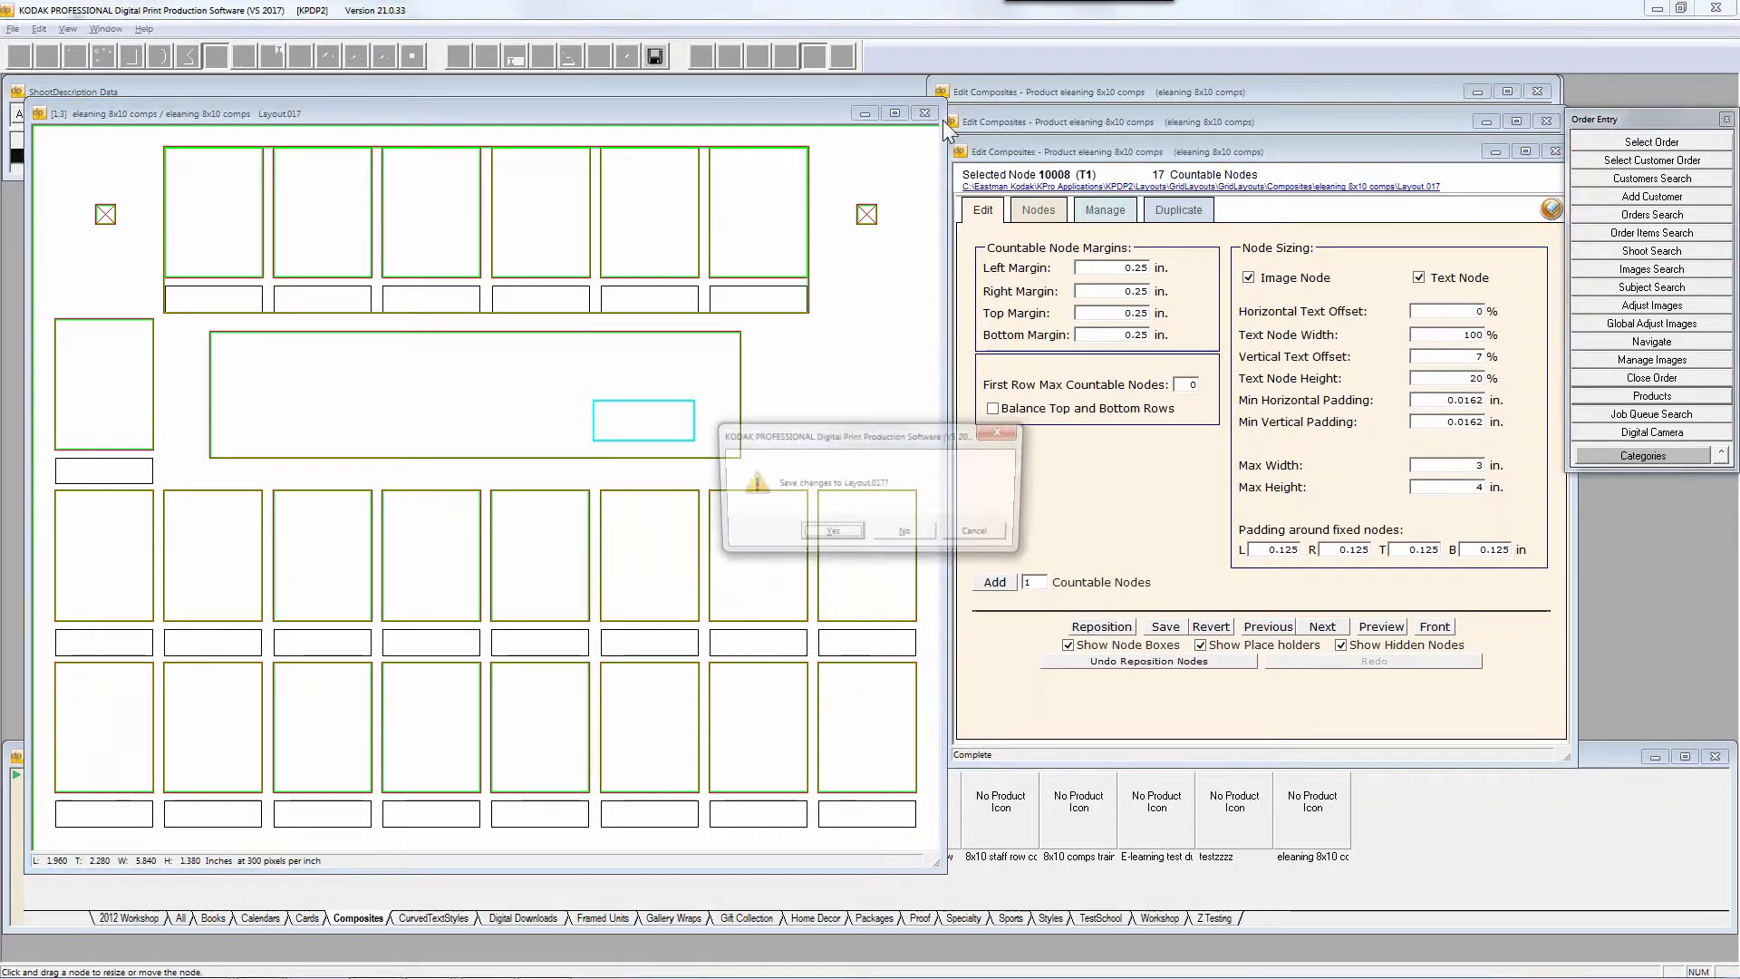
pyautogui.click(906, 534)
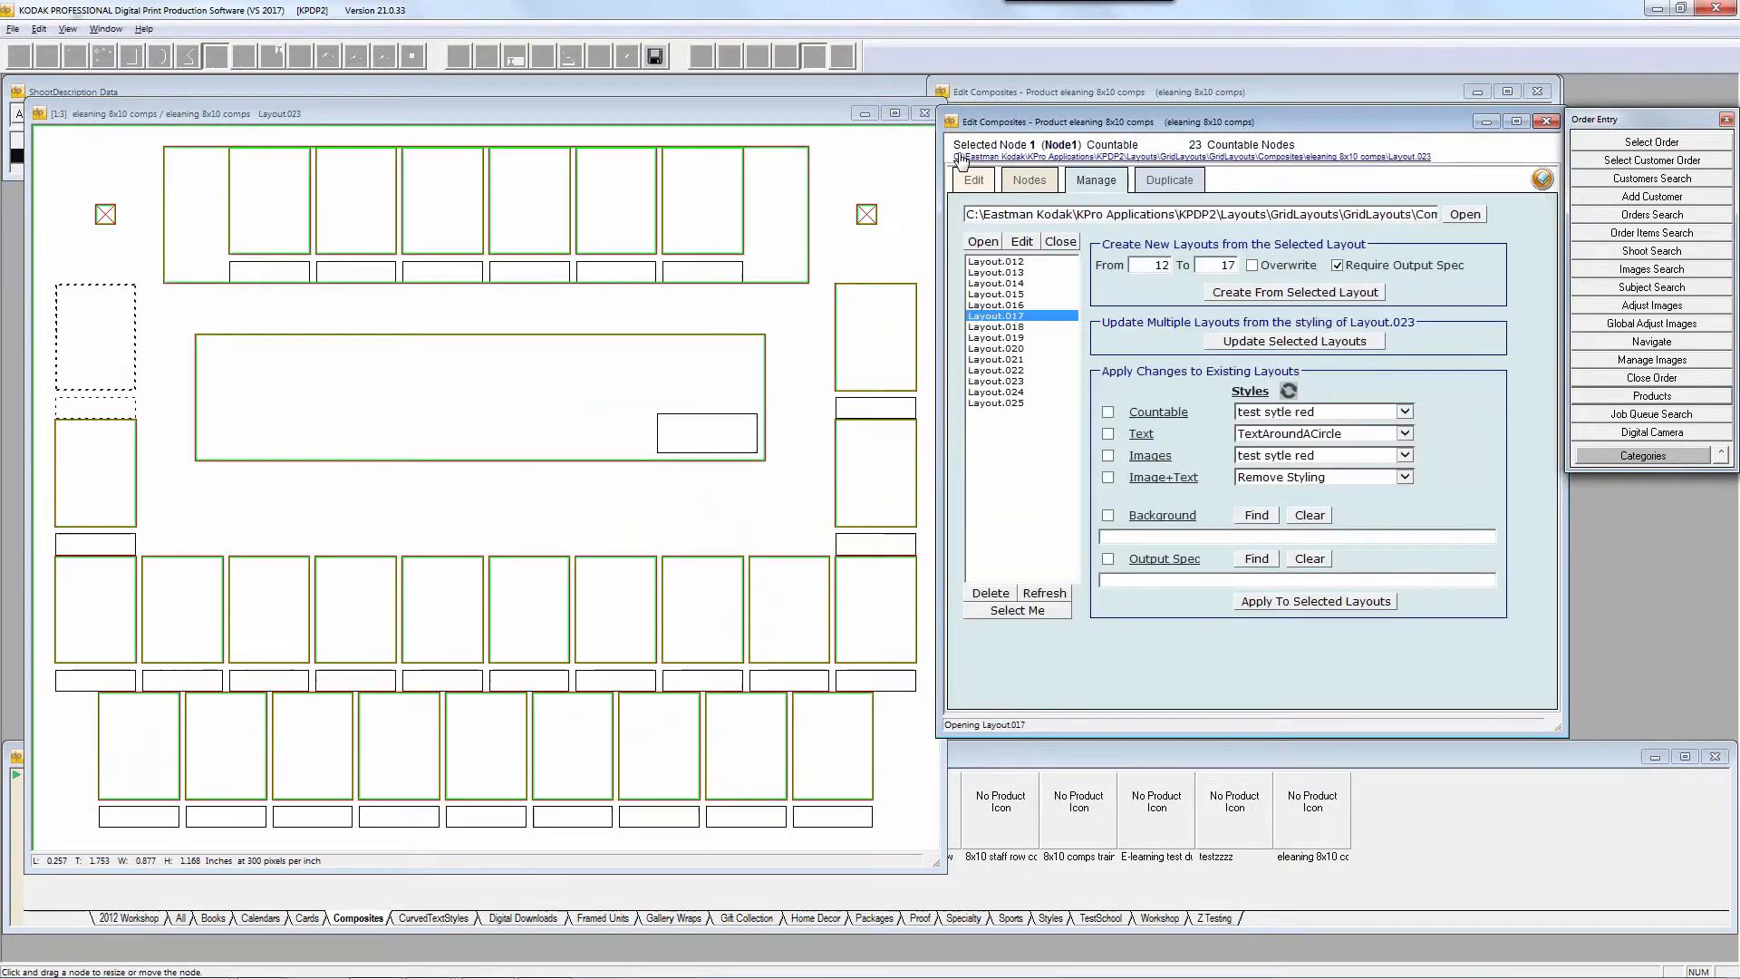
pyautogui.click(895, 111)
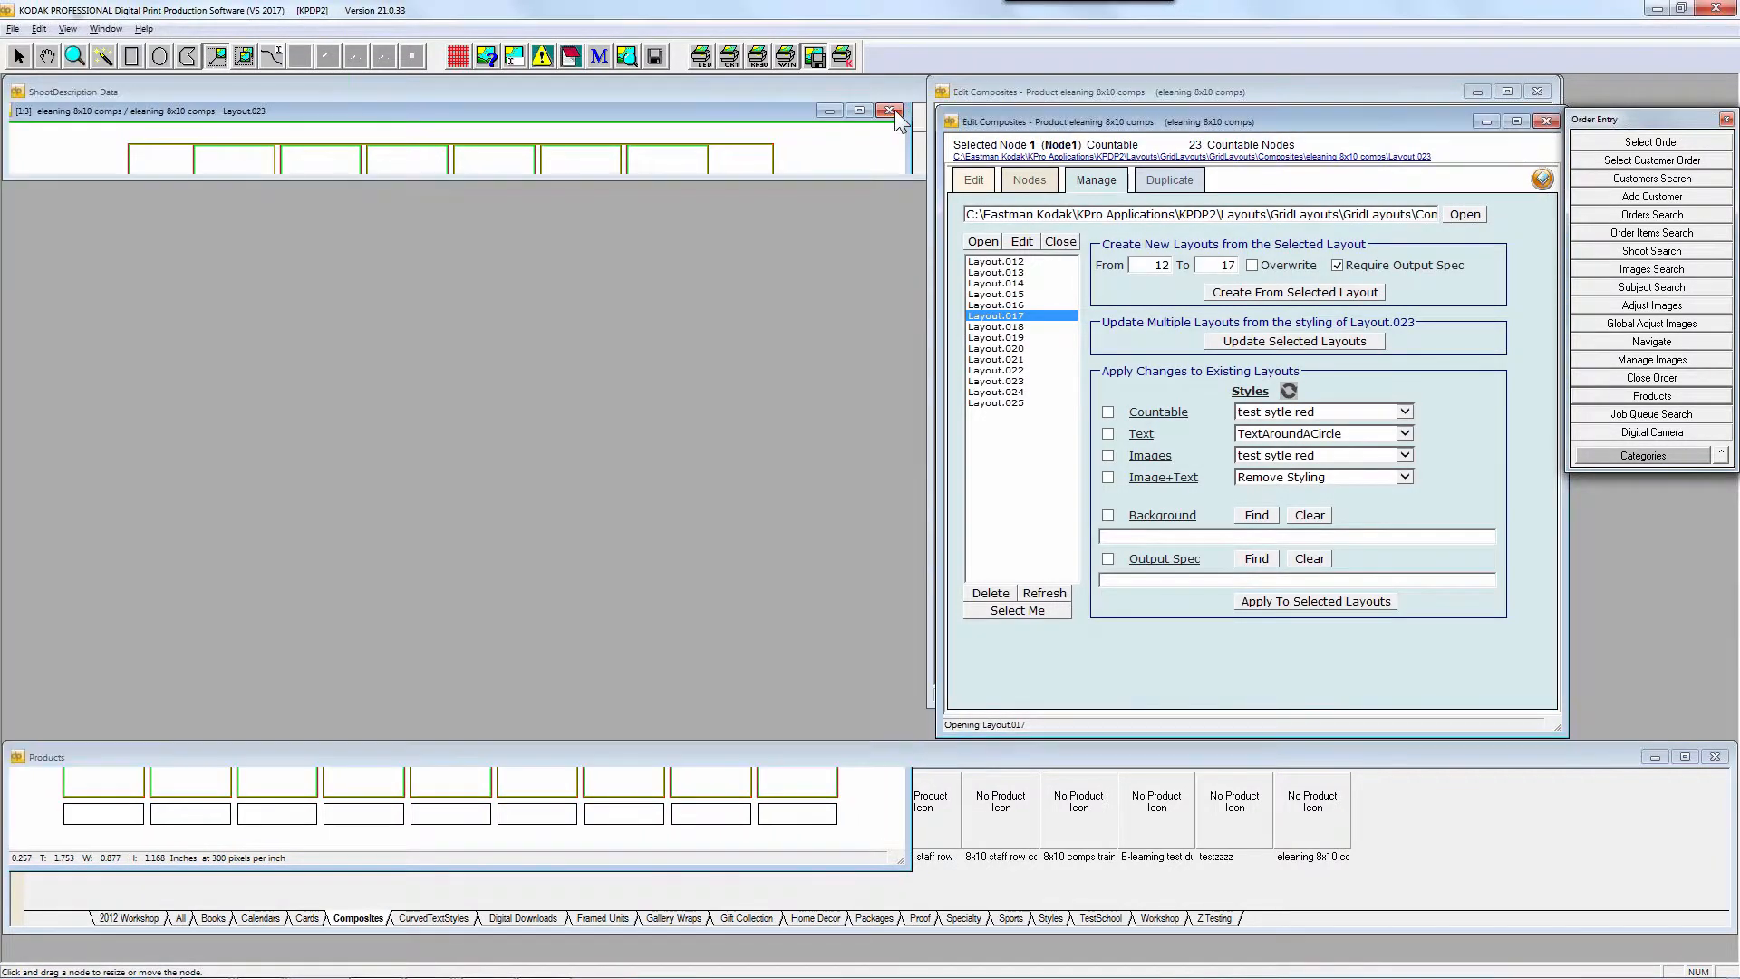
pyautogui.click(1035, 659)
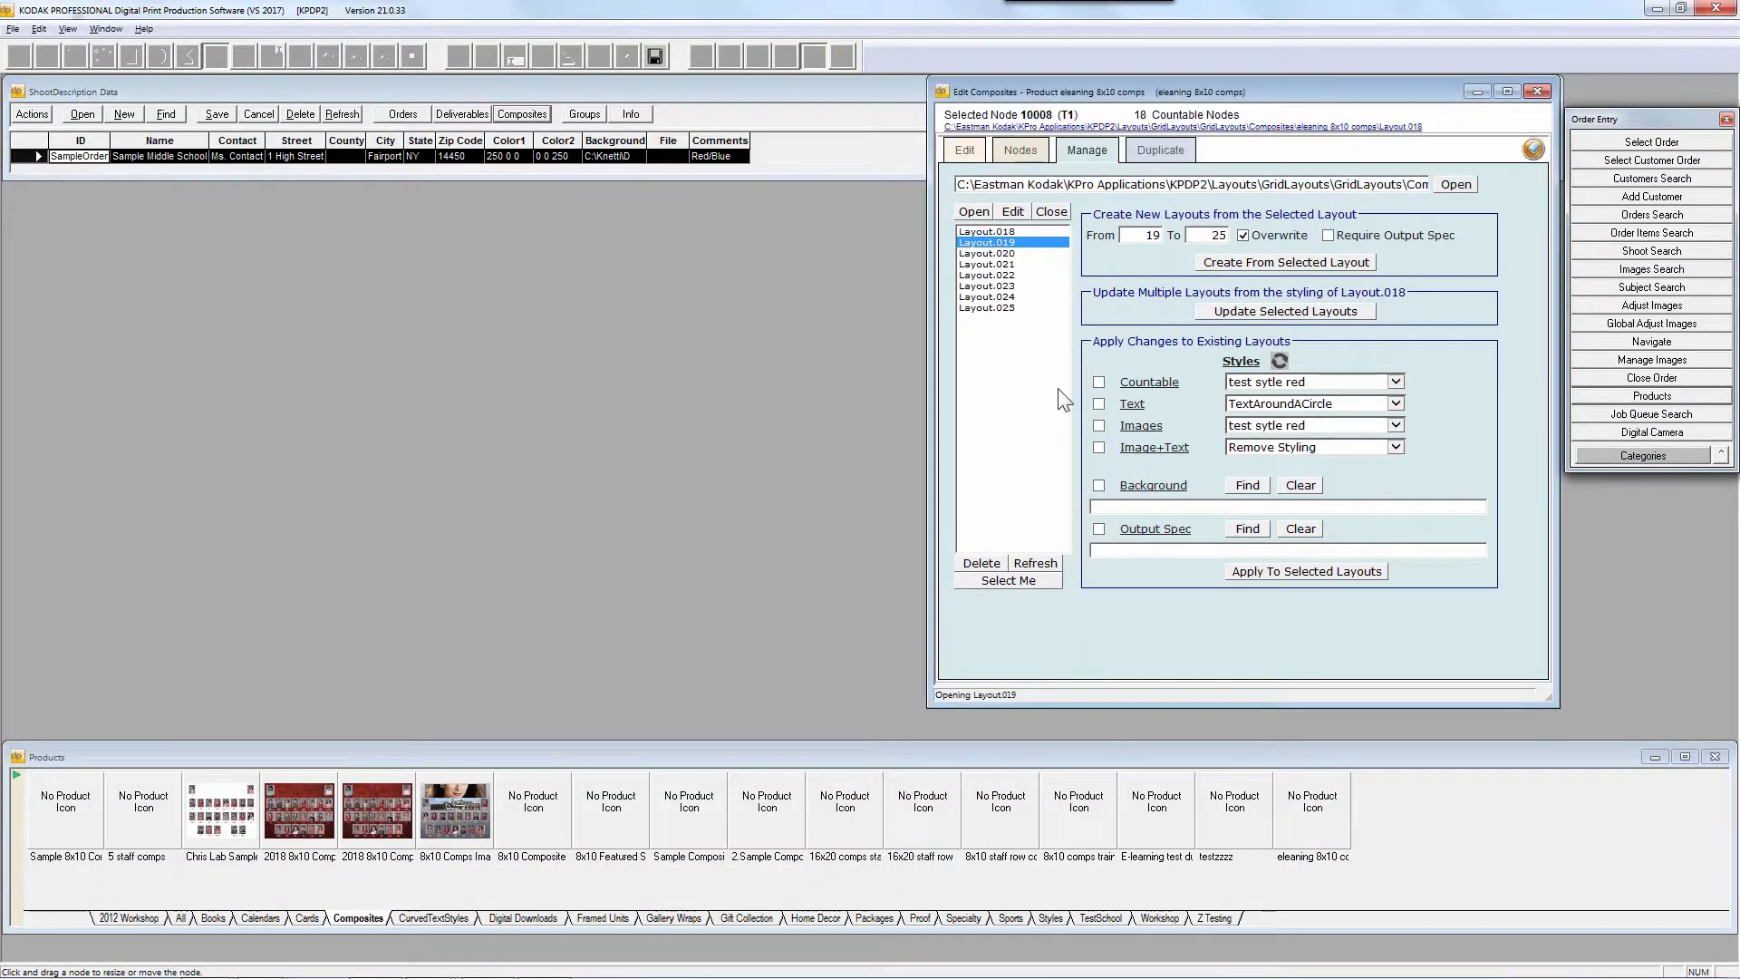
pyautogui.doubleClick(944, 90)
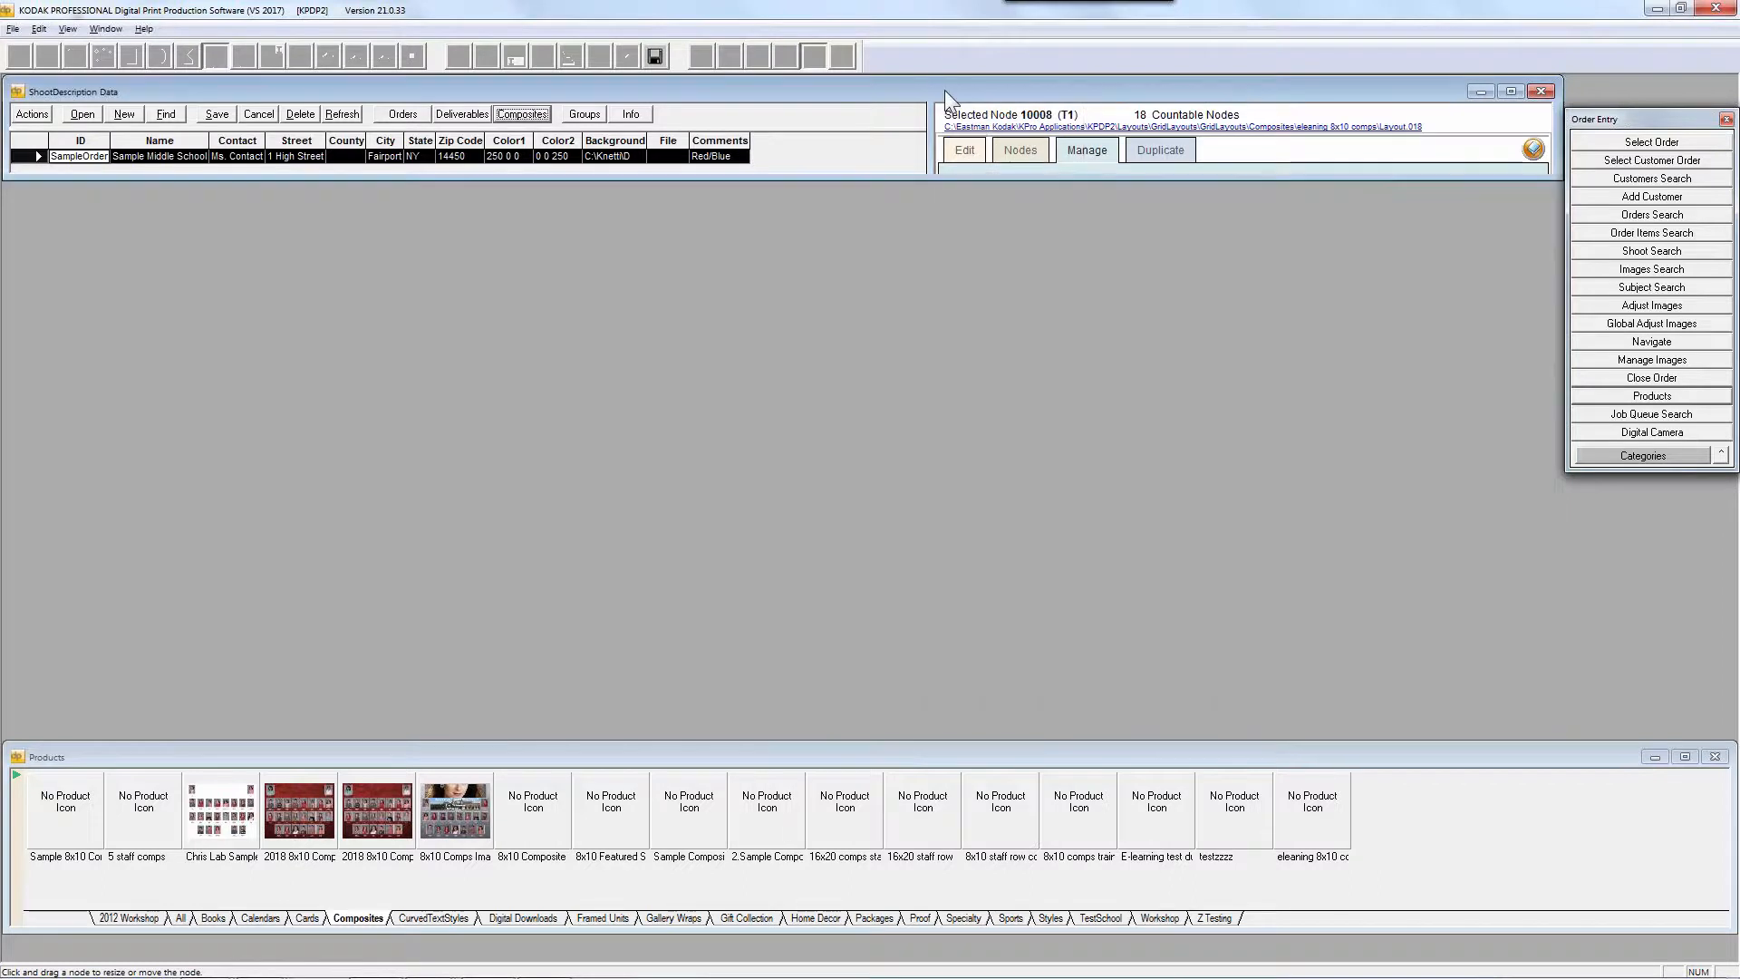
# Open the Composite Job Generator for SampleOrder and load the 8x10 staff row comps 3 record
pyautogui.click(522, 115)
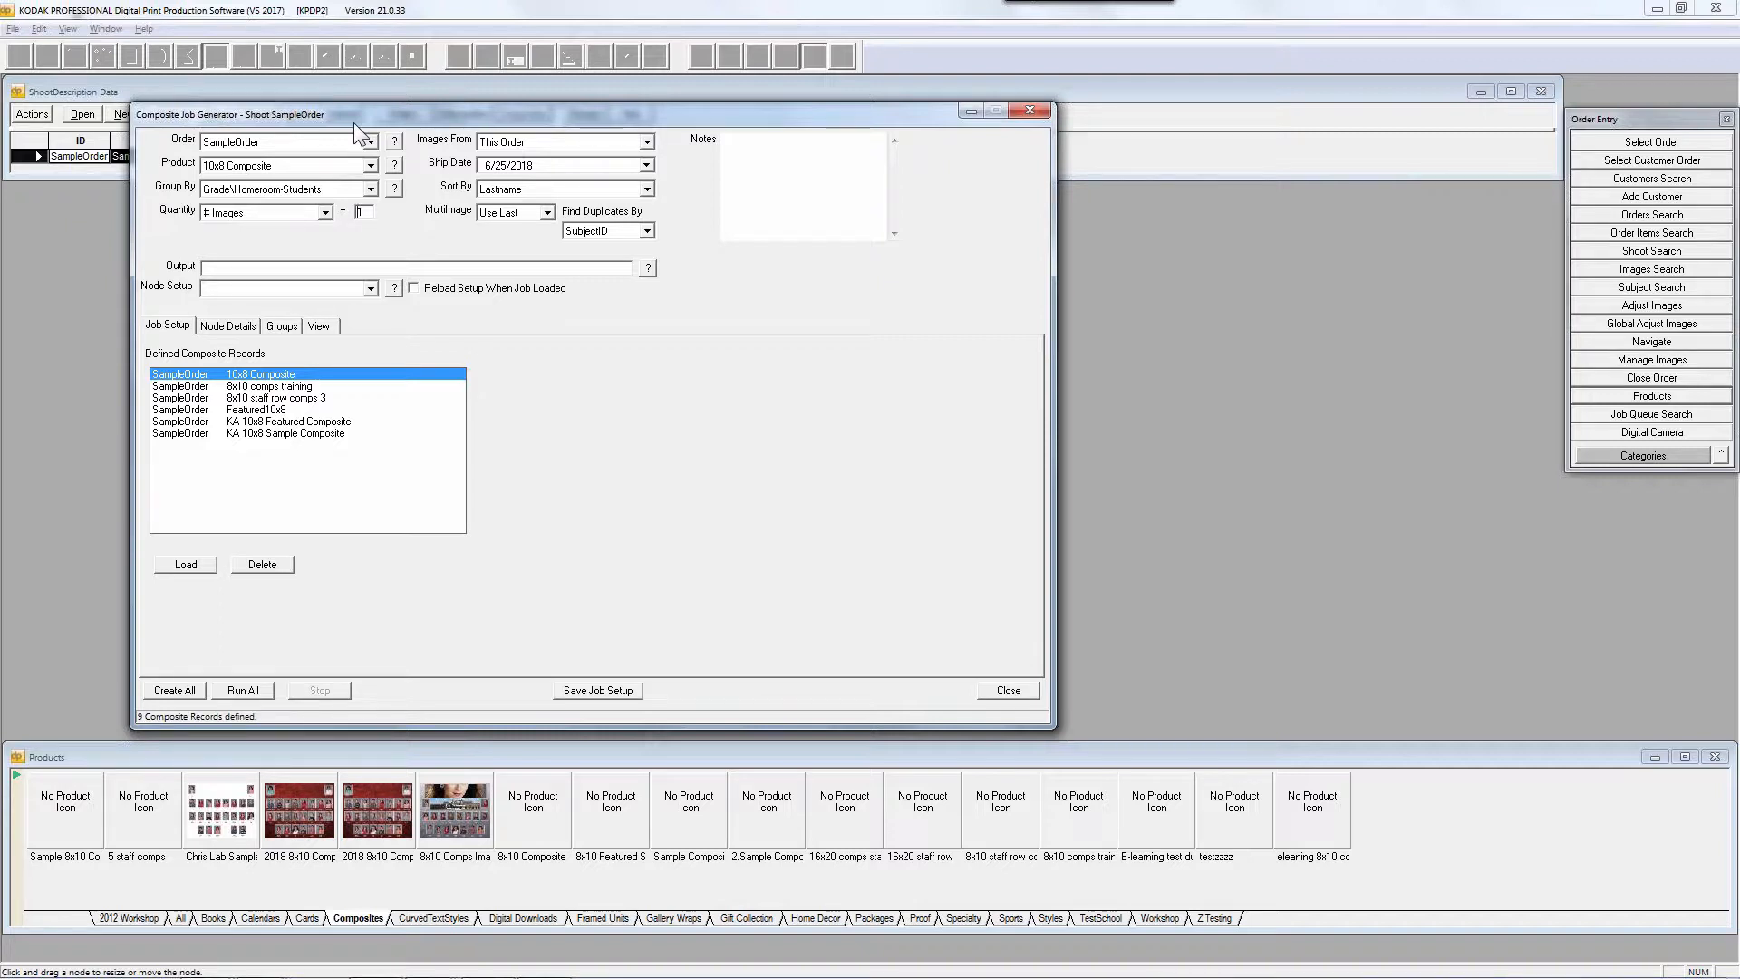
pyautogui.click(324, 398)
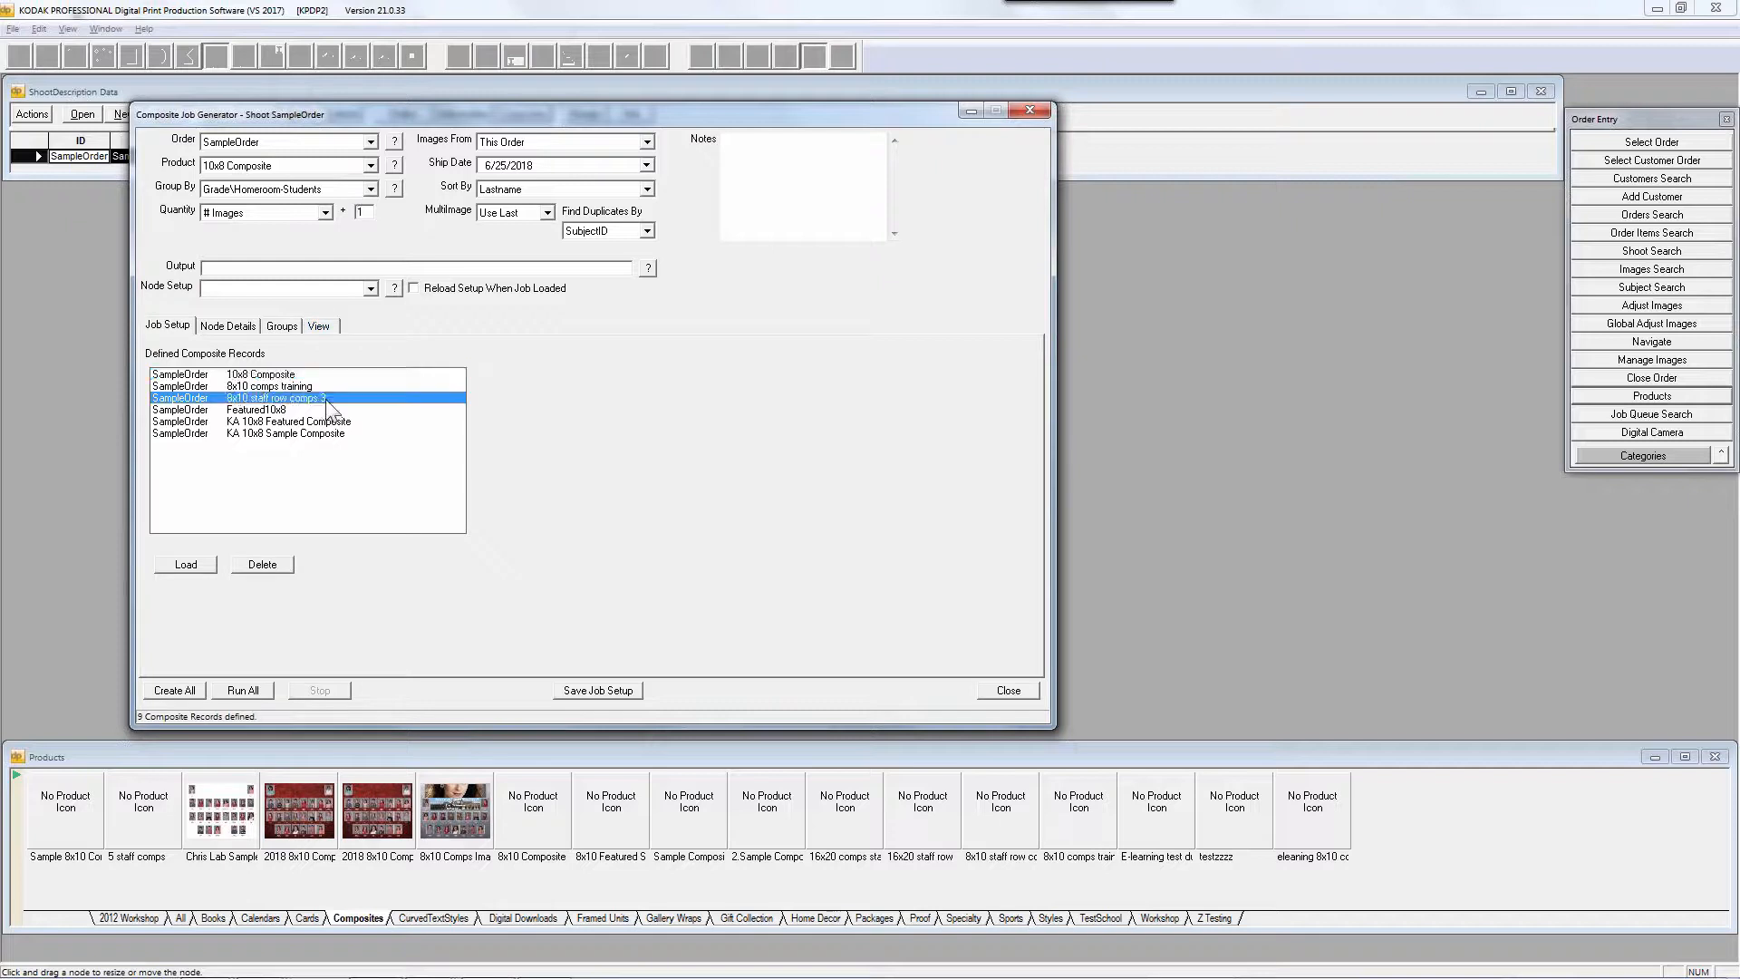
pyautogui.click(182, 569)
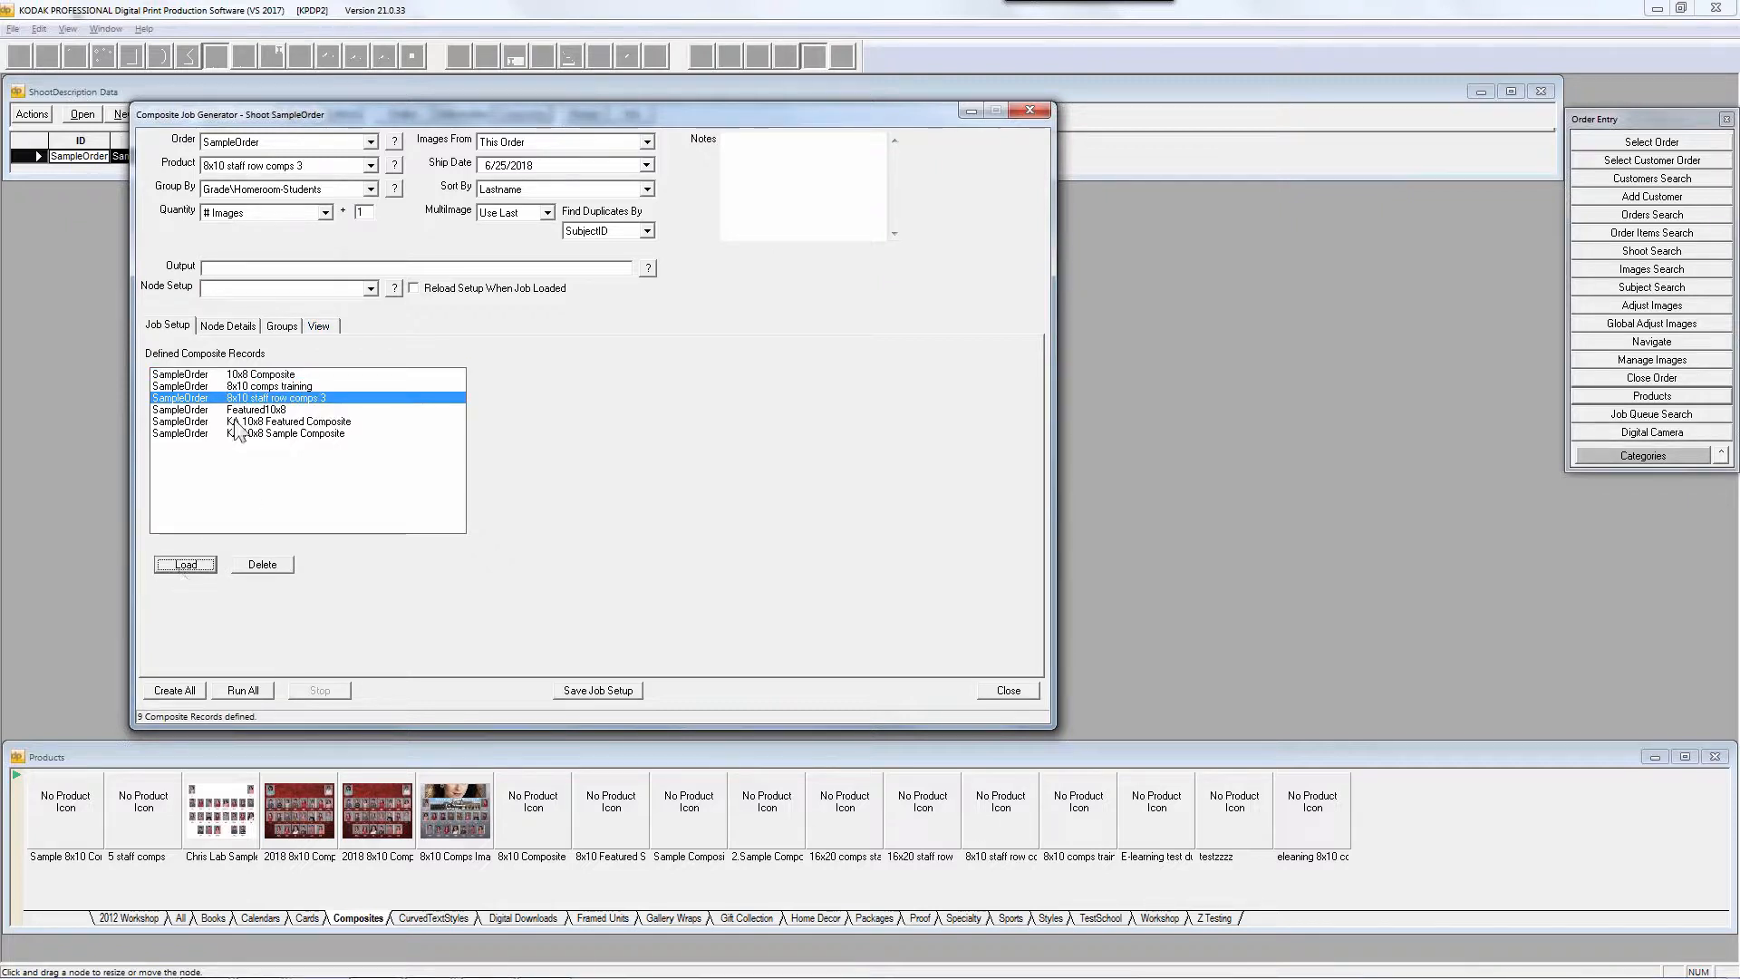
# Examine the text, image and style definitions of the R4 and R5 nodes in the loaded job's node details
pyautogui.click(232, 328)
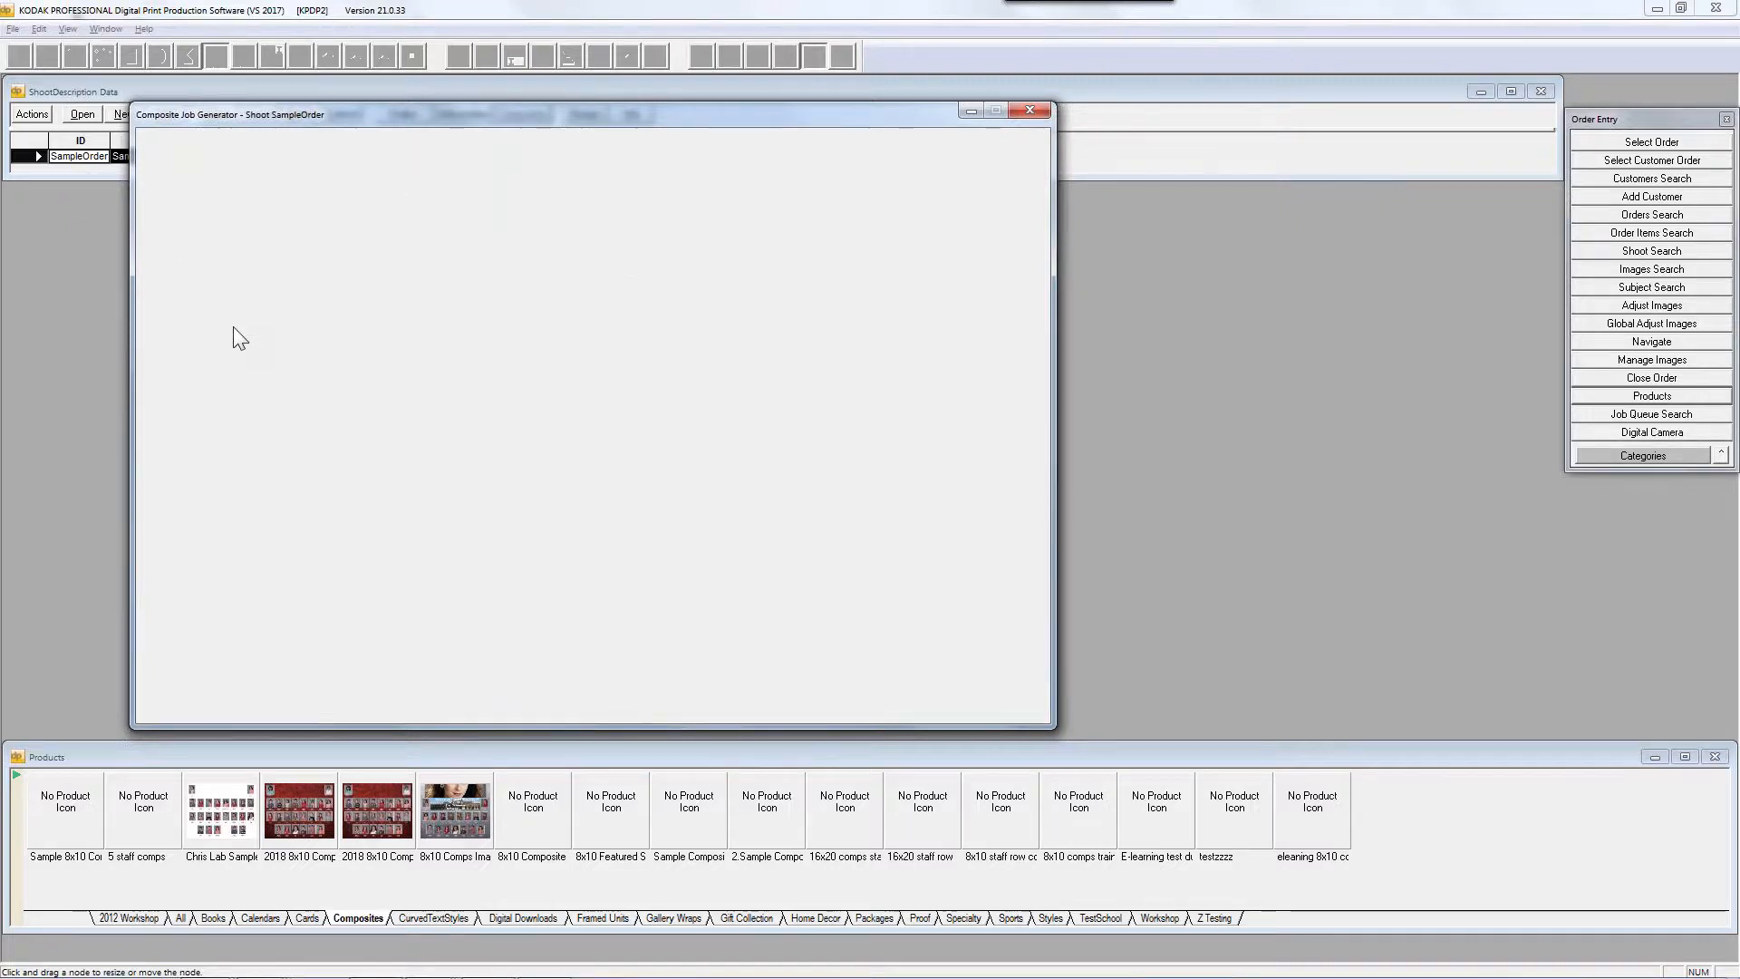
pyautogui.click(195, 470)
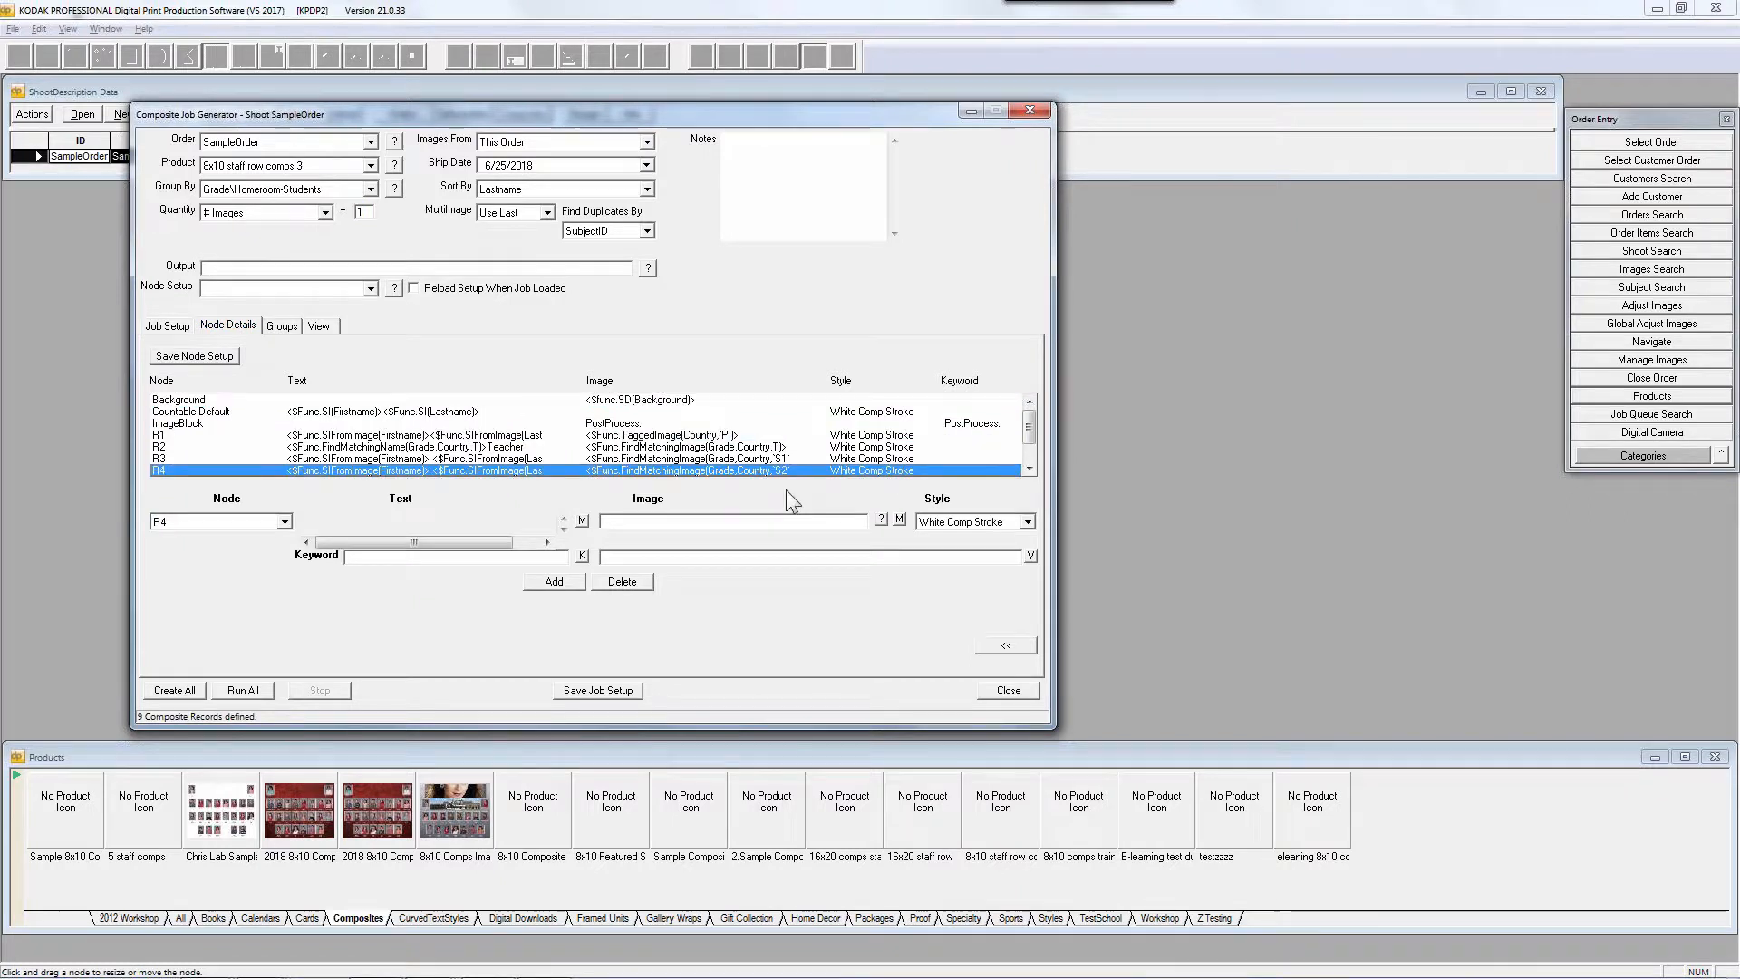
pyautogui.click(1027, 445)
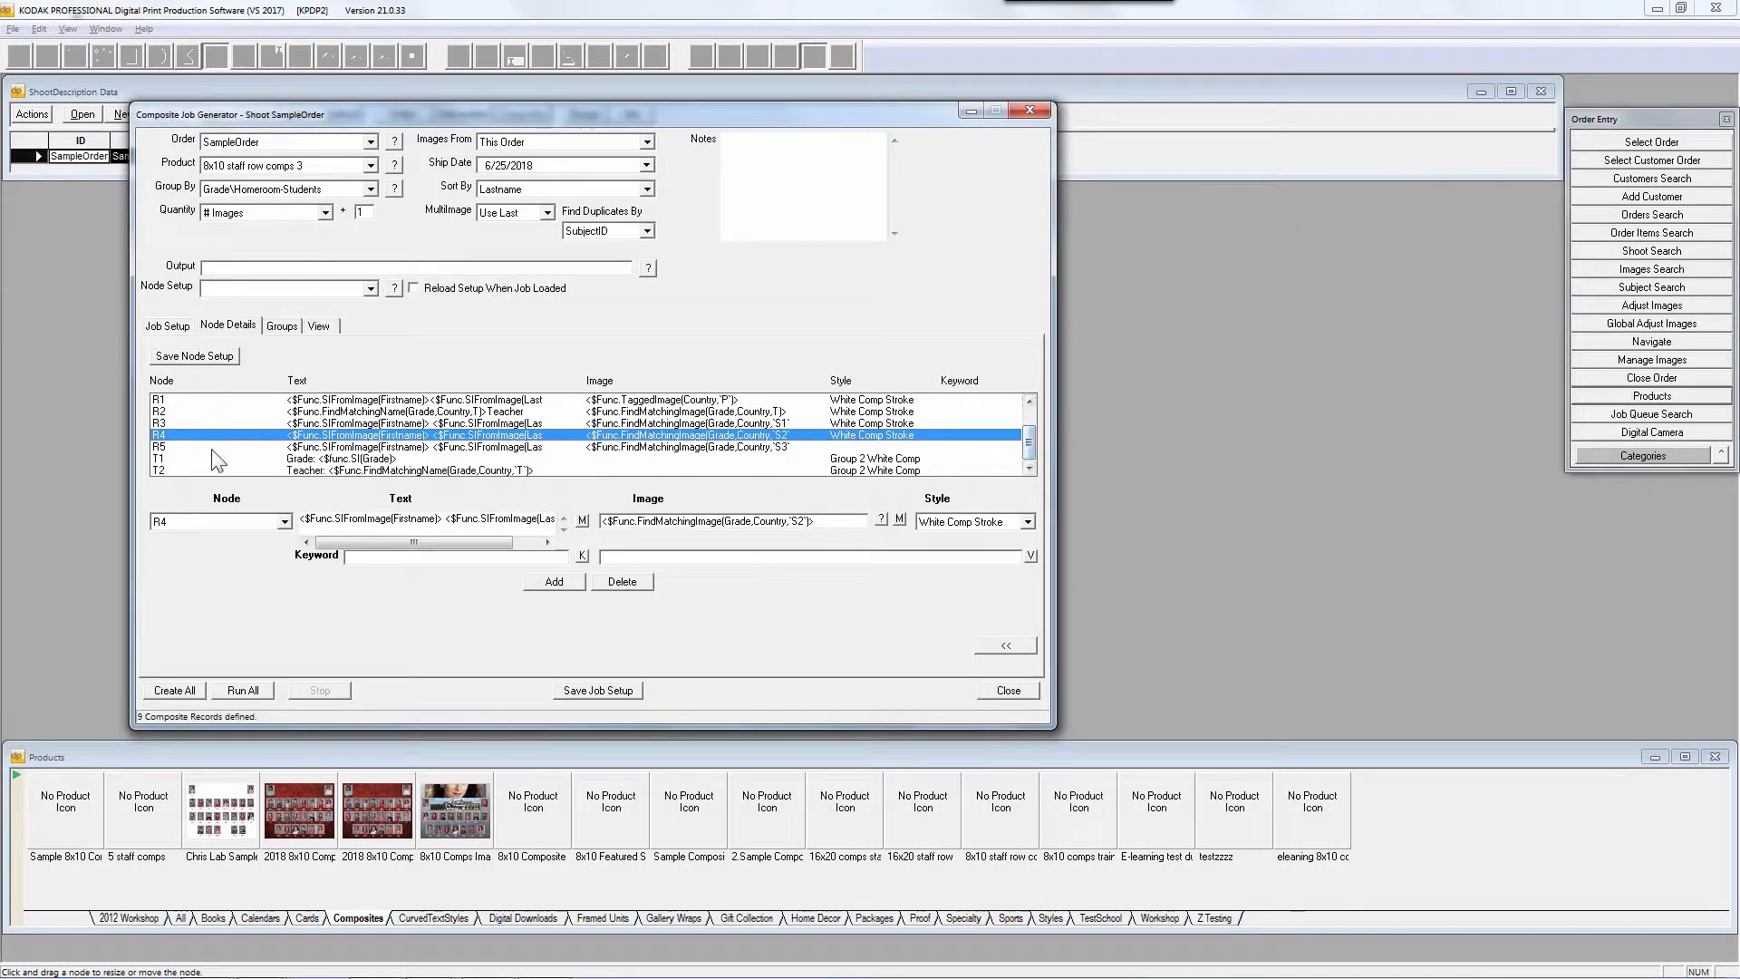
pyautogui.click(181, 447)
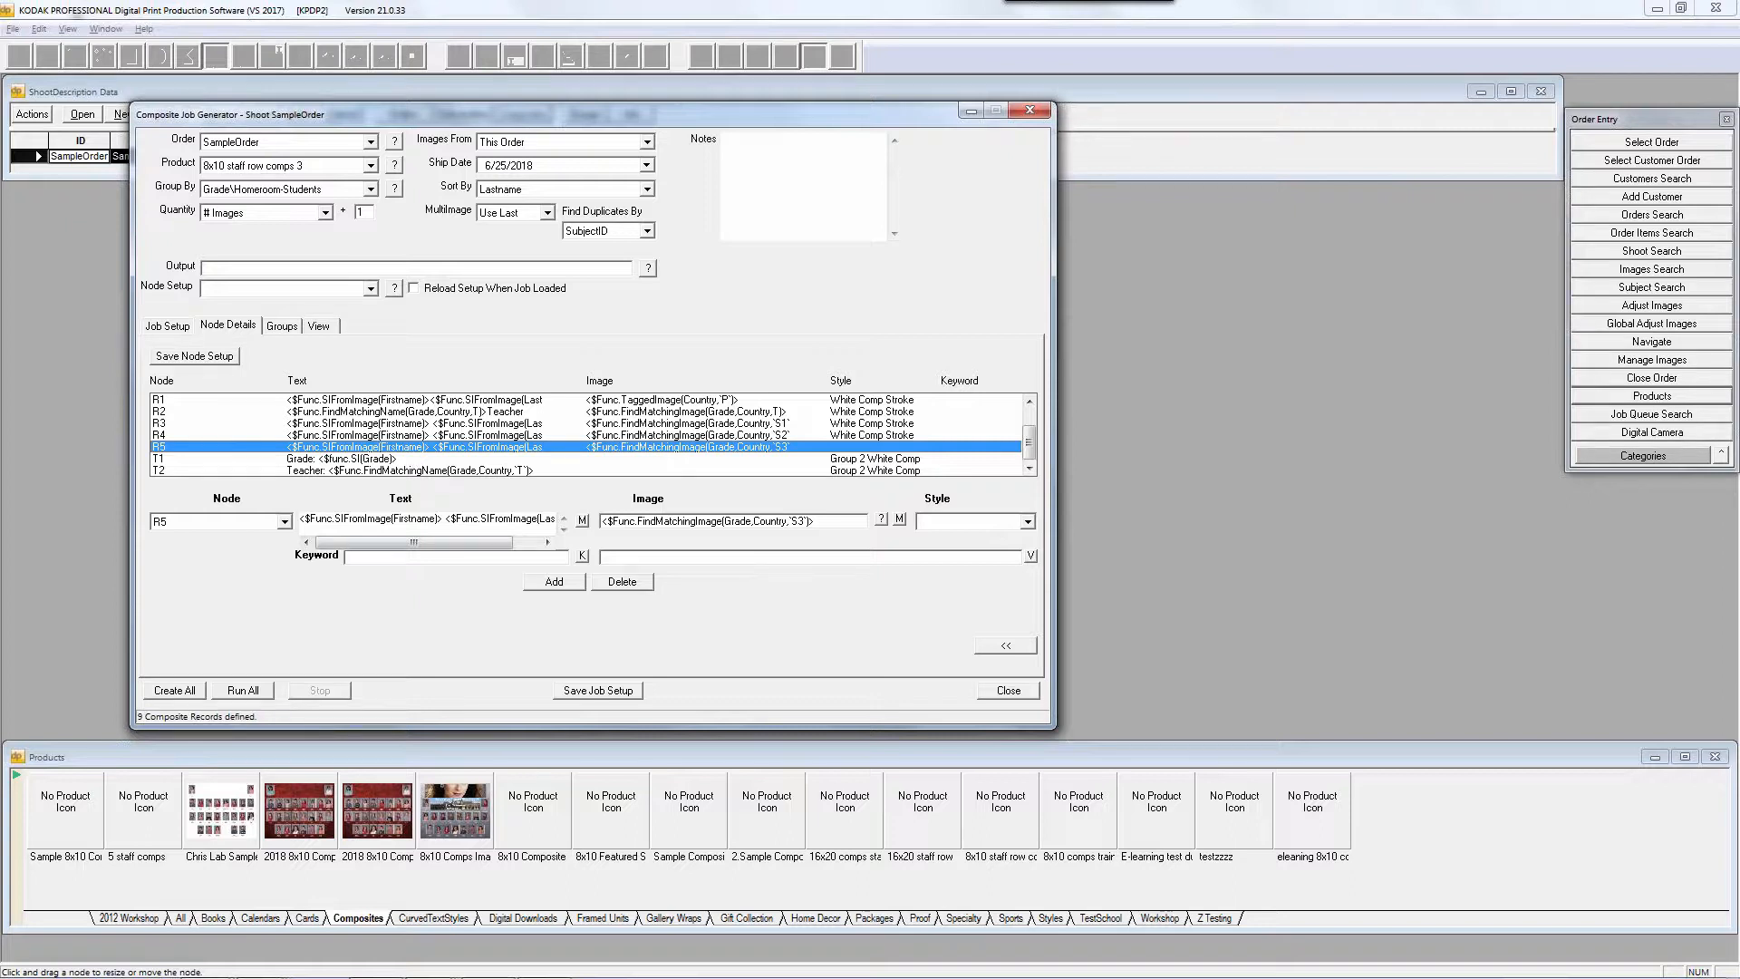
# Examine the ImageBlock node's PostProcess keyword and select its whole value expression
pyautogui.scroll(1, 1033, 444)
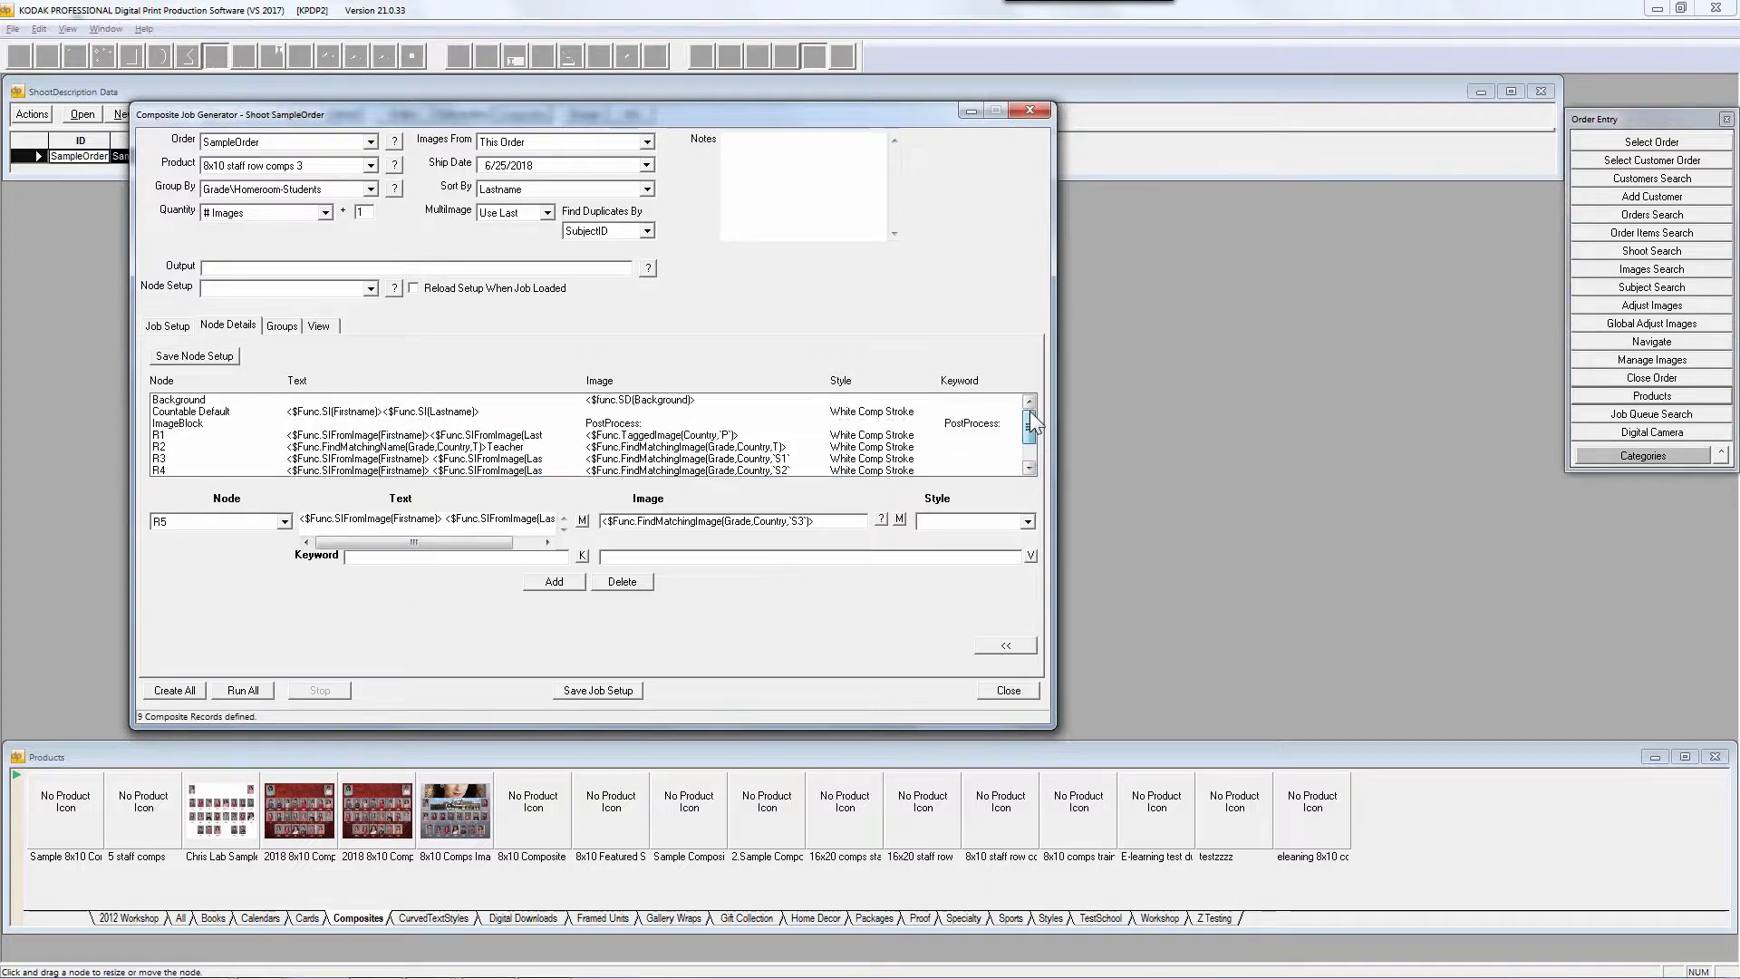
pyautogui.click(366, 424)
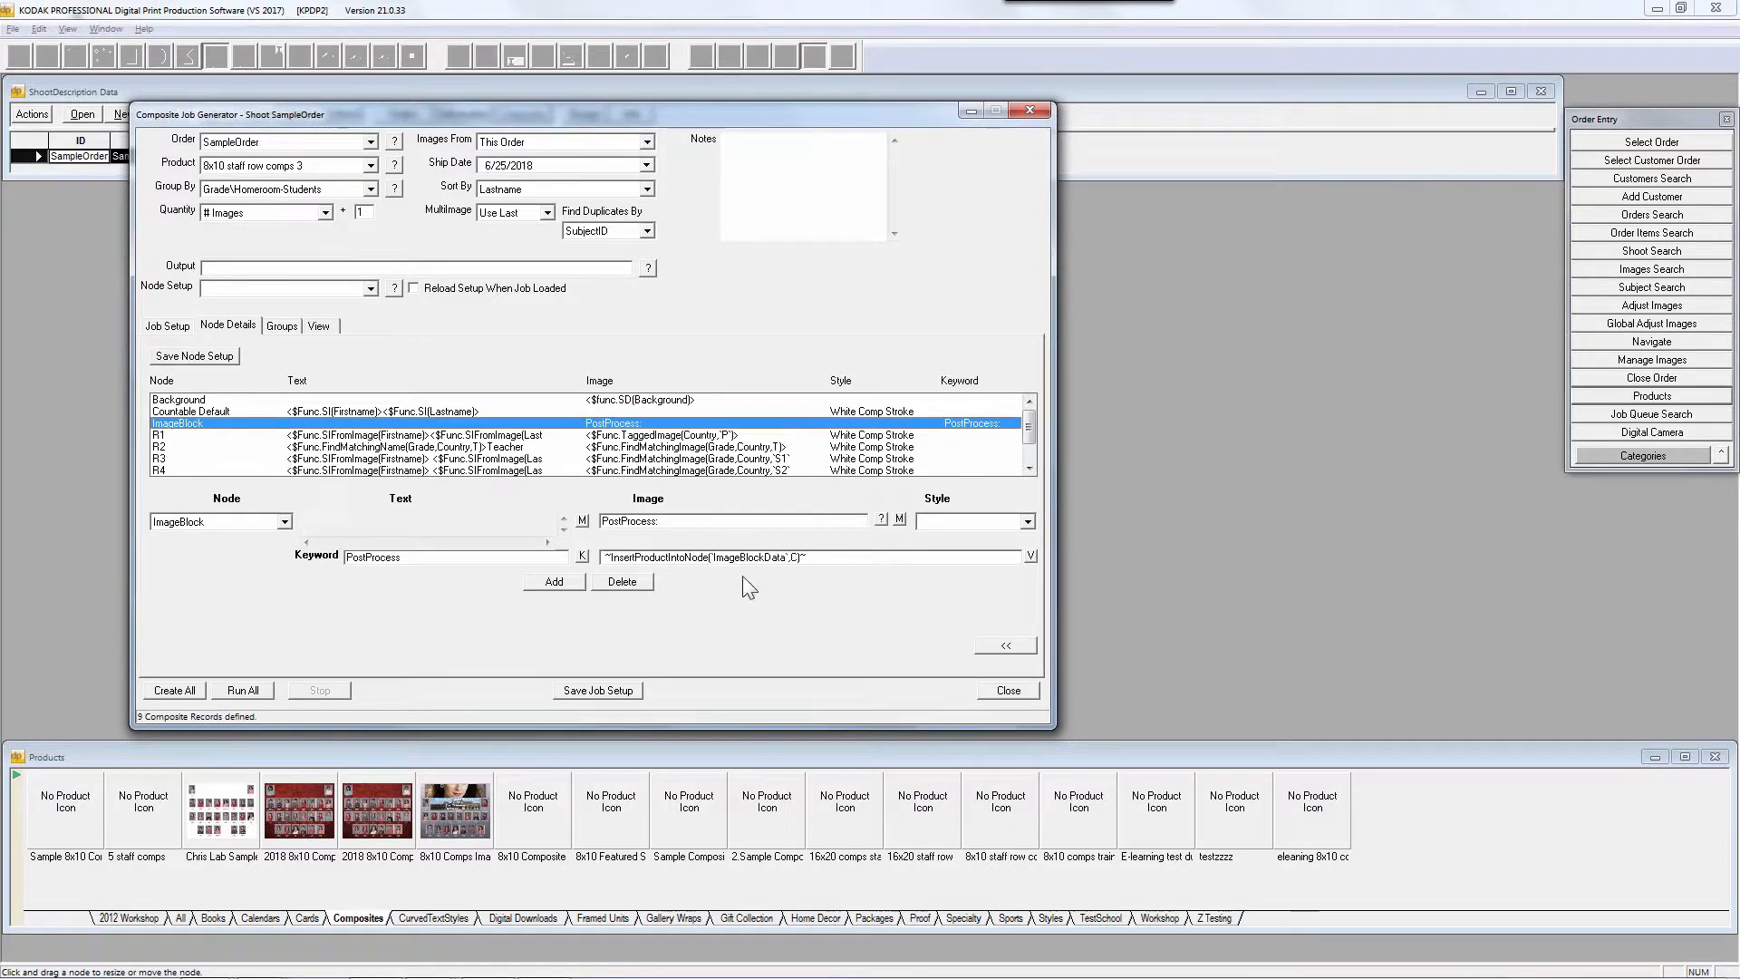
pyautogui.moveTo(793, 555); pyautogui.dragTo(584, 557)
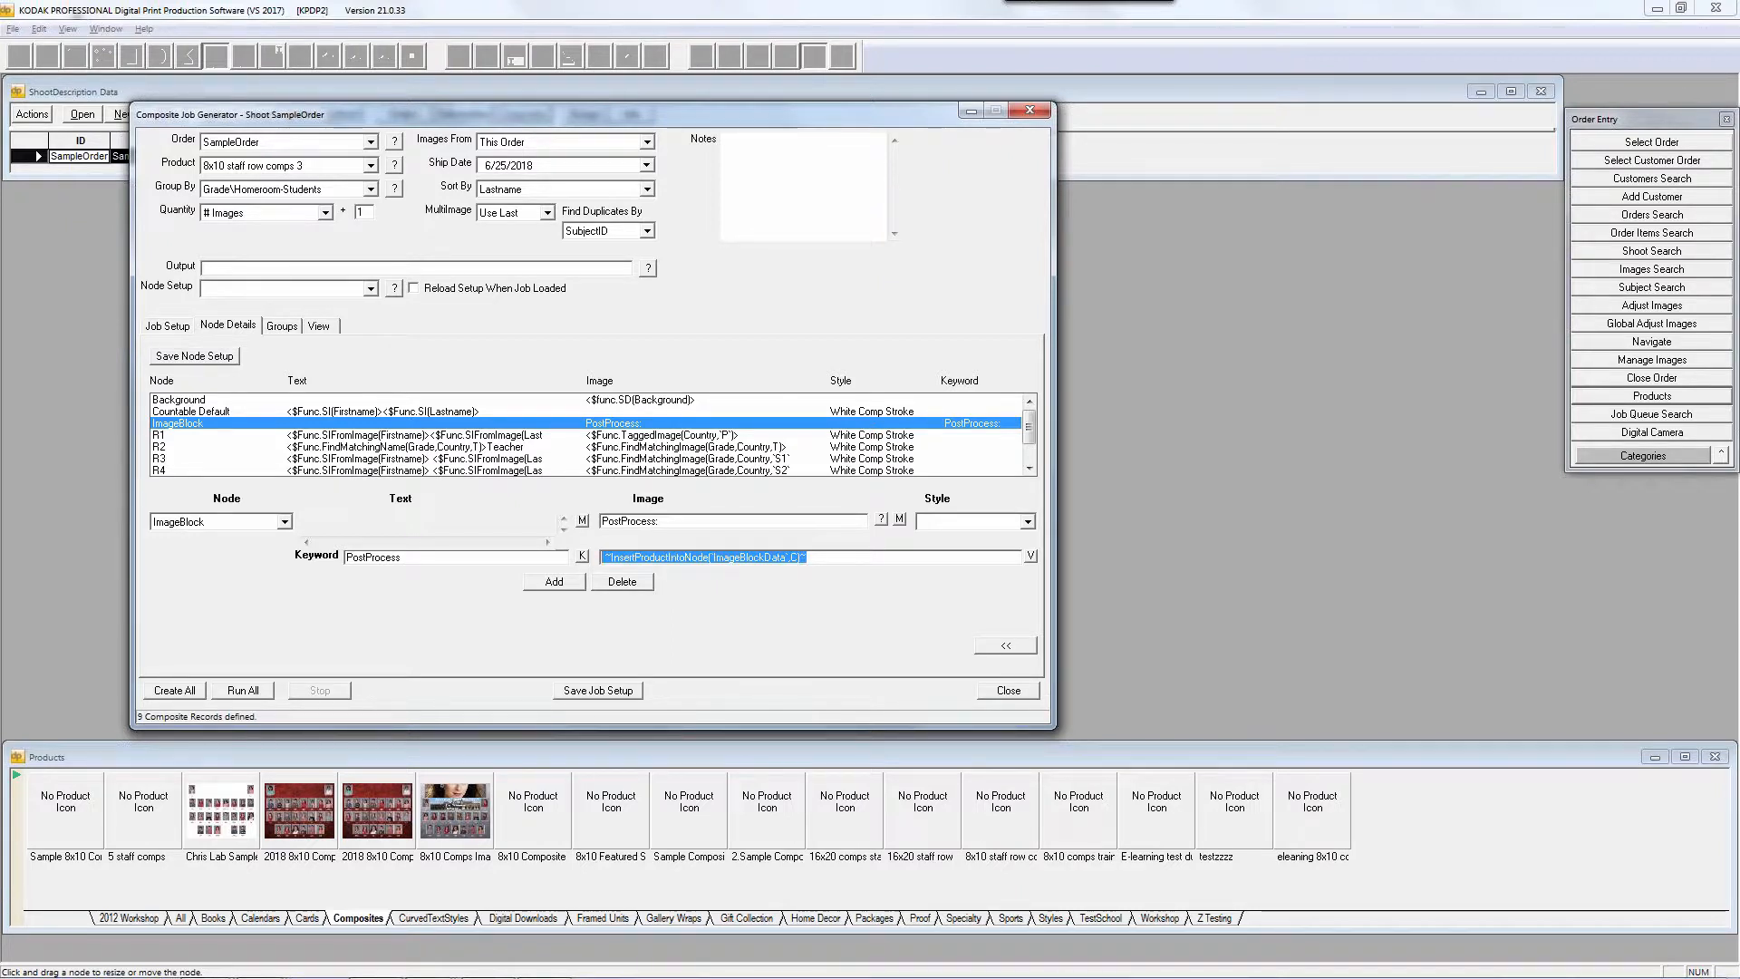
# List the Grade\Homeroom groups and create composite order items for the grade 8 and grade 9 groups of homeroom 421
pyautogui.click(280, 326)
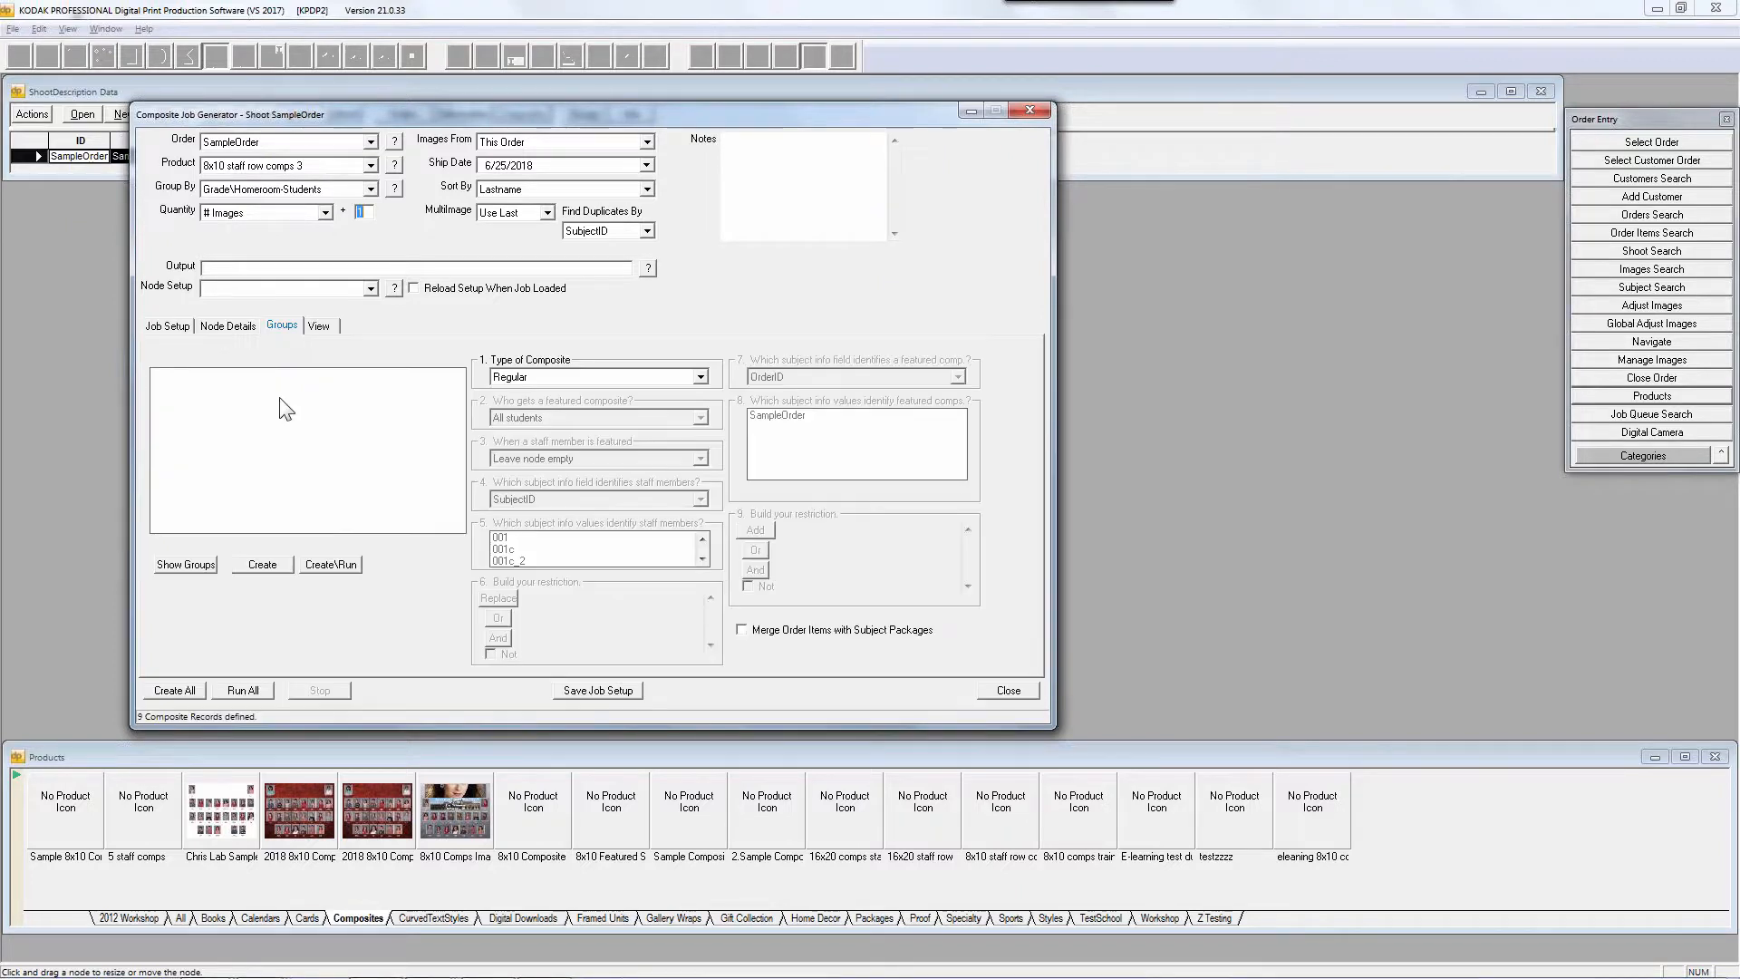
pyautogui.click(186, 564)
pyautogui.moveTo(192, 445); pyautogui.dragTo(192, 460)
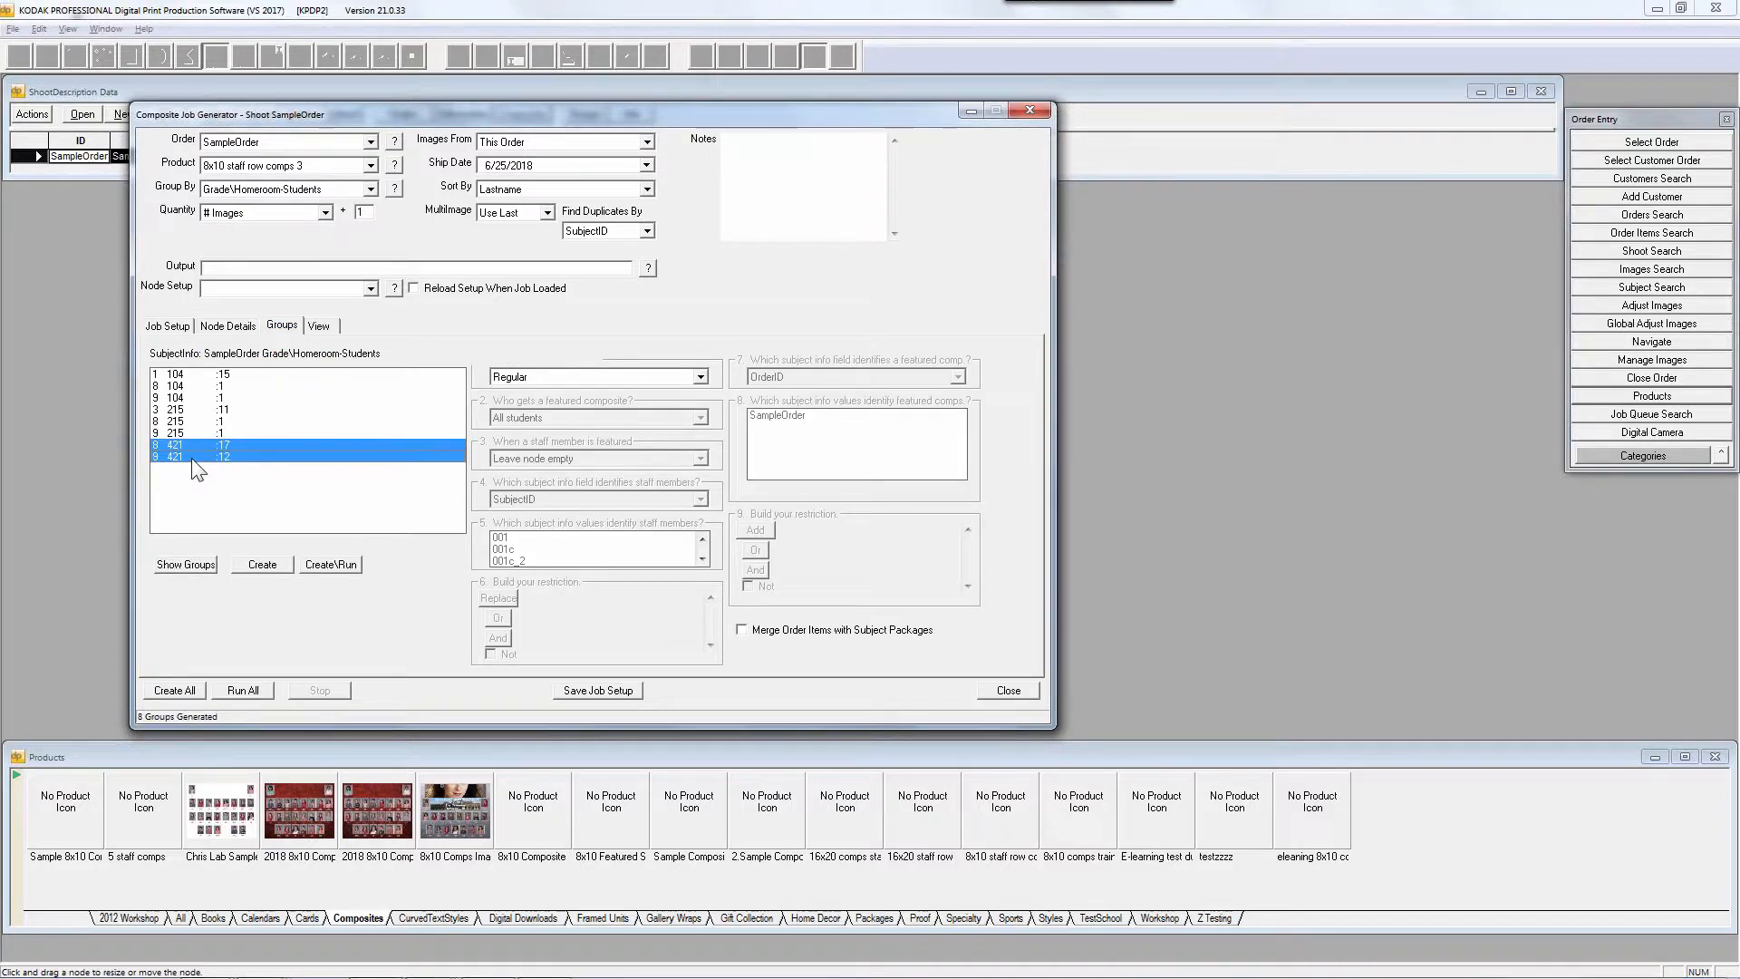
pyautogui.click(258, 566)
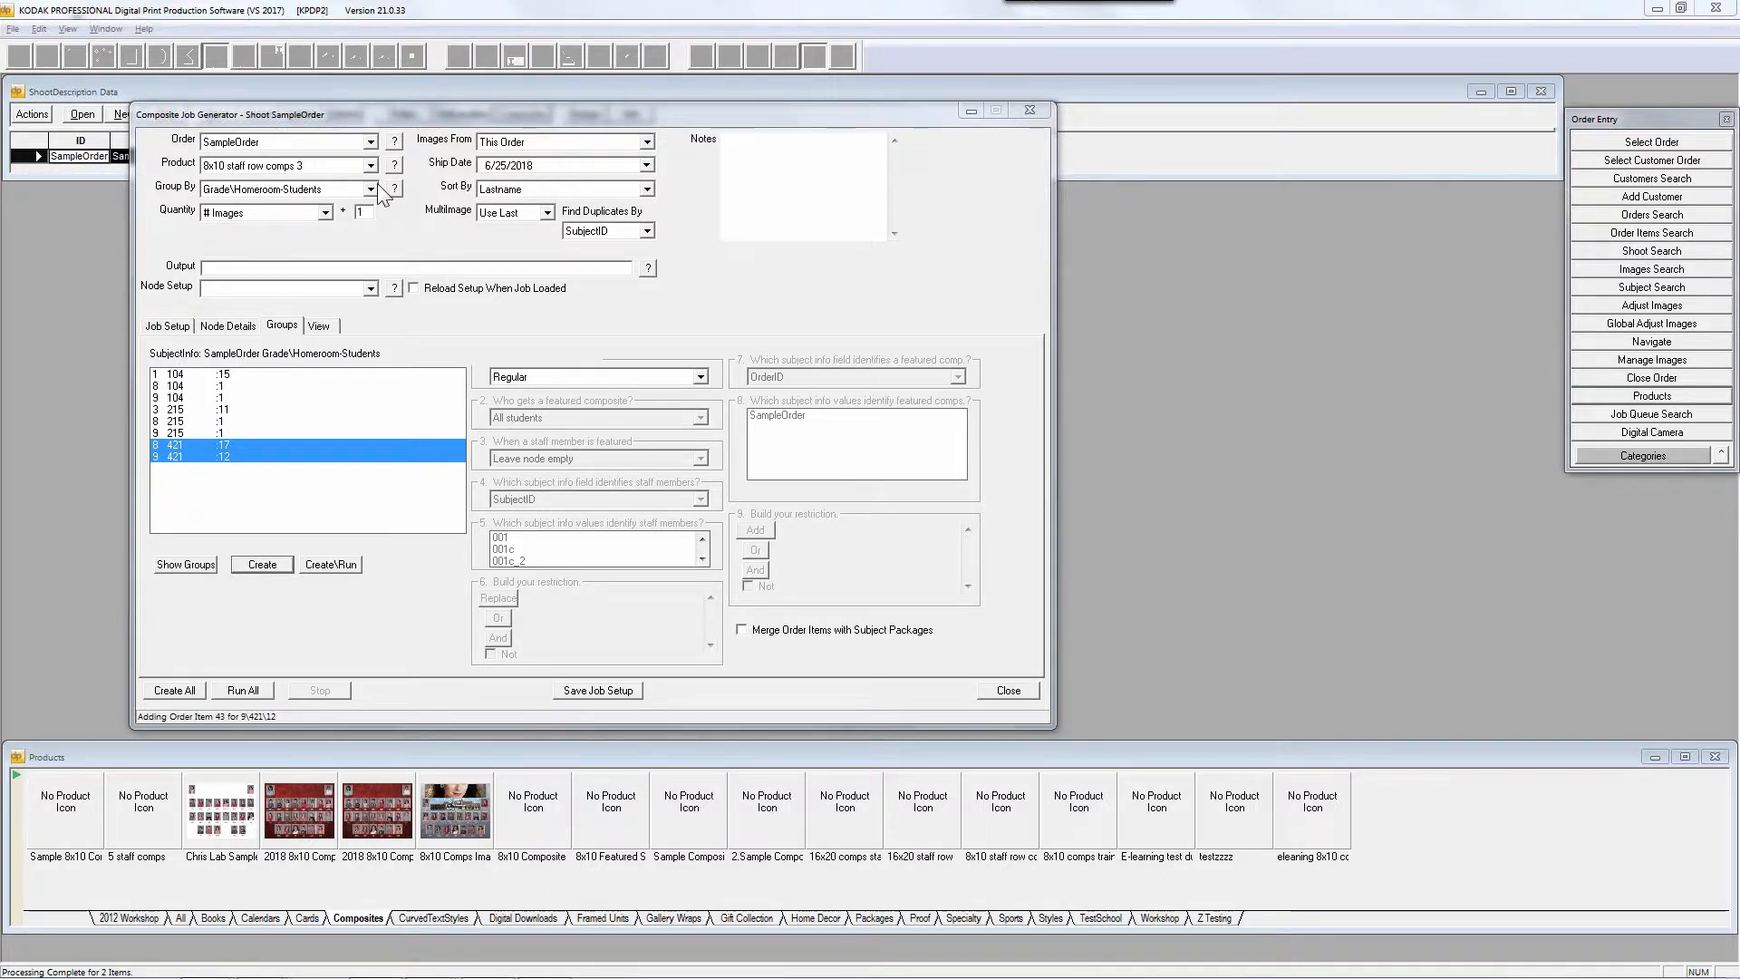
# List the composite order items generated for the job and move the generator window clear of the workspace's edge
pyautogui.click(323, 326)
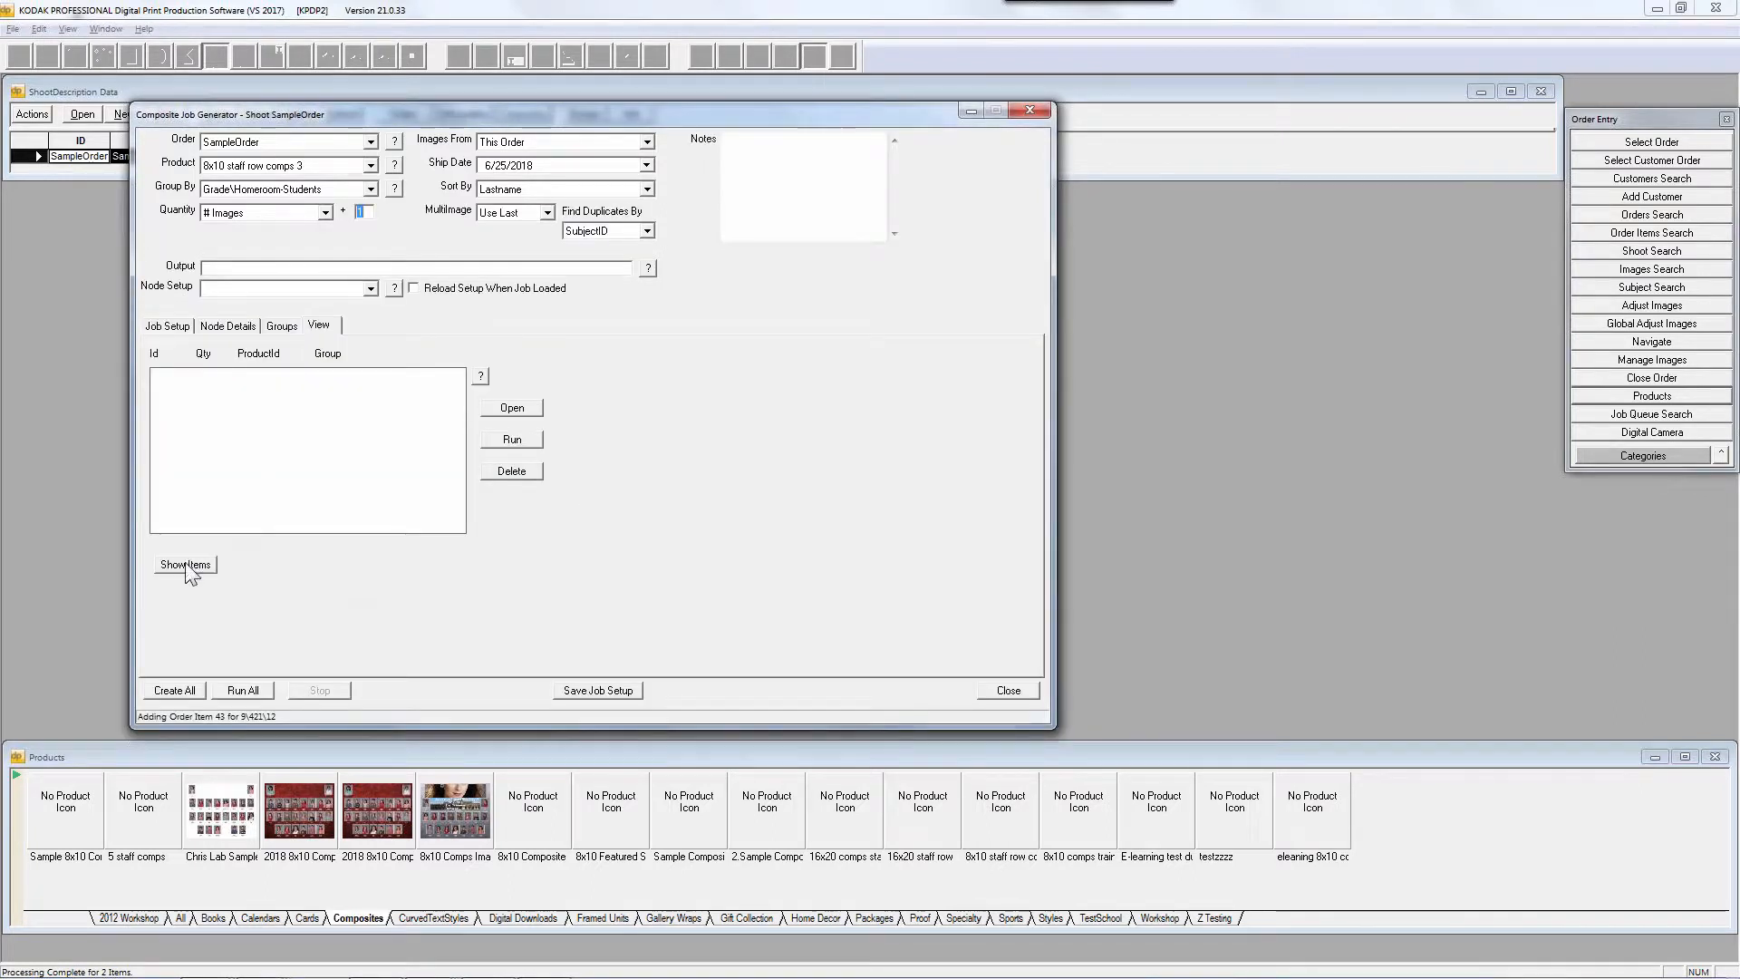
pyautogui.click(185, 564)
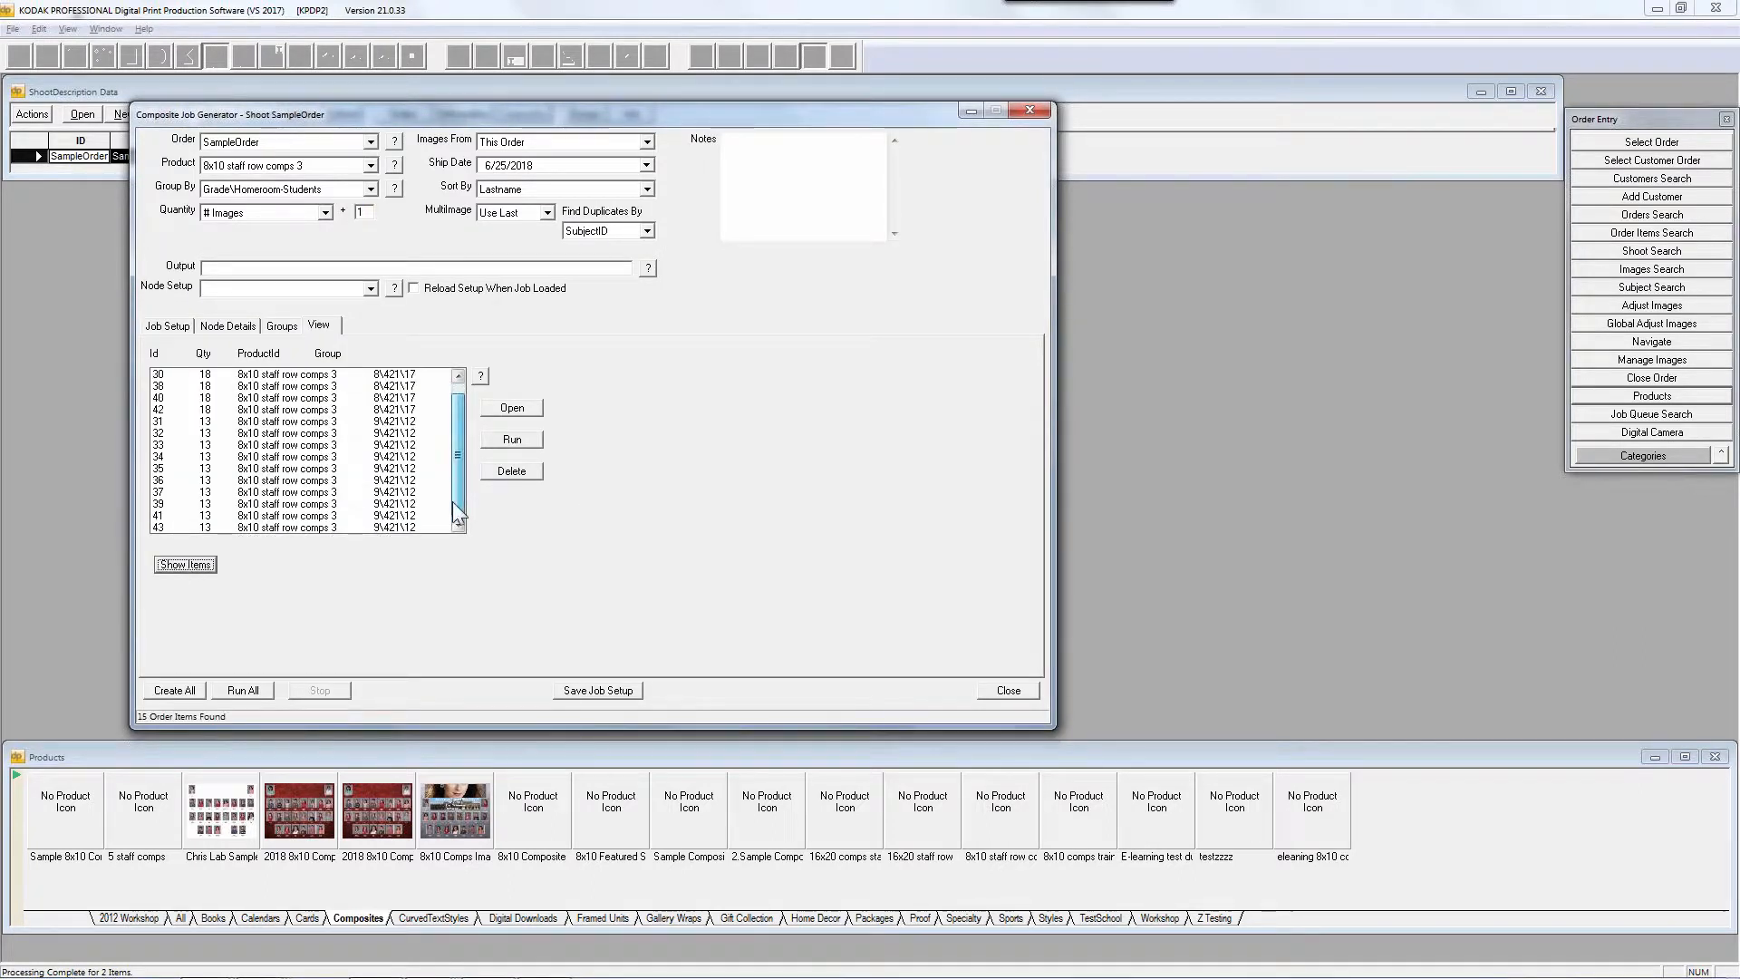
pyautogui.click(168, 410)
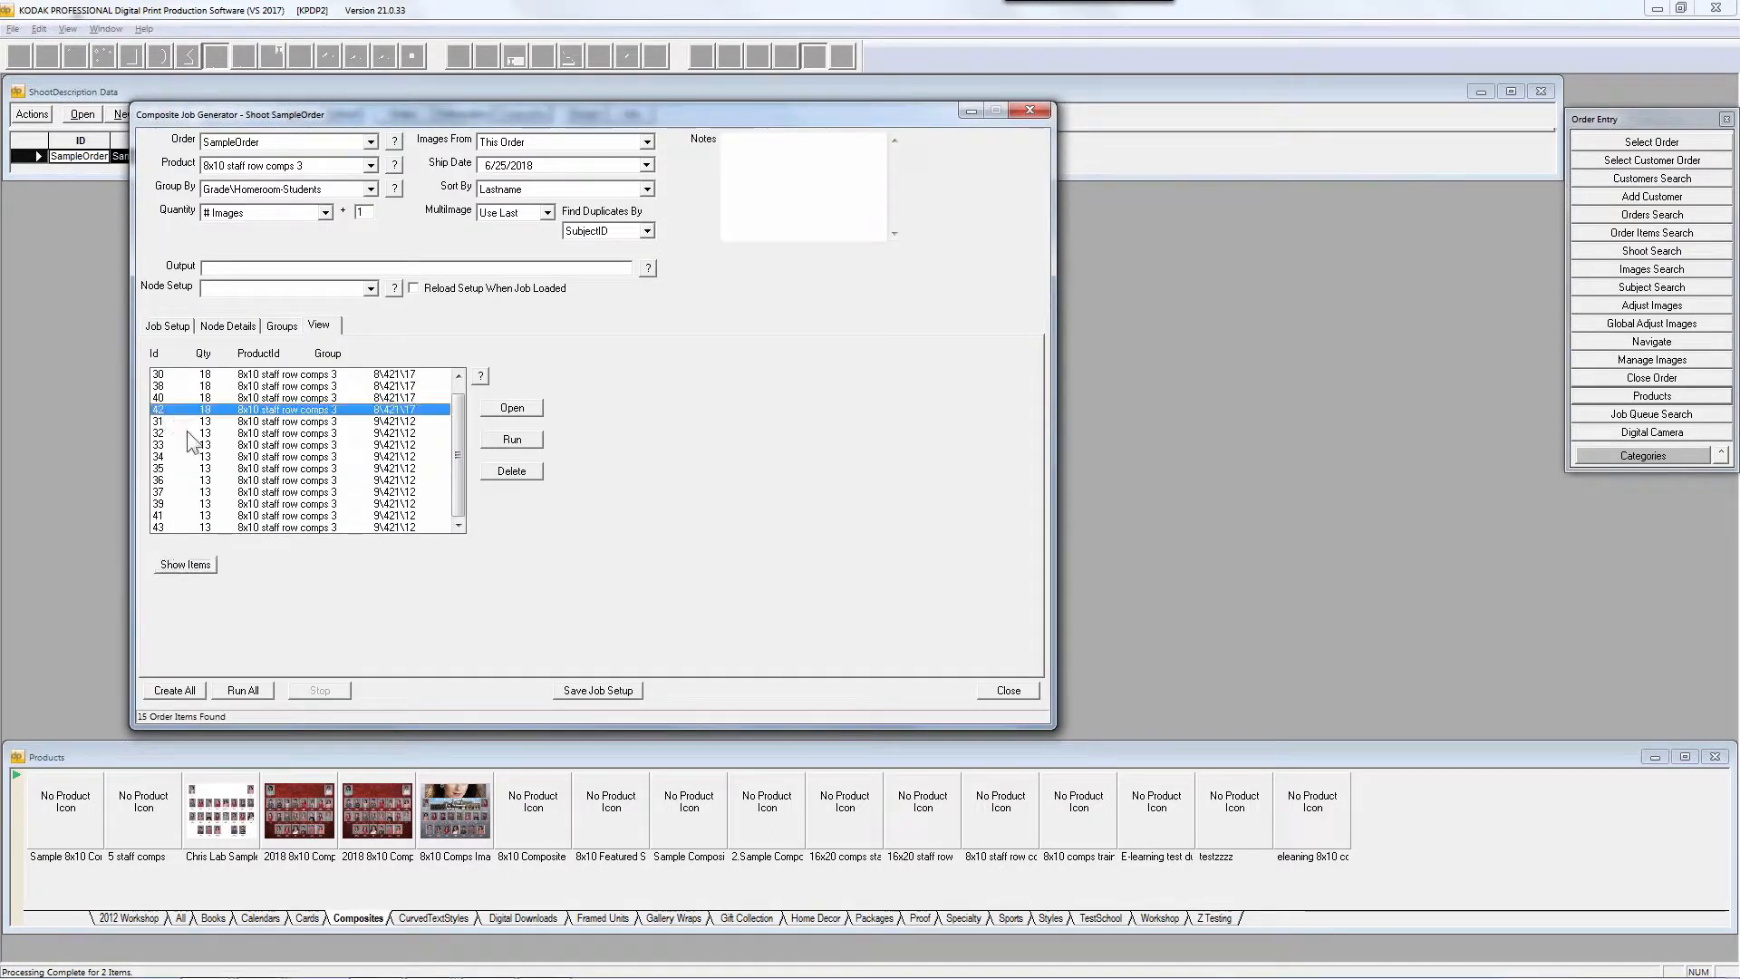
pyautogui.keyDown('ctrl'); pyautogui.click(167, 528); pyautogui.keyUp('ctrl')
pyautogui.click(172, 567)
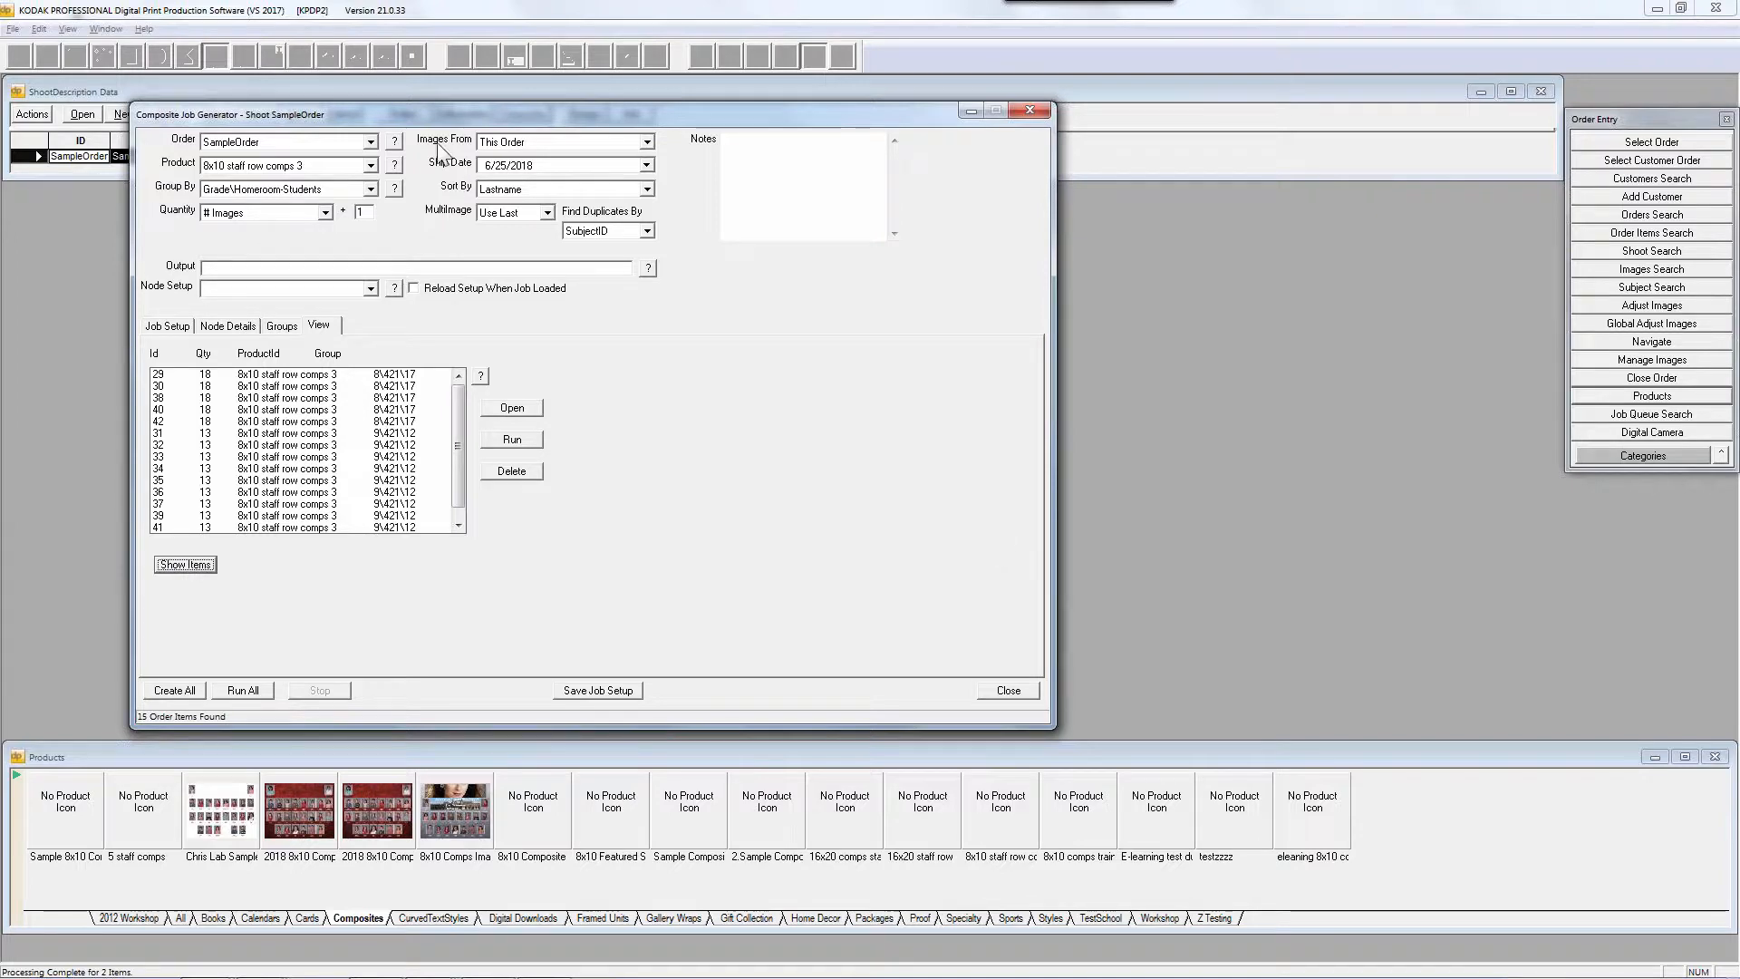
pyautogui.moveTo(425, 110); pyautogui.dragTo(652, 93)
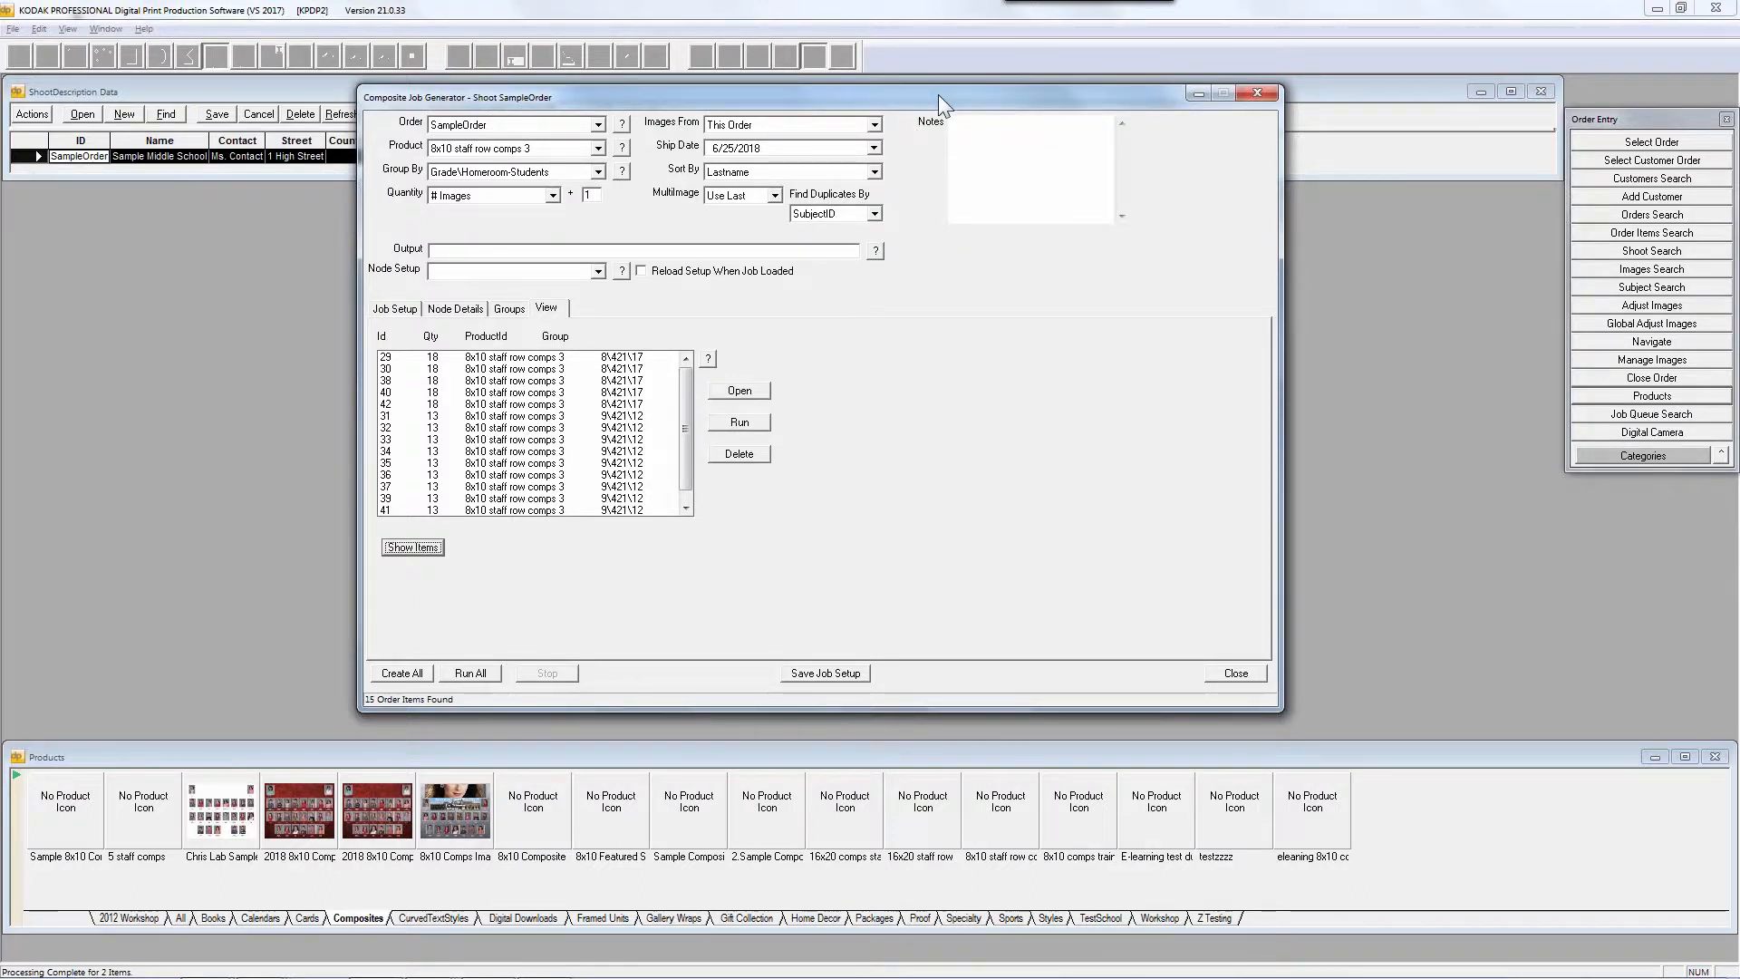
pyautogui.moveTo(685, 437); pyautogui.dragTo(686, 494)
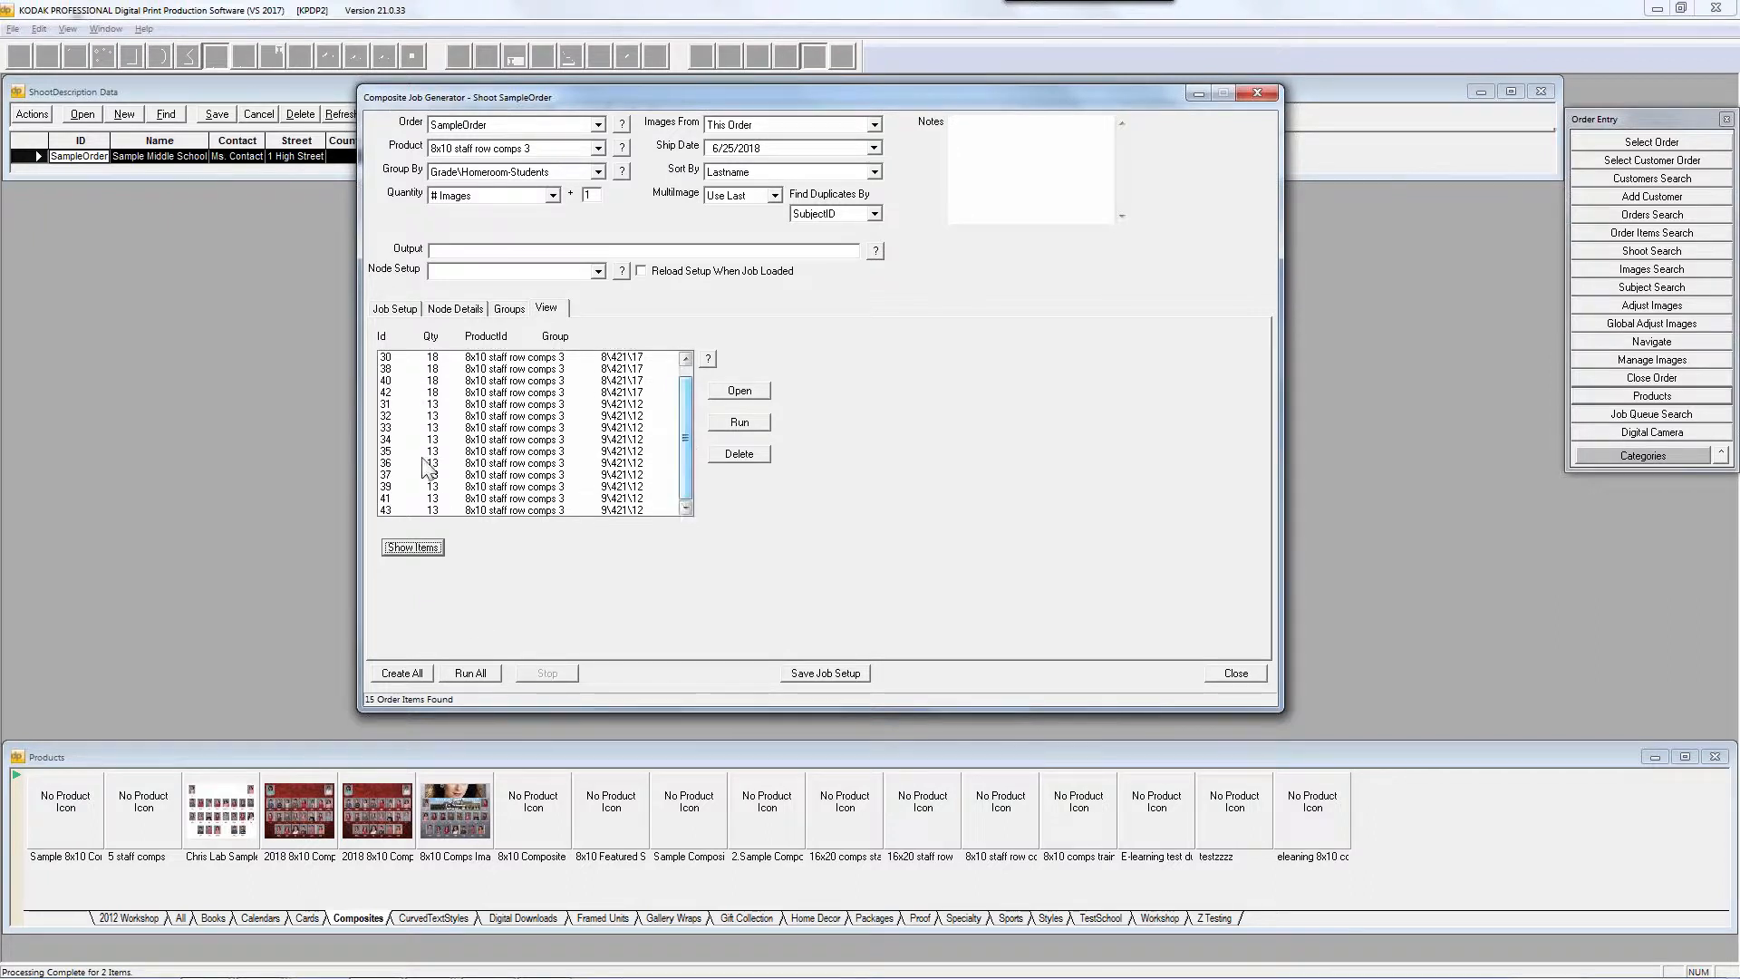
pyautogui.click(406, 393)
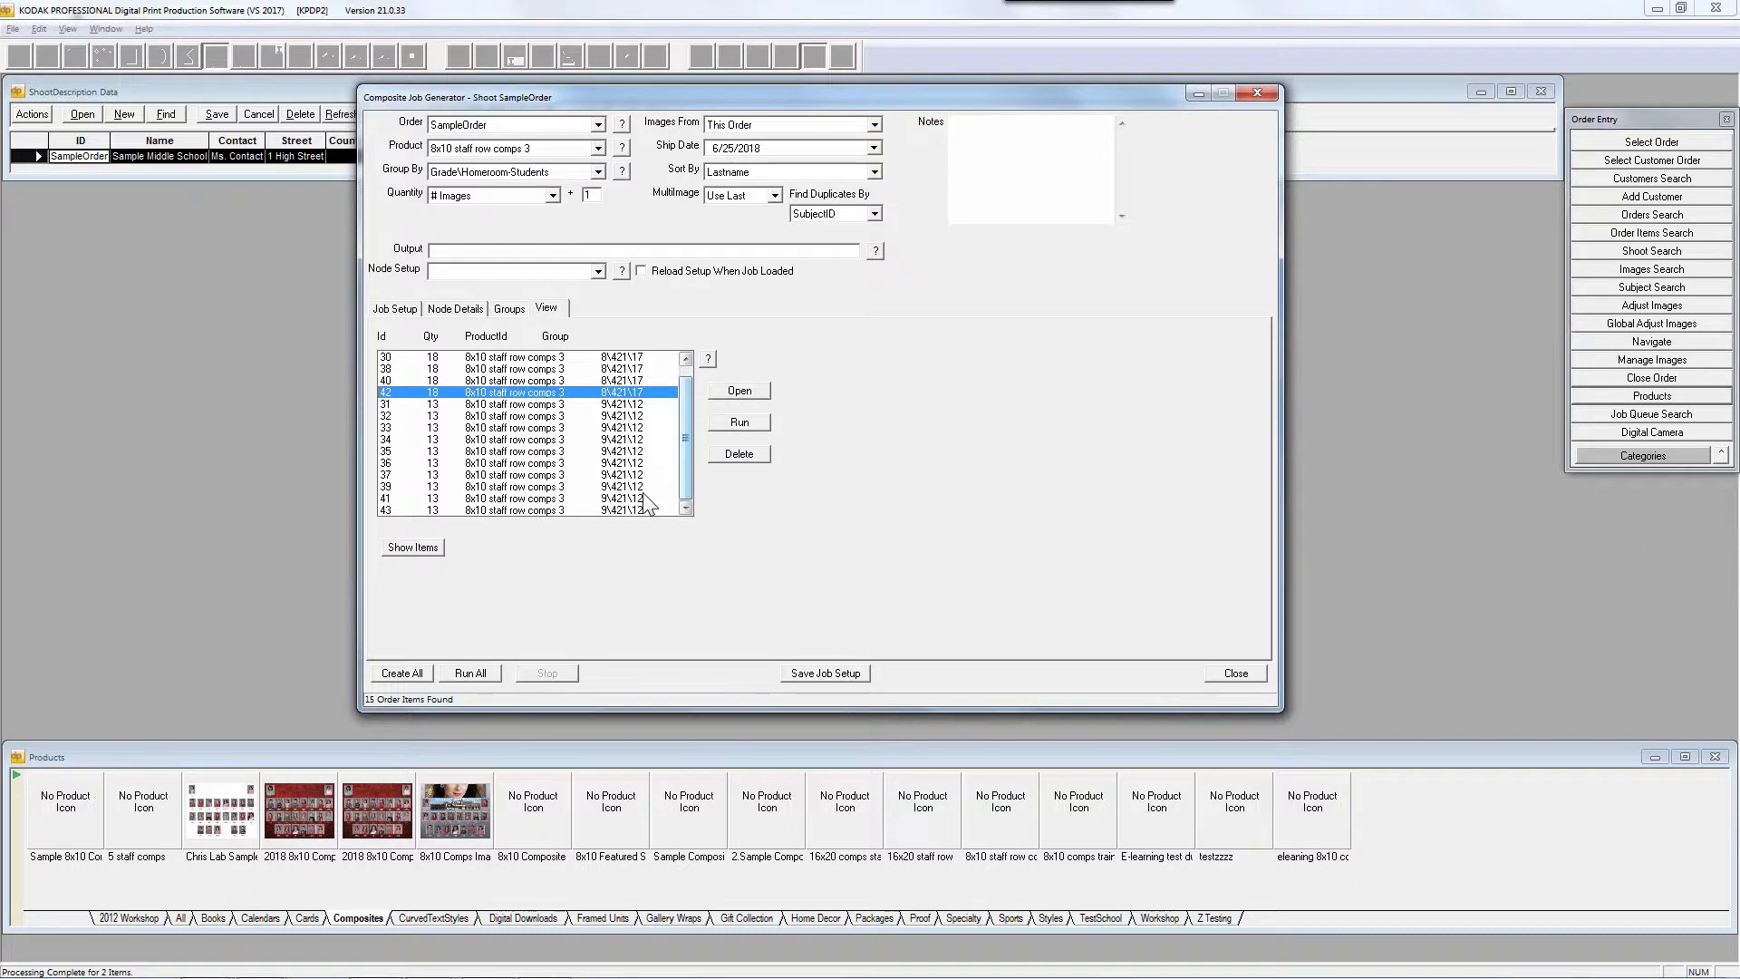
pyautogui.click(410, 548)
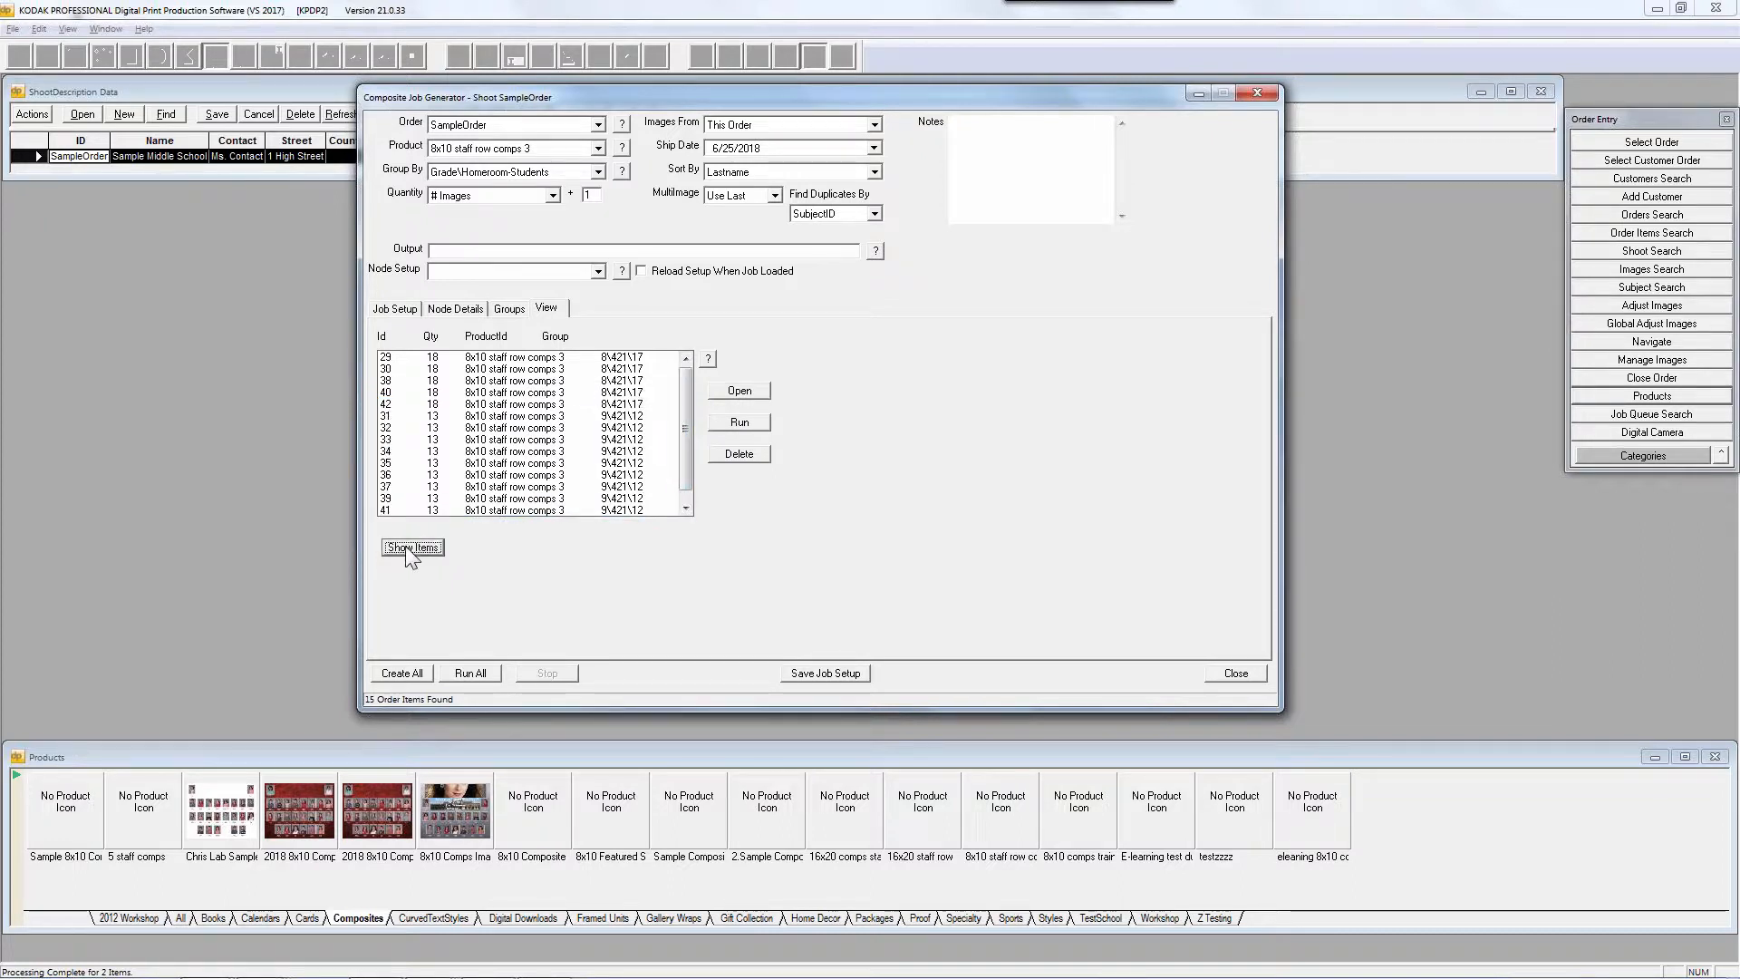
pyautogui.click(686, 508)
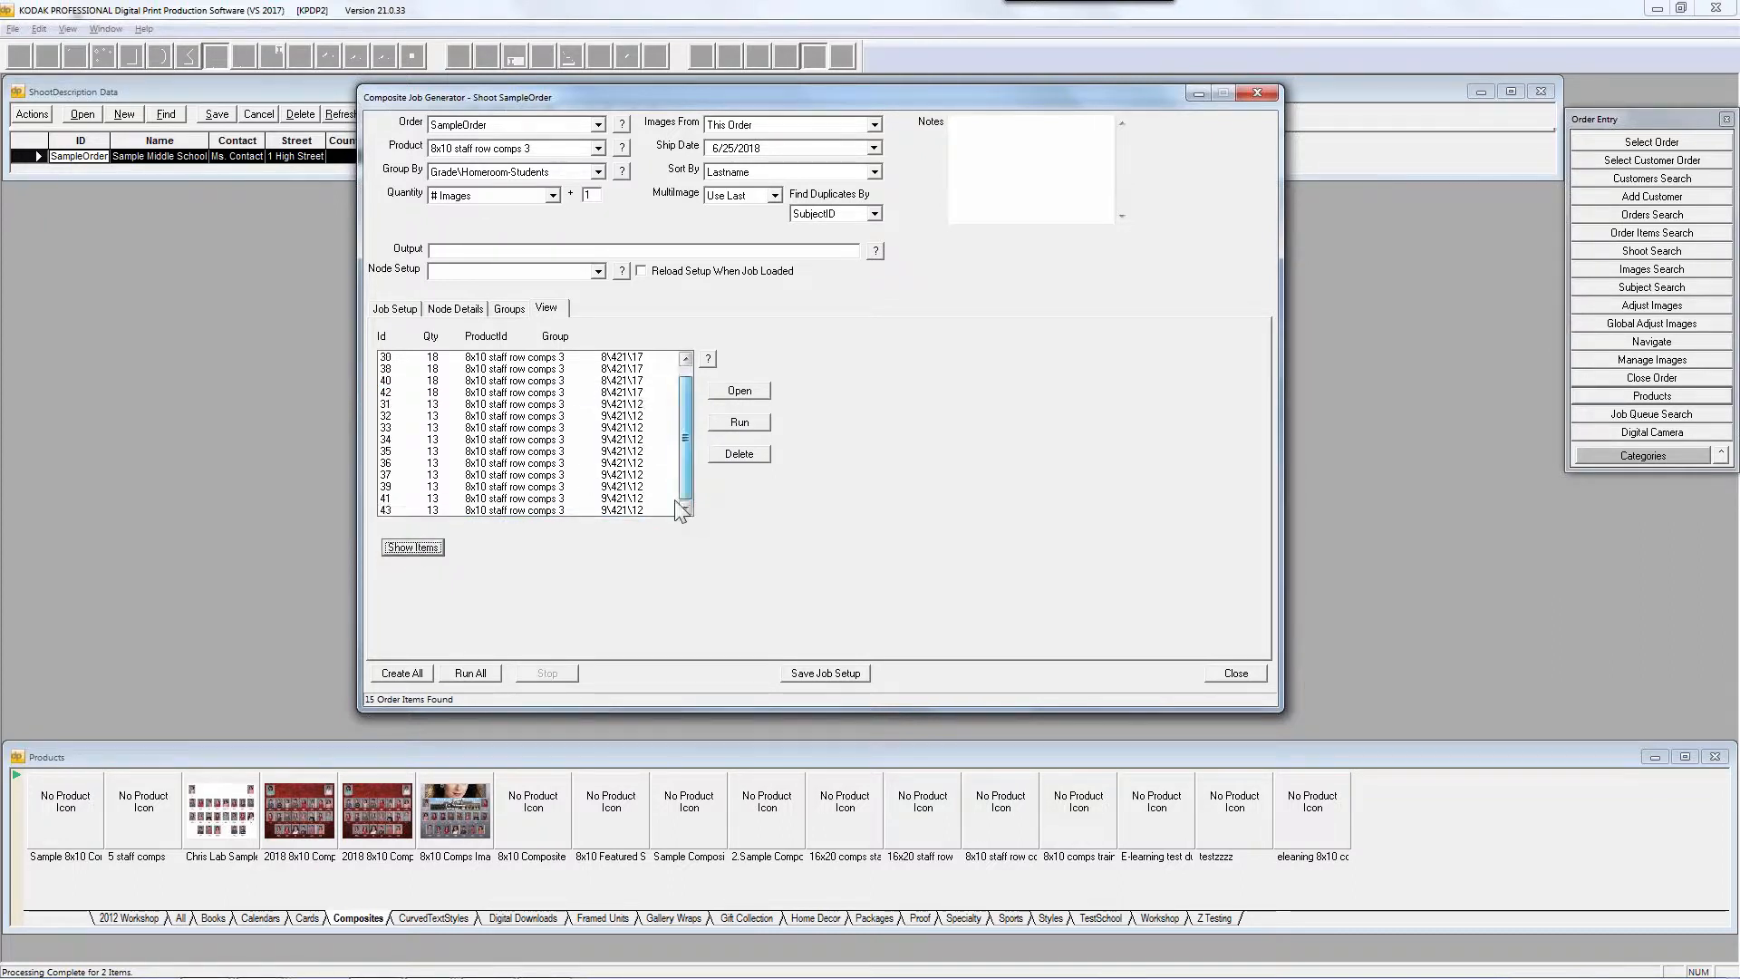
pyautogui.click(386, 392)
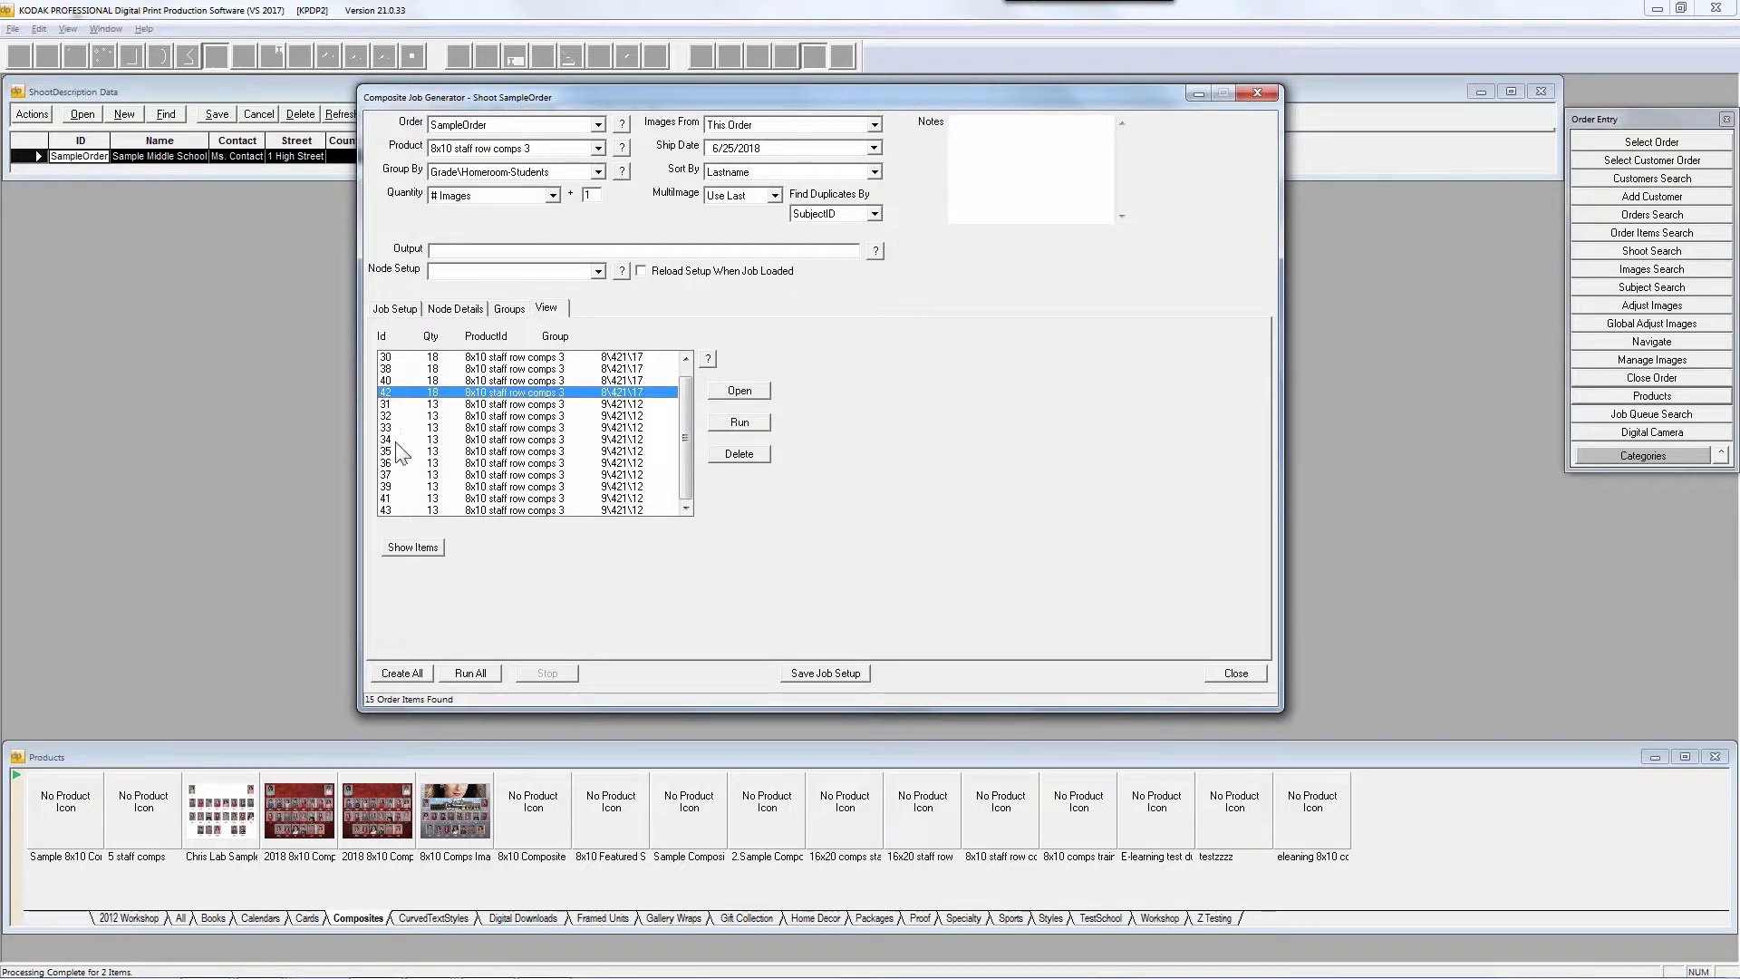
pyautogui.keyDown('ctrl'); pyautogui.click(398, 511); pyautogui.keyUp('ctrl')
pyautogui.click(412, 548)
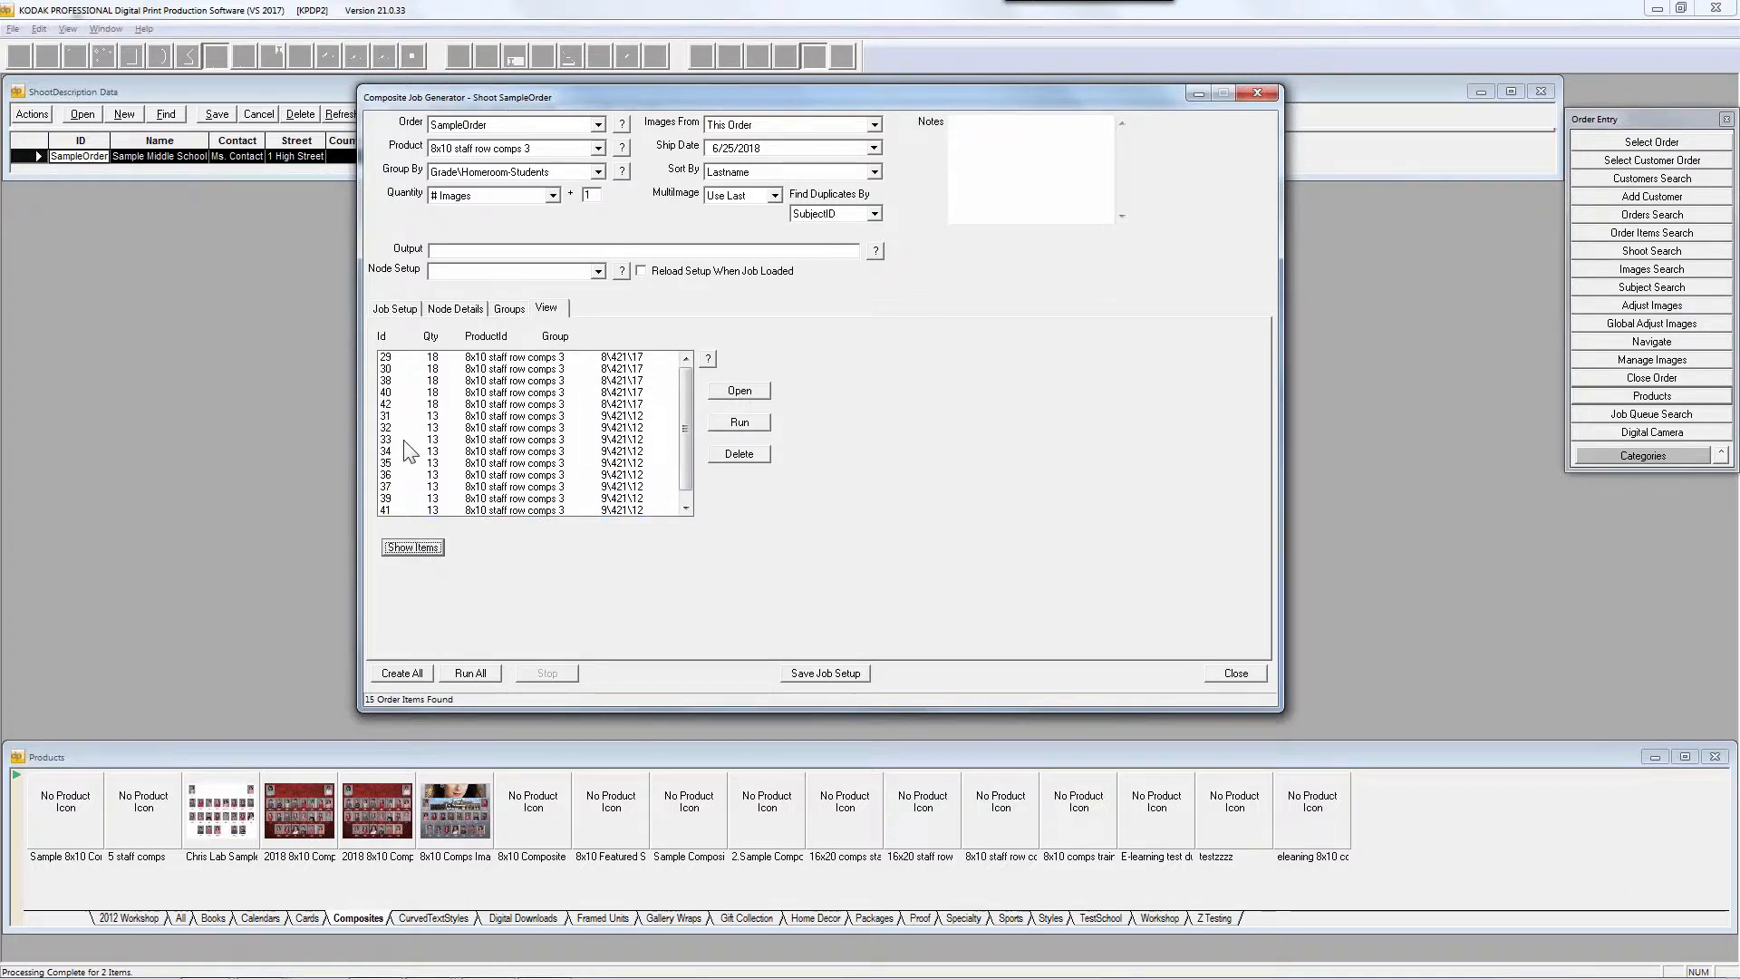
# Select order items 42 and 43 of the 8x10 staff row comps 3 product and open both composites
pyautogui.click(403, 404)
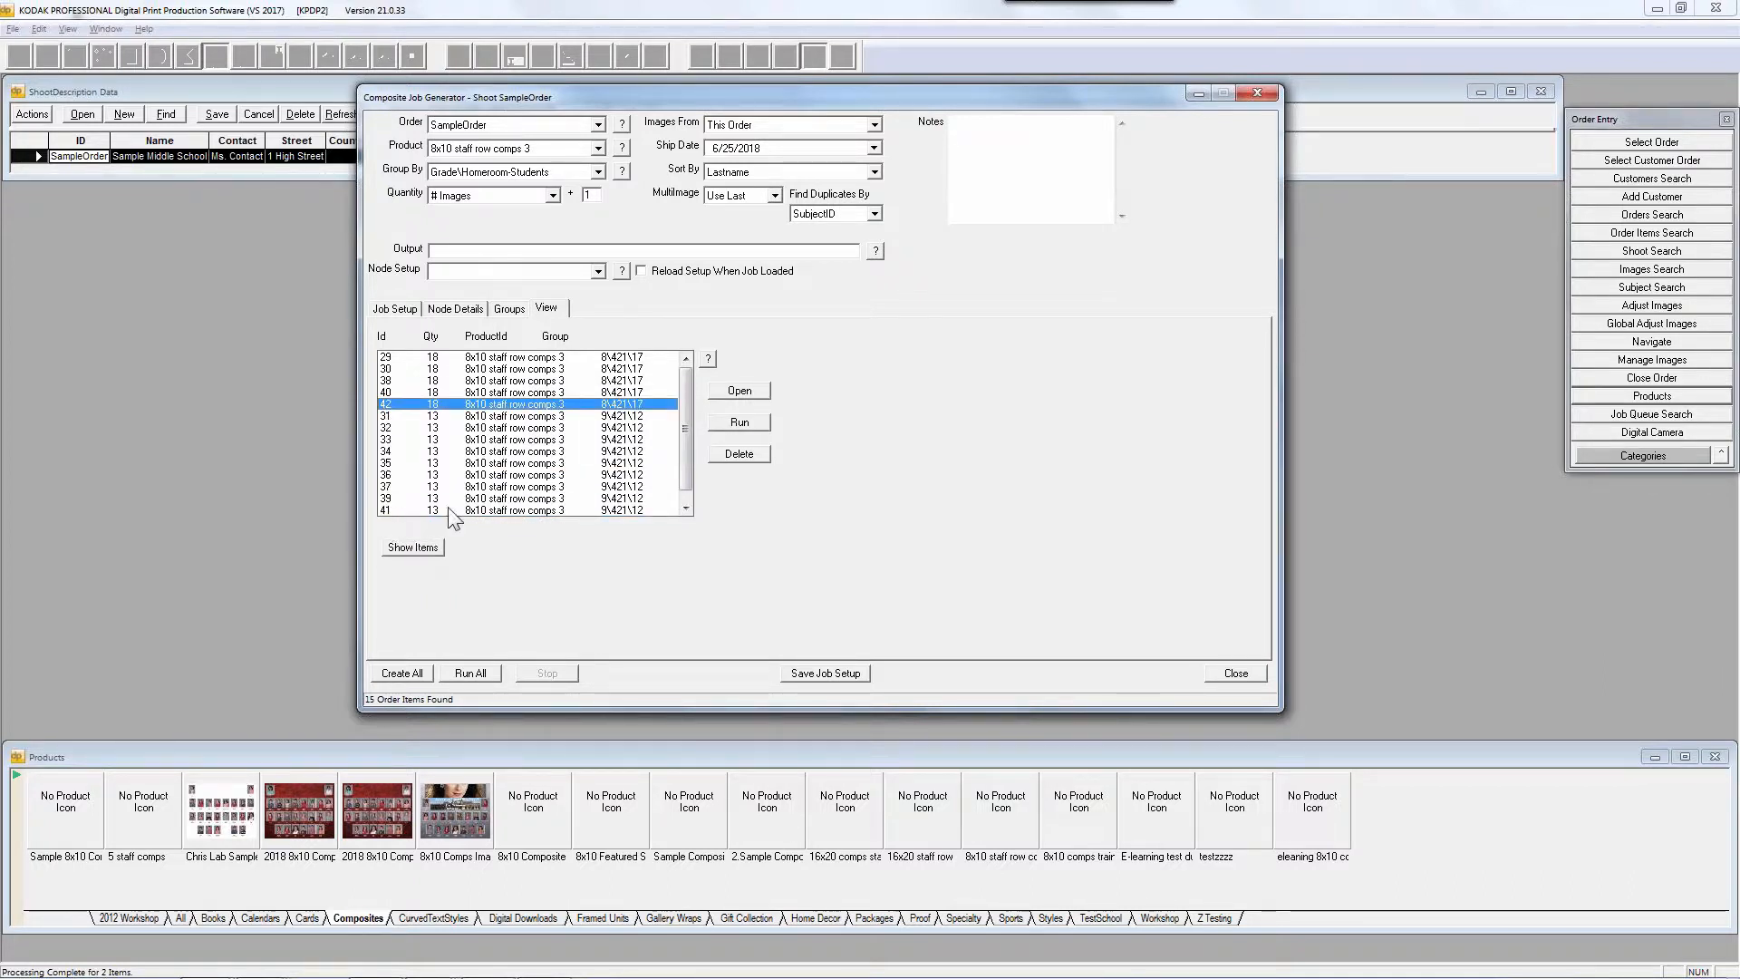
pyautogui.scroll(-1, 691, 438)
pyautogui.keyDown('ctrl'); pyautogui.click(400, 508); pyautogui.keyUp('ctrl')
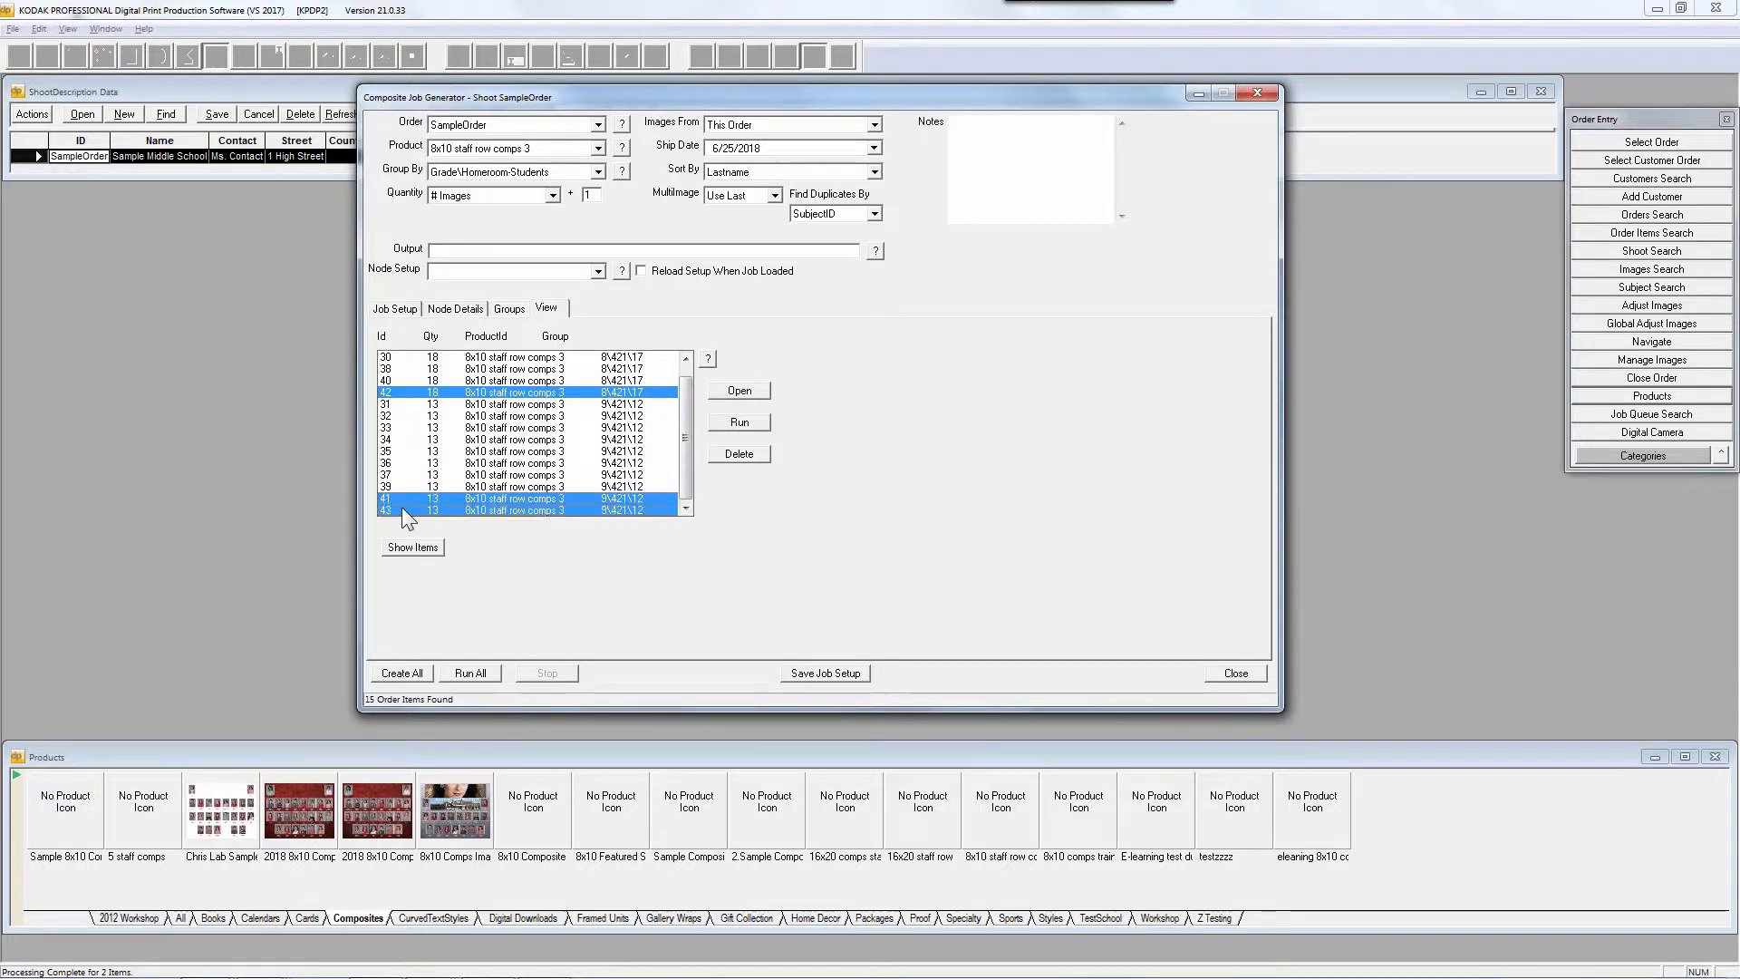
pyautogui.click(739, 391)
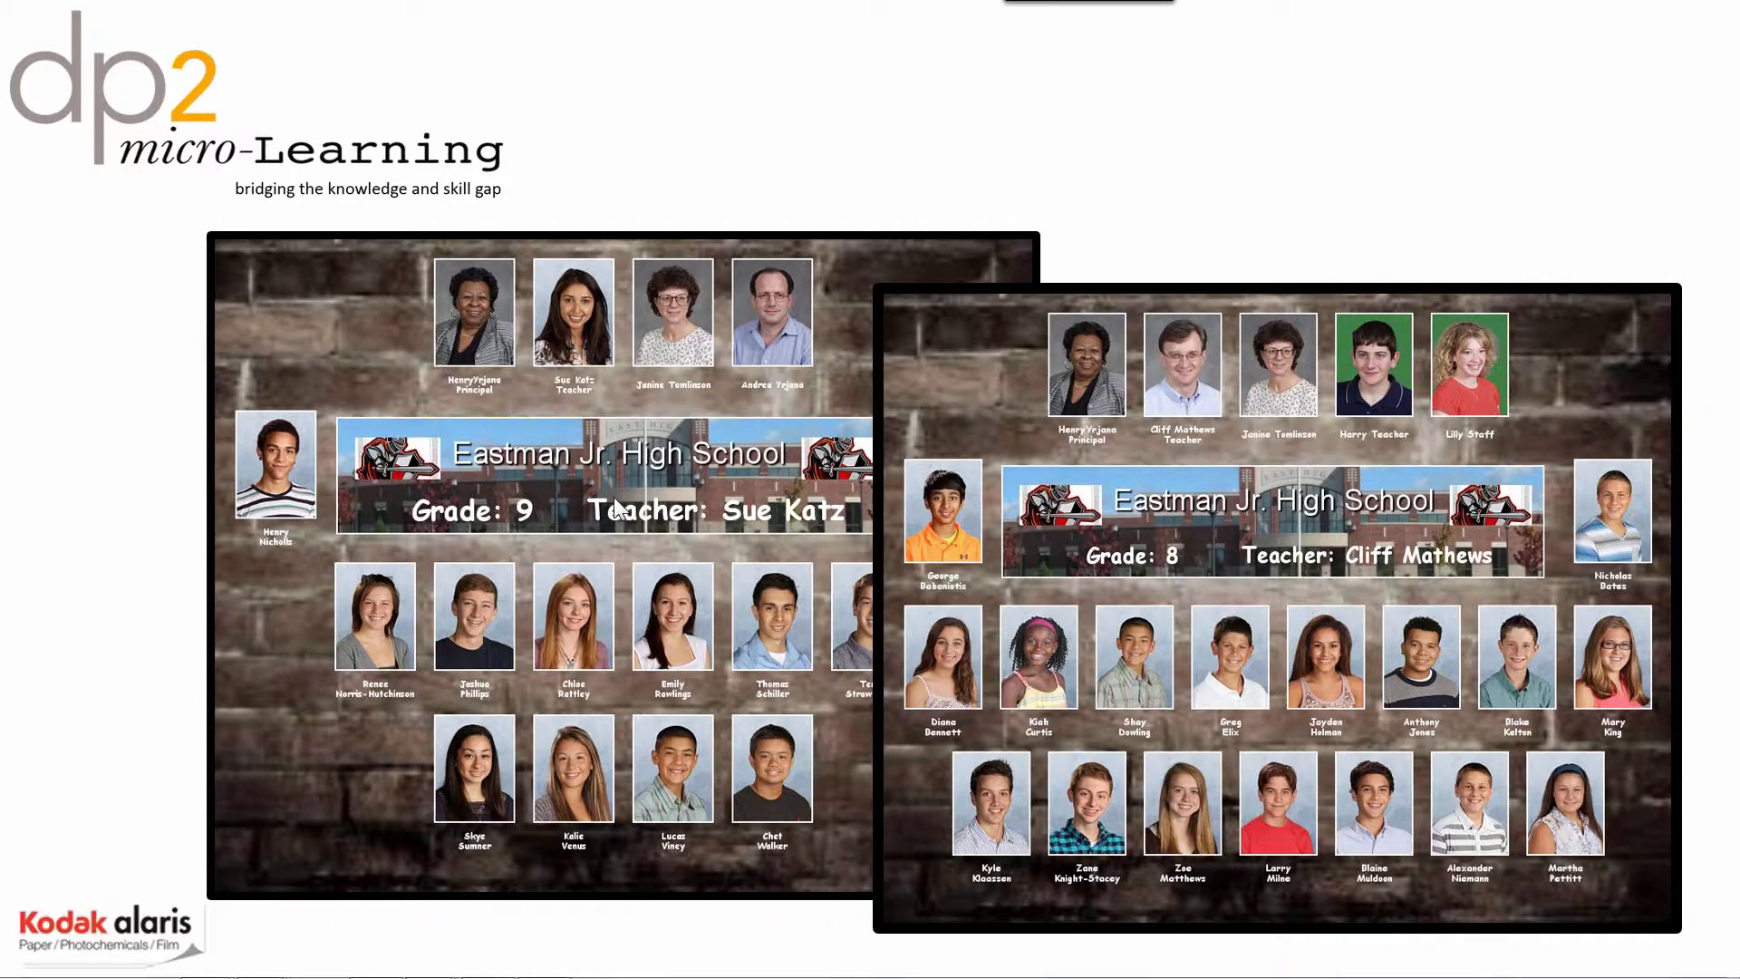
# Return from the slideshow to DP2 and move the generator and SampleOrder/43 windows apart so both rendered composites show
pyautogui.press('Escape')
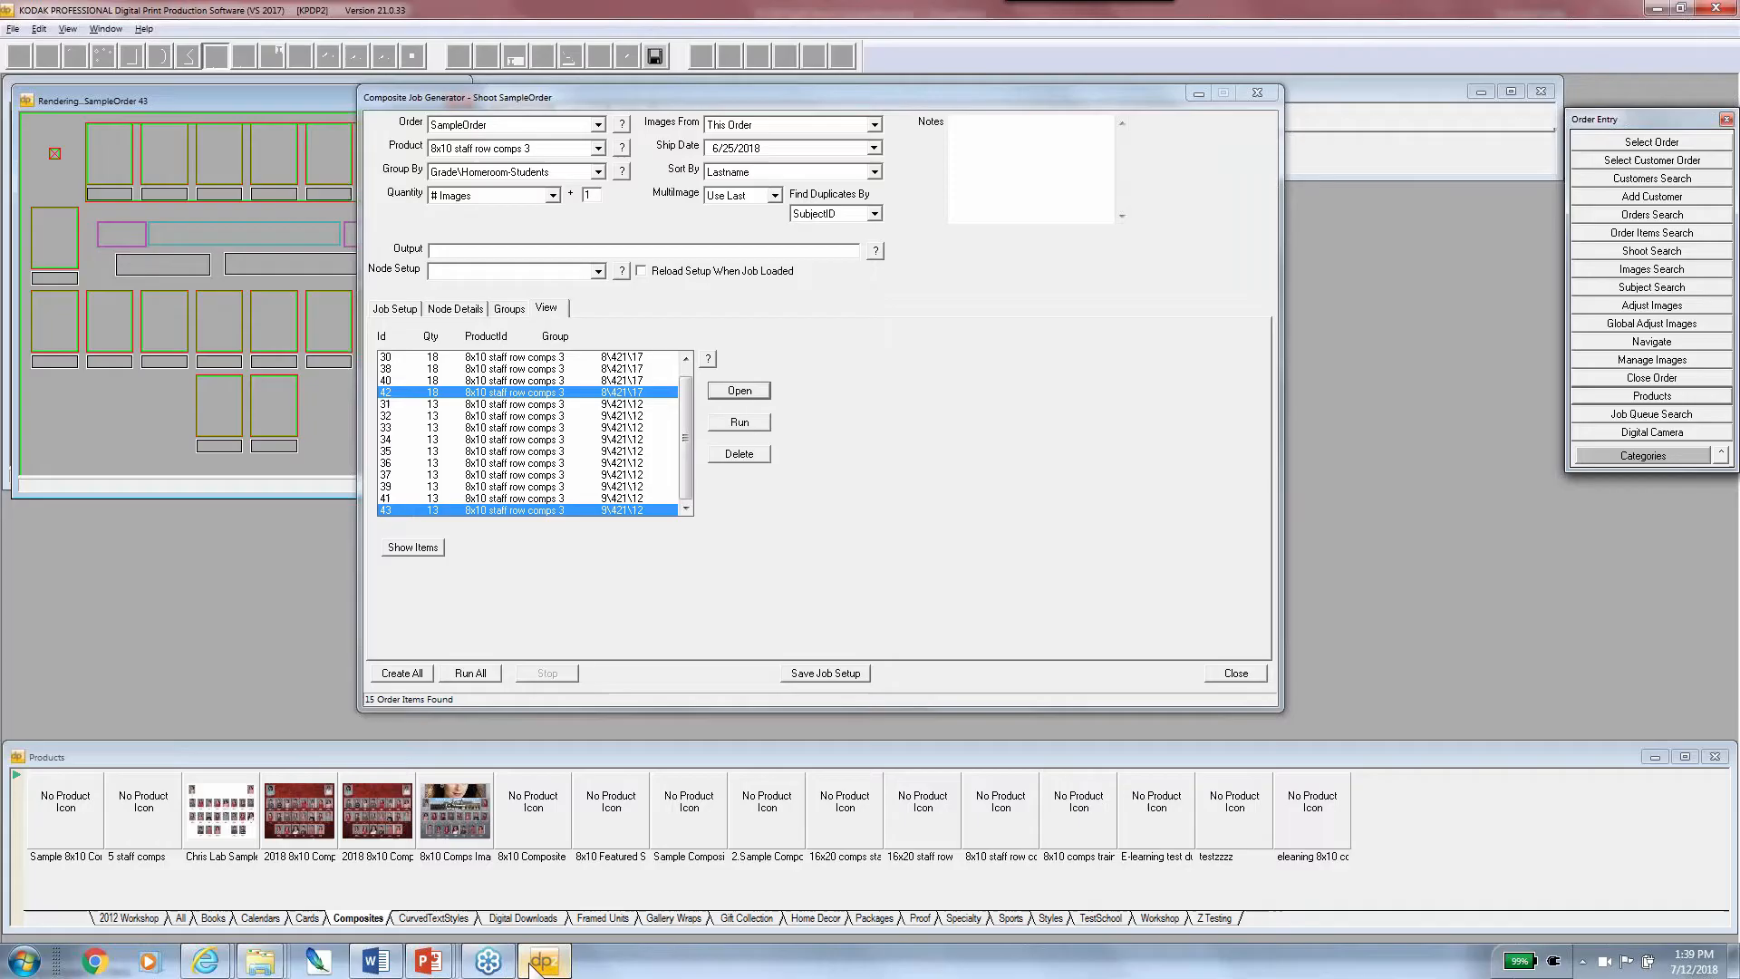
pyautogui.click(542, 970)
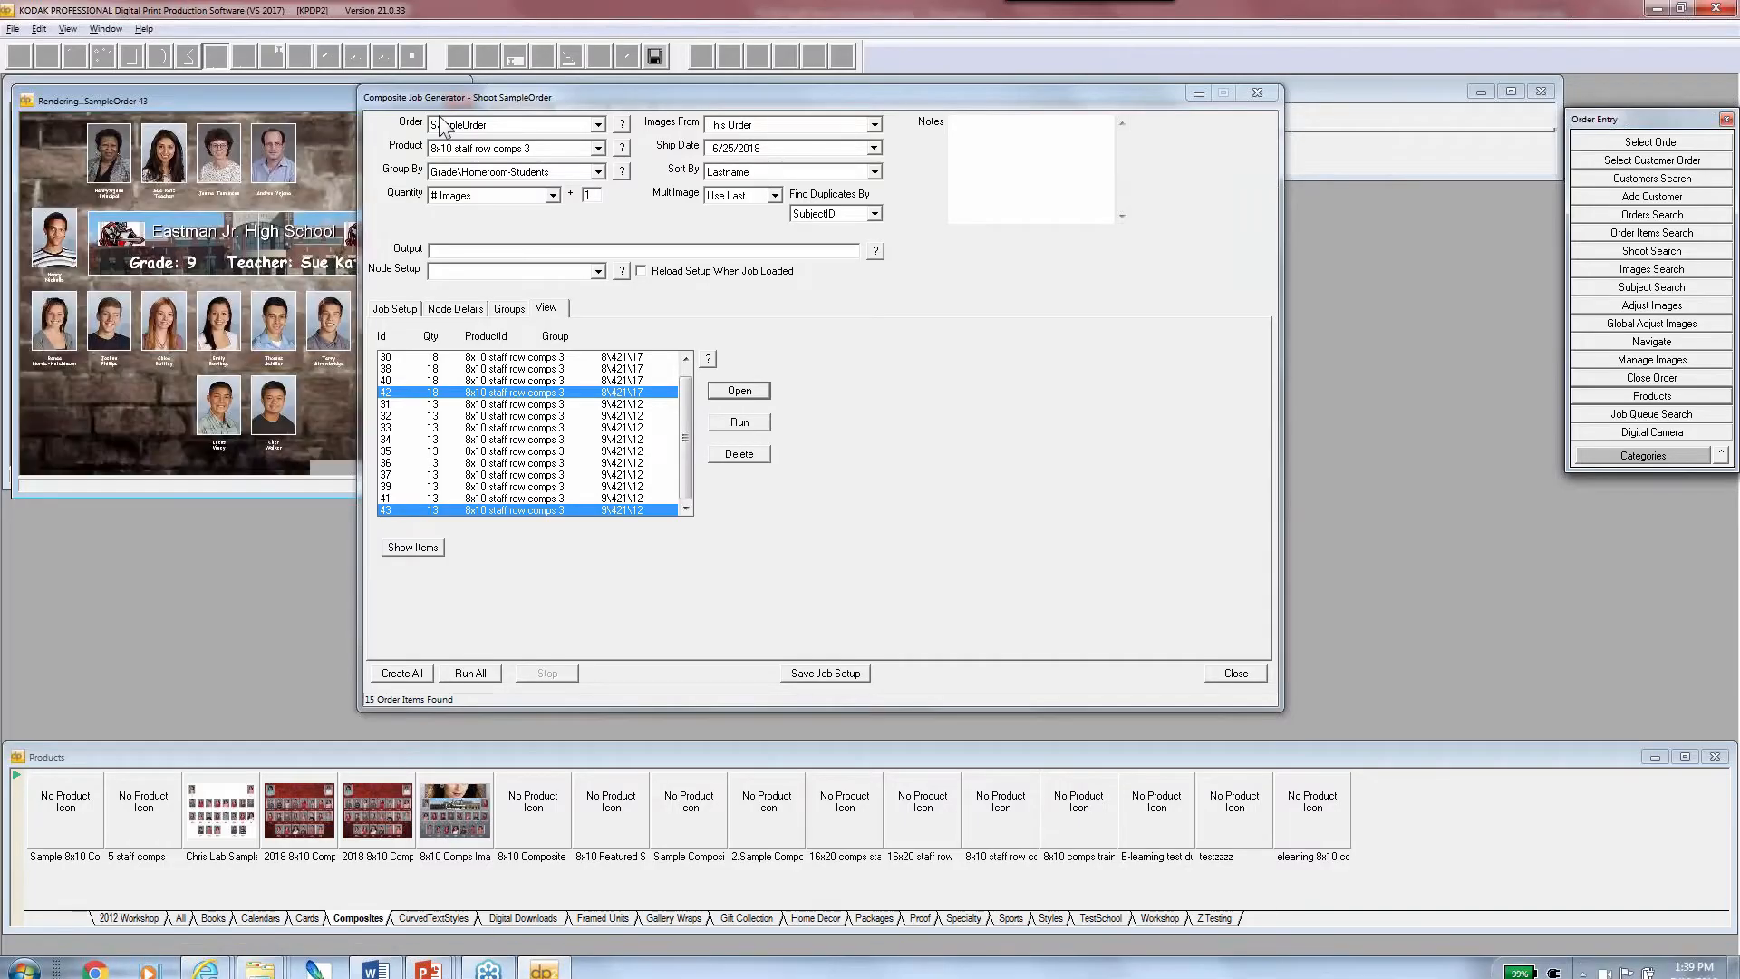
pyautogui.moveTo(520, 97); pyautogui.dragTo(814, 99)
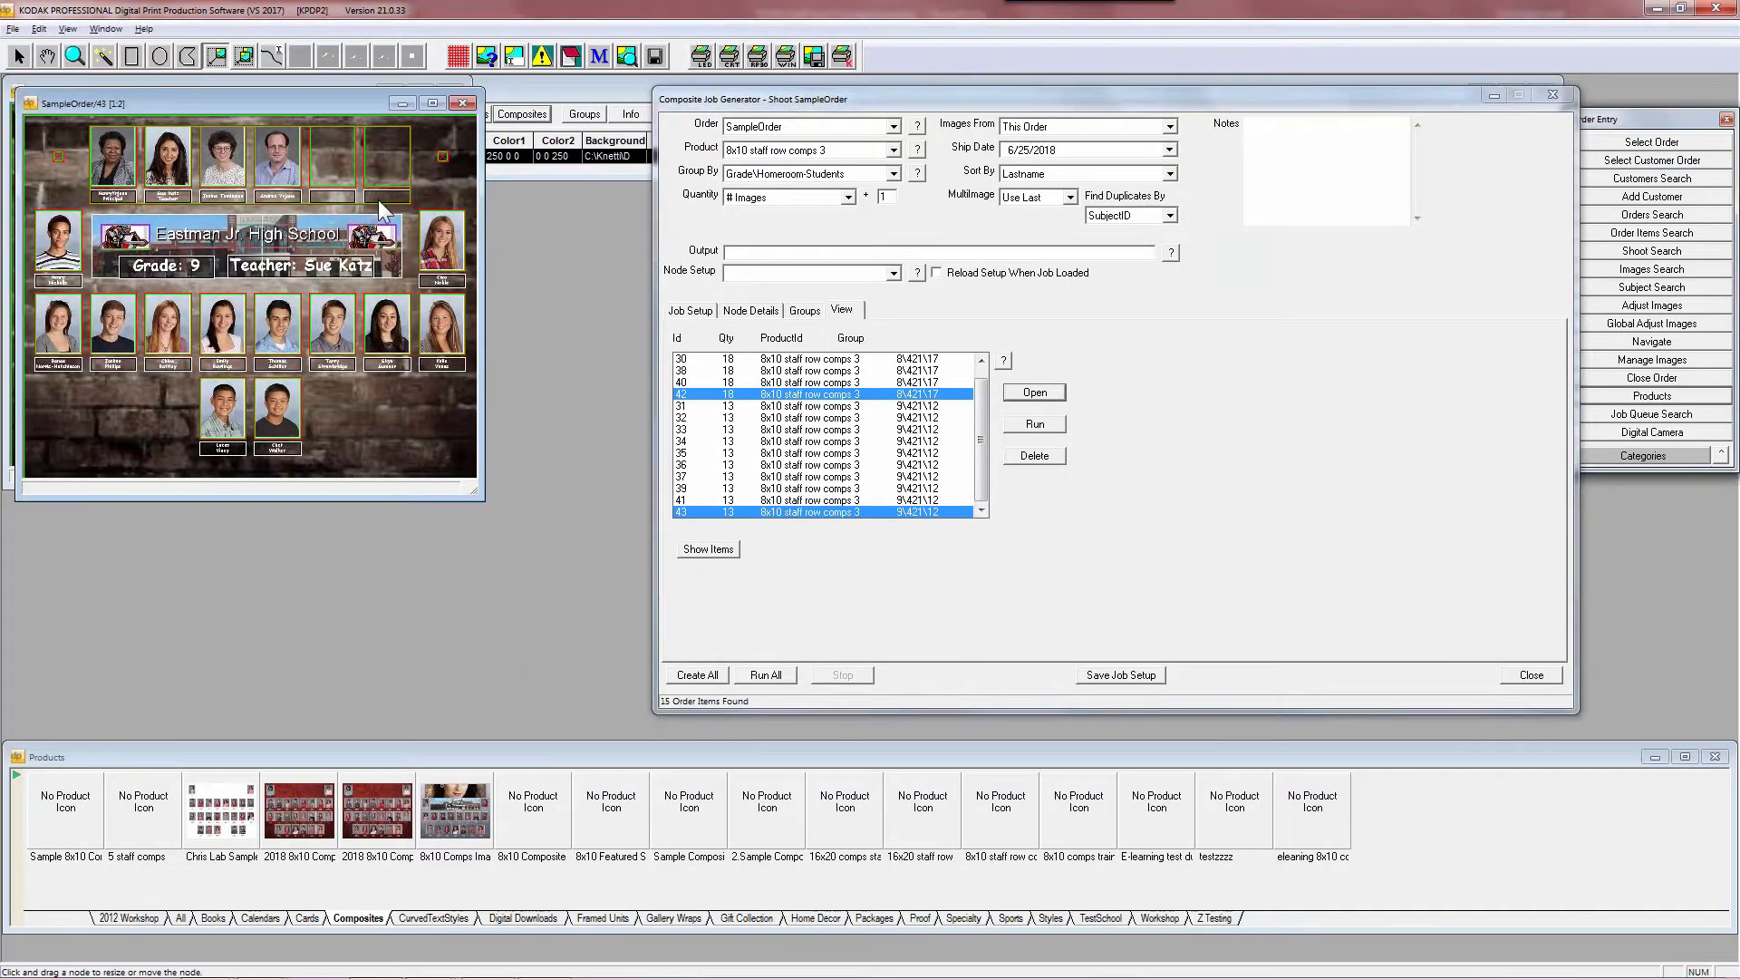
pyautogui.moveTo(219, 101); pyautogui.dragTo(302, 255)
# Turn off the node boxes in the SampleOrder/42 composite
pyautogui.rightClick(514, 341)
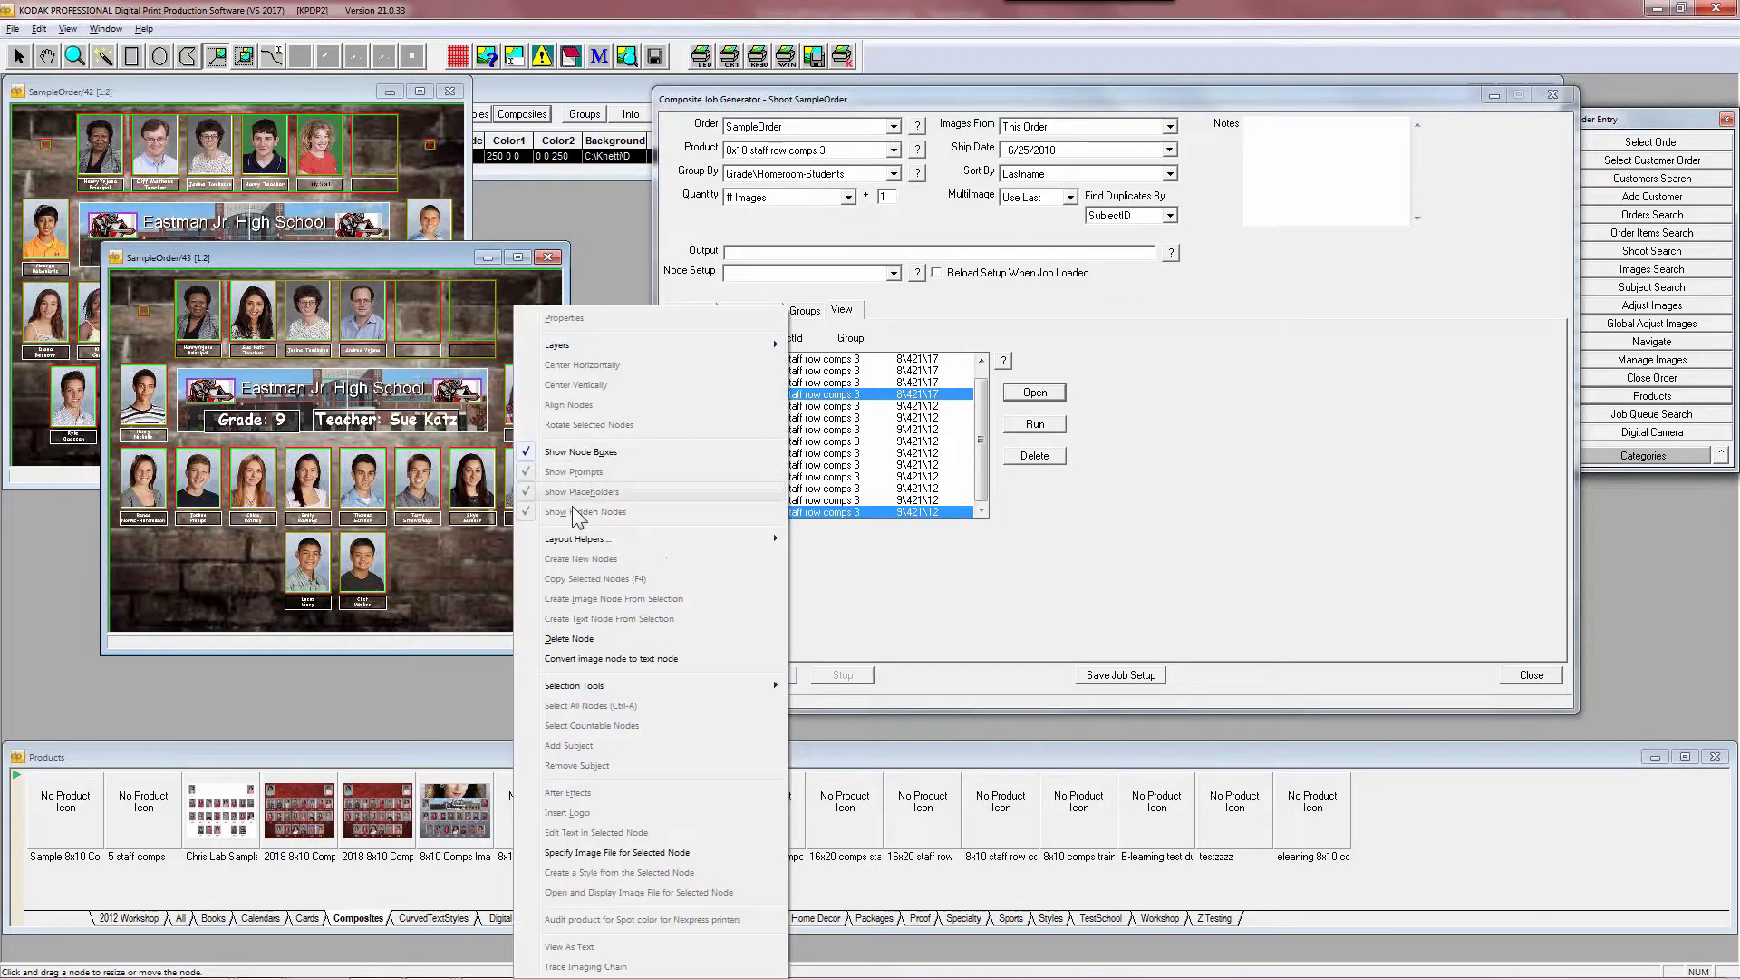
pyautogui.click(467, 321)
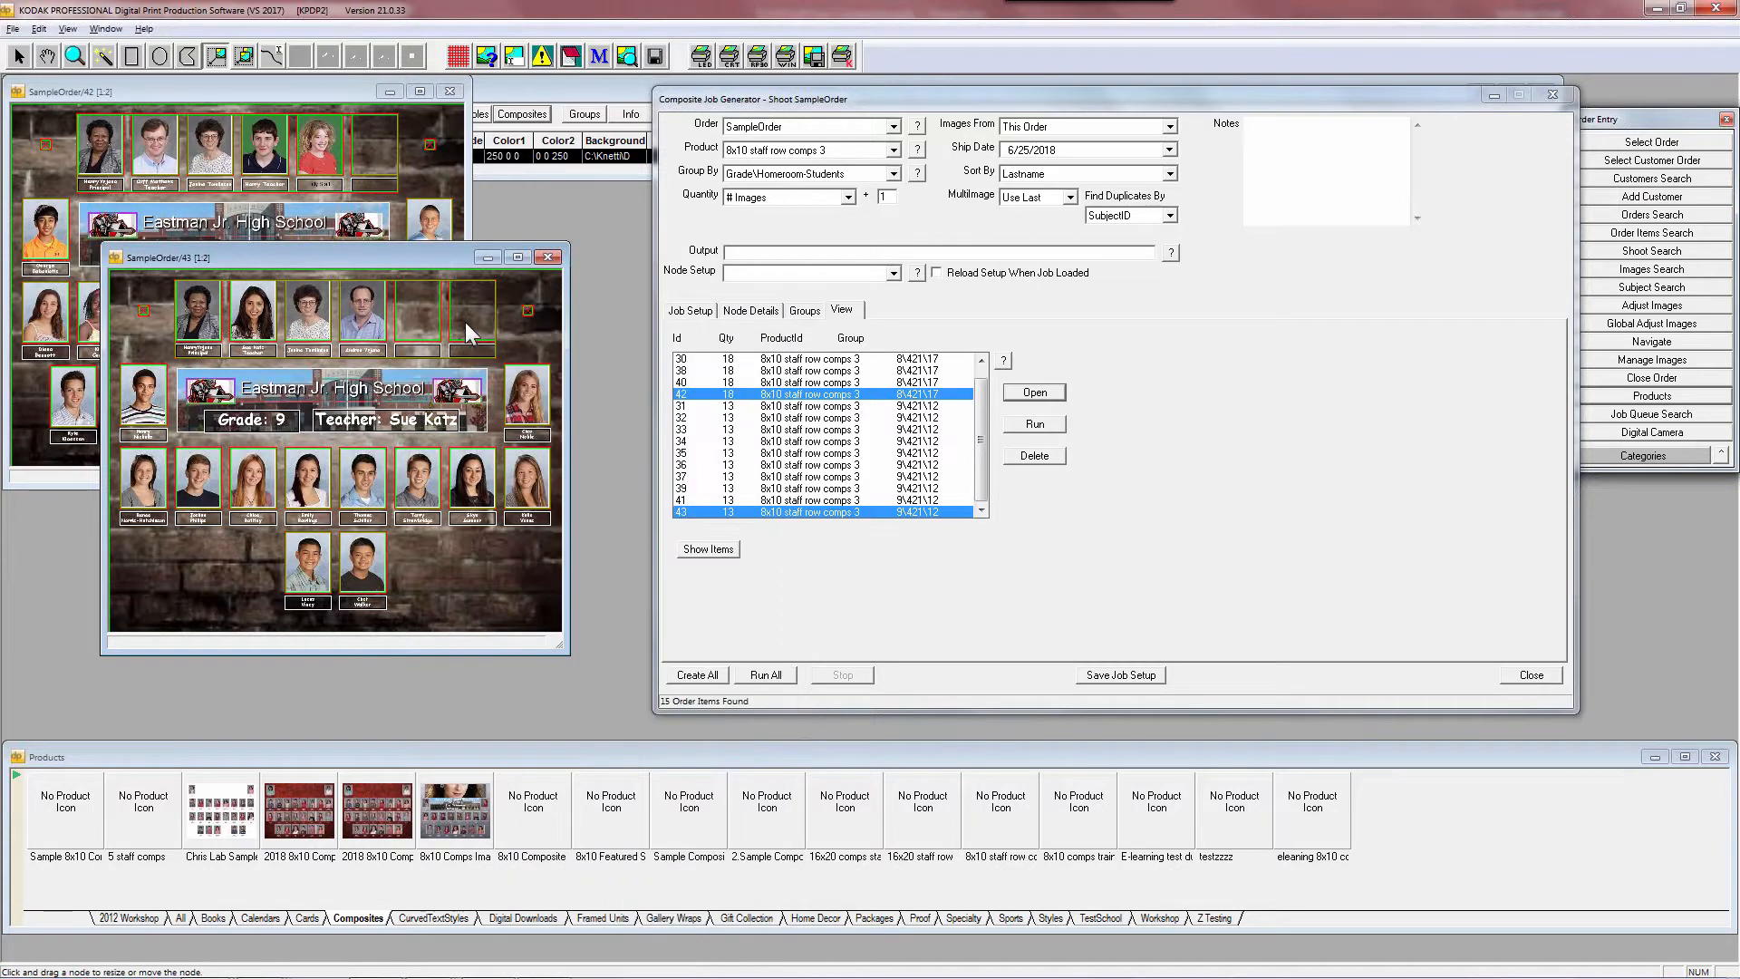
pyautogui.rightClick(525, 346)
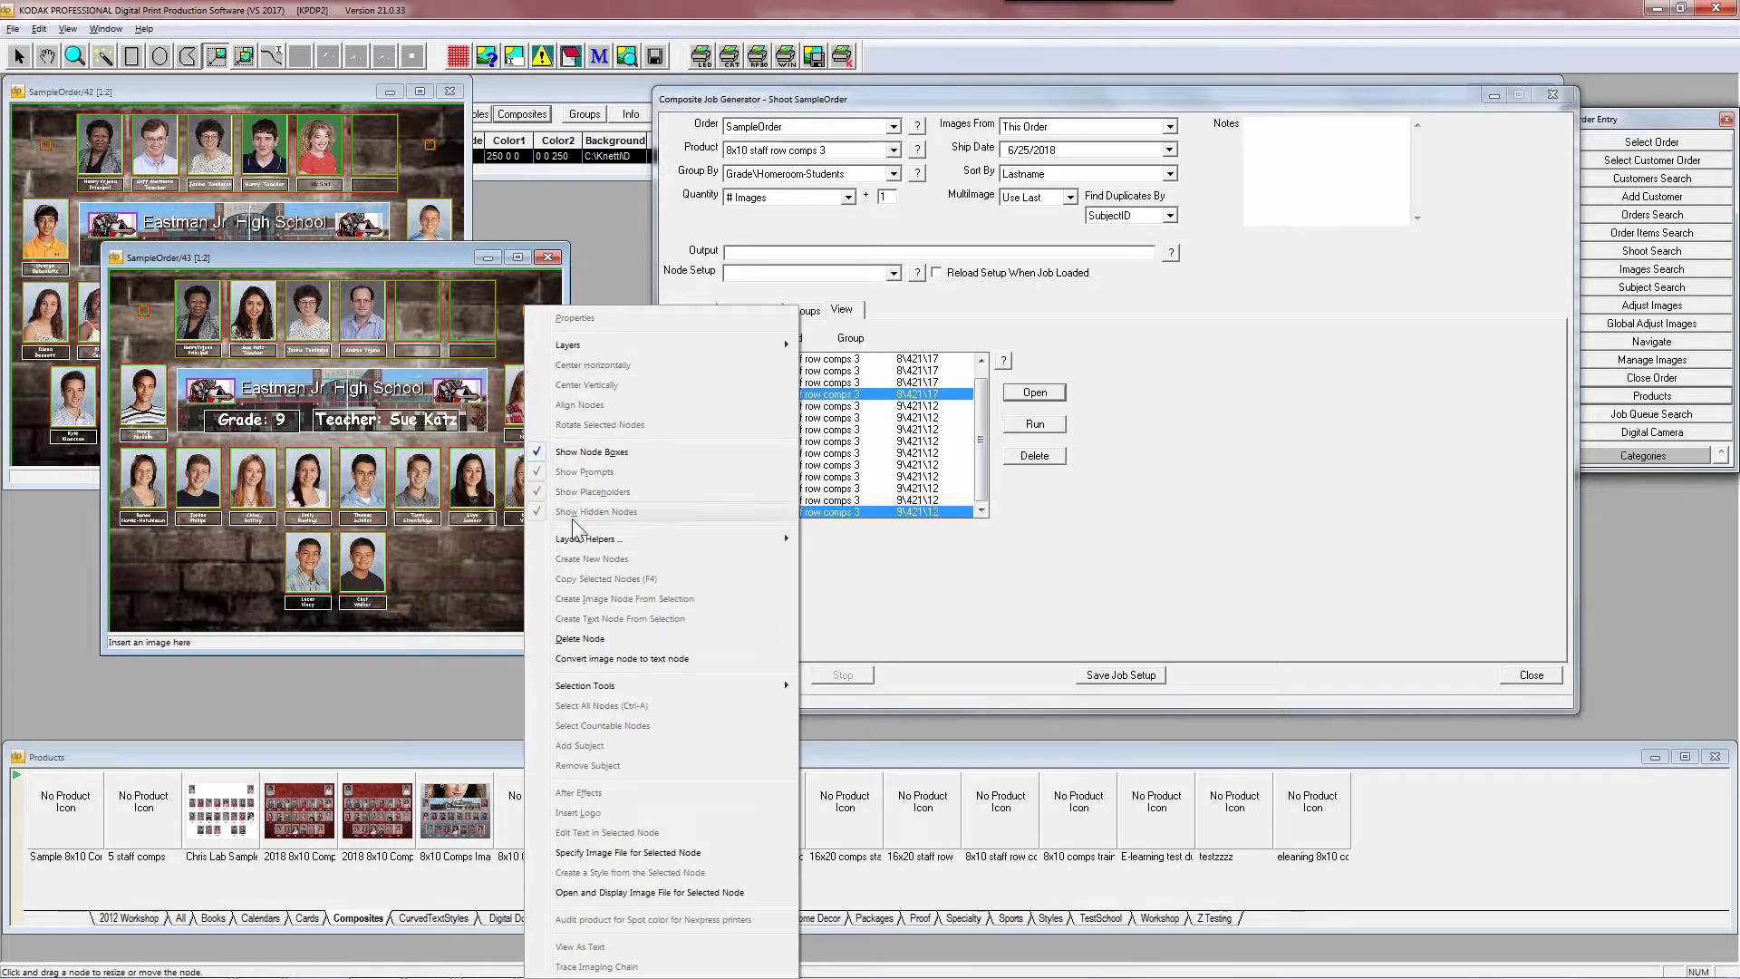
pyautogui.click(444, 265)
pyautogui.click(427, 183)
pyautogui.rightClick(427, 183)
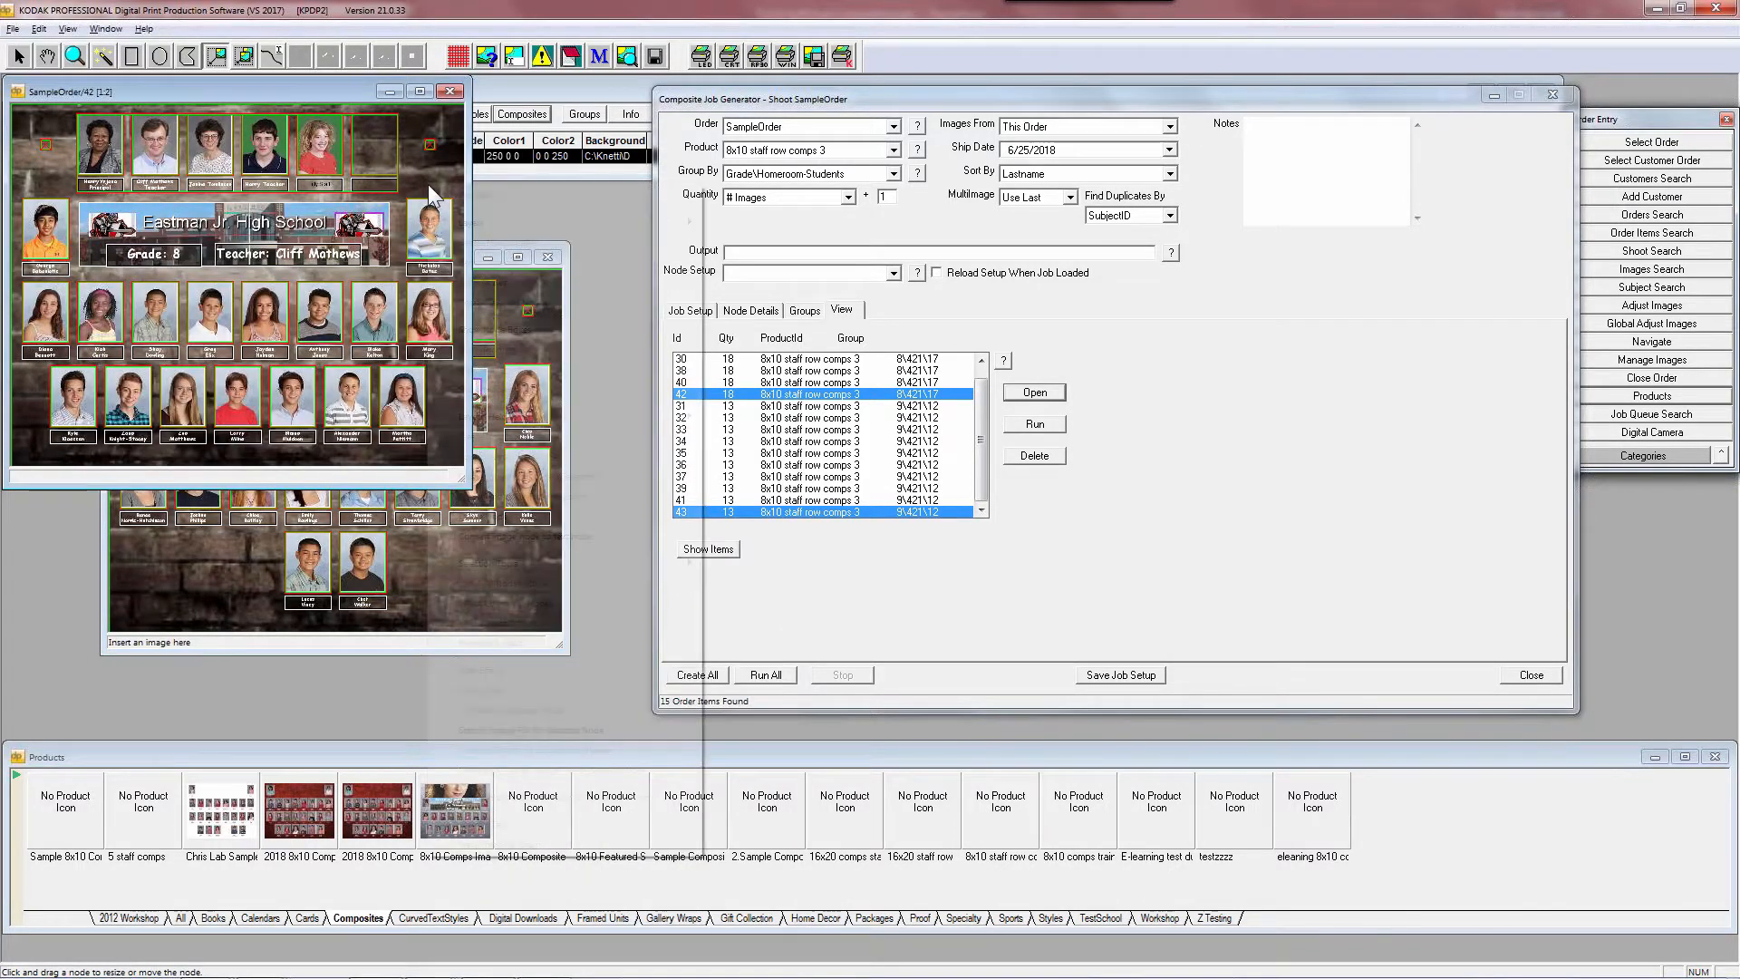
pyautogui.click(490, 329)
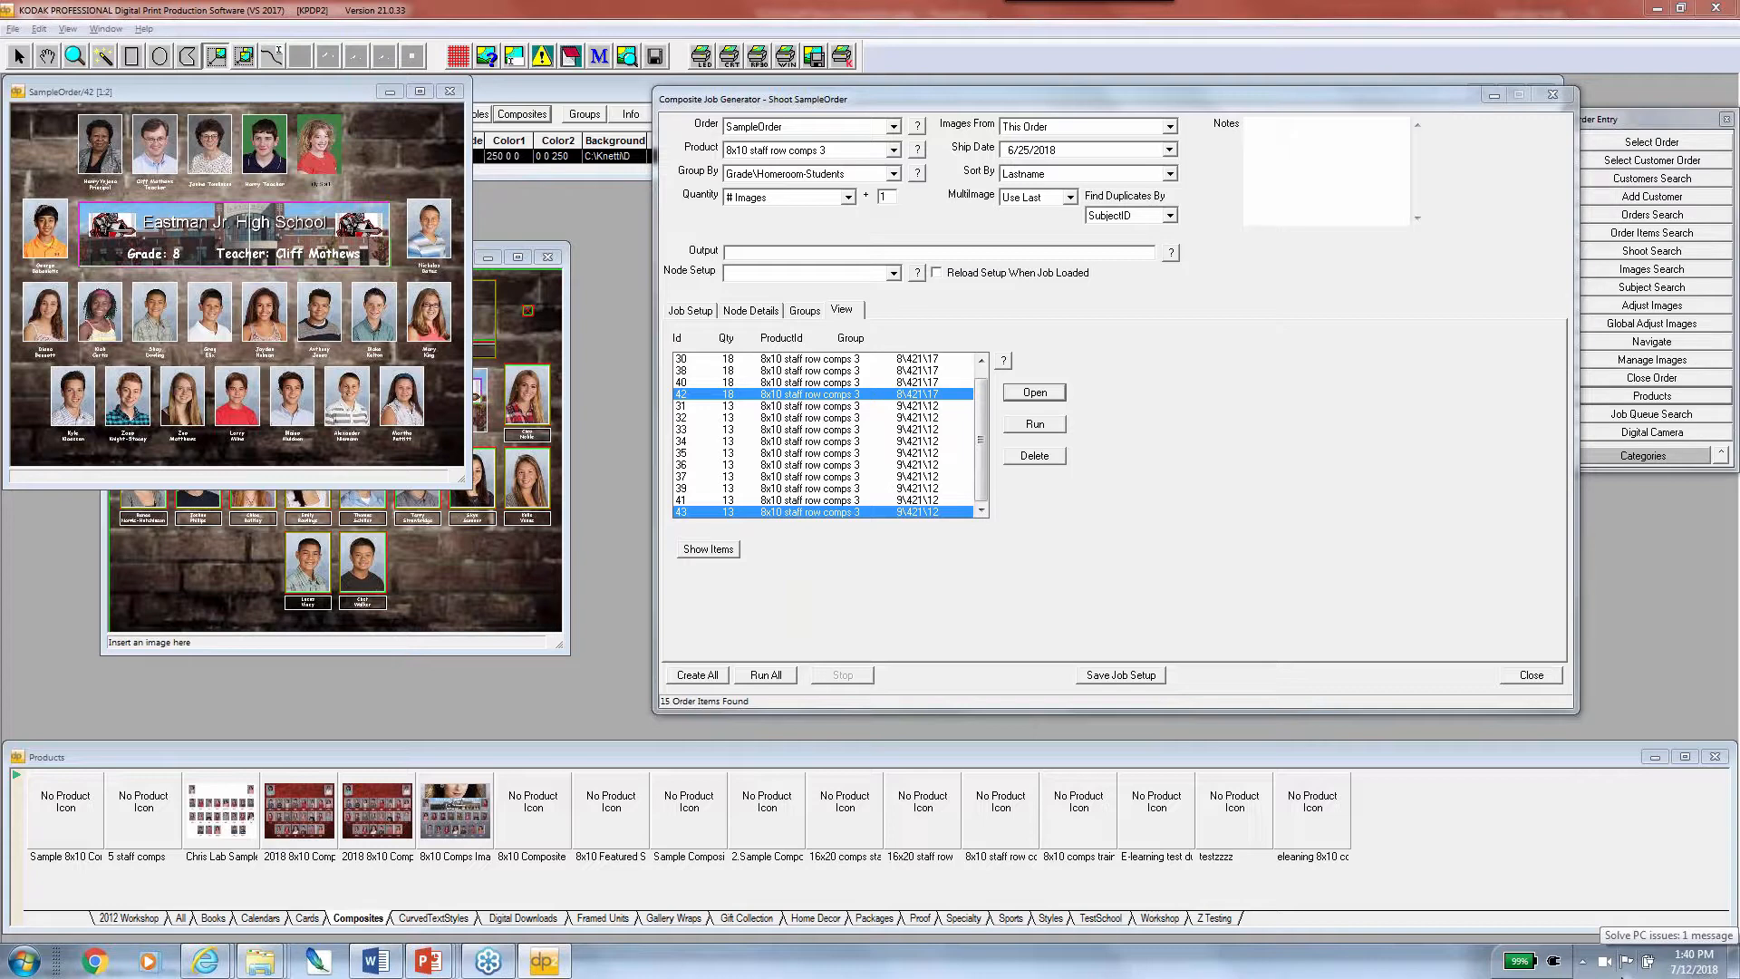
# Close the SampleOrder/42 composite and bring the Composite Job Generator's order item list back into view
pyautogui.click(450, 92)
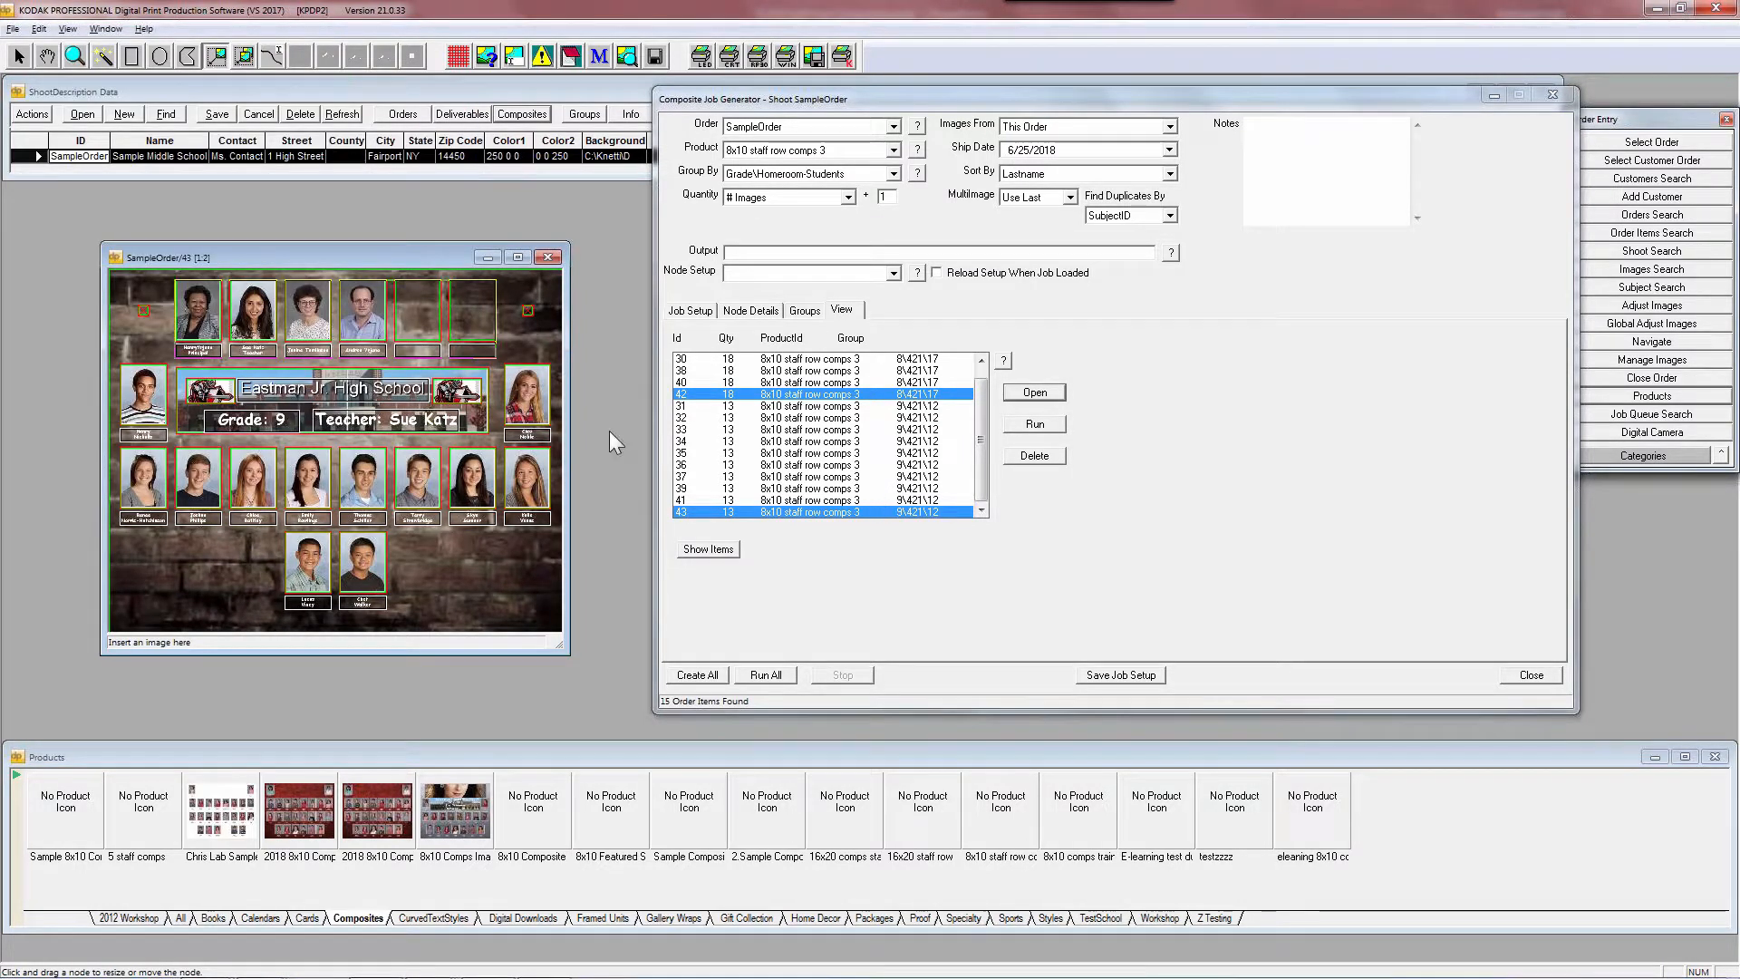
pyautogui.moveTo(1057, 96); pyautogui.dragTo(813, 85)
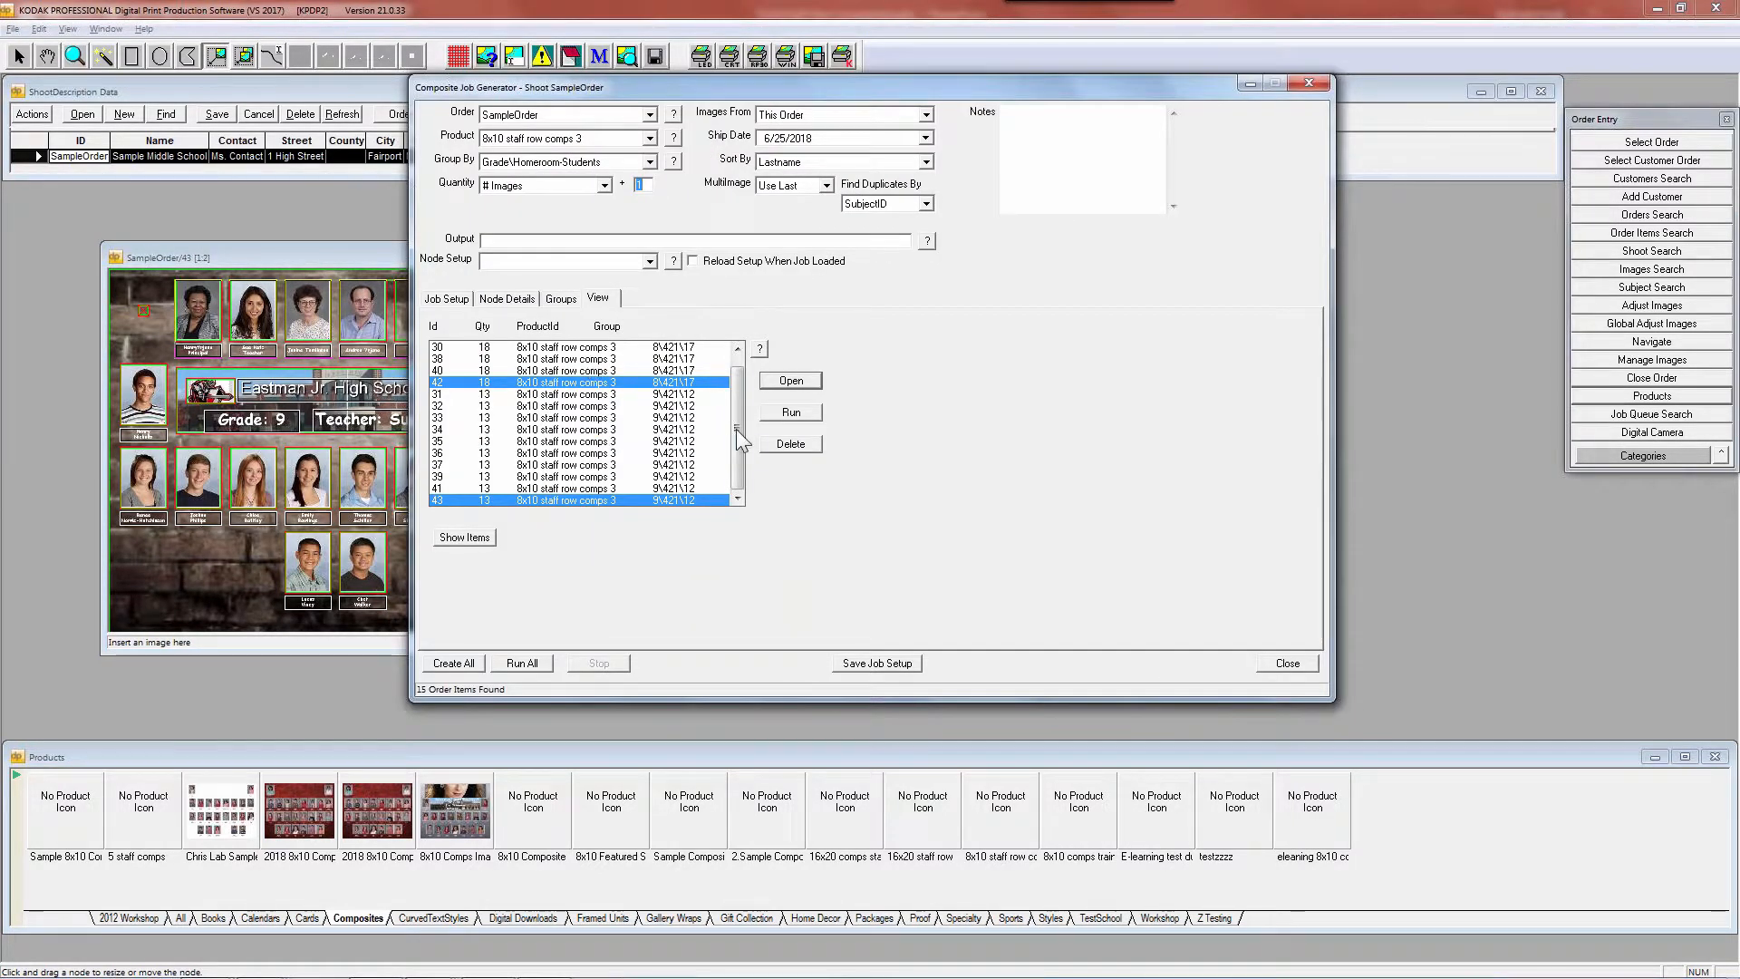
pyautogui.moveTo(741, 435); pyautogui.dragTo(738, 391)
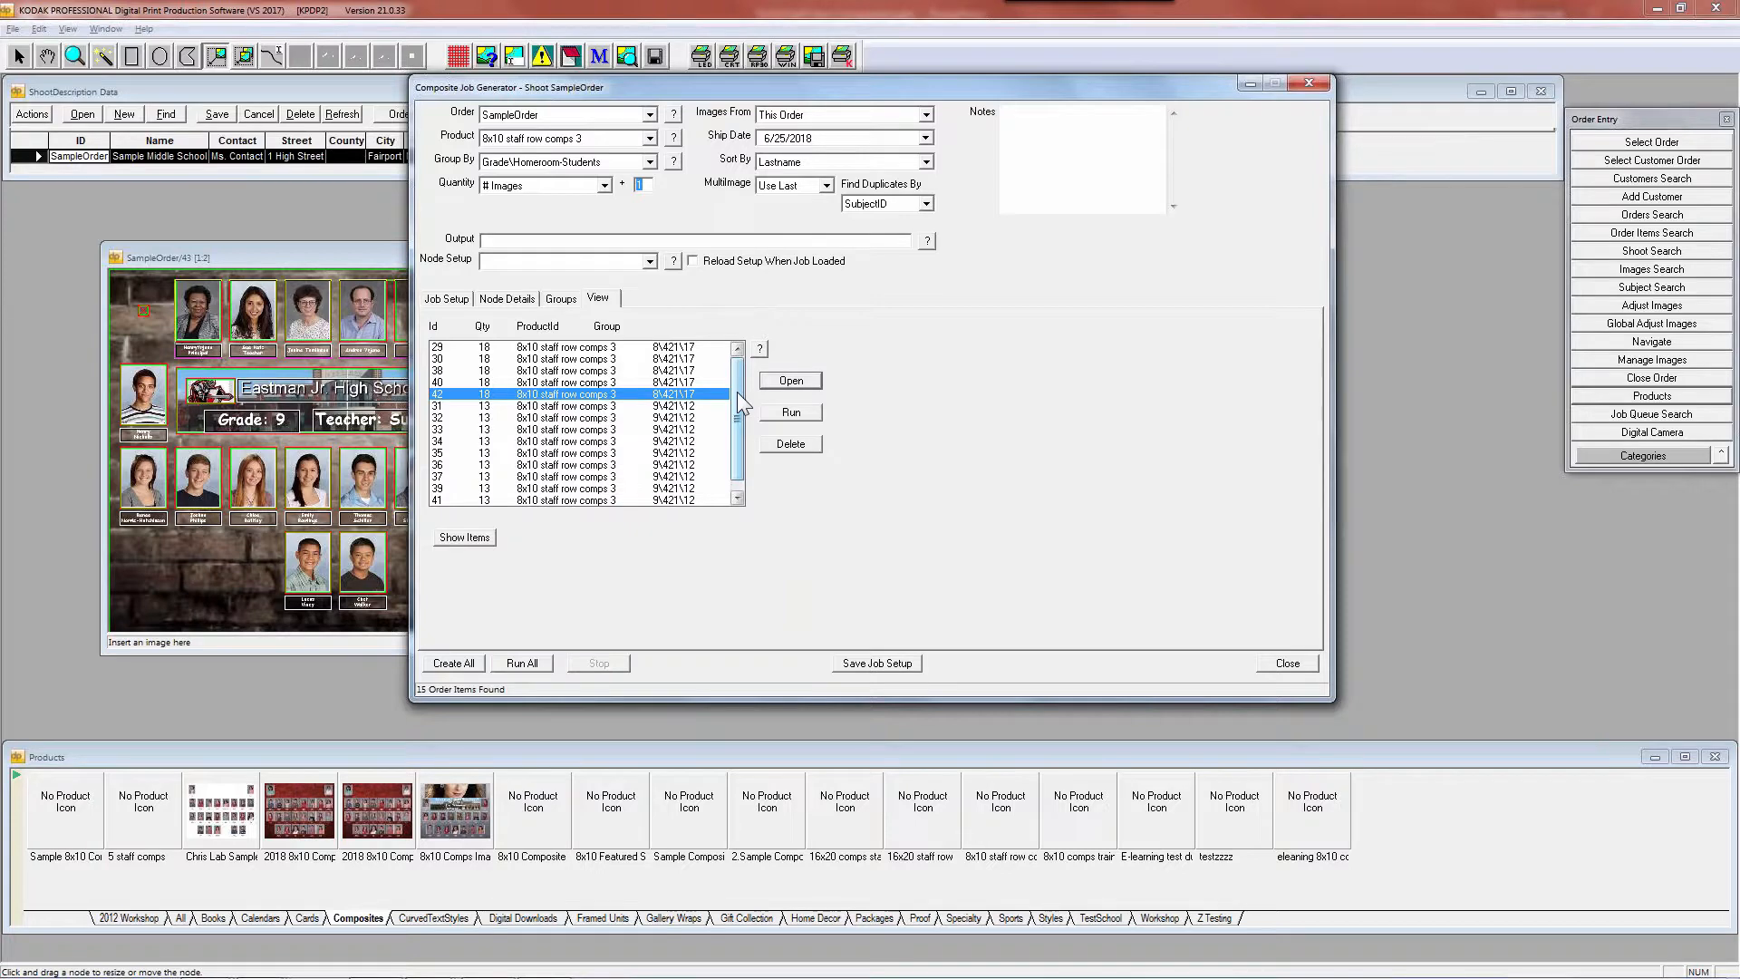
# Review the composite job's setup, node details, groups and order items in sequence
pyautogui.click(443, 299)
pyautogui.click(500, 300)
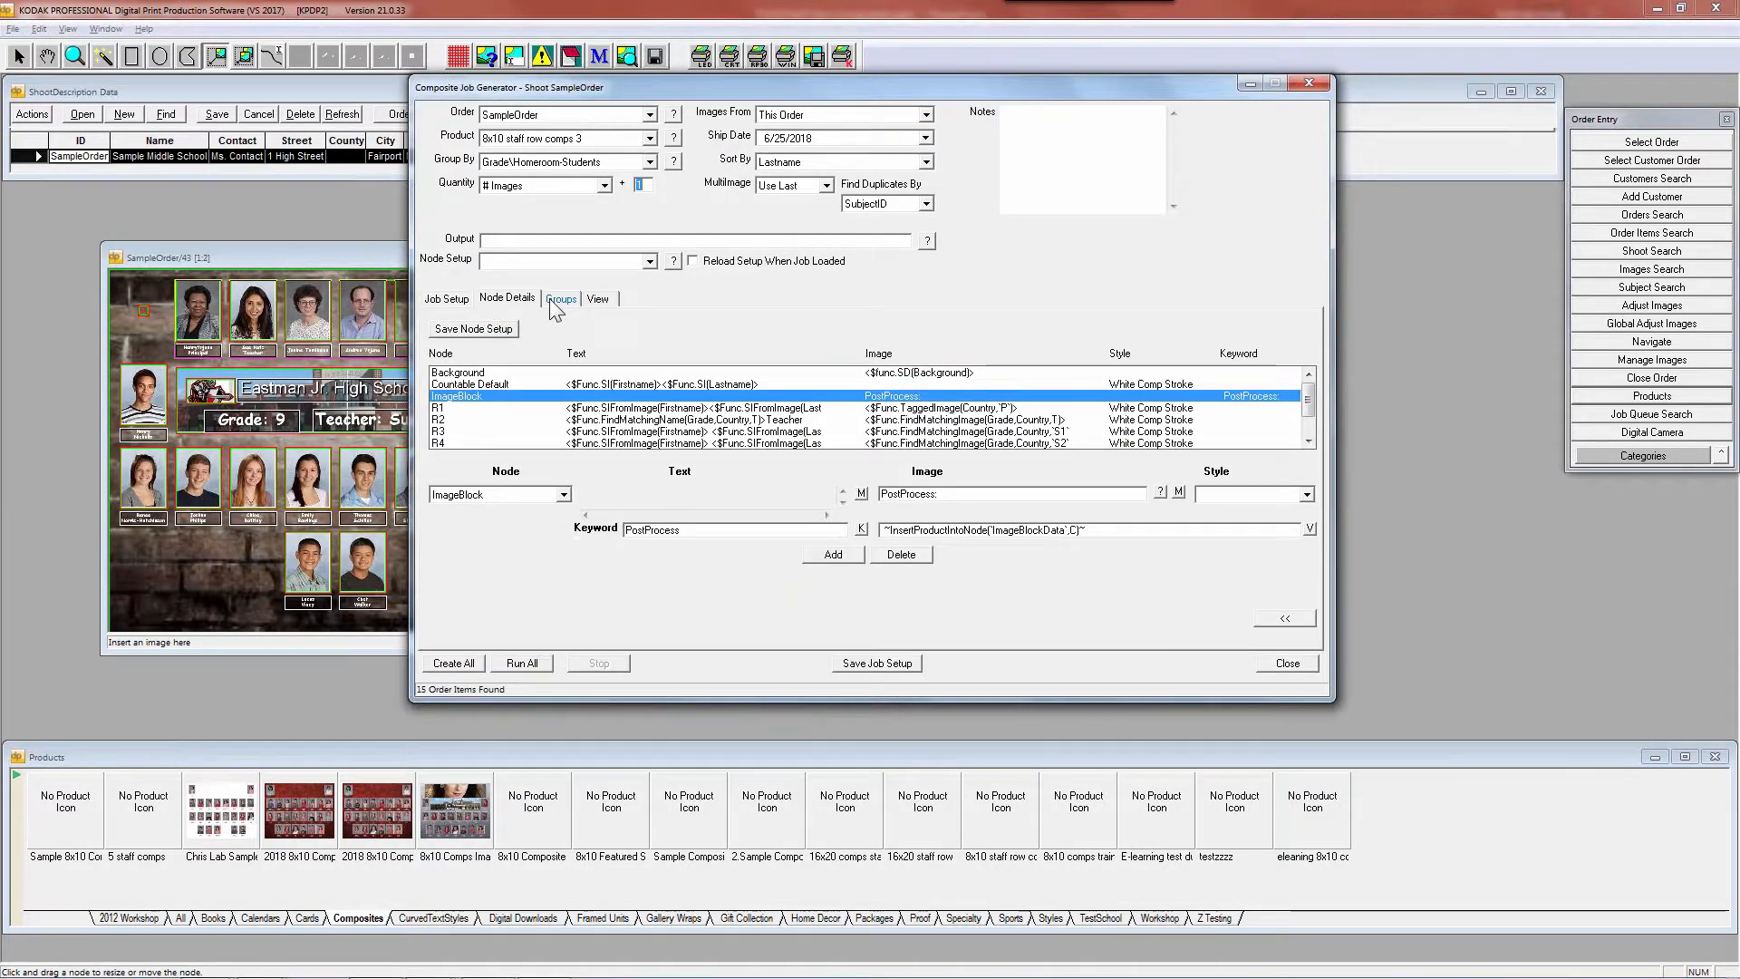
pyautogui.click(551, 299)
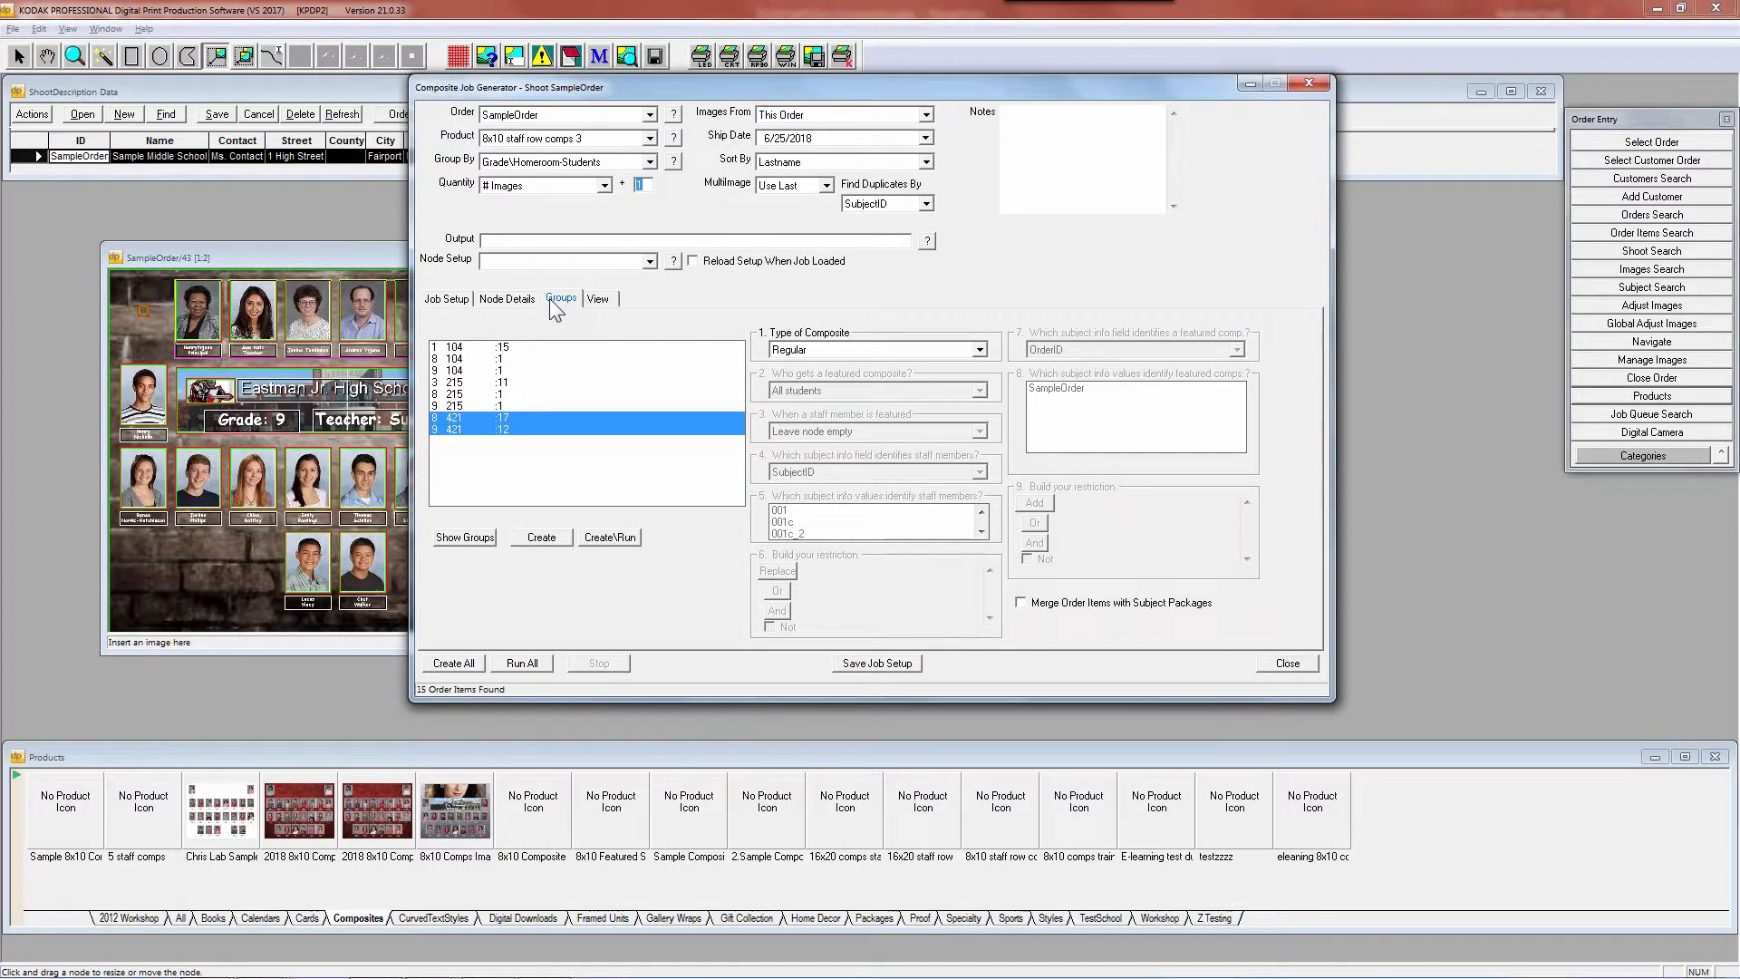
pyautogui.click(446, 301)
pyautogui.click(507, 299)
pyautogui.click(560, 299)
pyautogui.click(598, 299)
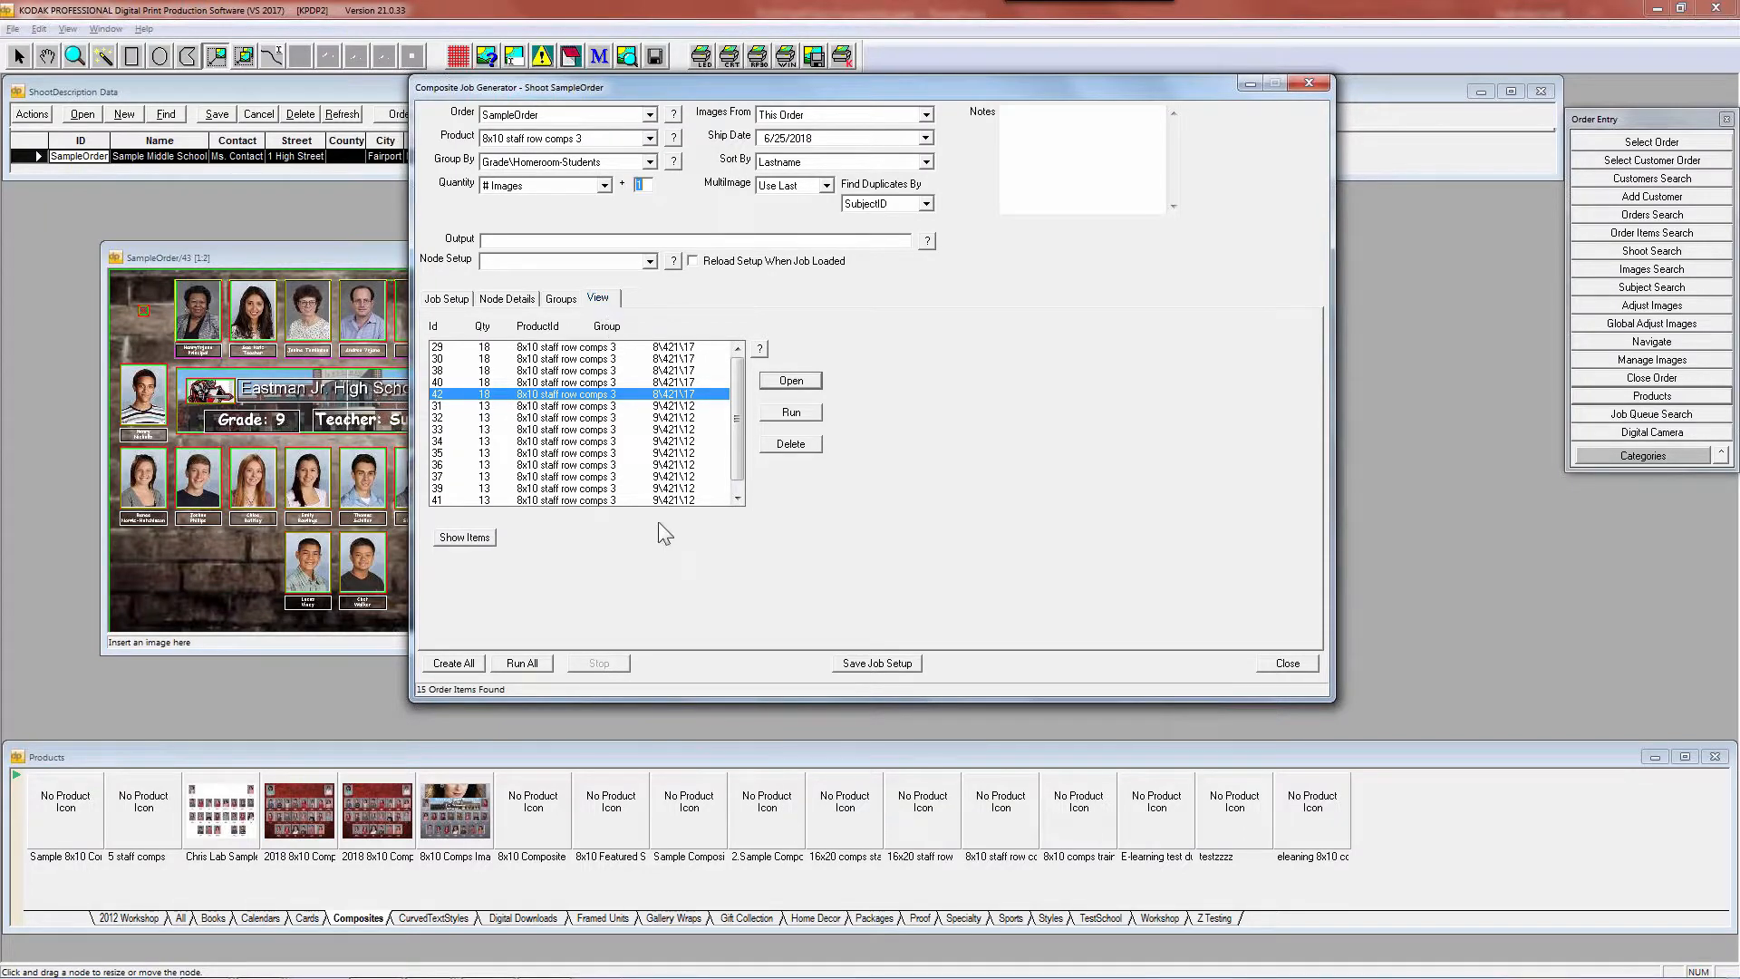
# Switch to the DP2 Service Desk page in Internet Explorer
pyautogui.hotkey('alt', 'Tab')
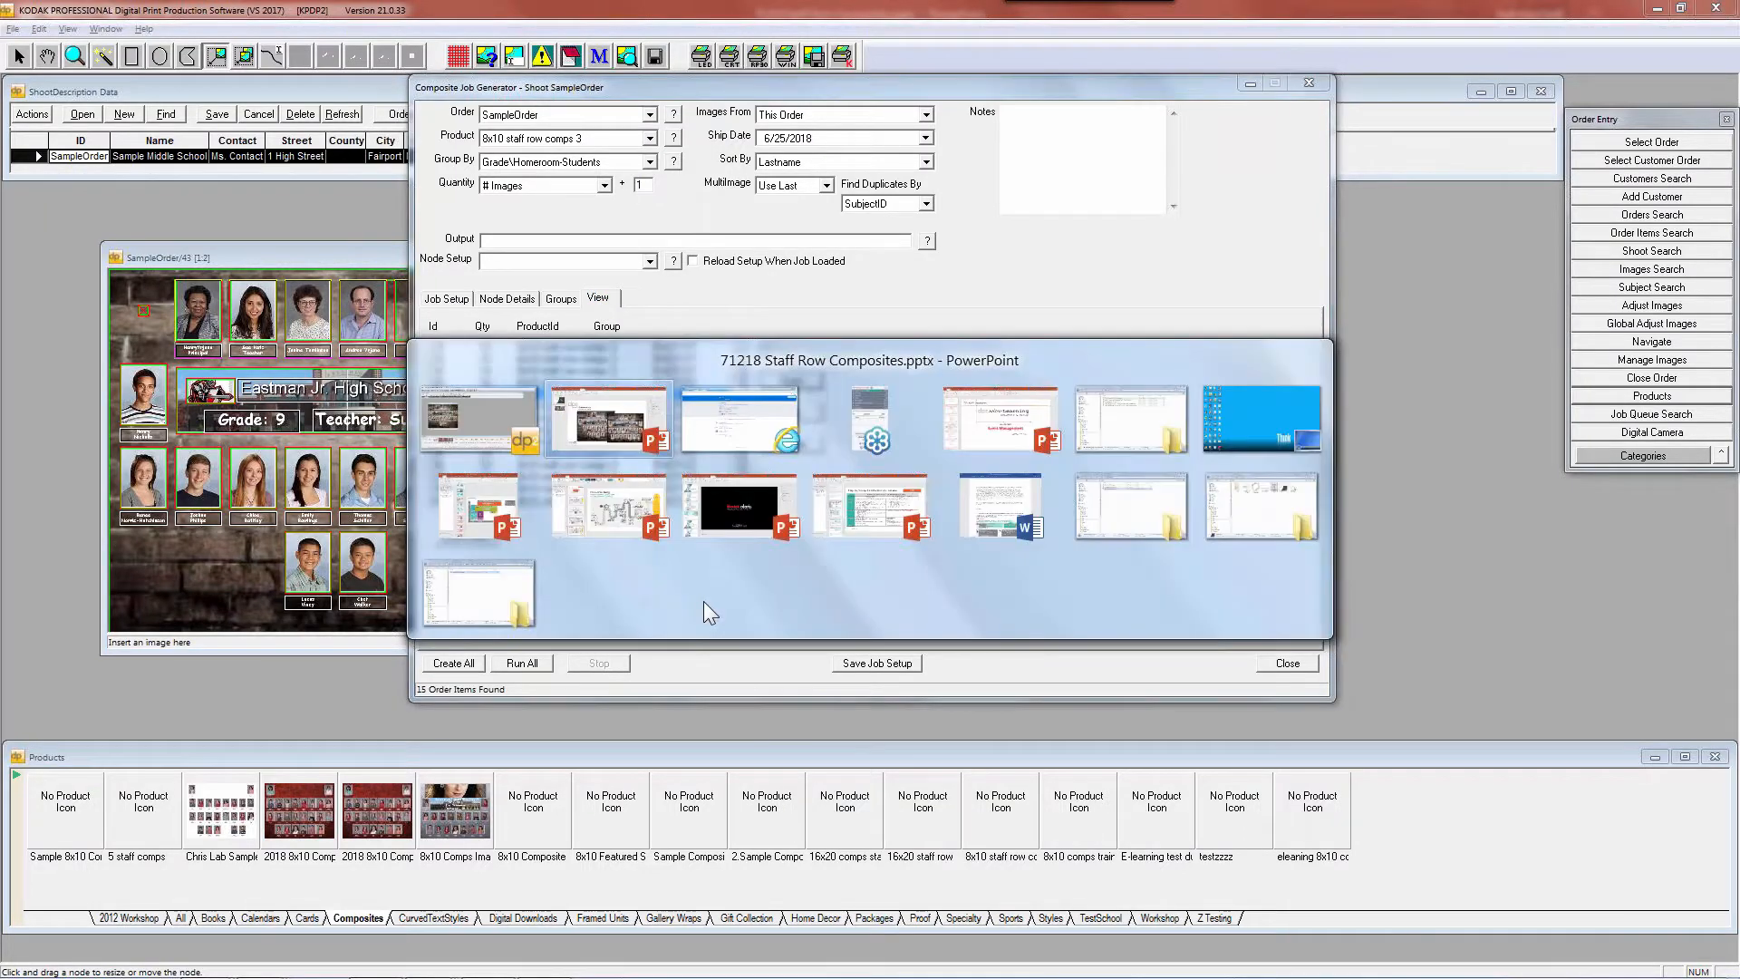
pyautogui.moveTo(1167, 411)
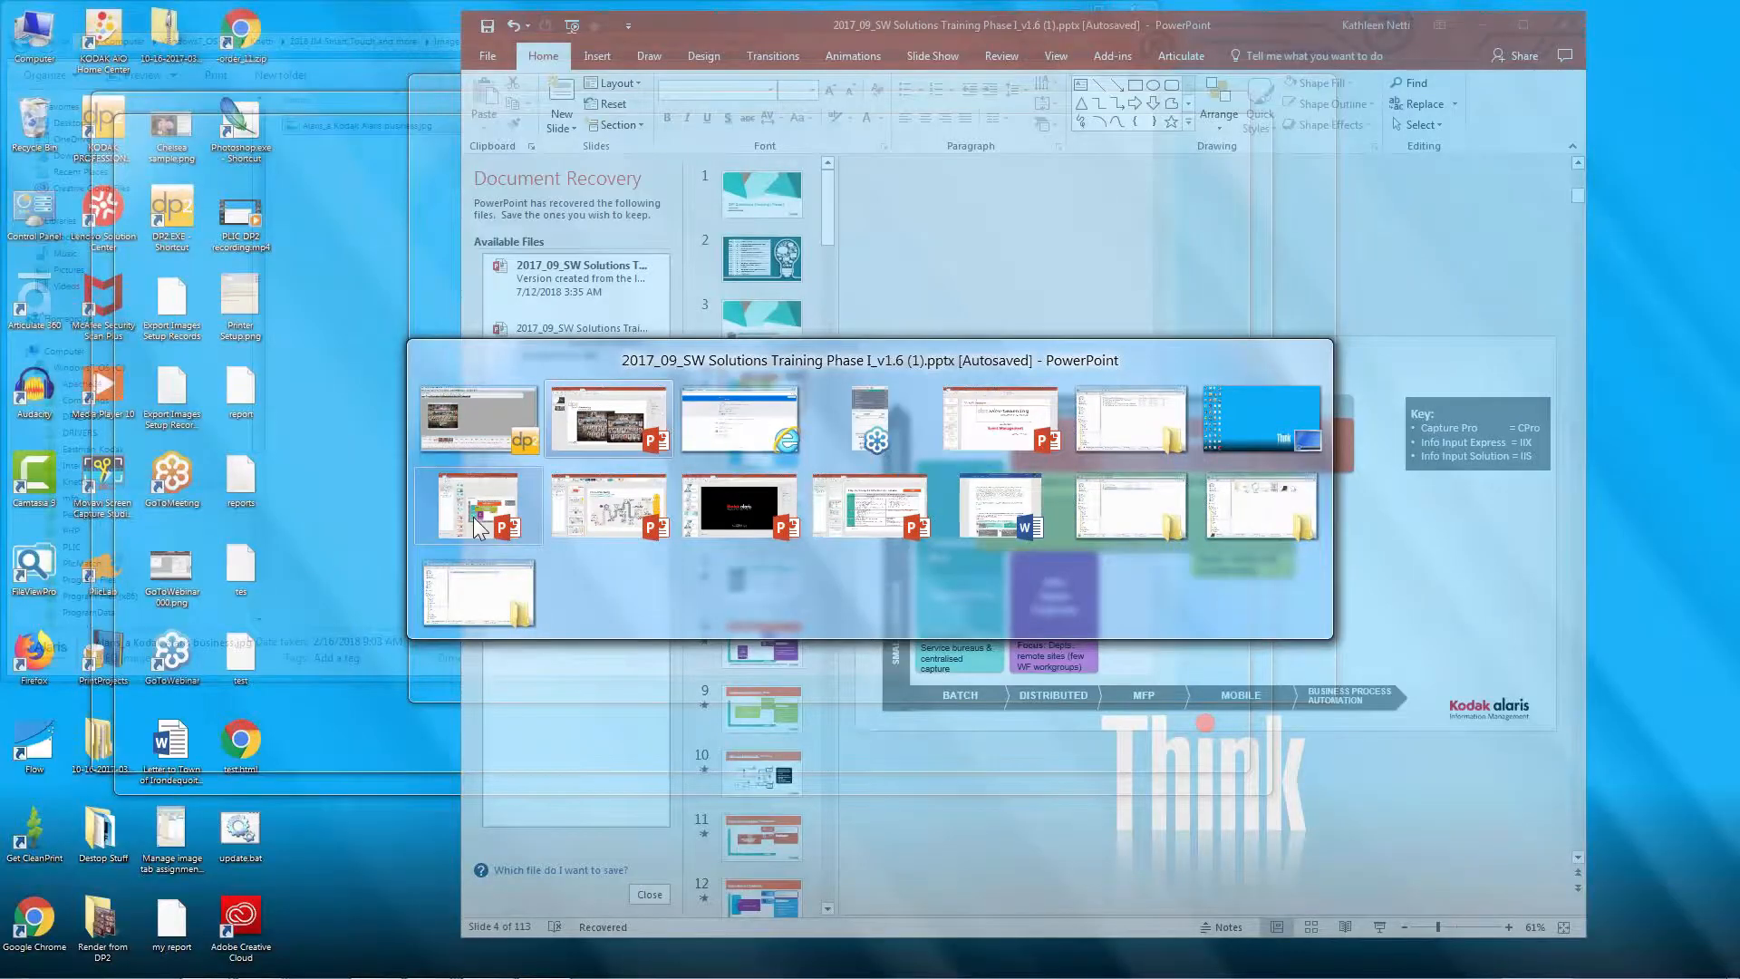
pyautogui.moveTo(744, 516)
pyautogui.moveTo(843, 510)
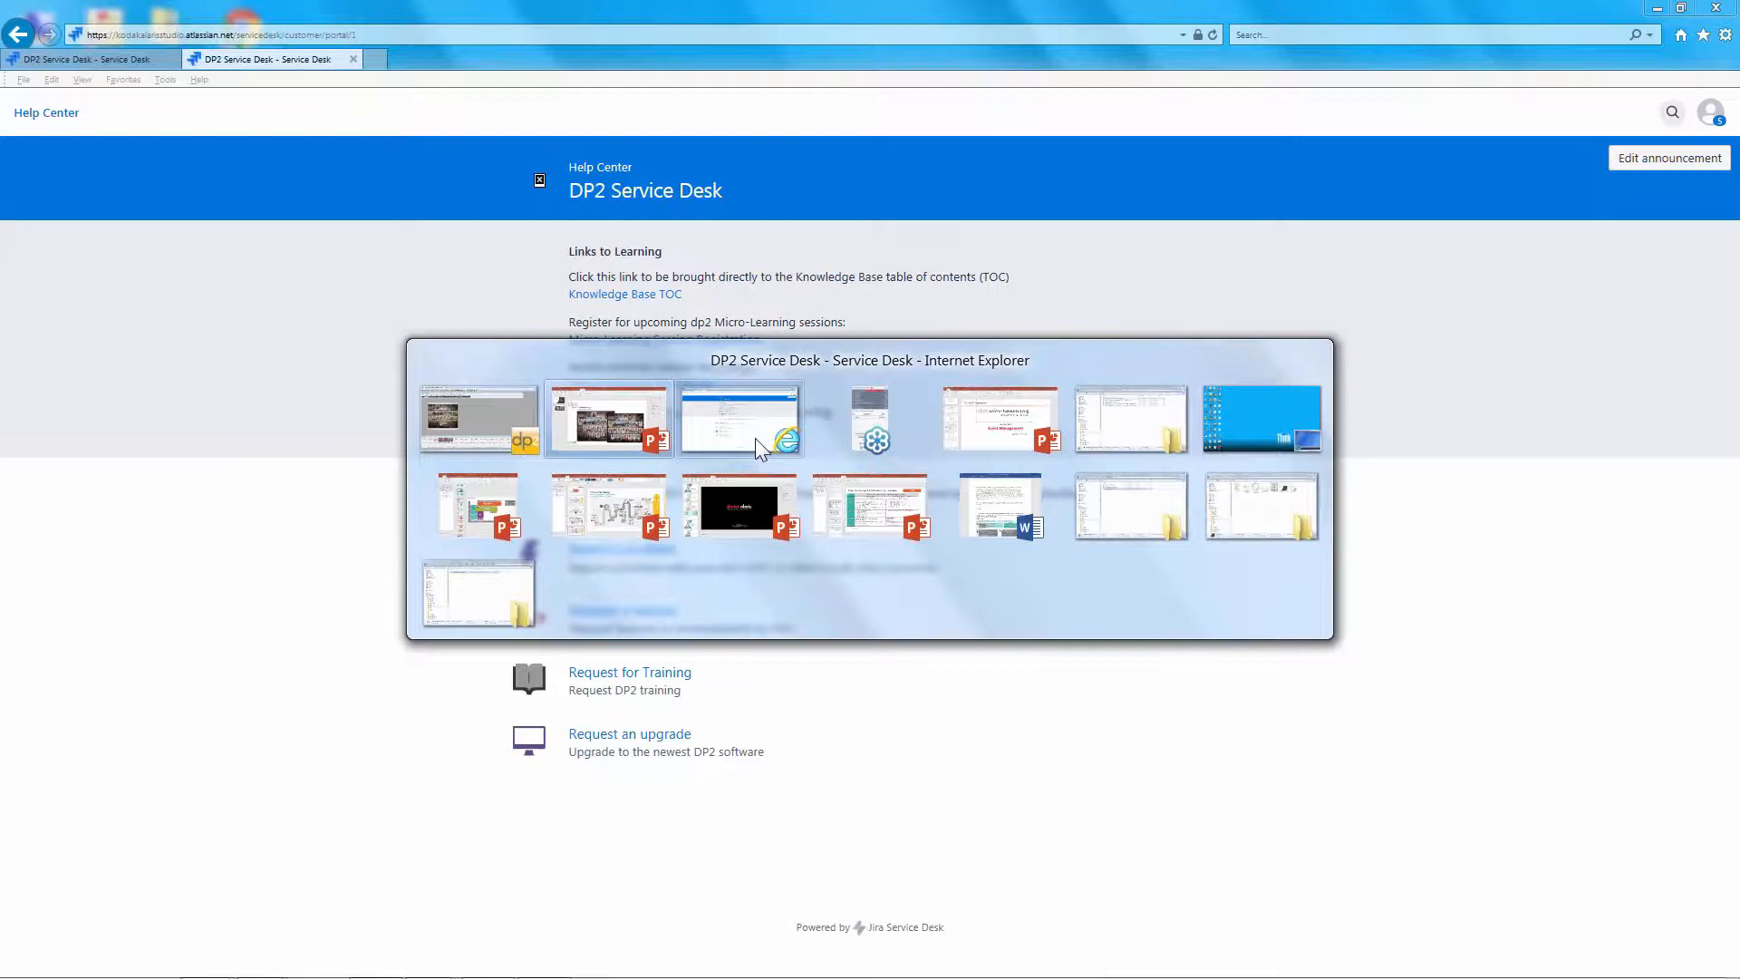
pyautogui.click(756, 437)
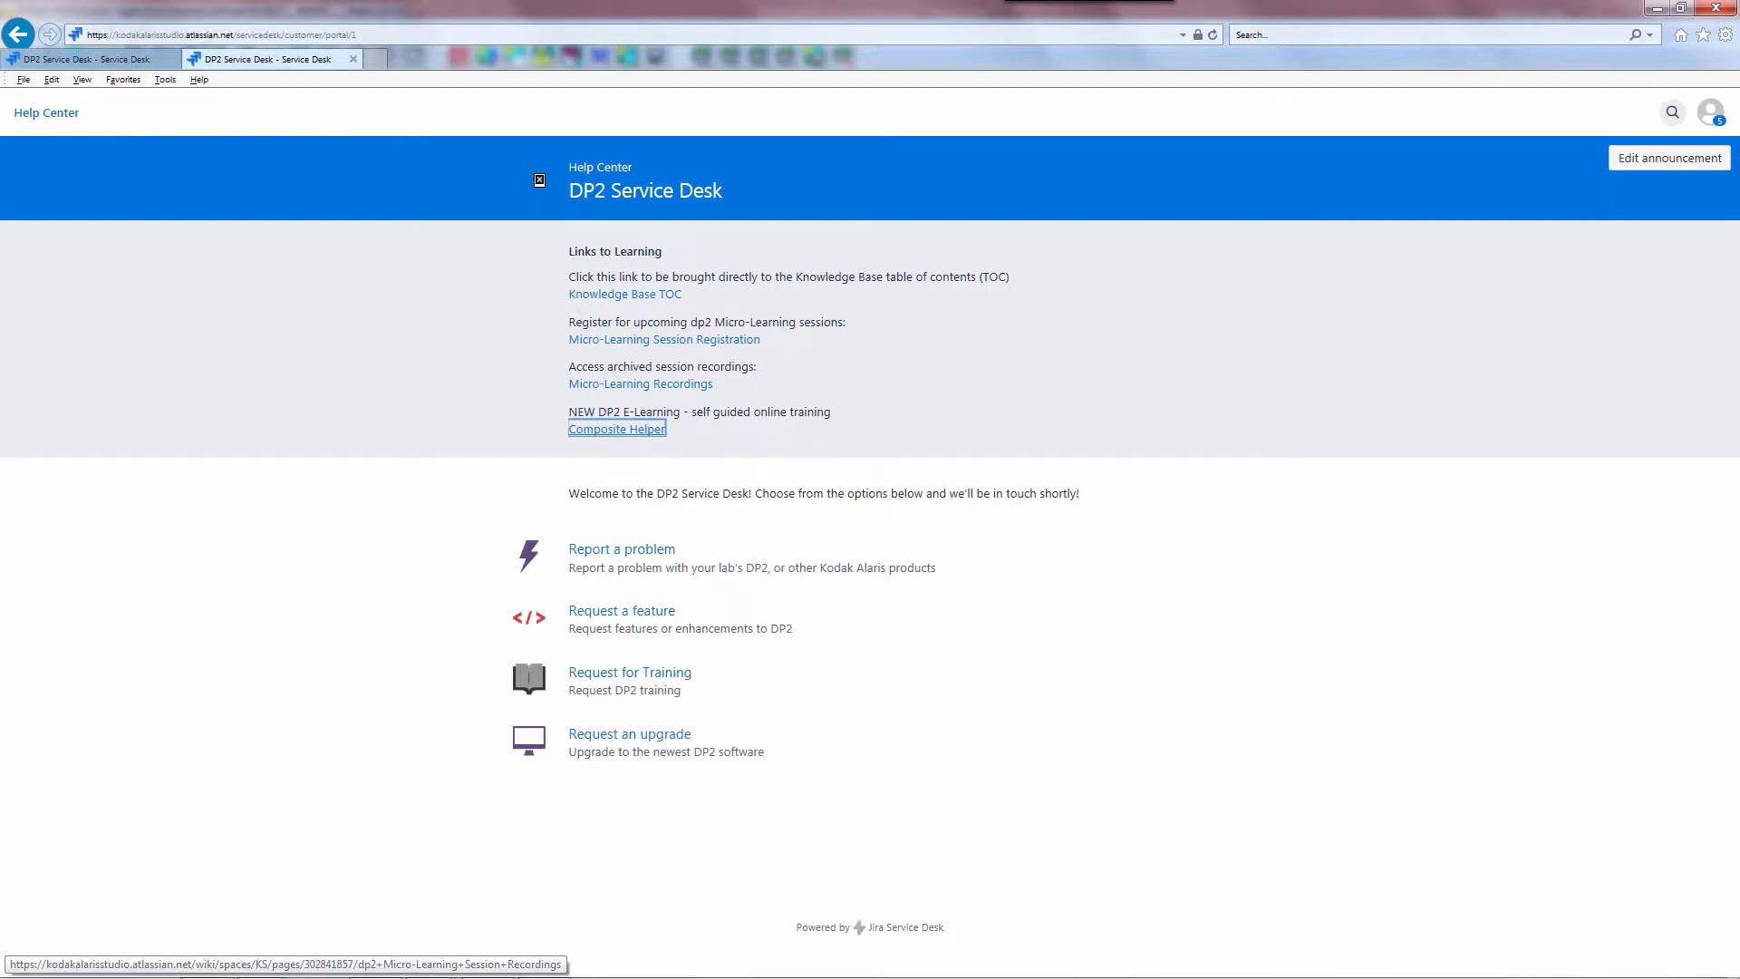
# Open the Composite Helper e-learning from the service desk's learning links and start the course
pyautogui.click(603, 431)
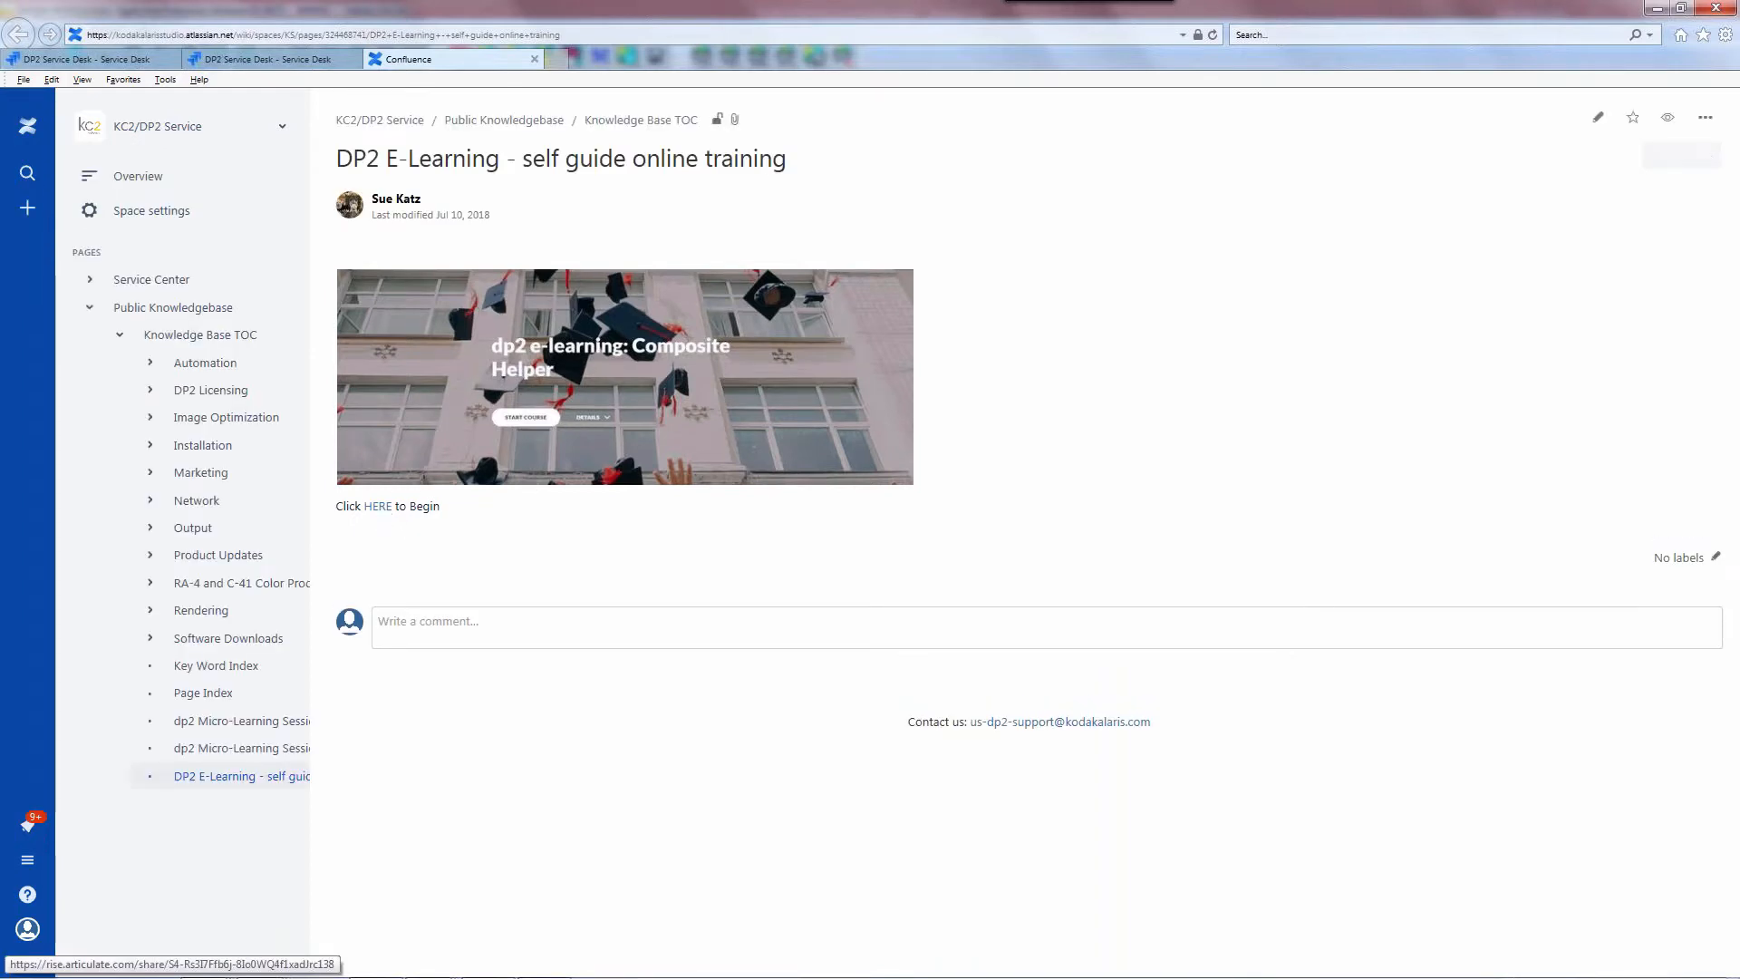
pyautogui.click(384, 513)
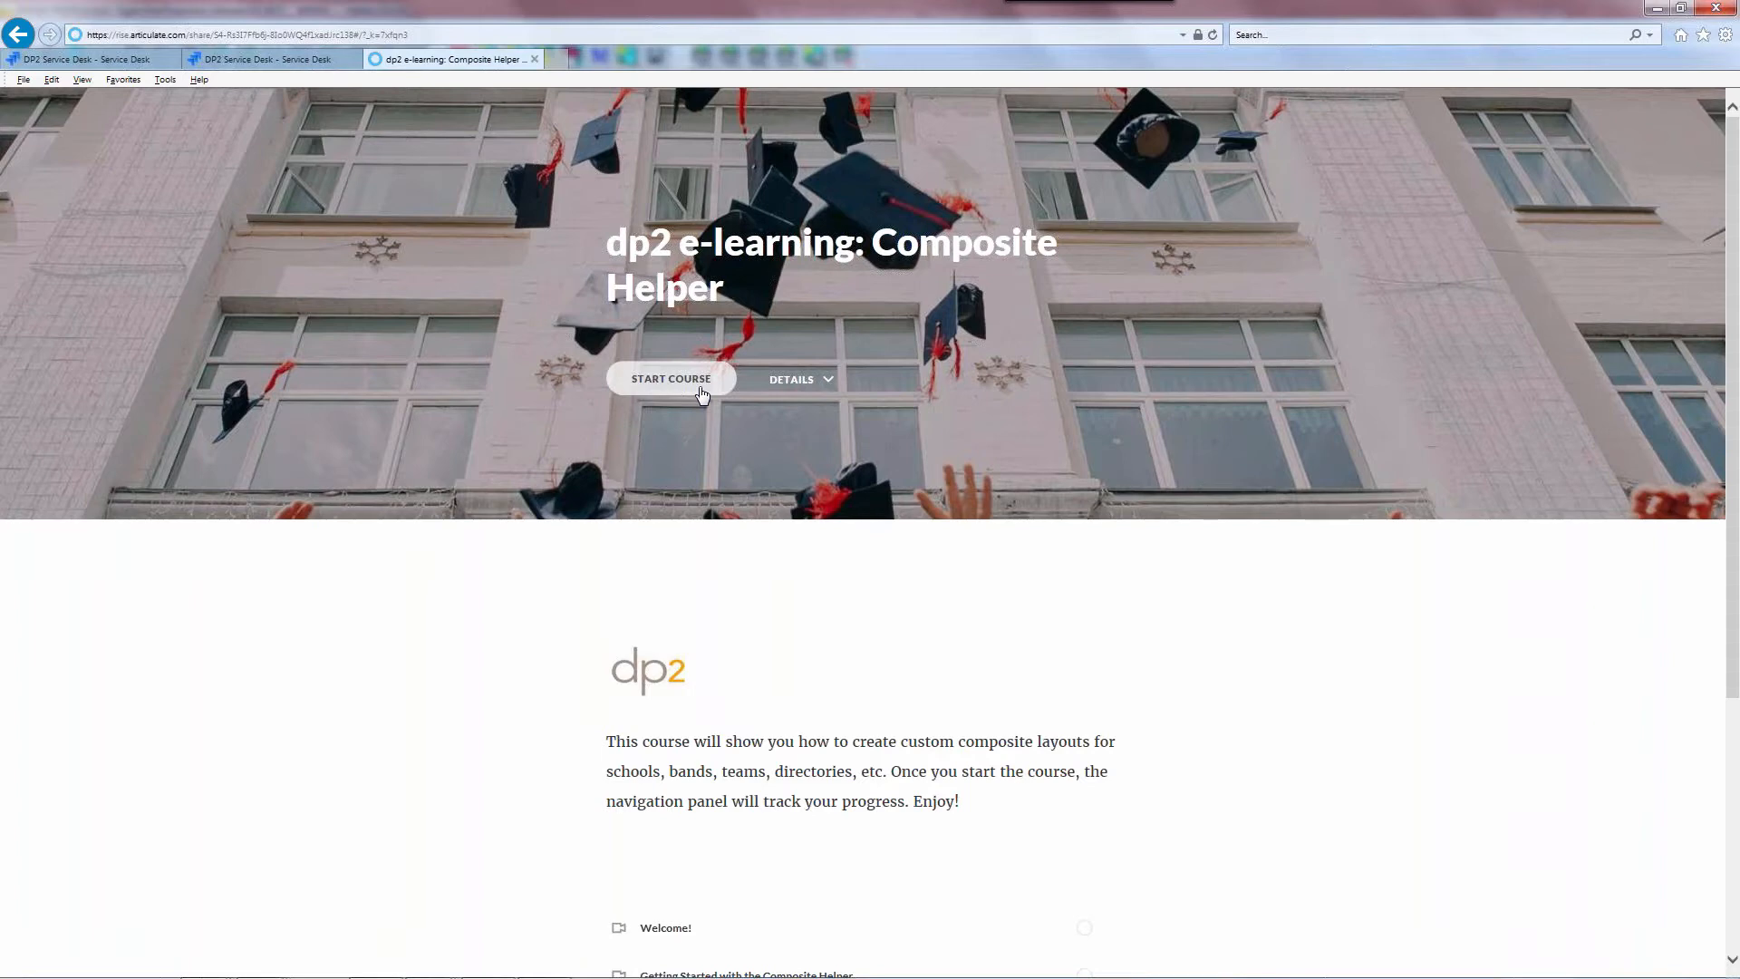
pyautogui.click(678, 383)
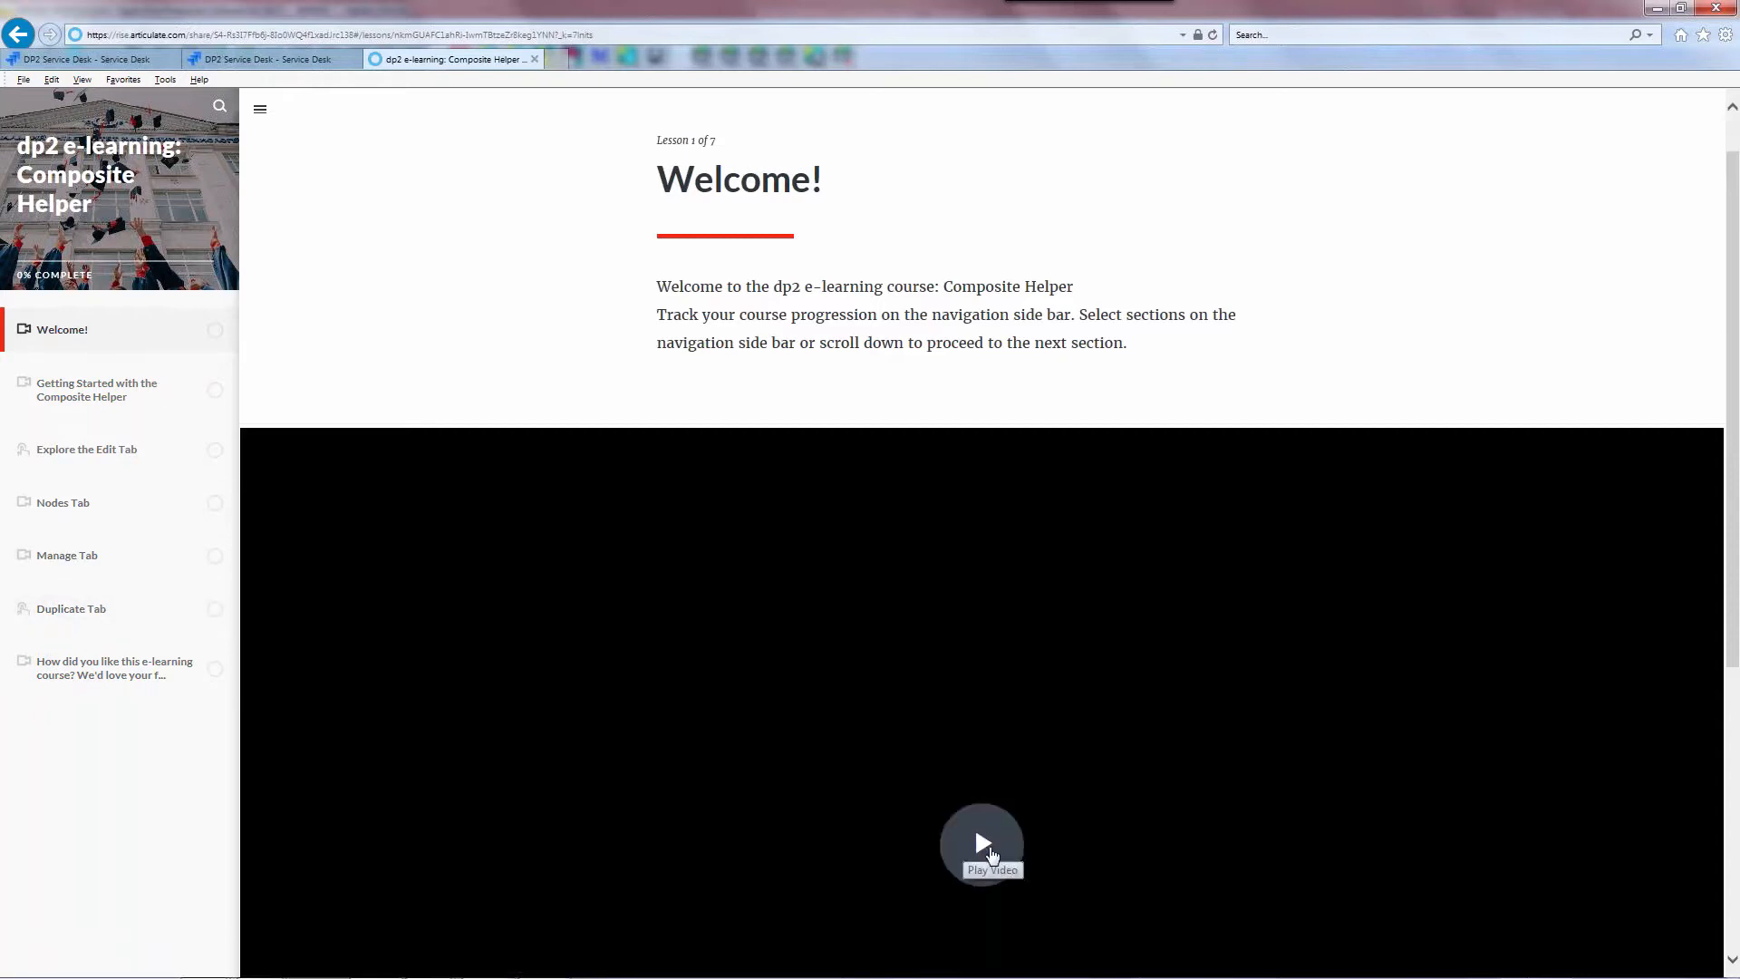
# Play the beginning of the Welcome lesson's video and pause it
pyautogui.click(986, 850)
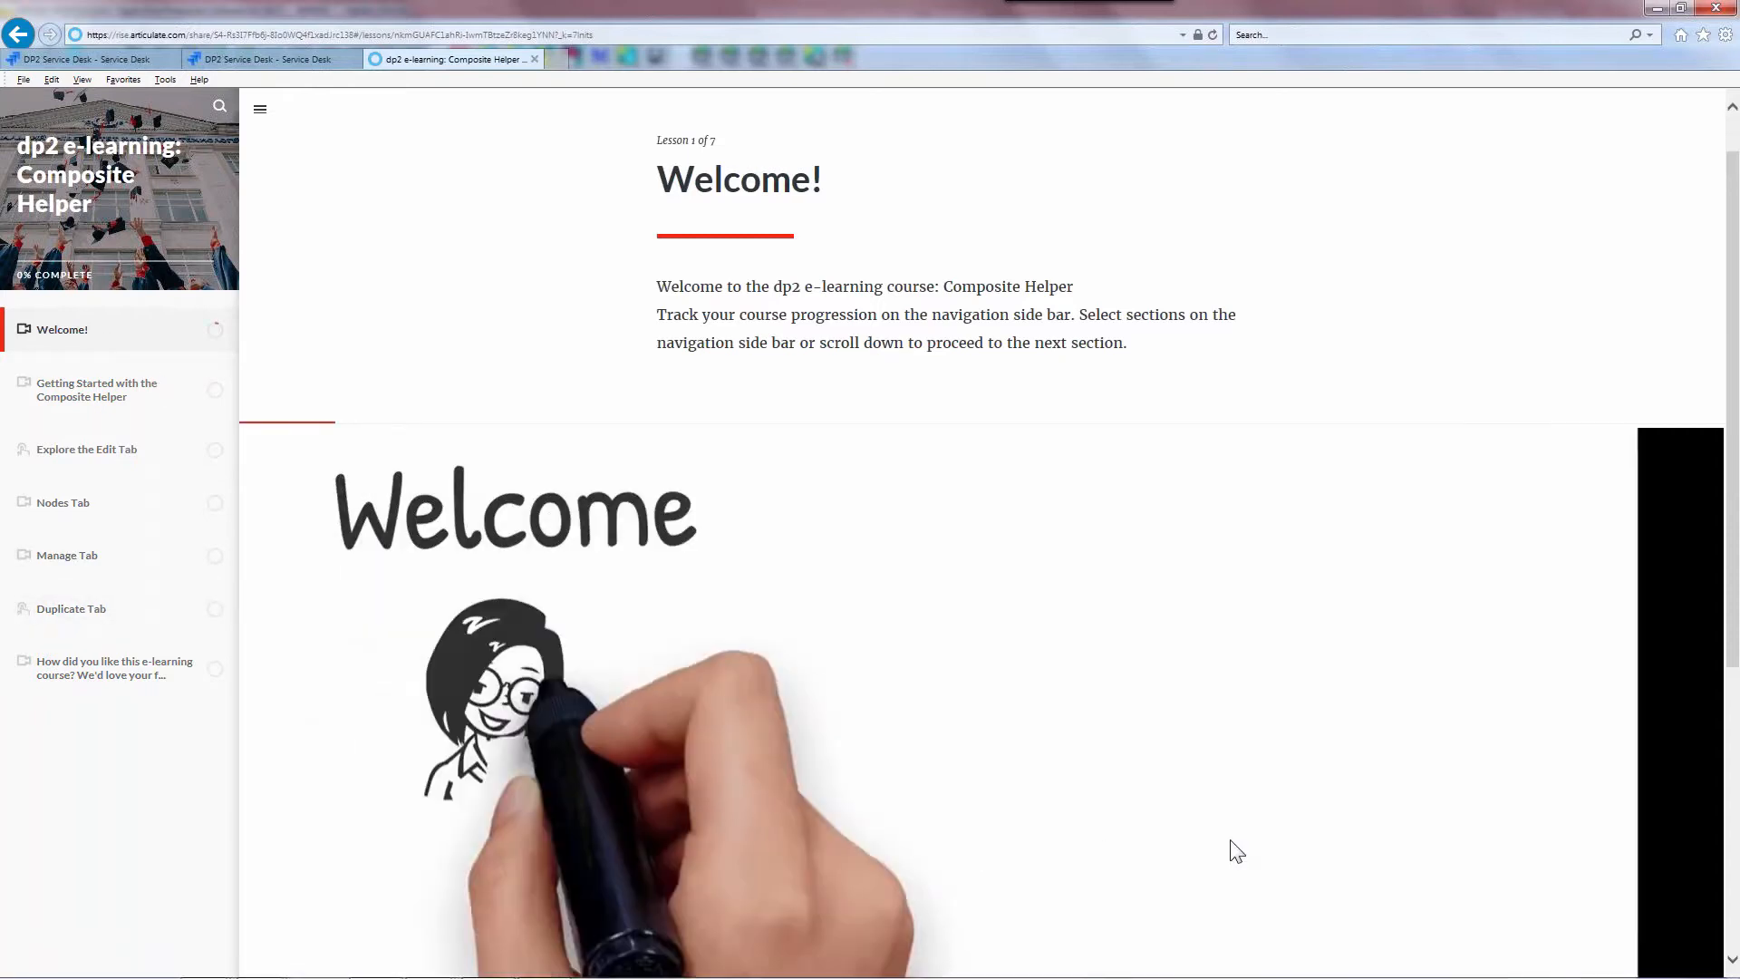
pyautogui.scroll(-4, 1429, 897)
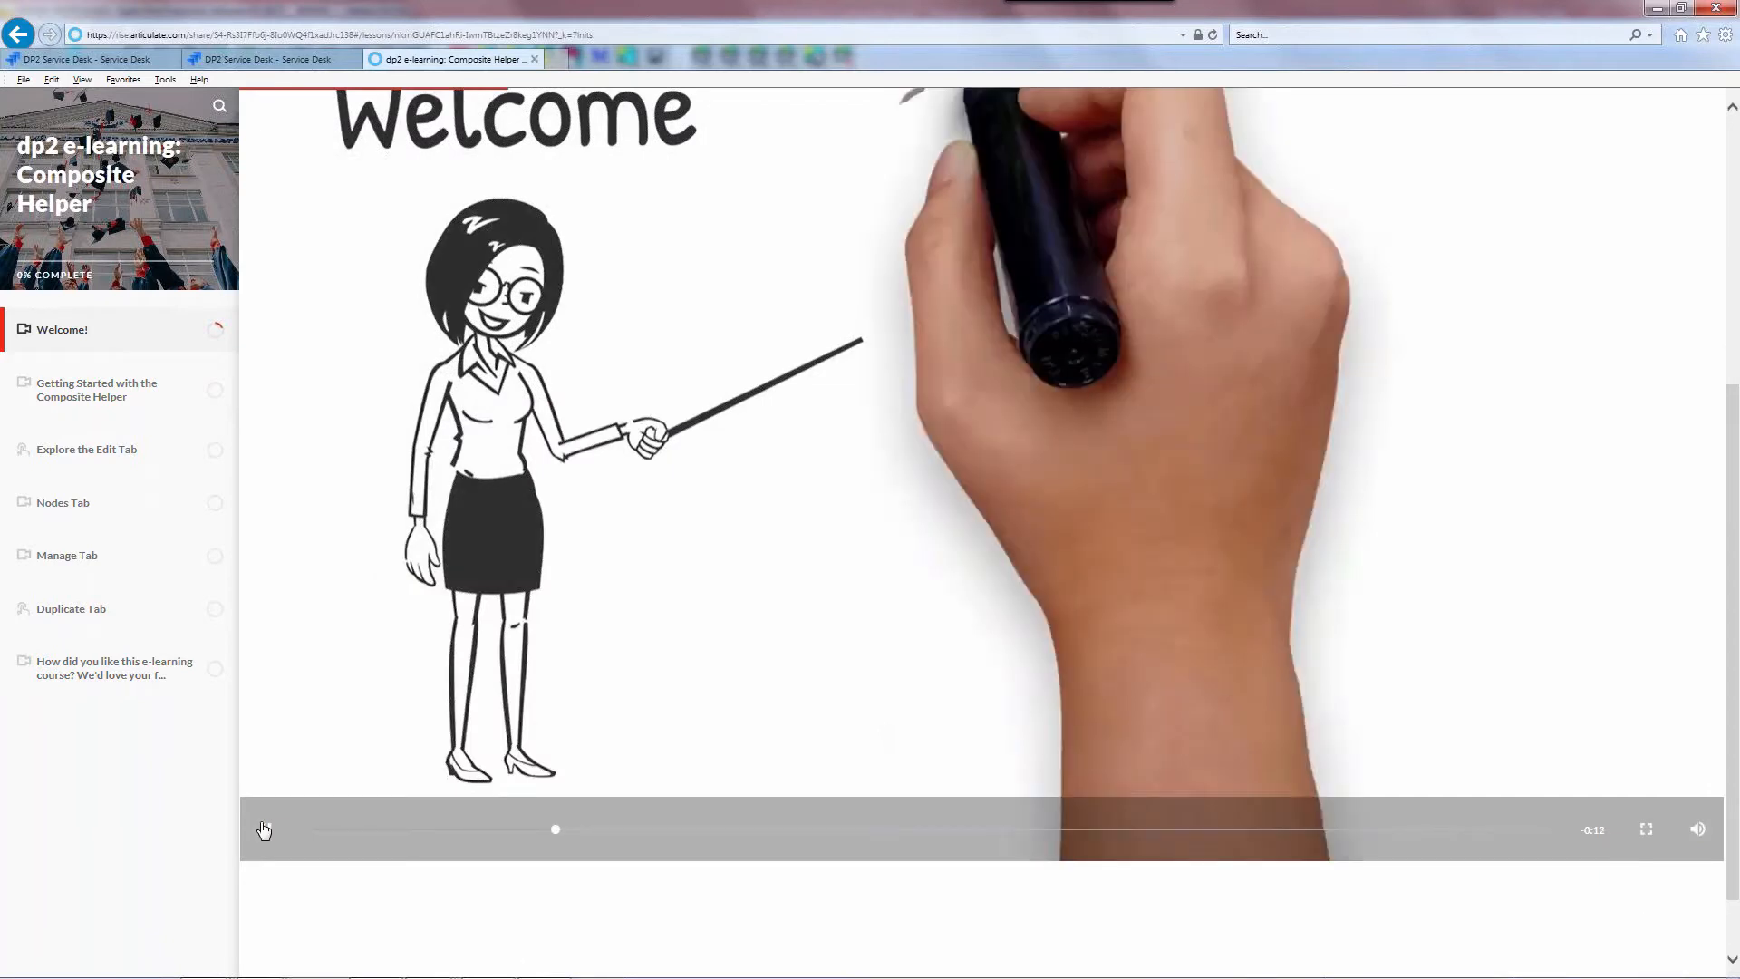
pyautogui.click(268, 832)
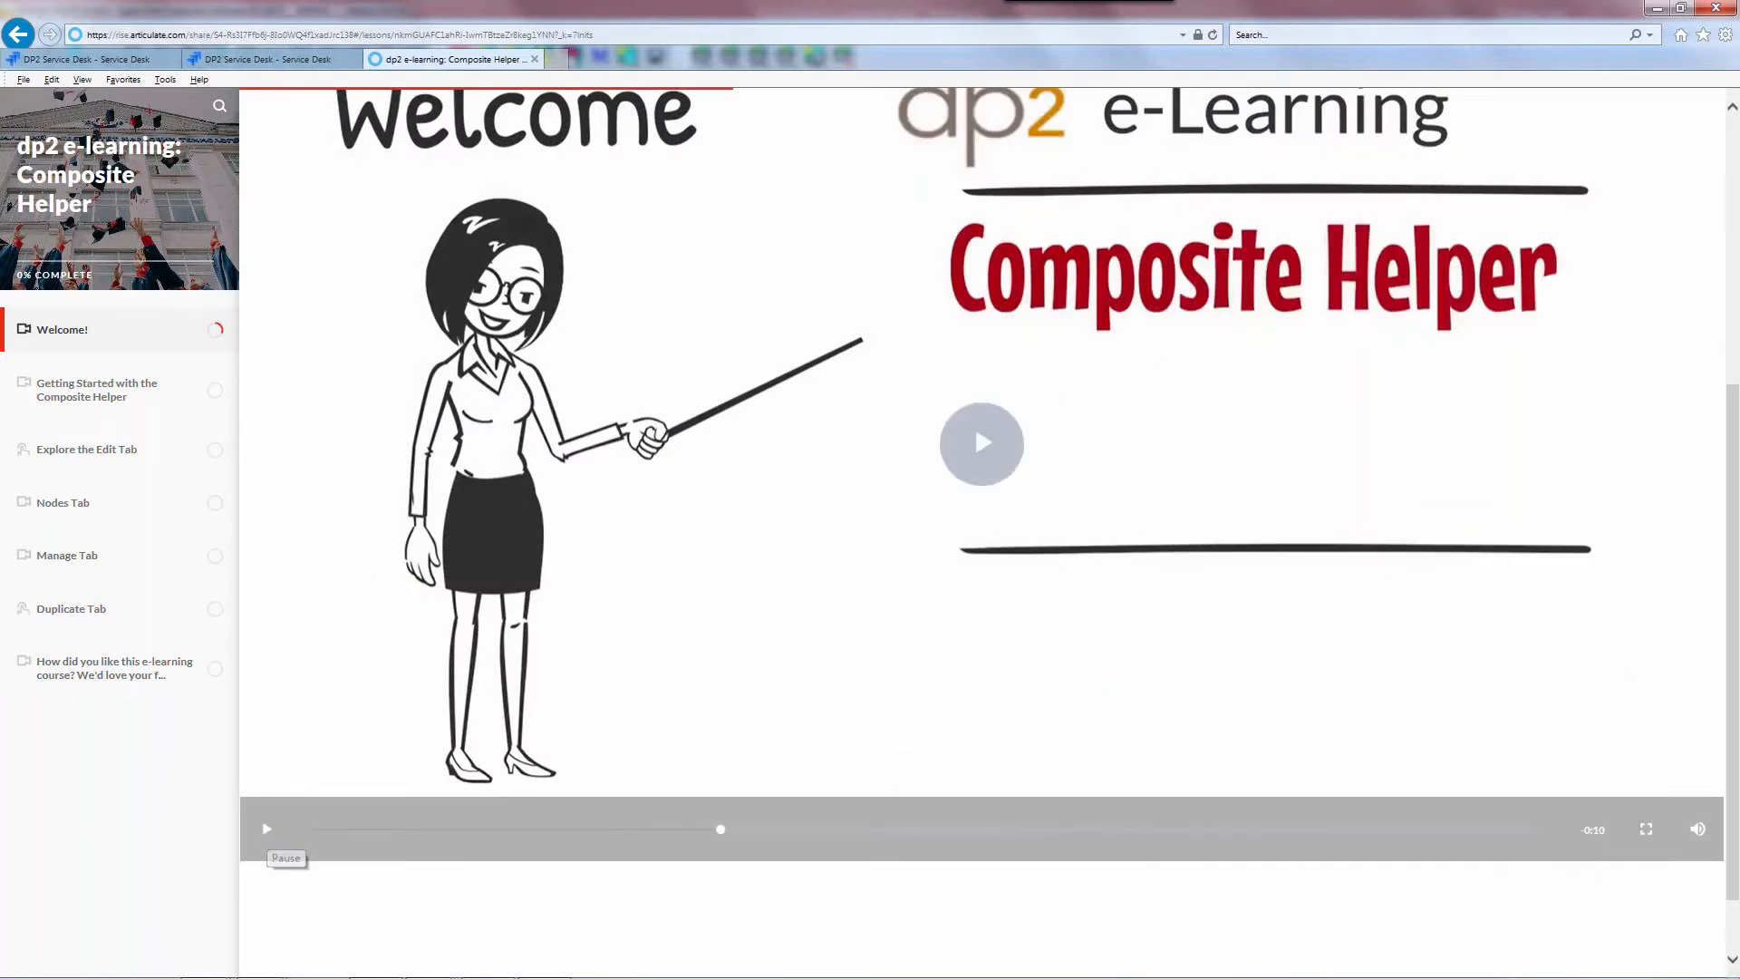
# View the Getting Started lesson, then examine the Edit Tab lesson's hotspots for margins, maximum width and height, and first-row settings
pyautogui.click(101, 401)
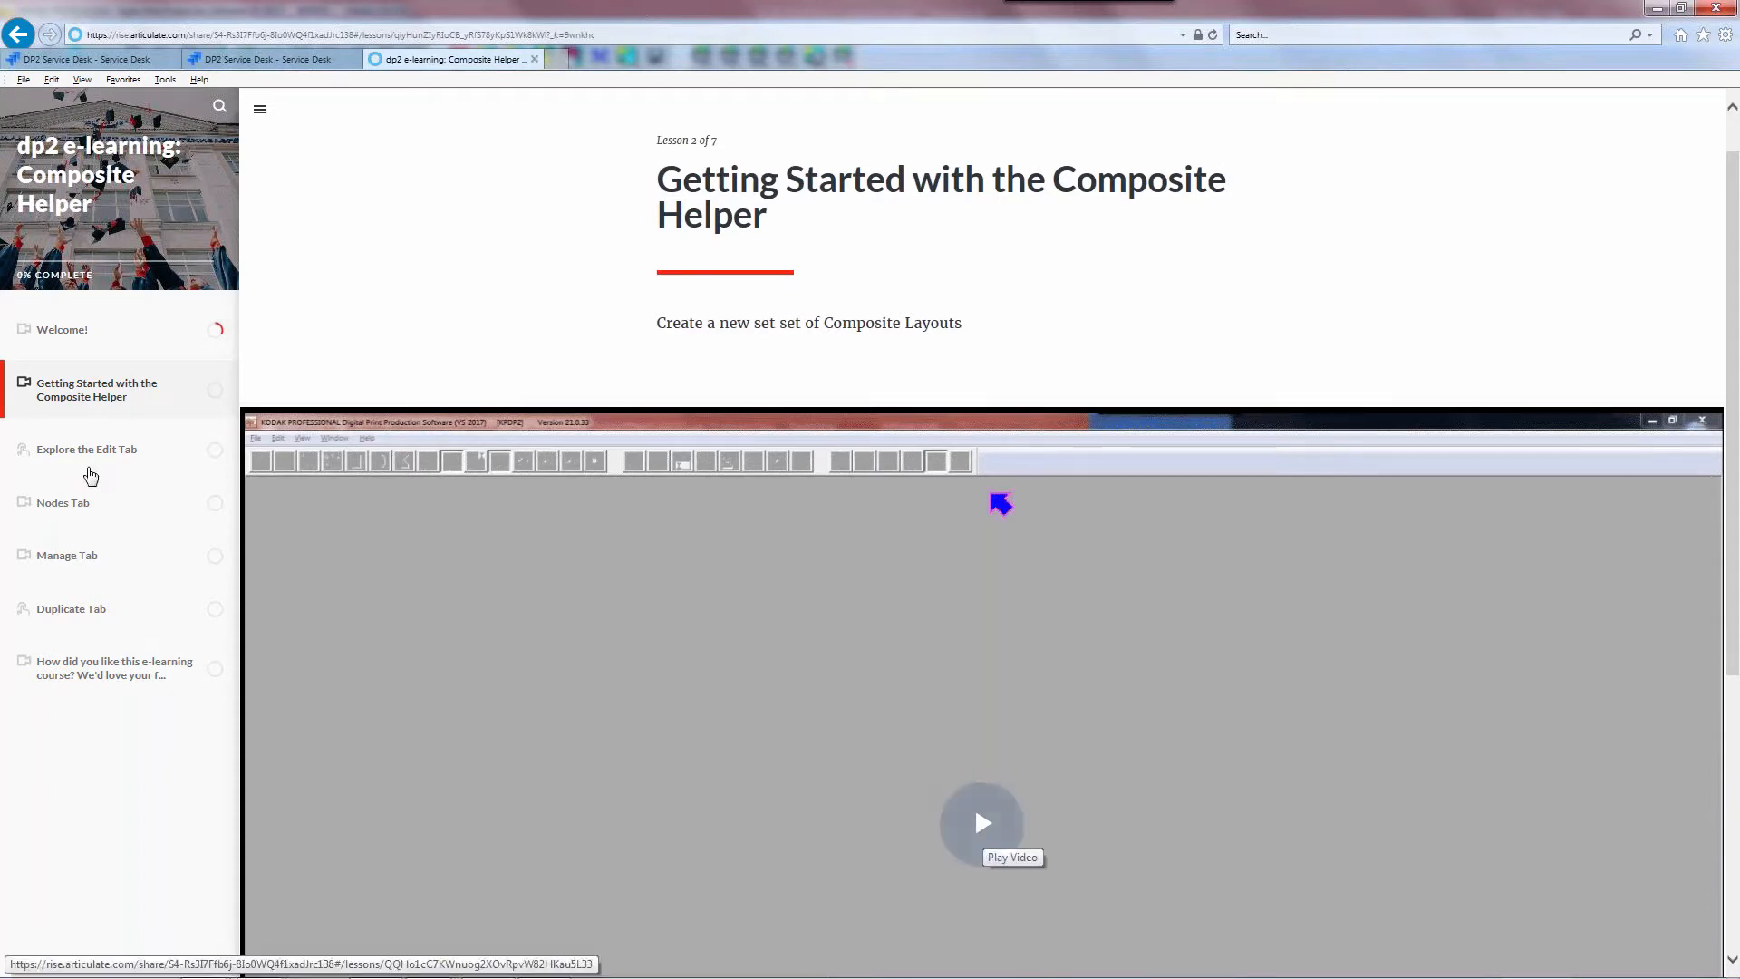
pyautogui.click(85, 460)
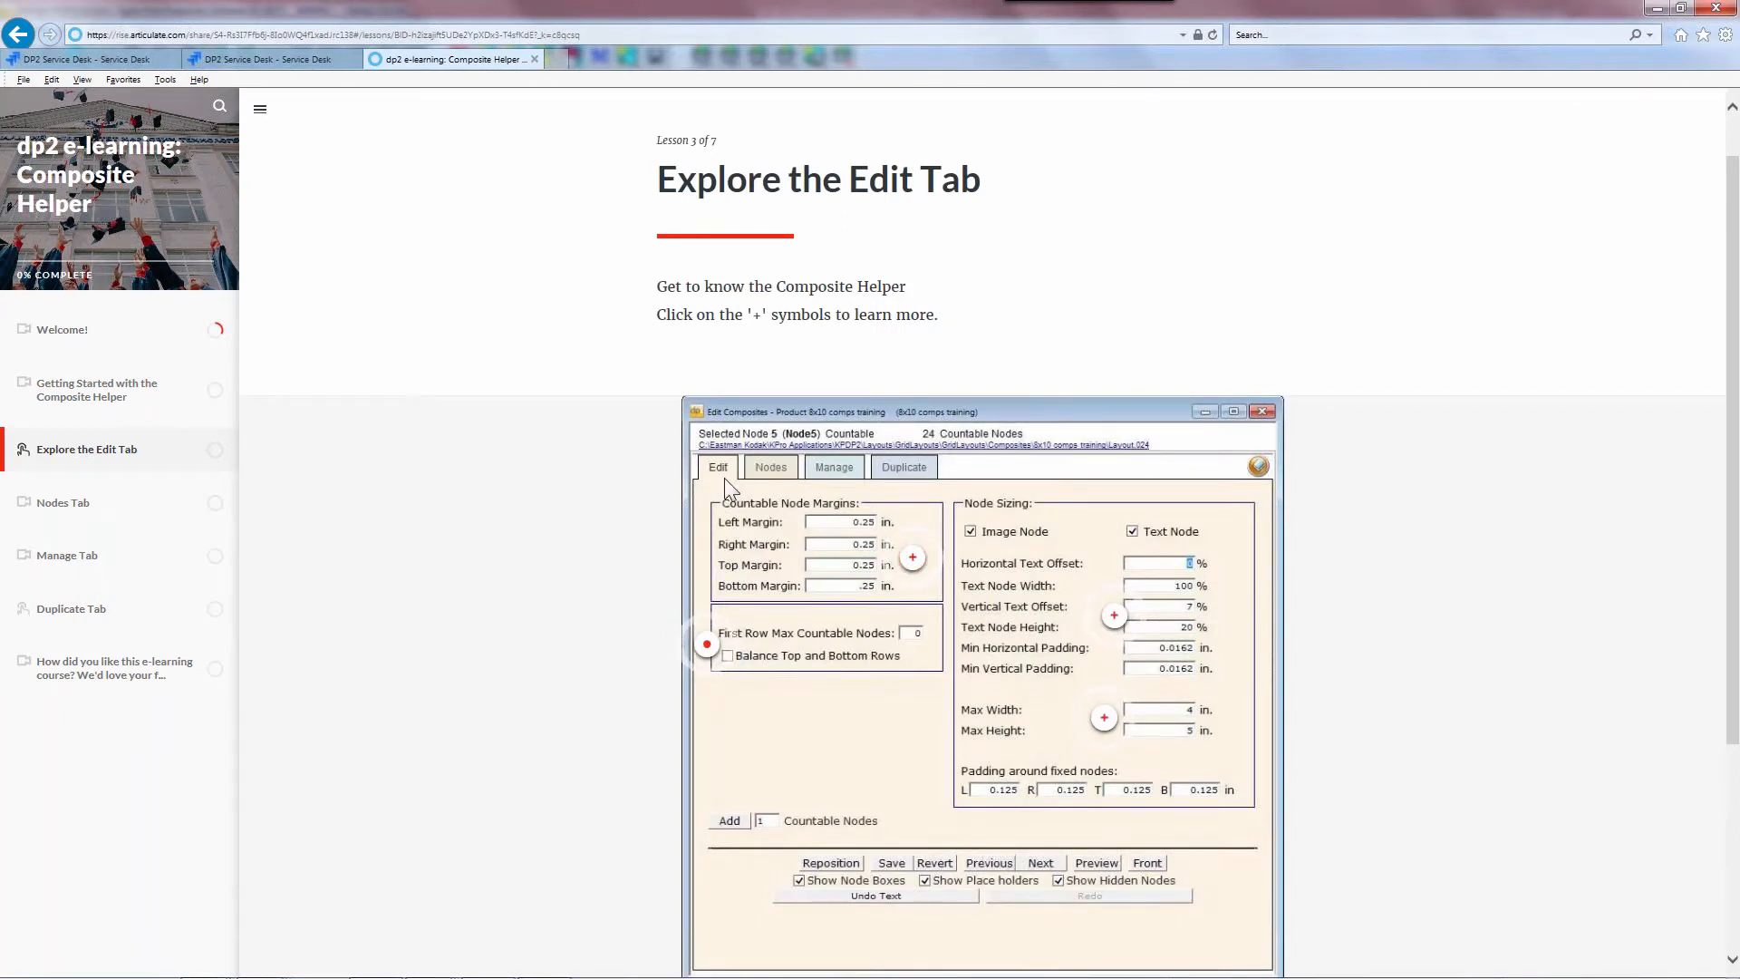
pyautogui.click(918, 567)
pyautogui.click(900, 758)
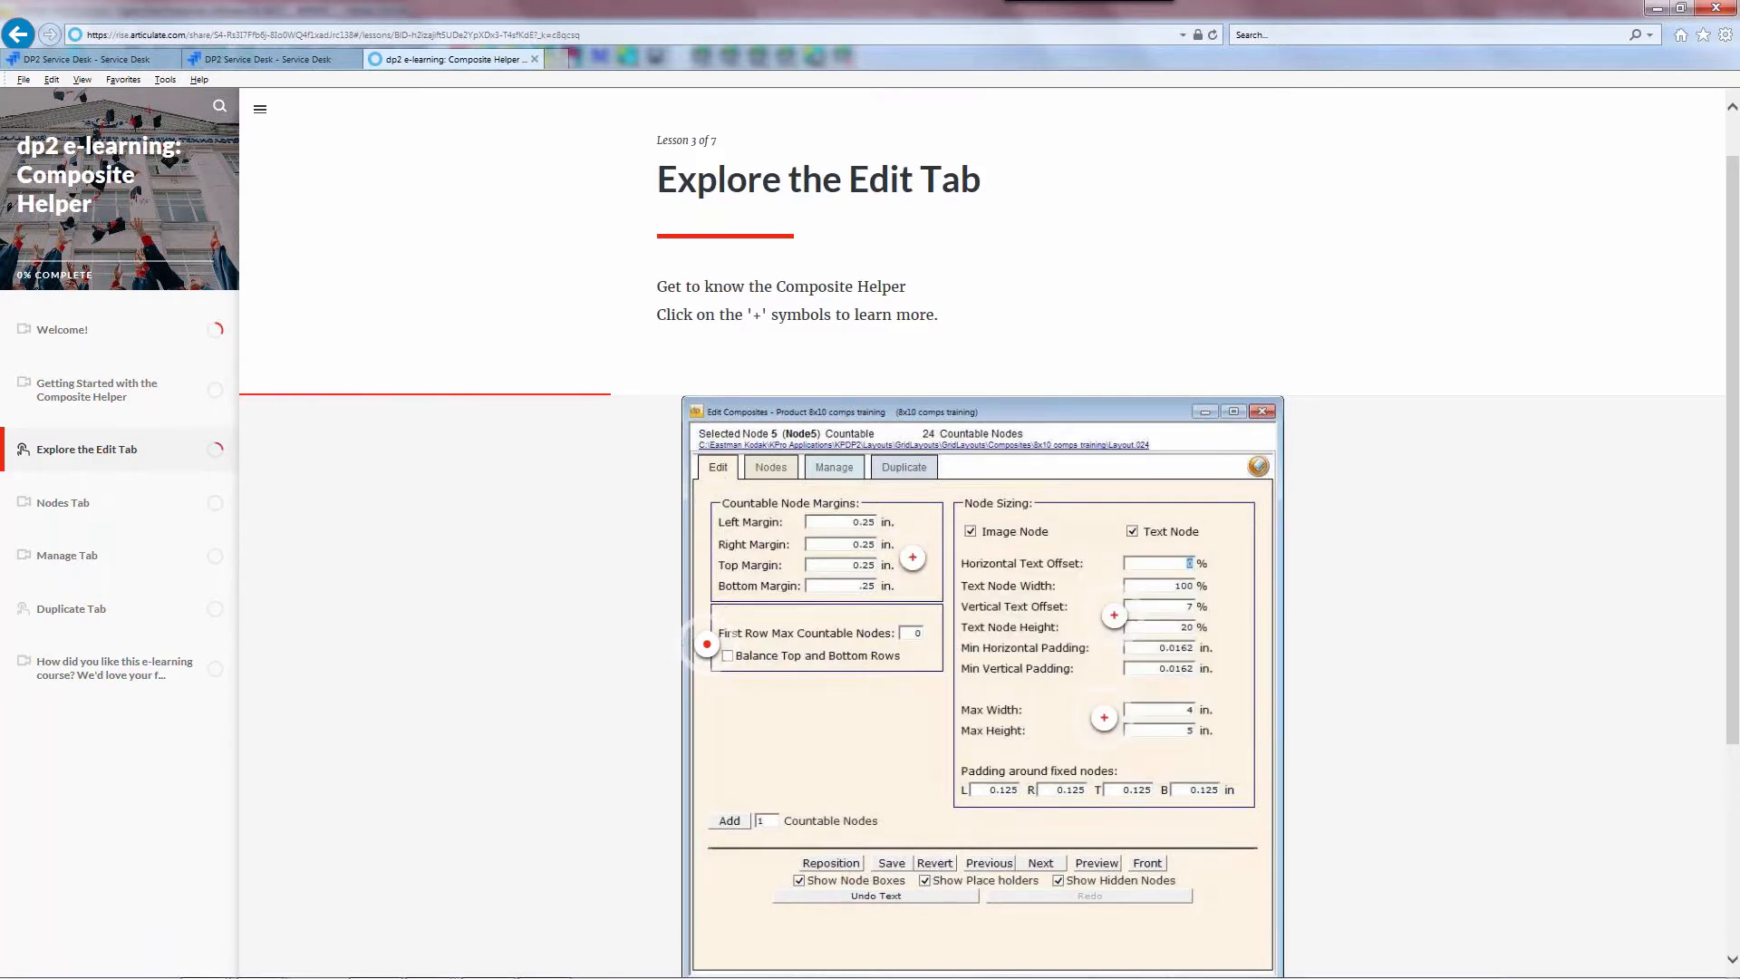
pyautogui.click(1104, 717)
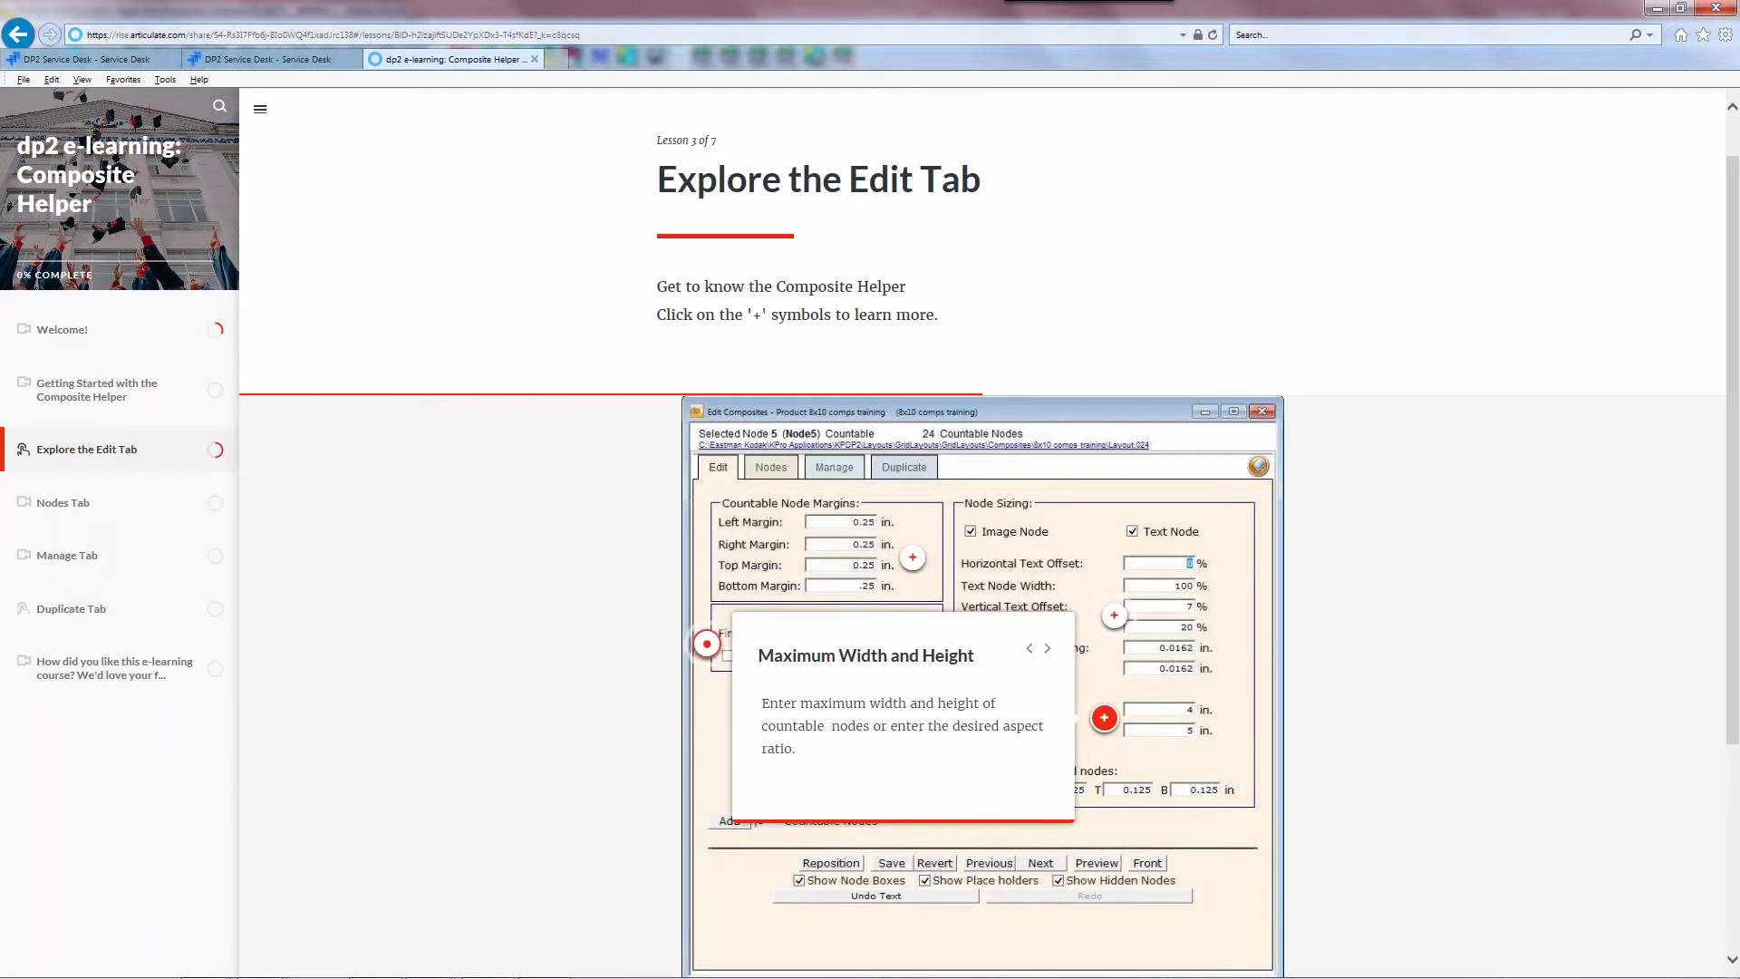
pyautogui.click(706, 643)
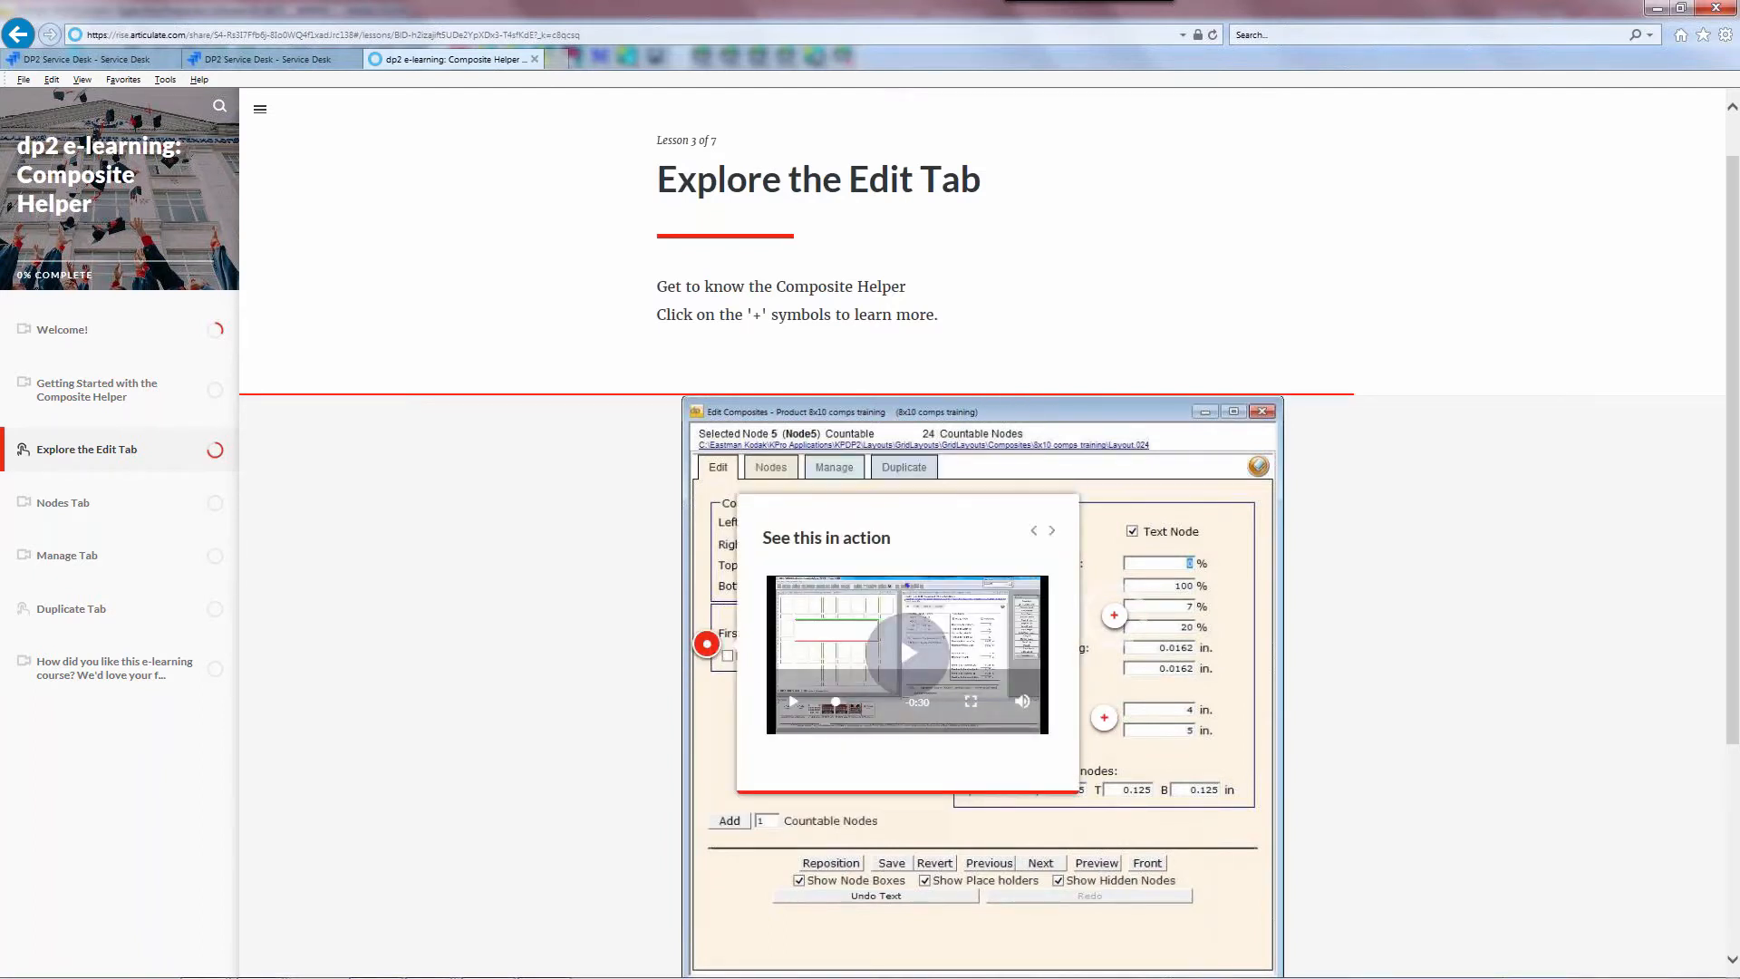
pyautogui.click(719, 728)
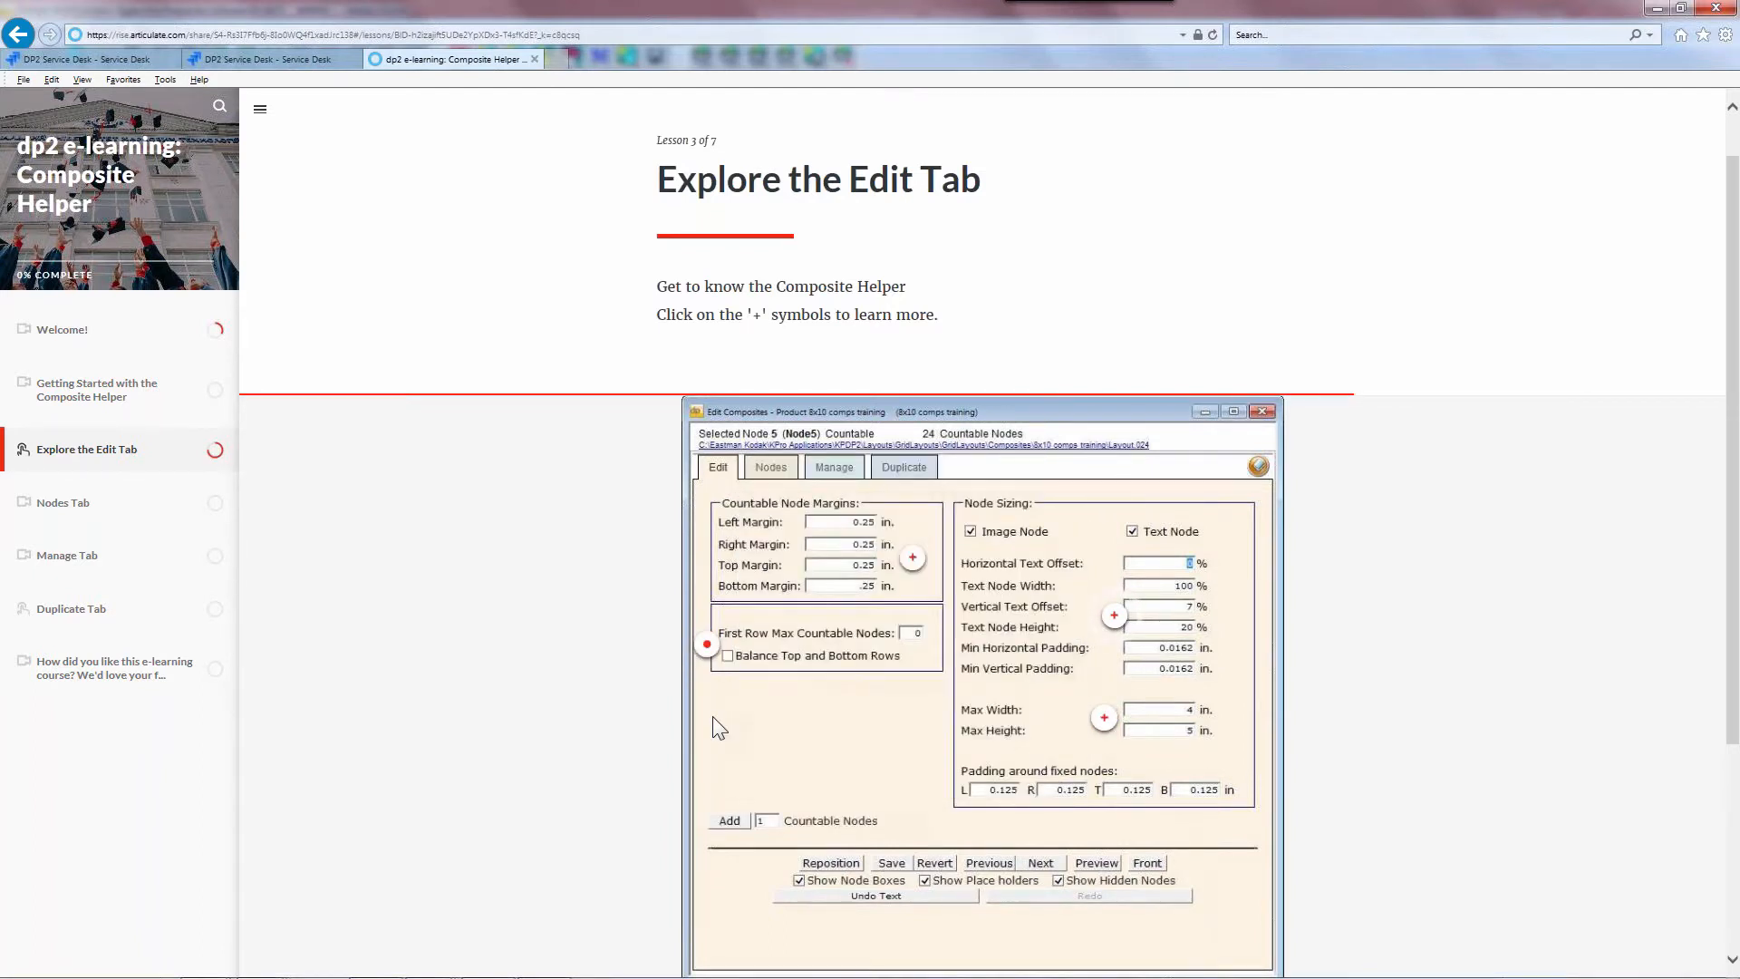
# View the Nodes Tab and Manage Tab lessons of the Composite Helper course
pyautogui.click(68, 504)
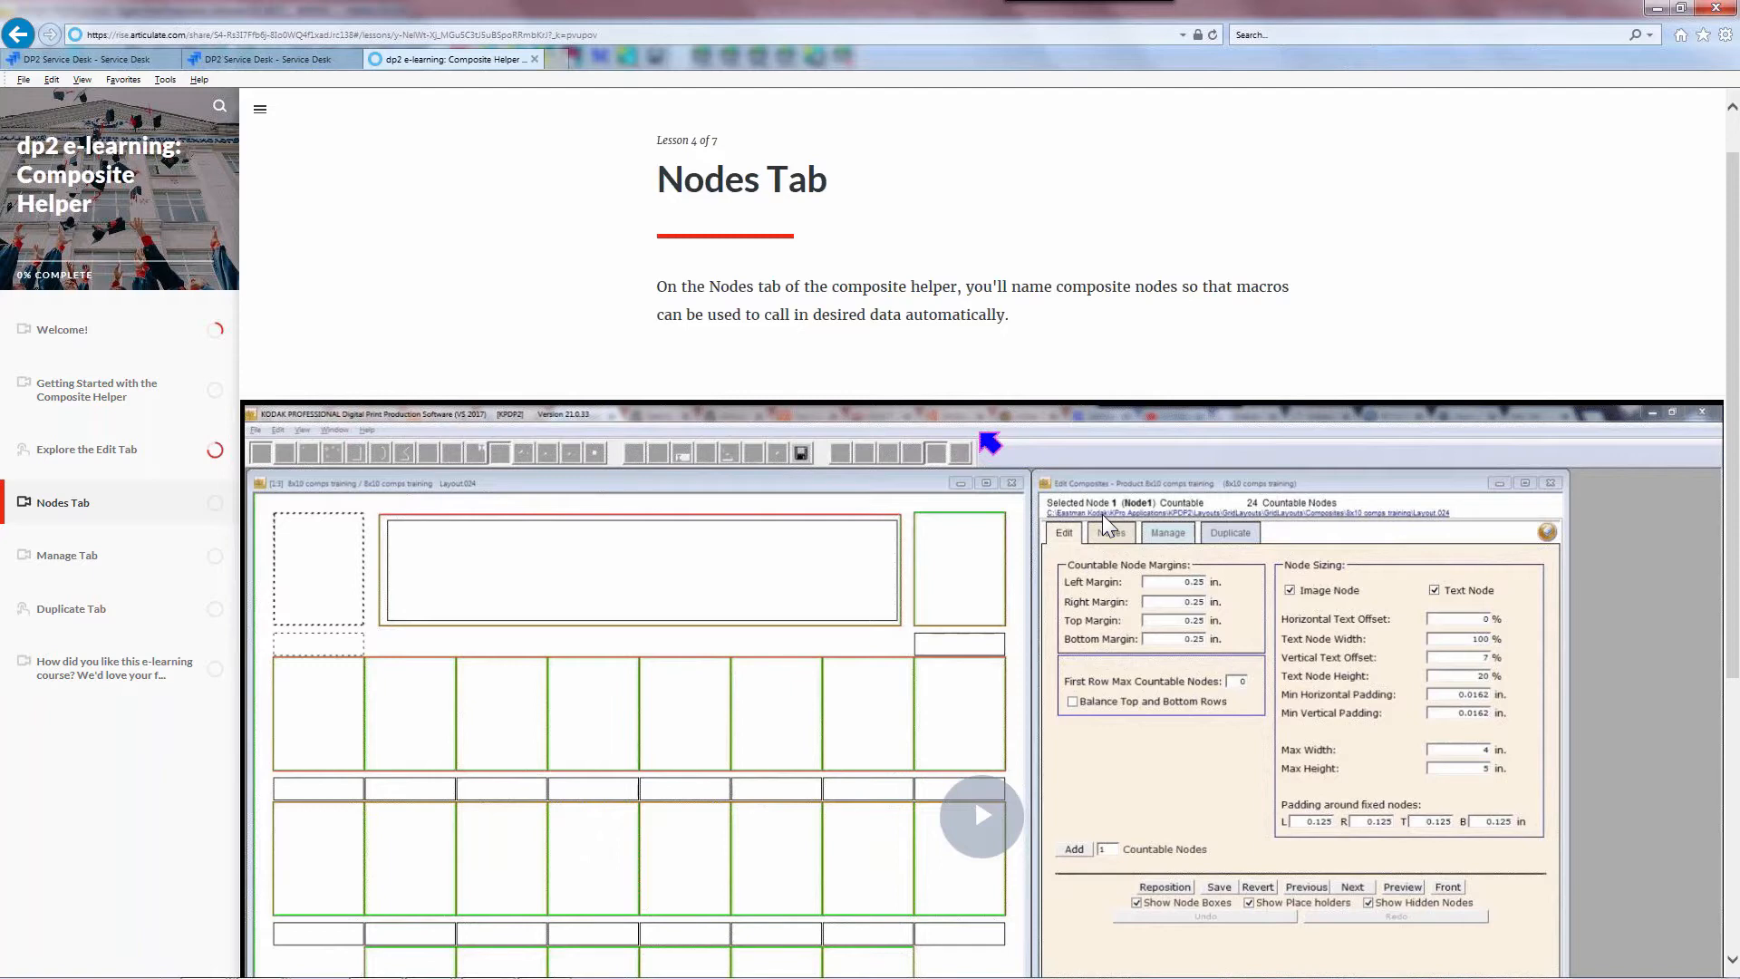
pyautogui.click(42, 563)
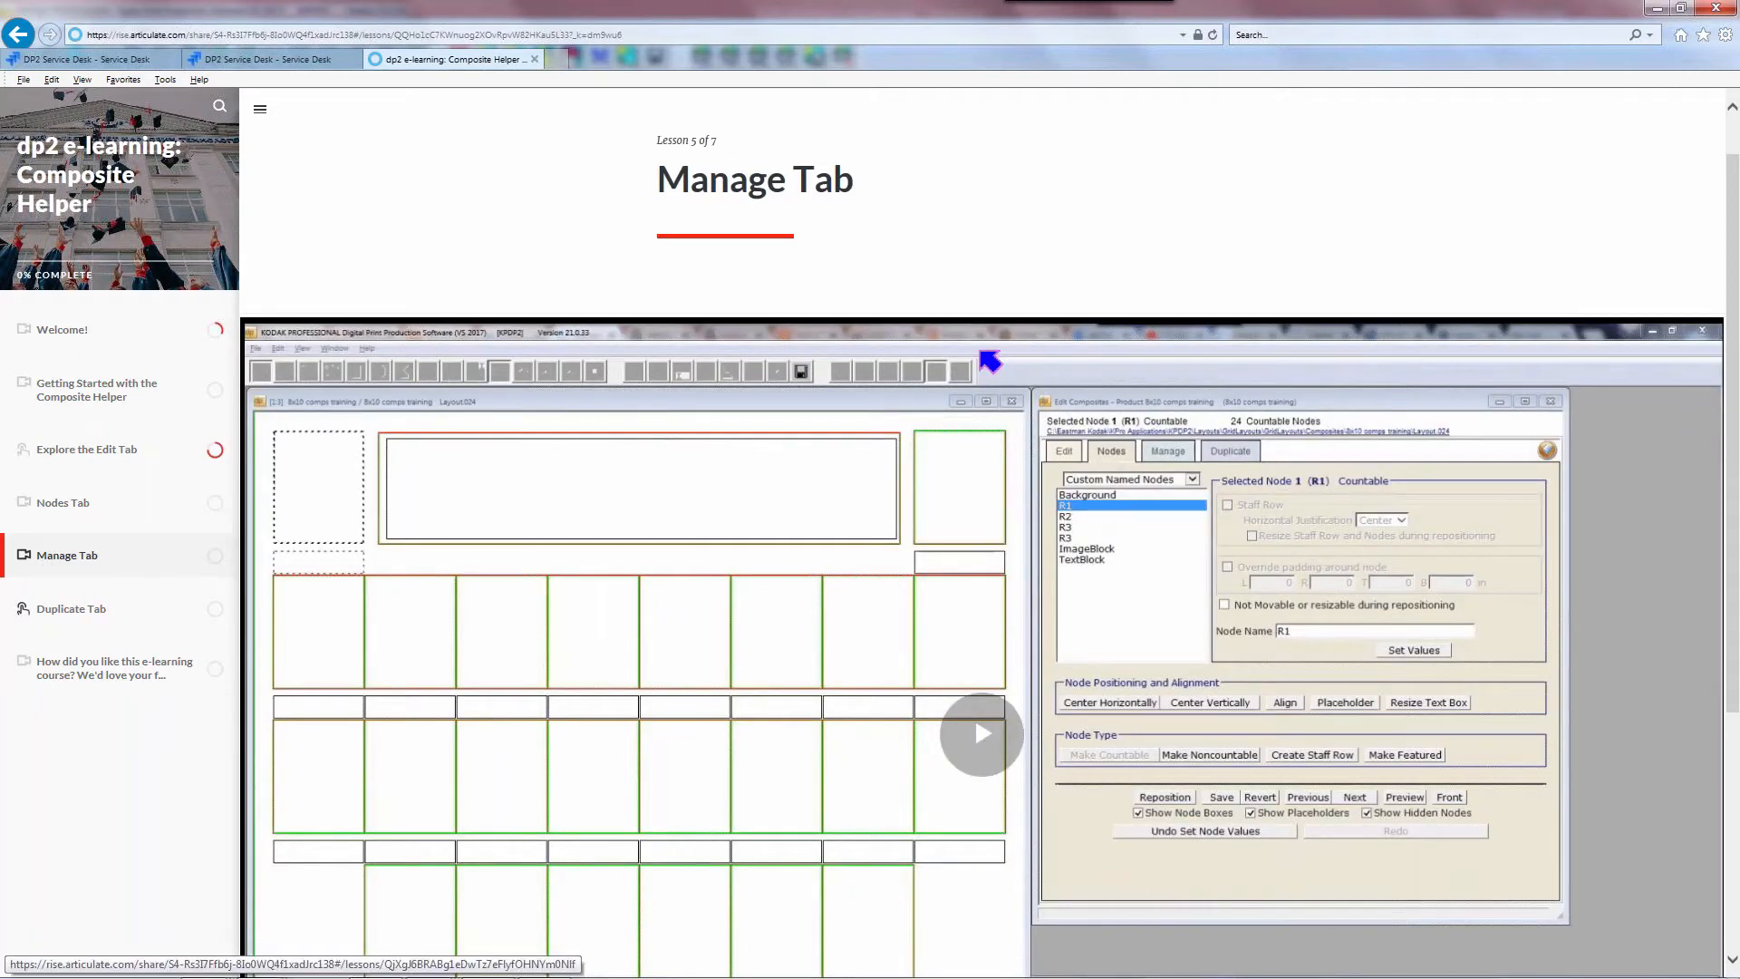
# Go through all three steps of the Duplicate Tab lesson and open the course's closing feedback lesson
pyautogui.click(45, 614)
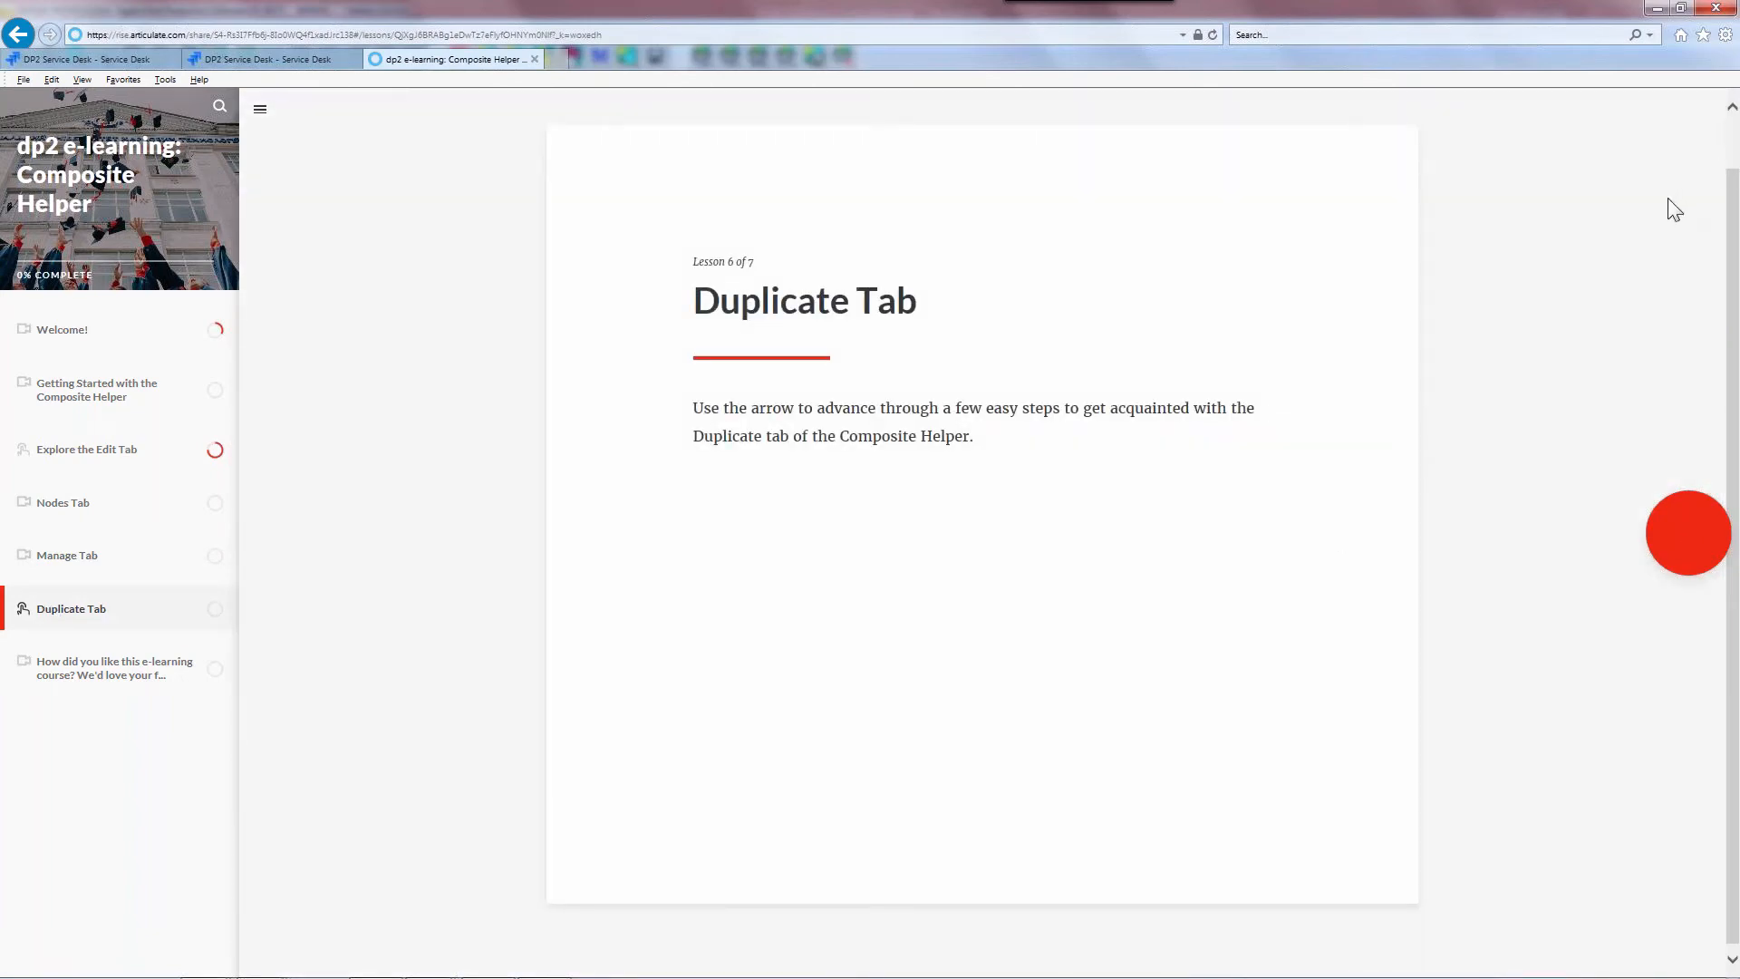
pyautogui.click(1685, 533)
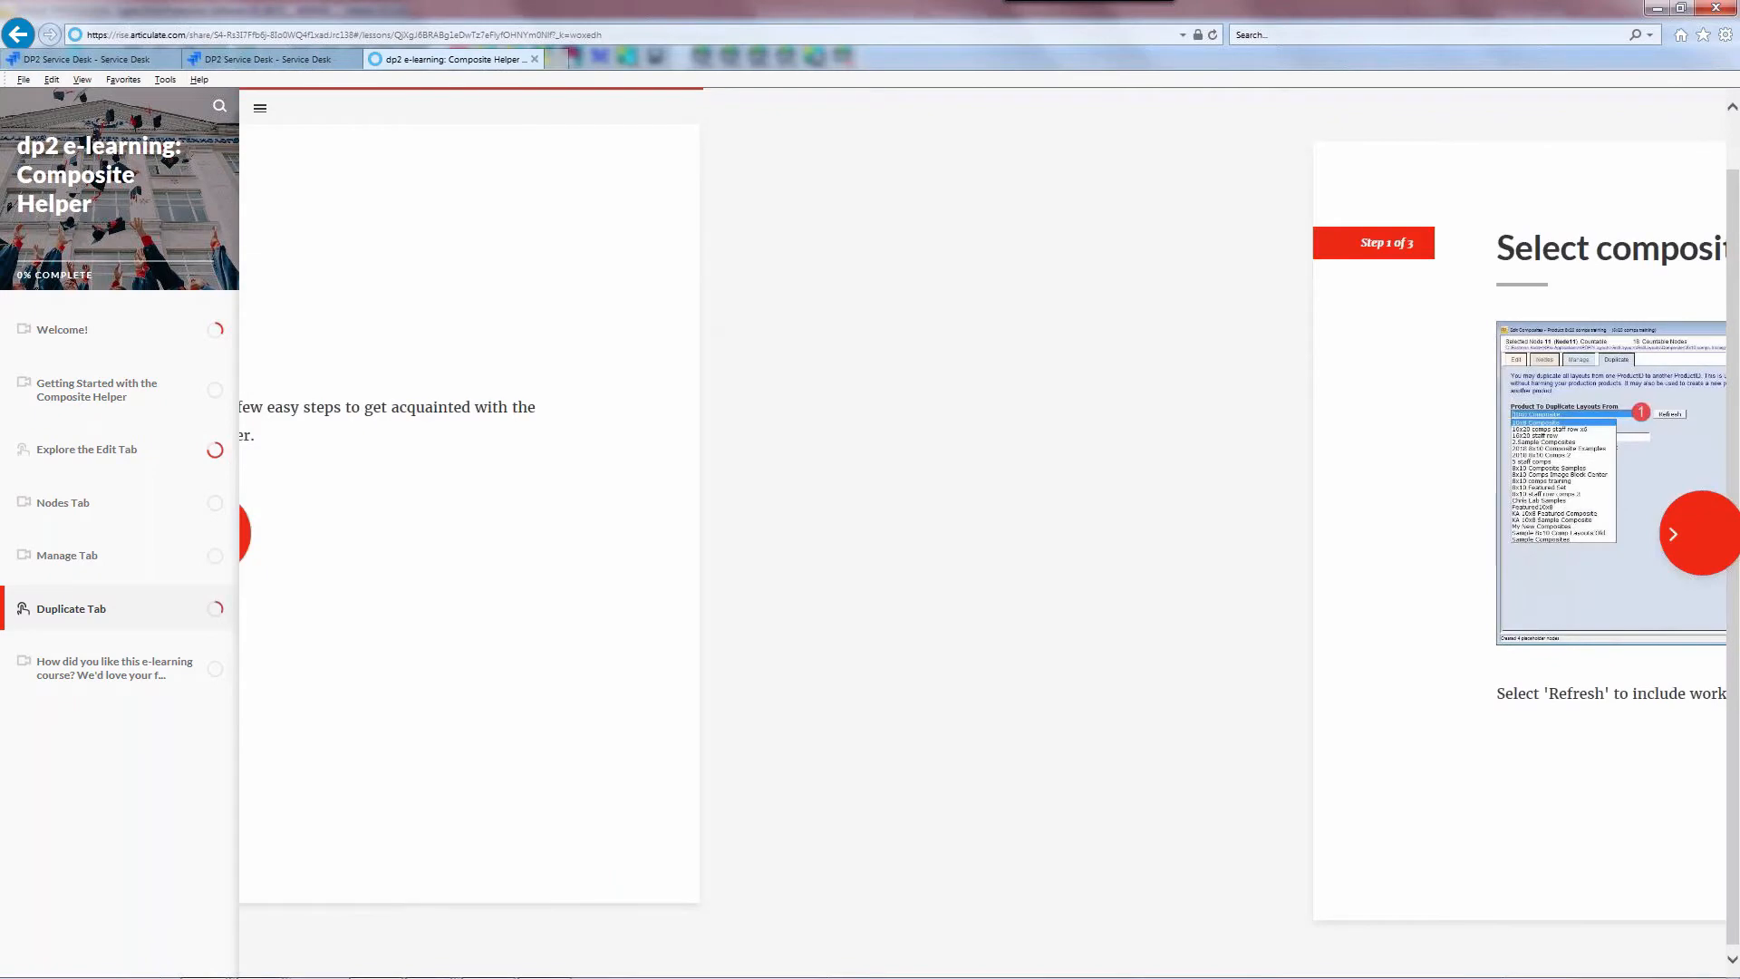
pyautogui.click(1725, 540)
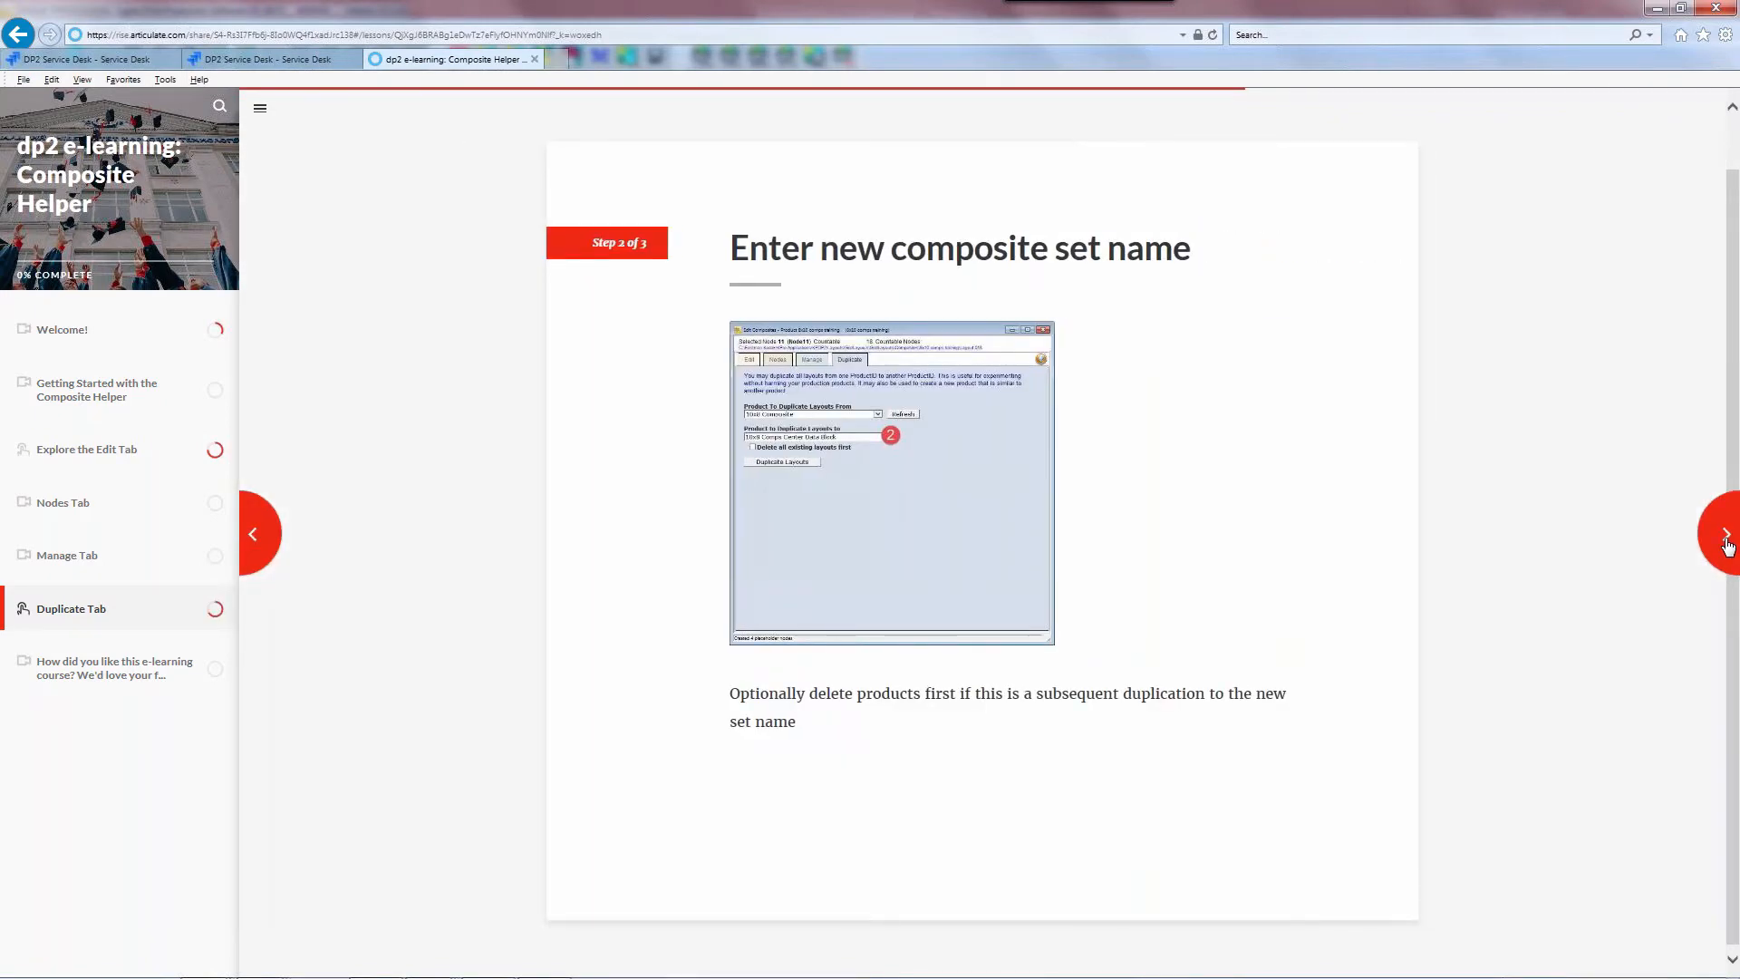
pyautogui.click(1727, 544)
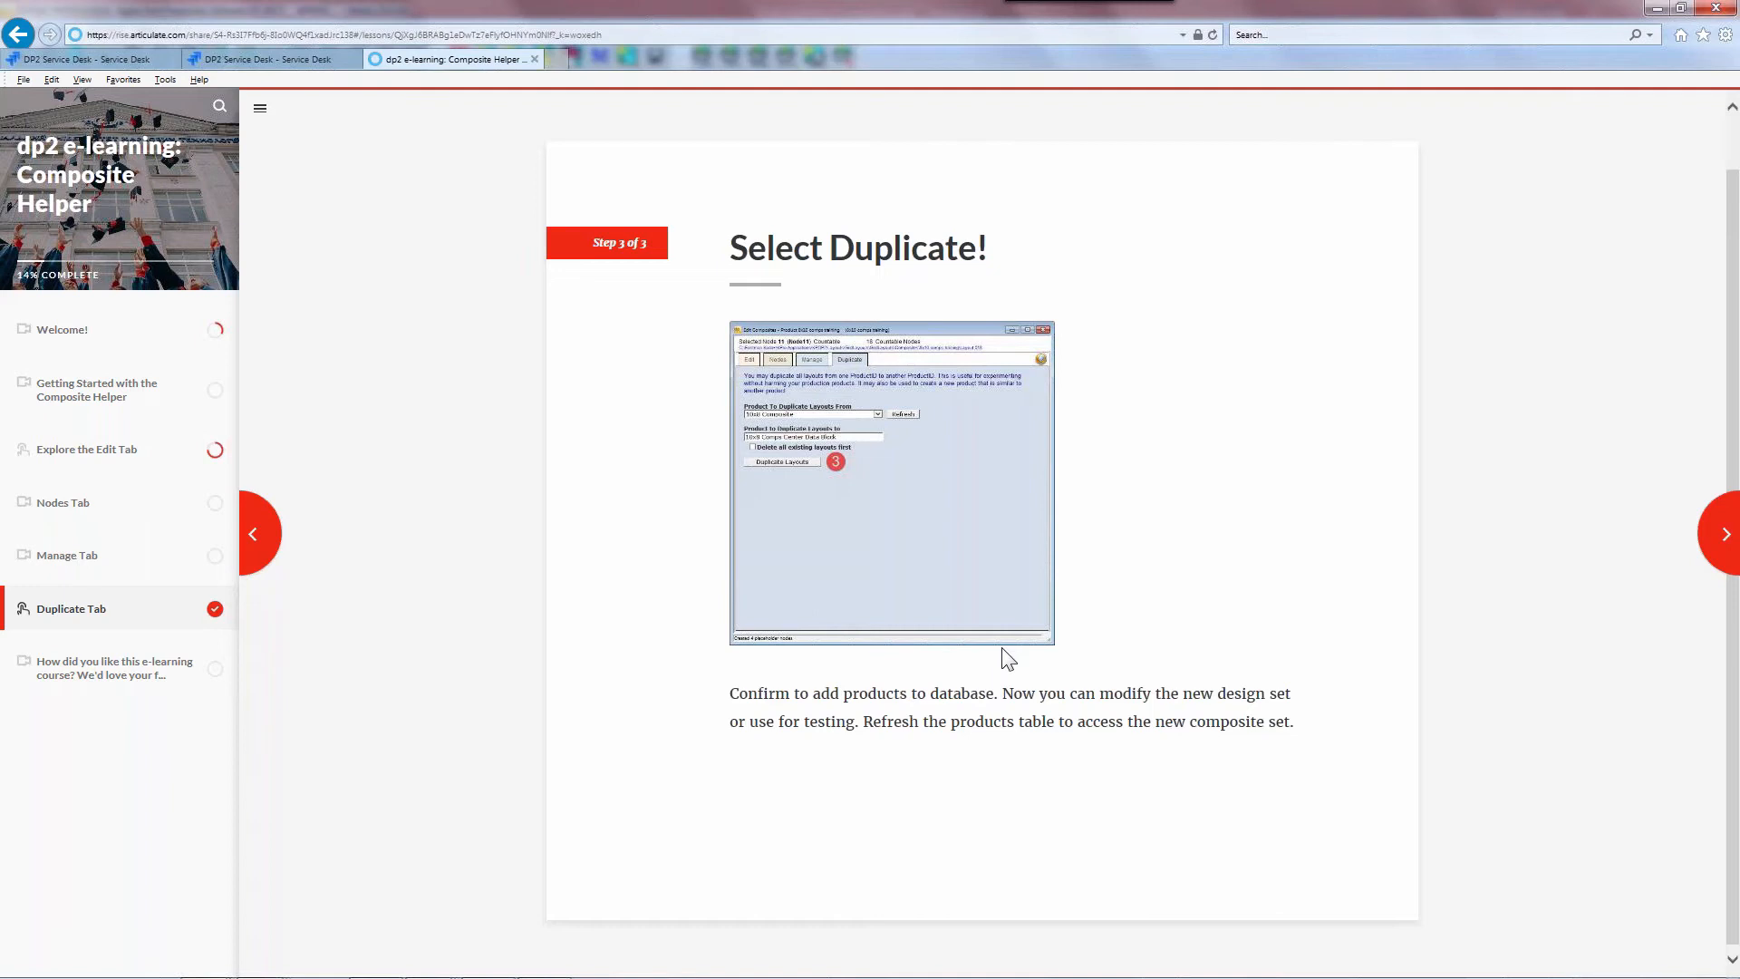
pyautogui.click(93, 671)
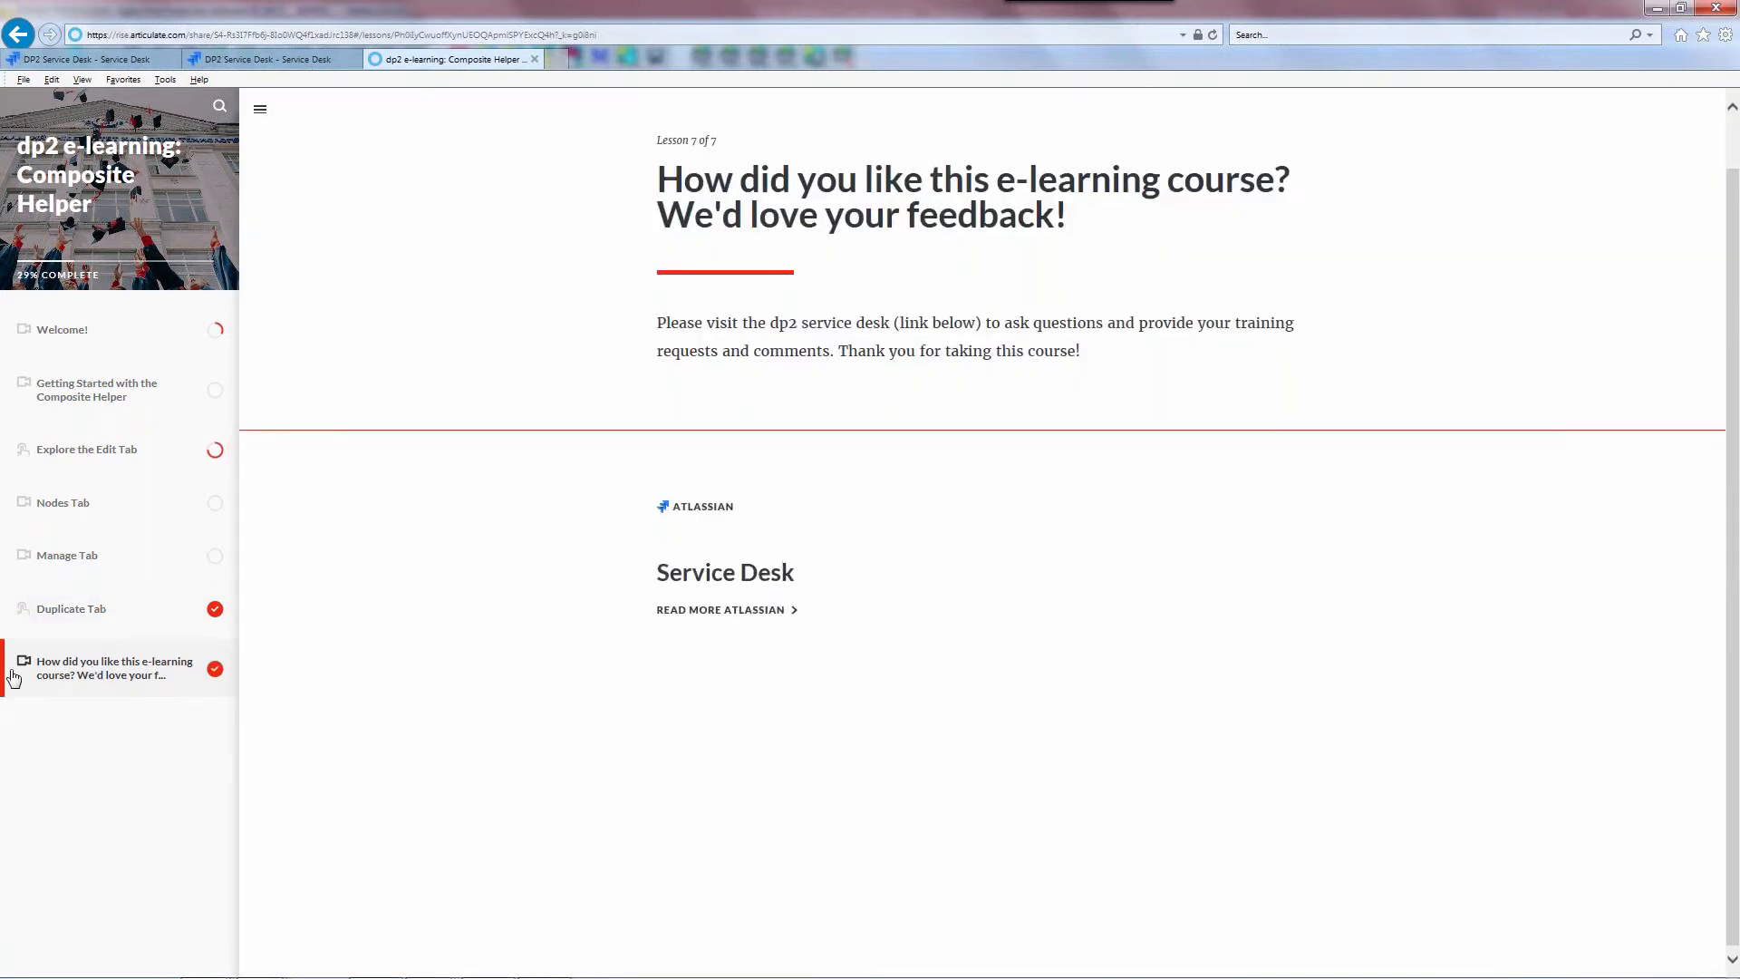